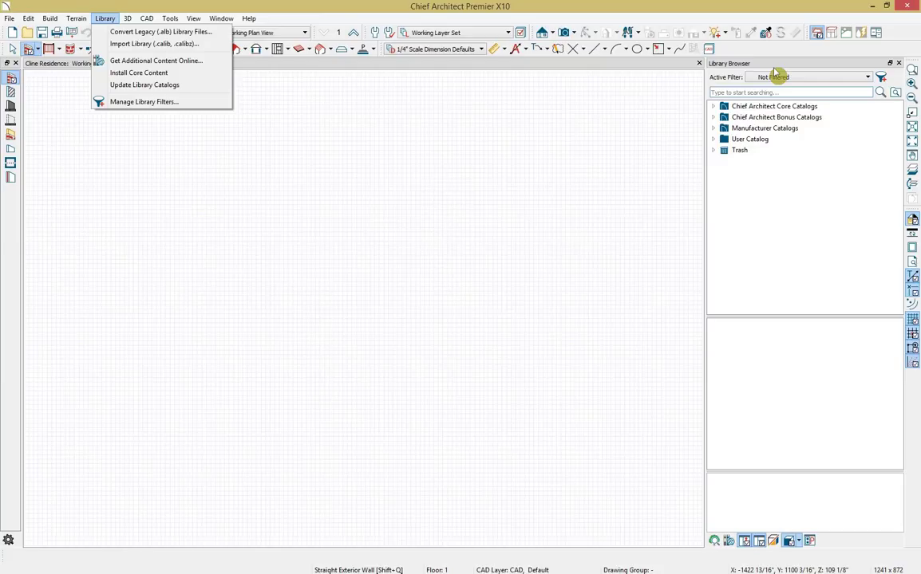
Close the Library Browser and draw a closed twelve-wall exterior outline about 56'-2" wide and 64'-1" deep, recessed in the middle front and back.
left_click(773, 72)
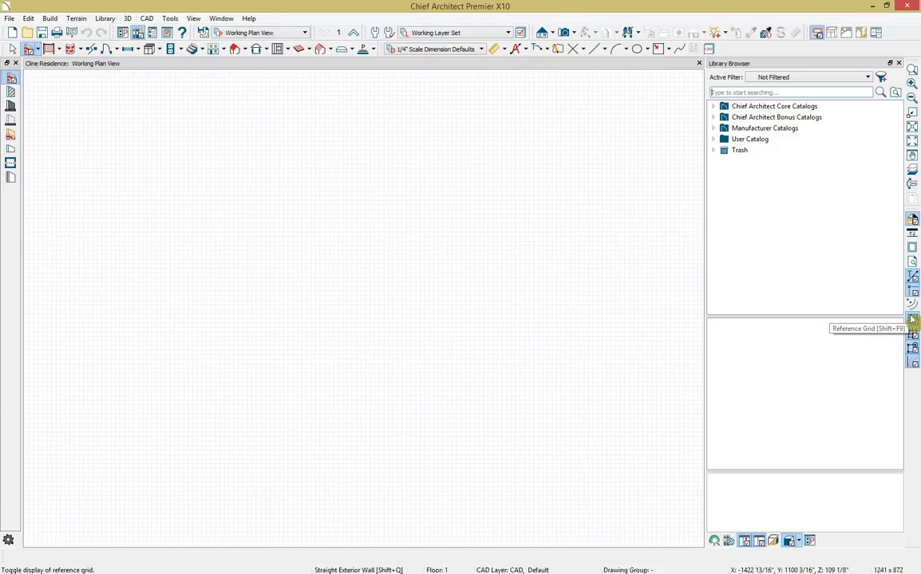
left_click(899, 64)
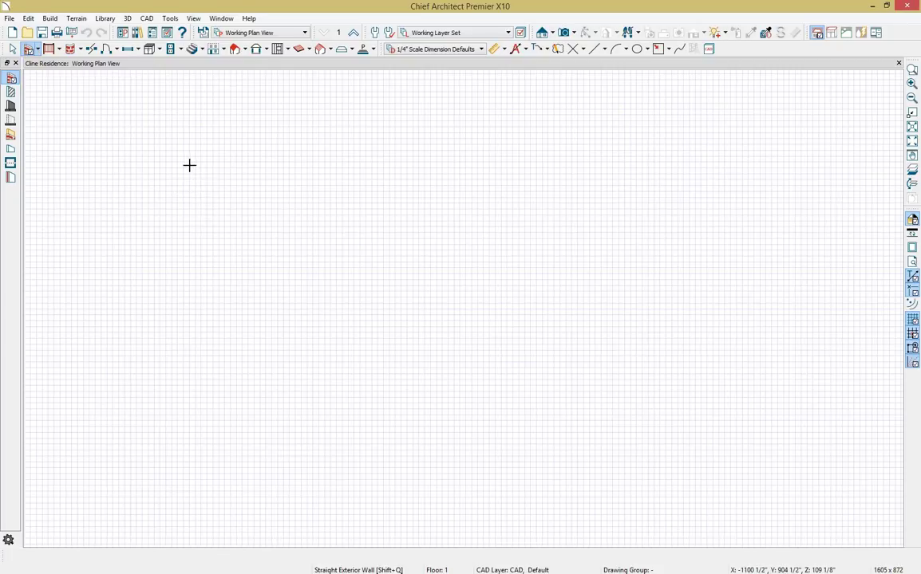
mouse_move(189, 165)
left_mouse_down()
mouse_move(275, 165)
mouse_move(279, 190)
mouse_move(395, 192)
mouse_move(395, 121)
mouse_move(520, 117)
mouse_move(542, 465)
mouse_move(530, 496)
mouse_move(393, 499)
left_mouse_up()
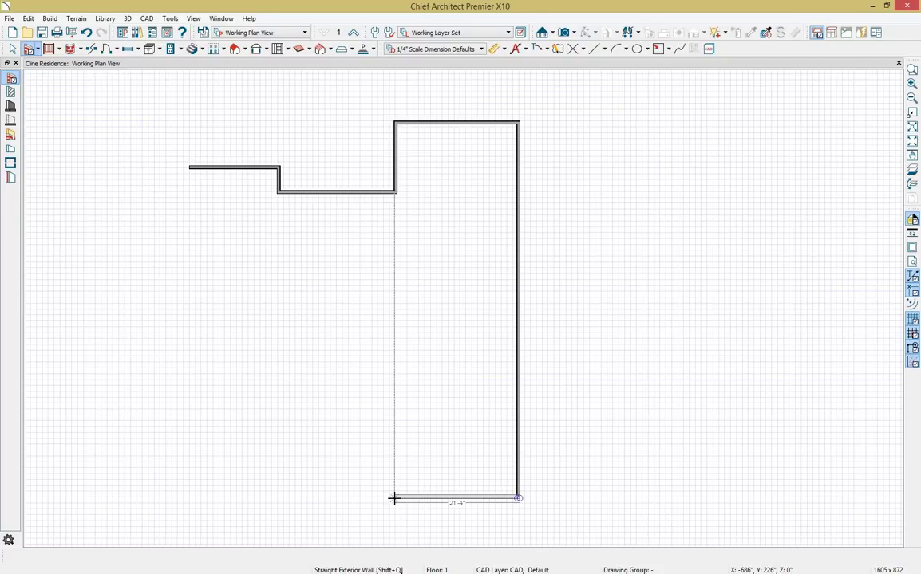
left_click_drag(393, 499, 279, 383)
mouse_move(279, 383)
left_mouse_down()
mouse_move(278, 401)
mouse_move(186, 405)
mouse_move(205, 163)
left_mouse_up()
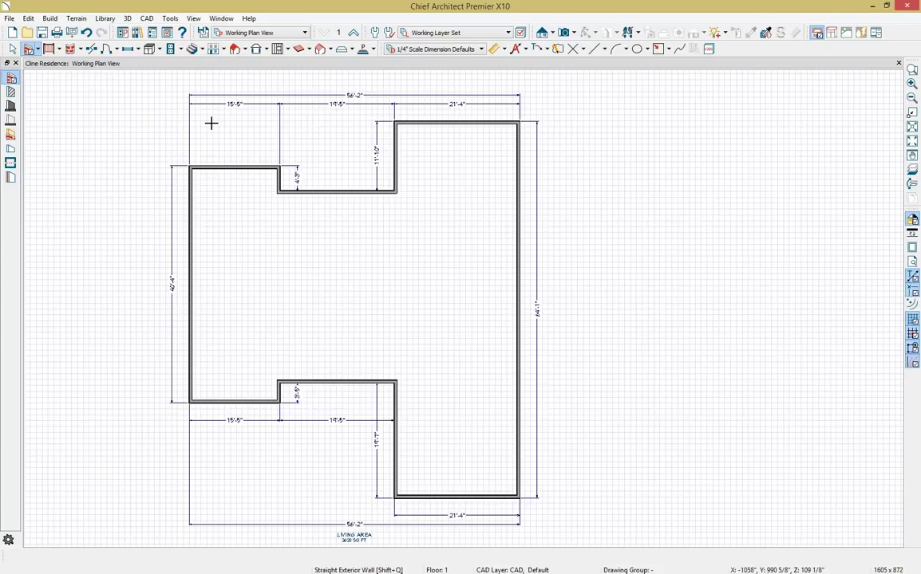
Create a Perspective Floor Overview of the exterior walls.
left_click(127, 17)
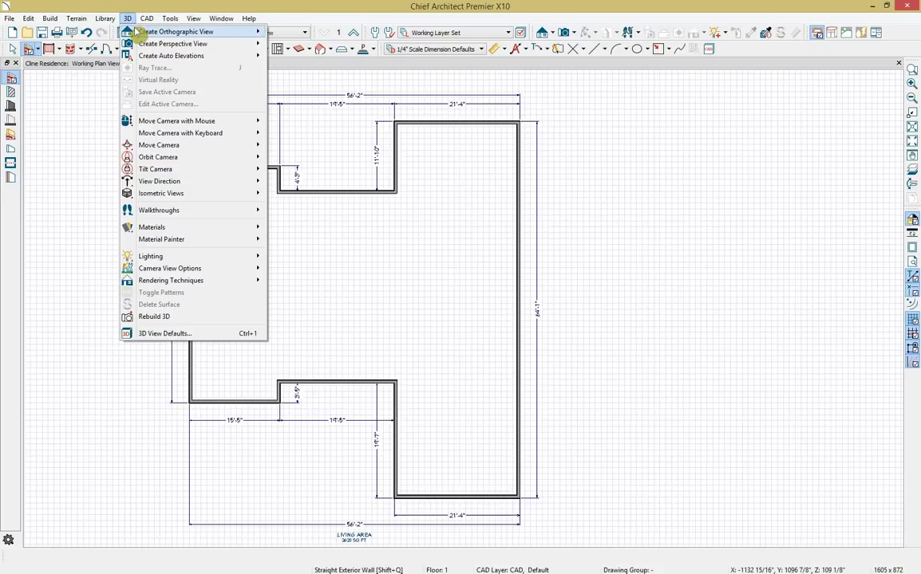
mouse_move(148, 32)
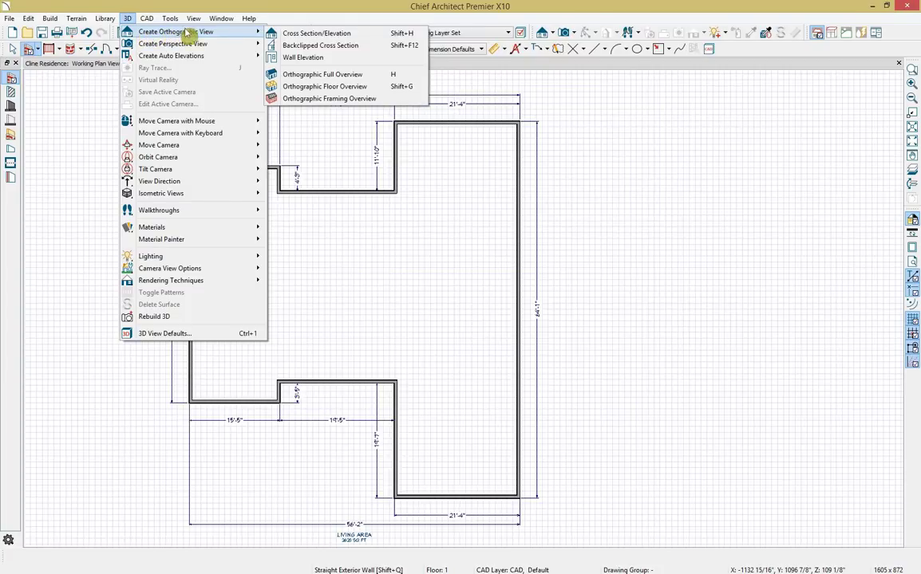
mouse_move(222, 50)
left_click(580, 15)
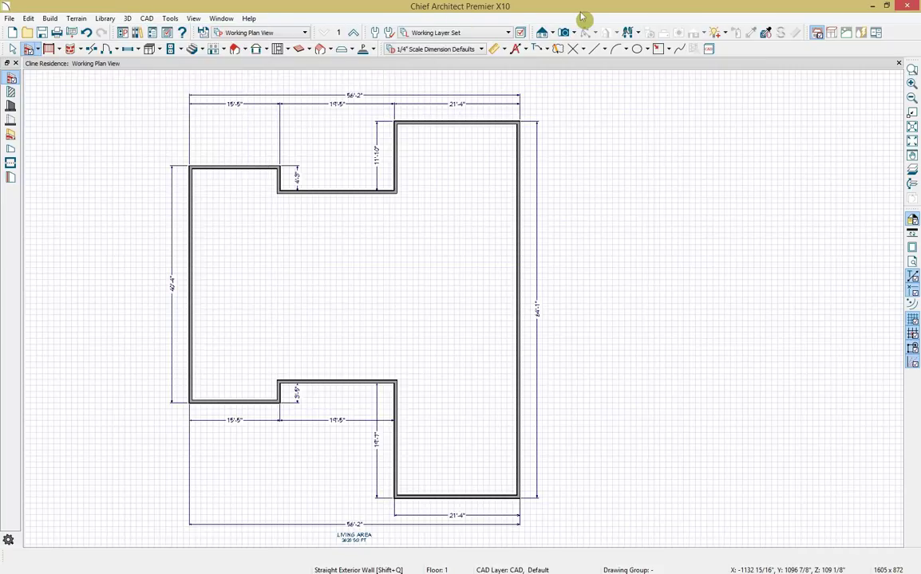
left_click(574, 34)
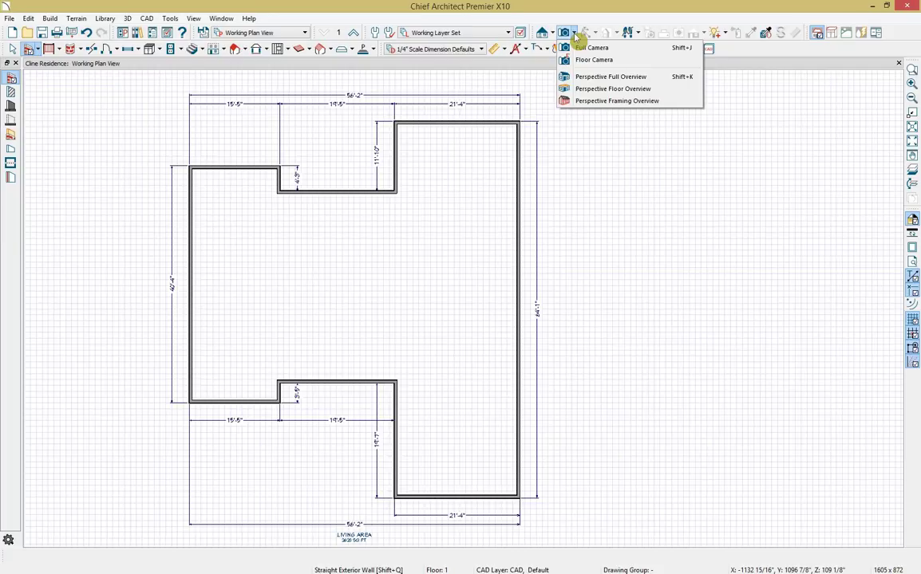
left_click(585, 93)
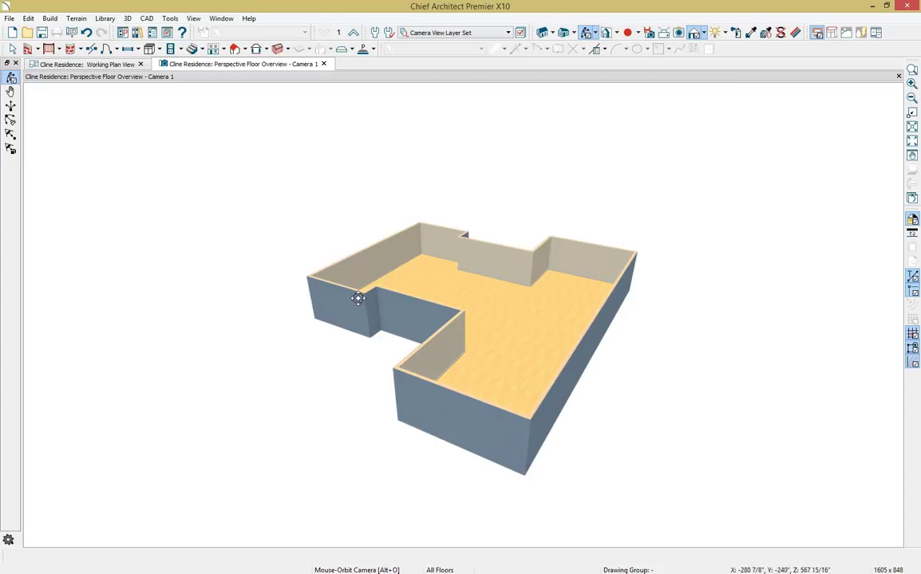
Tile the plan view and the 3D perspective overview vertically so both are displayed side by side.
left_click_drag(356, 303, 433, 272)
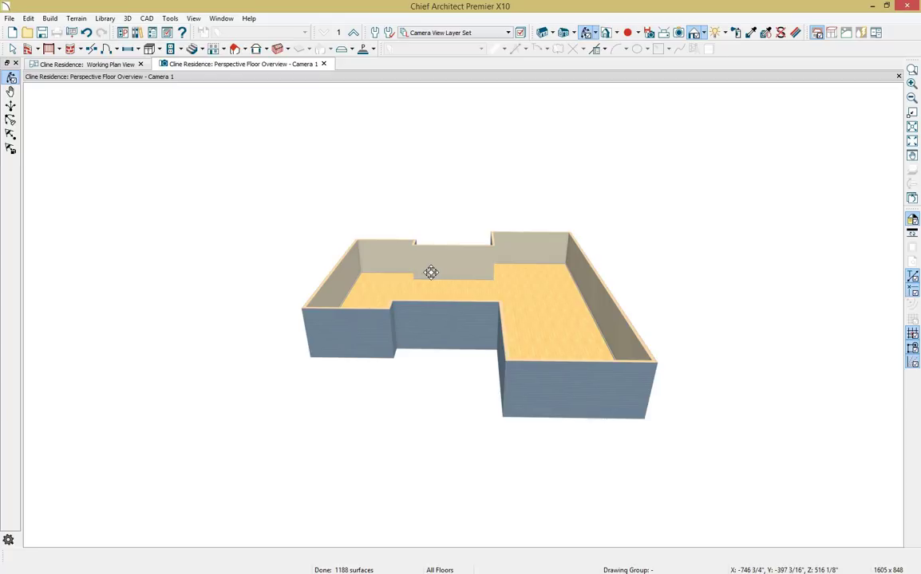
scroll(430, 273, "up", 4)
scroll(431, 273, "down", 3)
scroll(431, 273, "up", 2)
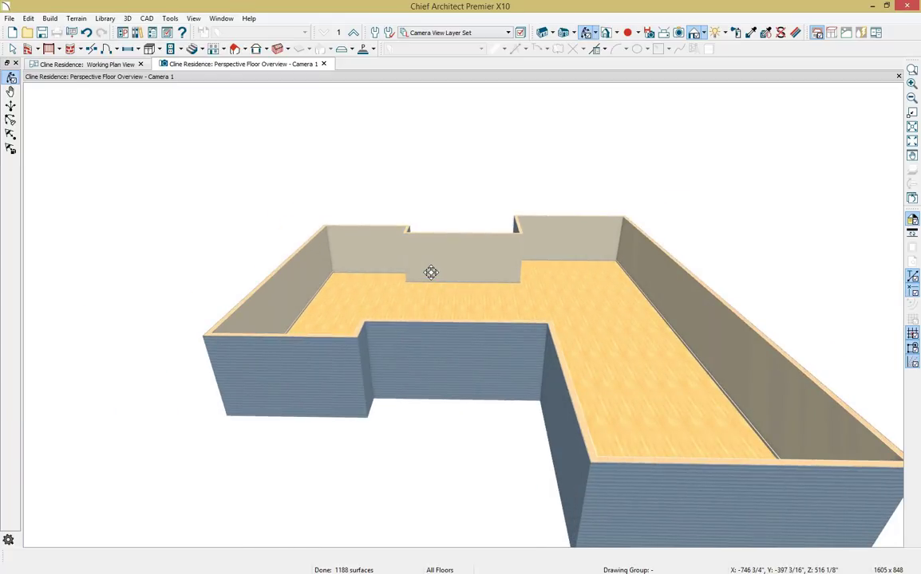
mouse_move(431, 273)
middle_mouse_down()
mouse_move(211, 271)
mouse_move(667, 278)
mouse_move(448, 267)
middle_mouse_up()
left_click_drag(456, 275, 455, 310)
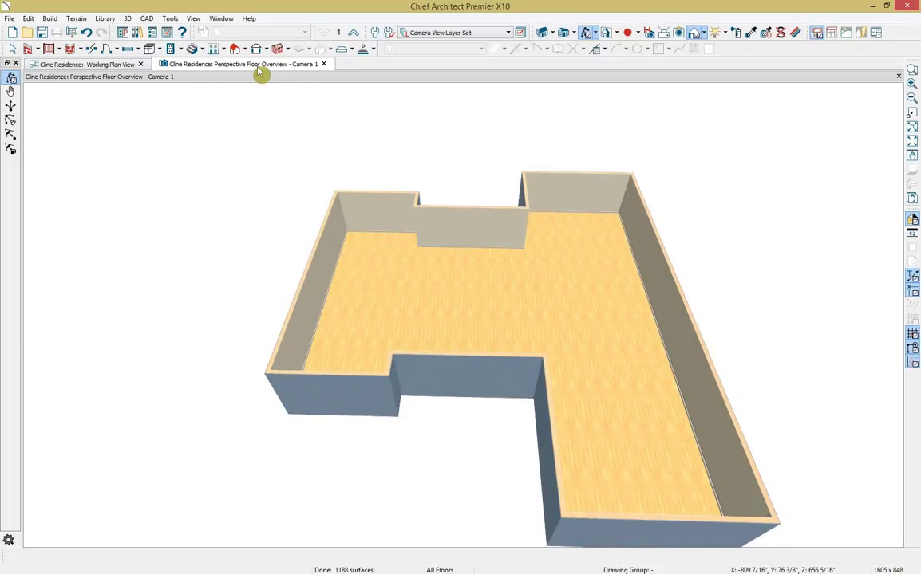
left_click_drag(259, 72, 733, 149)
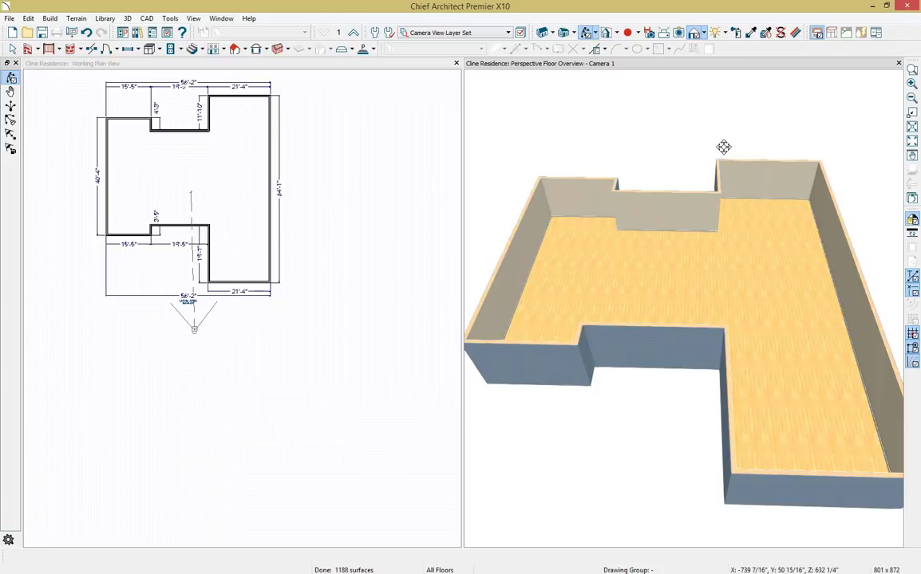
left_click(222, 18)
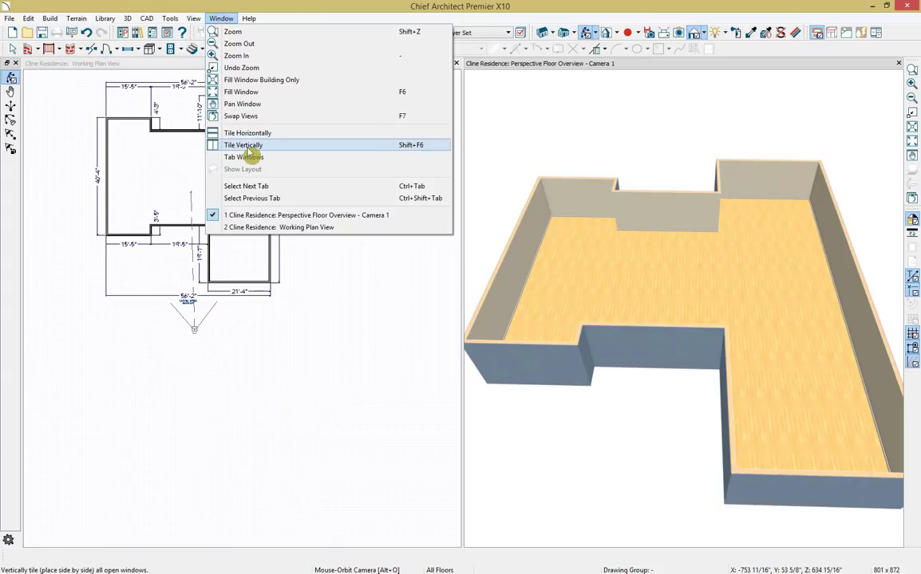
left_click(390, 148)
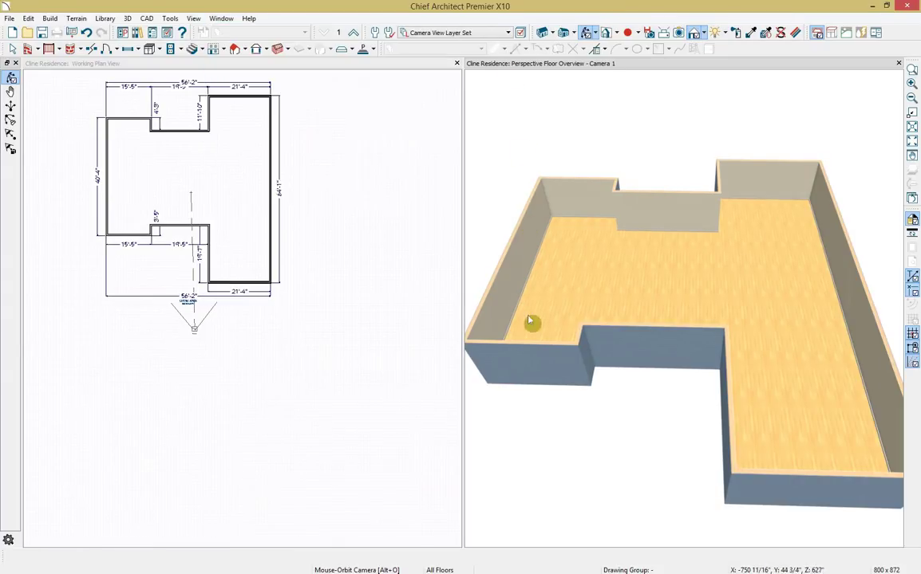
Bring the Front.png rendering in Windows Photo Viewer on screen, examine the house's exterior finishes, and move it out of the way.
scroll(565, 360, "up", 5)
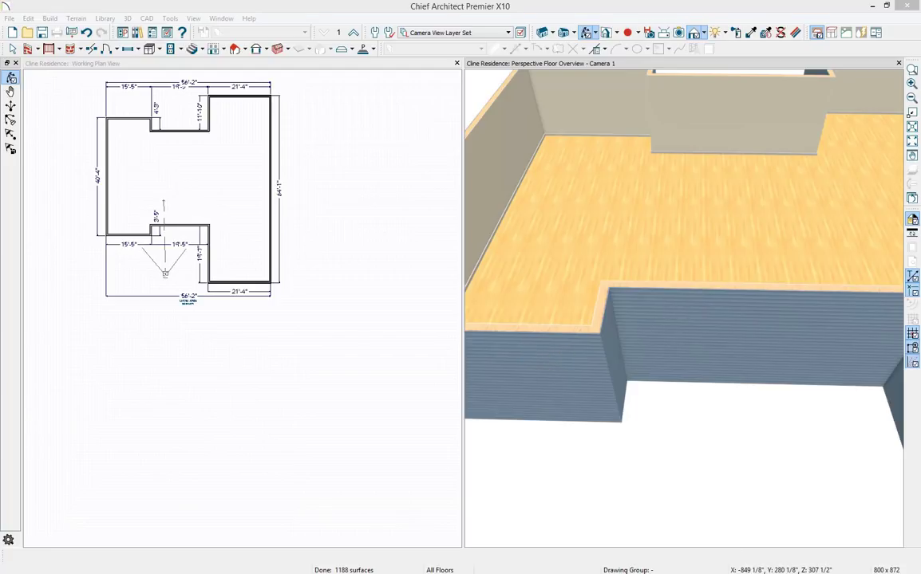
left_click_drag(919, 90, 248, 89)
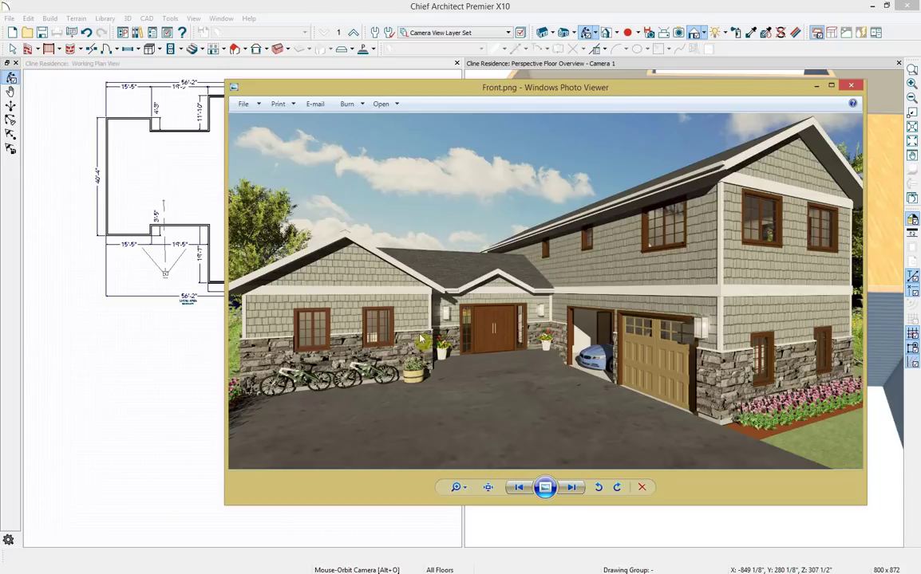
left_click_drag(512, 86, 920, 70)
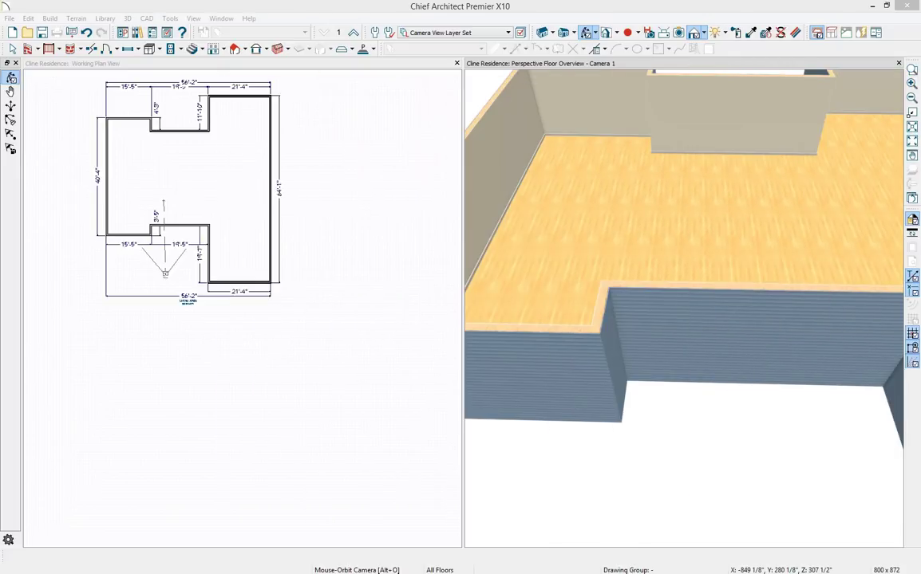
Try selecting four adjoining exterior walls as a group in the plan, and clear that selection.
scroll(683, 260, "down", 5)
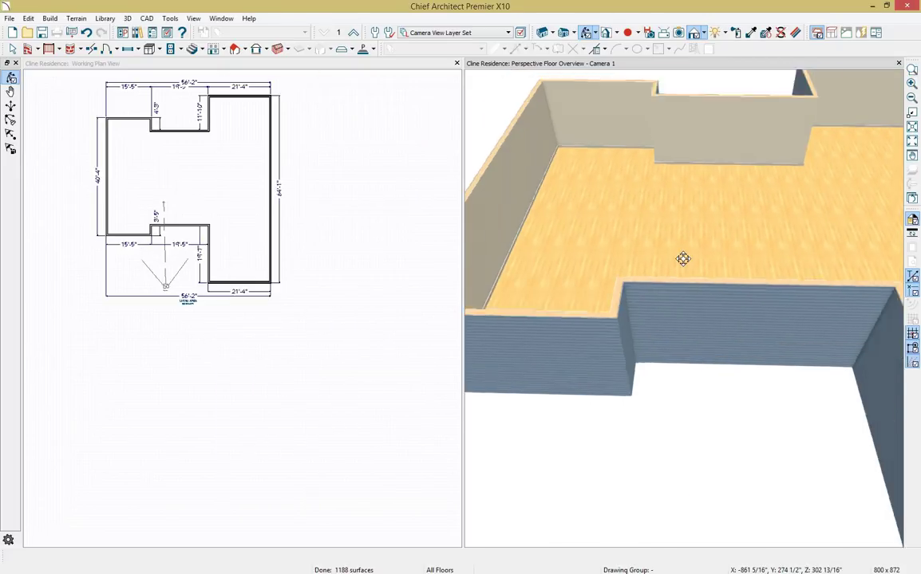
middle_click_drag(682, 259, 589, 279)
middle_click_drag(288, 255, 330, 383)
scroll(330, 384, "up", 4)
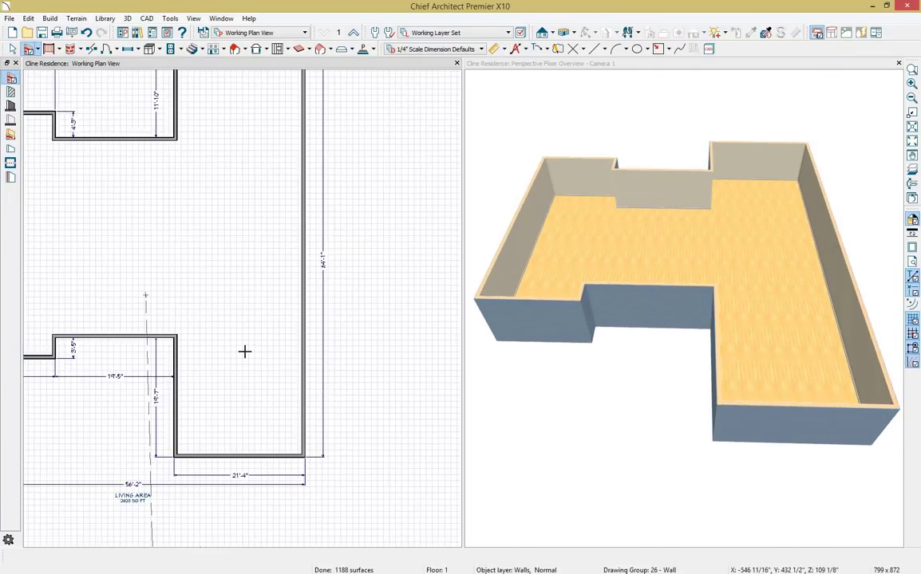
middle_click_drag(245, 351, 354, 387)
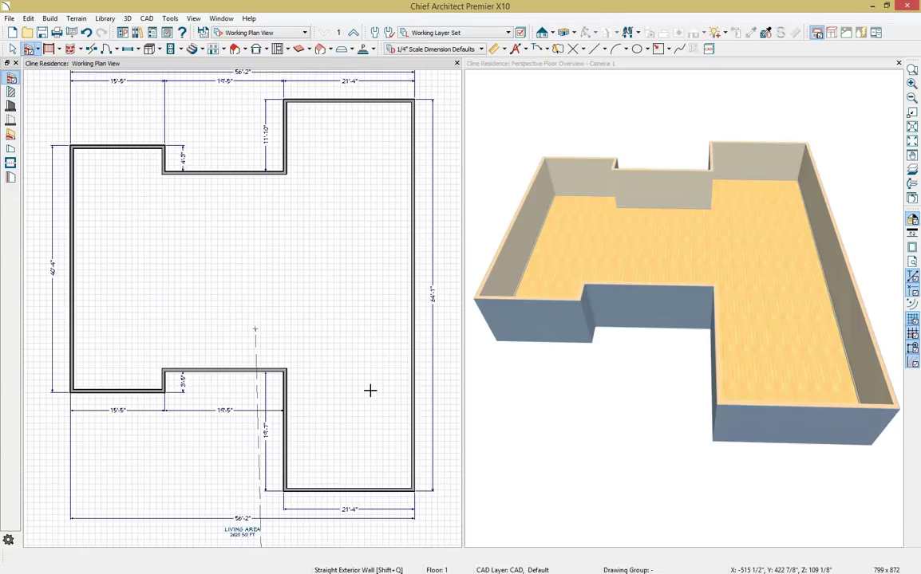
left_click(412, 377)
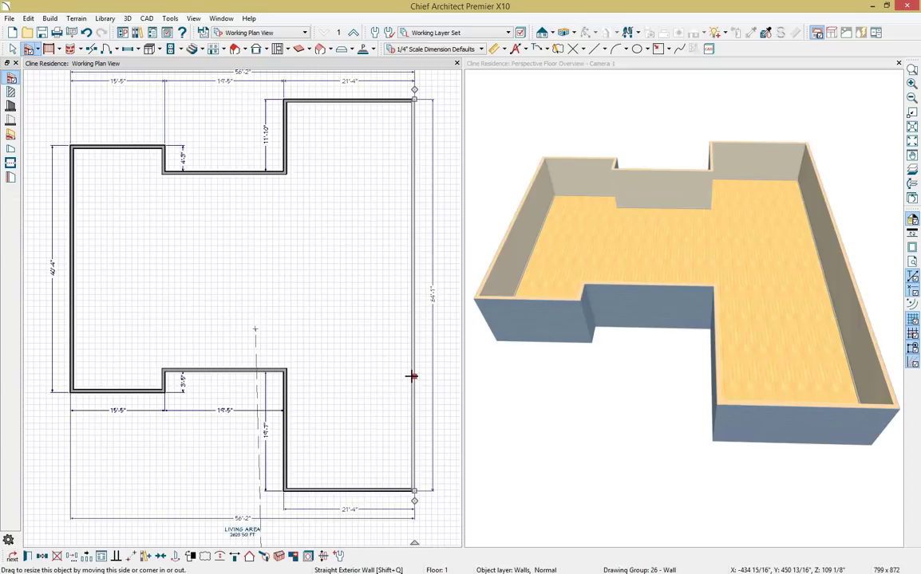
left_click(379, 490, "shift")
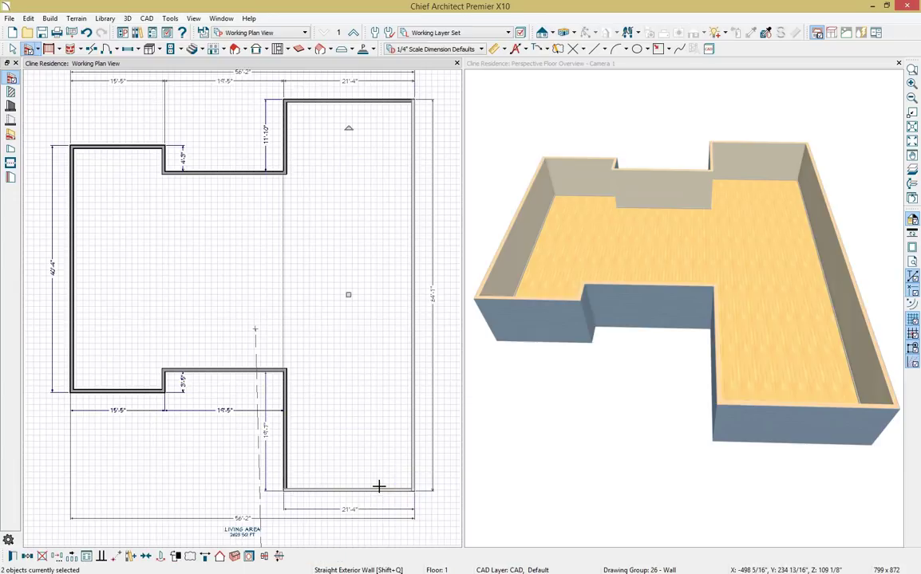
left_click(286, 458, "shift")
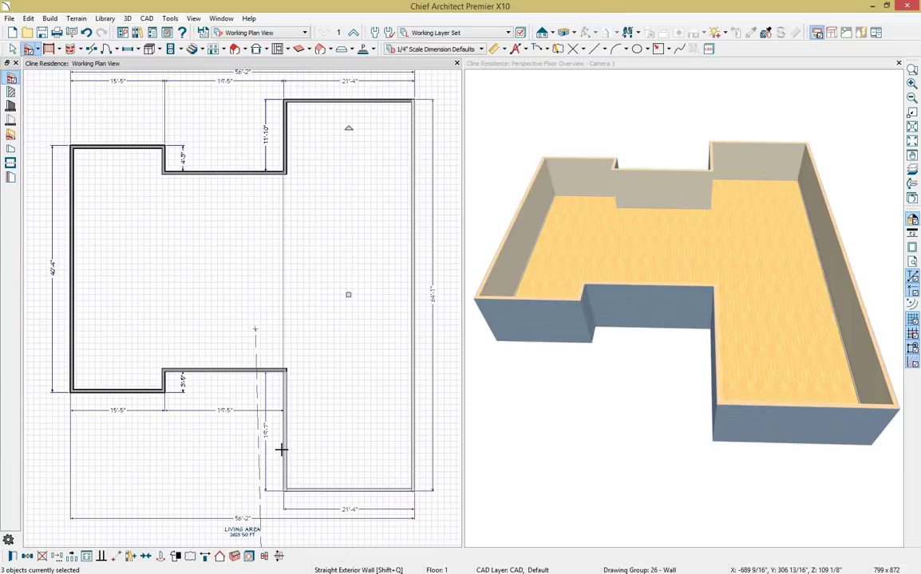
left_click(212, 374, "shift")
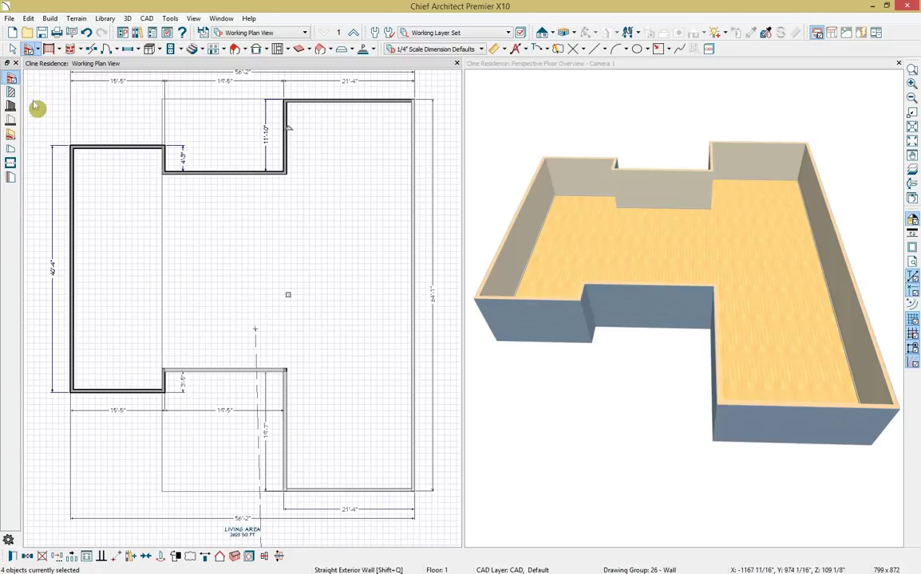
left_click(30, 49)
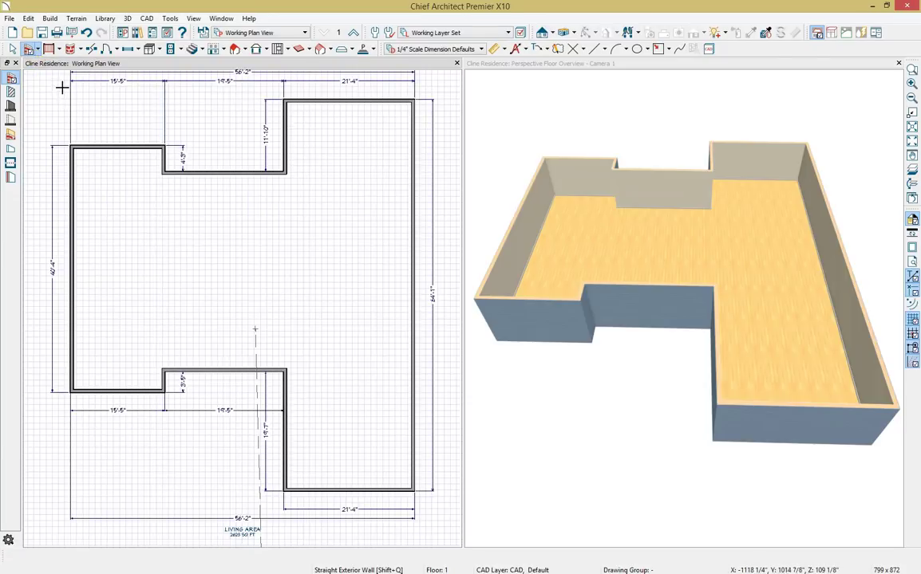
Select all exterior walls of the plan together with one selection window and open their Wall Specification.
left_click_drag(60, 83, 435, 525)
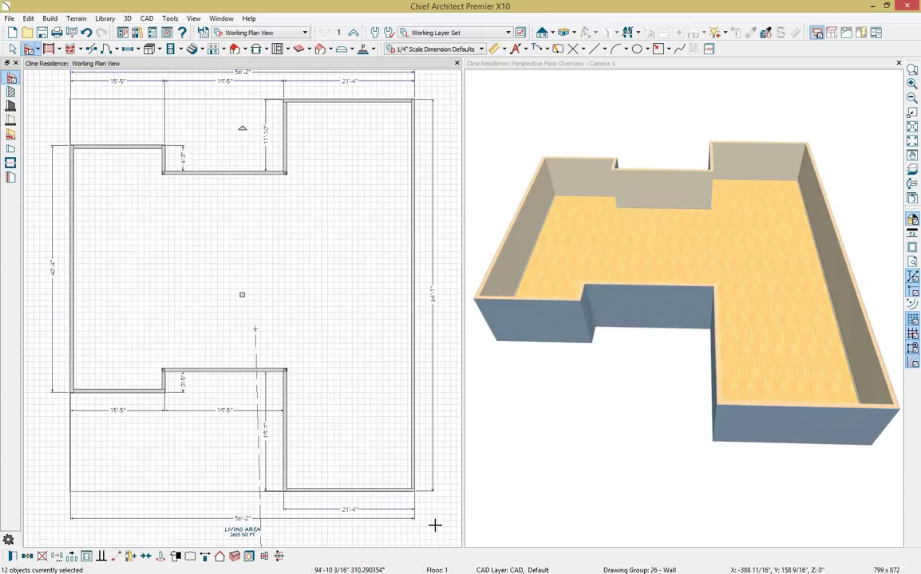
left_click(27, 49)
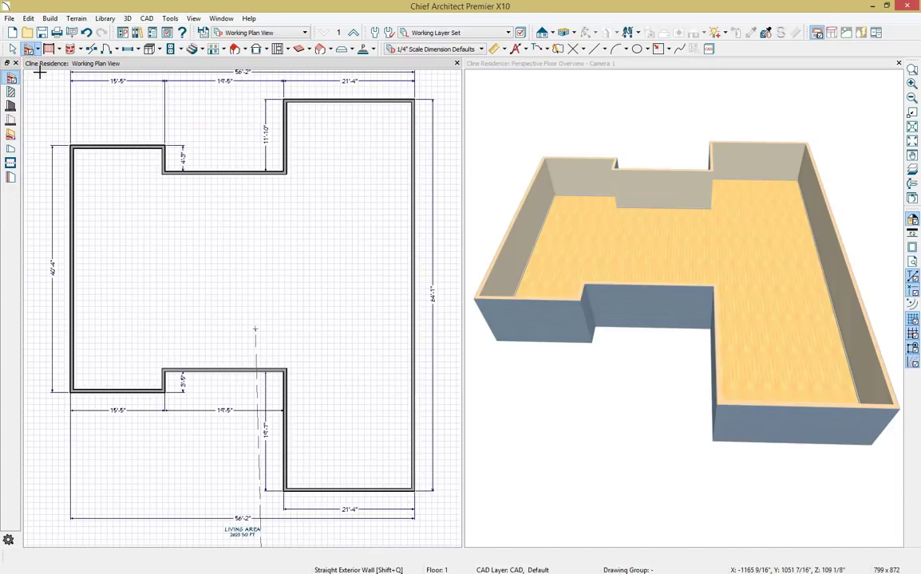
left_click_drag(47, 88, 442, 532)
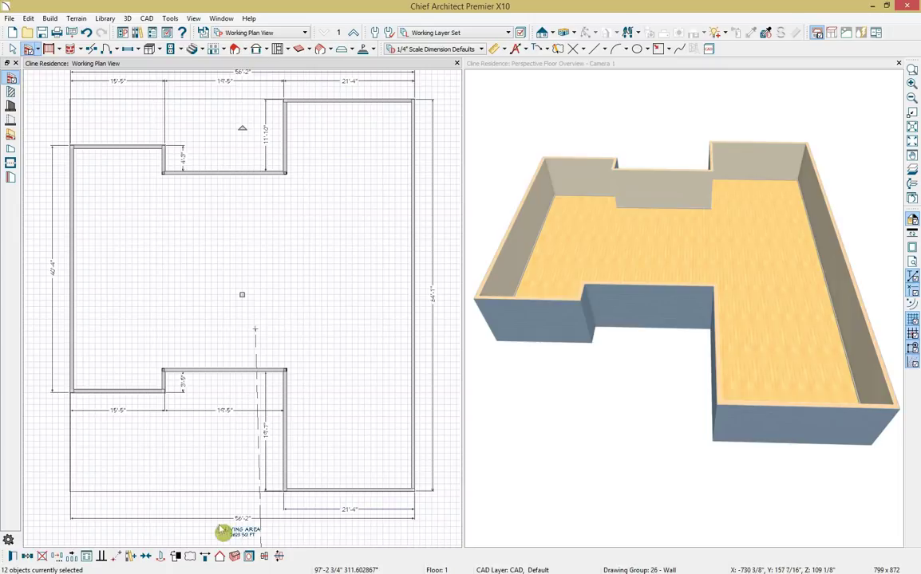
left_click(12, 556)
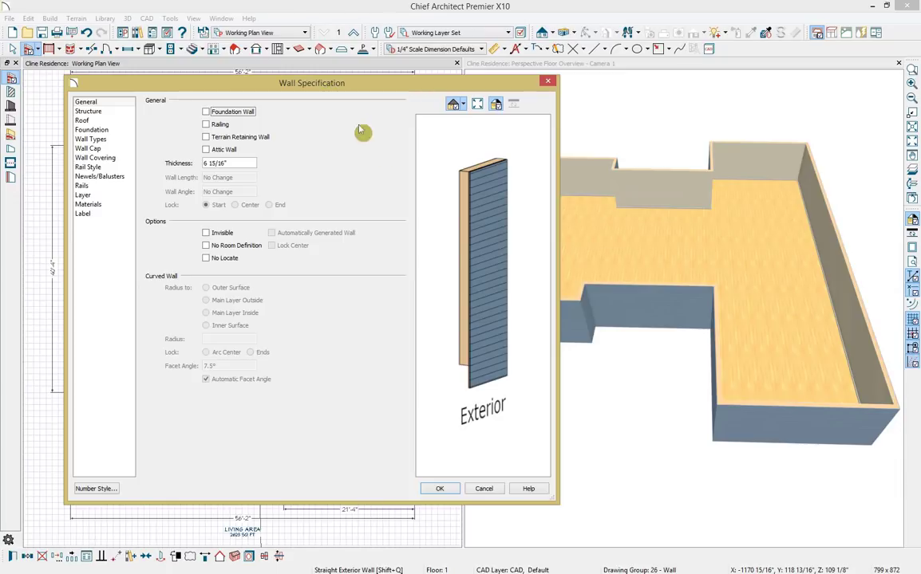
Examine the selected walls' General, Structure, Roof, Foundation, Wall Types, Wall Cap and Wall Covering settings.
left_click_drag(477, 199, 460, 214)
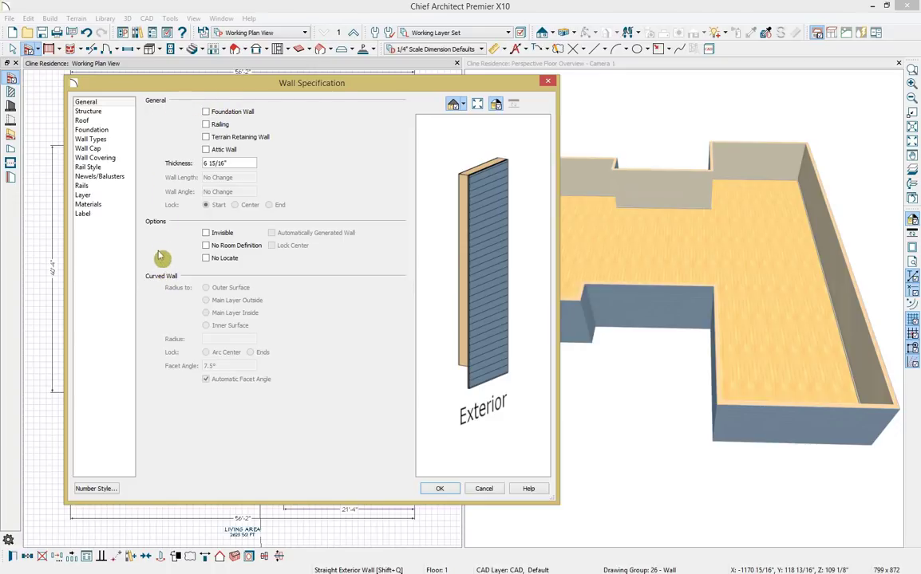
left_click(111, 102)
left_click(103, 112)
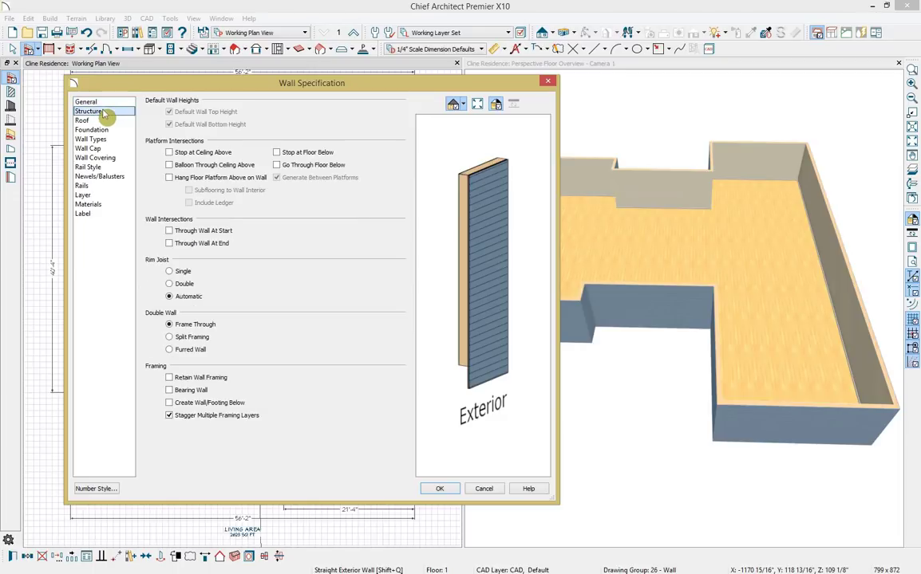
left_click(101, 120)
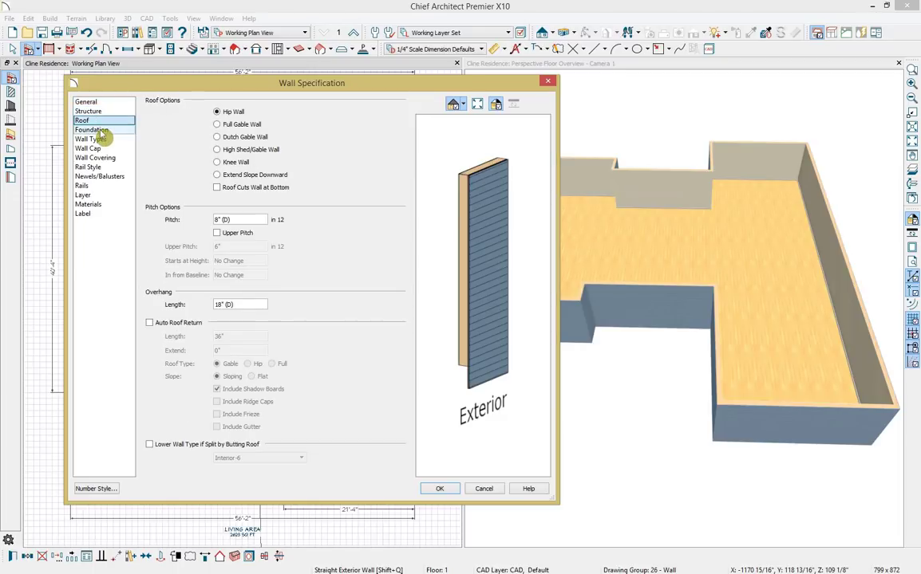
left_click(102, 130)
left_click(102, 139)
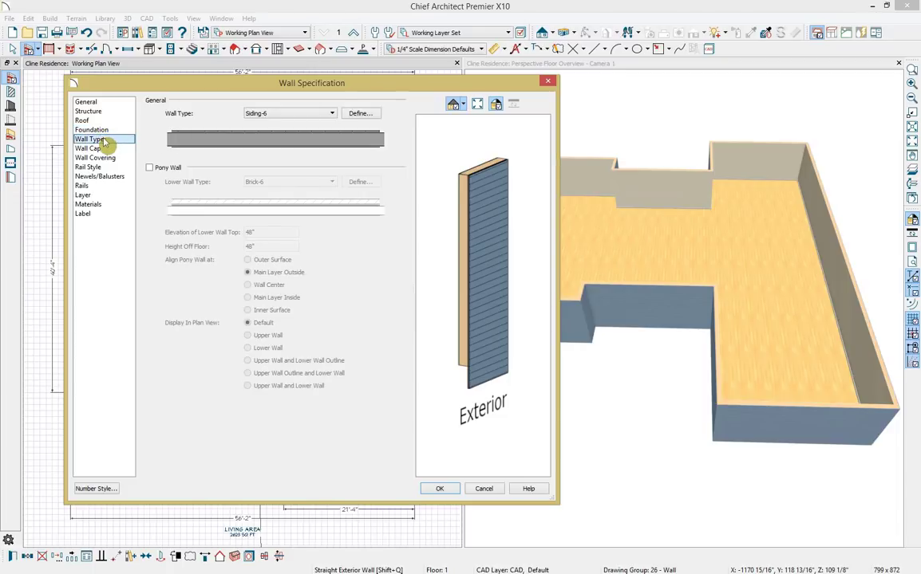
left_click(103, 149)
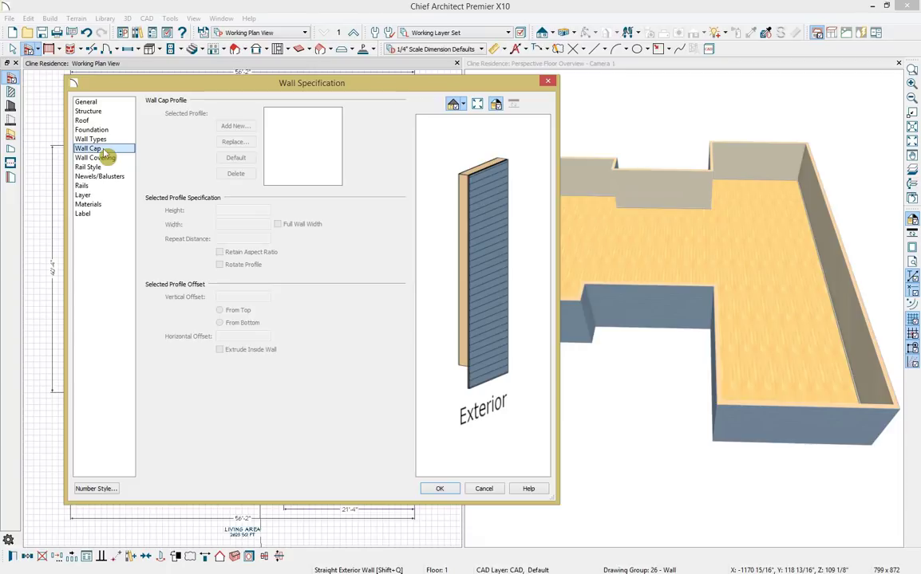
left_click(104, 158)
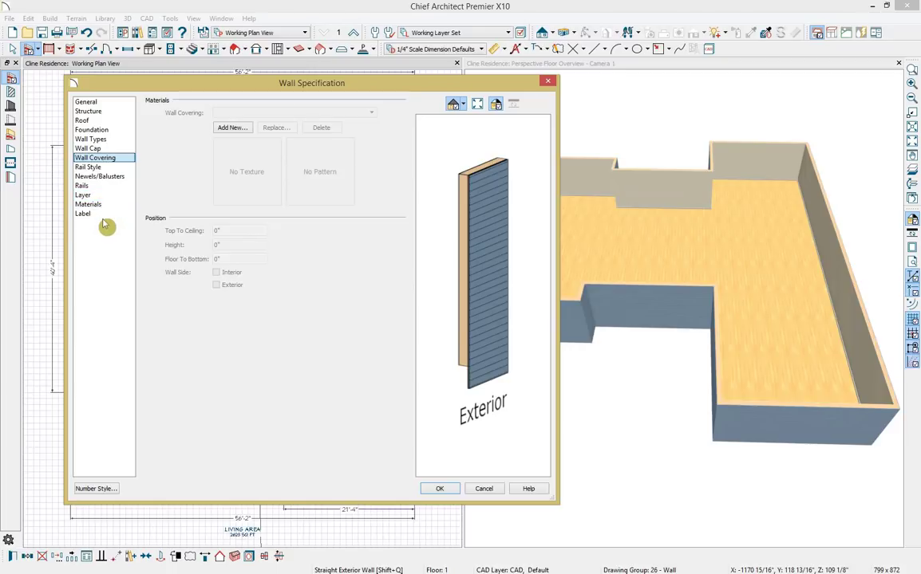
Look through the available wall types for the selected walls and open the layer definition of Siding-6.
left_click(122, 141)
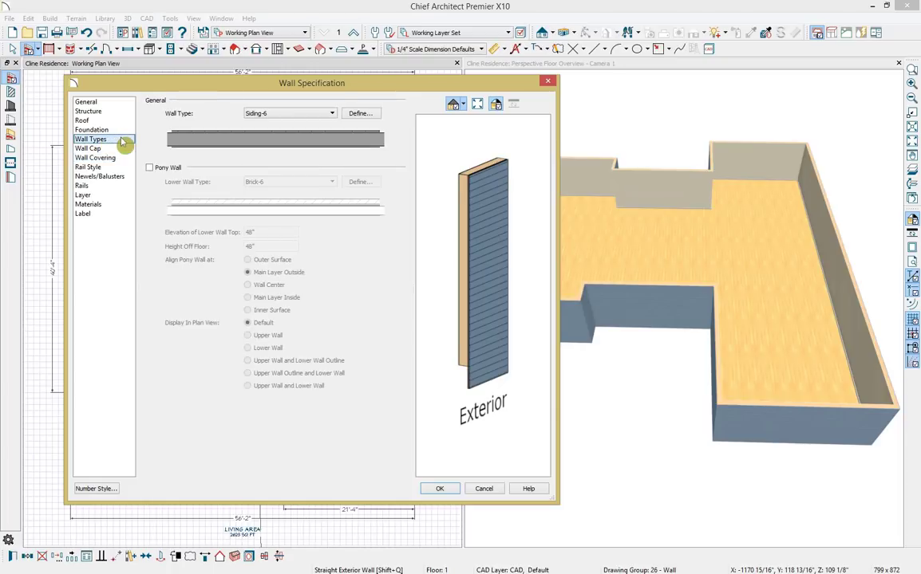
left_click(327, 115)
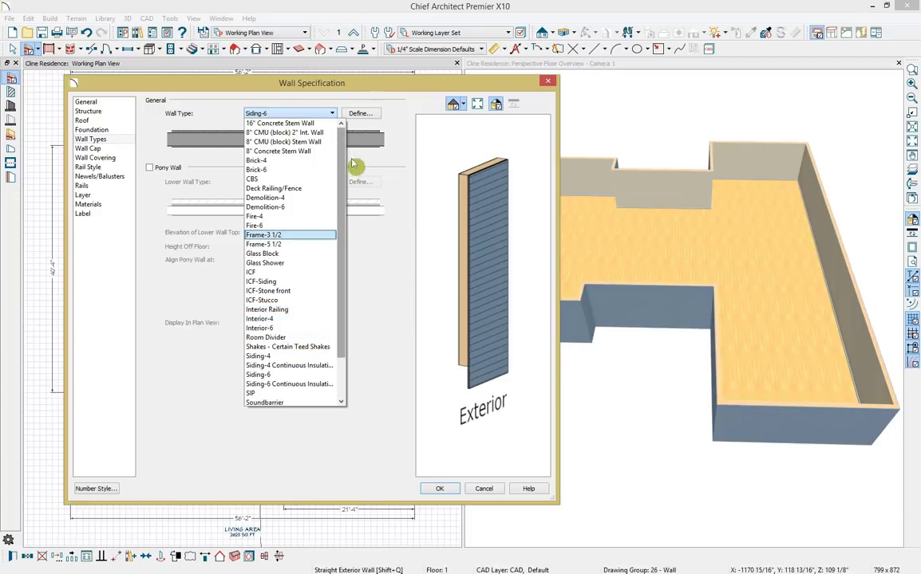
left_click(392, 116)
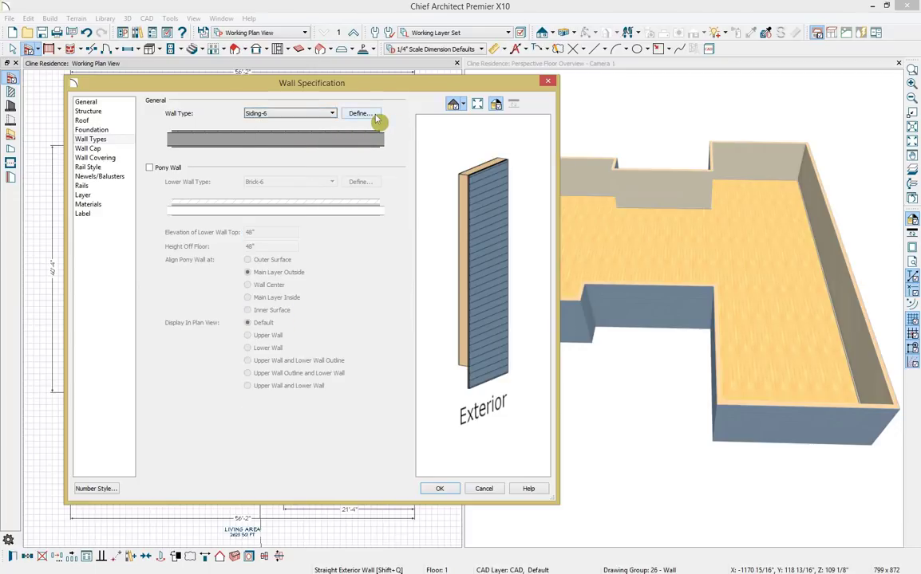
left_click(376, 117)
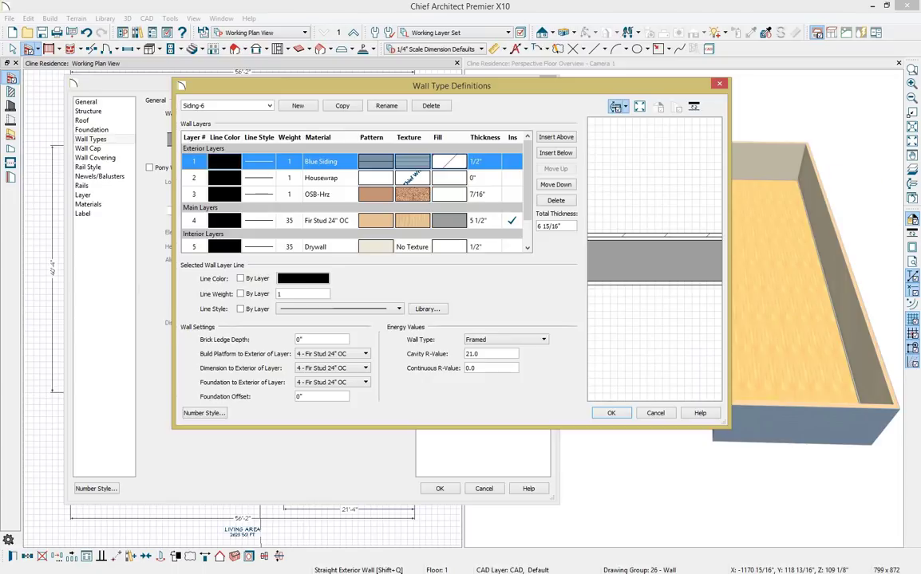
Read the "Defining a New Wall Type" support article in the browser, move it away, and close the wall type definitions without changes.
left_click_drag(920, 126, 349, 65)
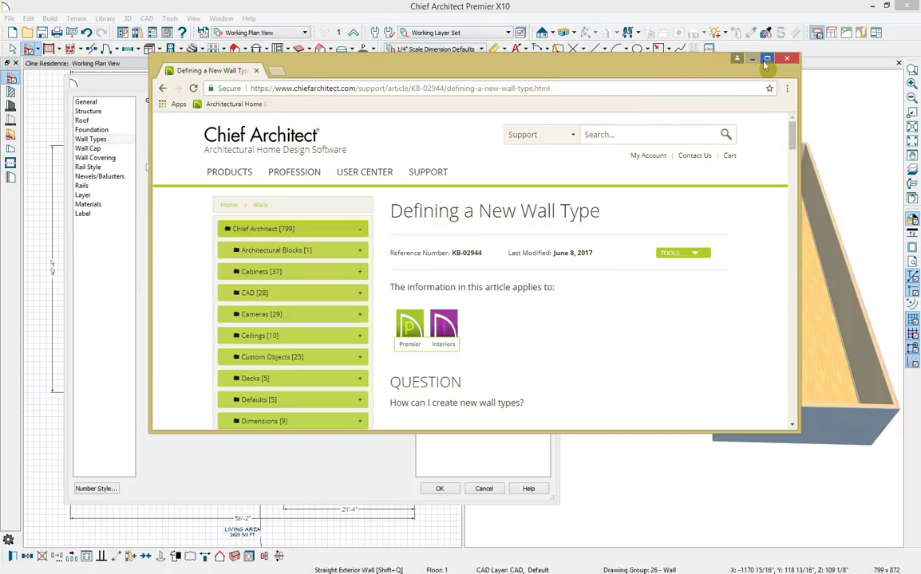
double_click(678, 62)
scroll(636, 281, "down", 1)
scroll(637, 283, "down", 3)
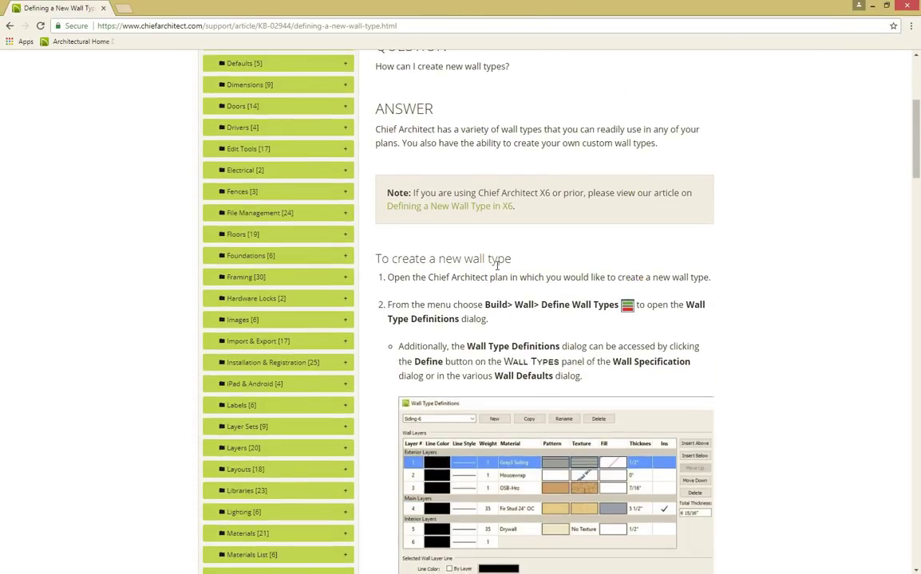
left_click_drag(483, 8, 920, 116)
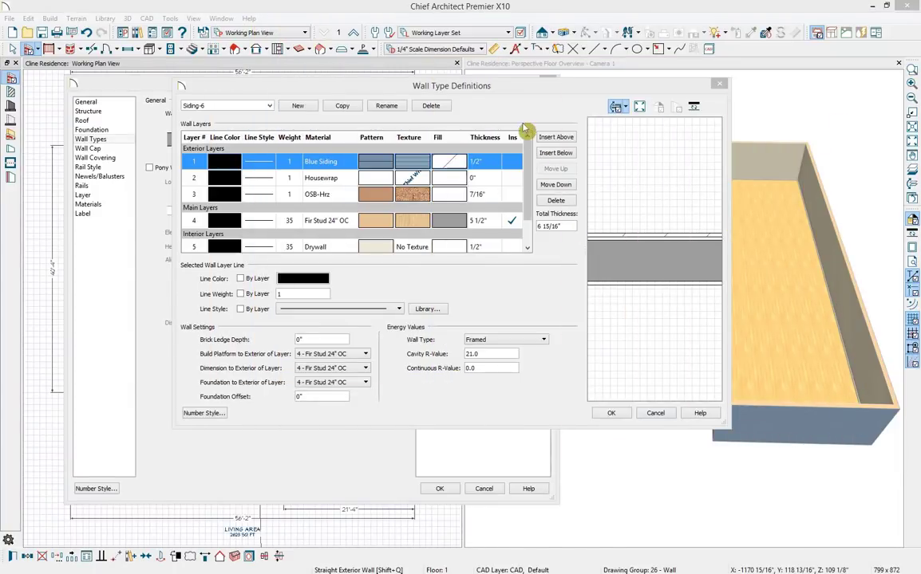
left_click(458, 92)
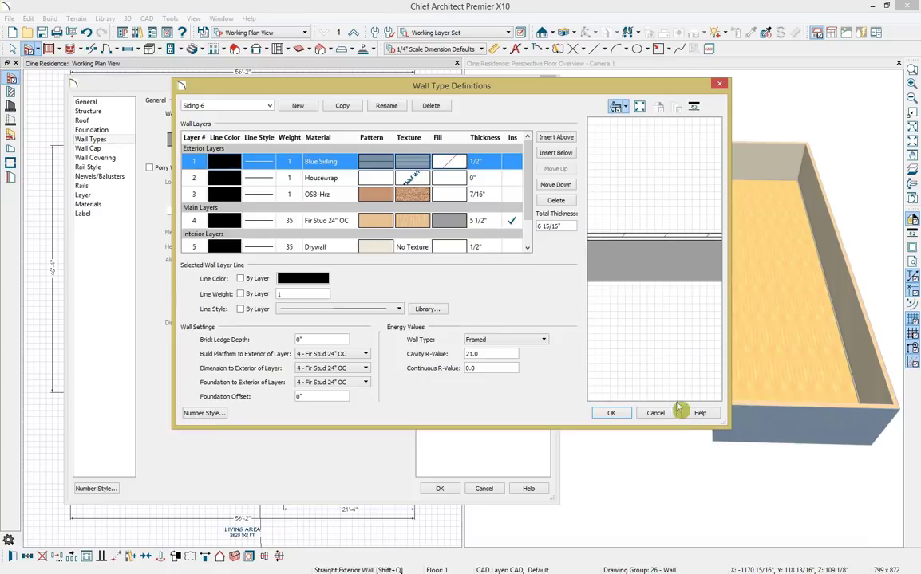
left_click(658, 417)
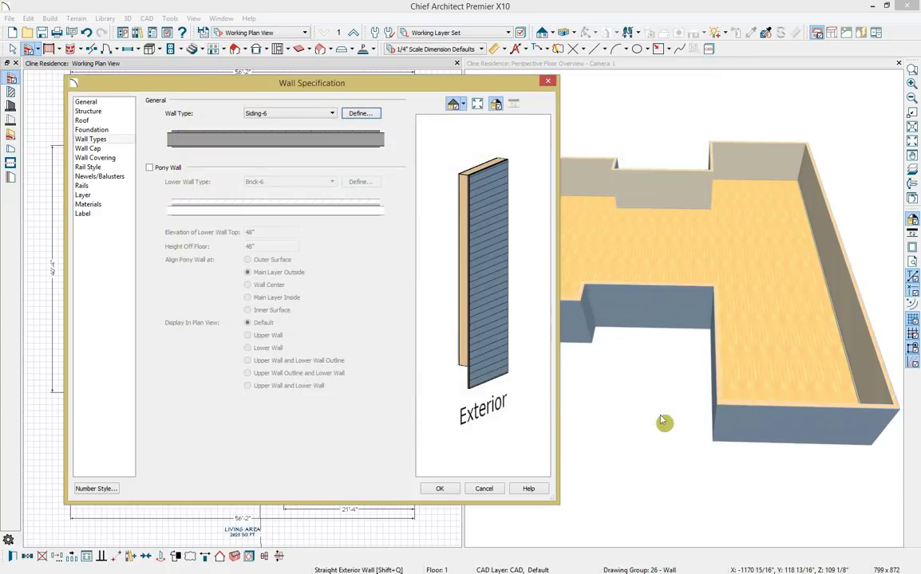
Set the wall type of the selected exterior walls to Shakes - Certain Teed Shakes.
left_click(319, 117)
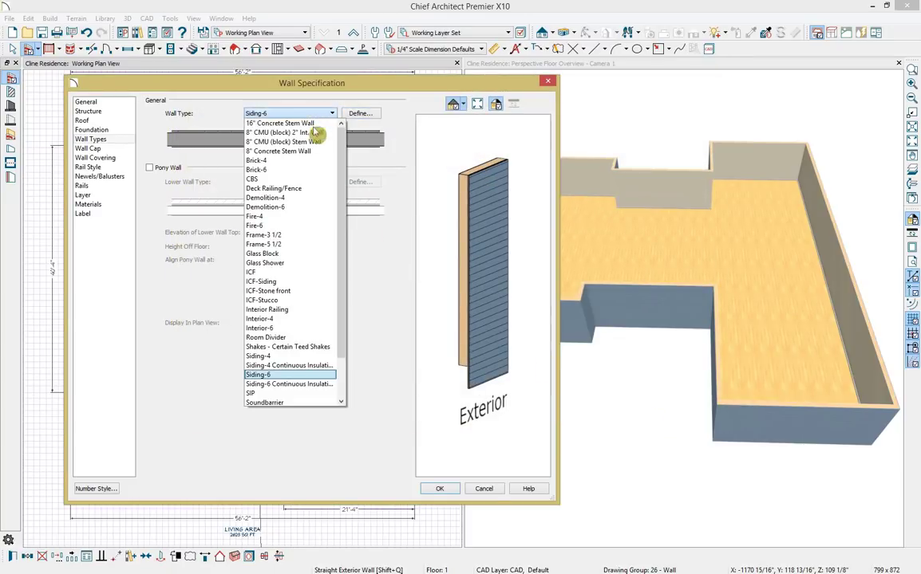
left_click(316, 348)
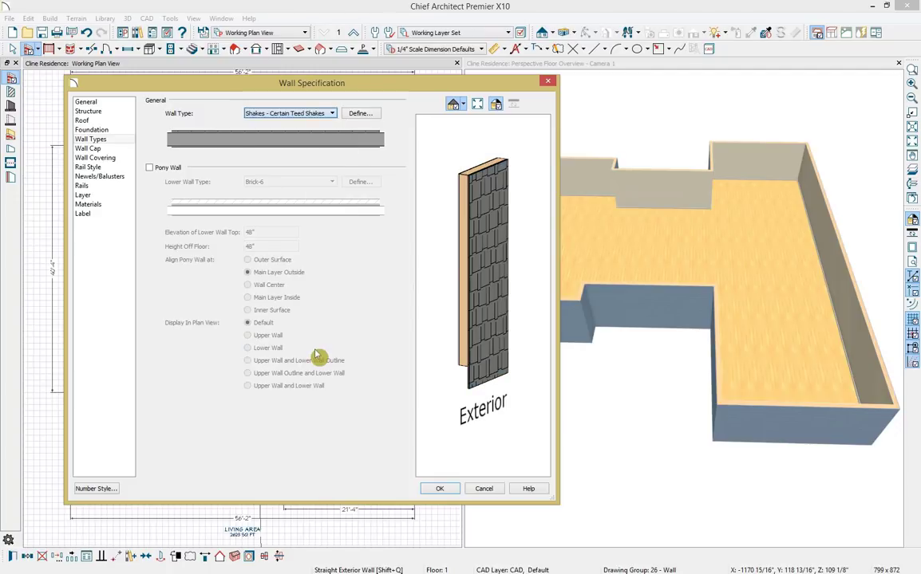
Make the walls pony walls with Stone - Dark Rundle as the lower wall type, displaying the lower wall in plan view.
left_click(159, 168)
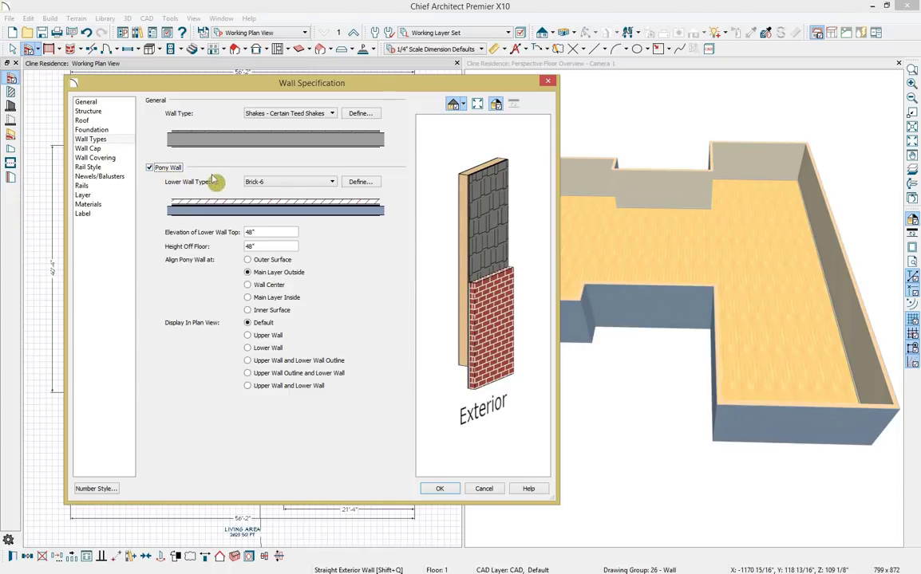
left_click(313, 184)
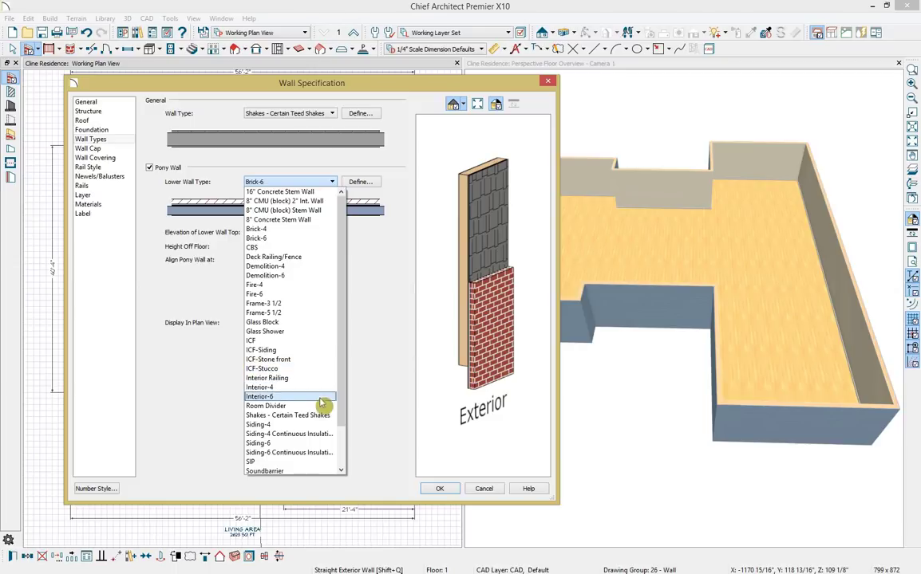
scroll(322, 430, "down", 2)
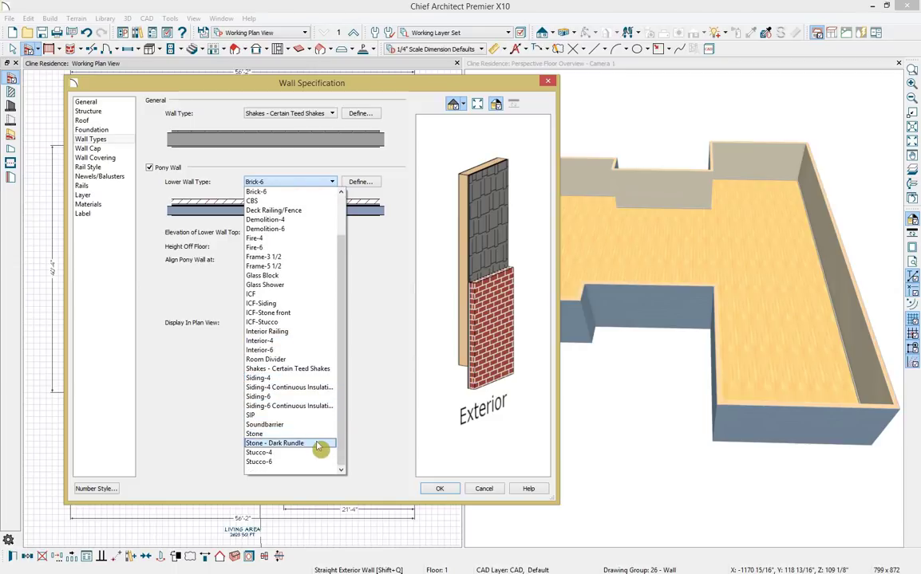
left_click(322, 445)
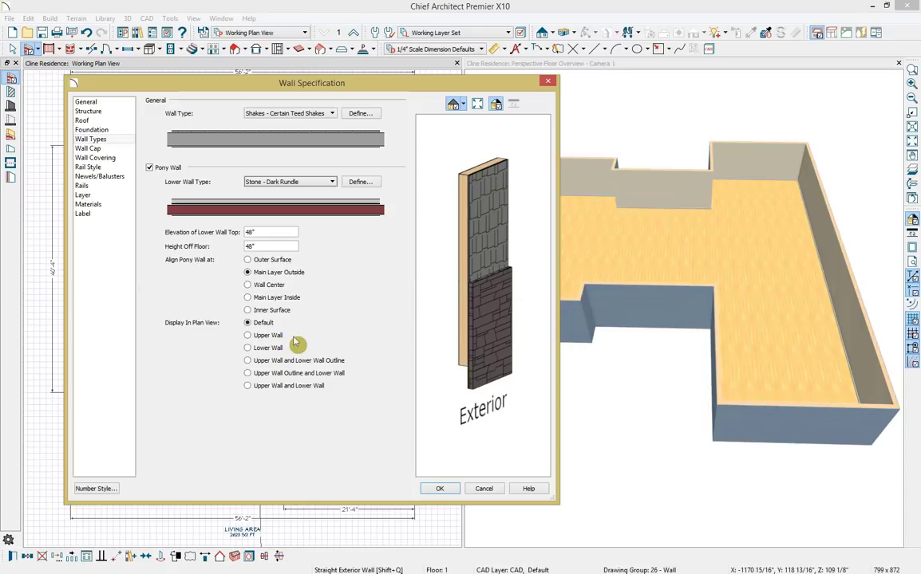
left_click(278, 349)
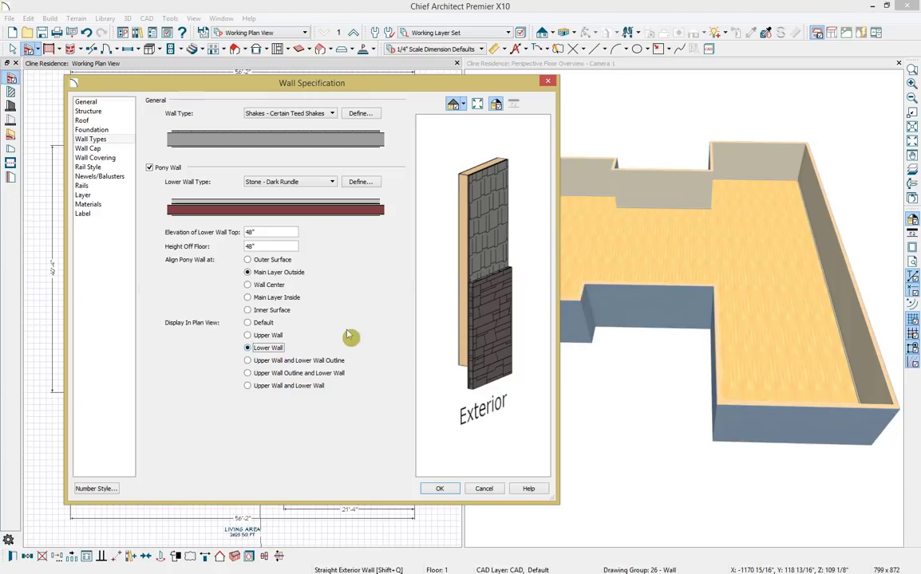
Add the Sill 1 profile from the Sills in Moldings, Profiles, Extrusions of the Core Catalogs as the wall cap.
left_click(112, 154)
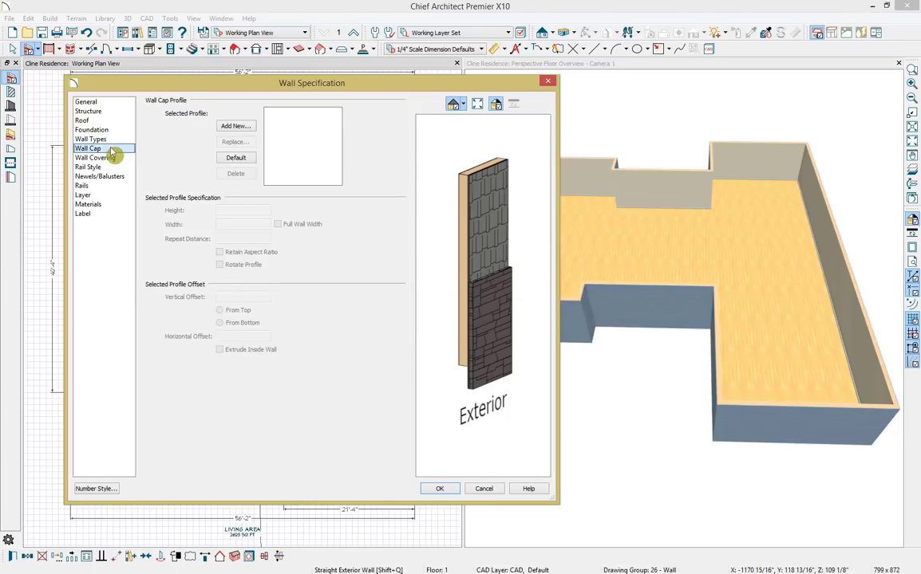
left_click(229, 126)
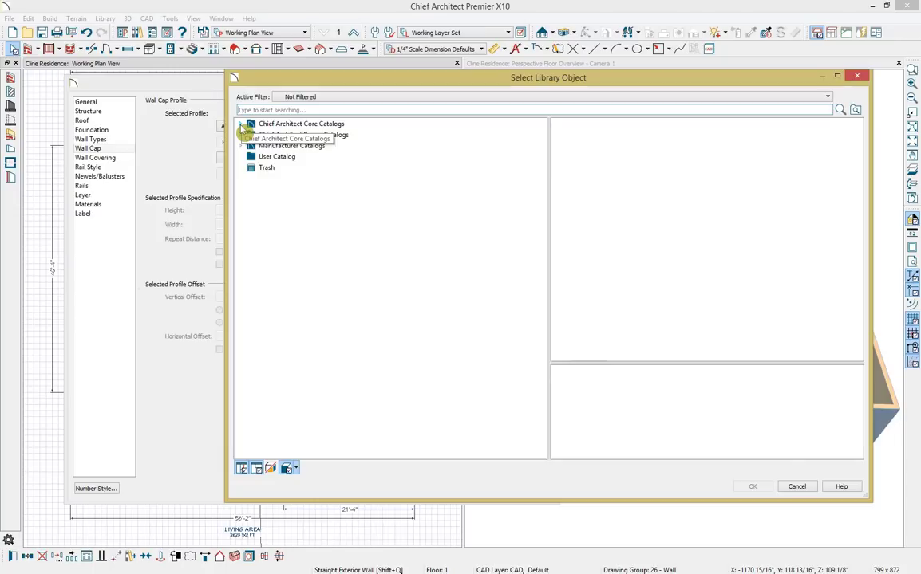
left_click(240, 125)
left_click(251, 136)
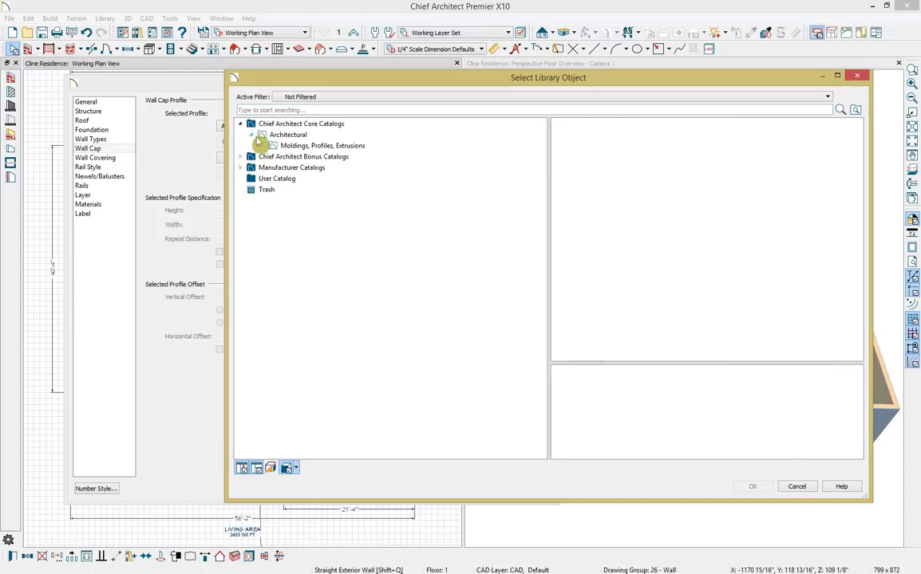
left_click(262, 147)
left_click(273, 150)
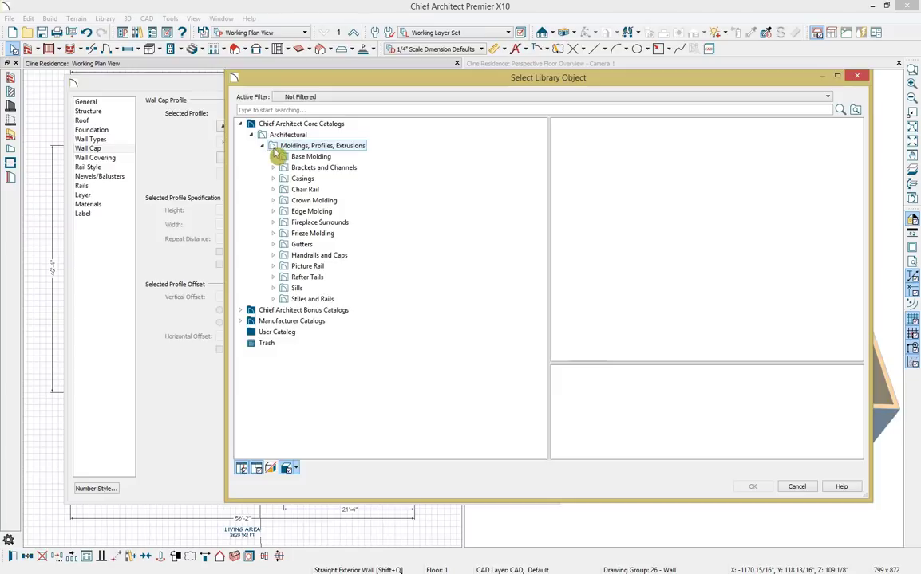
left_click(273, 289)
left_click(286, 292)
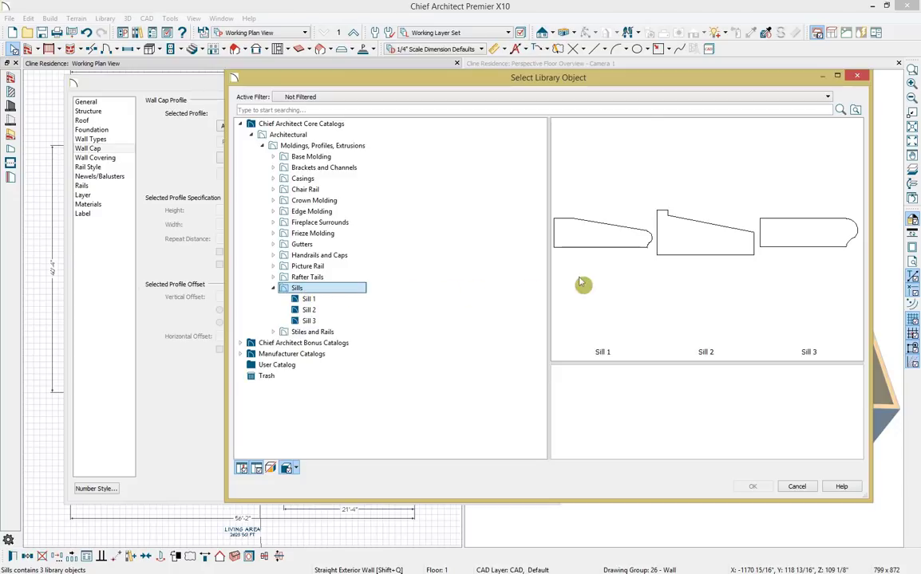
left_click(614, 260)
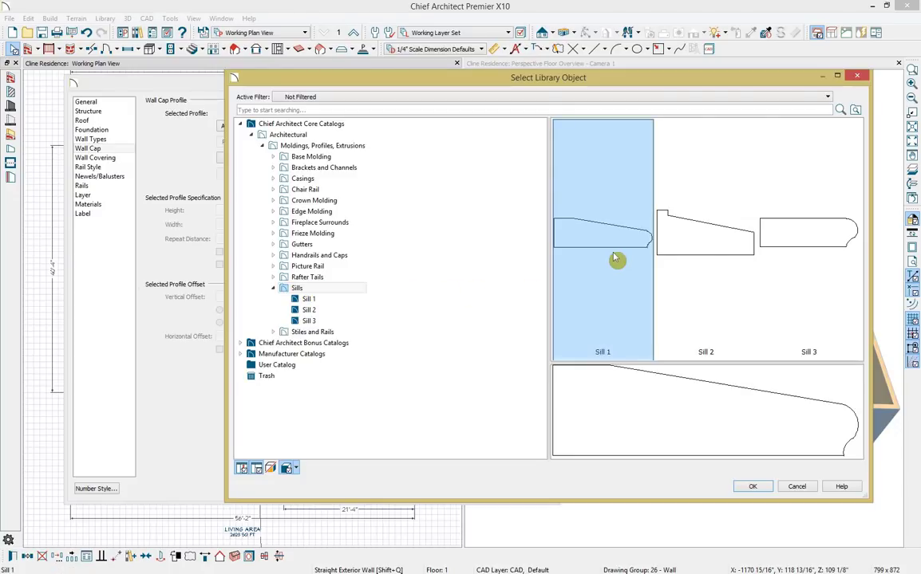
left_click(752, 487)
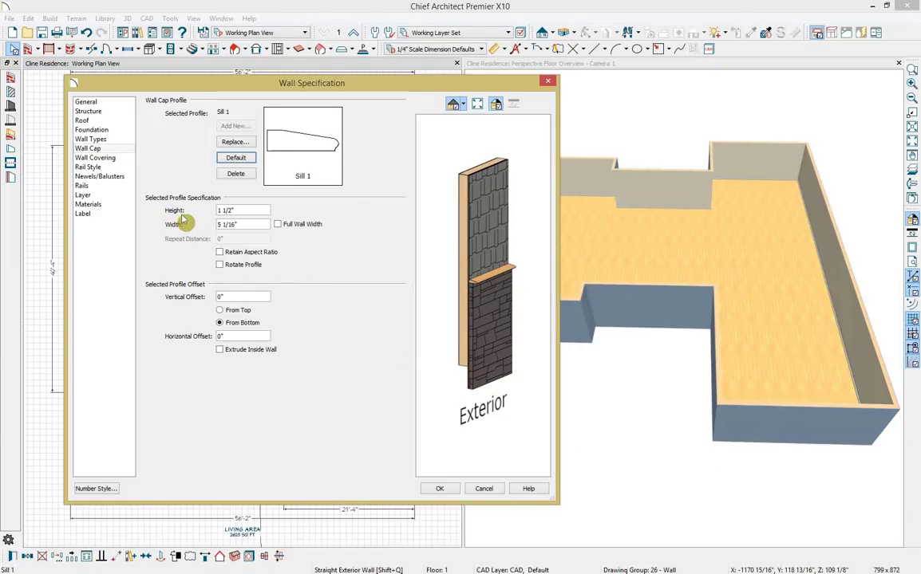
Set the wall cap profile's width to 3" and inspect the cap up close in the preview.
left_click_drag(249, 224, 173, 233)
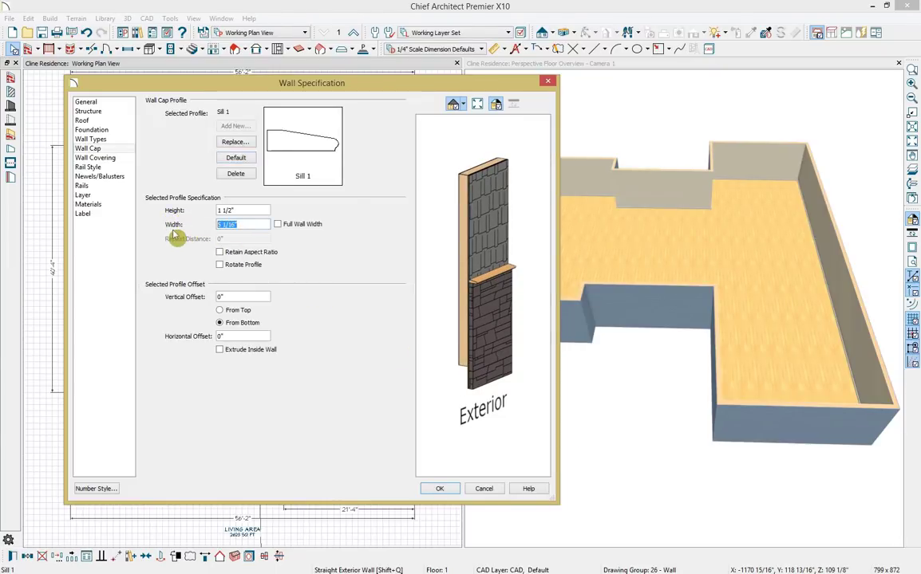
type("3")
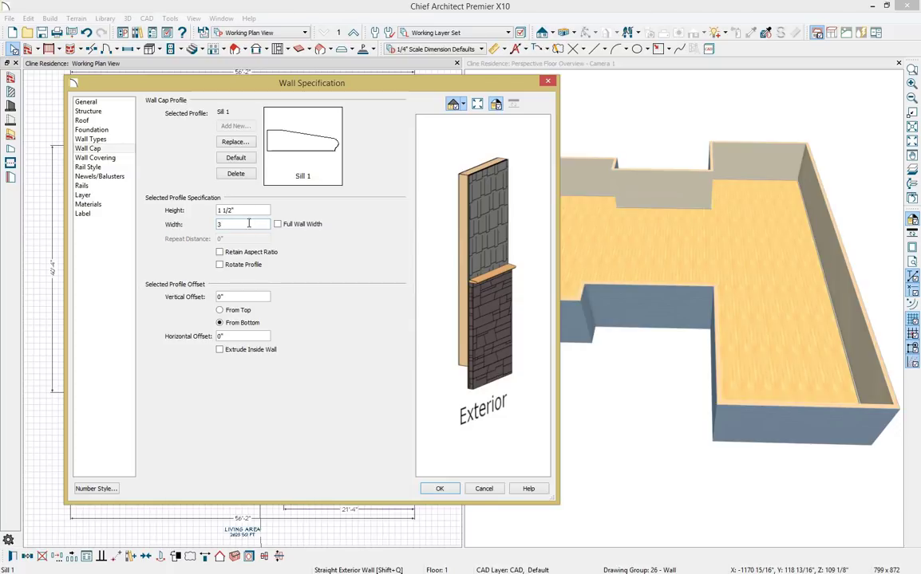
key("Tab")
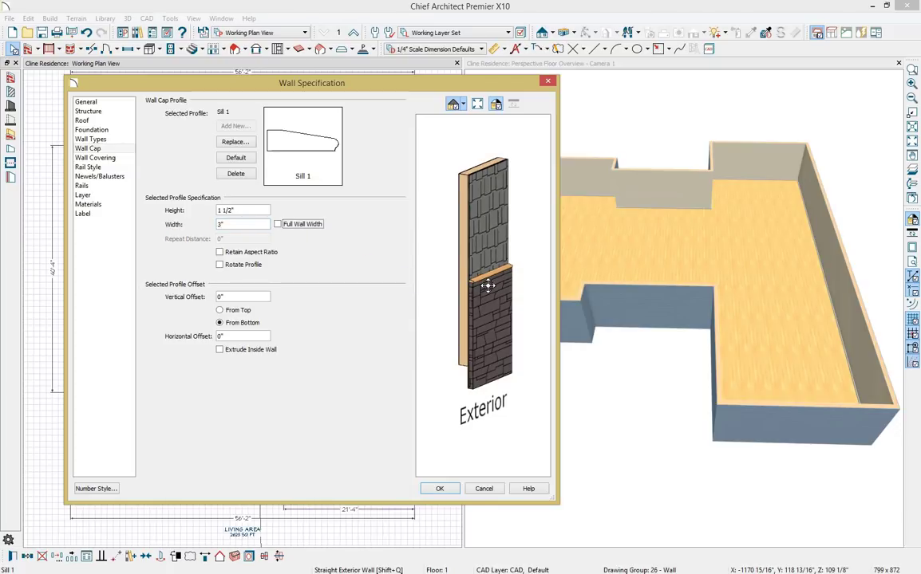
scroll(487, 285, "up", 3)
left_click_drag(485, 278, 476, 248)
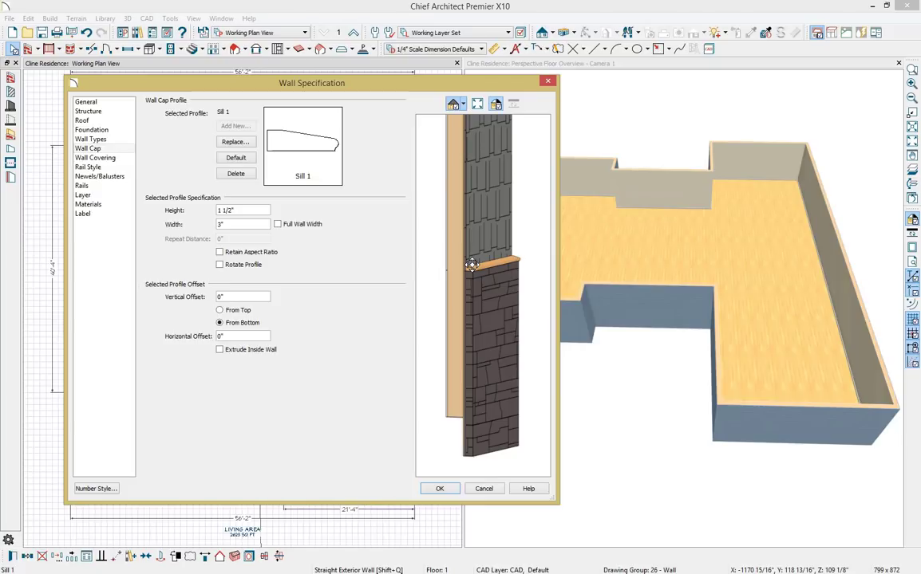
Change the wall cap molding's material to White and apply the specification to the selected exterior walls.
left_click(122, 209)
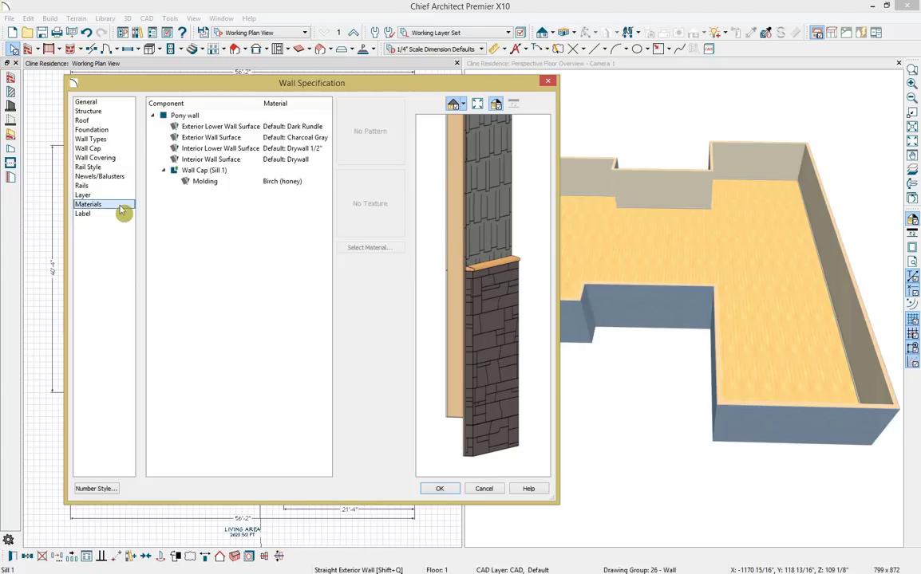
left_click(216, 172)
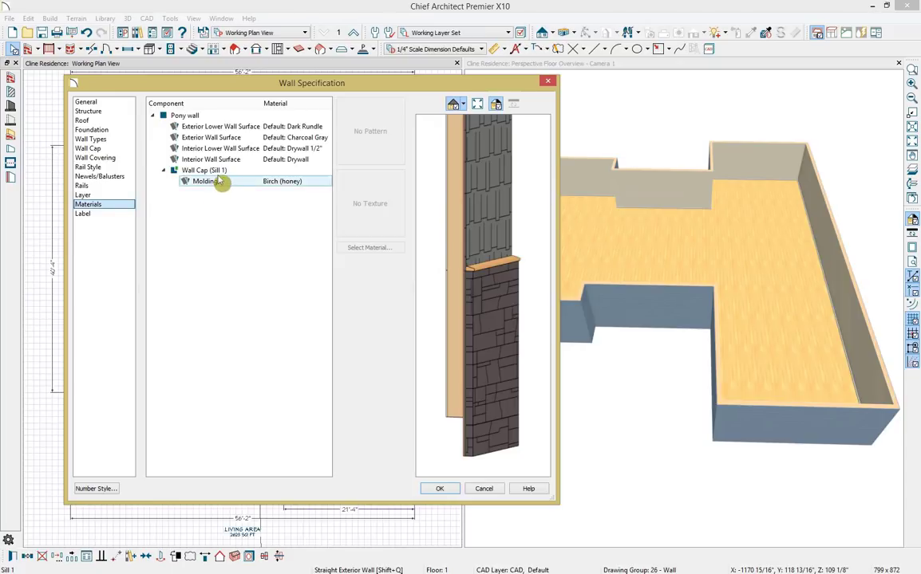
left_click(303, 188)
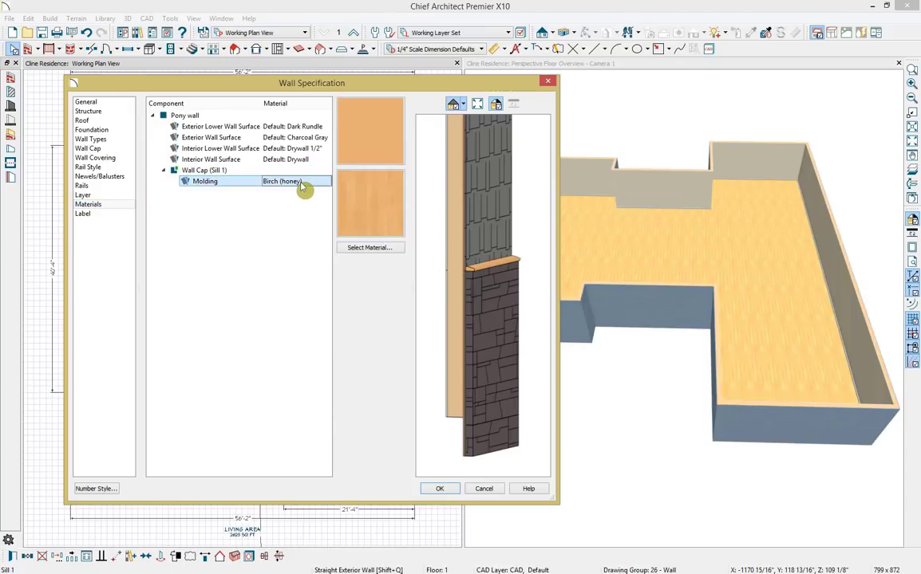
left_click(351, 249)
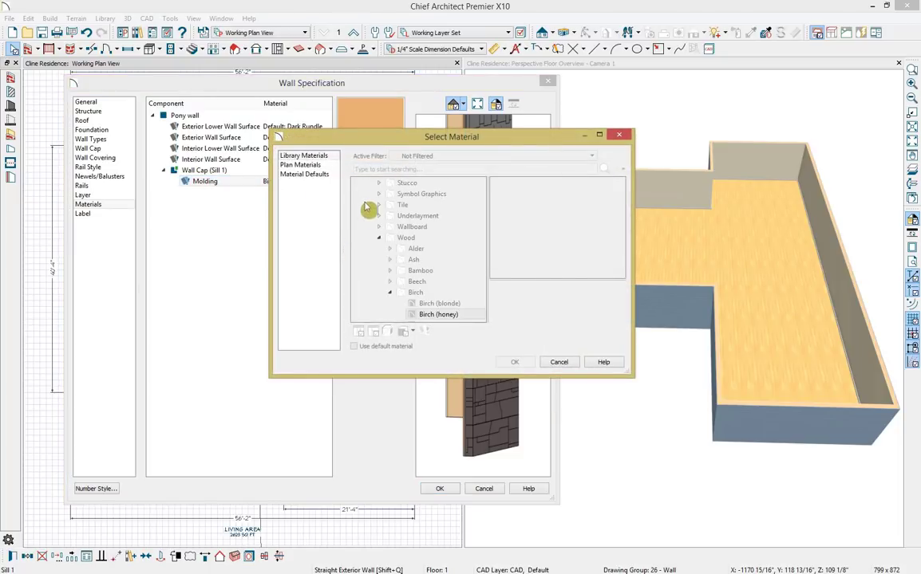
type("white")
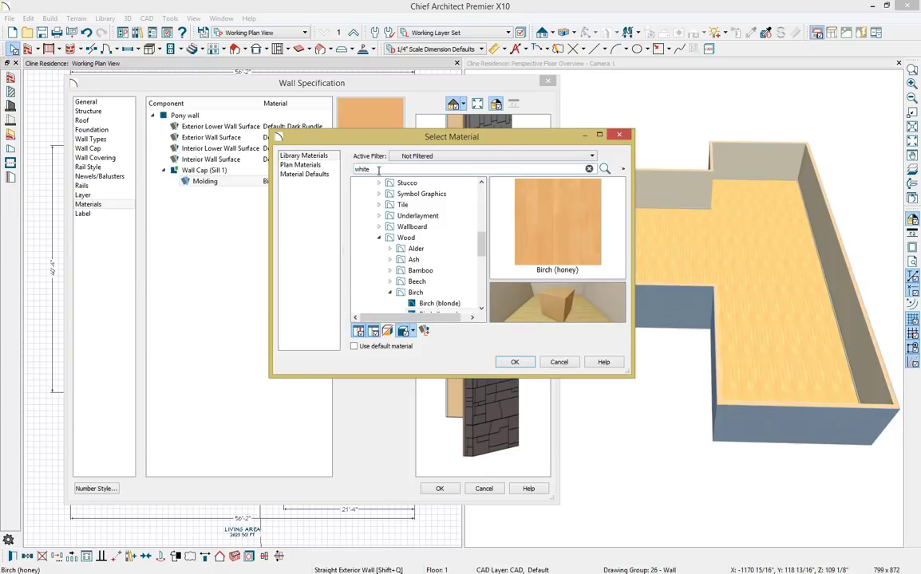
key("Return")
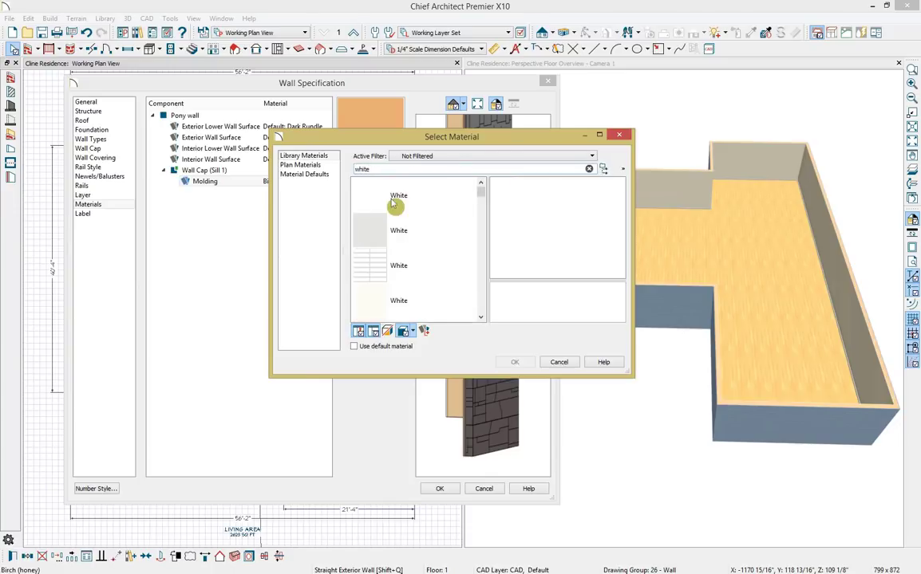
left_click(395, 206)
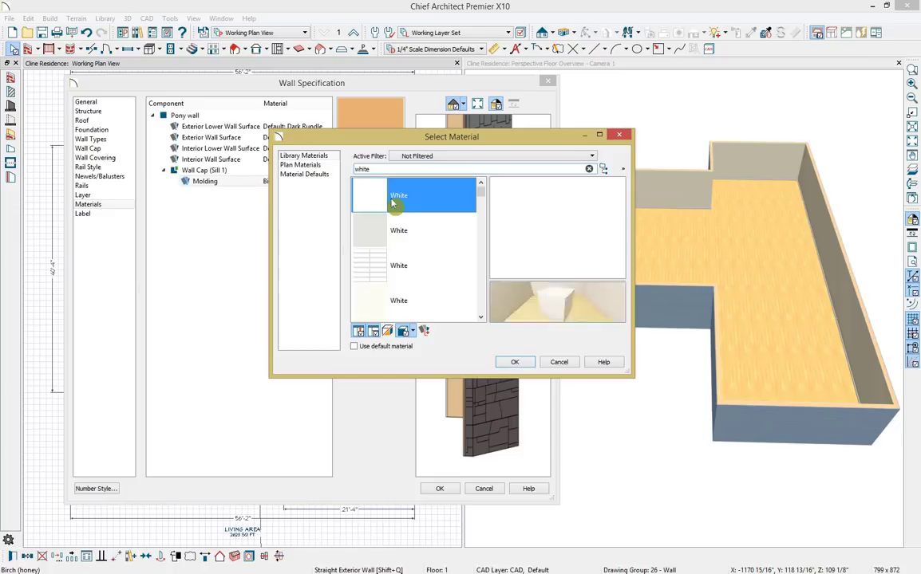
left_click(515, 362)
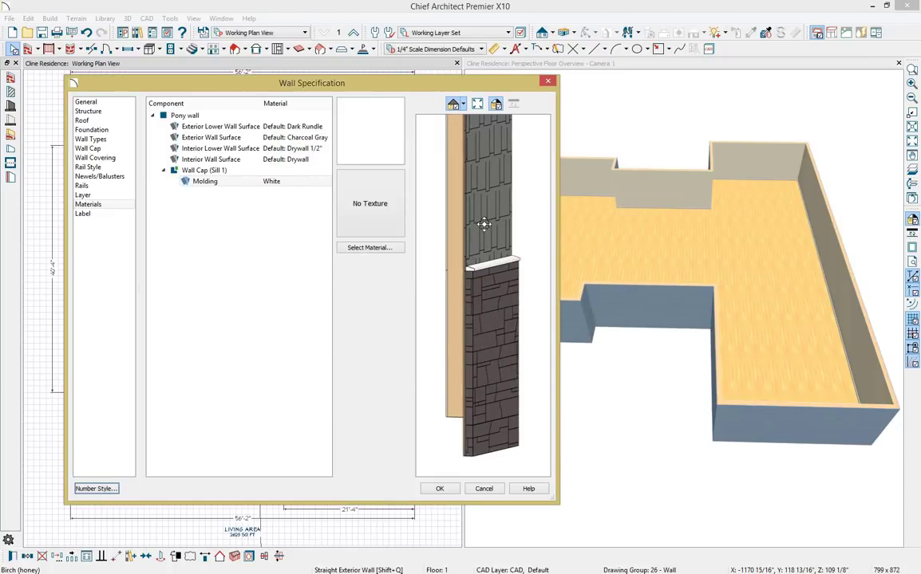
left_click_drag(482, 252, 480, 266)
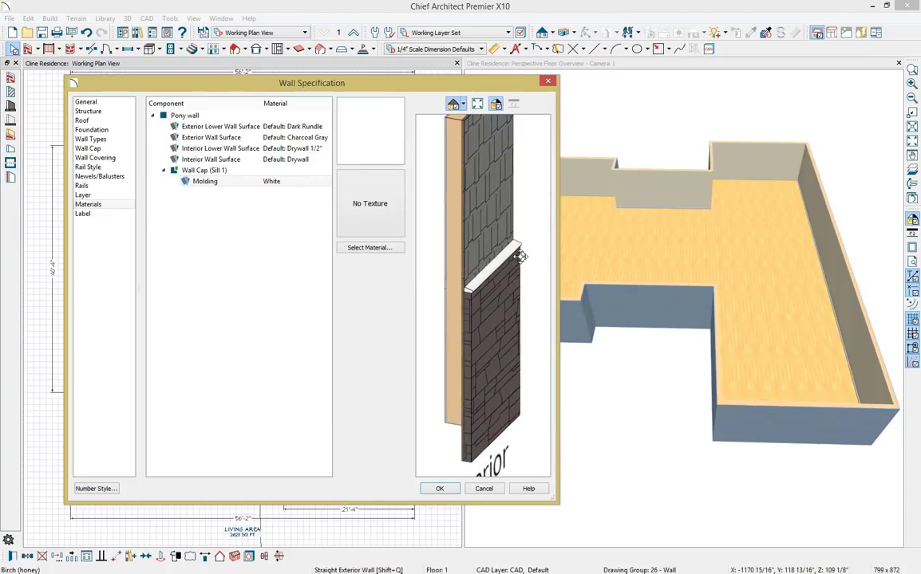
left_click(439, 488)
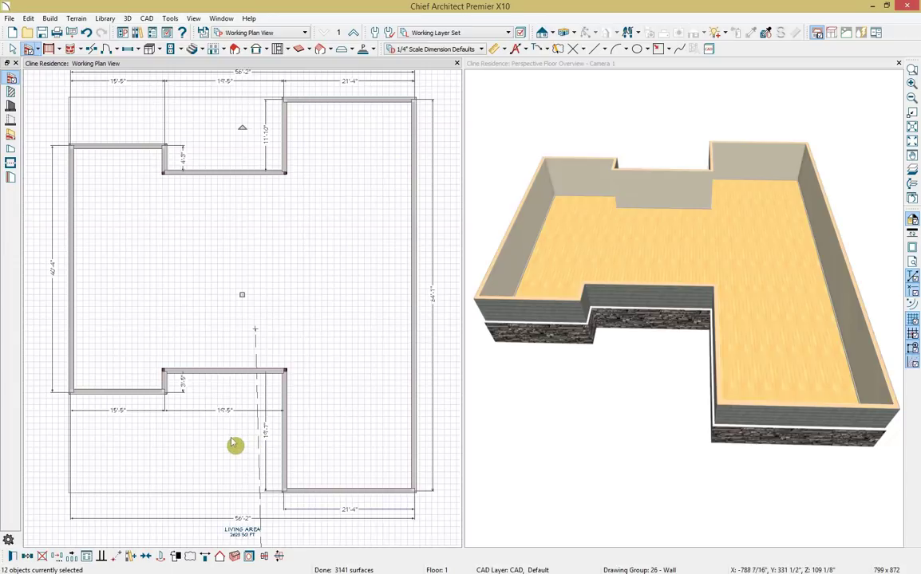
key("Escape")
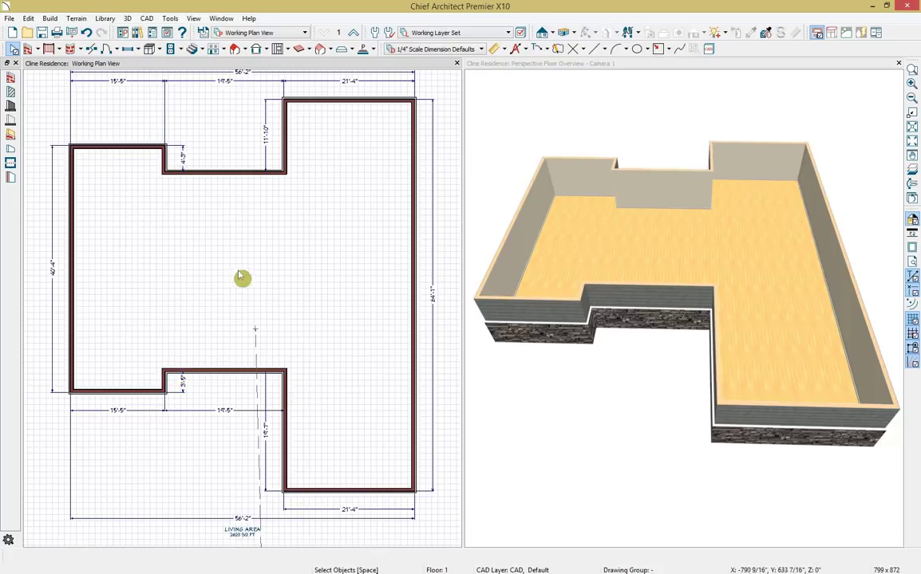
left_click(375, 32)
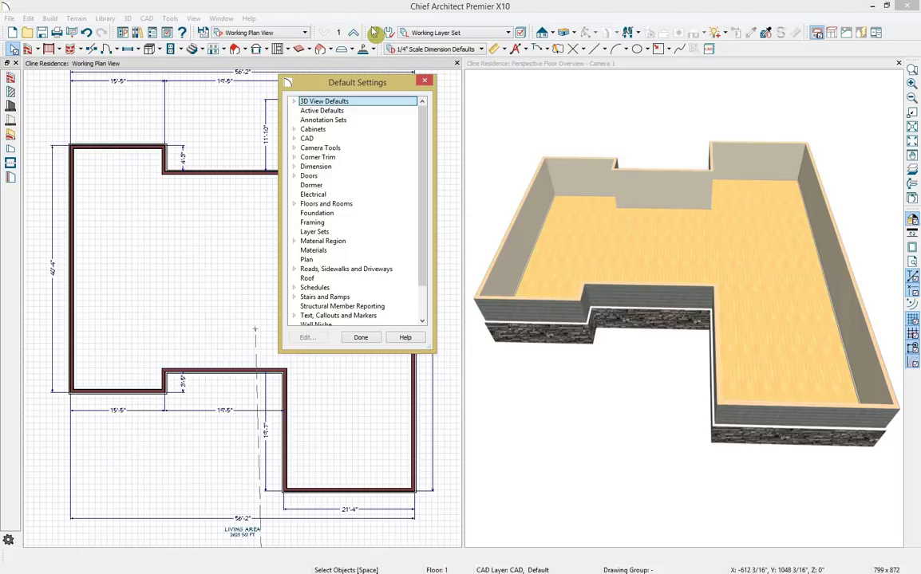
left_click(425, 80)
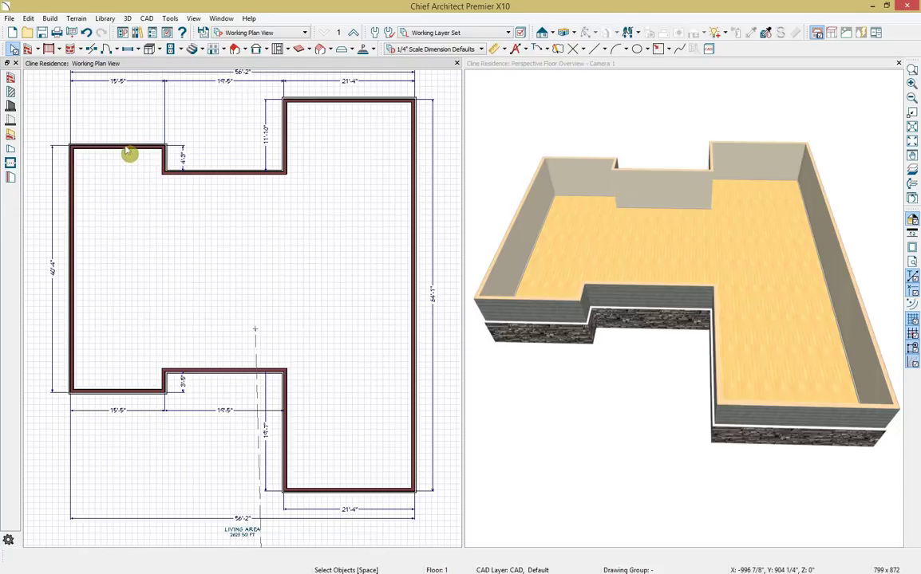
Reposition the short jog wall on the plan's upper side so the upper-left wall section is 17'-5" long.
left_click(166, 166)
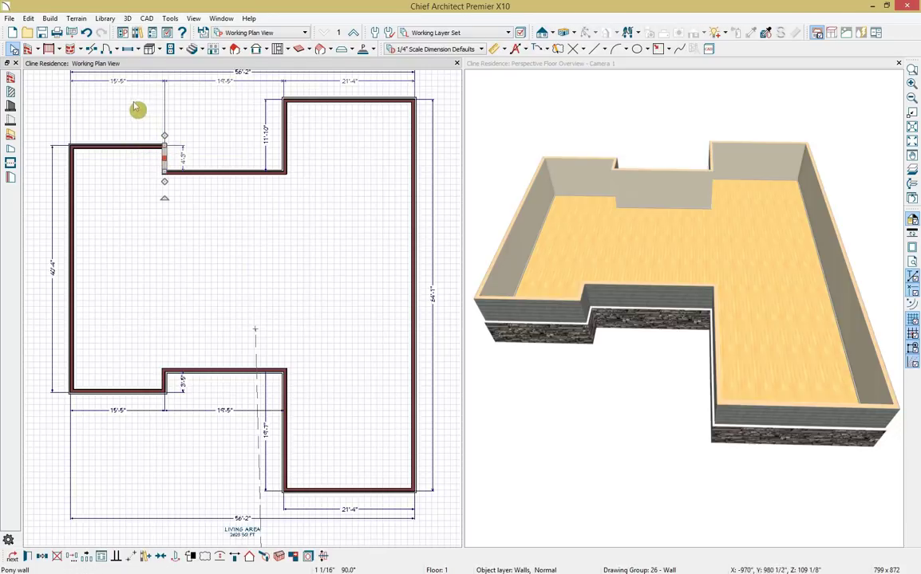
left_click(118, 81)
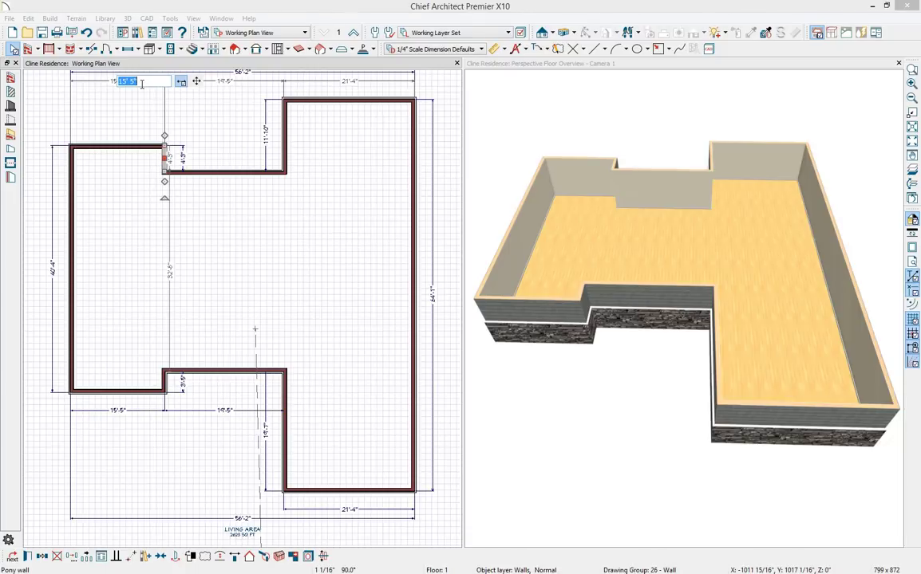
type("17")
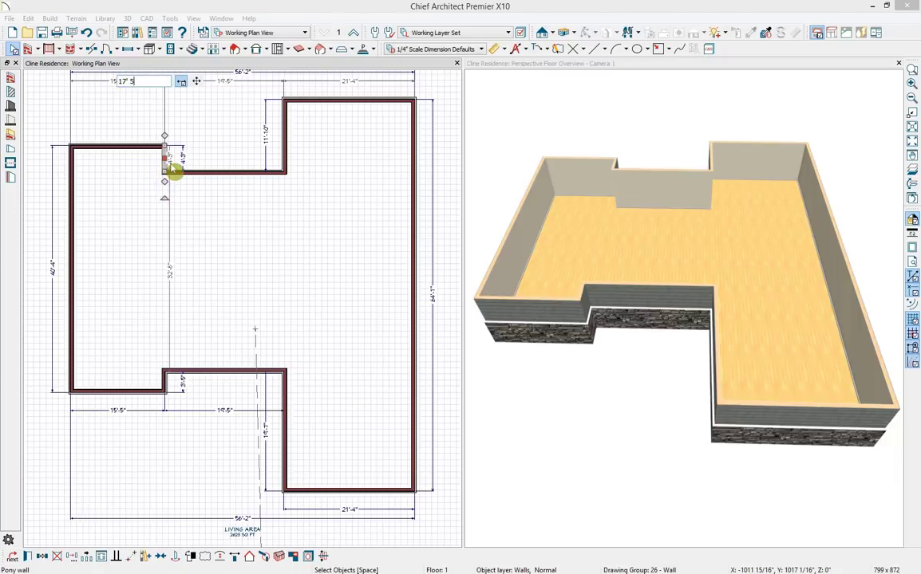
key("Return")
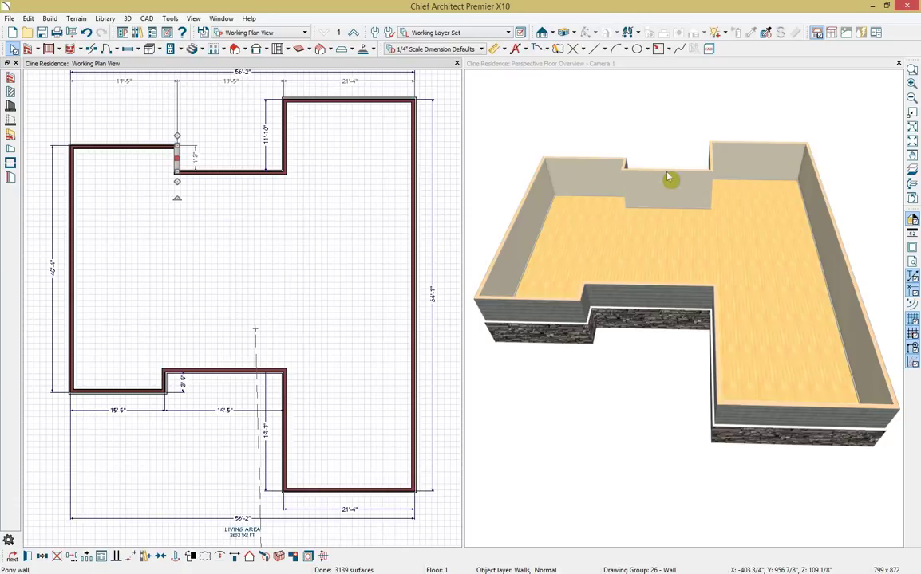
Move the recessed horizontal wall on the plan's upper side so the shallow jog beside it is 3'-8" deep.
scroll(674, 177, "up", 5)
middle_click_drag(778, 176, 699, 206)
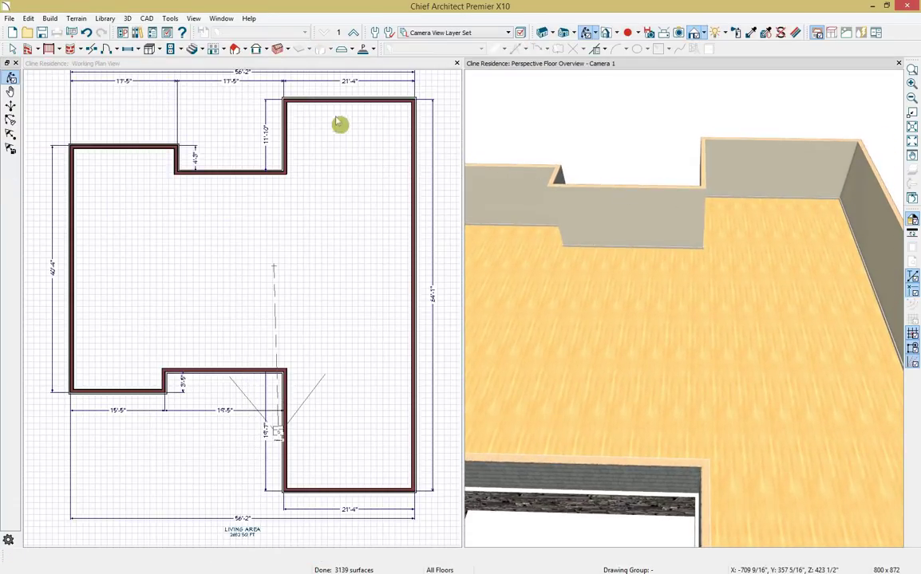
left_click(245, 73)
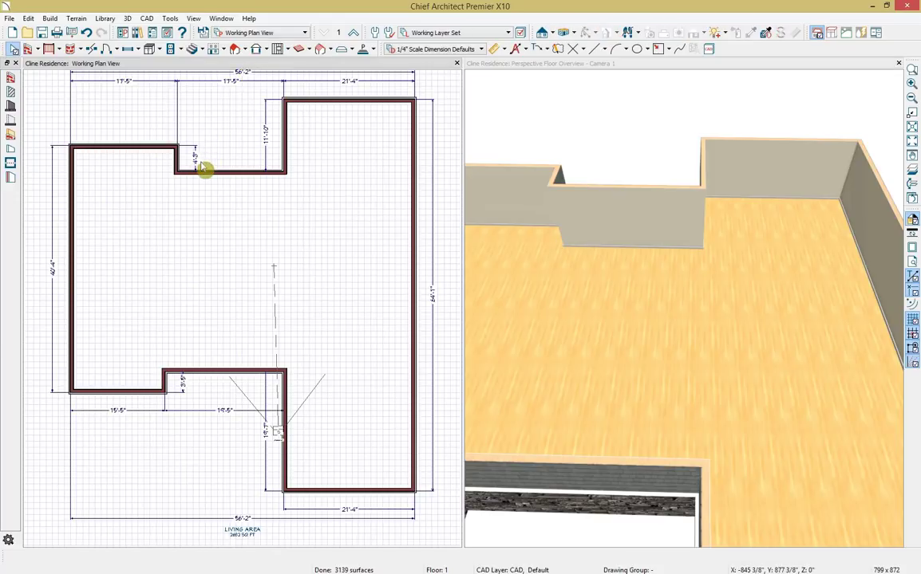
scroll(197, 168, "up", 3)
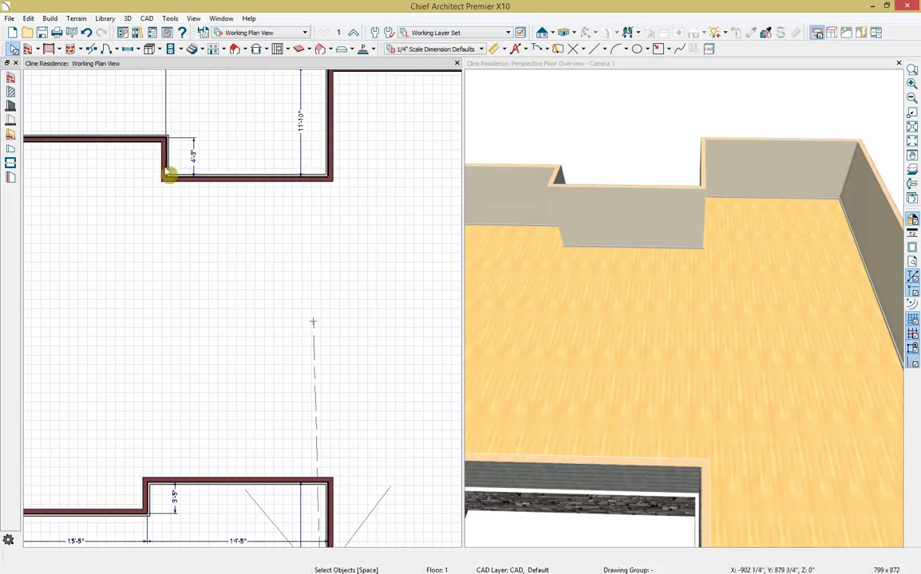
left_click(209, 177)
left_click(208, 169)
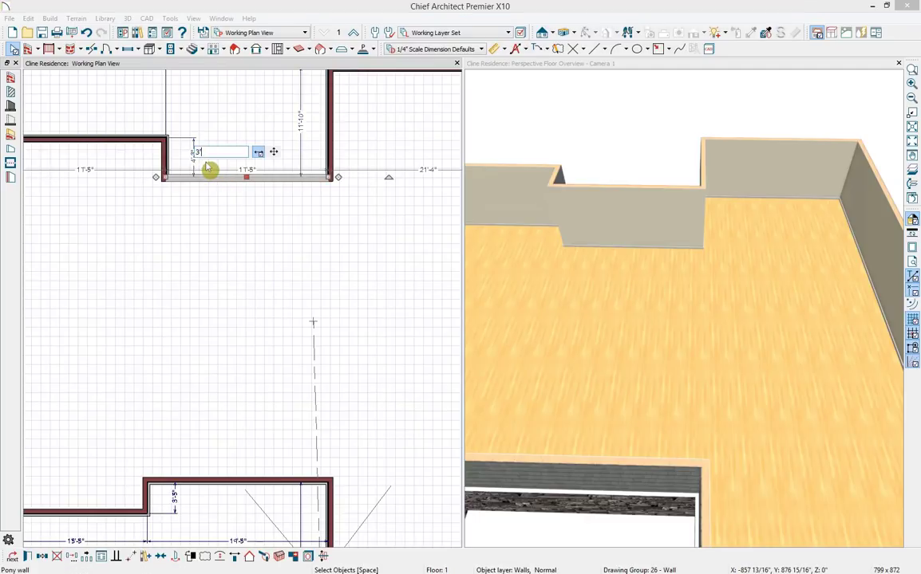
key("Return")
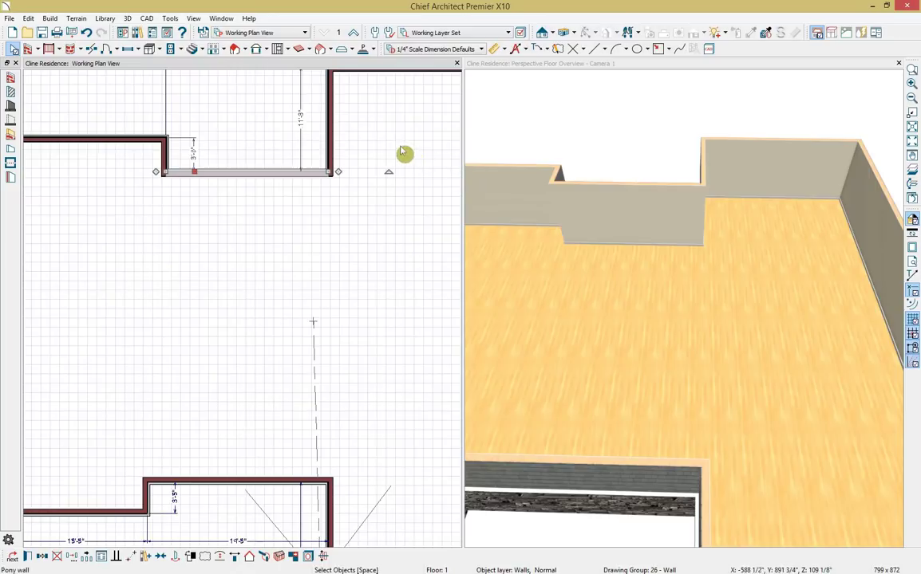
Shift the long vertical wall of the upper recess so the recessed section is 18'-3" wide.
middle_click_drag(248, 219, 232, 298)
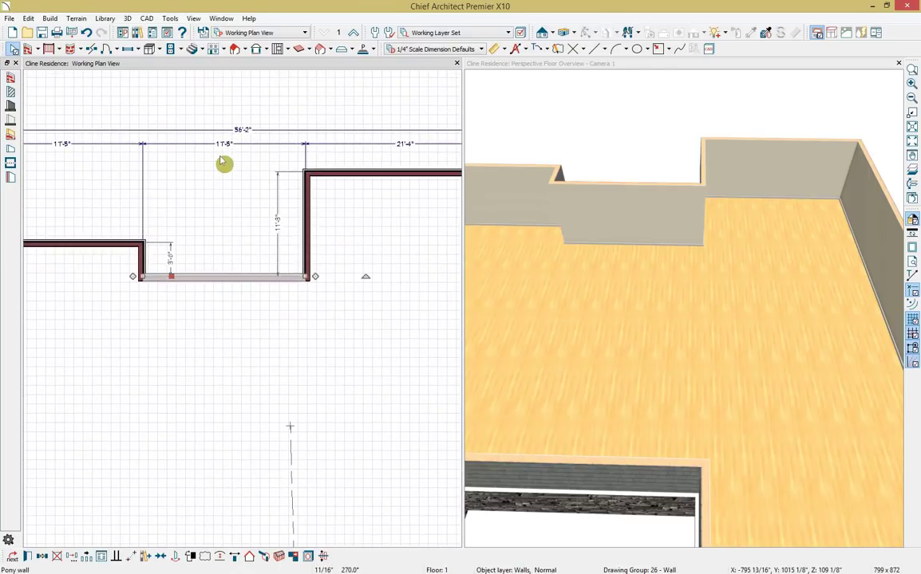
left_click(315, 217)
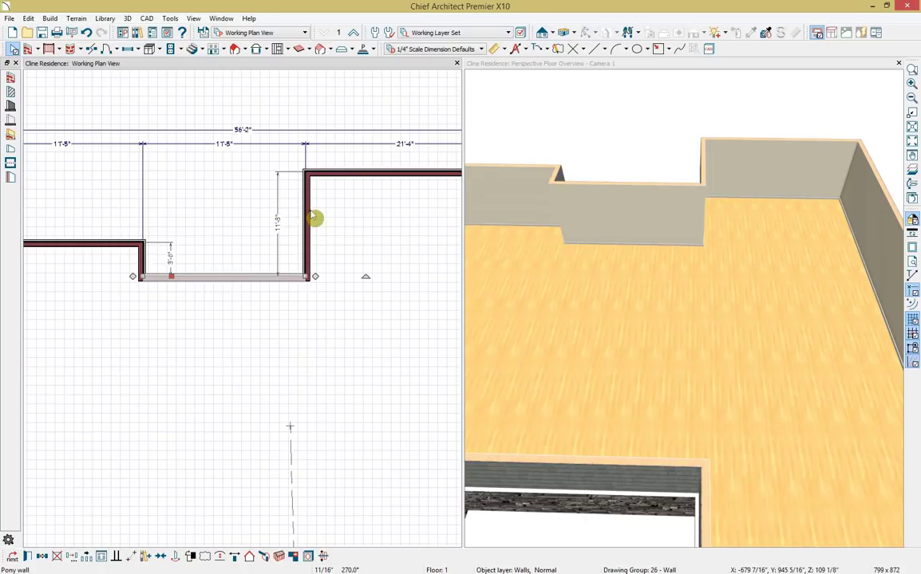
left_click(230, 149)
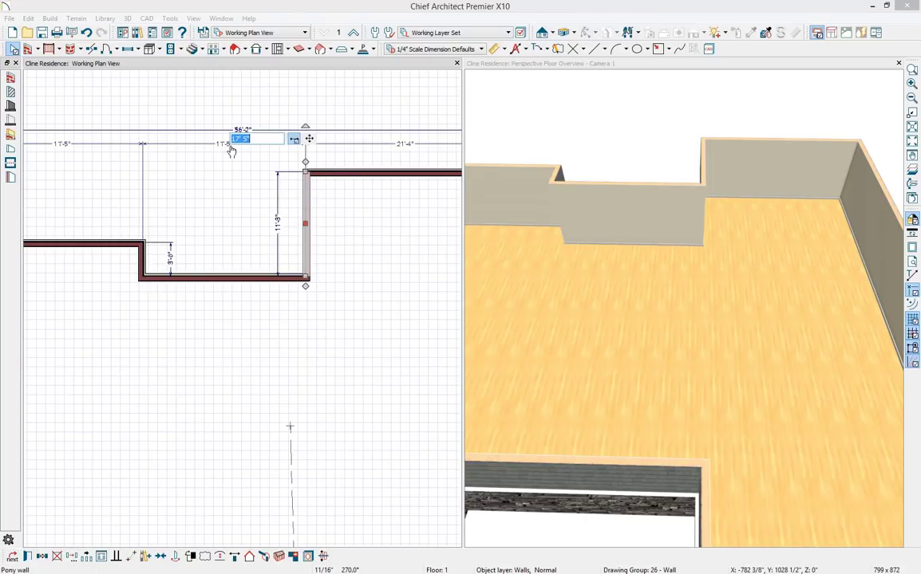
type("1")
type("8'-3")
key("Return")
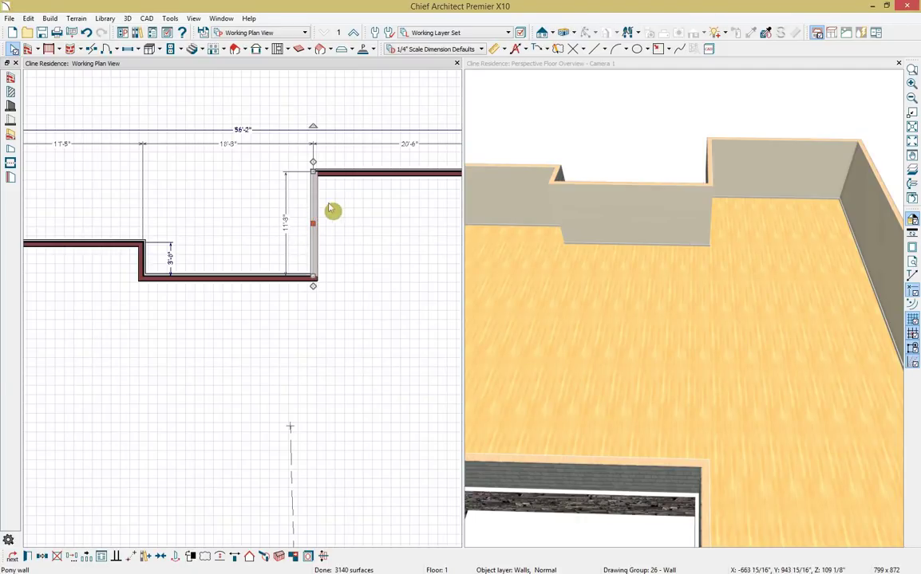
Move the upper-right horizontal wall so it projects 11'-5" beyond the recessed wall.
left_click_drag(333, 205, 348, 187)
left_click(350, 179)
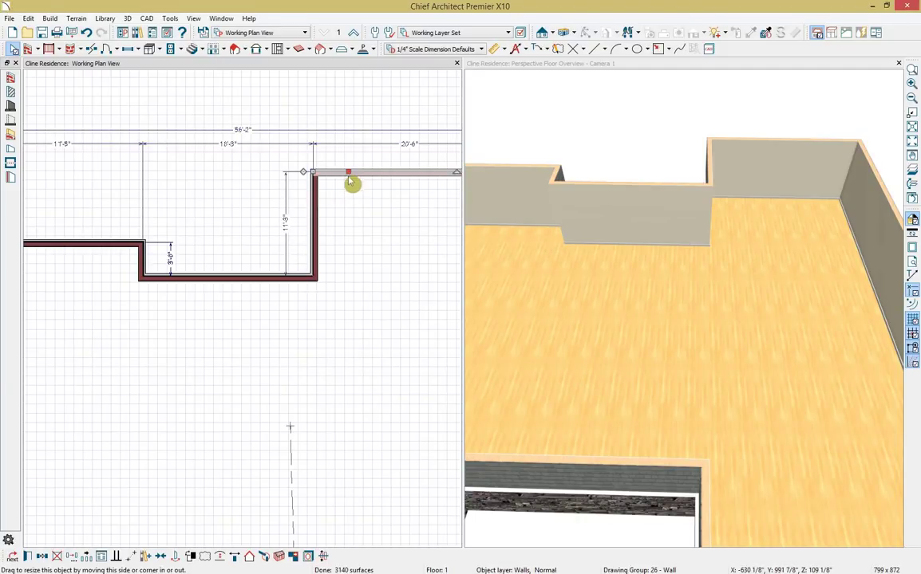
left_click(290, 224)
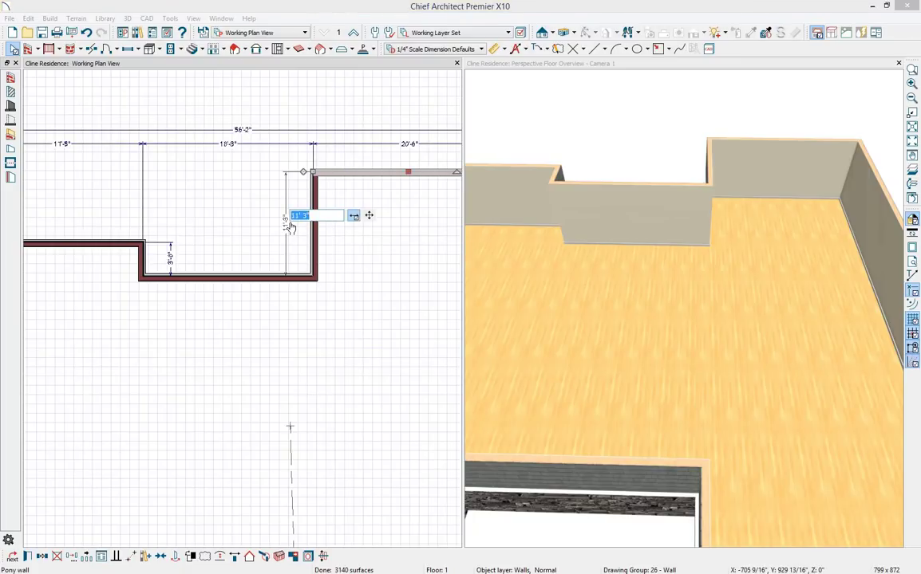
type("11'5")
key("Return")
Move the outer right wall of the house so the upper-right section is 20' wide.
scroll(295, 233, "down", 5)
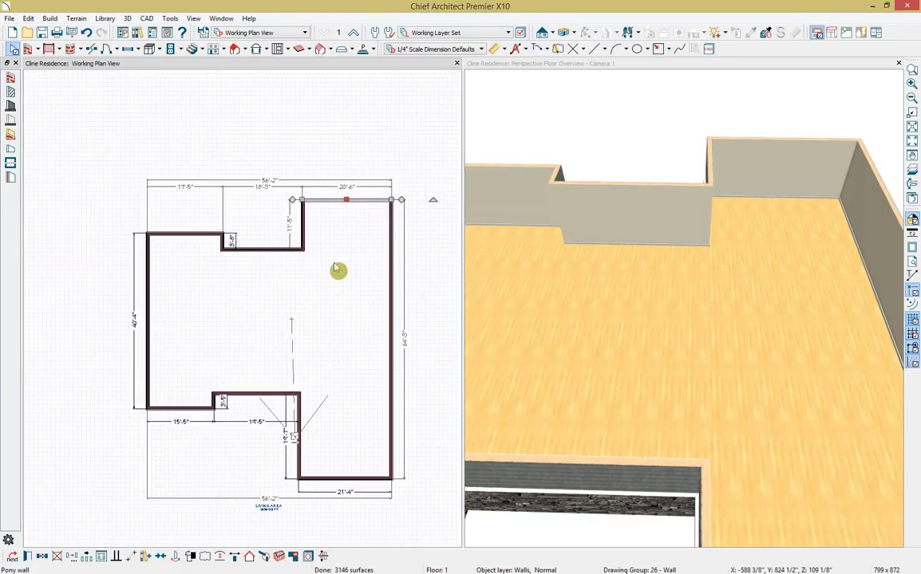
left_click(380, 234)
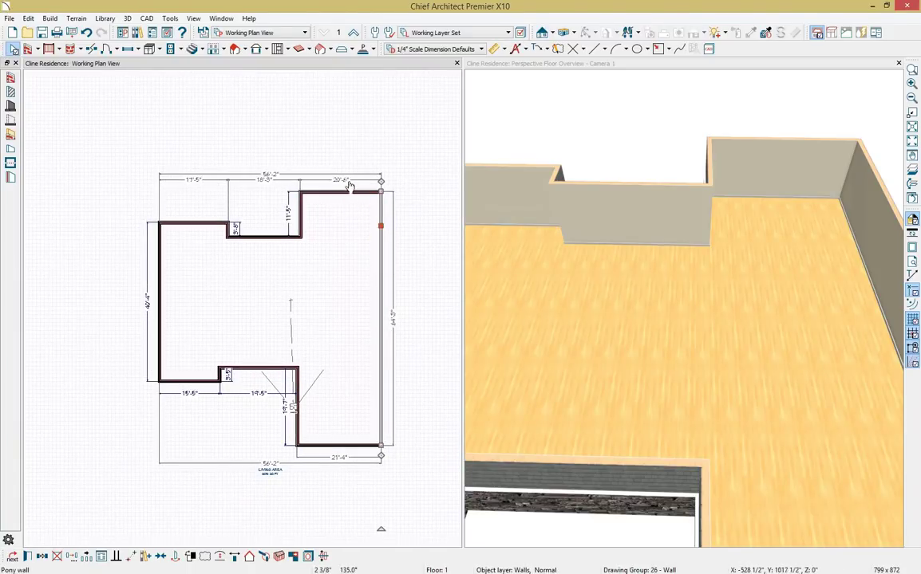
left_click(350, 185)
type("20")
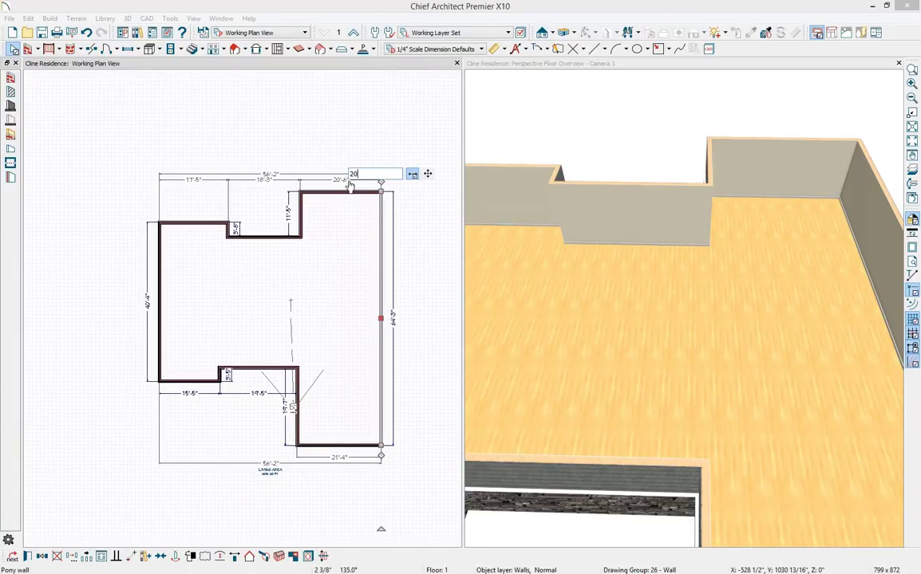
type("'")
key("Return")
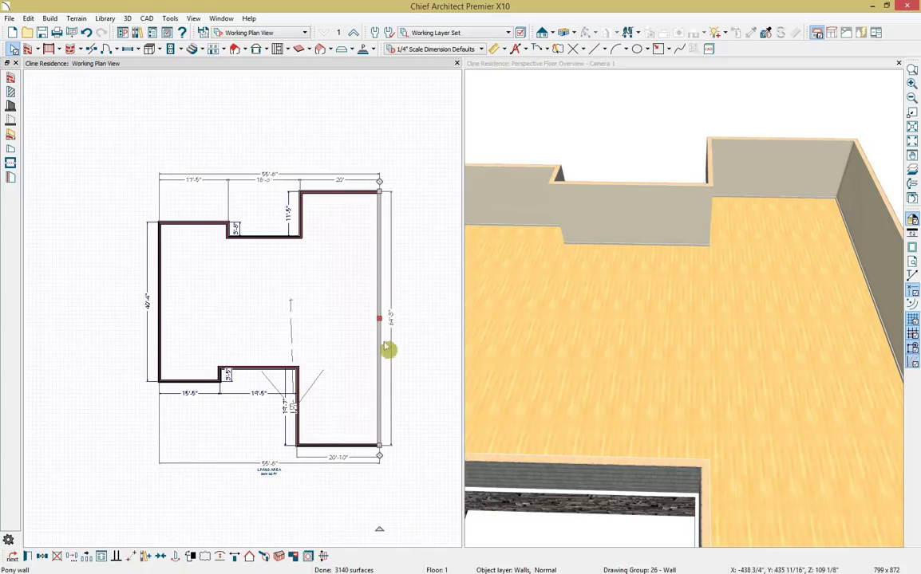
Move the lowest horizontal wall of the right wing so the wing's overall depth is 61'-9".
left_click(348, 445)
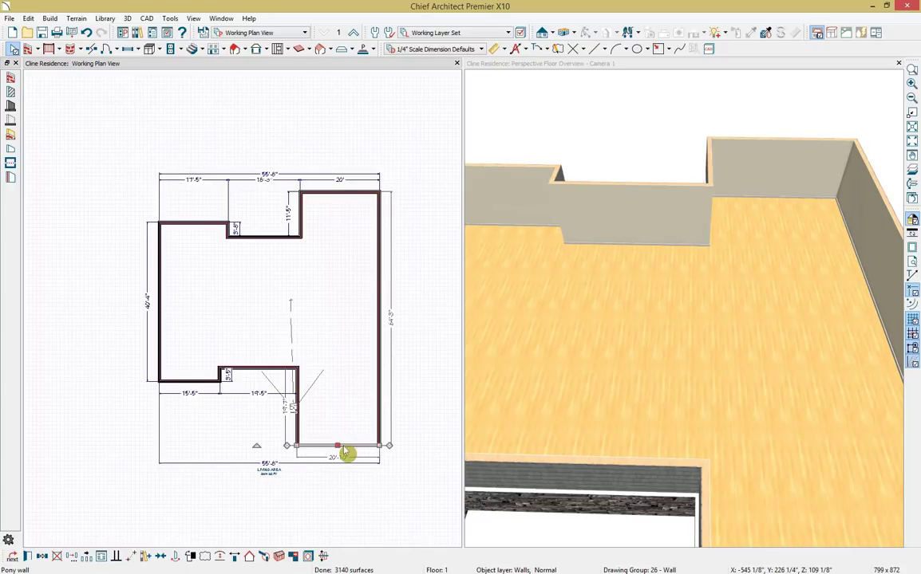
left_click(399, 322)
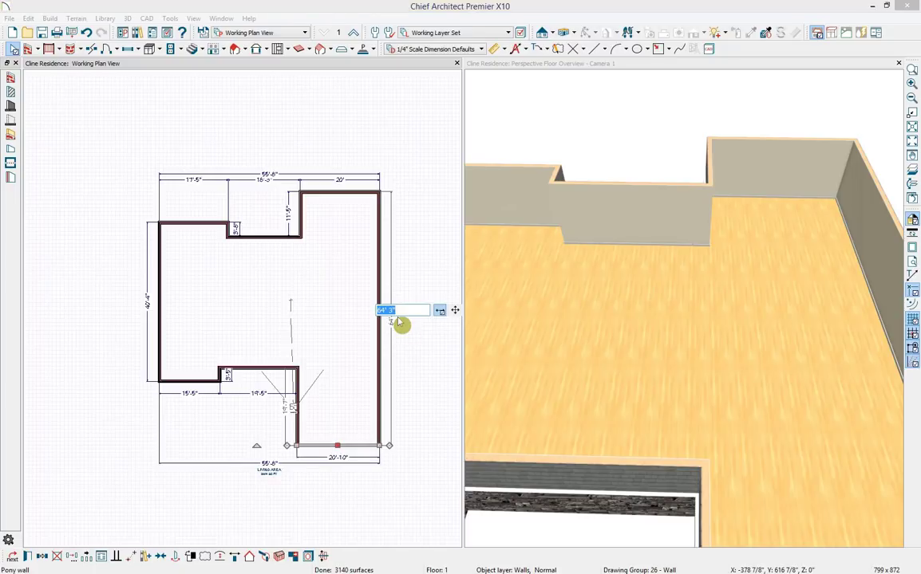
type("61")
key("Return")
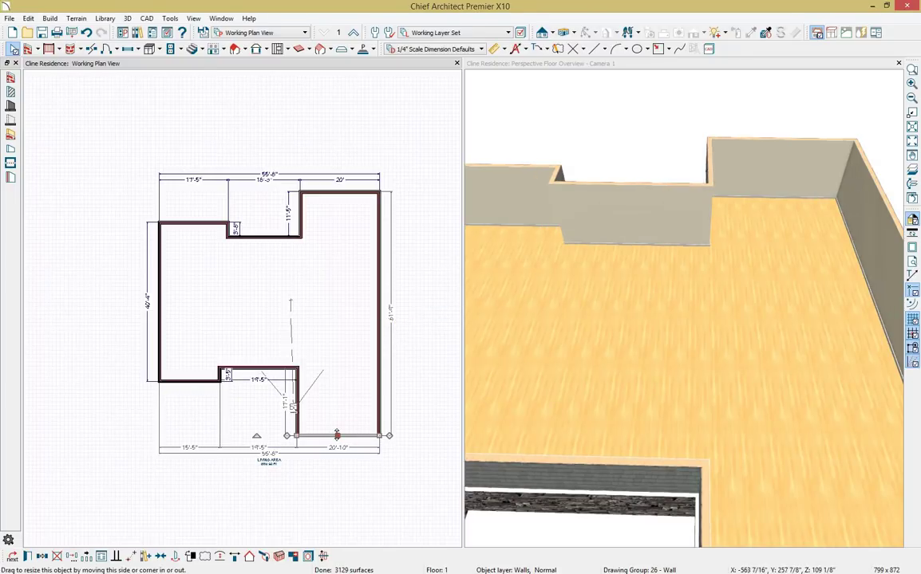
Move the inner vertical wall of the lower right wing so the wing is 20' wide.
scroll(339, 453, "up", 2)
left_click(275, 395)
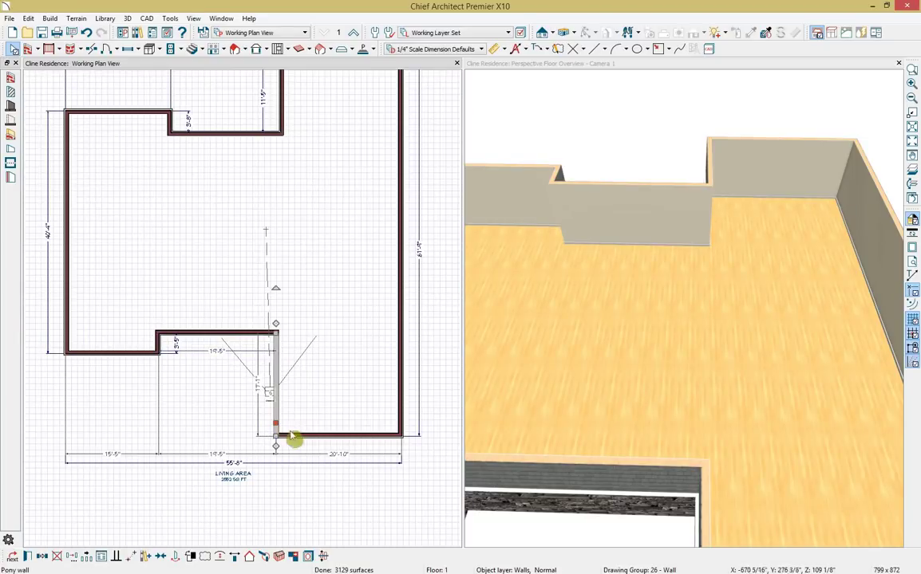
left_click(331, 461)
type("20")
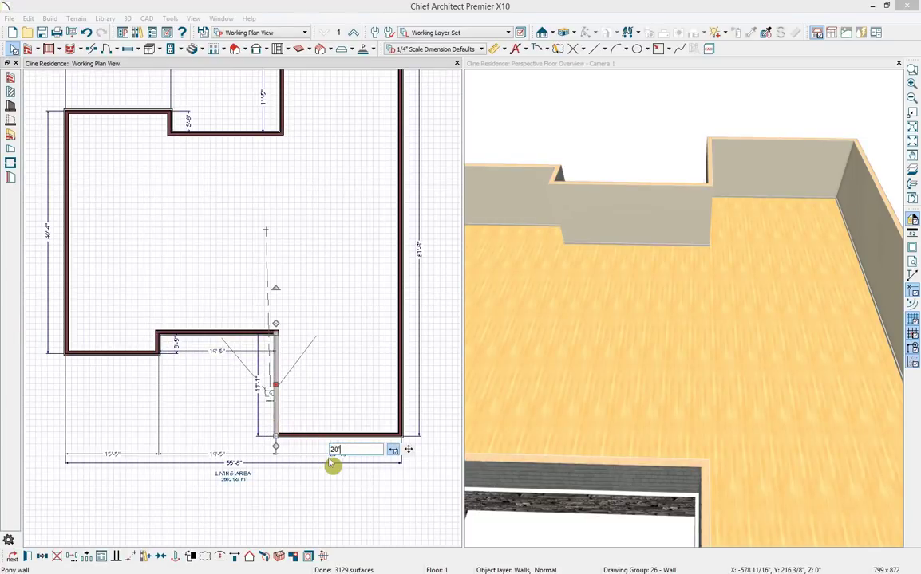
key("Return")
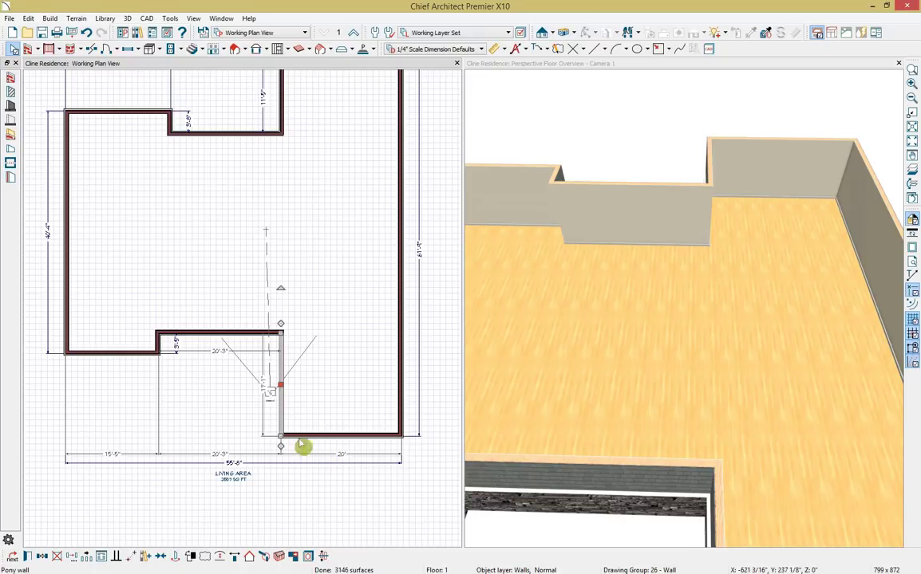
Move the horizontal wall of the lower recess so the right wing projects 28'-9" beyond it.
left_click(201, 334)
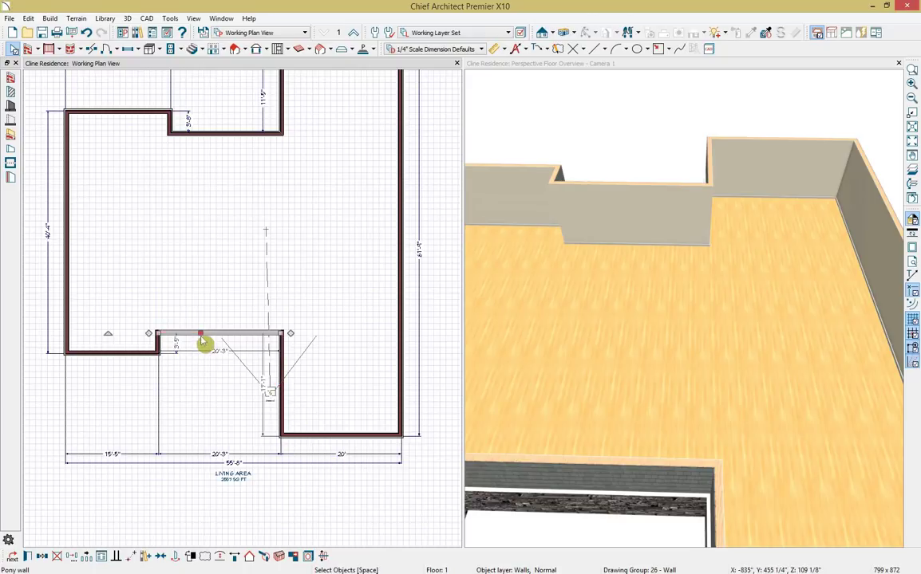
left_click(264, 393)
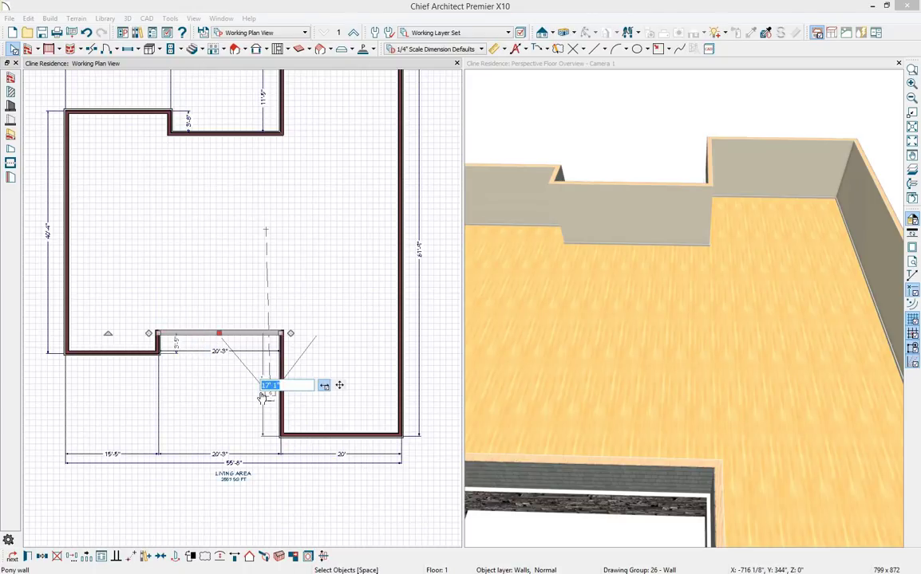
type("28'9")
key("Return")
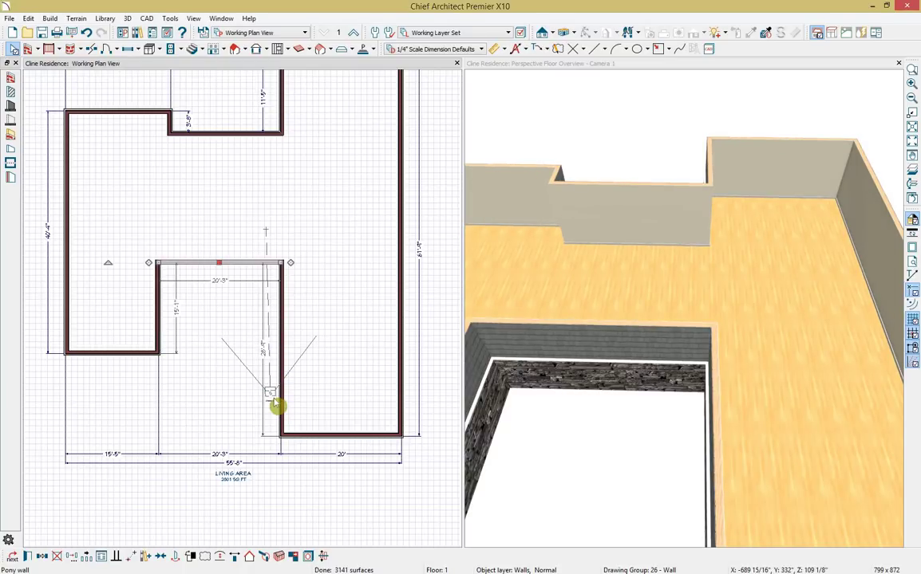
Shift the left vertical wall of the lower recess so the recess is 18'-3" wide.
left_click(160, 321)
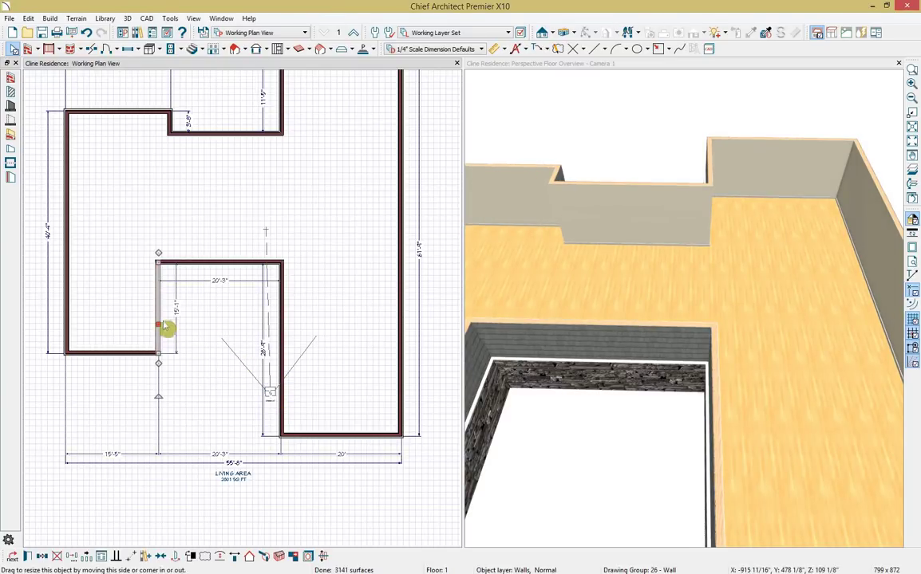
left_click(213, 286)
type("18'3")
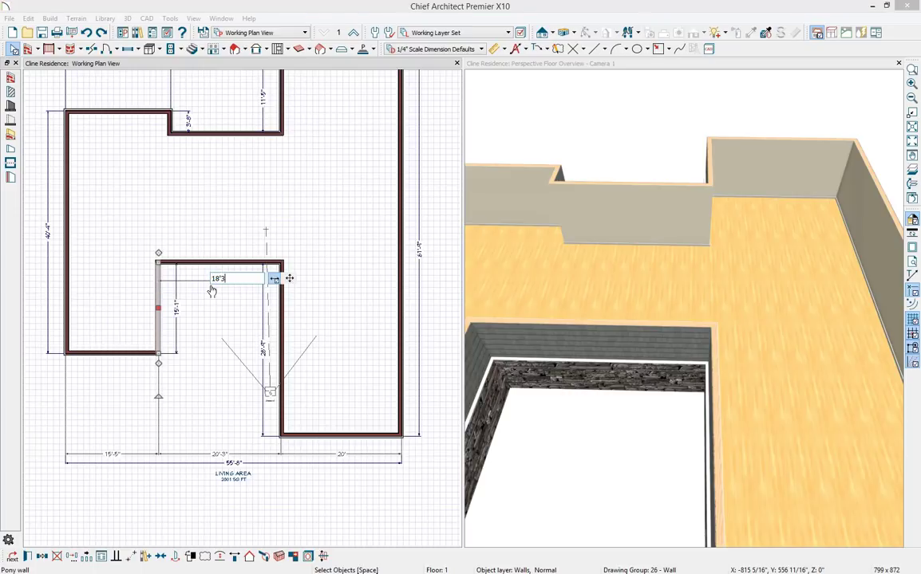
key("Return")
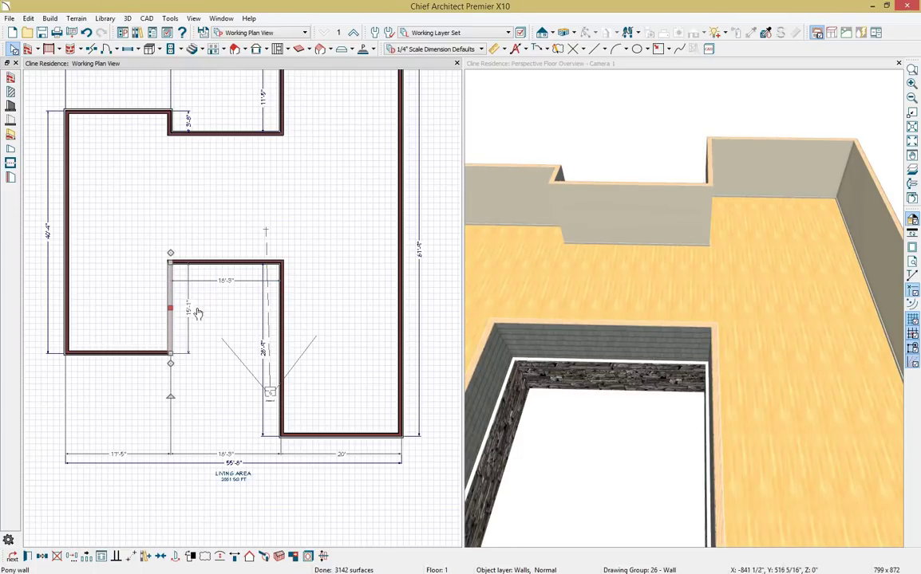
Move the lower horizontal wall of the left section so it projects 3'-4" beyond the recessed wall.
left_click(159, 352)
left_click(190, 315)
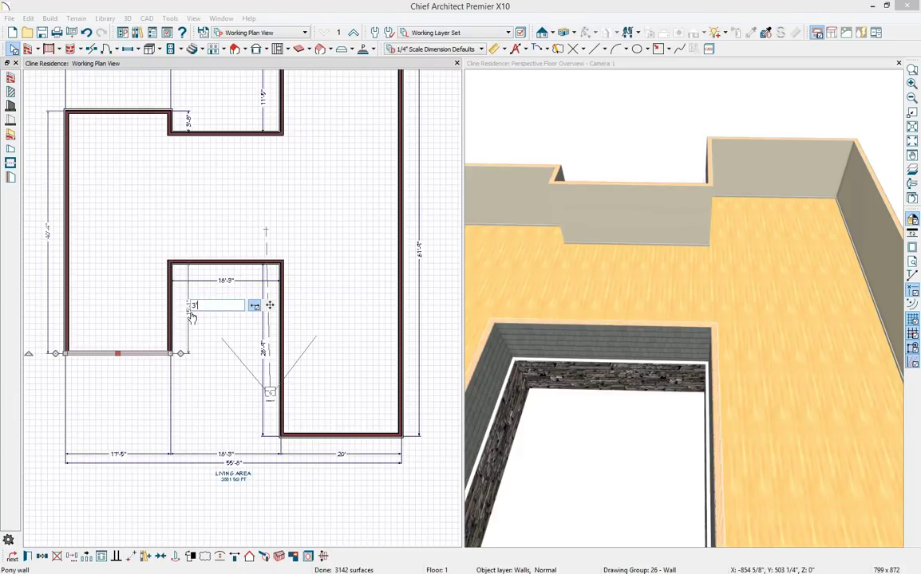
key("Return")
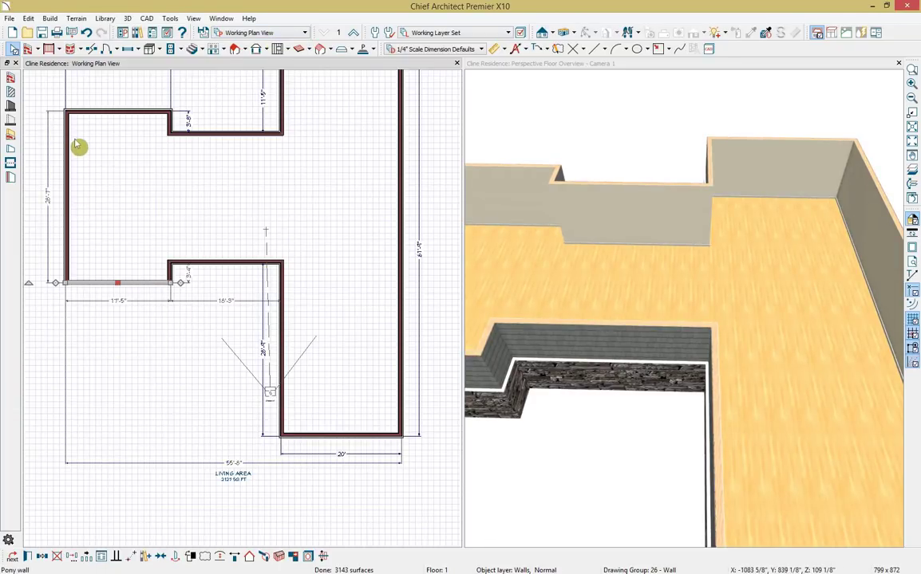
Examine the adjusted exterior wall outline and its dimensions in the plan and in the 3D floor overview.
scroll(75, 142, "down", 2)
middle_click_drag(77, 146, 98, 218)
scroll(120, 231, "up", 1)
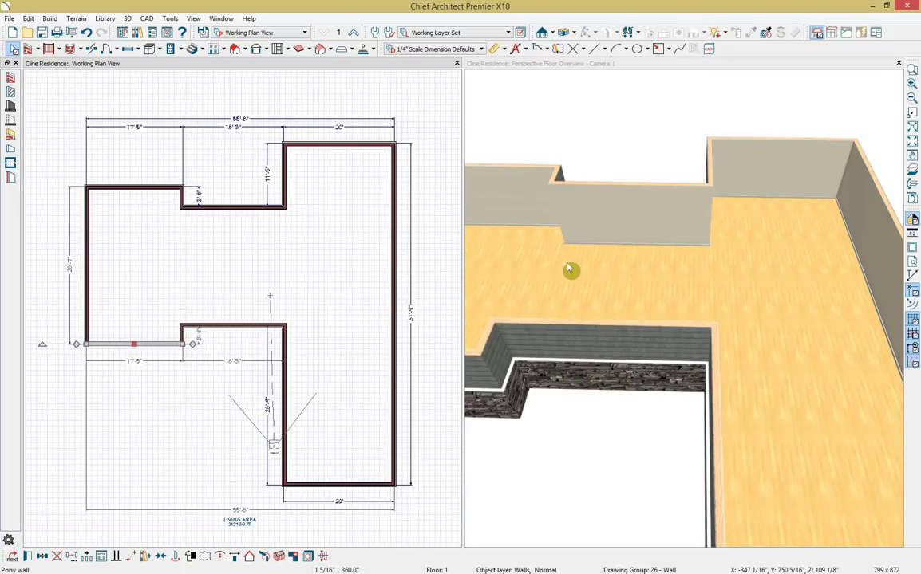
scroll(571, 269, "down", 5)
left_click_drag(569, 269, 679, 251)
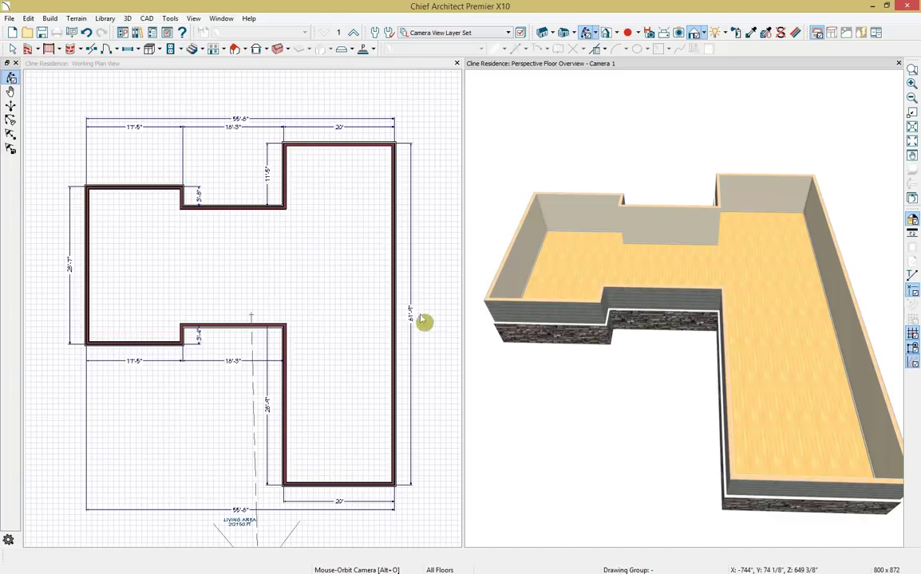
scroll(413, 329, "up", 4)
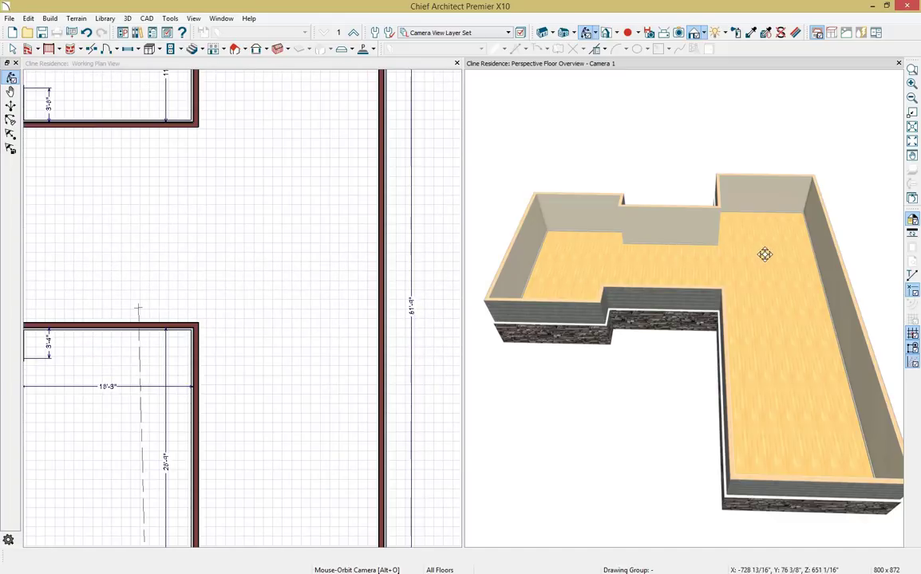
scroll(768, 257, "up", 3)
scroll(774, 266, "down", 3)
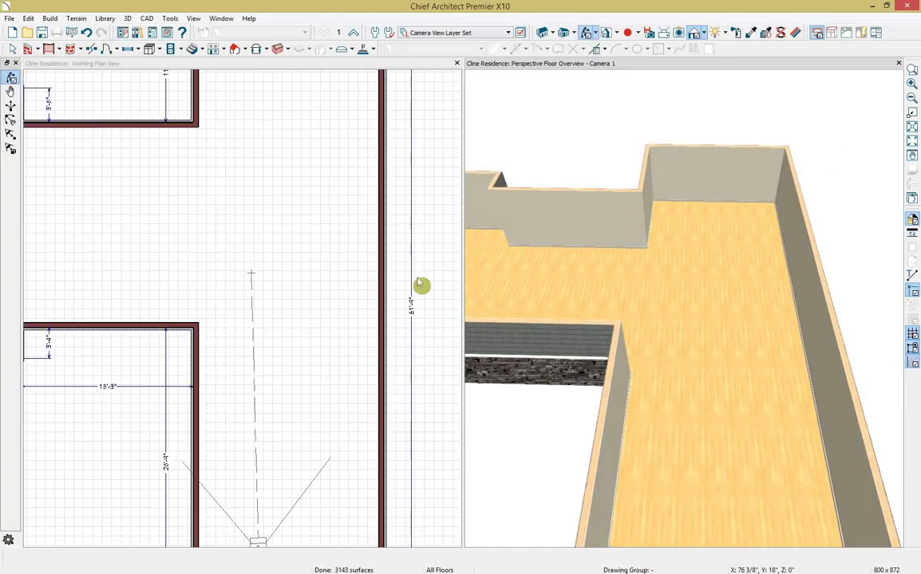
Draw straight interior walls across the right wing in line with the lower recessed wall, forming a row of three closets about 4'-6 1/2" deep.
left_click(120, 73)
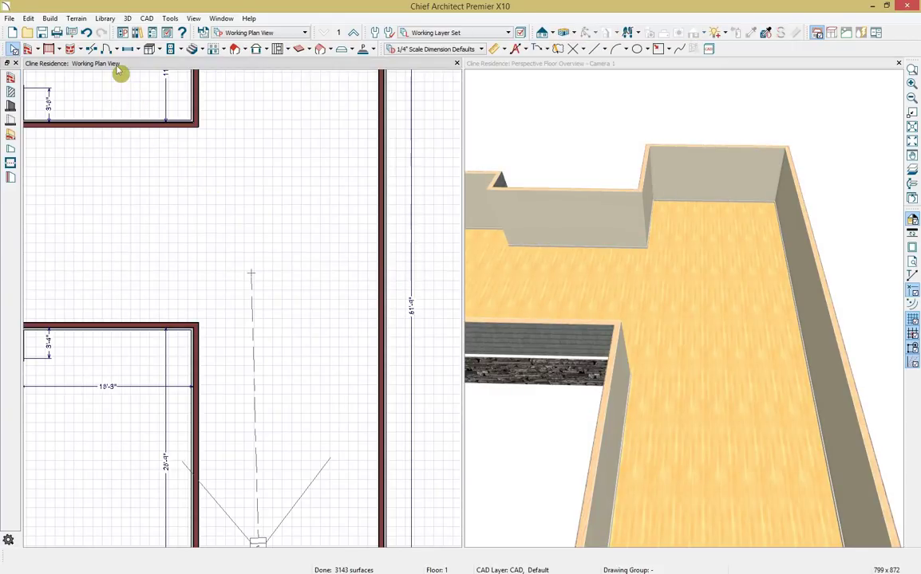
left_click(10, 92)
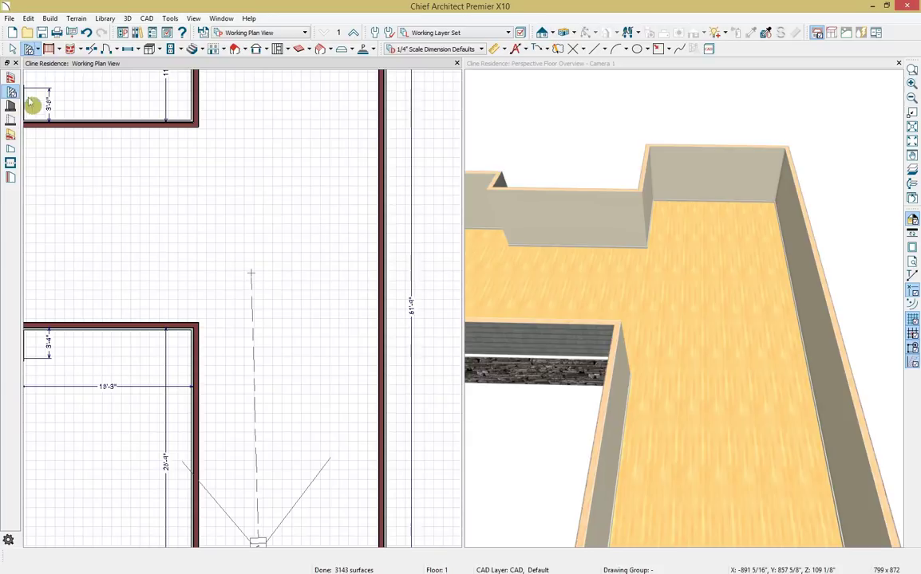
left_click_drag(200, 325, 380, 325)
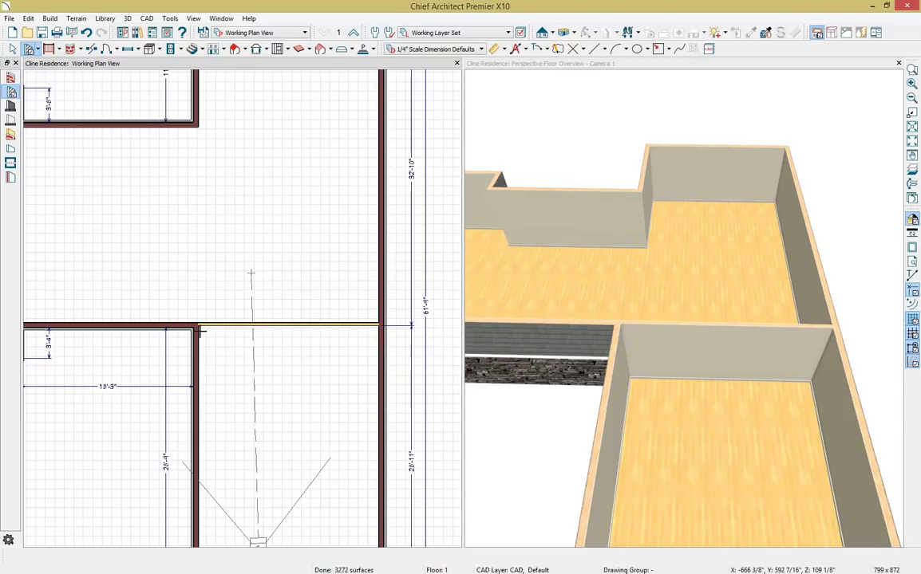
mouse_move(197, 325)
left_mouse_down()
mouse_move(195, 279)
mouse_move(380, 277)
mouse_move(337, 308)
mouse_move(337, 323)
left_mouse_up()
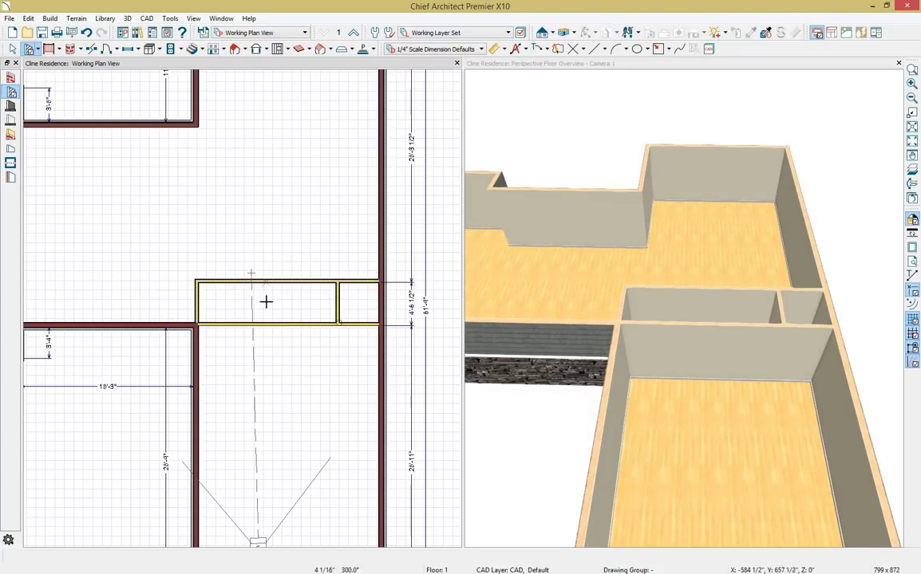
left_click_drag(264, 281, 264, 324)
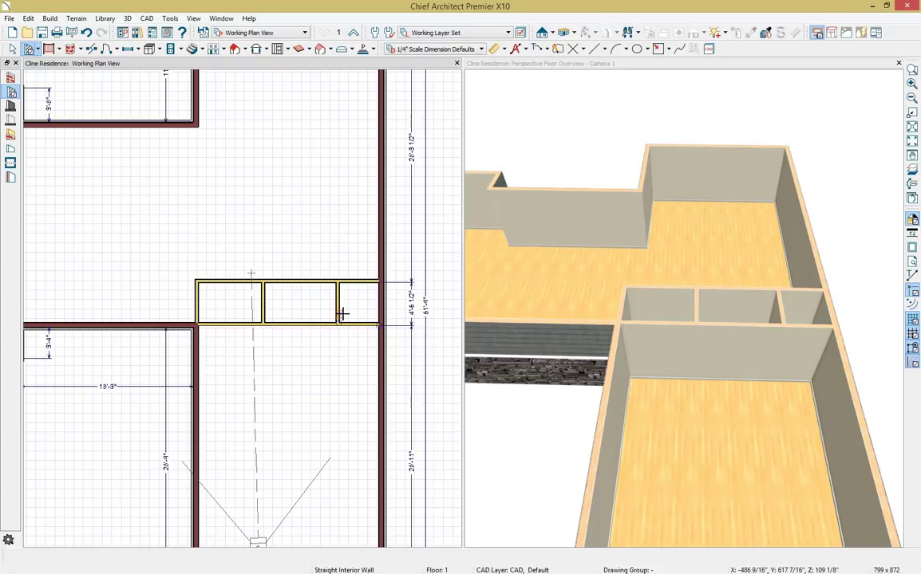
Add an interior dimension line running horizontally through all three closets to the outer right wall.
scroll(342, 314, "up", 2)
key("space")
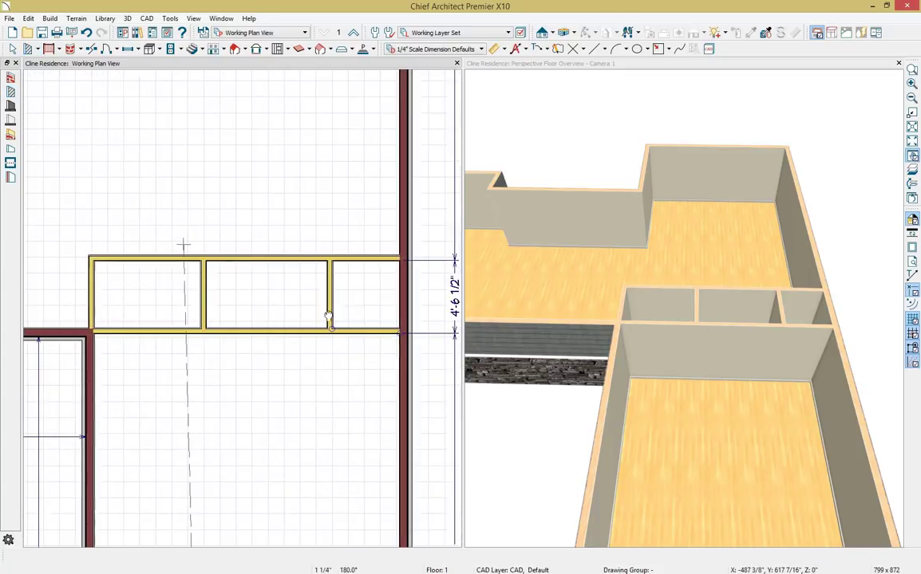
middle_click_drag(328, 317, 317, 316)
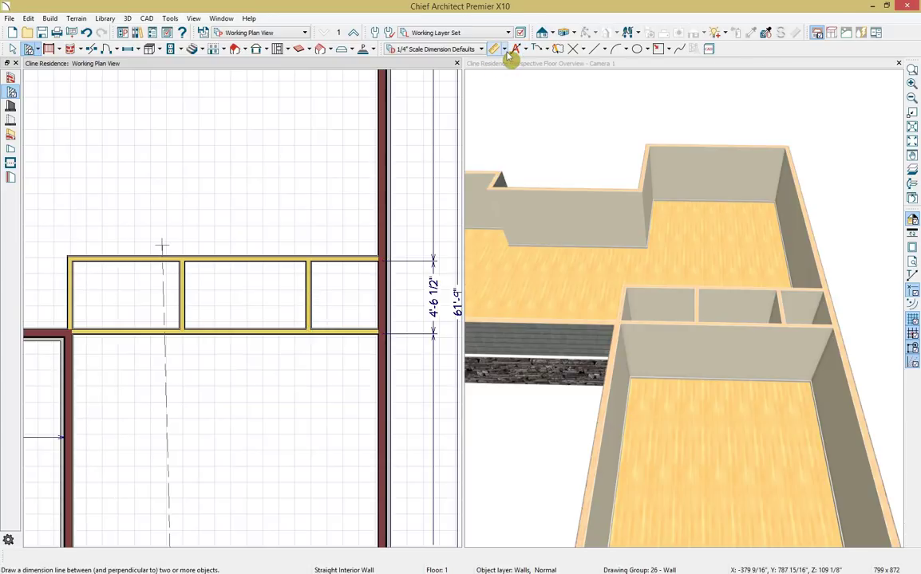
left_click(146, 18)
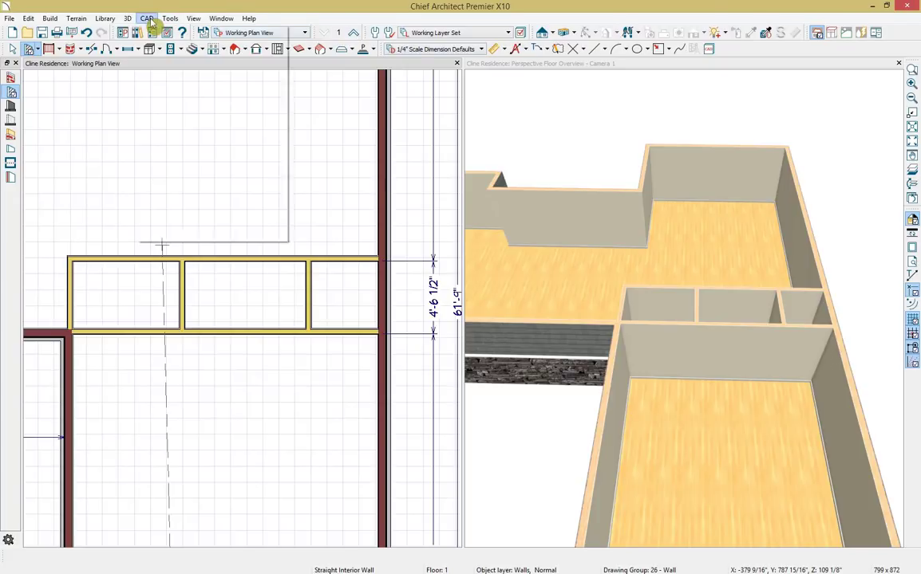
mouse_move(181, 134)
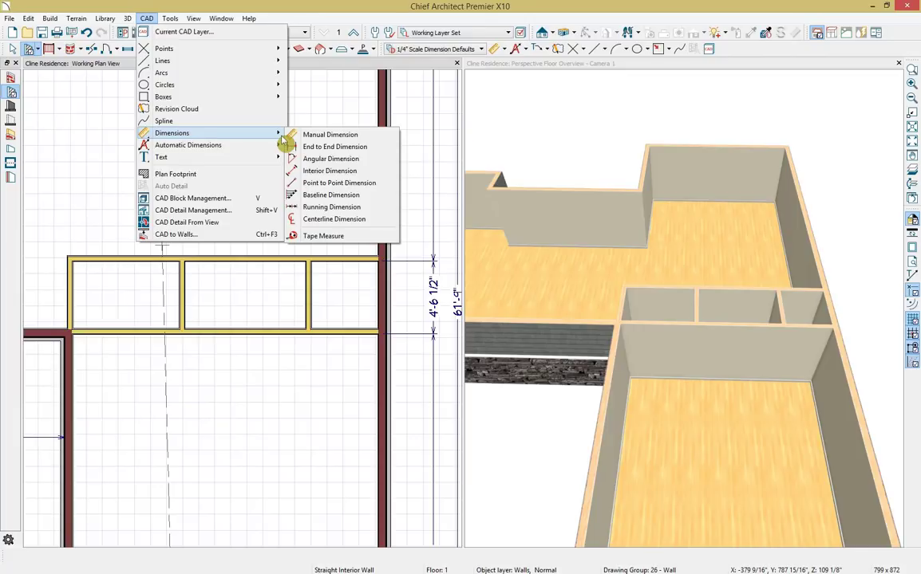
left_click(297, 175)
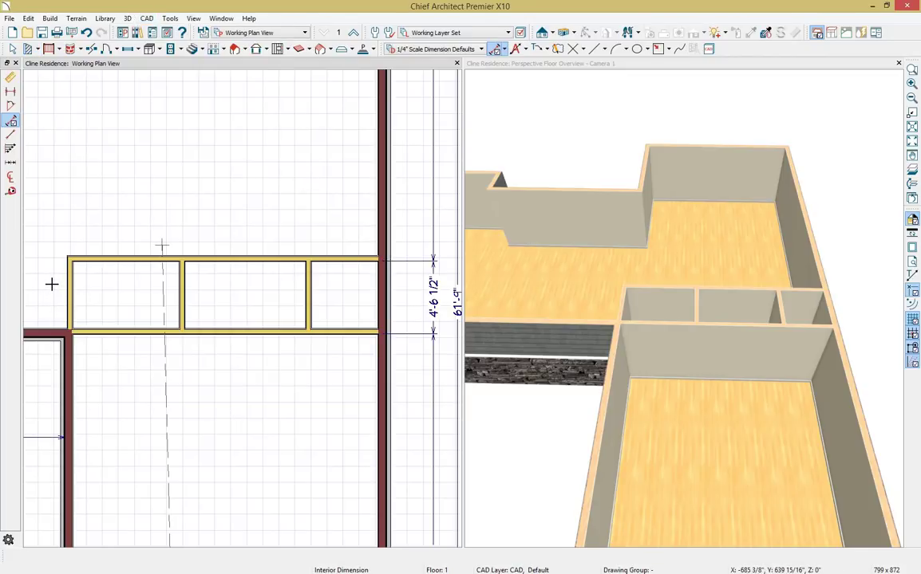
left_click_drag(52, 284, 415, 286)
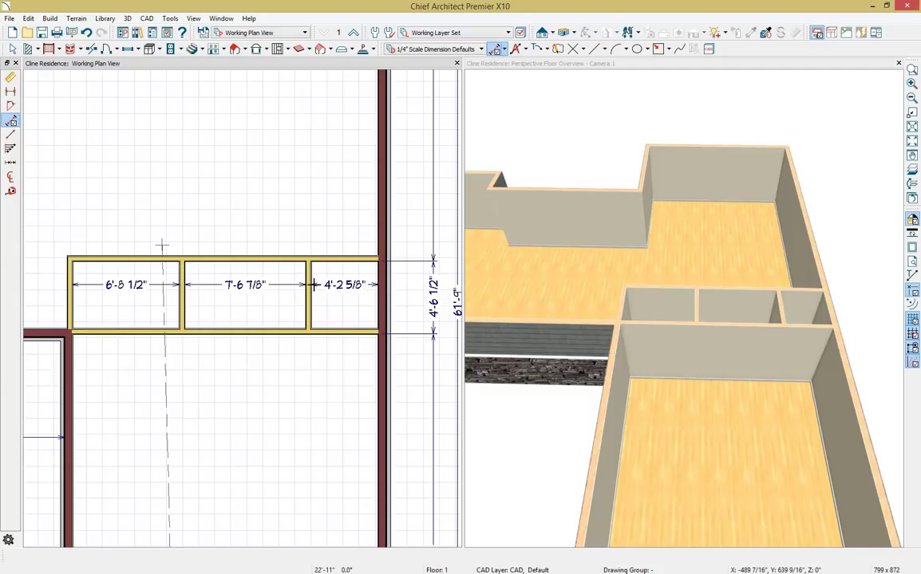
Move the divider between the middle and right closets so the right closet is 5' wide.
scroll(360, 291, "up", 3)
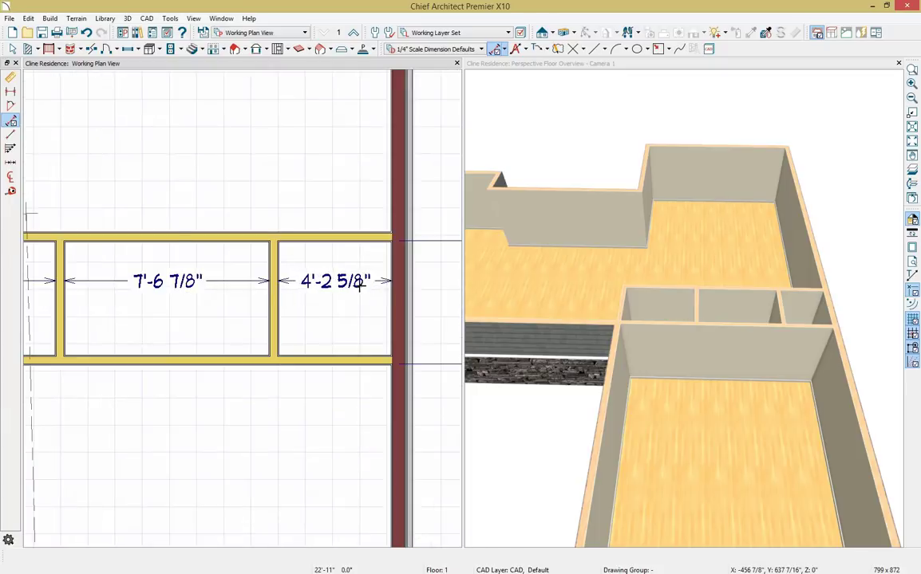
key("space")
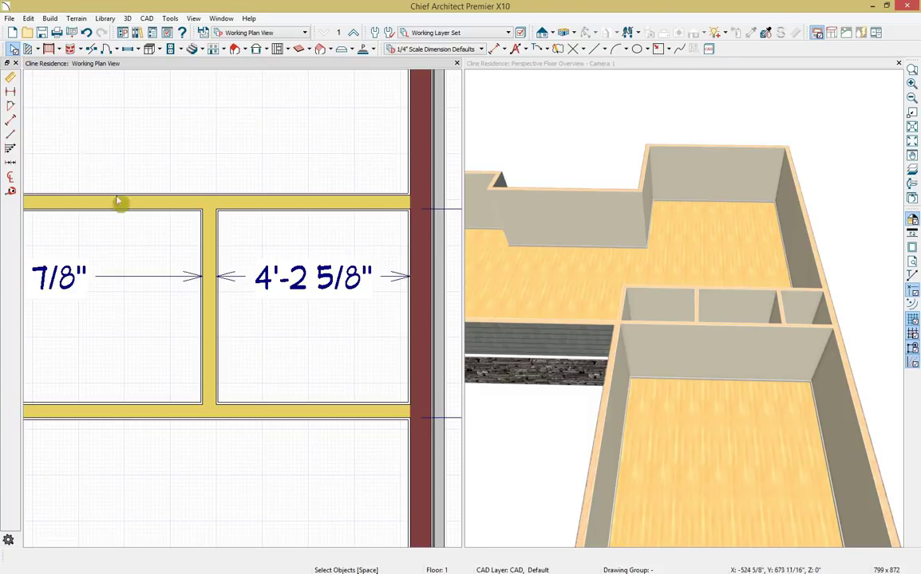
scroll(413, 295, "up", 2)
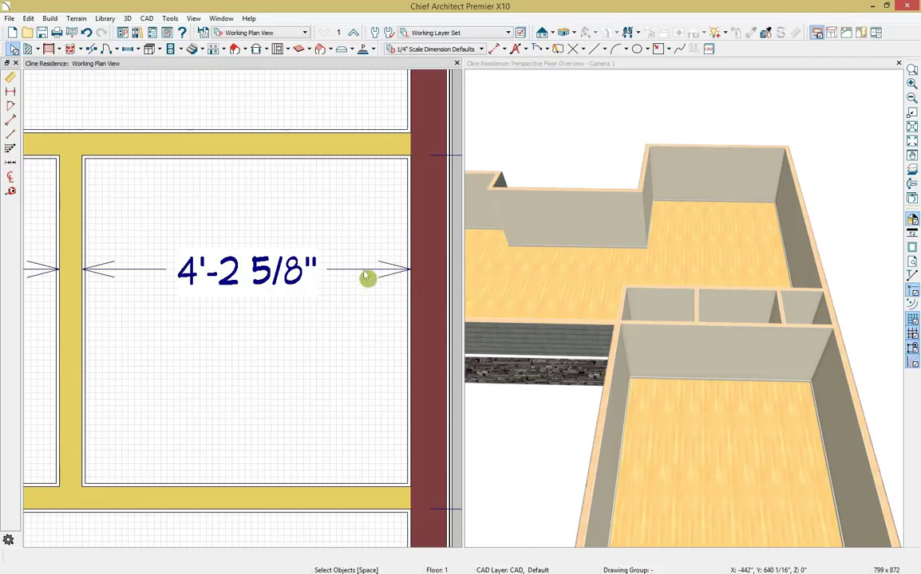
left_click(87, 307)
left_click(216, 275)
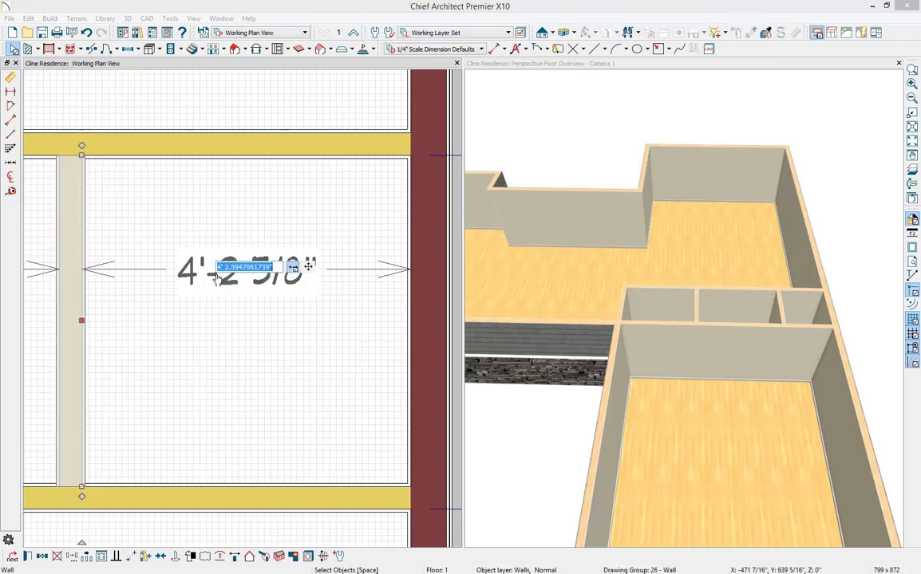
type("5")
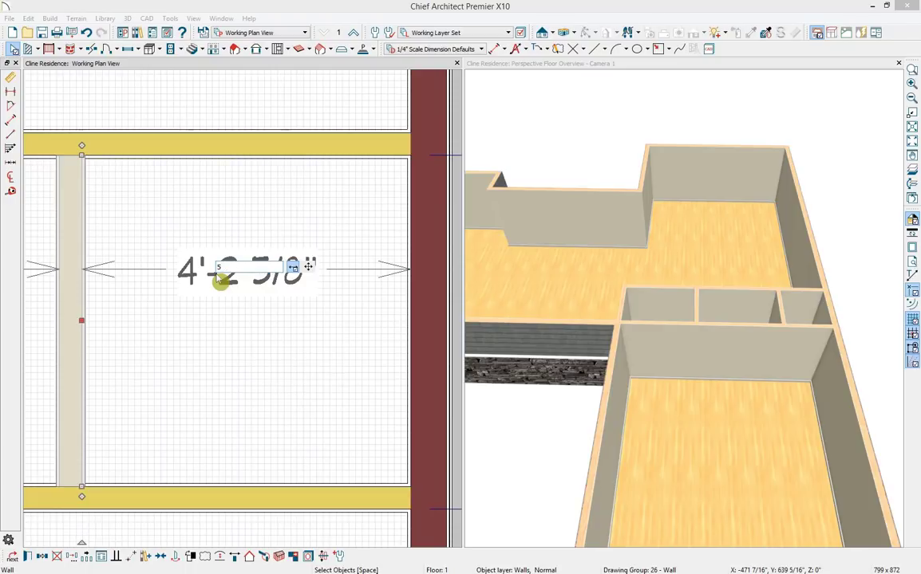
left_click(221, 280)
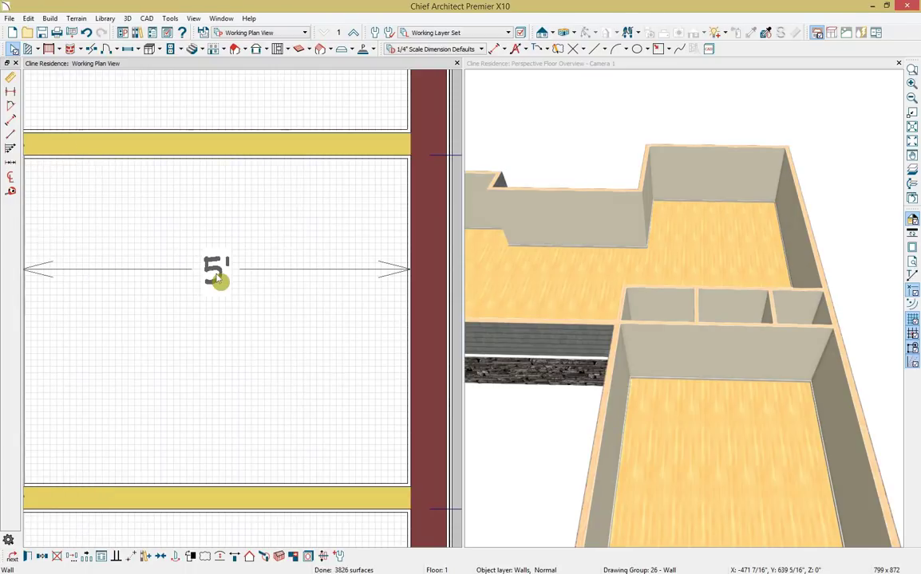
scroll(215, 277, "down", 1)
scroll(213, 279, "down", 1)
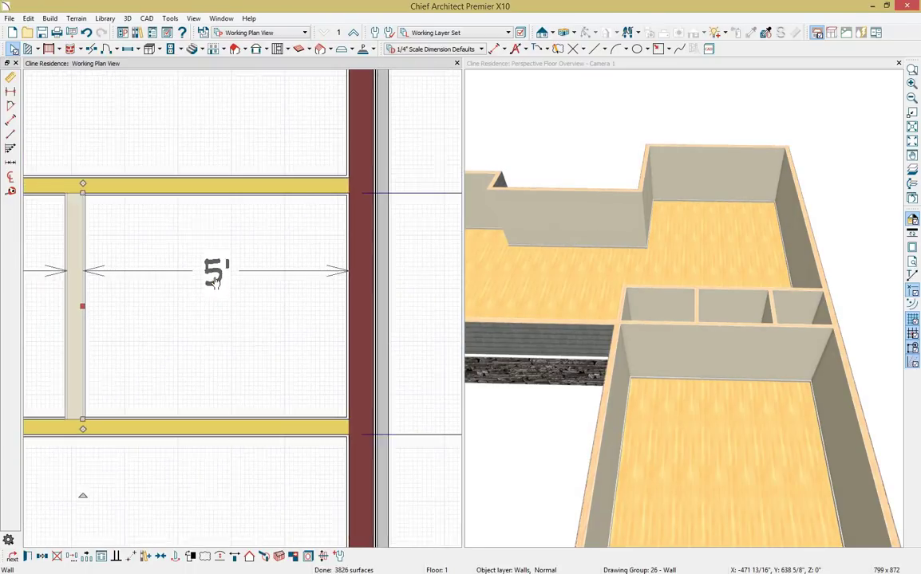
scroll(161, 322, "down", 1)
middle_click_drag(160, 323, 421, 297)
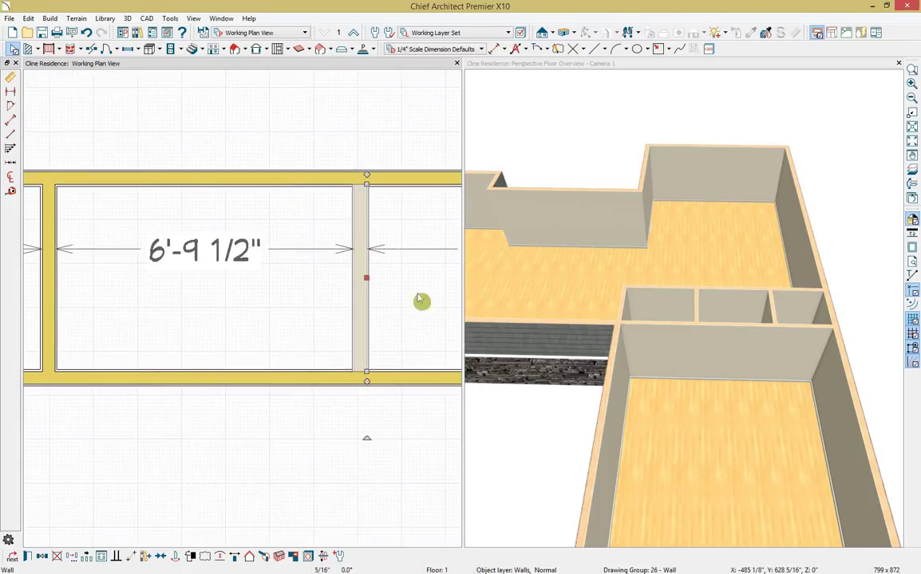
scroll(299, 301, "down", 4)
scroll(272, 301, "down", 1)
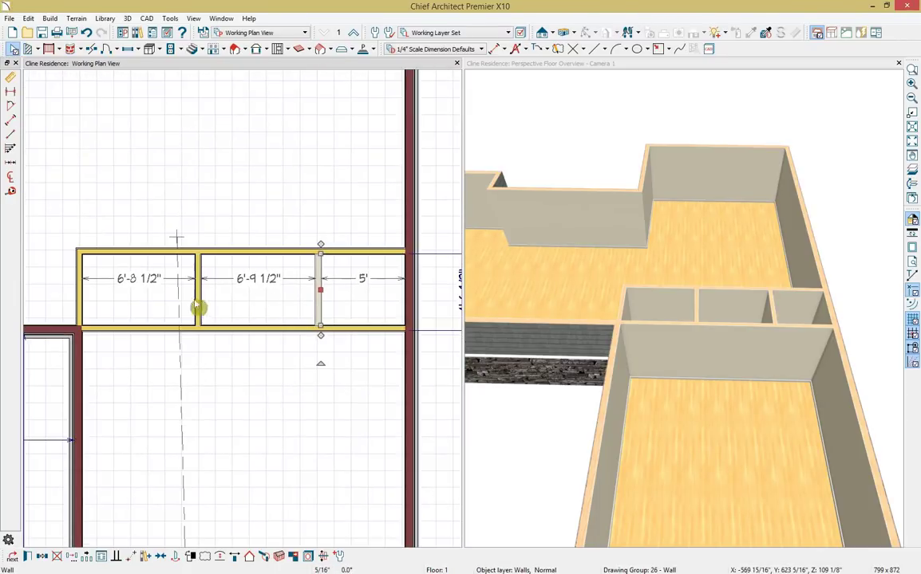
Move the divider between the left and middle closets so the middle closet is 7' wide.
left_click(201, 304)
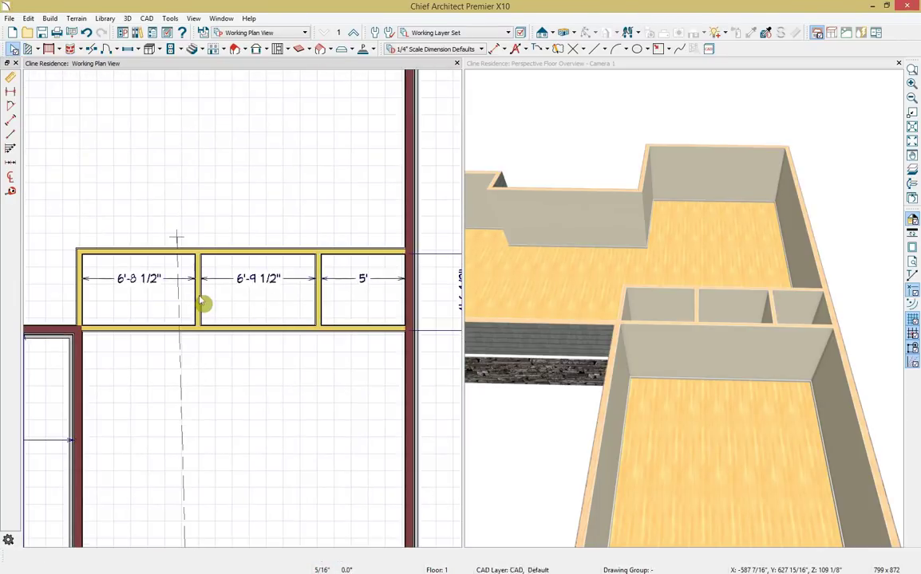
left_click(256, 278)
type("7")
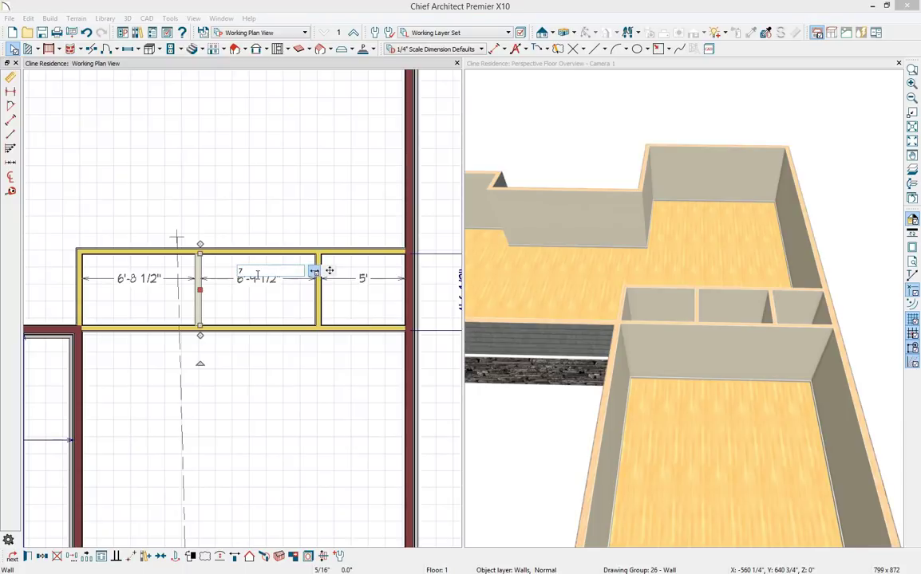
key("Return")
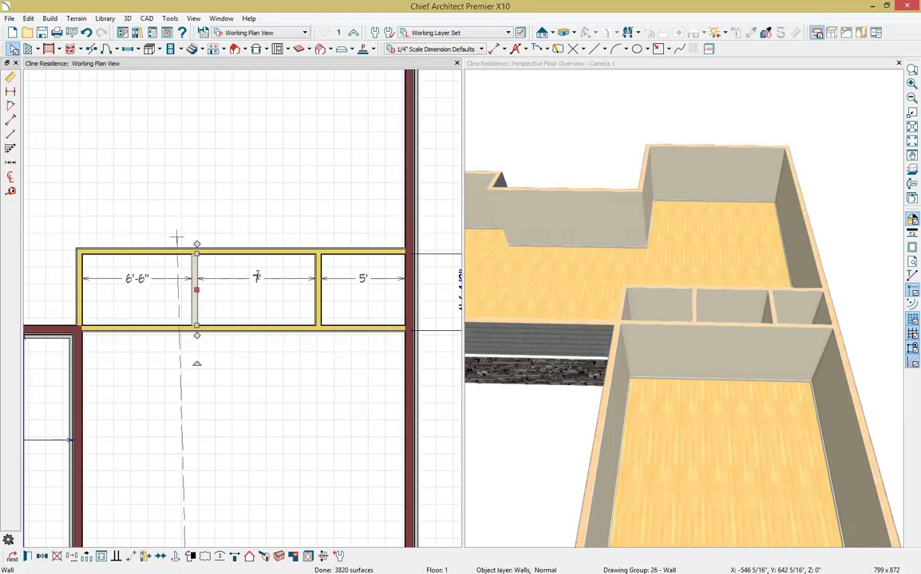
Move the left end wall of the closet row so the left closet is 9' wide.
left_click(89, 301)
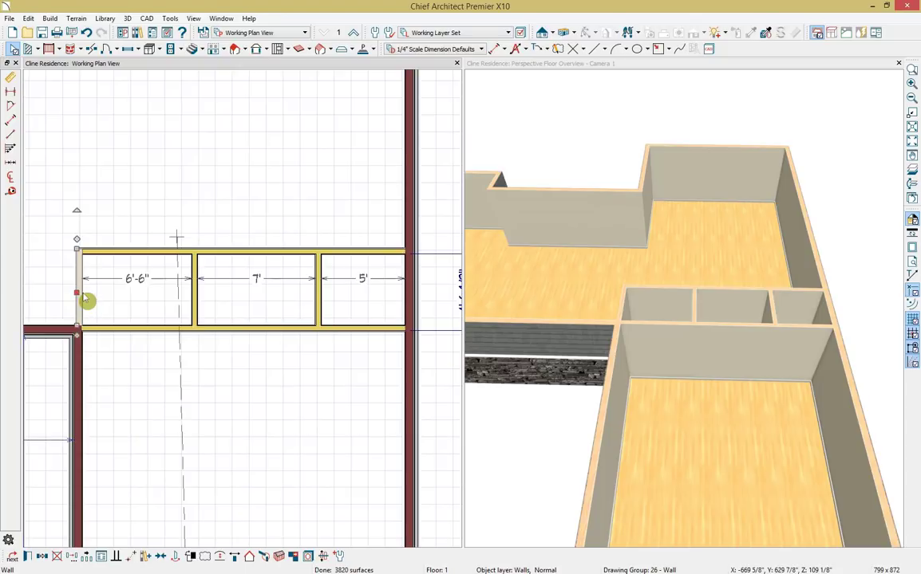
left_click(139, 284)
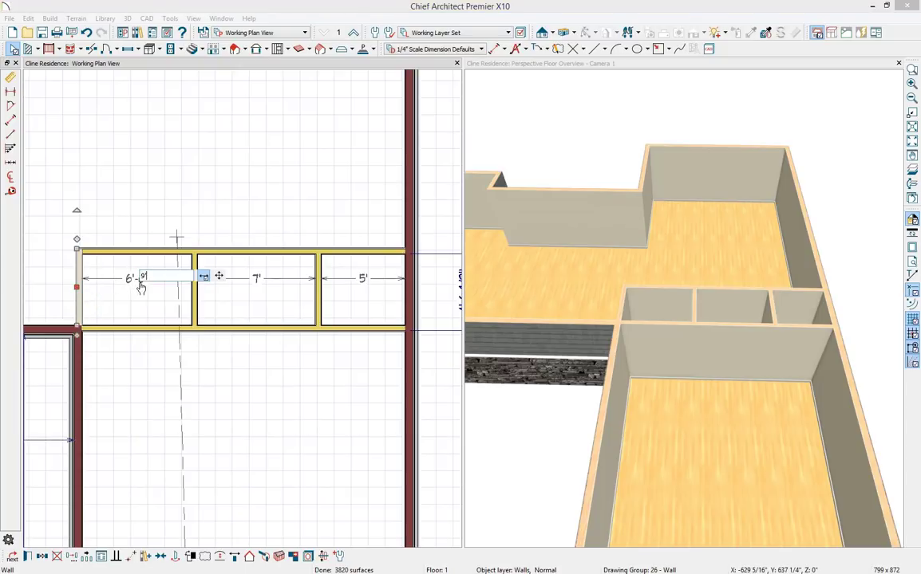
type("9")
key("Return")
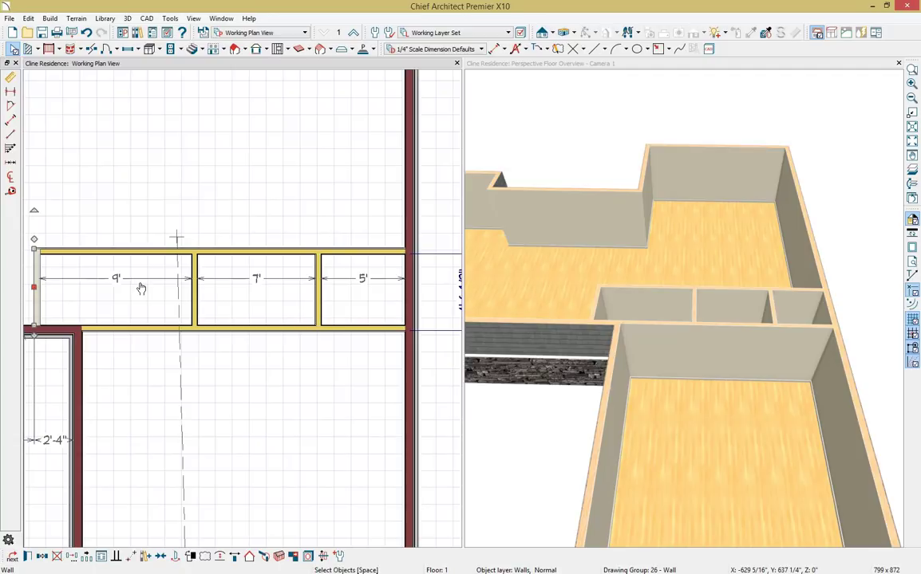
Place a hinged door in the left end wall of the 9' closet.
scroll(140, 289, "down", 3)
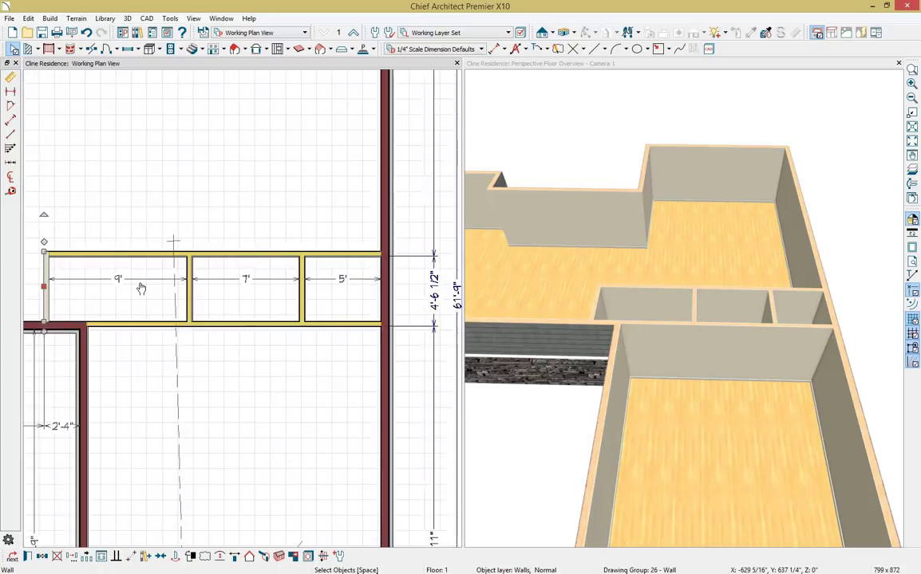
middle_click_drag(110, 224, 330, 303)
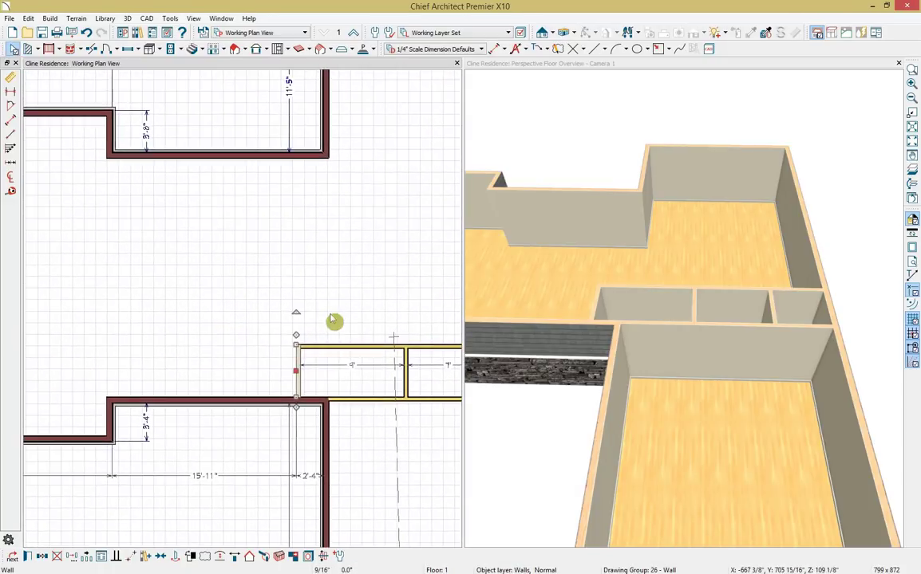
scroll(331, 345, "up", 3)
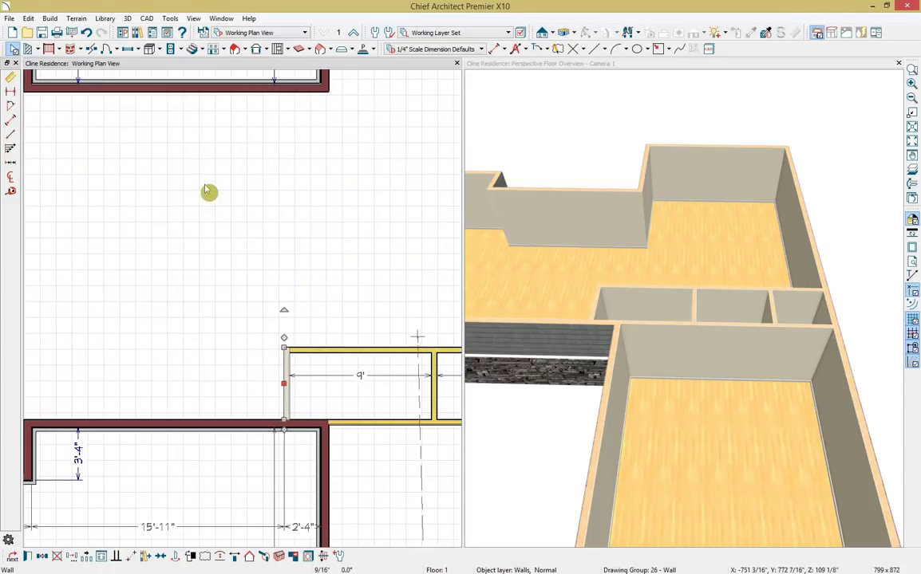
left_click(107, 48)
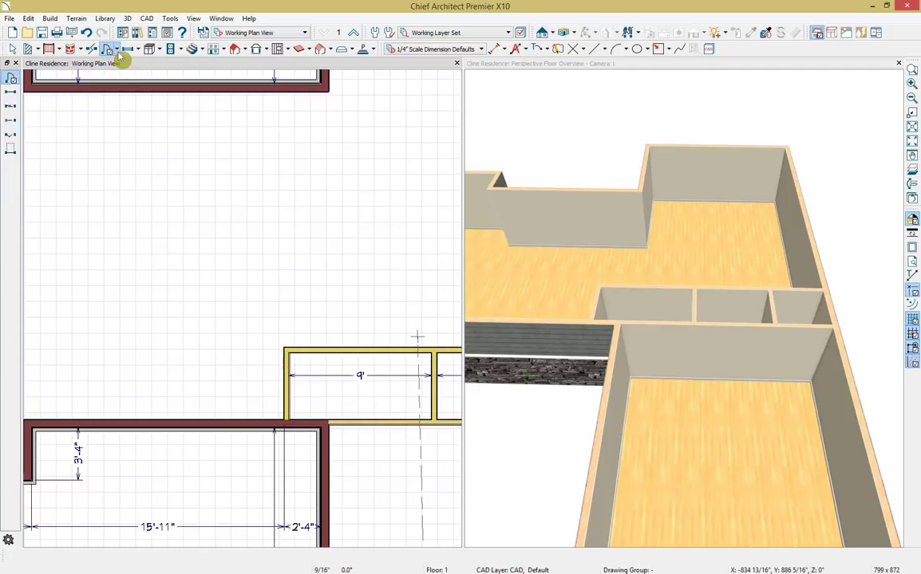
left_click(117, 50)
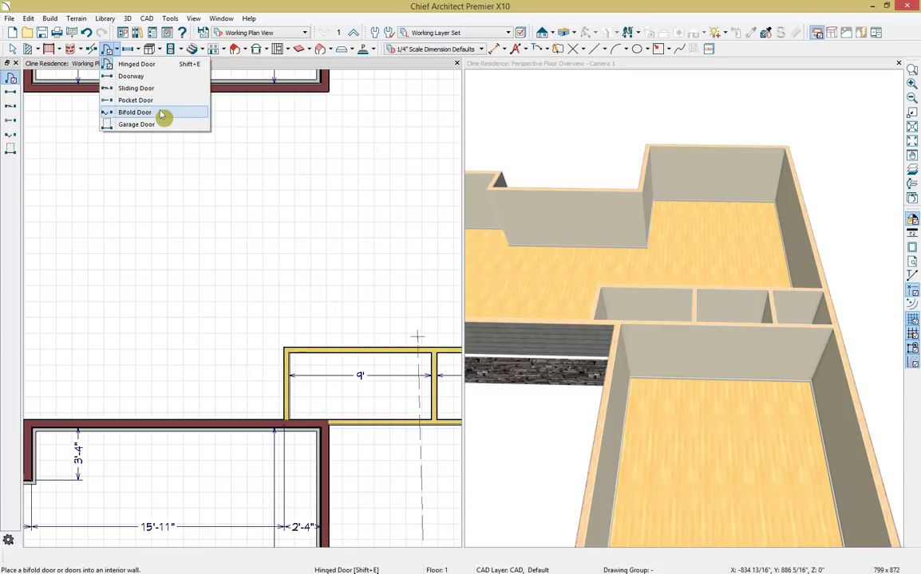
left_click(139, 63)
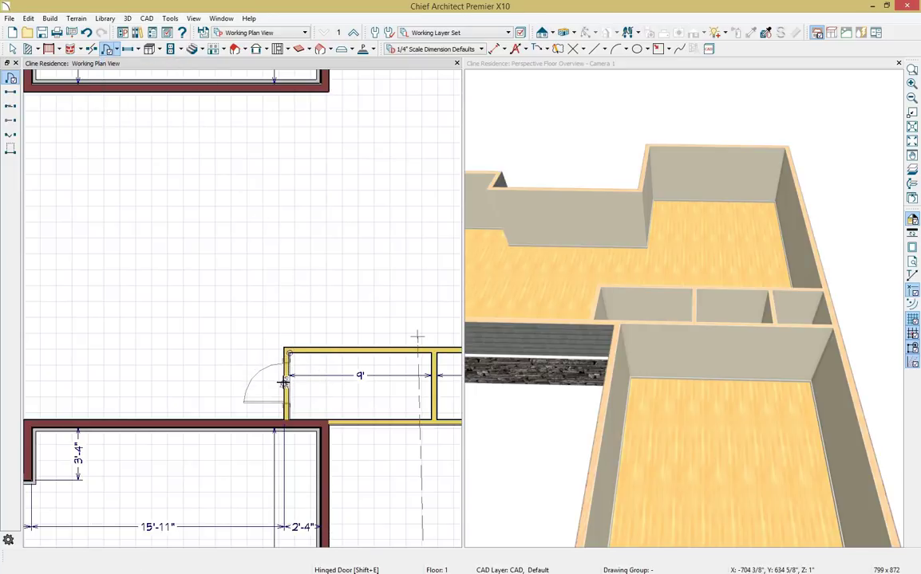
left_click(283, 383)
scroll(286, 387, "up", 2)
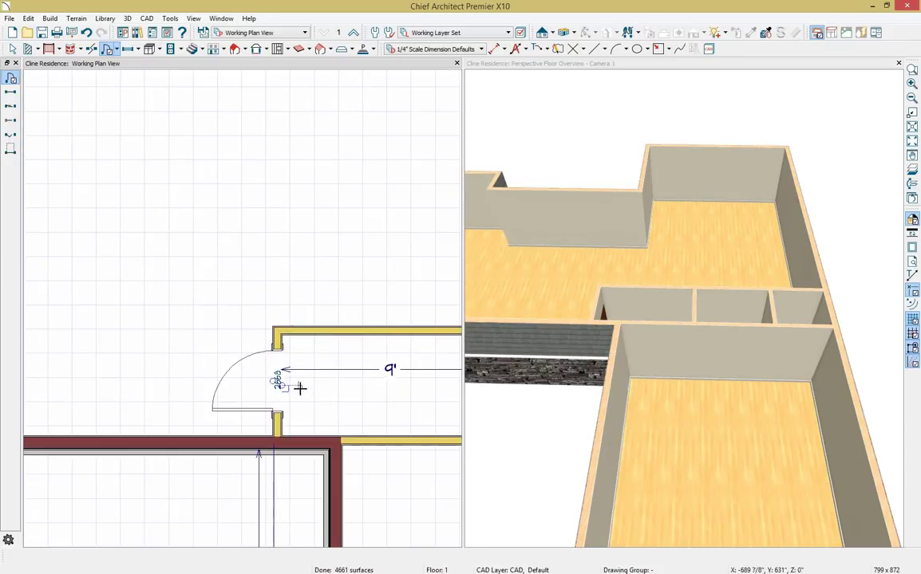
key("space")
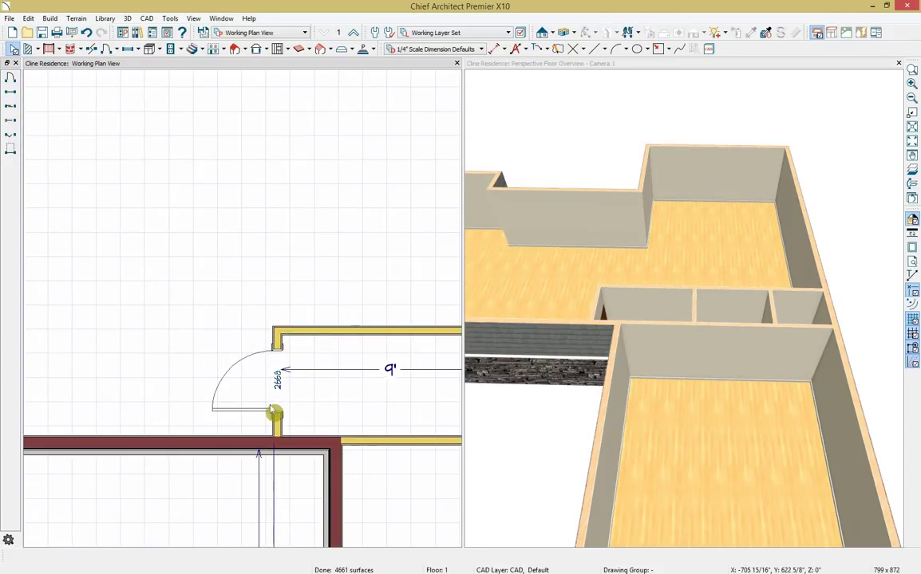
Try out different swing directions for the closet door by rotating its leaf around the opening.
left_click(279, 405)
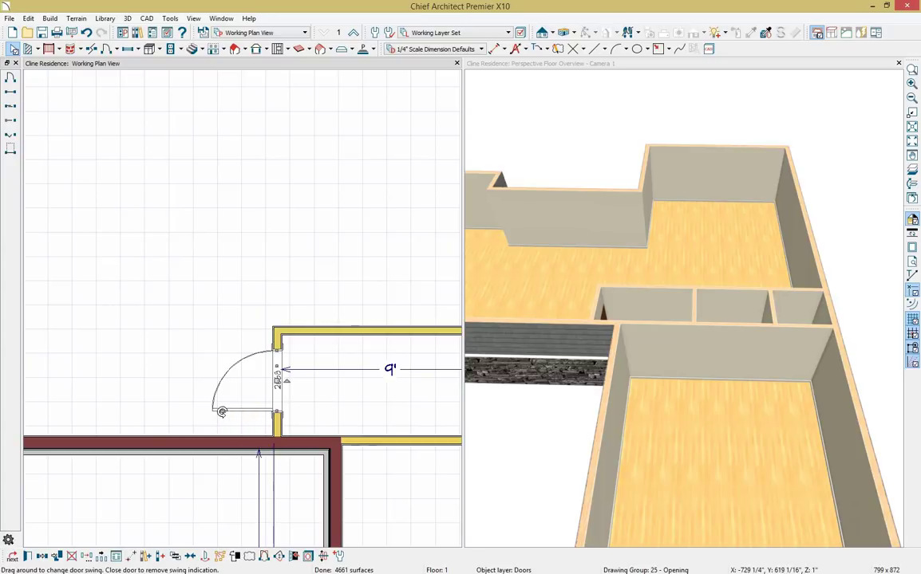
left_click_drag(221, 412, 275, 382)
scroll(275, 383, "up", 1)
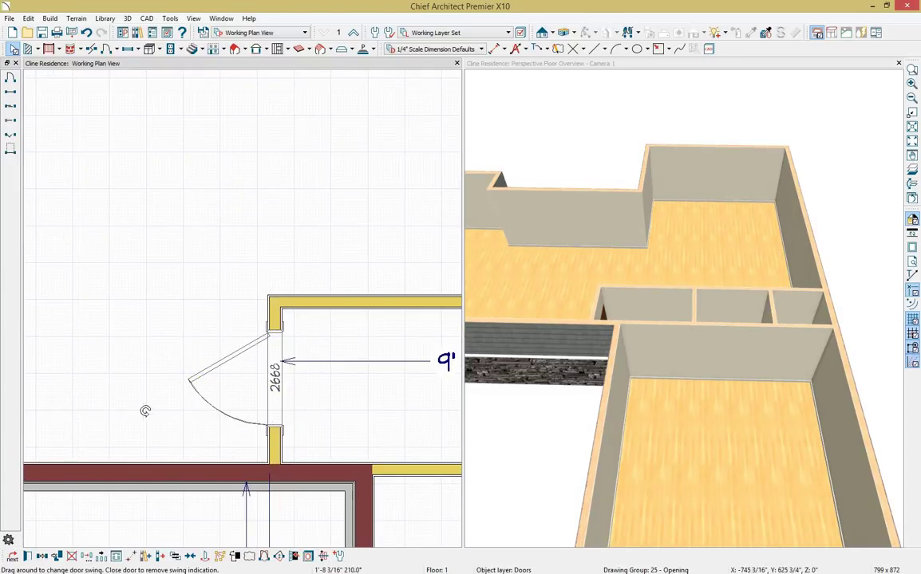
left_click_drag(120, 421, 162, 435)
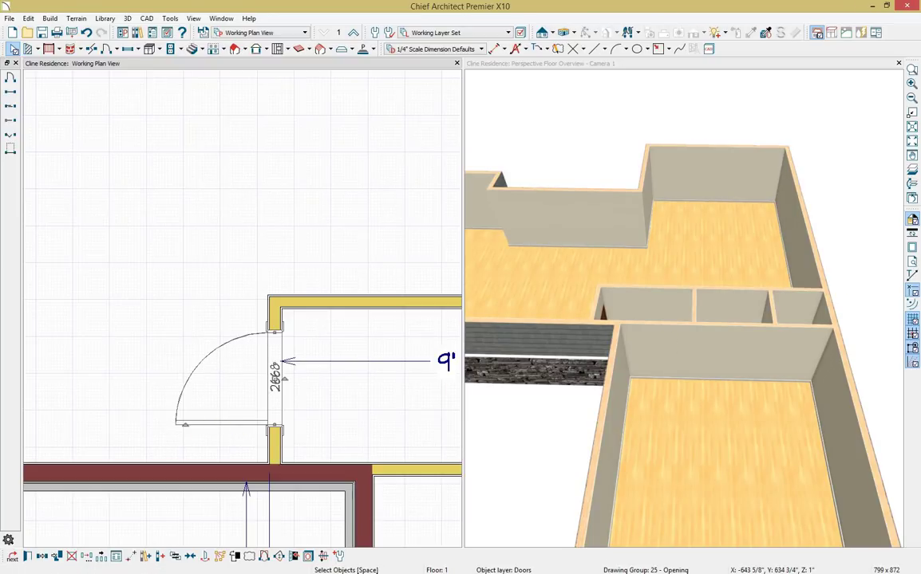
Consult the Doors and windows.jpg reference image and place a hinged exterior door in the long wall beside the 3'-8" jog.
left_click_drag(920, 144, 468, 105)
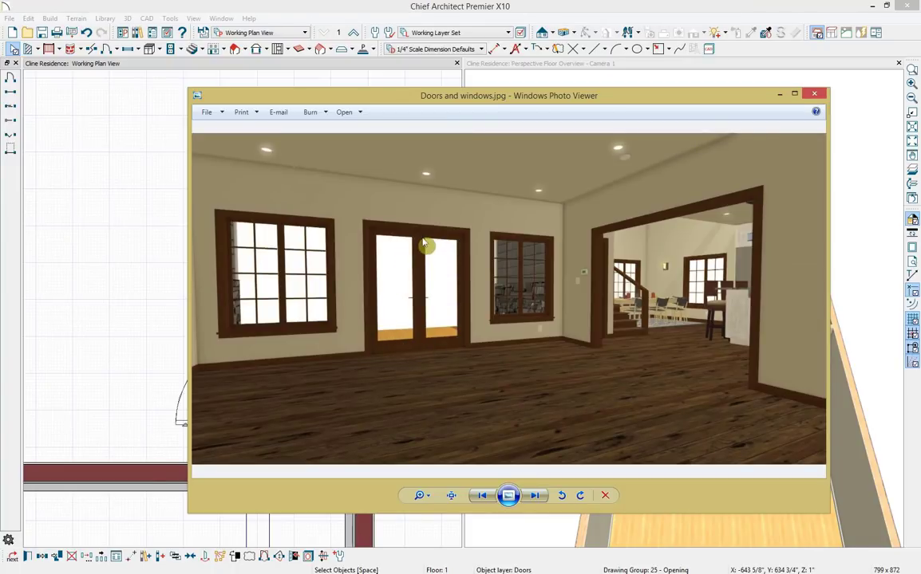
left_click_drag(452, 96, 920, 88)
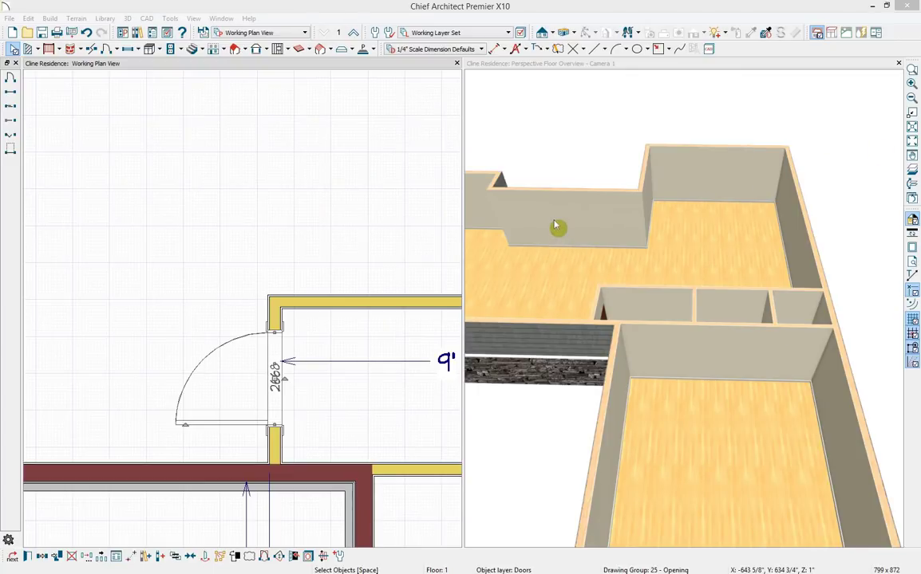
left_click_drag(580, 112, 624, 281)
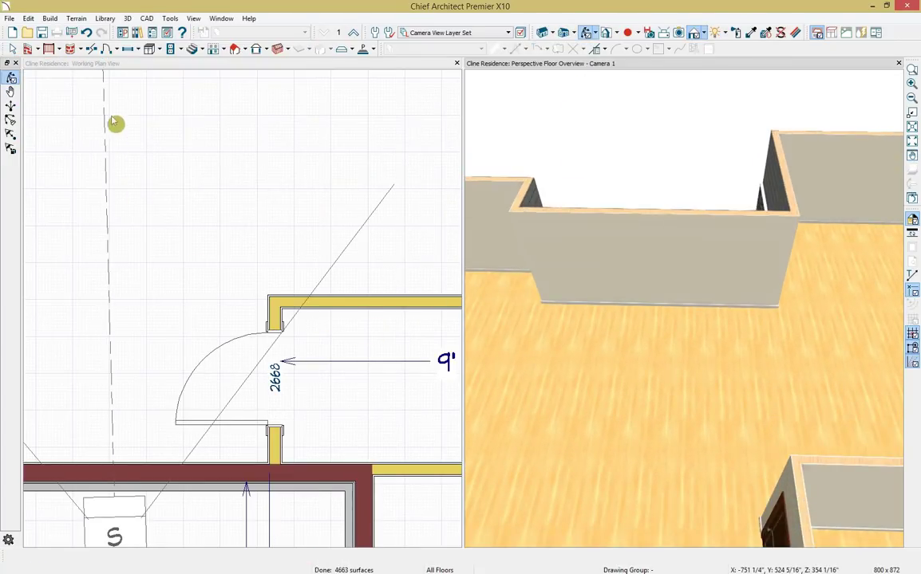
mouse_move(177, 113)
middle_mouse_down()
mouse_move(197, 197)
mouse_move(327, 467)
middle_mouse_up()
scroll(309, 382, "down", 3)
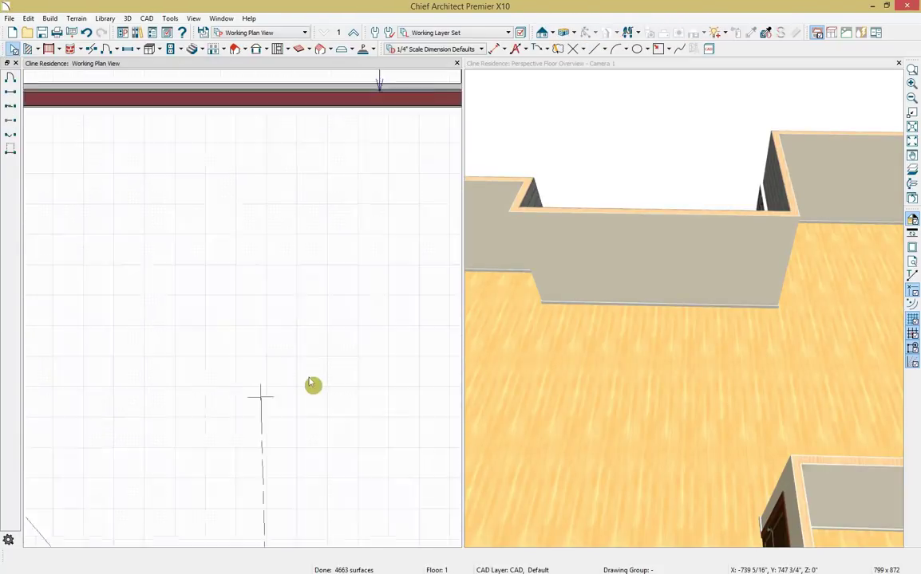
middle_click_drag(207, 306, 219, 339)
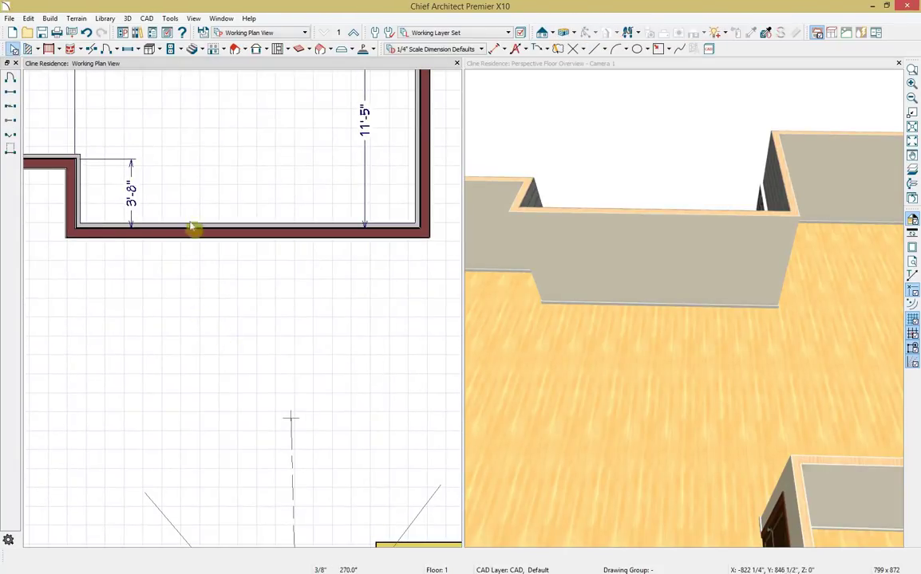
left_click(108, 49)
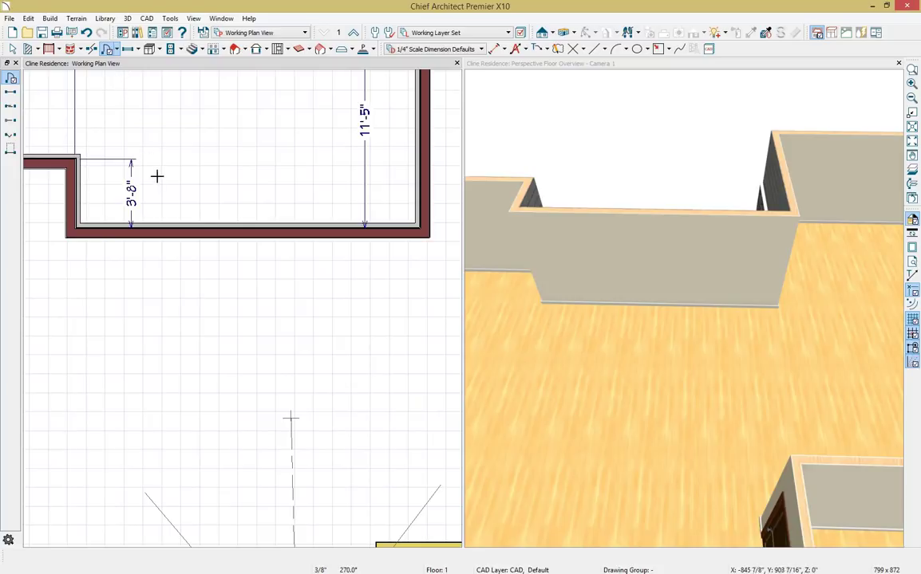
left_click(176, 231)
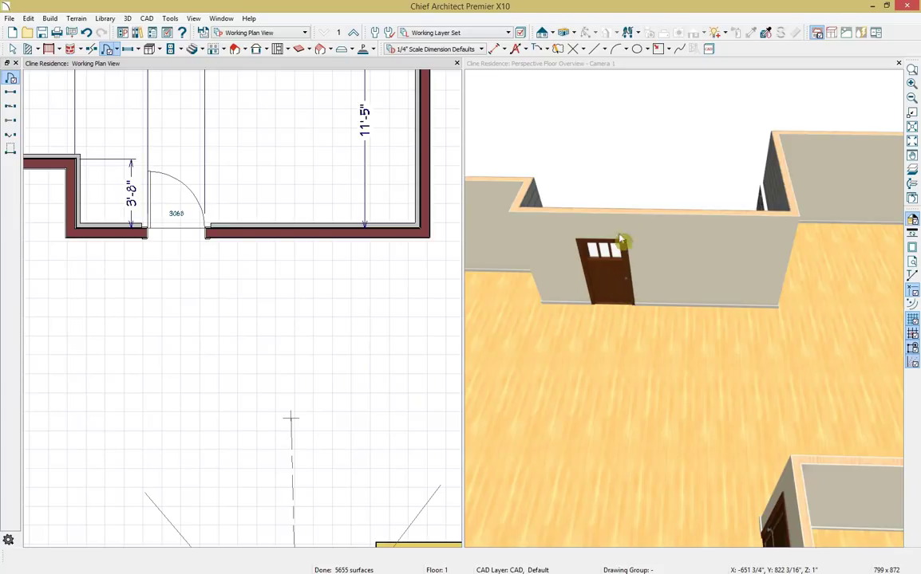
In the new exterior door's specification, set the door style to Glass Panel and the width to 60" for a double door.
left_click(607, 71)
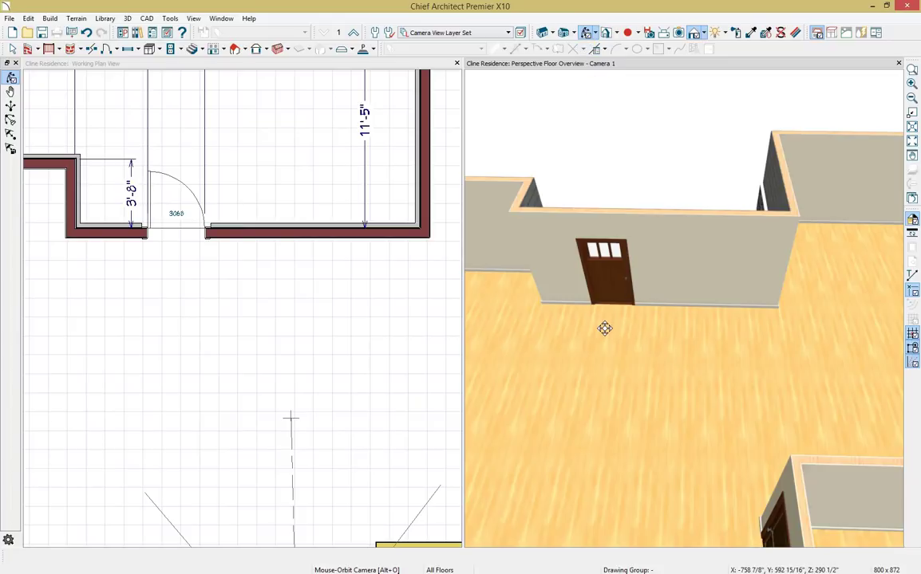
left_click_drag(603, 329, 671, 300)
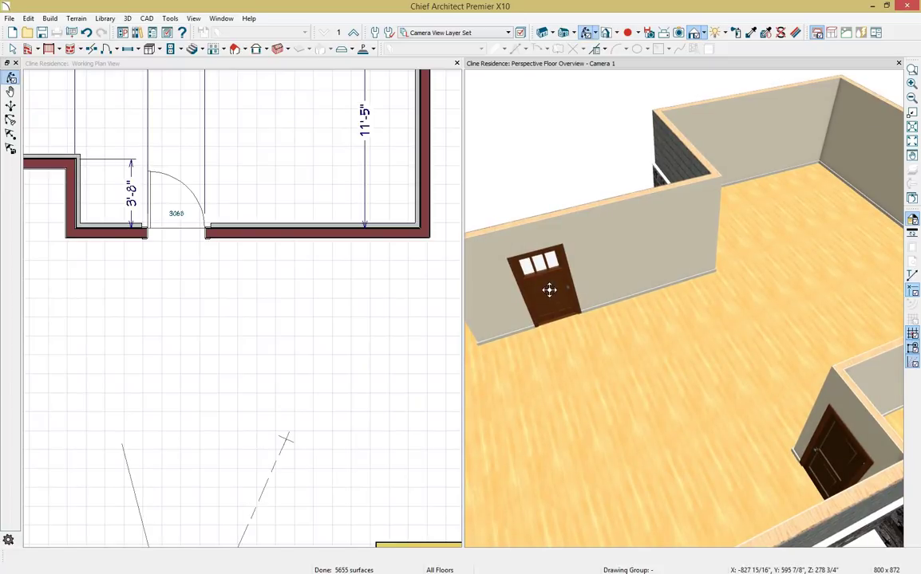
key("space")
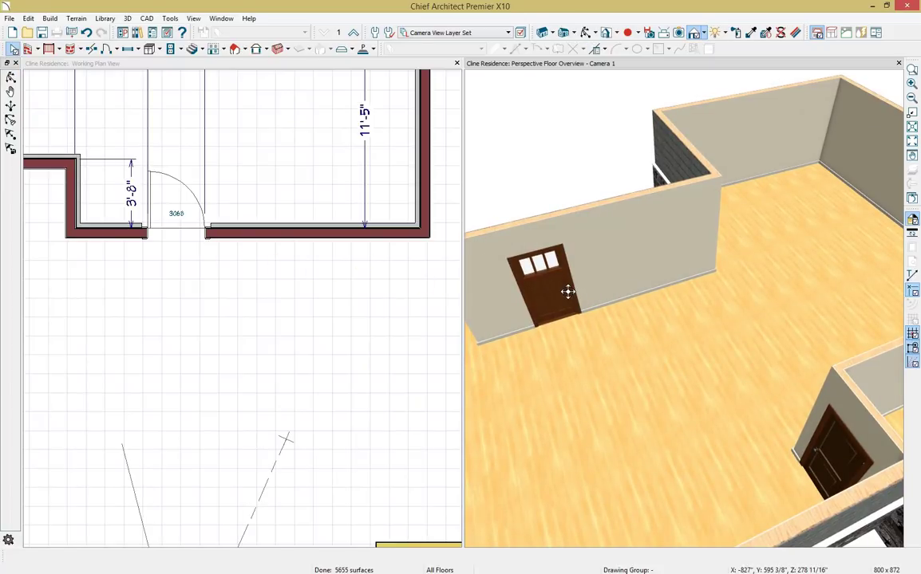
double_click(567, 292)
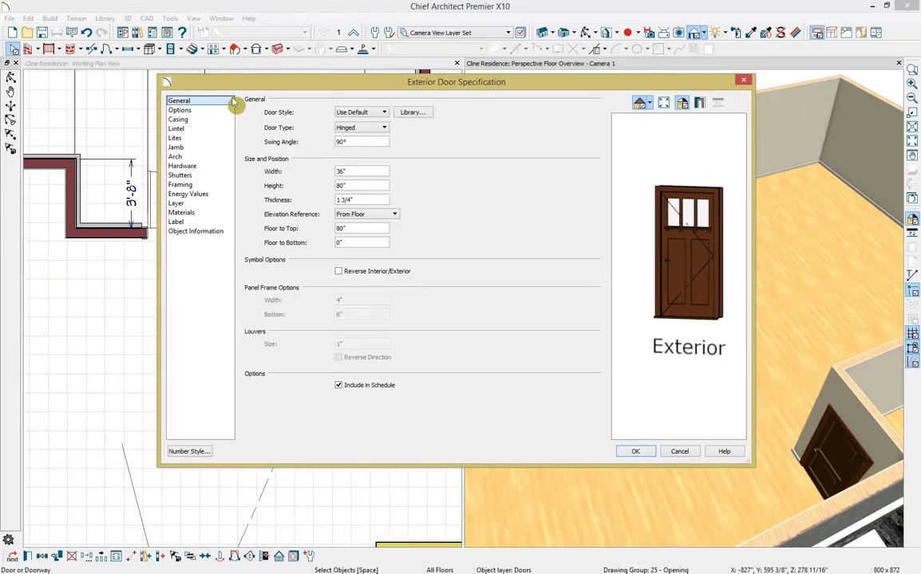
left_click(357, 113)
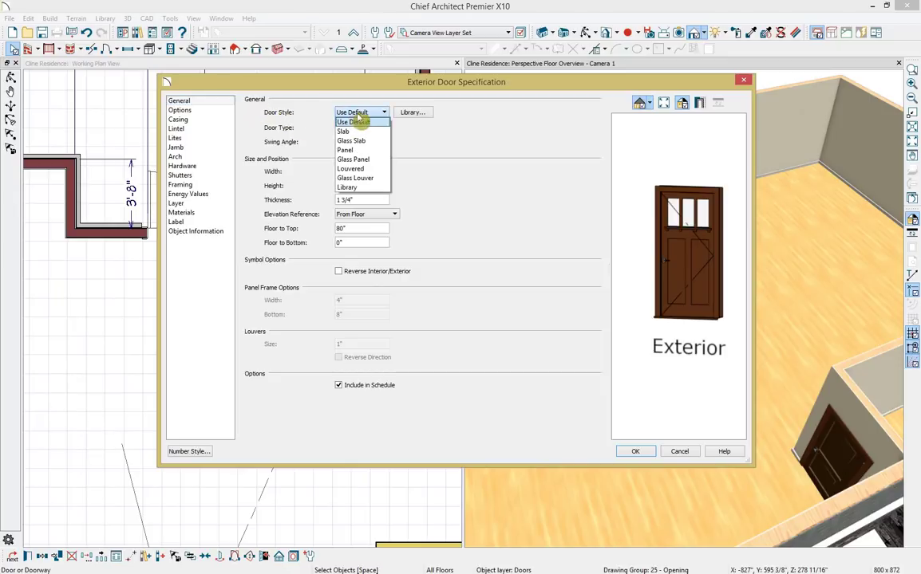
left_click(364, 159)
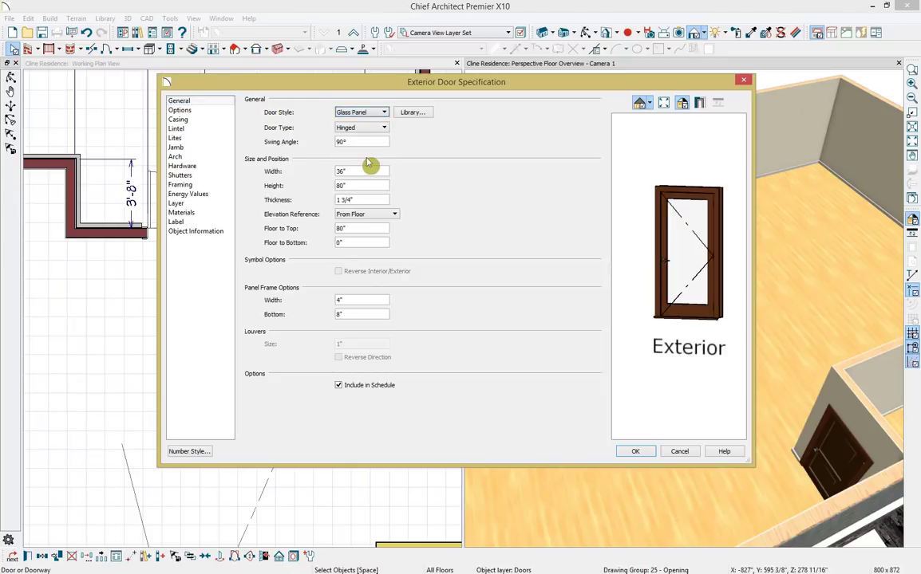
left_click(370, 130)
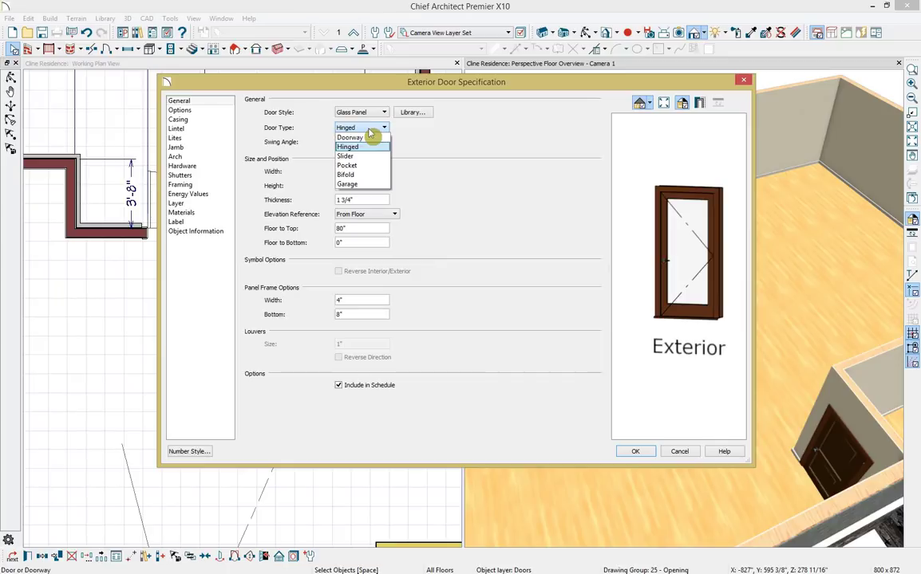
left_click(482, 140)
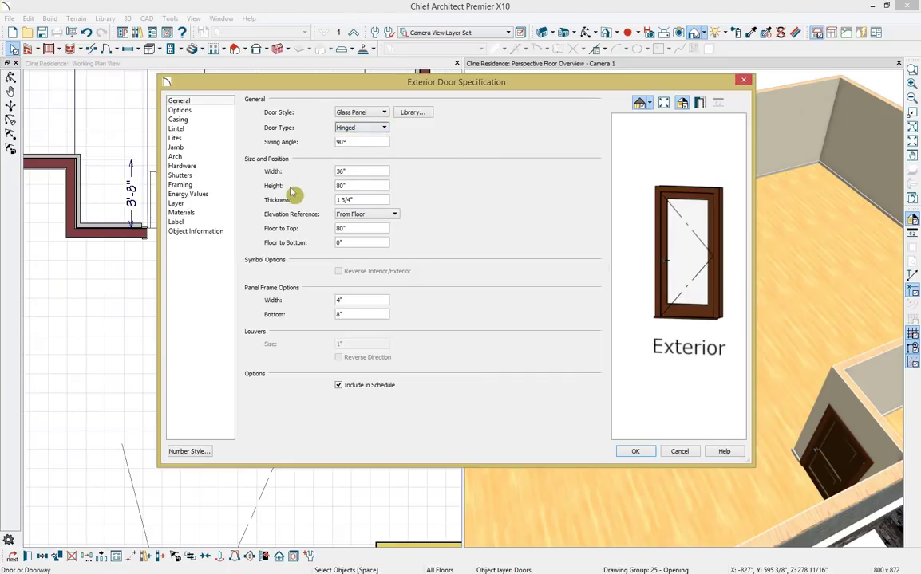
left_click_drag(350, 172, 298, 180)
key("Tab")
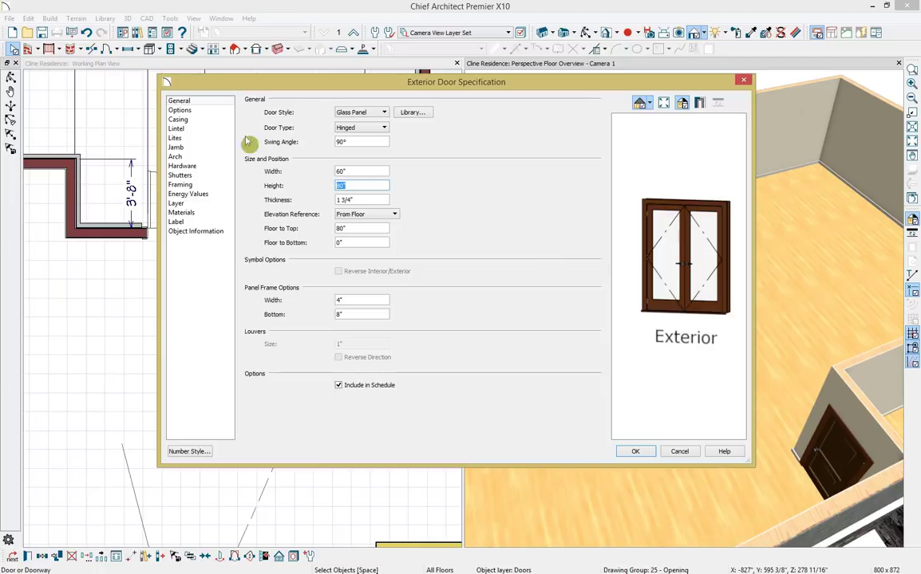
Review the exterior door's remaining settings, from options, casing and lintel through lites, hardware, framing and materials to label and object information.
left_click(199, 113)
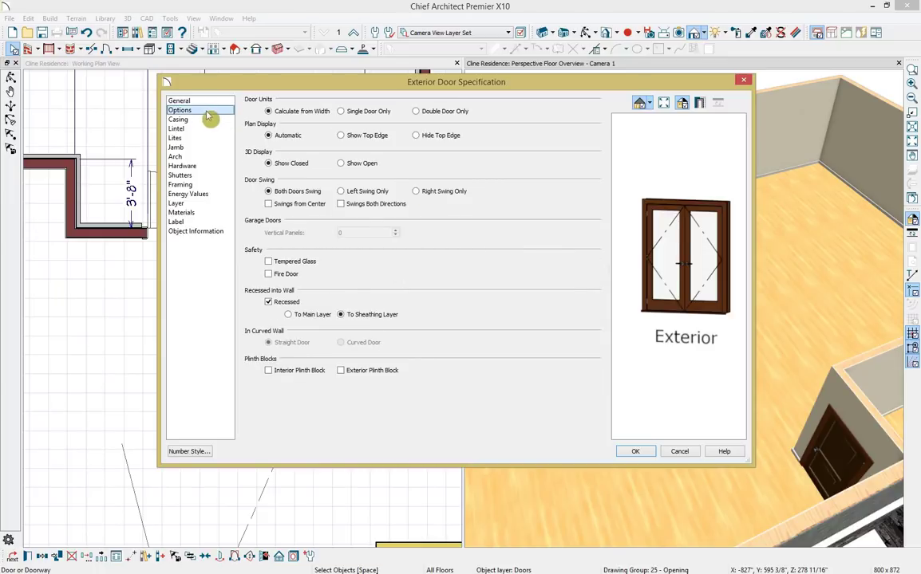
left_click(206, 120)
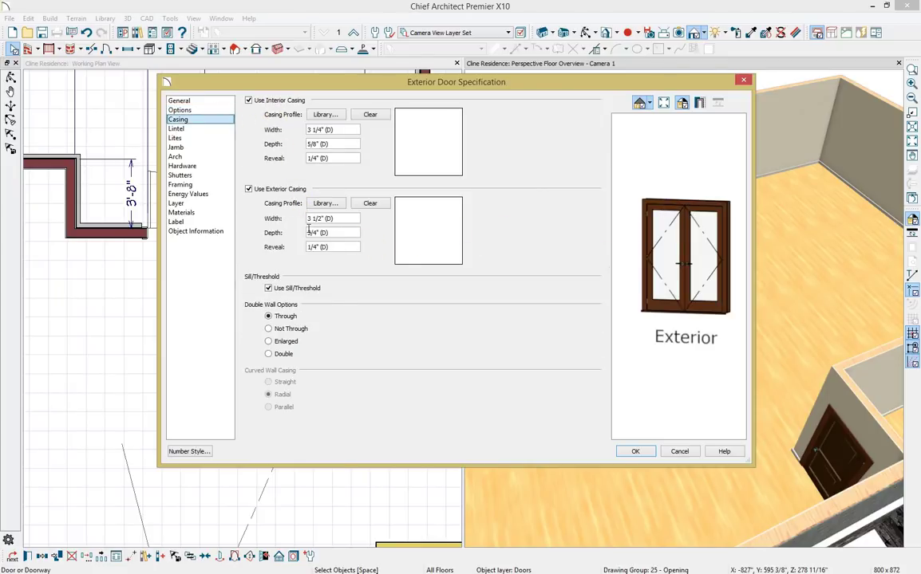
left_click(222, 132)
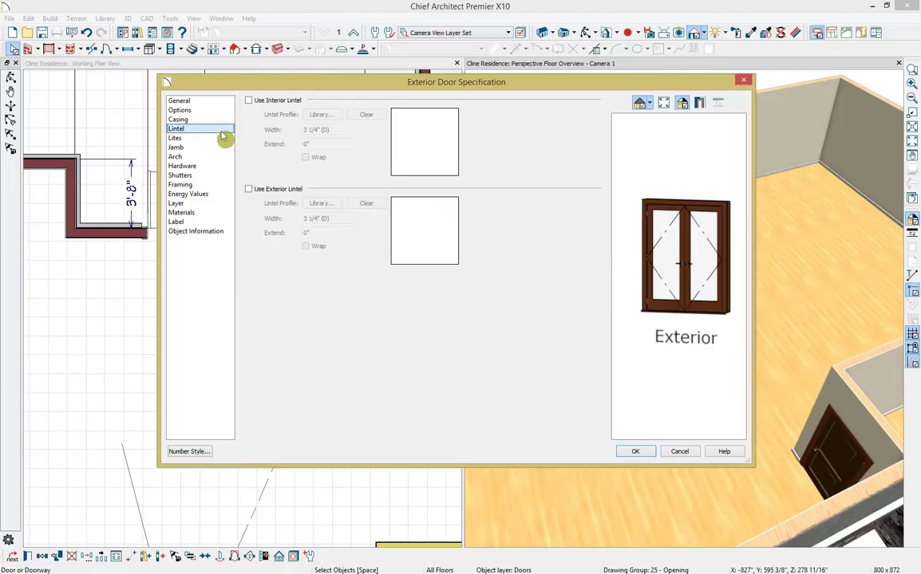
left_click(220, 140)
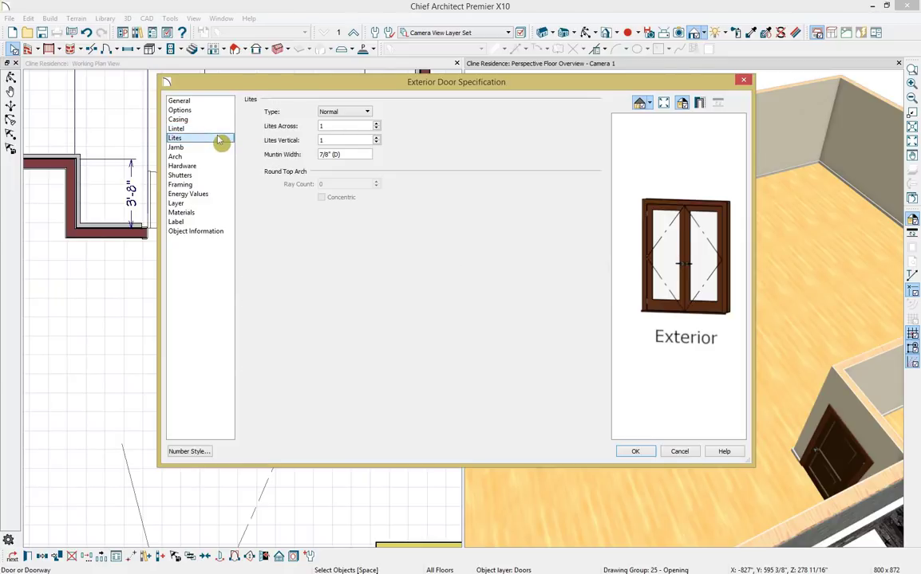
left_click(216, 150)
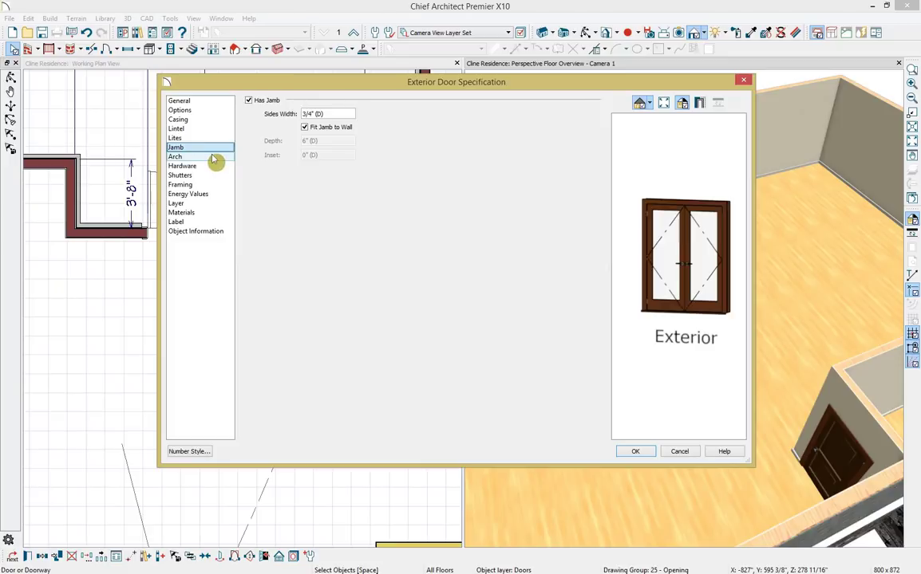
left_click(213, 157)
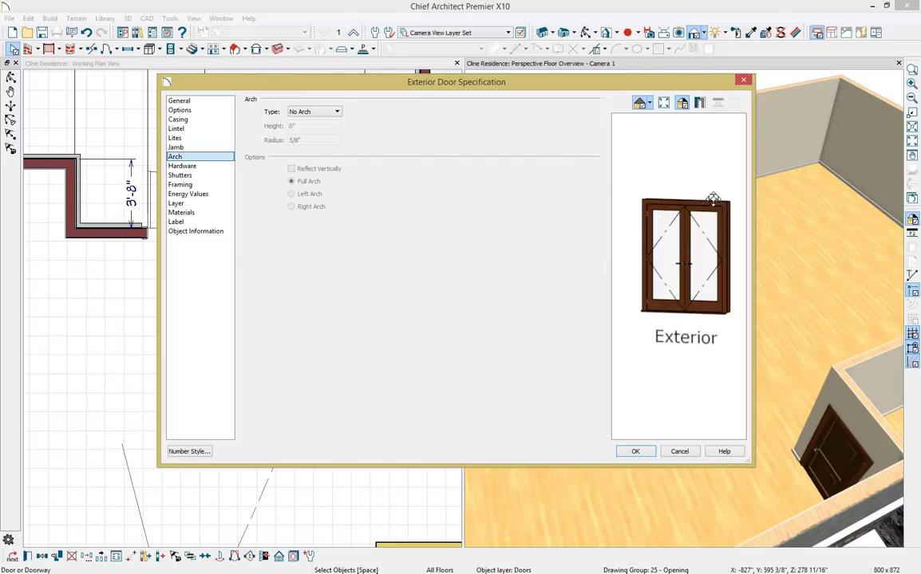
left_click(217, 167)
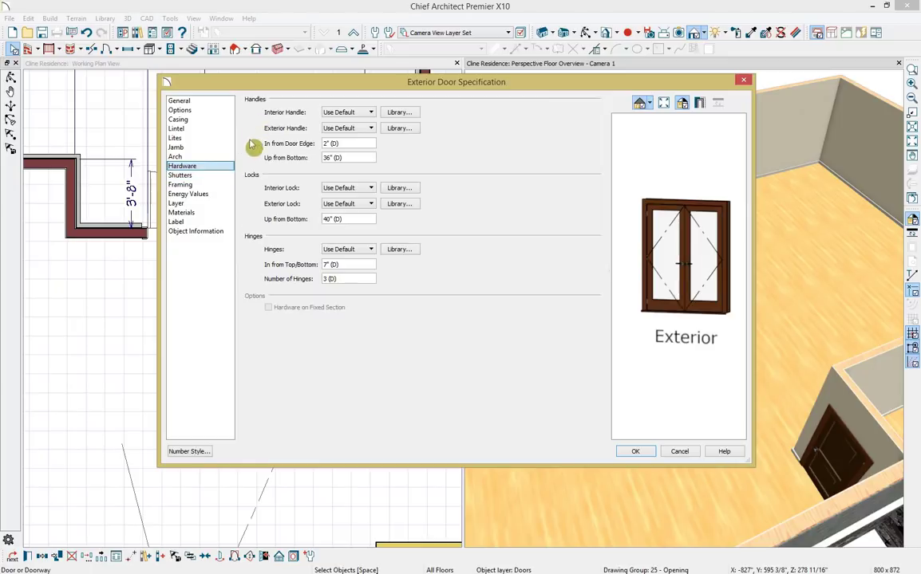
left_click(217, 176)
left_click(216, 185)
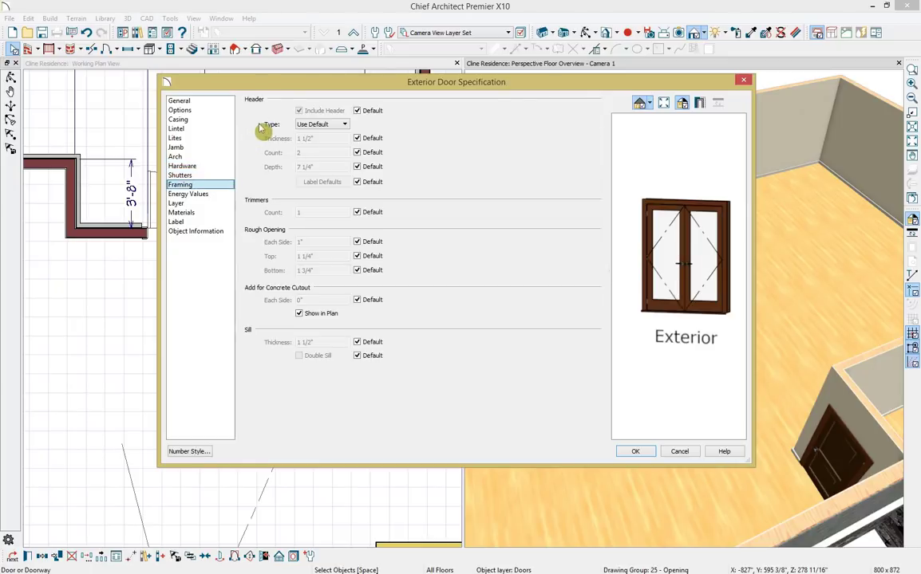
left_click(226, 195)
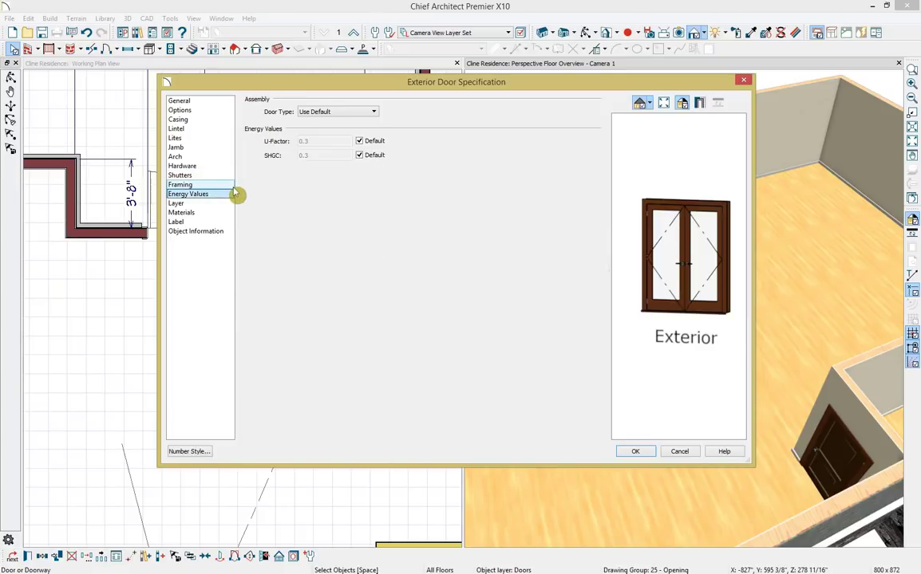
left_click(217, 206)
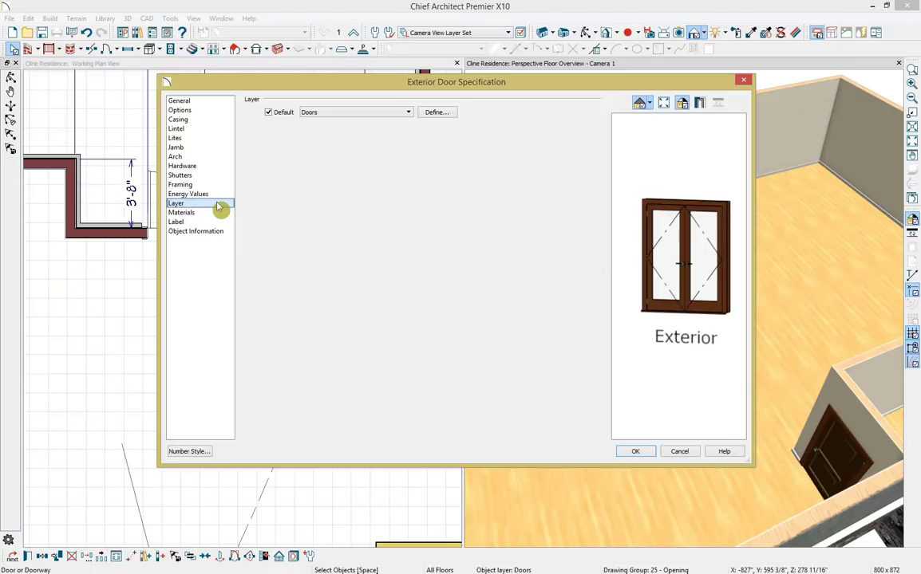
left_click(214, 214)
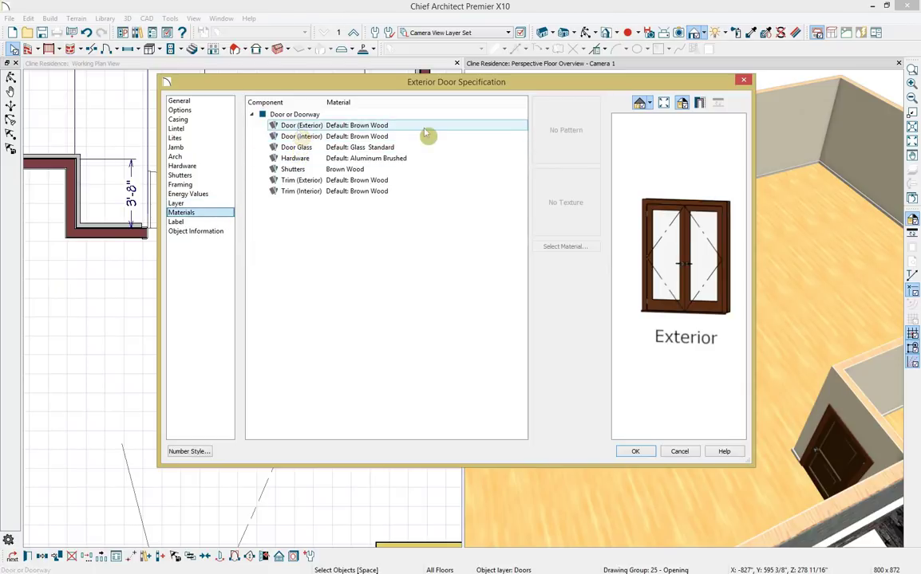
left_click(227, 225)
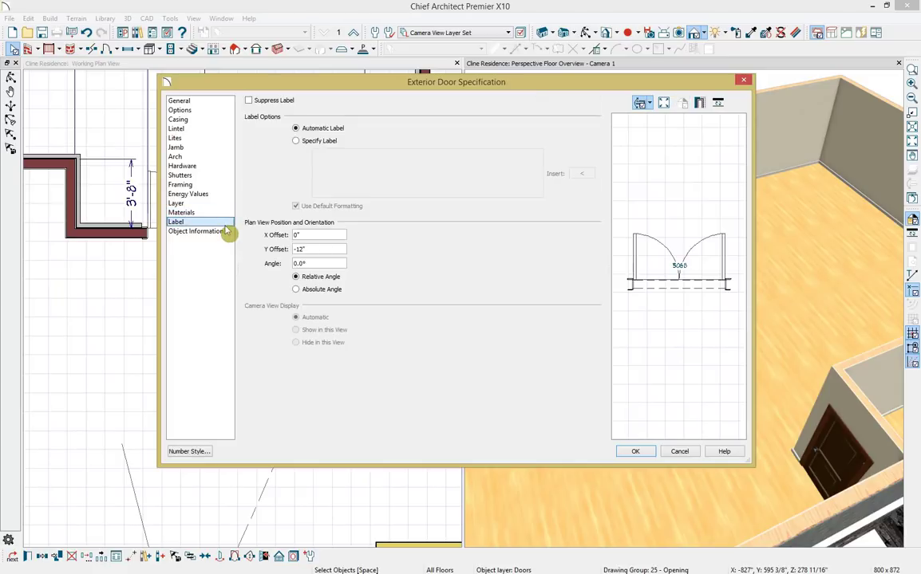
left_click(226, 231)
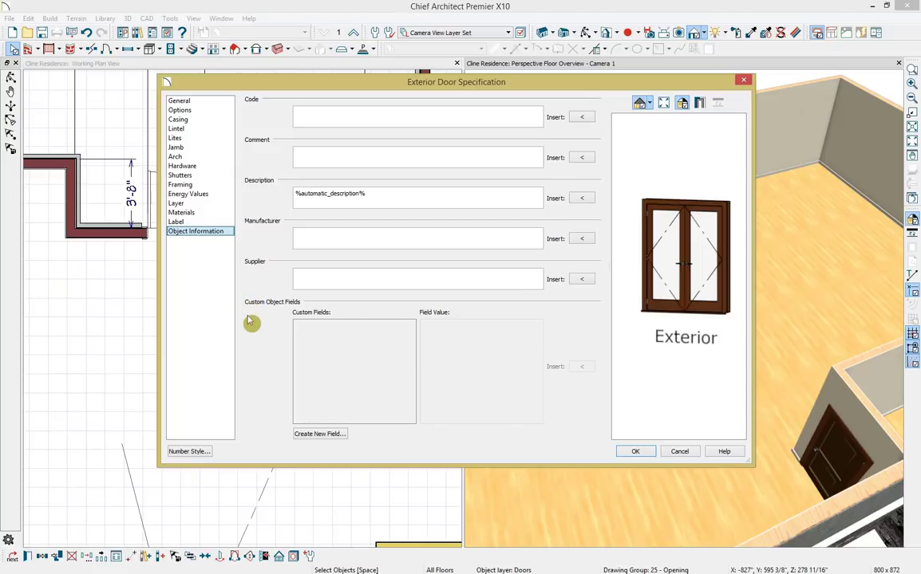
Accept the double glass door's specification and slide the door along its wall, away from the 3'-8" jog.
left_click(635, 452)
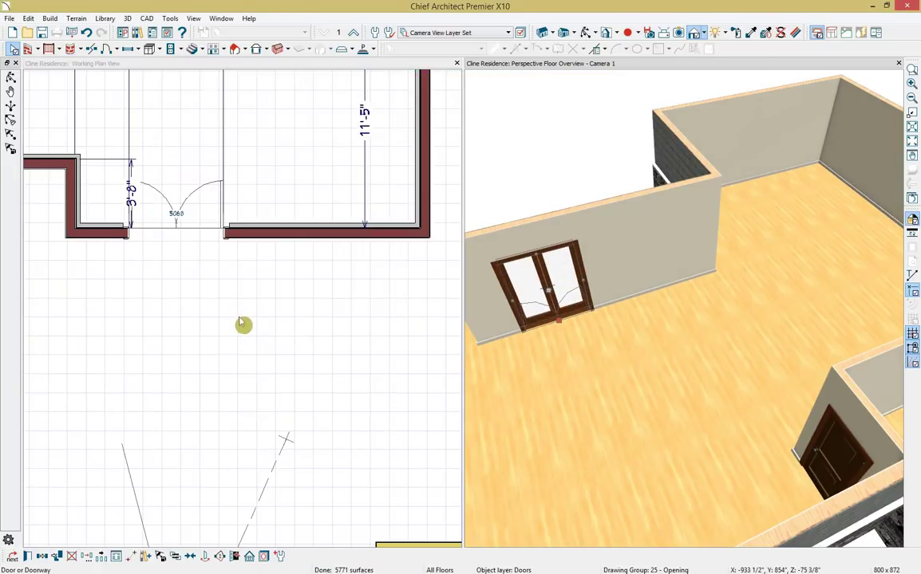
left_click(193, 239)
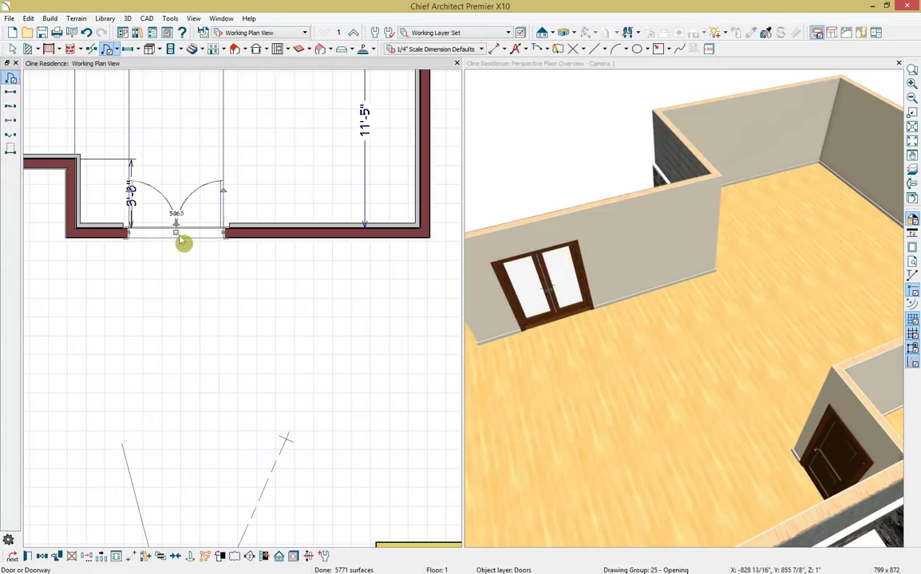
left_click_drag(175, 231, 248, 242)
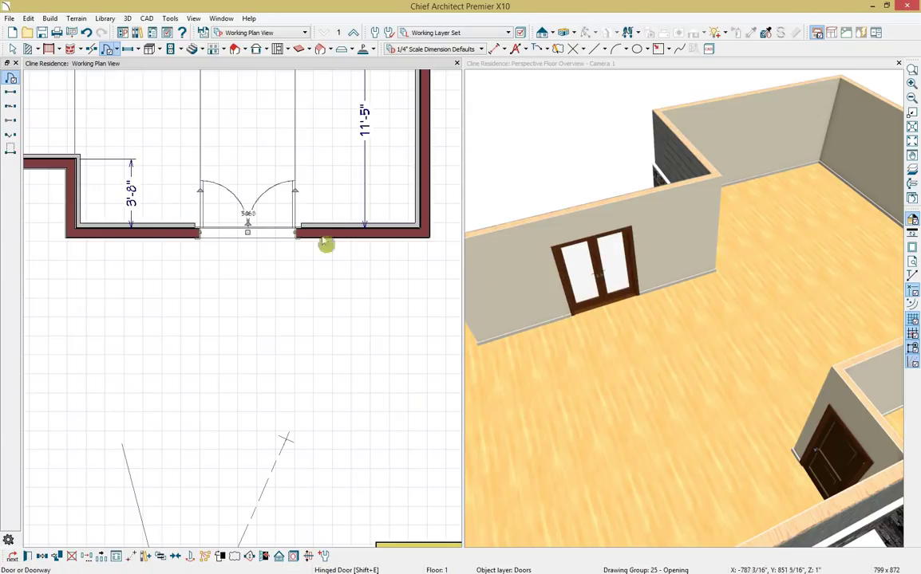
Consult the Doors and windows.jpg reference image and draw a straight interior wall from the exterior corner beside the double door to the opposite interior wall.
left_click_drag(920, 106, 165, 108)
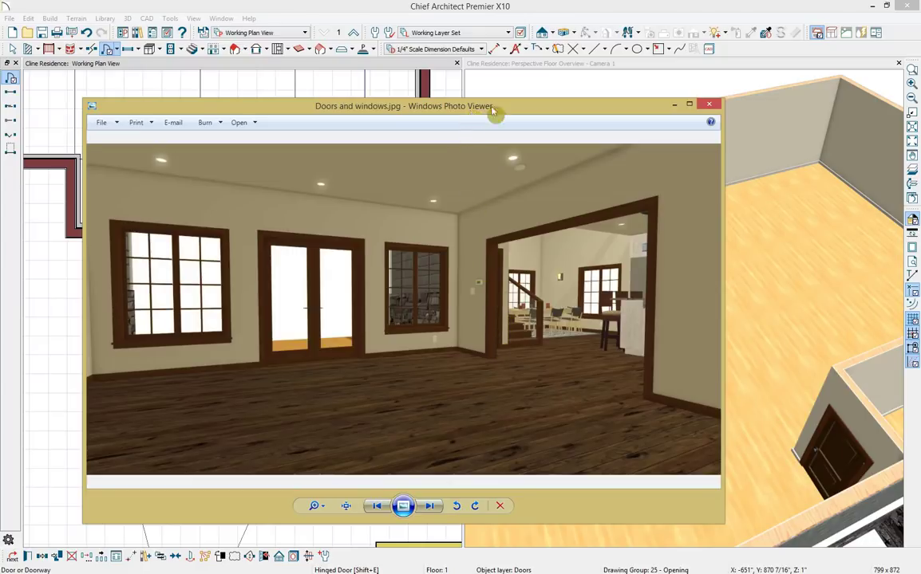
left_click_drag(491, 106, 920, 86)
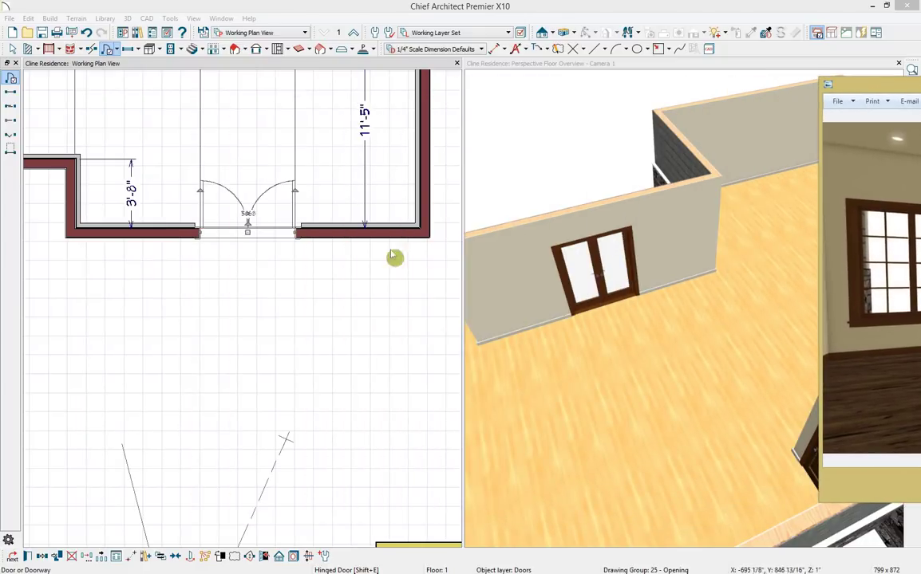
left_click(29, 49)
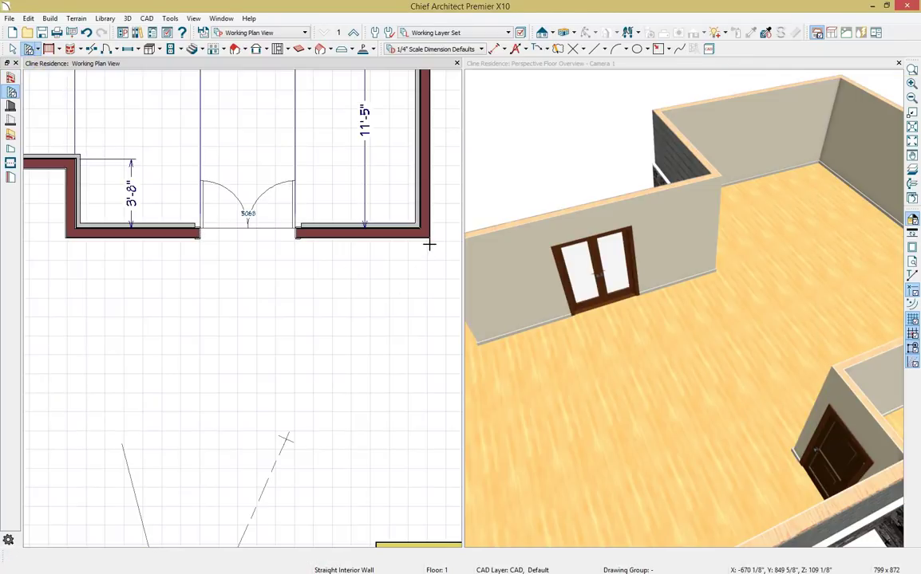
left_click_drag(425, 235, 409, 541)
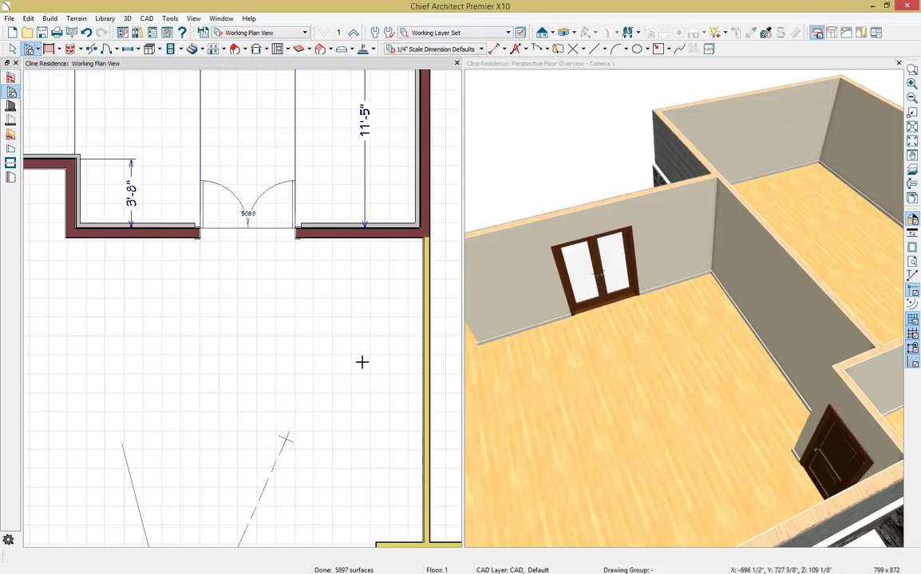
Place a doorway in the new interior wall and set its width to 96".
left_click(117, 49)
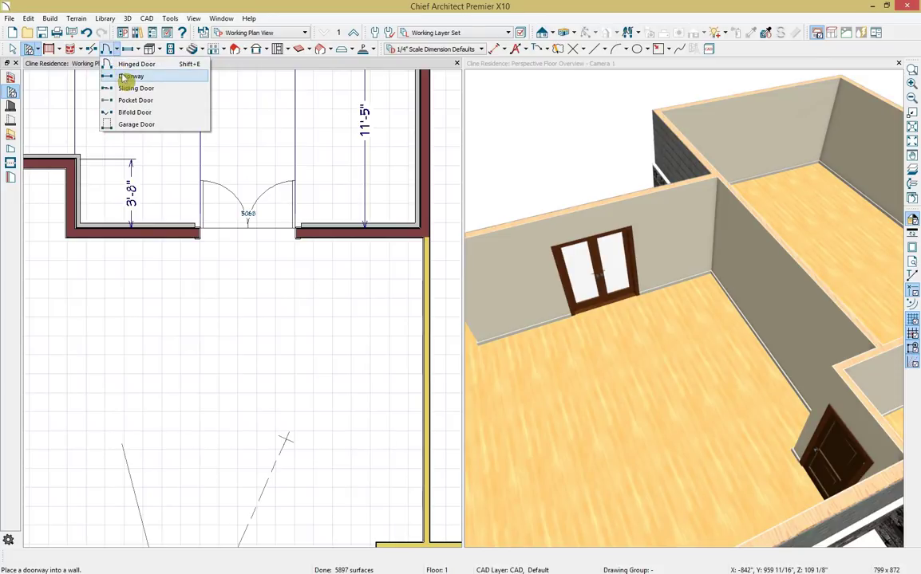
left_click(128, 80)
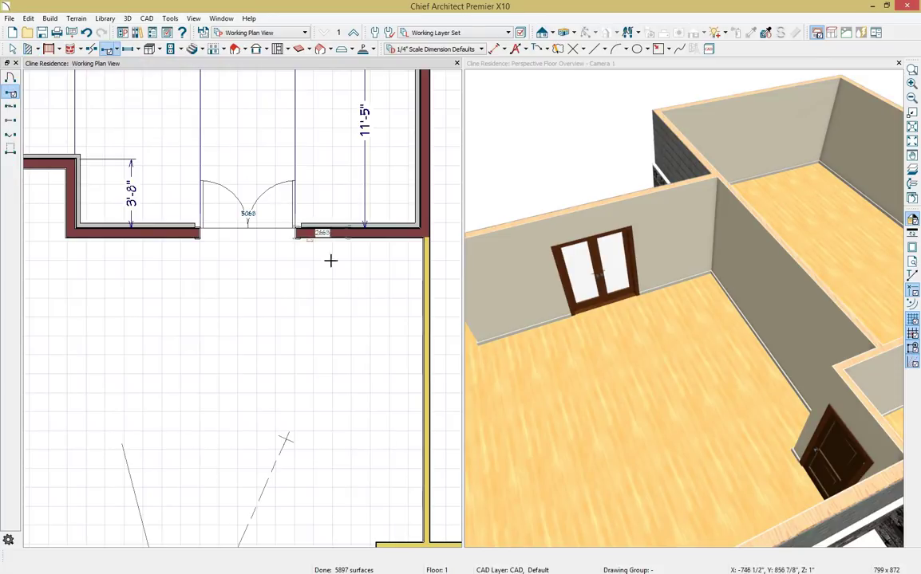
left_click(424, 390)
double_click(424, 390)
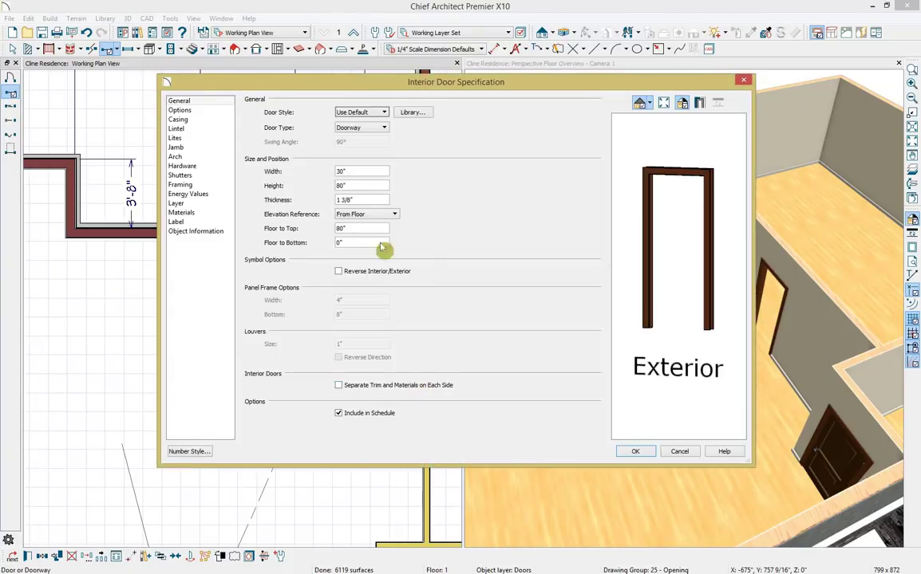
double_click(358, 171)
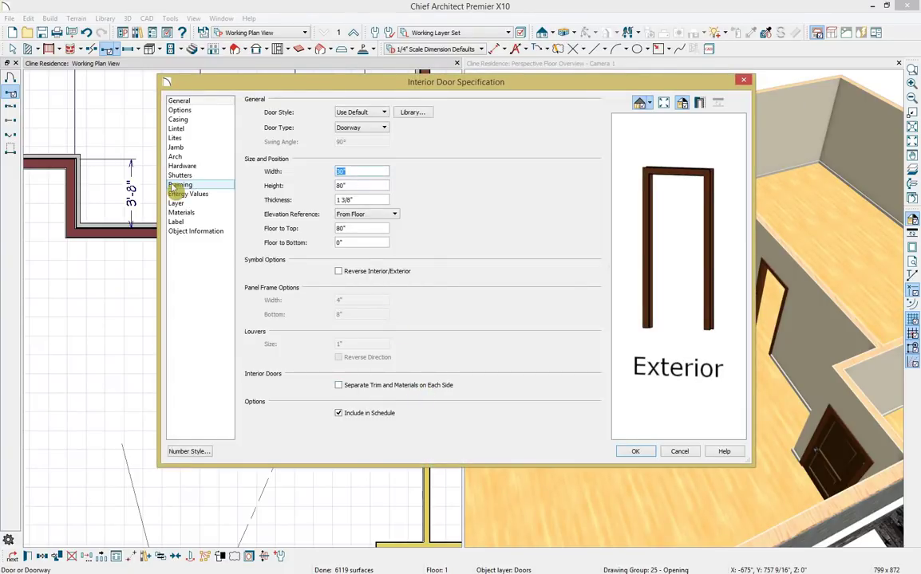
key("Return")
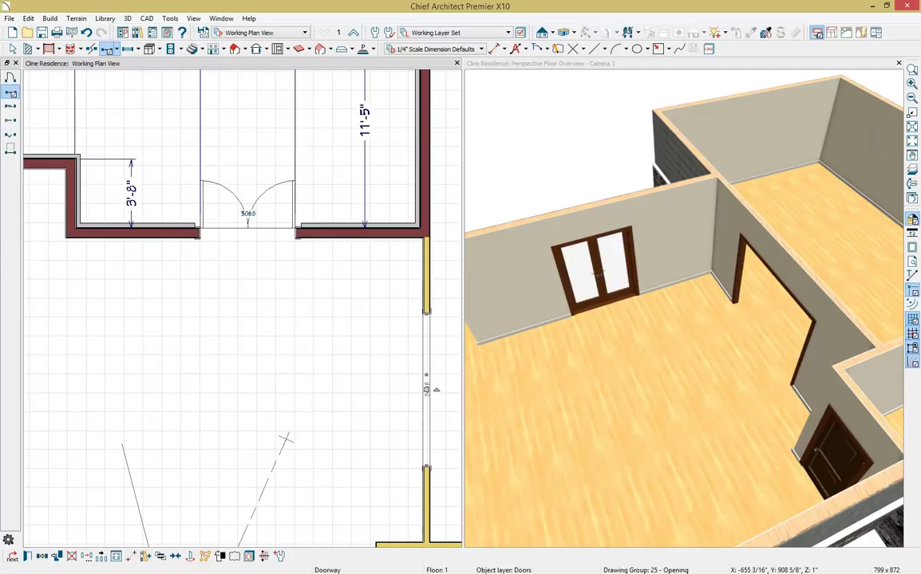
Consult the Doors and windows.jpg reference image and place a window in the camera view, between the double glass door and the new interior wall.
left_click_drag(918, 86, 375, 85)
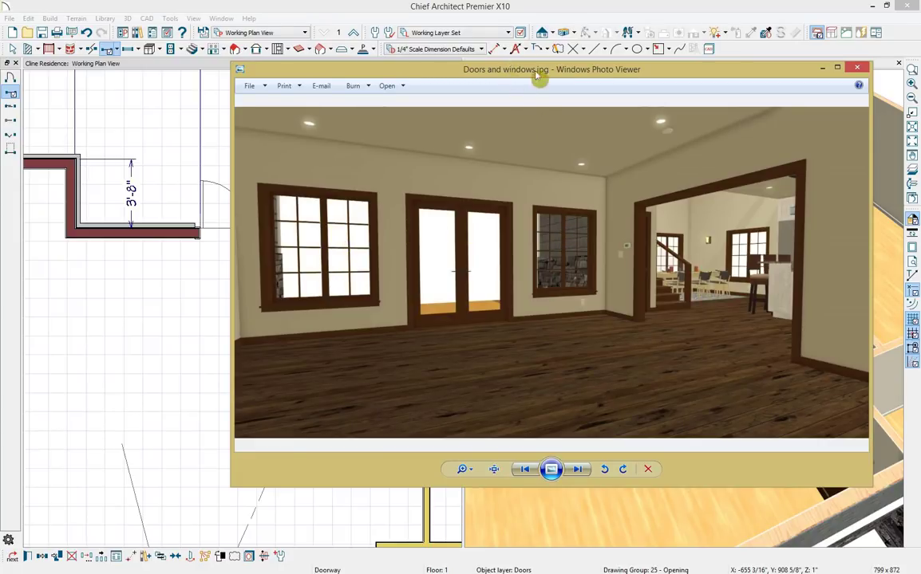
left_click_drag(536, 72, 920, 83)
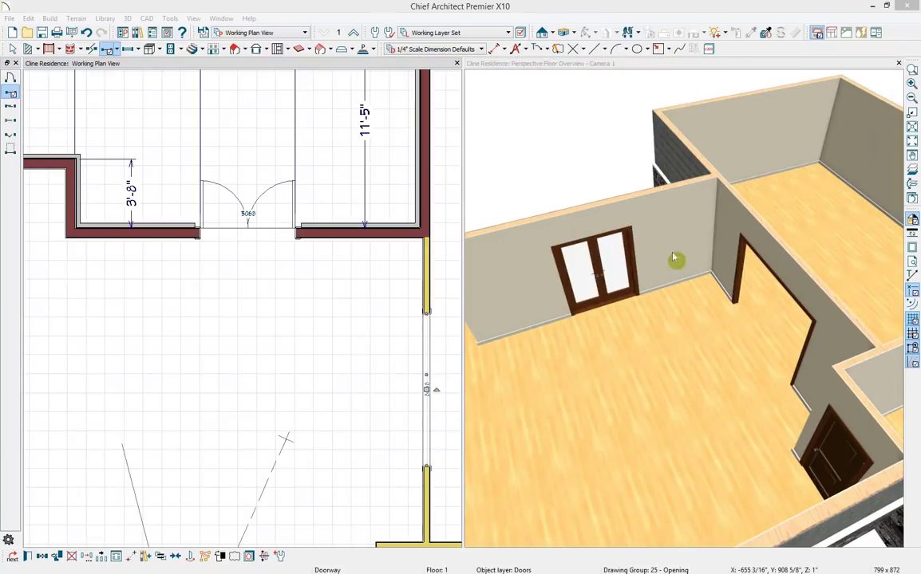
left_click(507, 74)
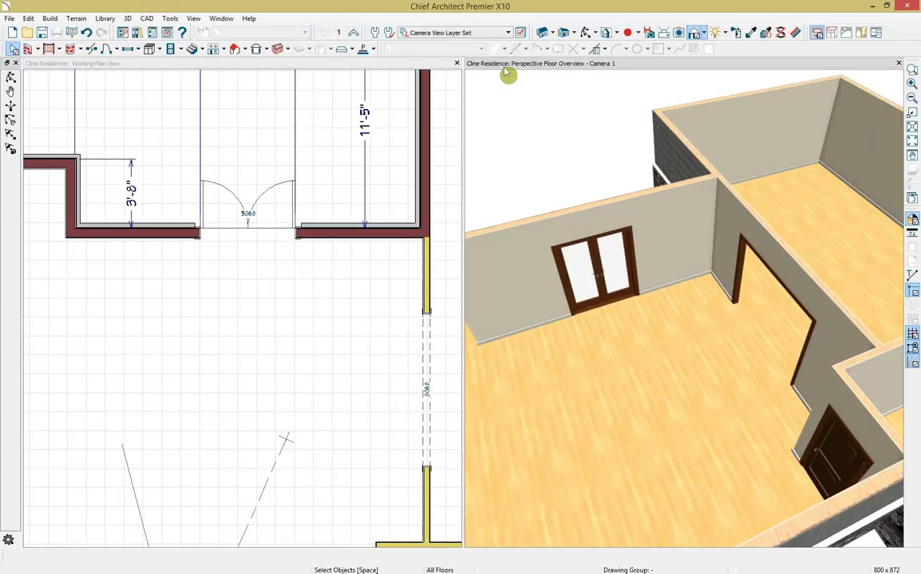
left_click(129, 50)
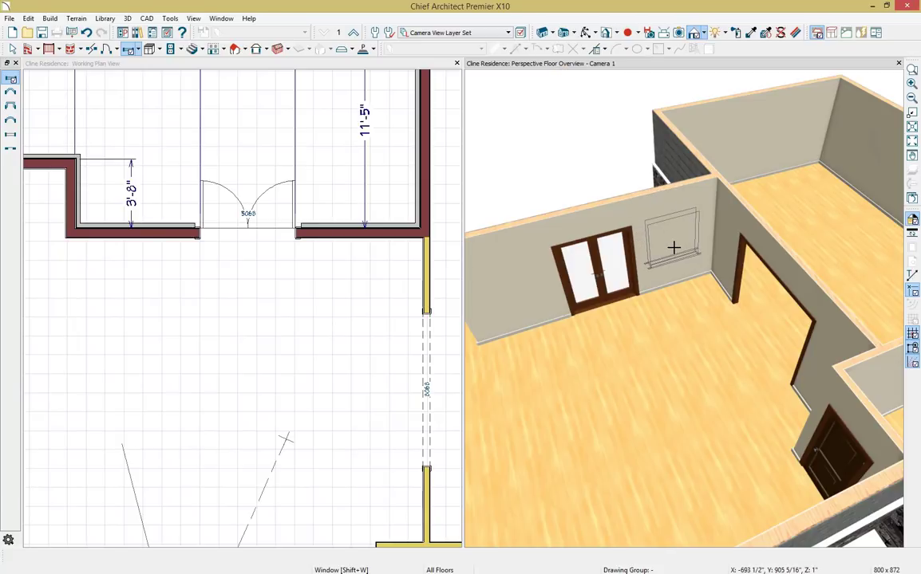
left_click(675, 247)
scroll(671, 250, "up", 5)
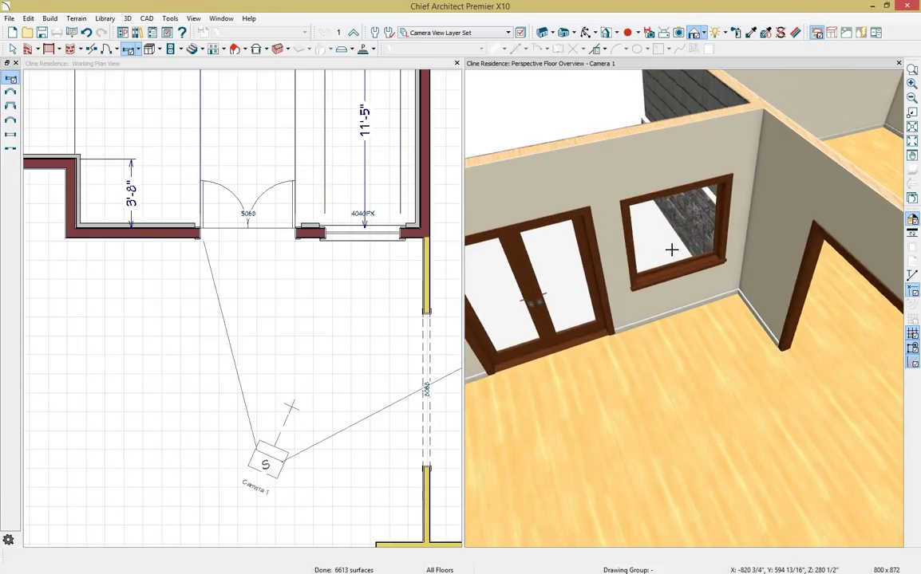
In the new window's specification, set the window type to Double Casement and the height to 60".
double_click(671, 259)
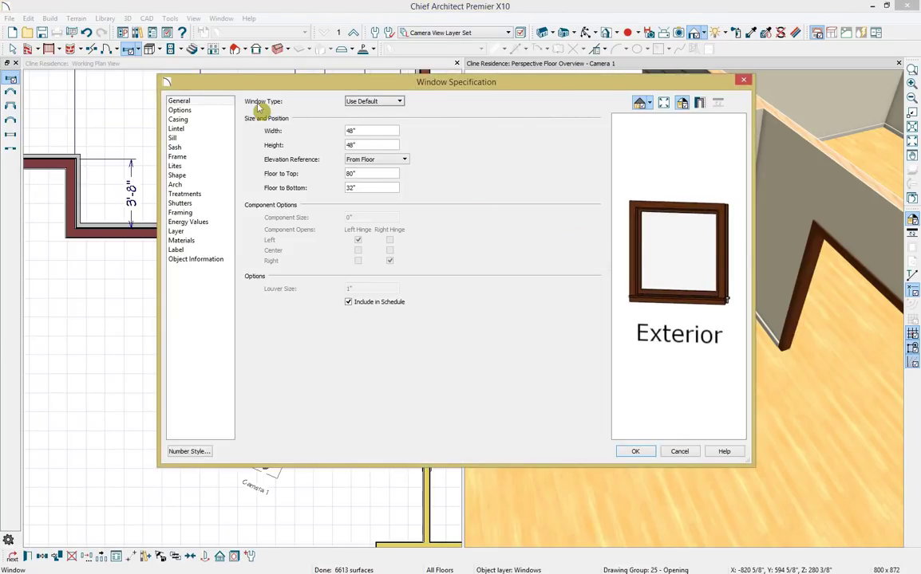
left_click(363, 101)
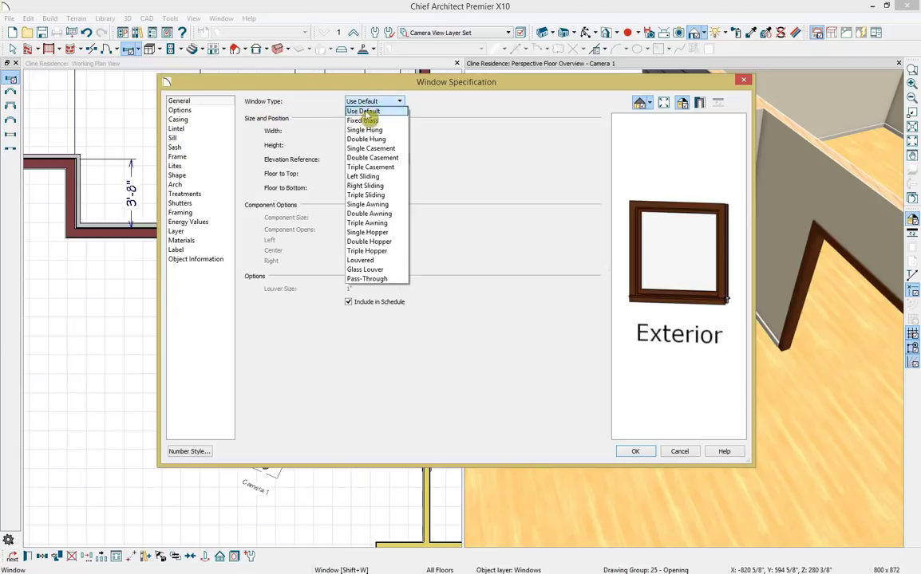
left_click(389, 157)
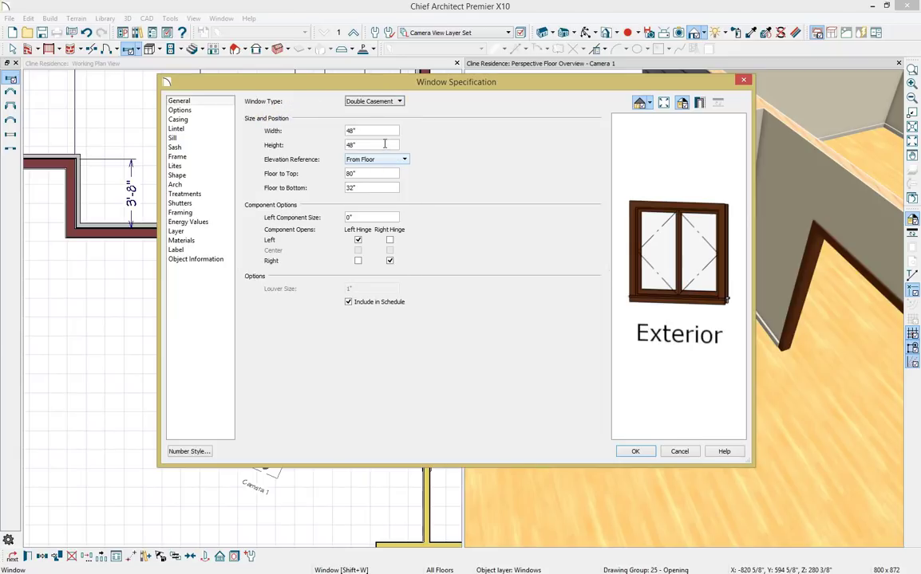
left_click_drag(385, 144, 292, 156)
key("Tab")
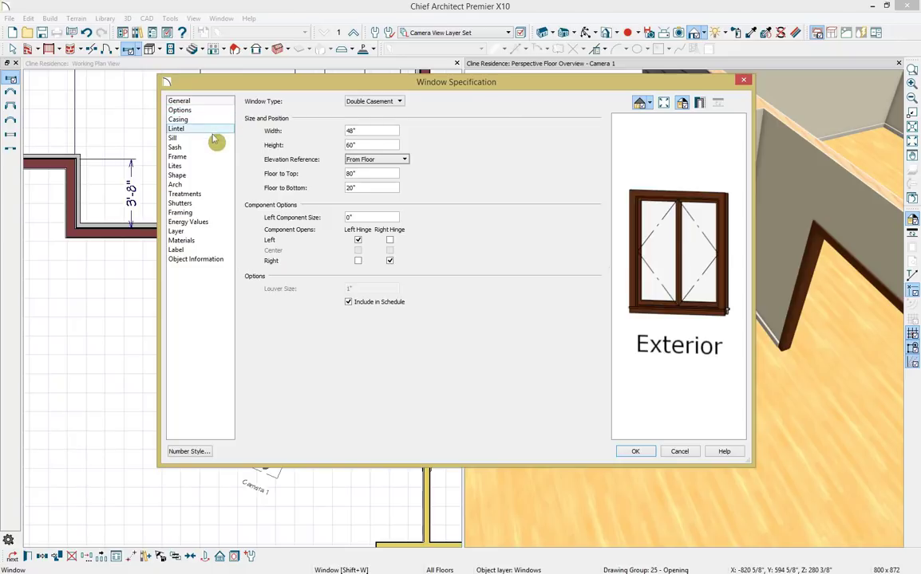
Set the new window's lites to 2 across and 3 vertical in its specification and apply the changes.
left_click(213, 168)
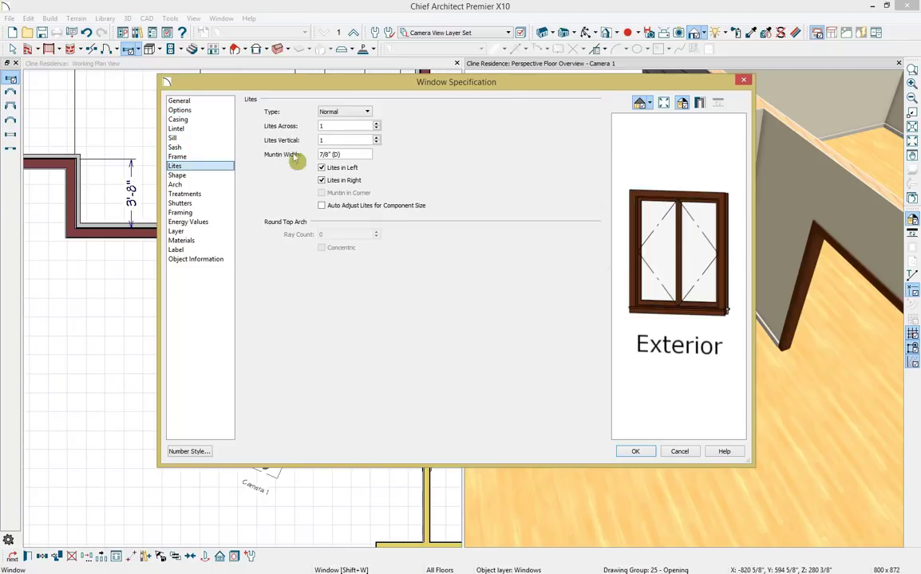
left_click(375, 124)
left_click(376, 137)
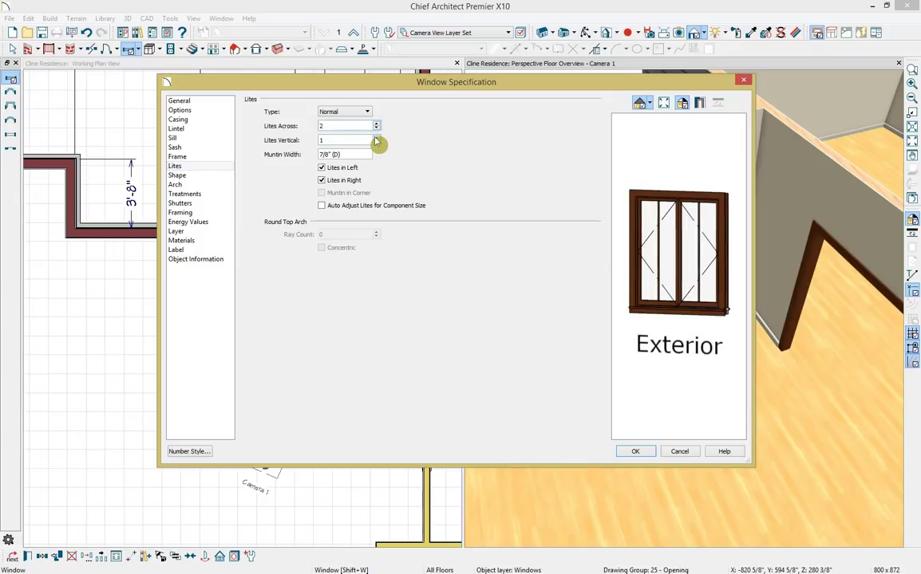
left_click(376, 137)
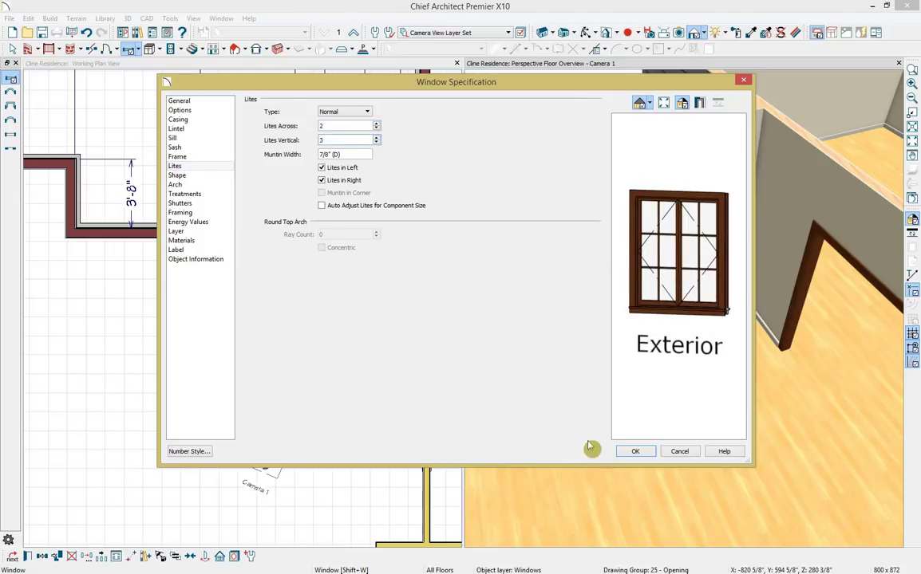
left_click(636, 452)
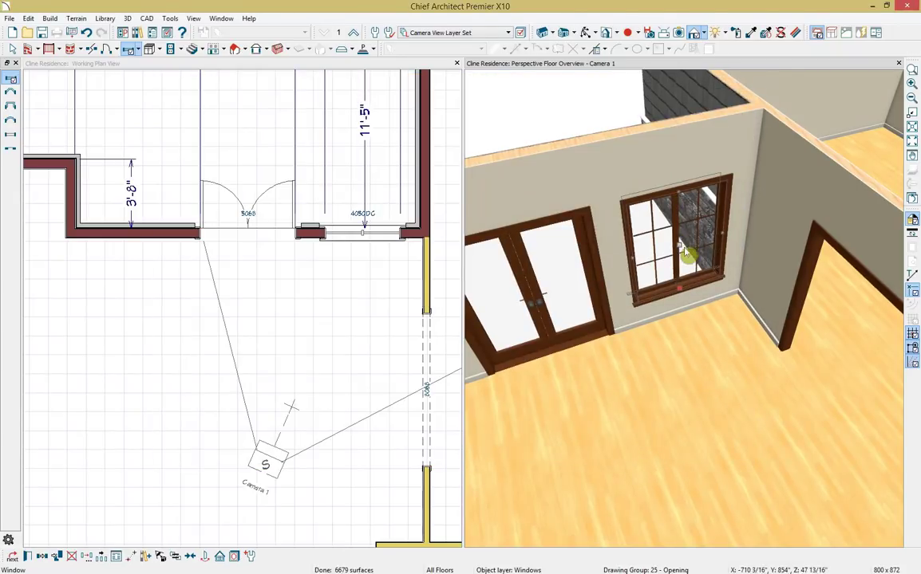
Create a mirrored copy of the double casement window on the other side of the double glass door by reflecting it about the door.
scroll(683, 240, "down", 5)
scroll(683, 252, "down", 2)
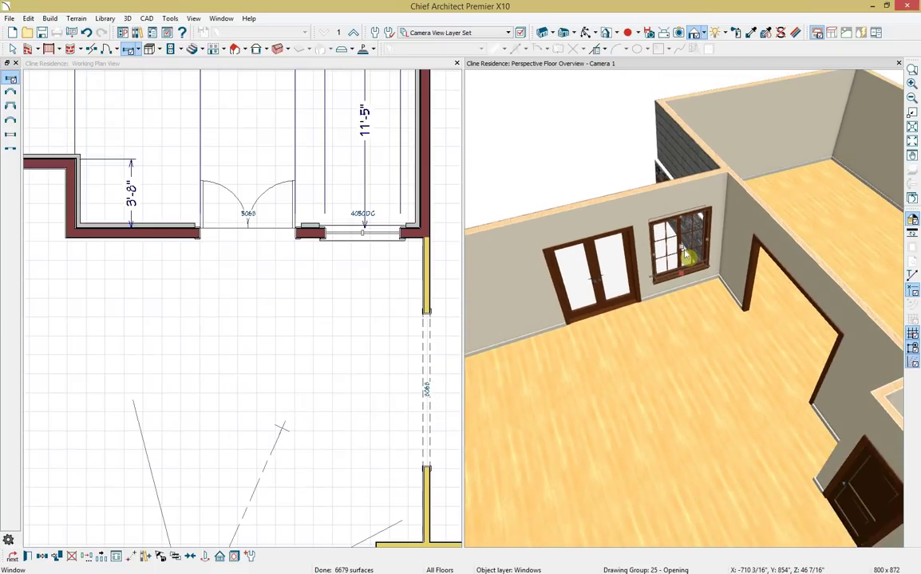
middle_click_drag(582, 186, 730, 169)
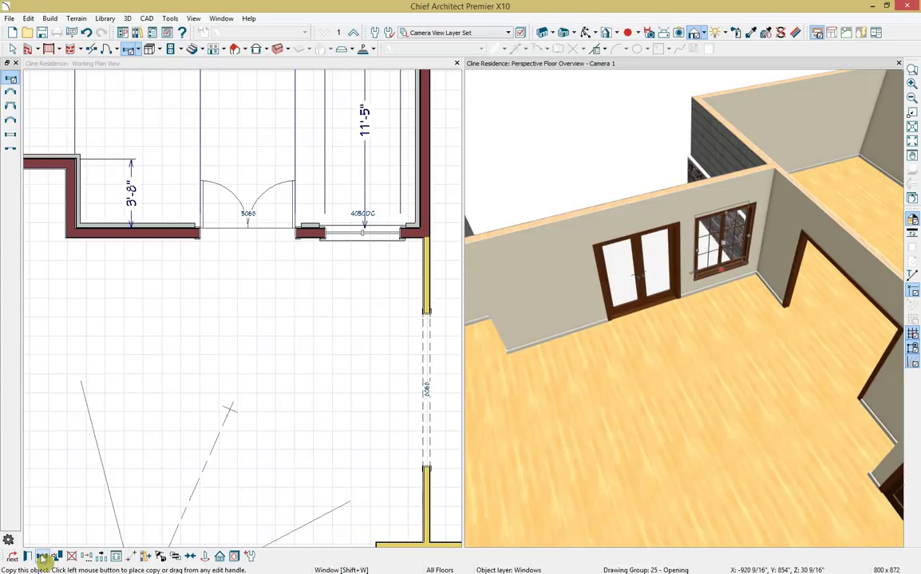
left_click(43, 556)
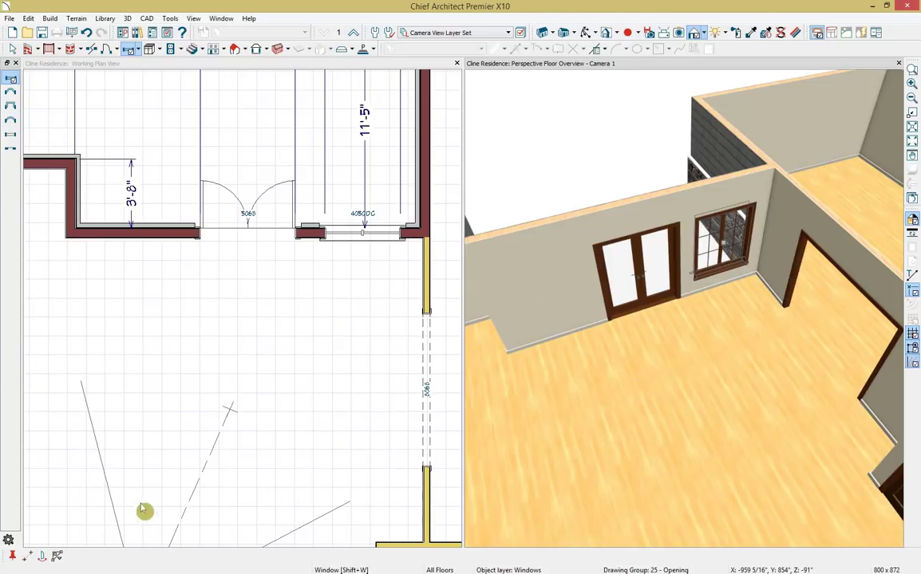
left_click(46, 556)
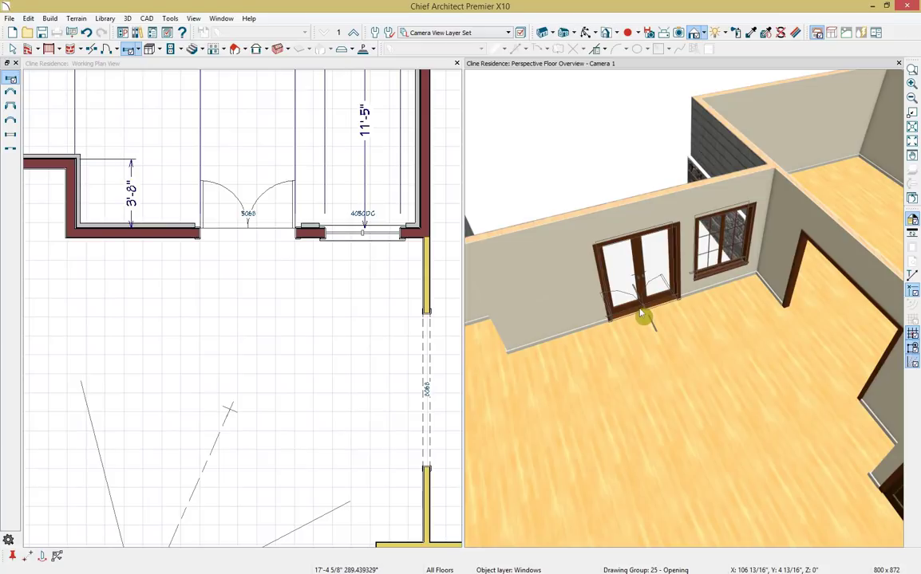
left_click(640, 313)
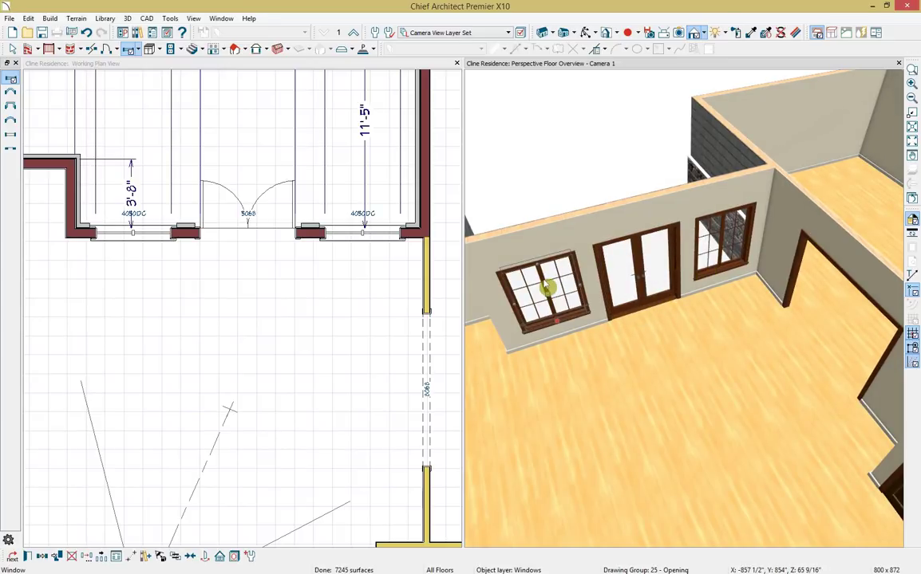
Copy the double casement window onto the far exterior wall of the adjoining room beyond the wide doorway.
scroll(545, 289, "down", 5)
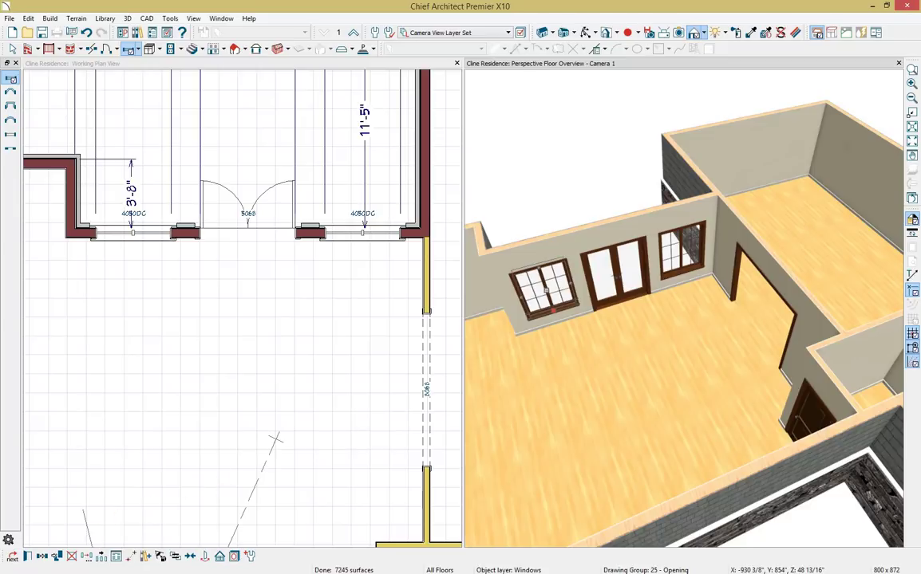
left_click(44, 558)
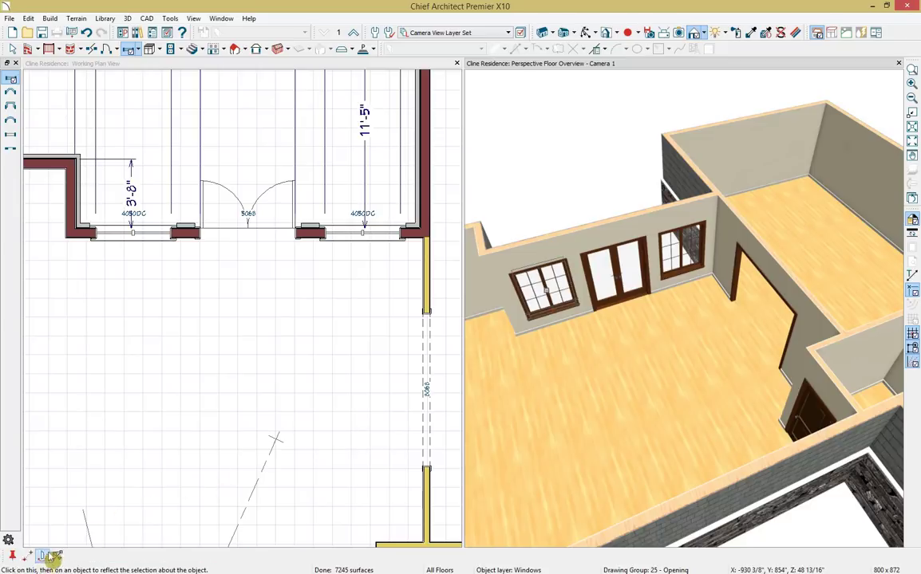
left_click(784, 162)
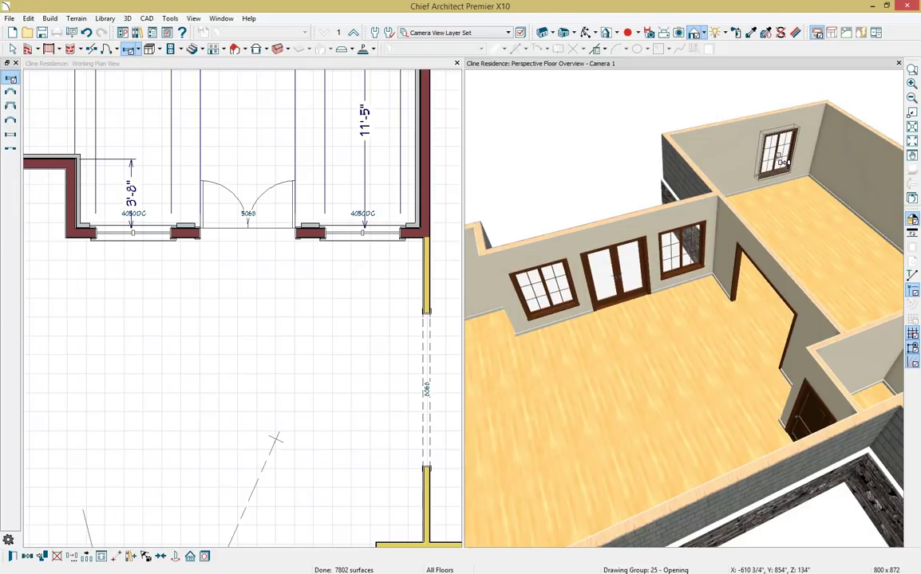
Center the copied window on the adjoining room's far exterior wall in the plan view.
middle_click_drag(448, 150, 58, 300)
left_click(74, 281)
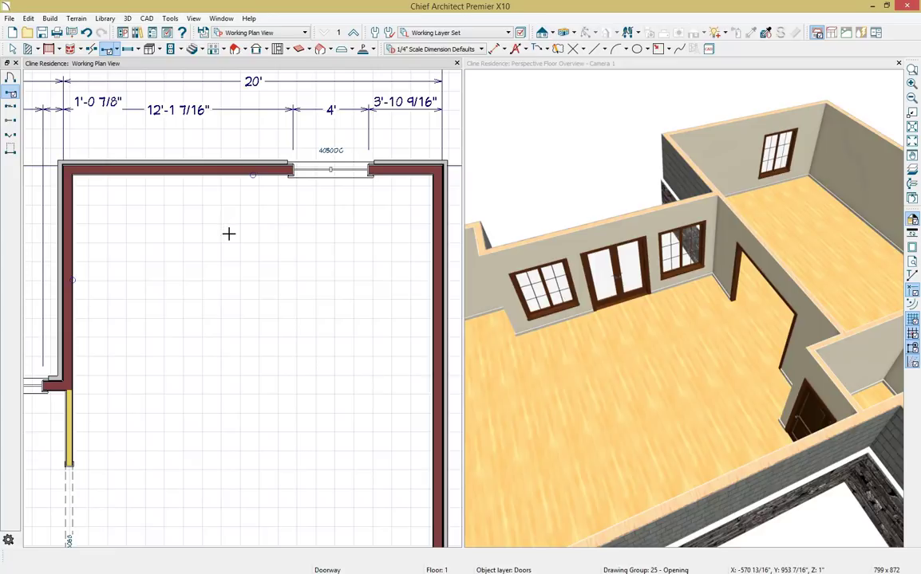
key("space")
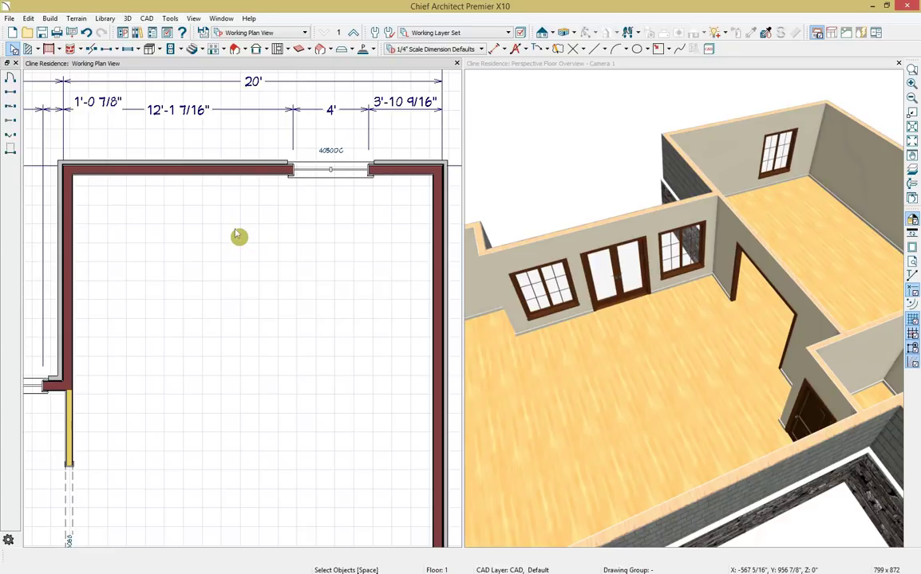
left_click(320, 178)
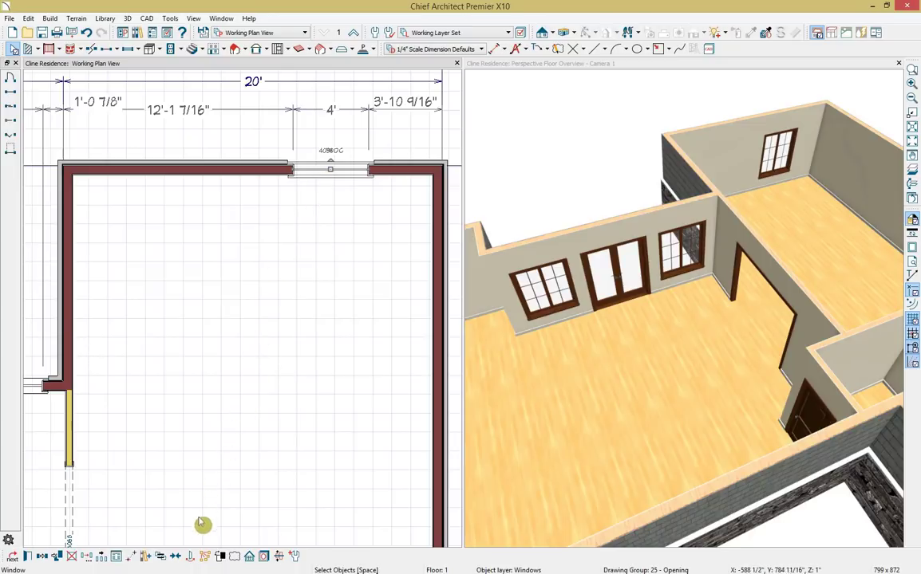
left_click(175, 557)
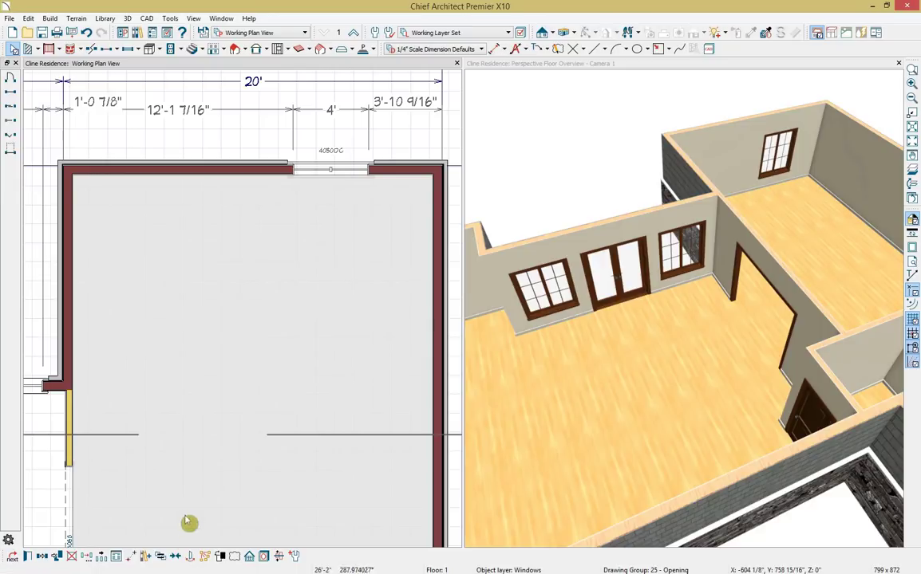
left_click(252, 247)
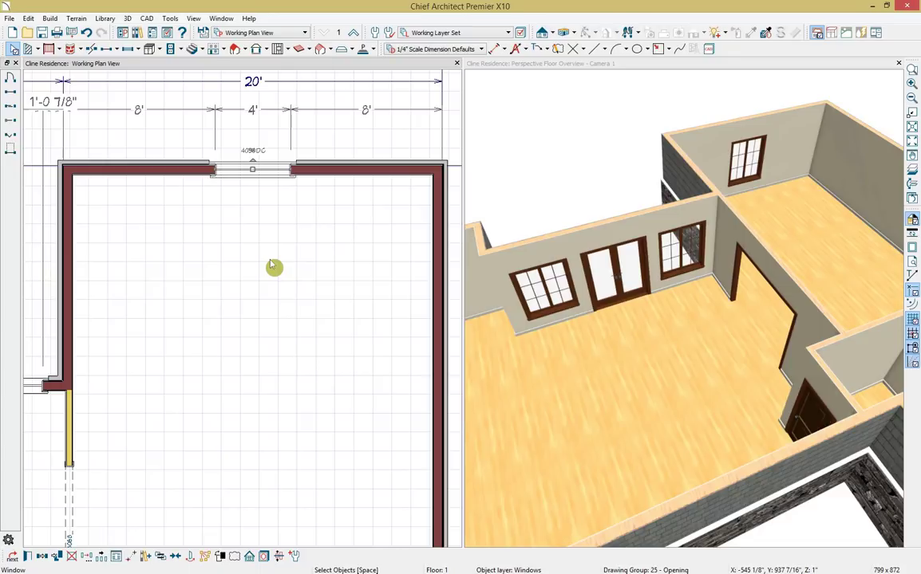
Turn off the display of the "Dimensions, Automatic" and "Dimensions, Manual" layers in the Working Layer Set.
scroll(274, 266, "down", 4)
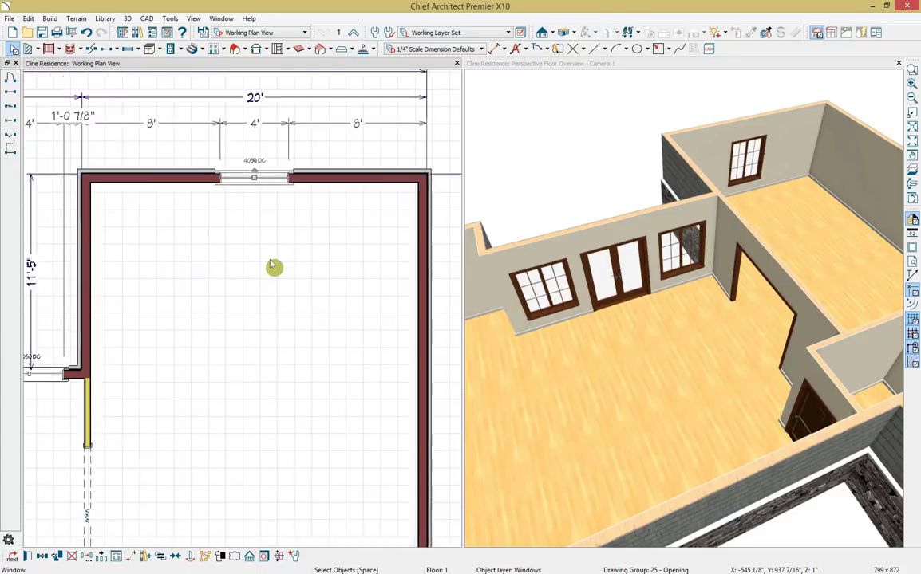
middle_click_drag(270, 264, 314, 272)
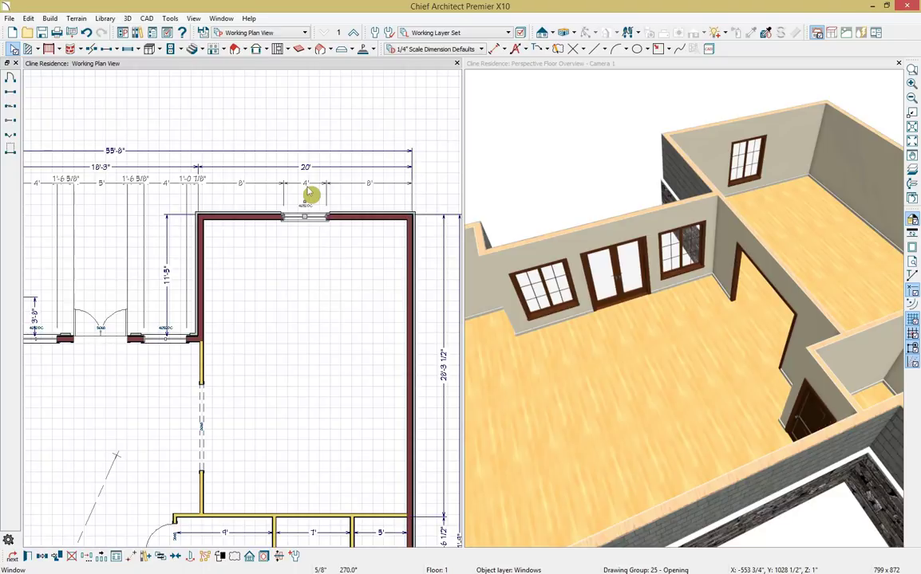
scroll(317, 192, "down", 3)
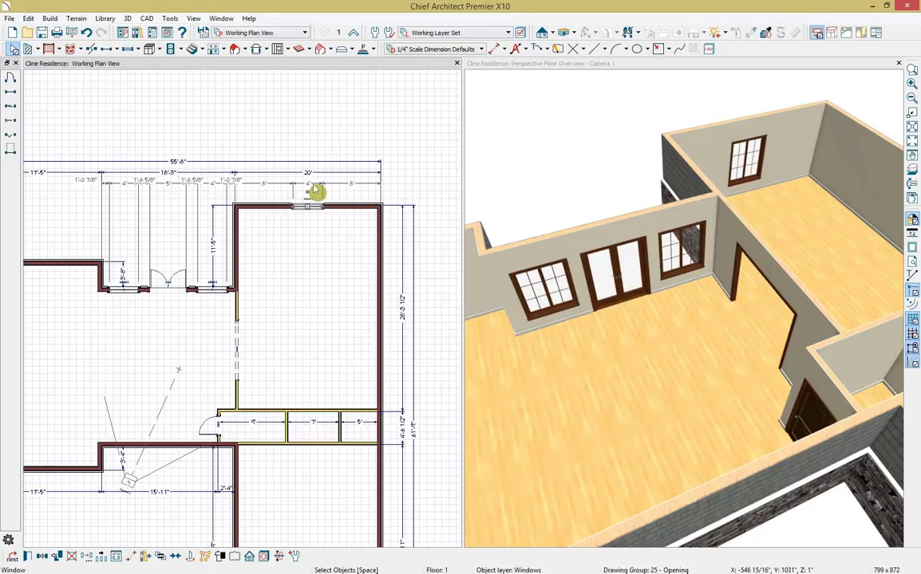
scroll(316, 191, "down", 1)
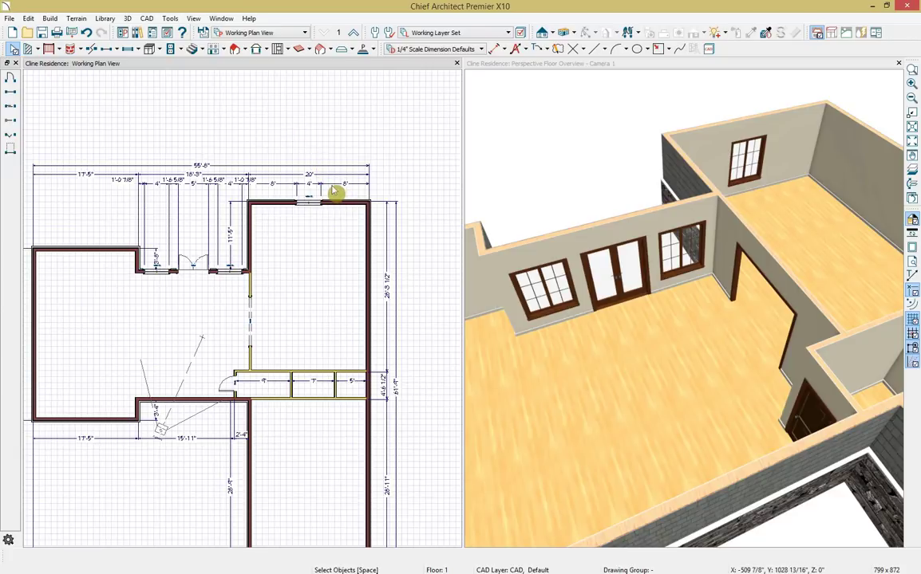
left_click(192, 18)
mouse_move(172, 24)
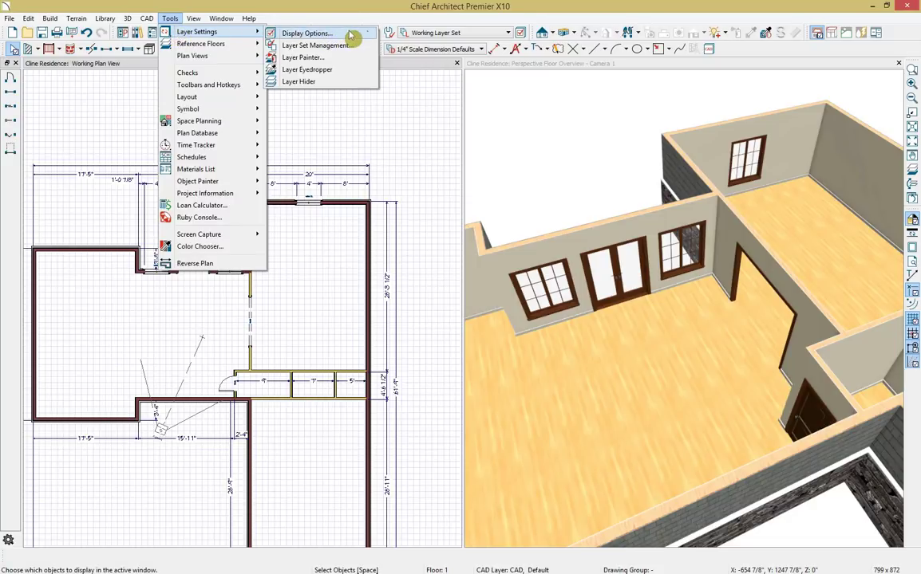
left_click(522, 34)
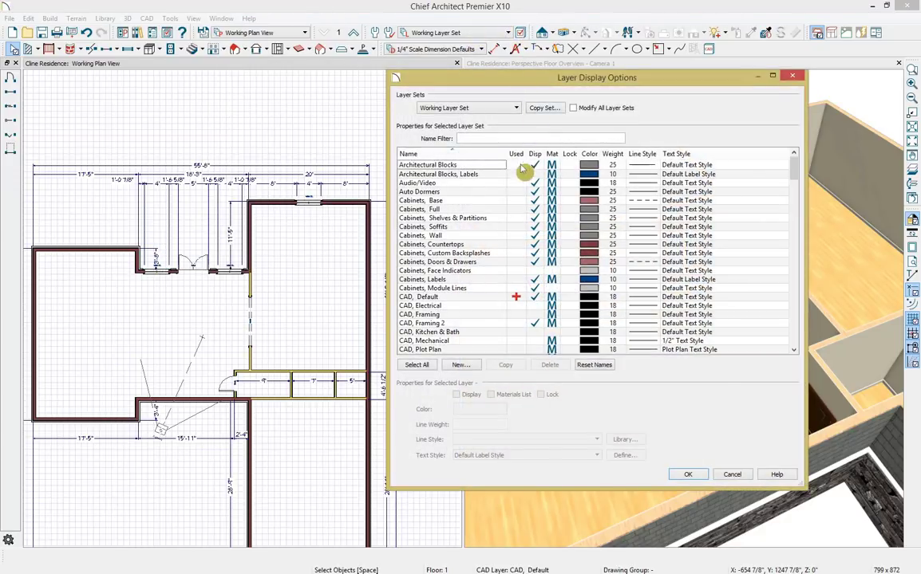
left_click(460, 156)
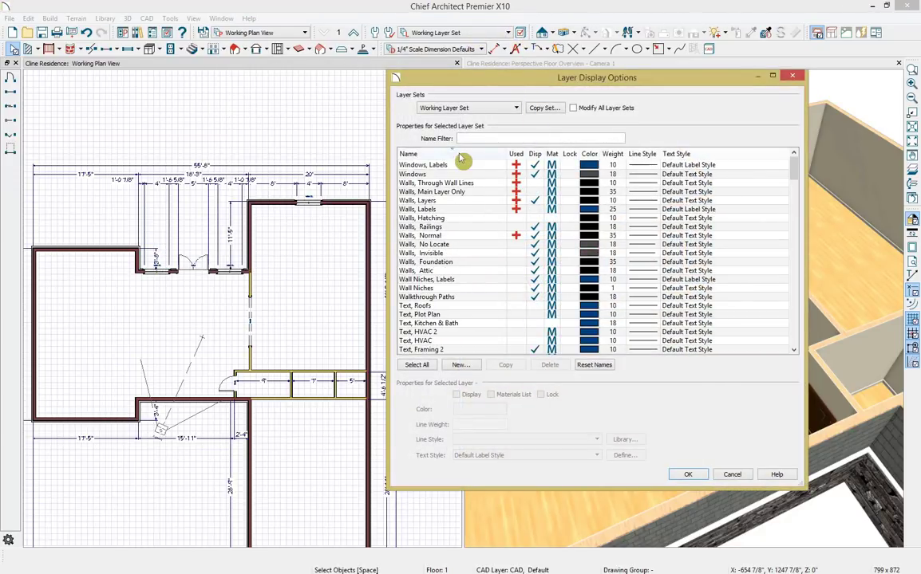
left_click(461, 156)
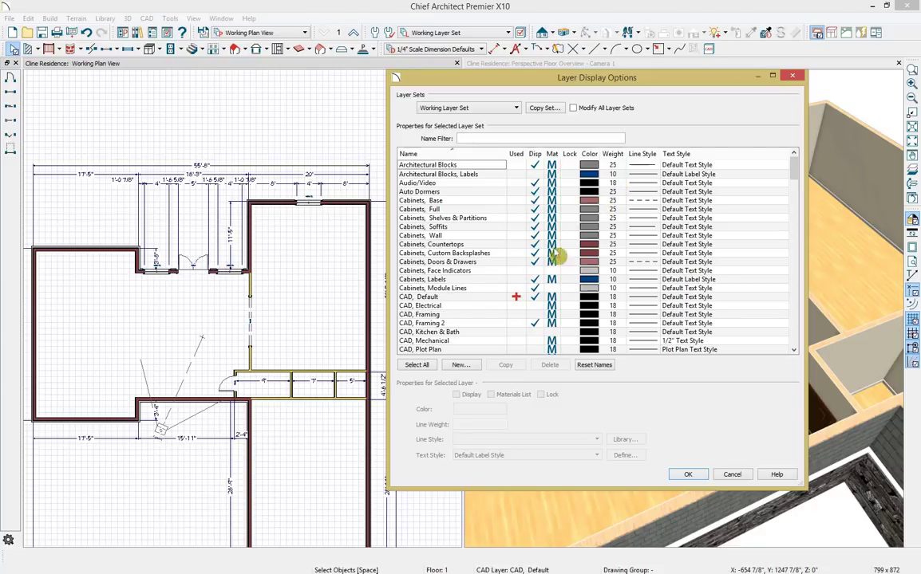
scroll(477, 295, "down", 4)
scroll(476, 295, "down", 5)
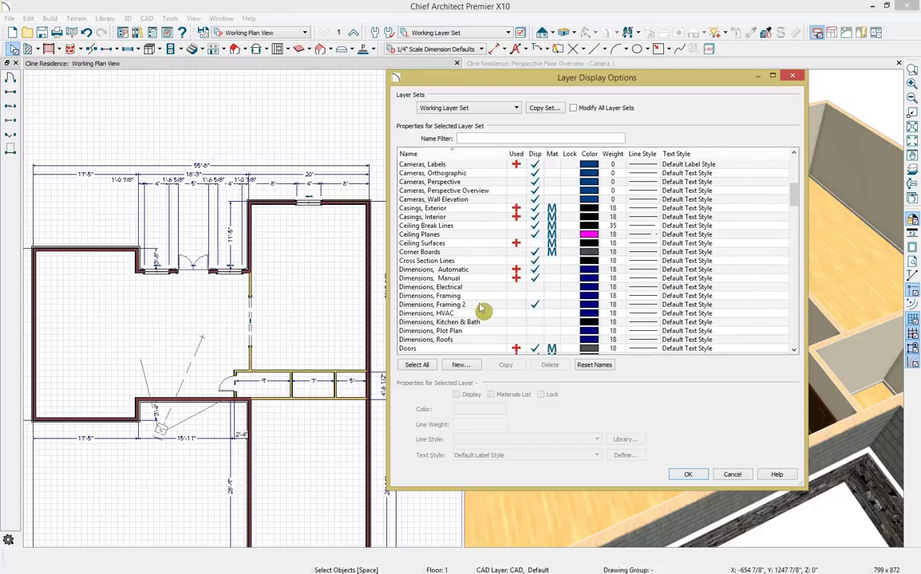
left_click(520, 270)
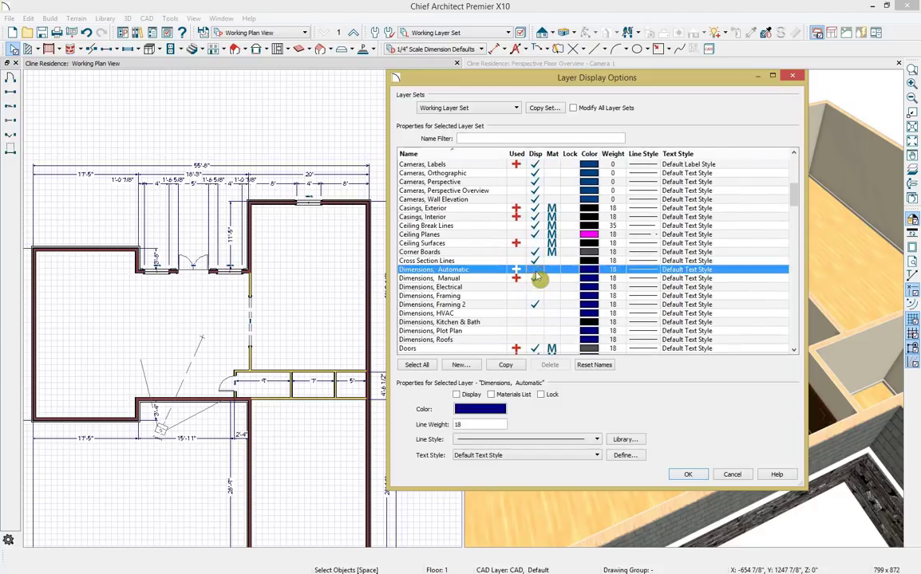
left_click(537, 279)
left_click(535, 279)
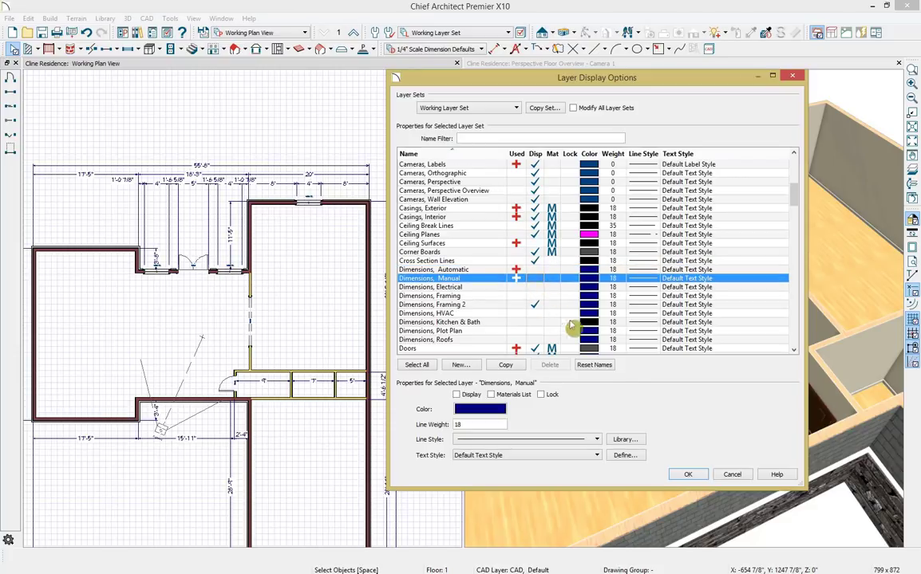
left_click(688, 474)
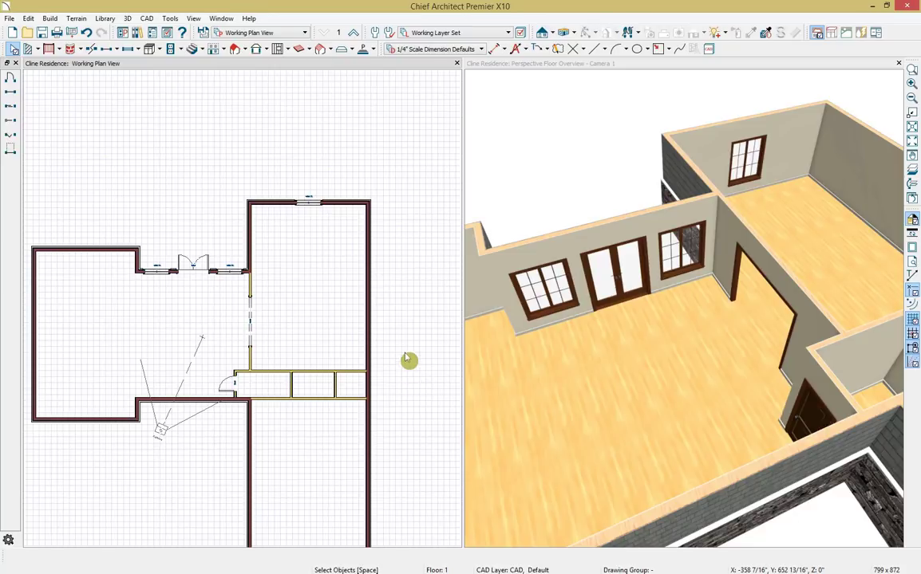
Set the room type of the small room behind the hinged interior door to Laundry.
middle_click_drag(699, 290, 548, 281)
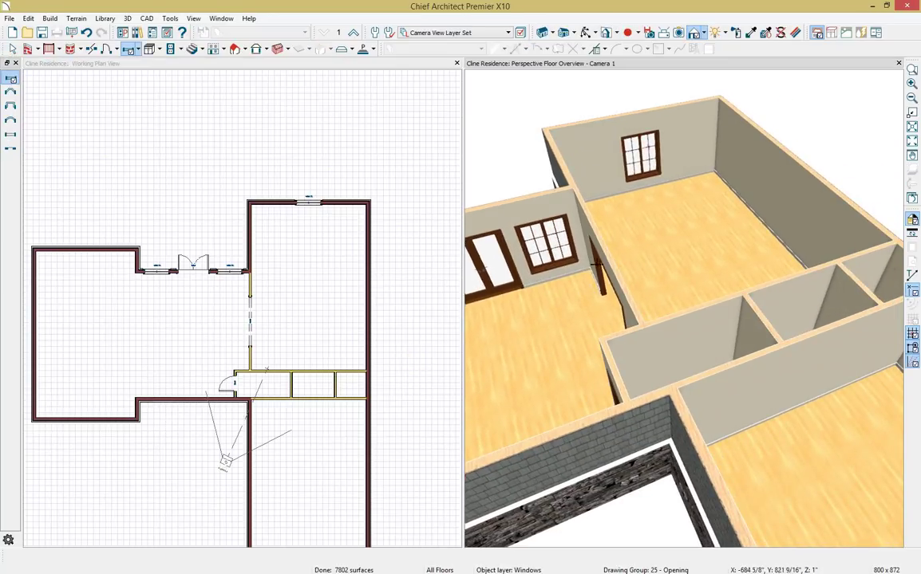
left_click(585, 35)
left_click_drag(649, 214, 746, 366)
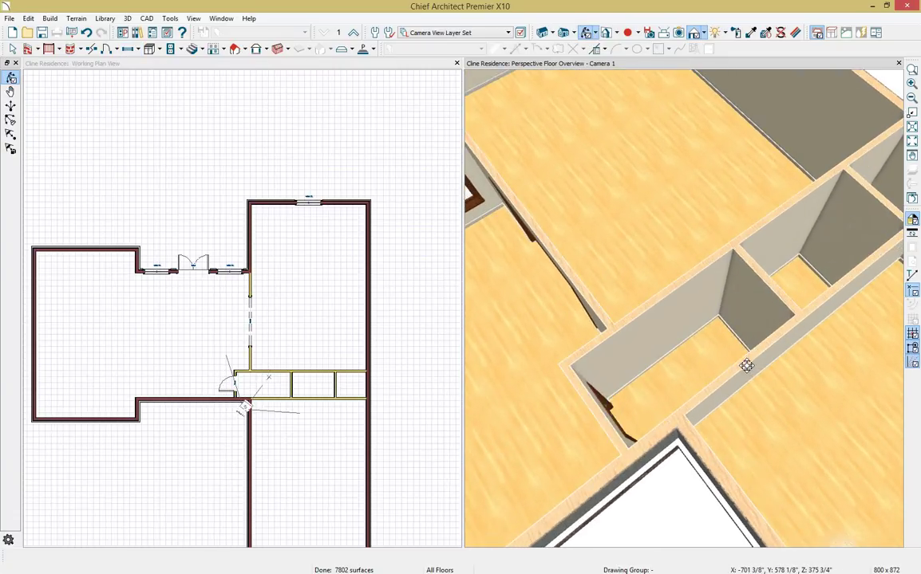
key("Escape")
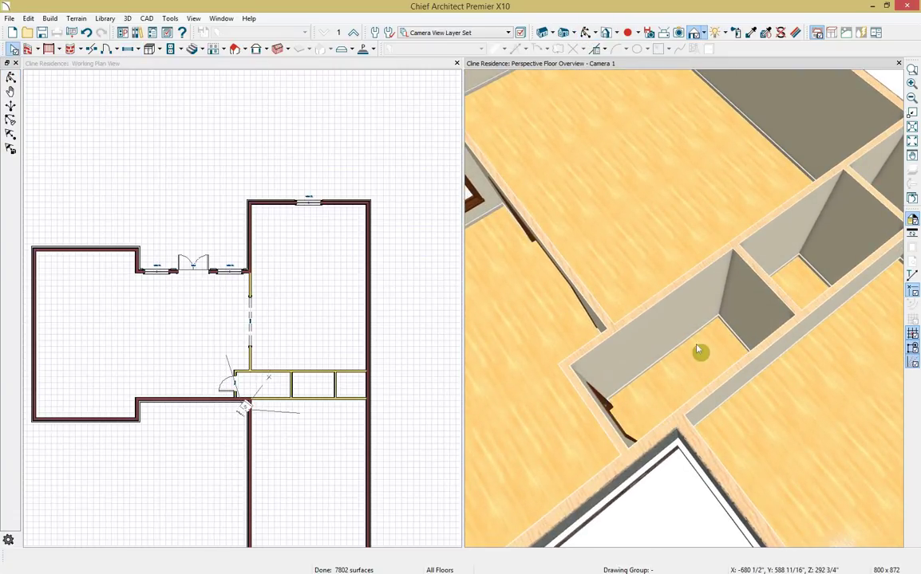
left_click(696, 352)
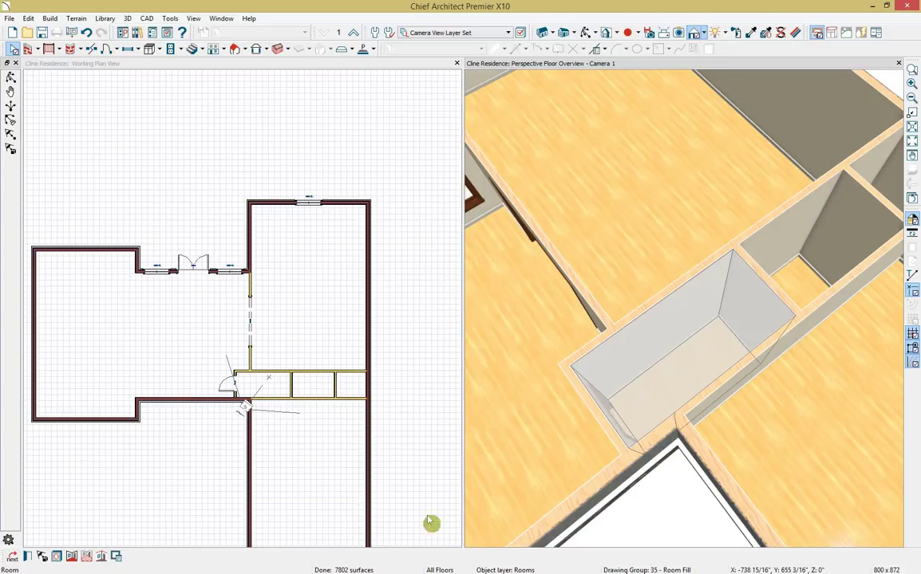
left_click(29, 559)
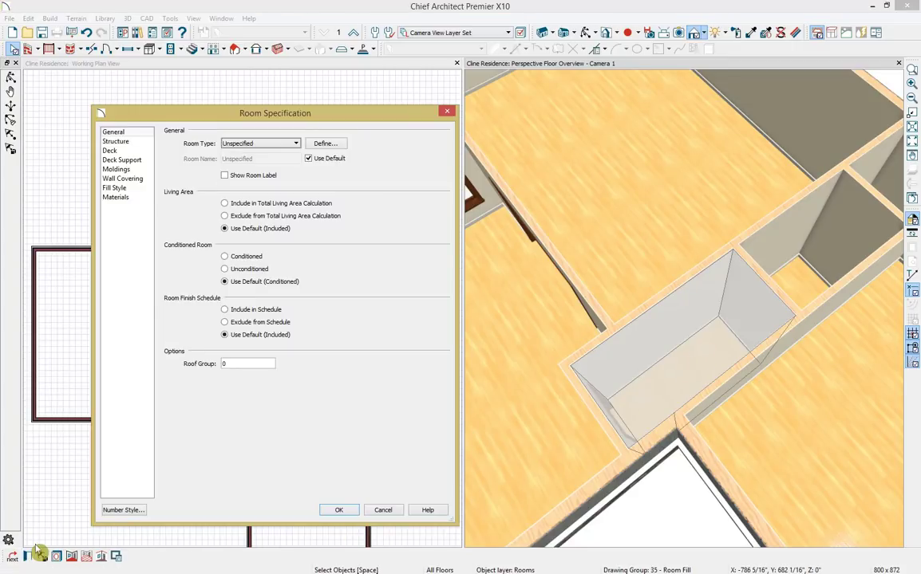
left_click(237, 145)
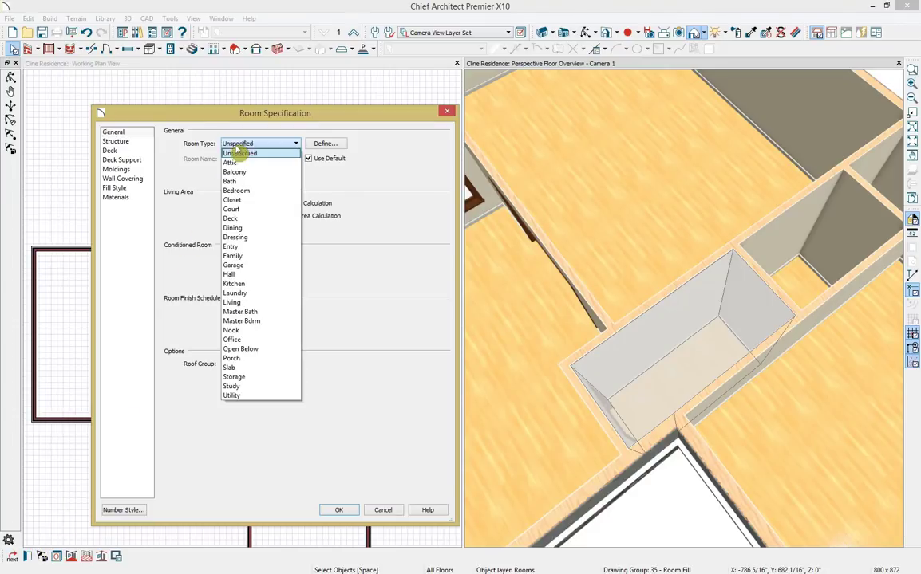
left_click(246, 294)
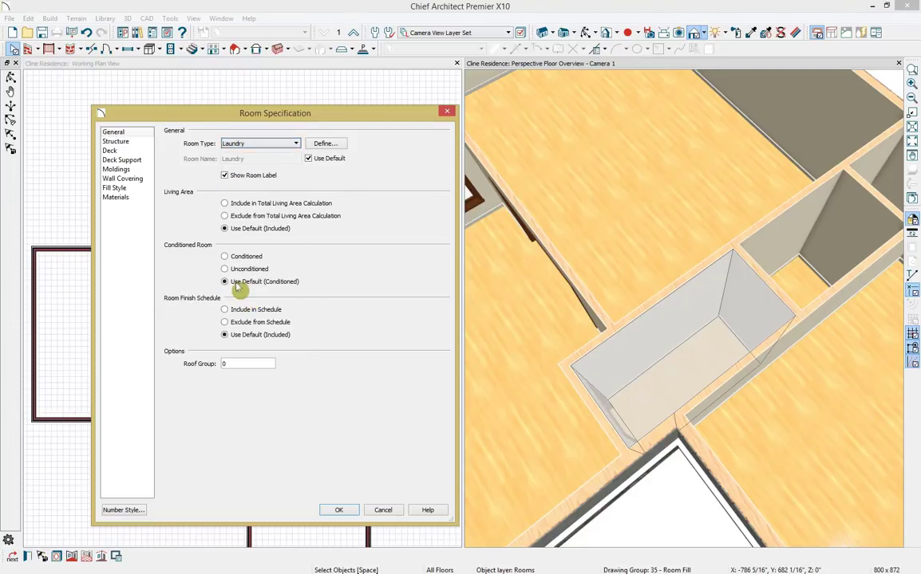
Review the laundry room's structure, deck, molding, wall covering, fill style and material settings, and apply the room specification.
left_click(138, 144)
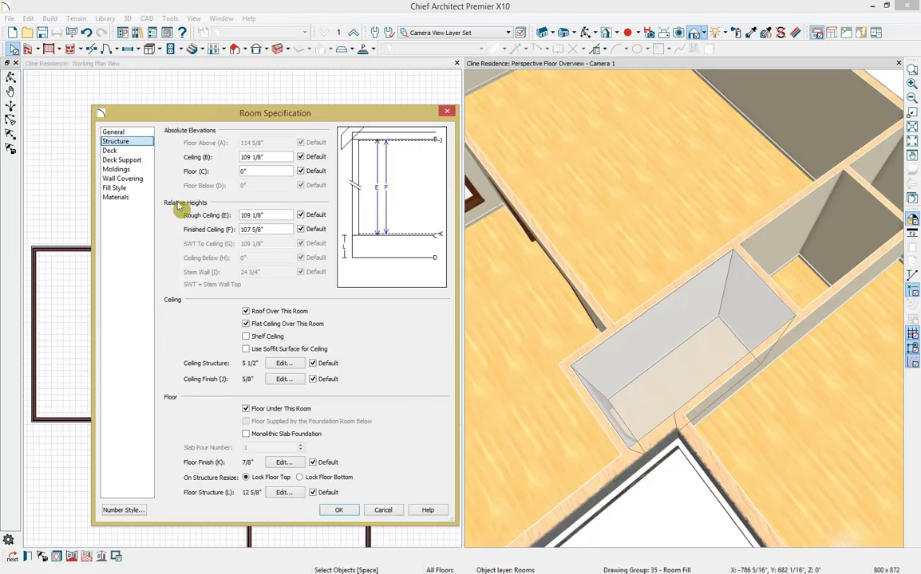
left_click(139, 151)
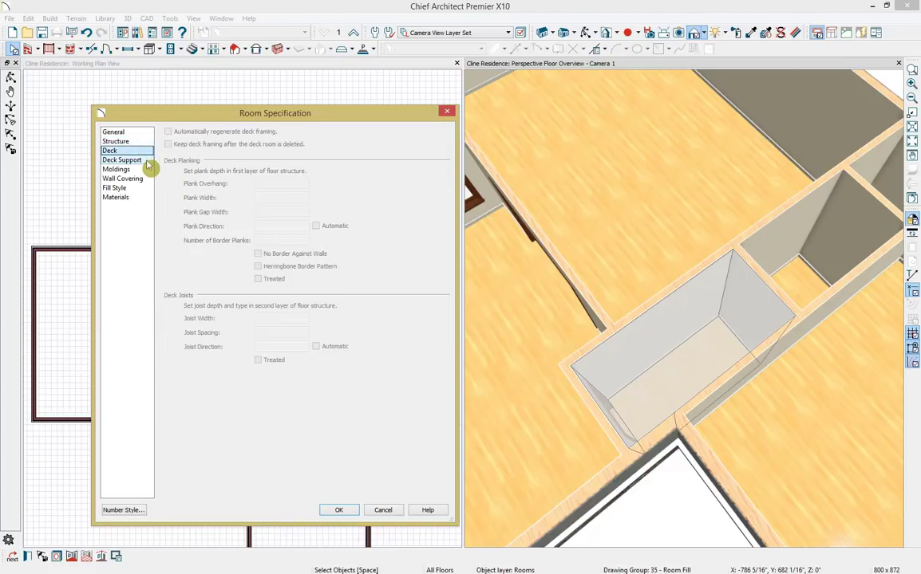
left_click(128, 161)
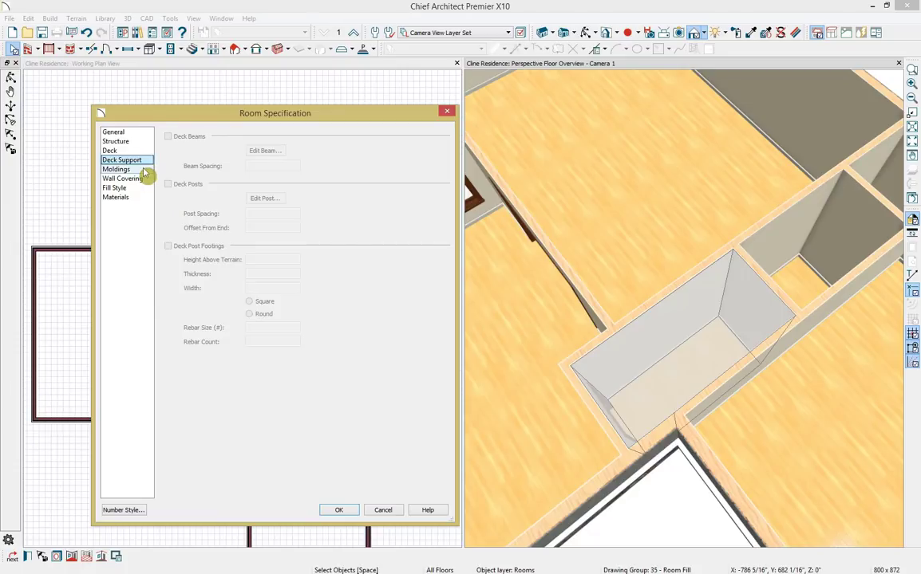
left_click(144, 170)
left_click(135, 188)
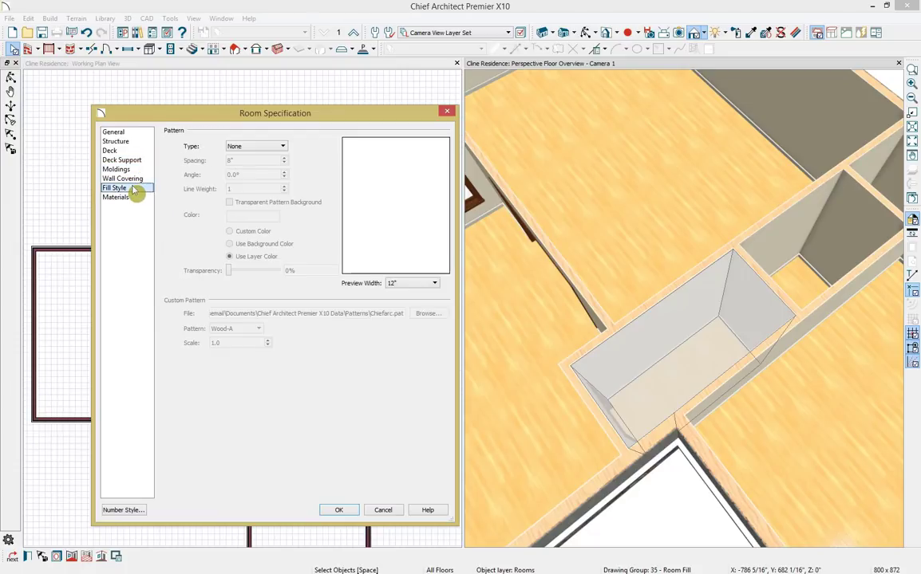
left_click(127, 179)
left_click(128, 190)
left_click(127, 198)
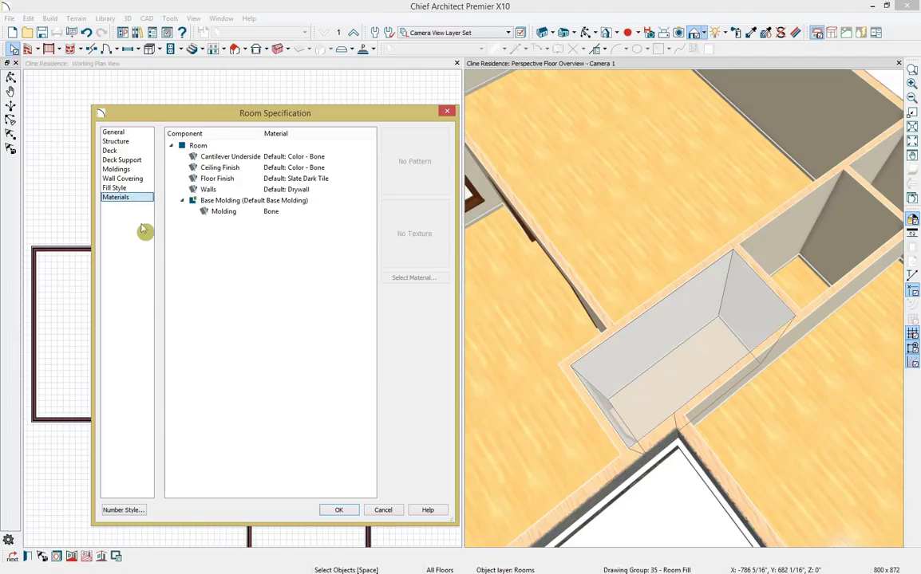
left_click(353, 511)
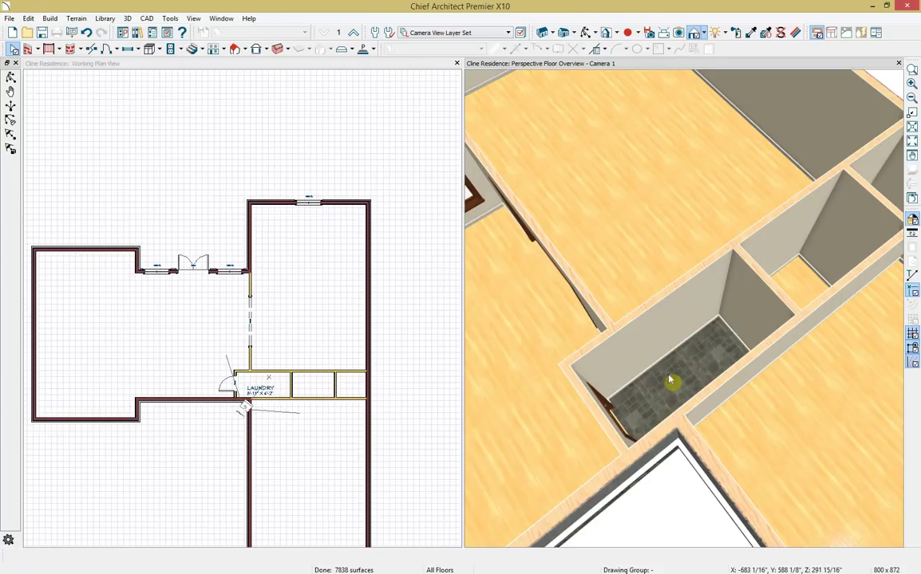
Set the room type of the large room next to the laundry's exterior side to Garage.
scroll(685, 385, "down", 2)
middle_click_drag(744, 400, 476, 260)
double_click(636, 344)
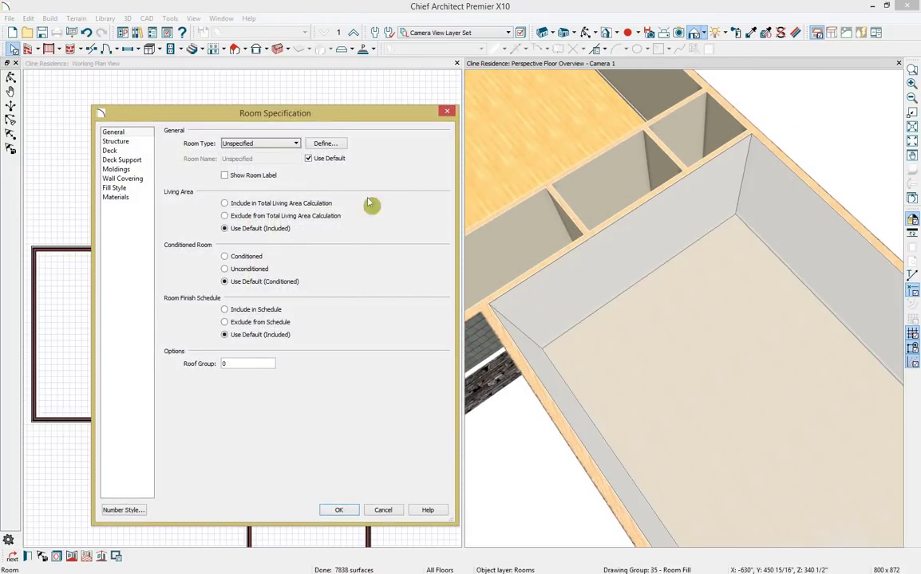
left_click(263, 144)
left_click(240, 244)
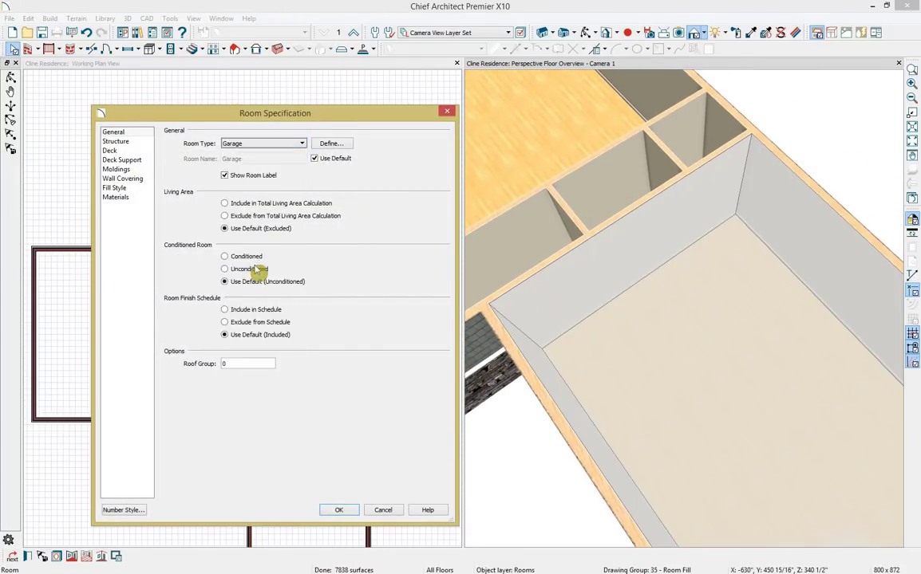
left_click(345, 514)
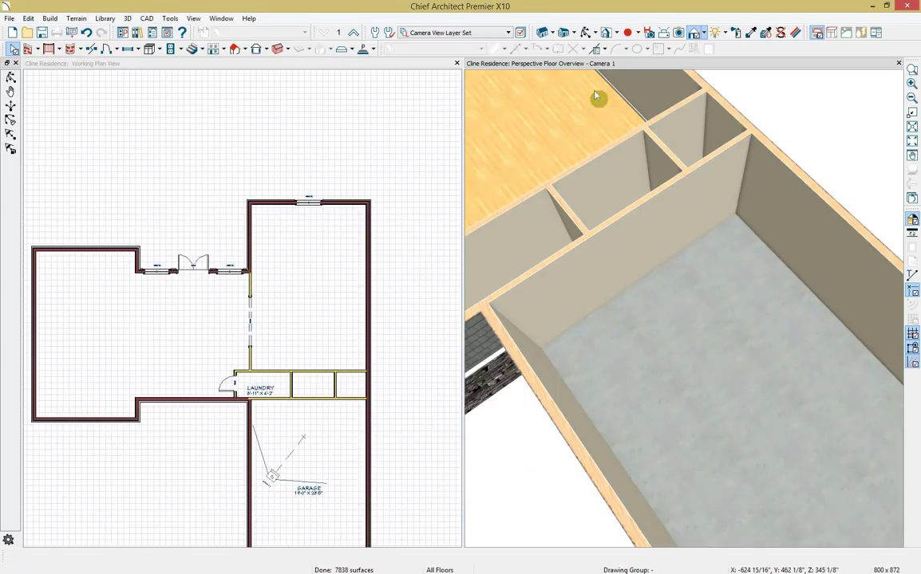
Build a foundation of walls with footings, derived from the 1st floor plan, keeping the default dimensions.
left_click(588, 36)
left_click_drag(584, 369, 724, 259)
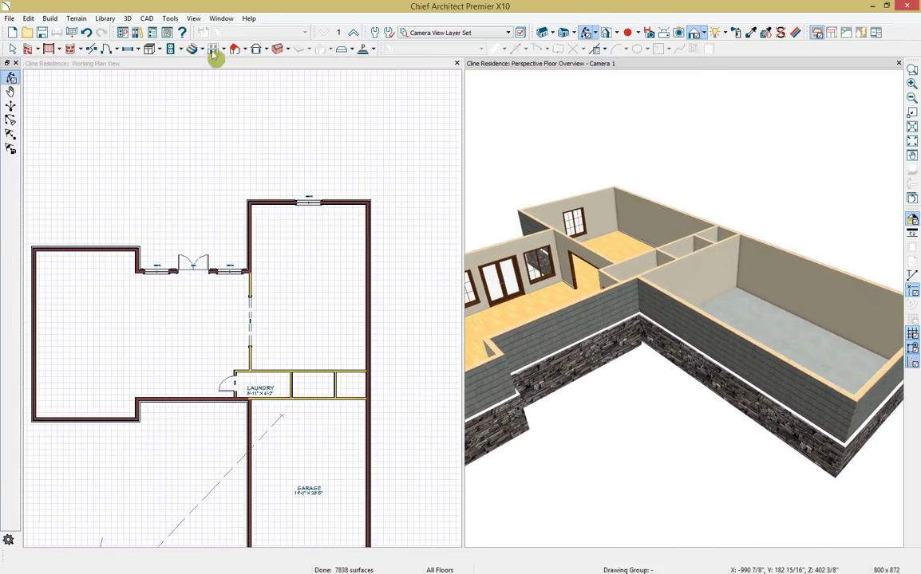
left_click(50, 20)
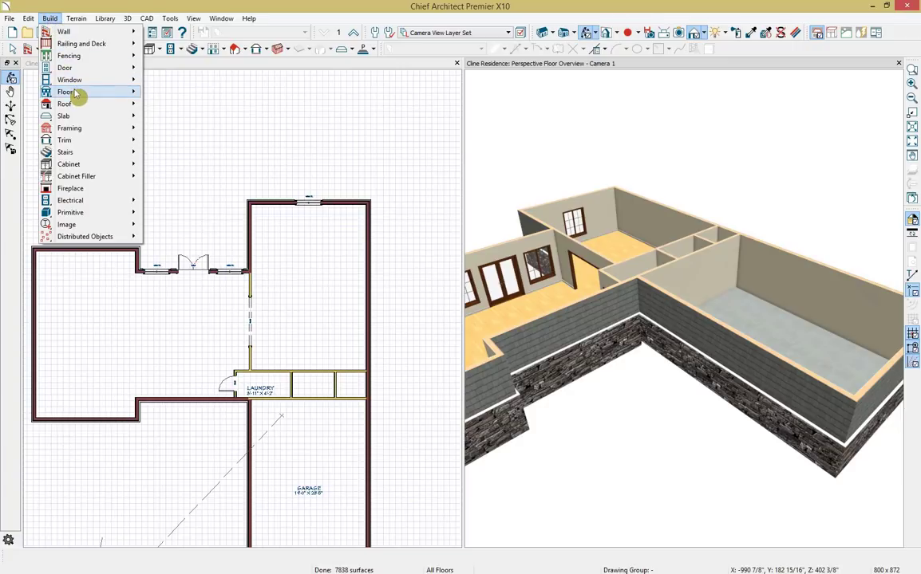
mouse_move(98, 95)
left_click(169, 158)
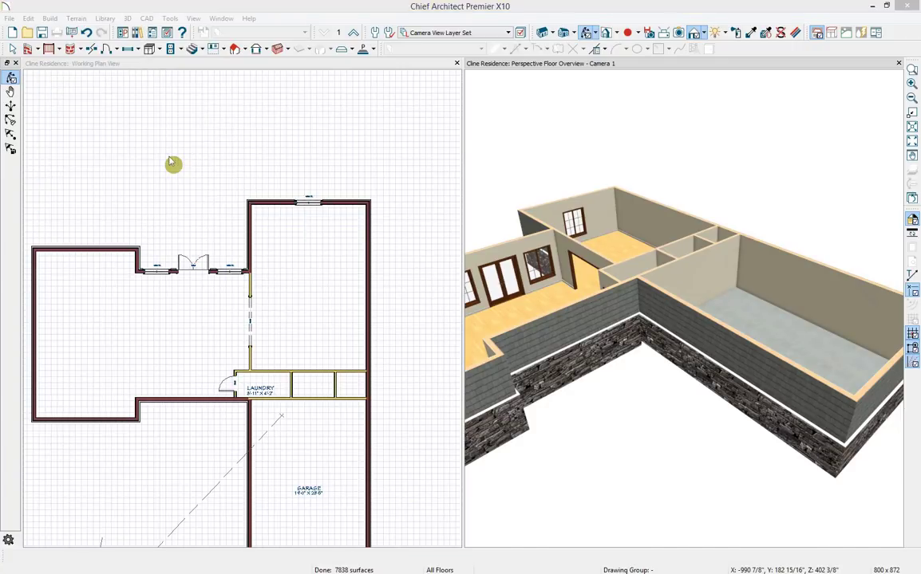
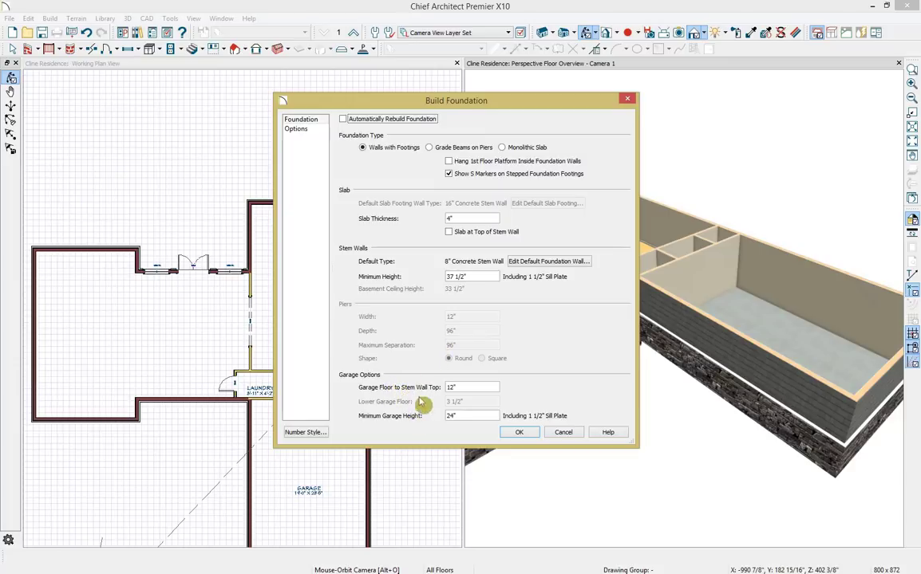
left_click(512, 435)
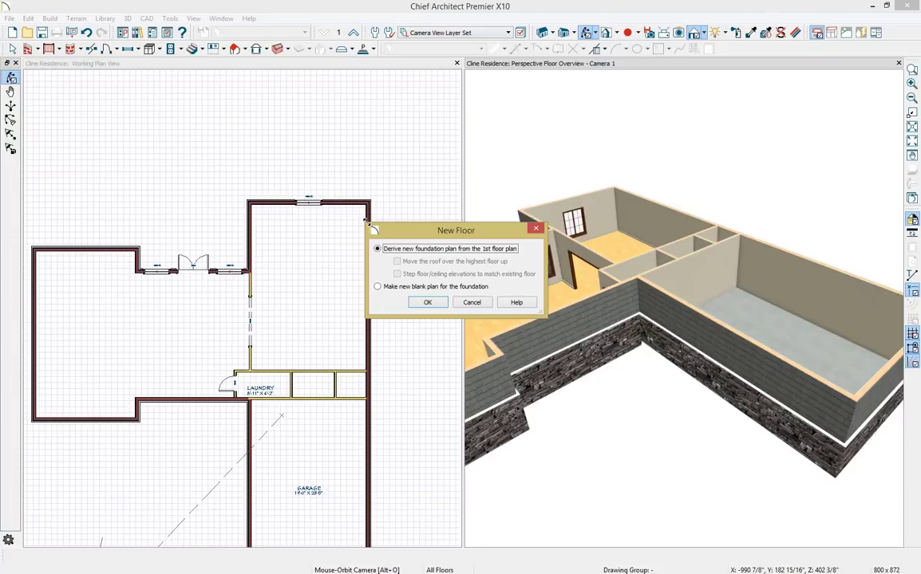
left_click(422, 302)
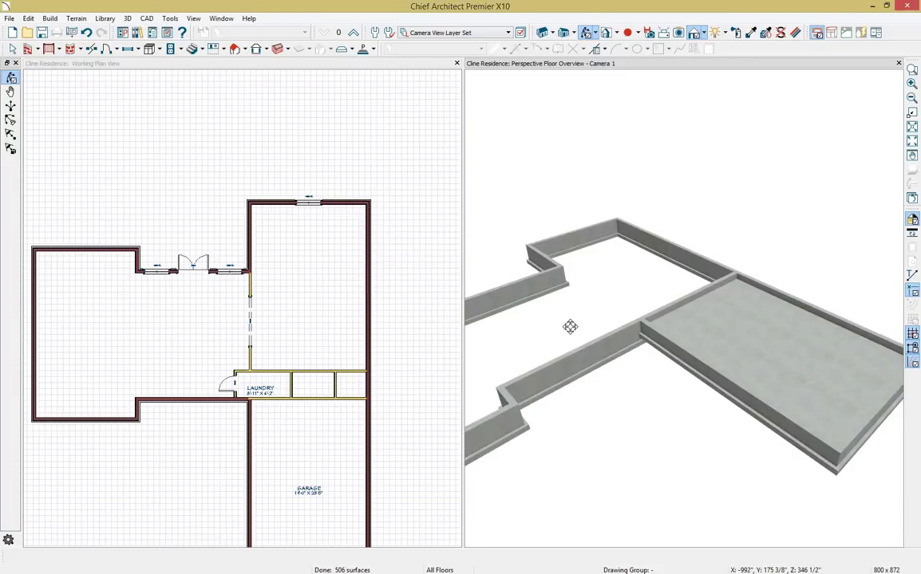
left_click_drag(570, 327, 551, 346)
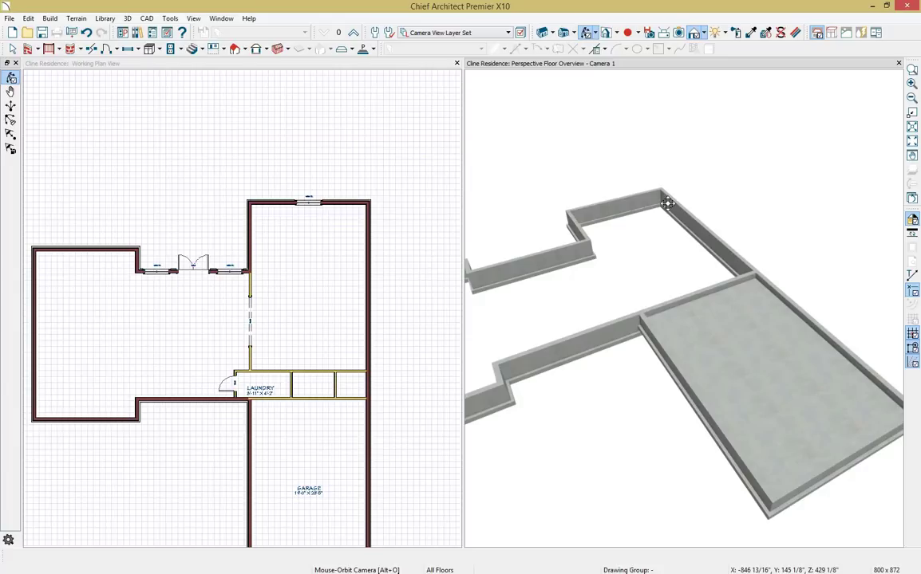
Close the camera view and build a 2nd floor derived from the 1st floor plan, accepting the Floor 2 defaults.
left_click(900, 64)
scroll(757, 187, "down", 5)
middle_click_drag(750, 193, 689, 40)
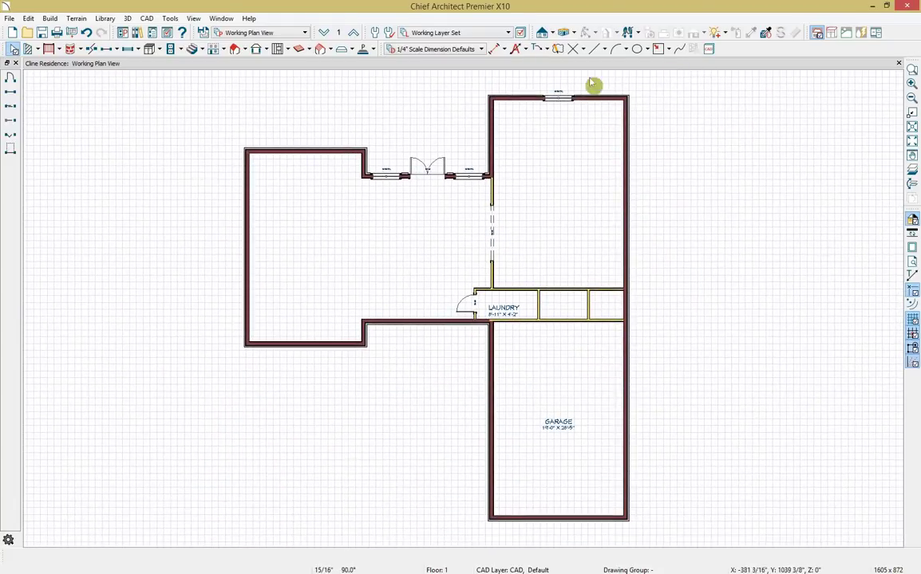
left_click(50, 18)
mouse_move(76, 92)
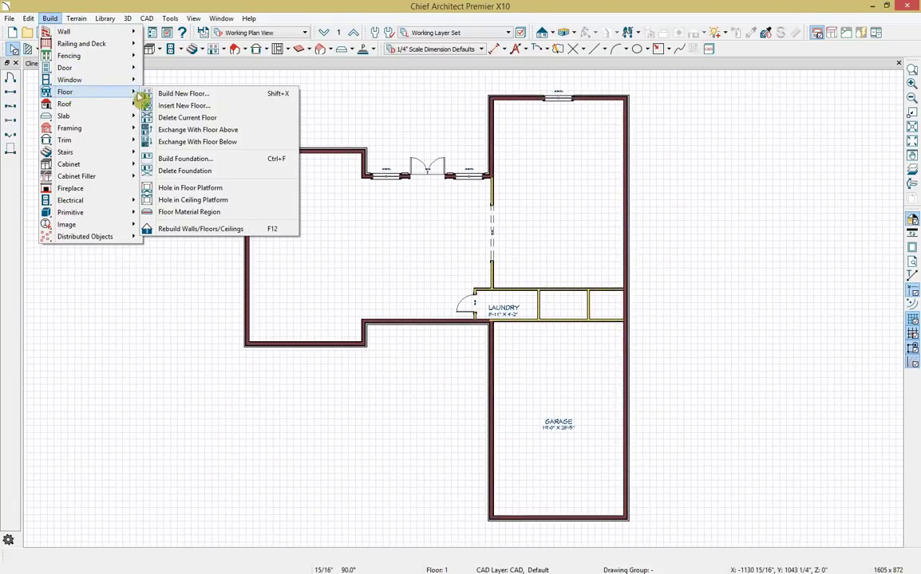
left_click(185, 97)
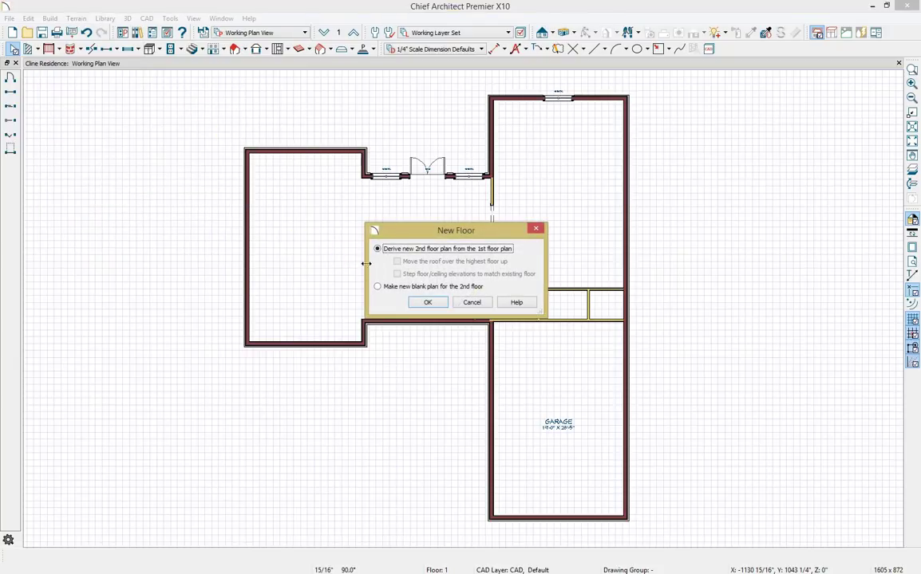
left_click(405, 252)
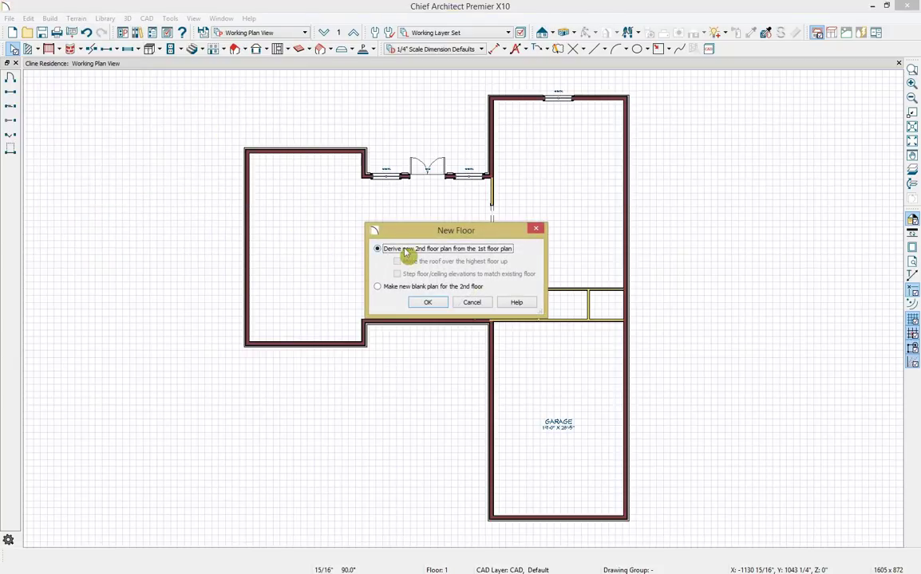
left_click(425, 304)
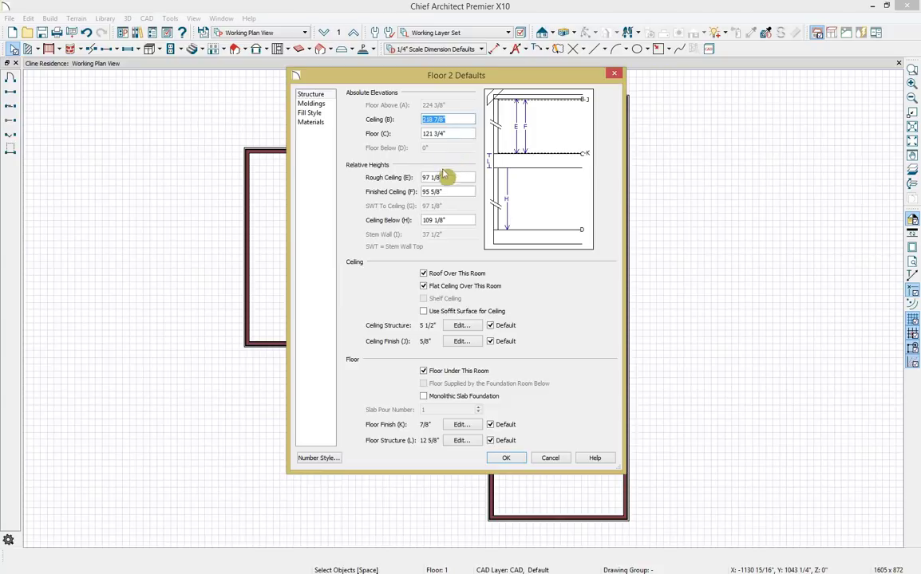
left_click(503, 460)
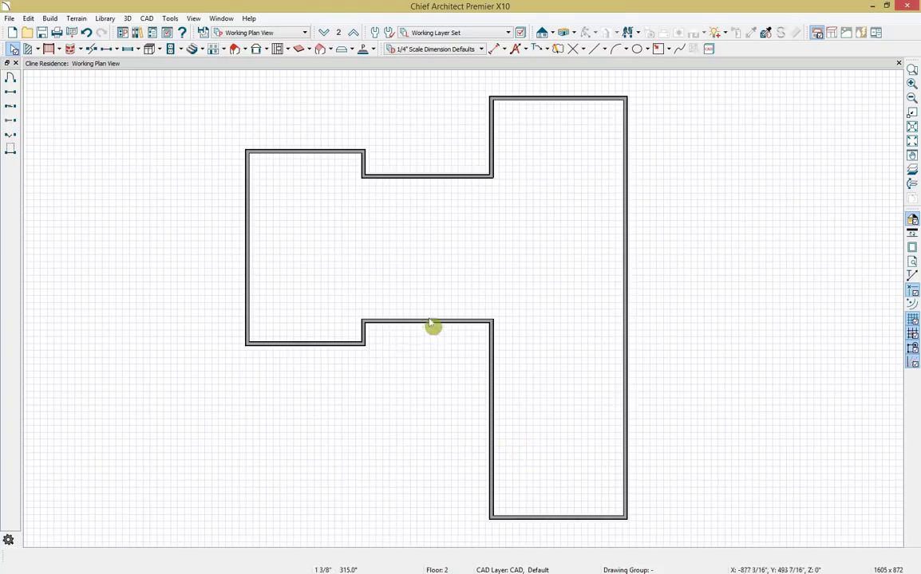
Create a perspective full overview of the whole house and compare it with the Front.png reference image.
left_click(574, 34)
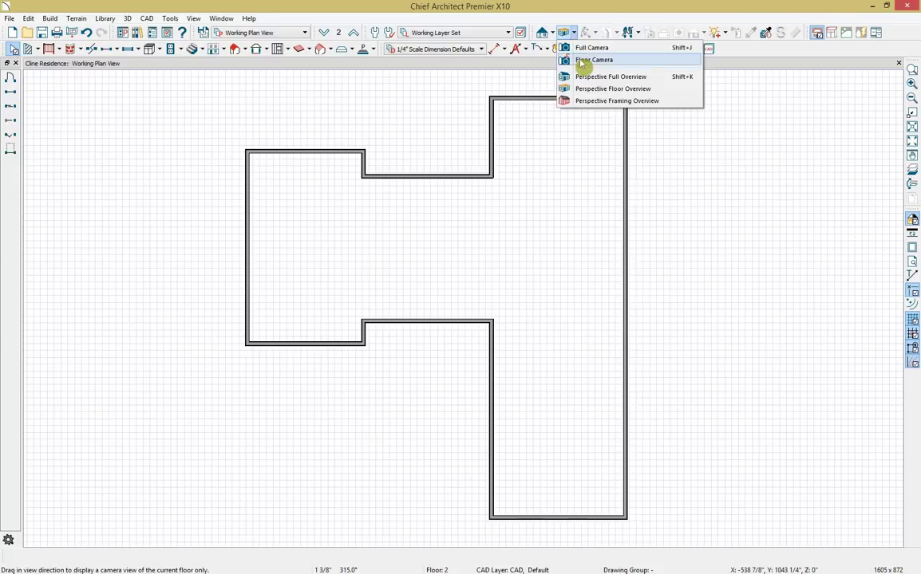
left_click(674, 80)
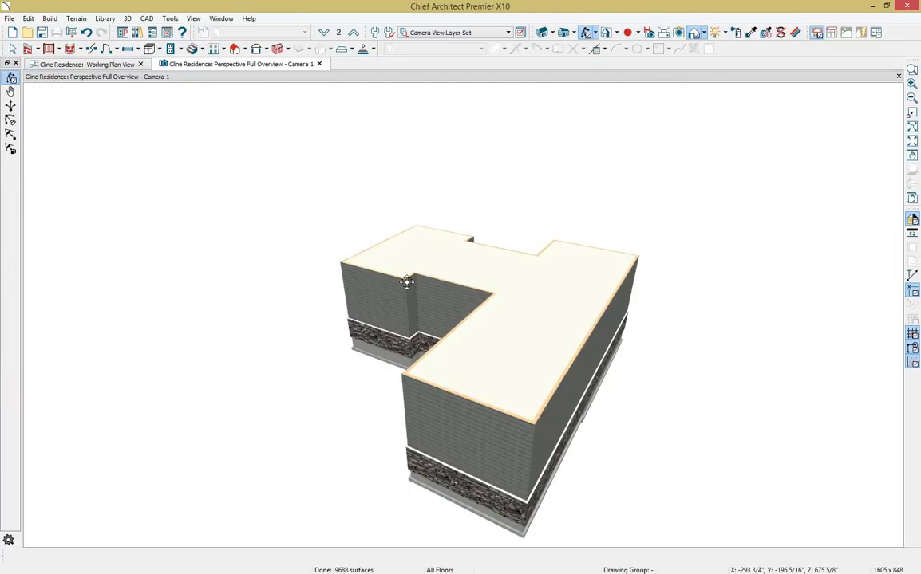
left_click_drag(355, 267, 533, 267)
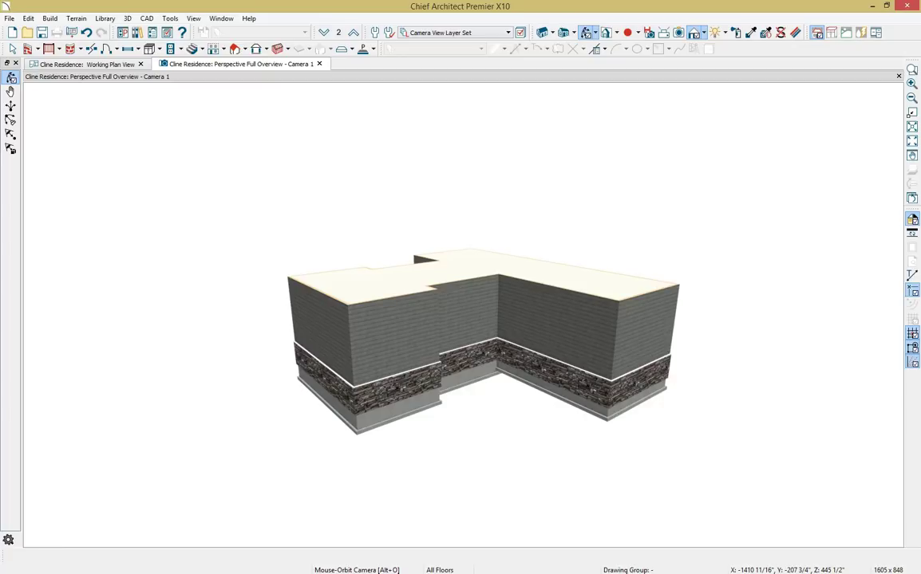
left_click_drag(917, 117, 214, 139)
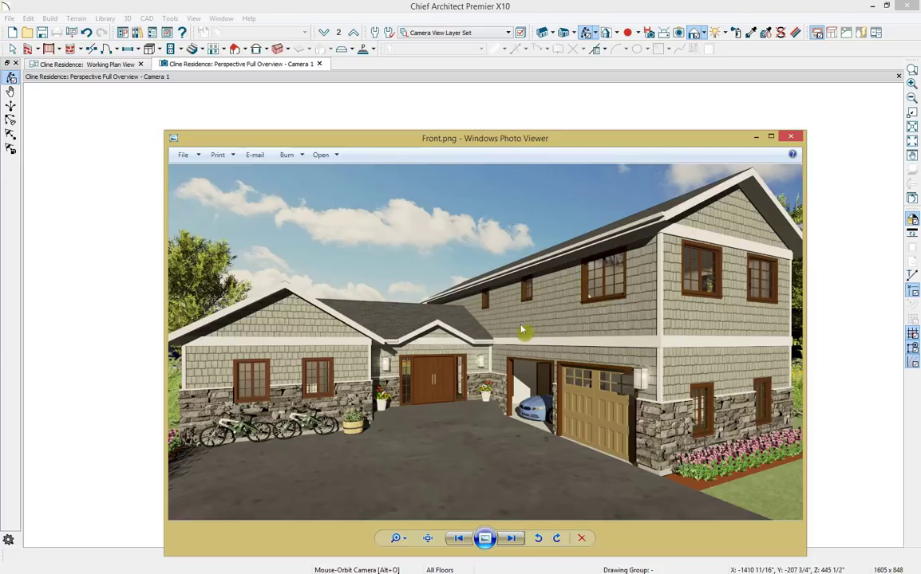
left_click_drag(468, 142, 920, 142)
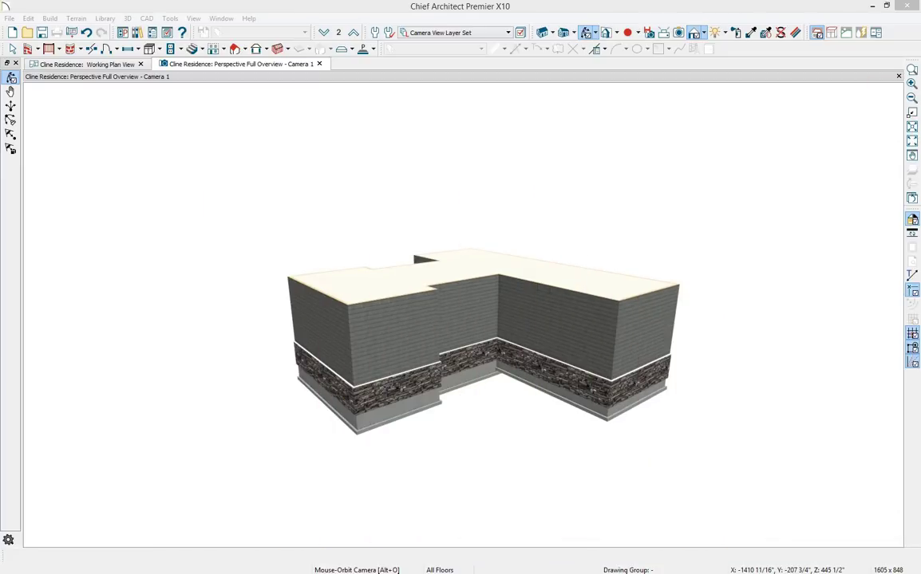
Arrange the perspective full overview side by side with the working plan view.
left_click_drag(275, 67, 760, 210)
scroll(324, 168, "up", 2)
middle_click_drag(322, 167, 343, 223)
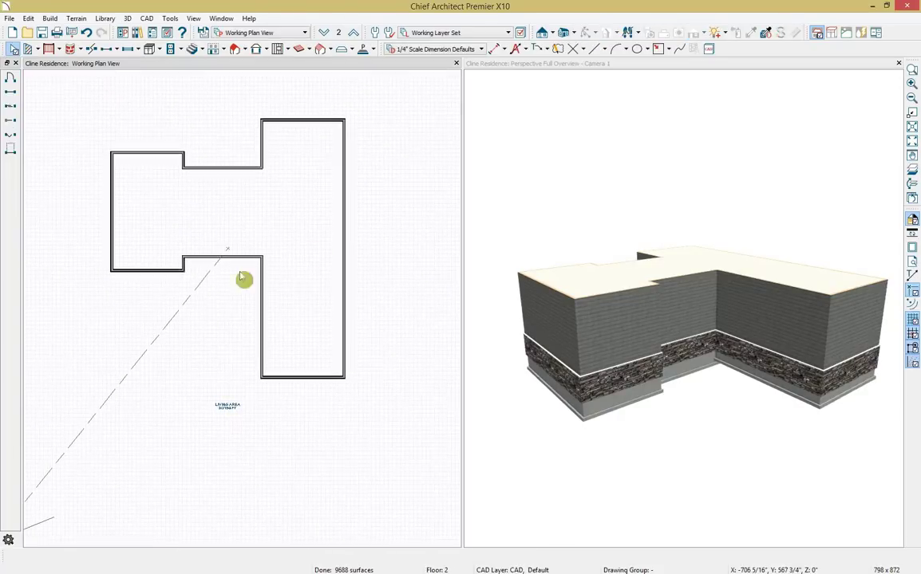
On floor 2, move the smaller wing's two projecting long-side walls inward, flush with the adjacent recessed walls.
left_click(165, 272)
scroll(164, 272, "up", 2)
left_click(168, 273)
left_click(166, 273)
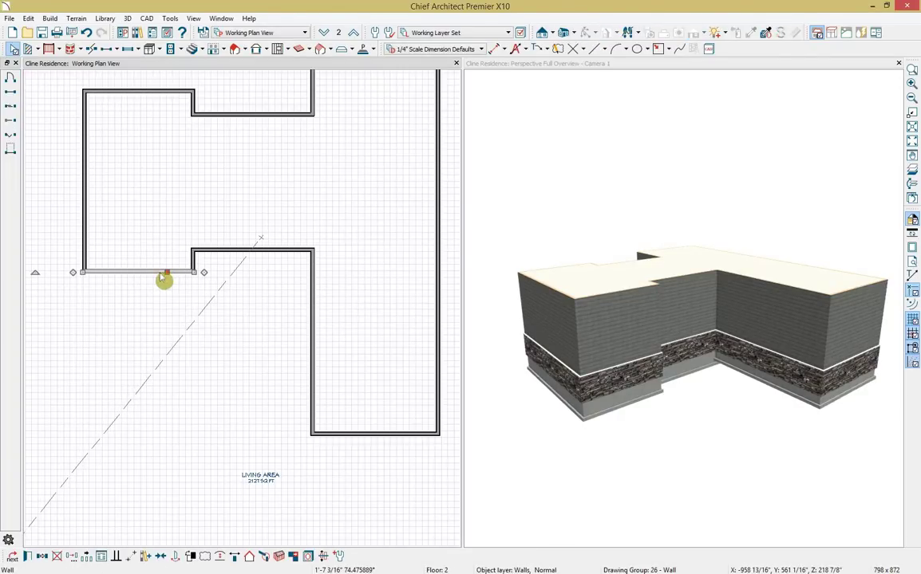
left_click_drag(167, 274, 167, 249)
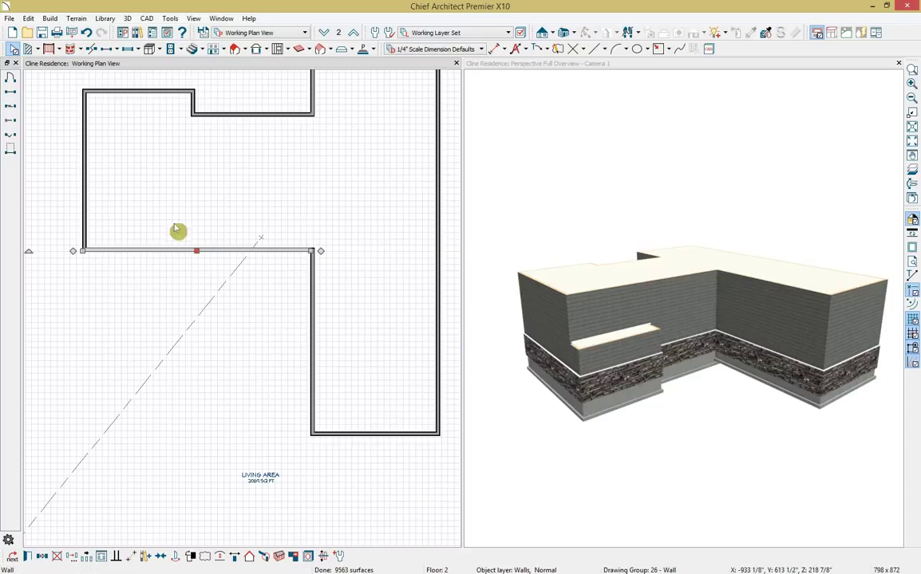
left_click(145, 100)
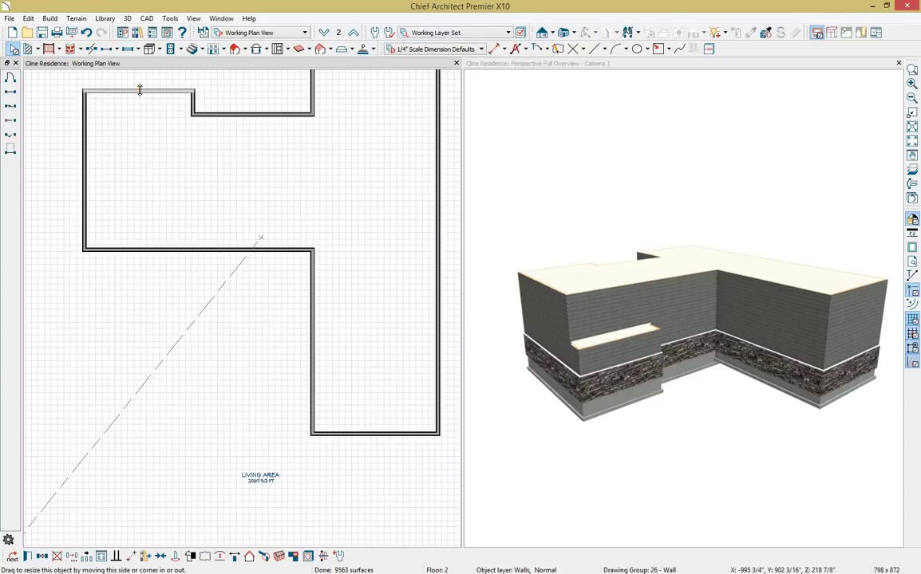
left_click_drag(138, 92, 139, 115)
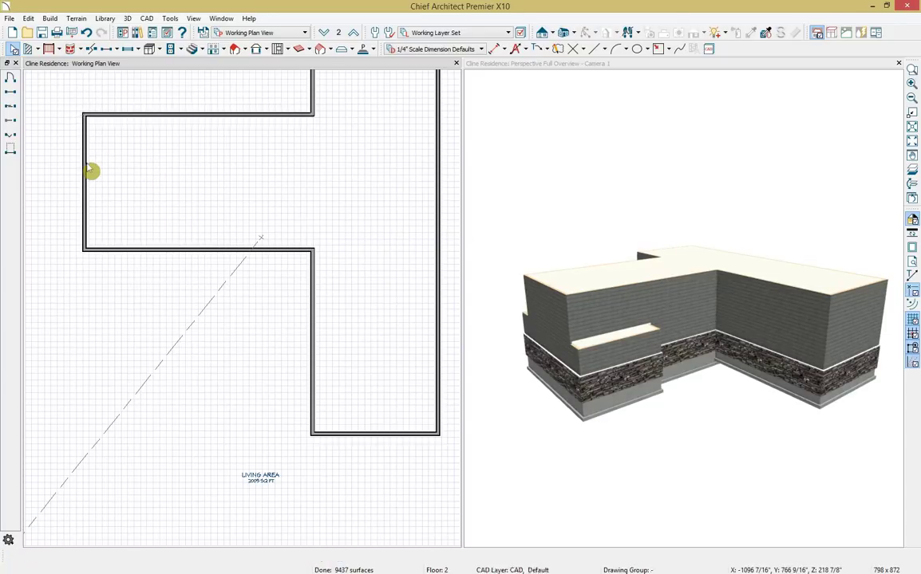
Pull the smaller wing's end wall in line with the long garage wing's inner wall, reducing floor 2 to one rectangle.
left_click(90, 171)
left_click_drag(89, 150, 310, 122)
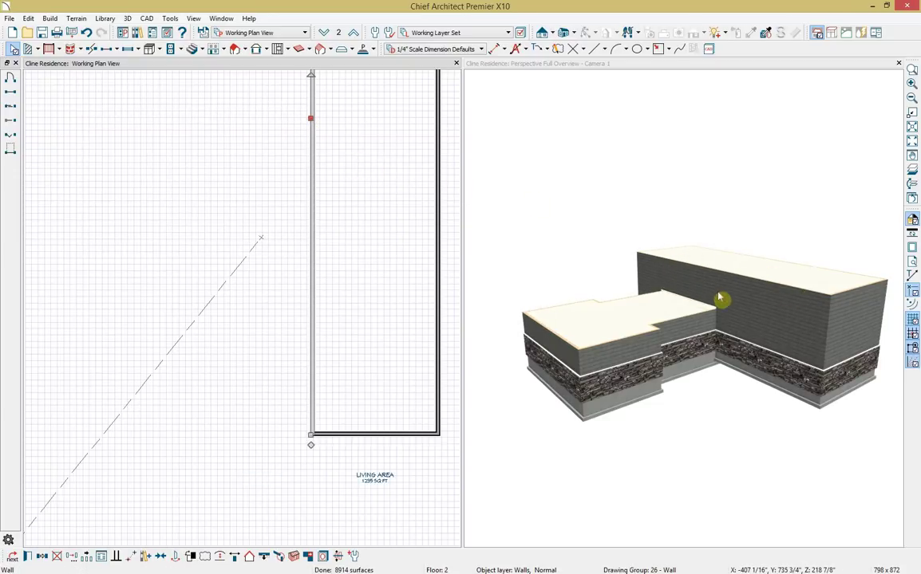
left_click(239, 160)
middle_click_drag(276, 144, 274, 254)
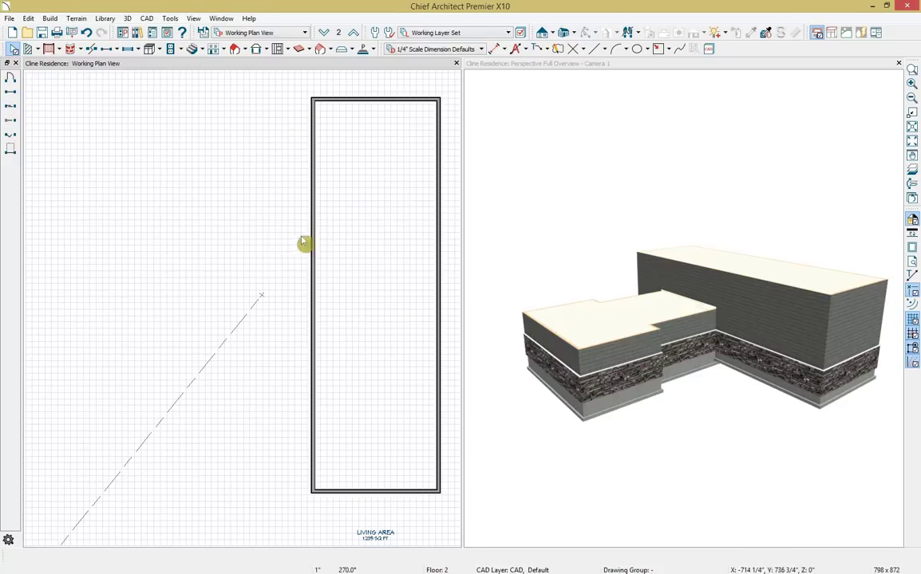
Compare the floor 2 outline with floor 1, using the reference display and switching between the floors.
left_click(912, 174)
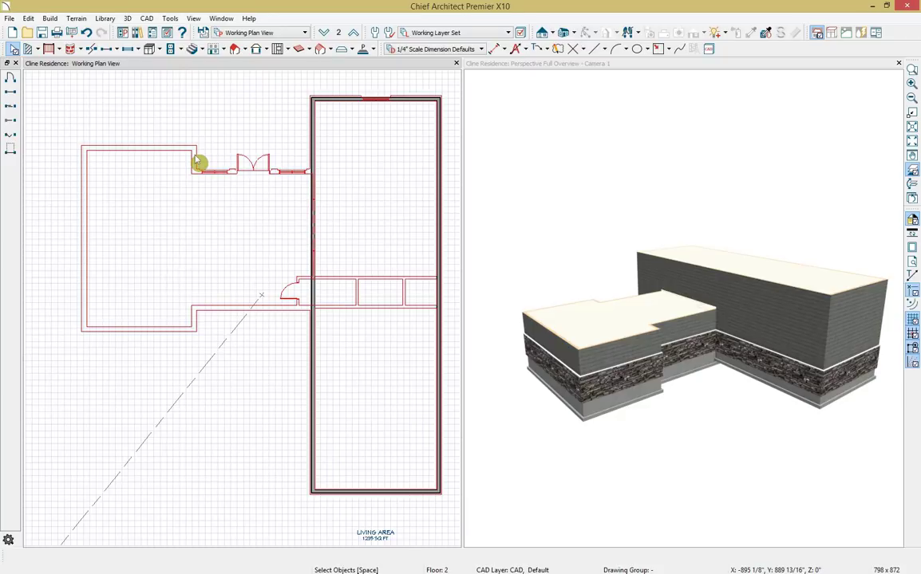
left_click(914, 173)
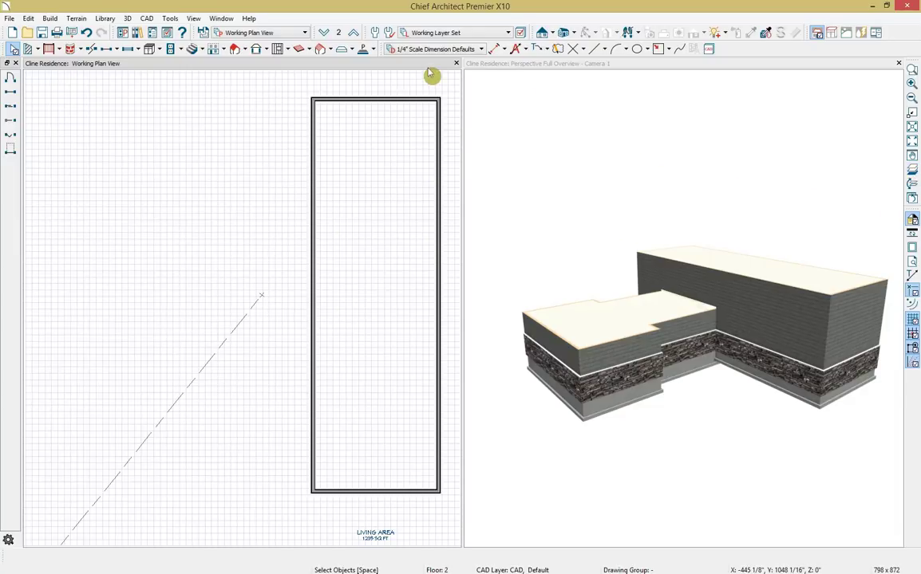
left_click(325, 33)
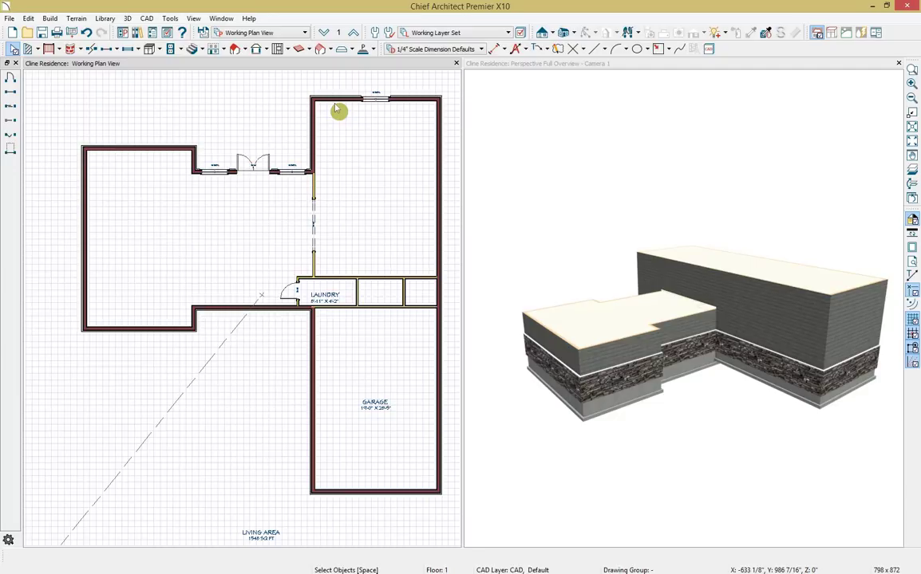
left_click(354, 33)
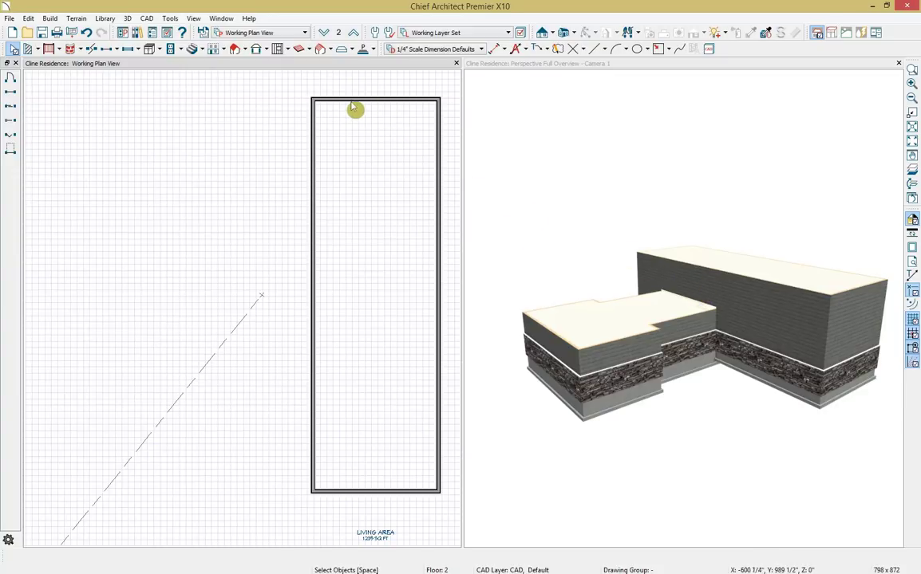
On floor 1, make a room molding polyline from the exterior room as Blank Molding at a height of 100".
left_click(325, 32)
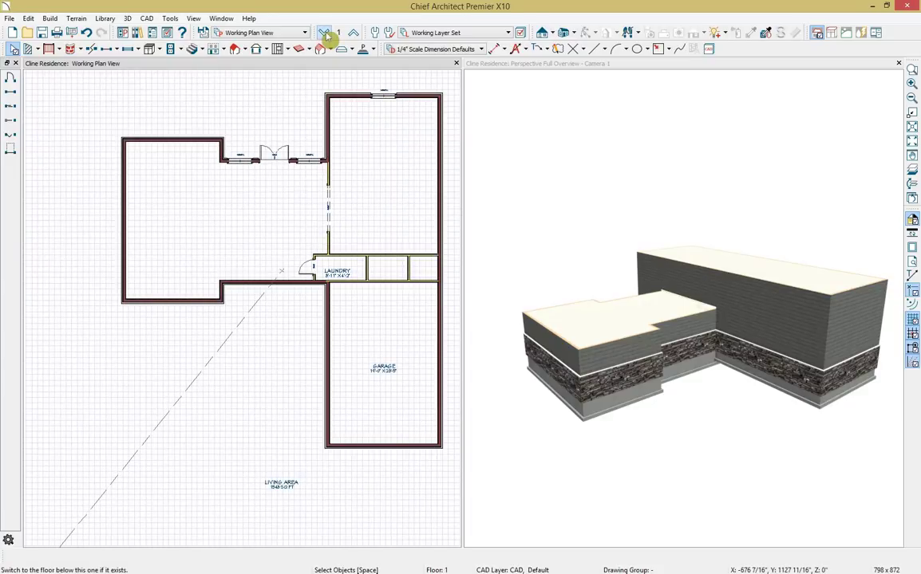
scroll(226, 133, "up", 5)
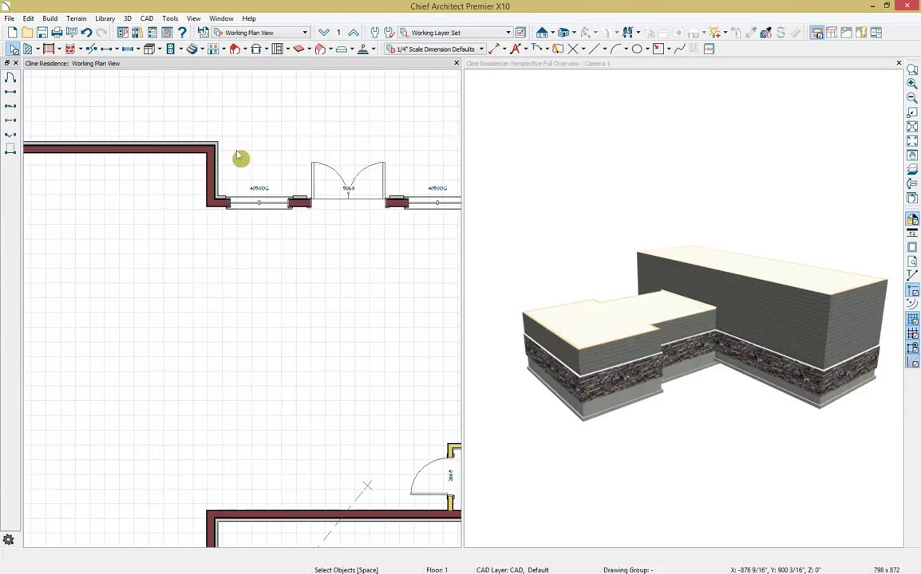
scroll(238, 155, "up", 2)
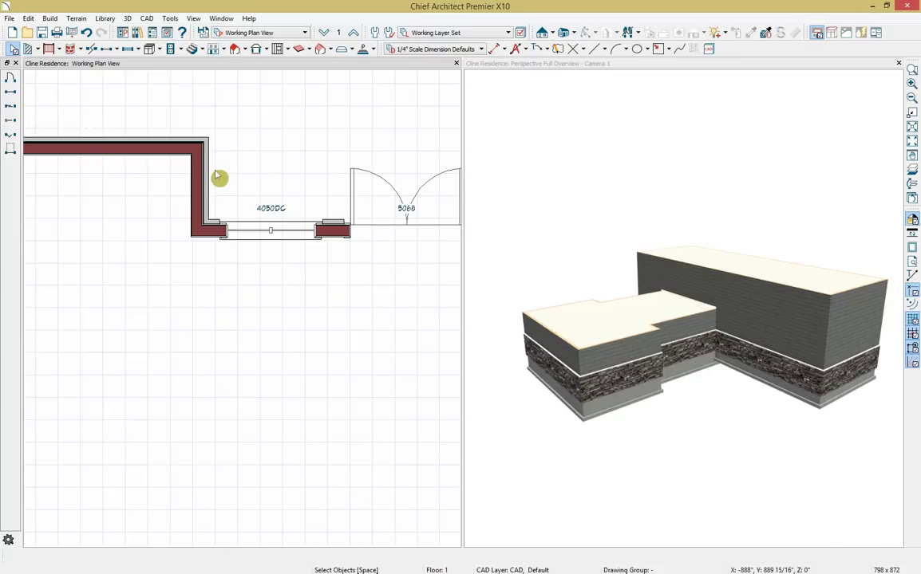
left_click(216, 175)
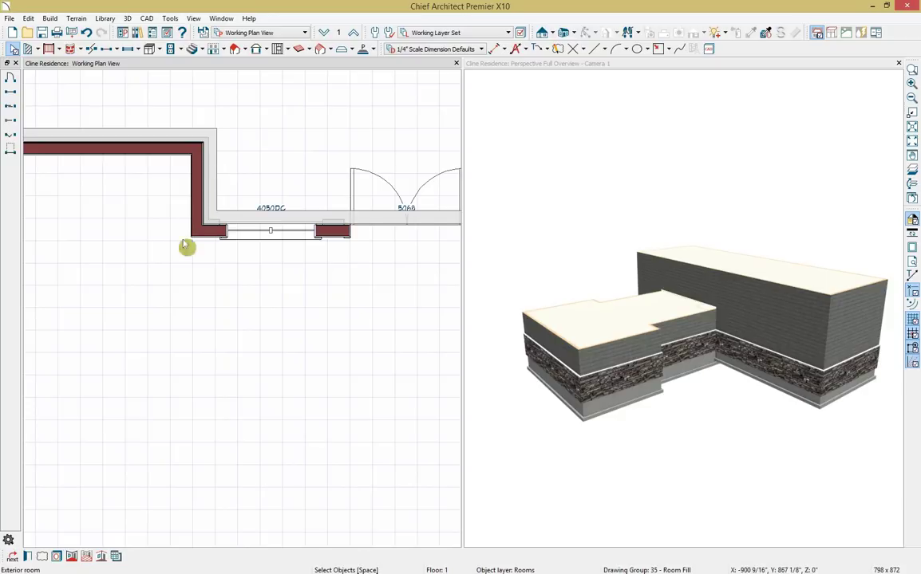
left_click(101, 556)
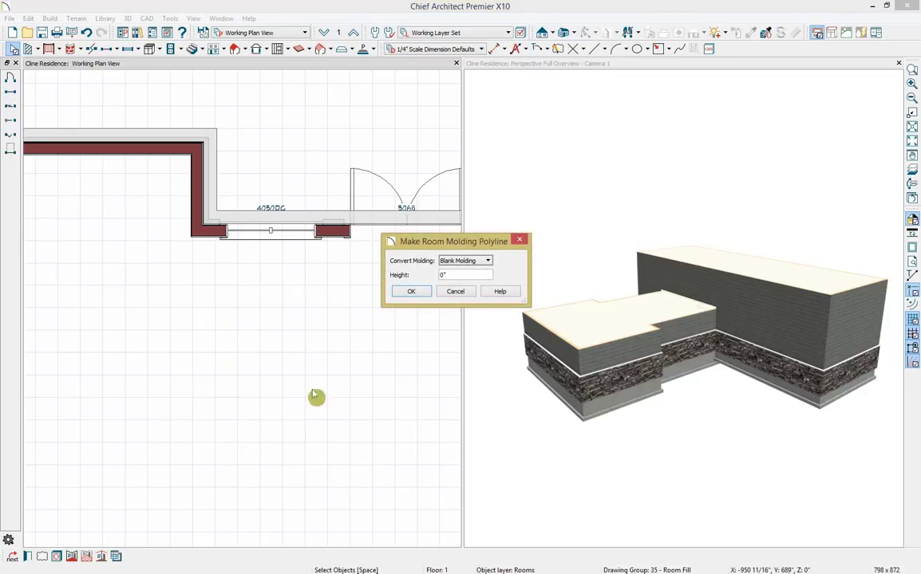
left_click(467, 271)
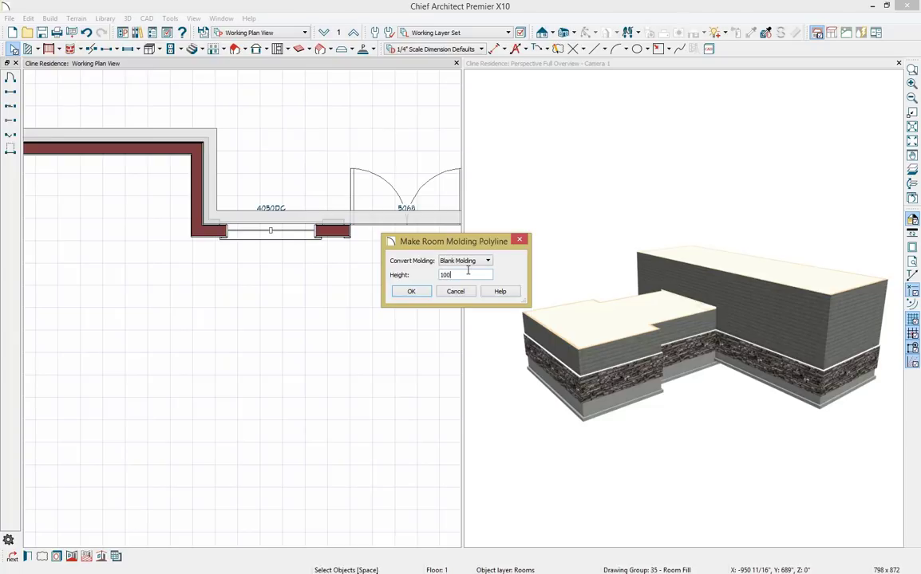
left_click(413, 292)
Add the CA-001 base molding profile from the core catalogs to the new molding polyline.
scroll(225, 277, "down", 6)
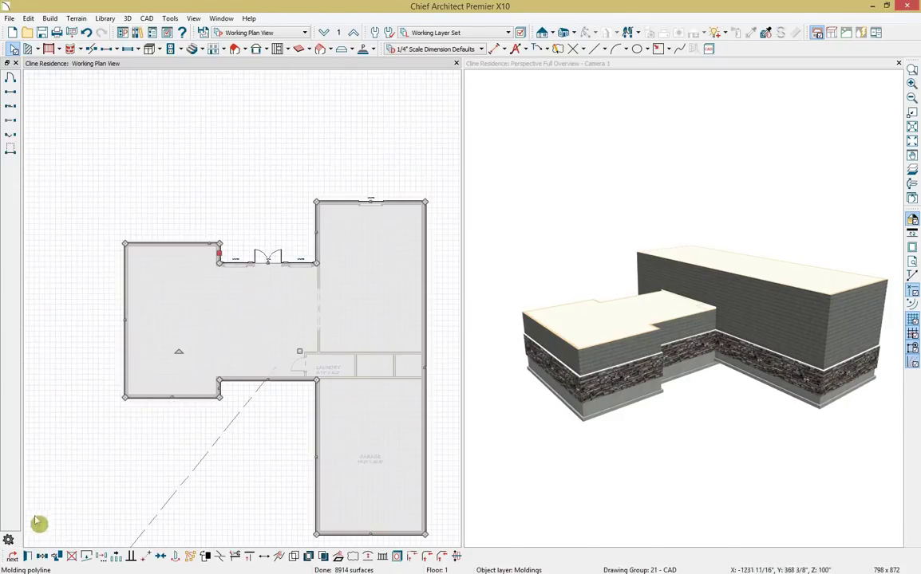
left_click(27, 556)
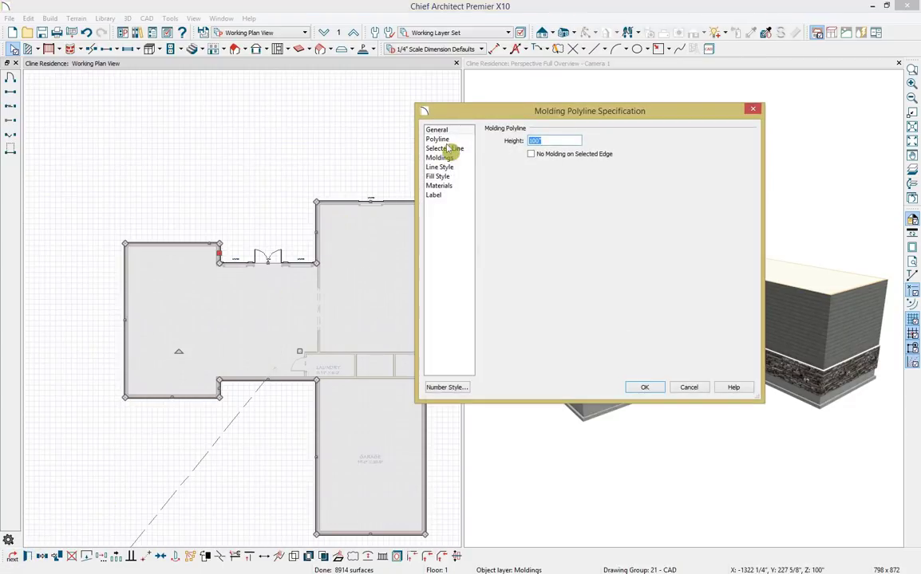
left_click(463, 131)
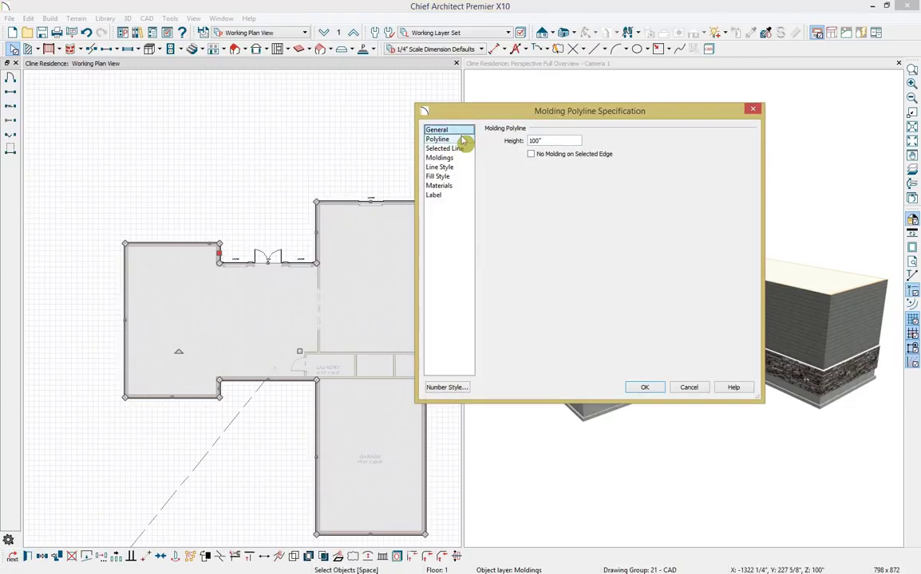
left_click(456, 159)
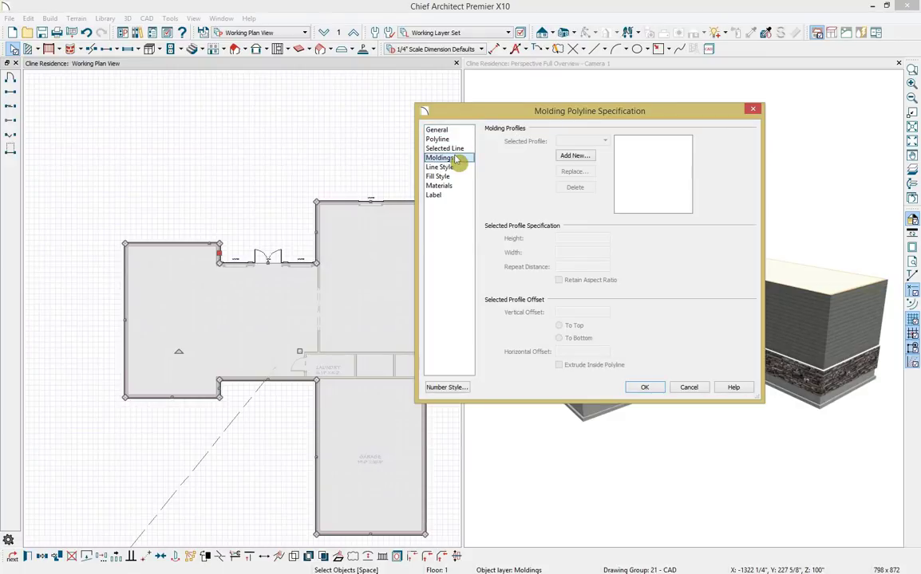
left_click(571, 159)
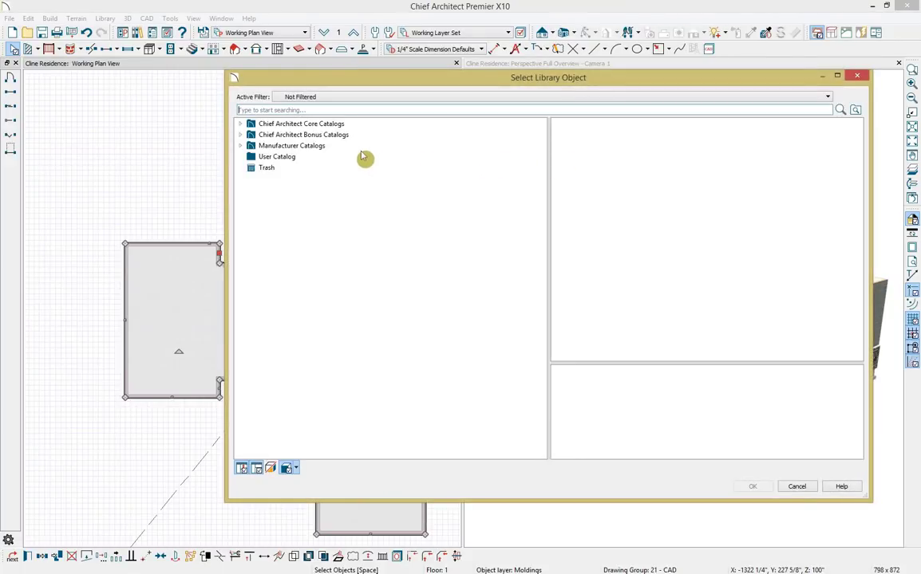
left_click(242, 125)
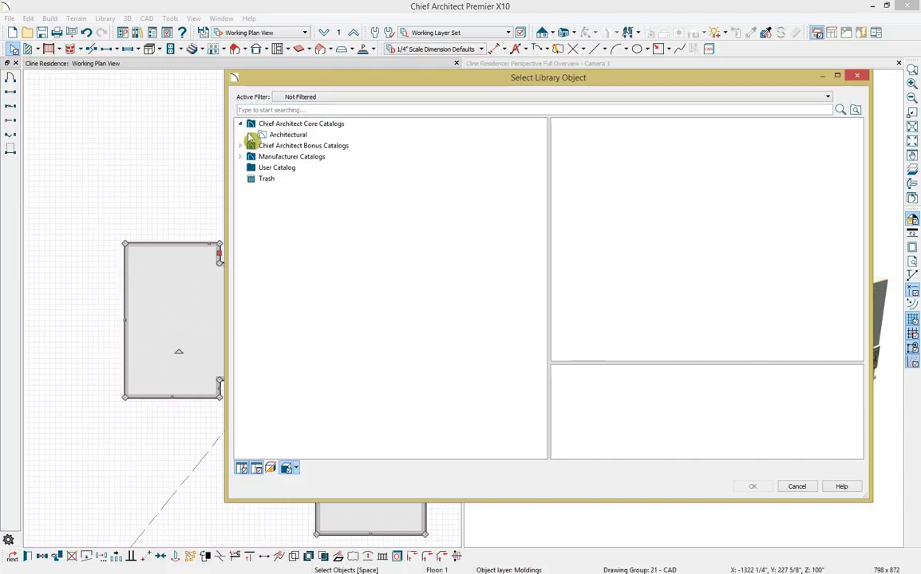
left_click(252, 136)
left_click(271, 145)
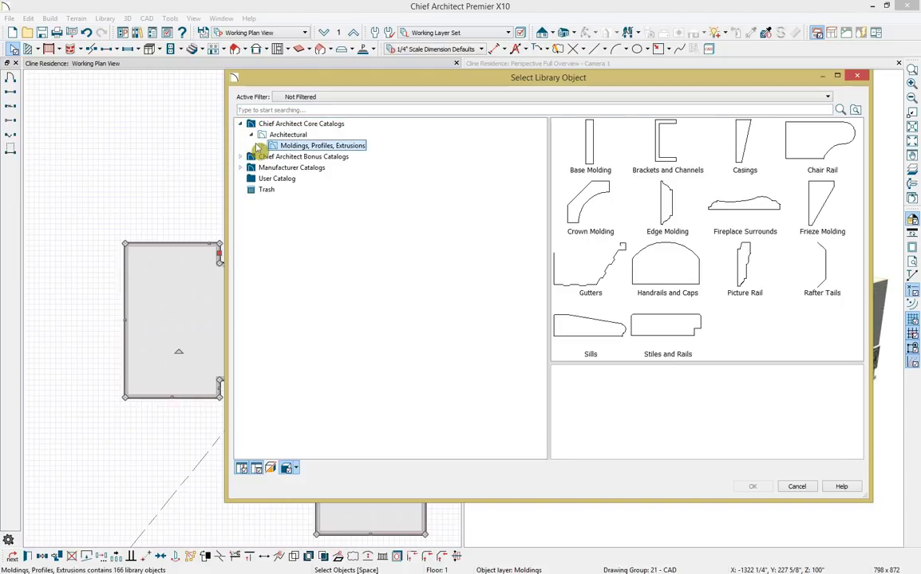
double_click(600, 157)
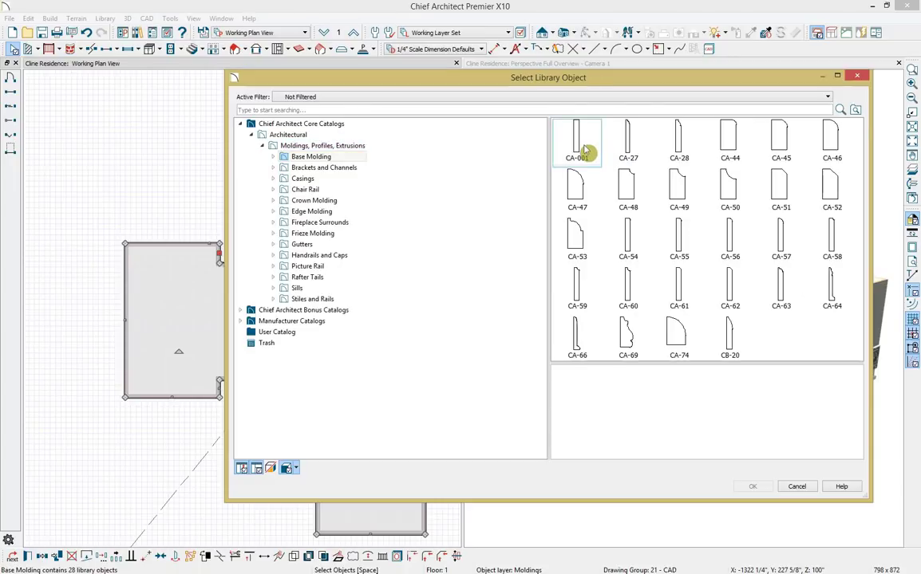
left_click(585, 142)
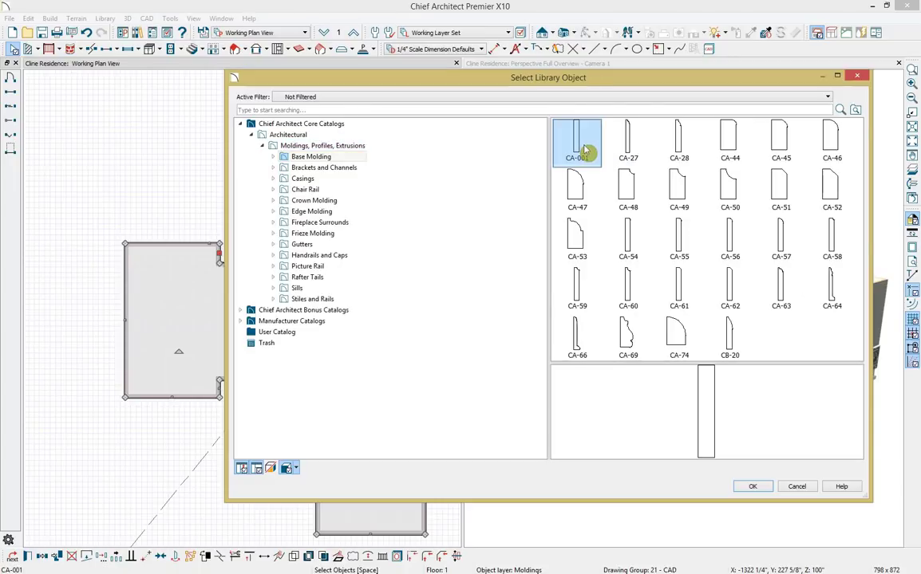
left_click(753, 486)
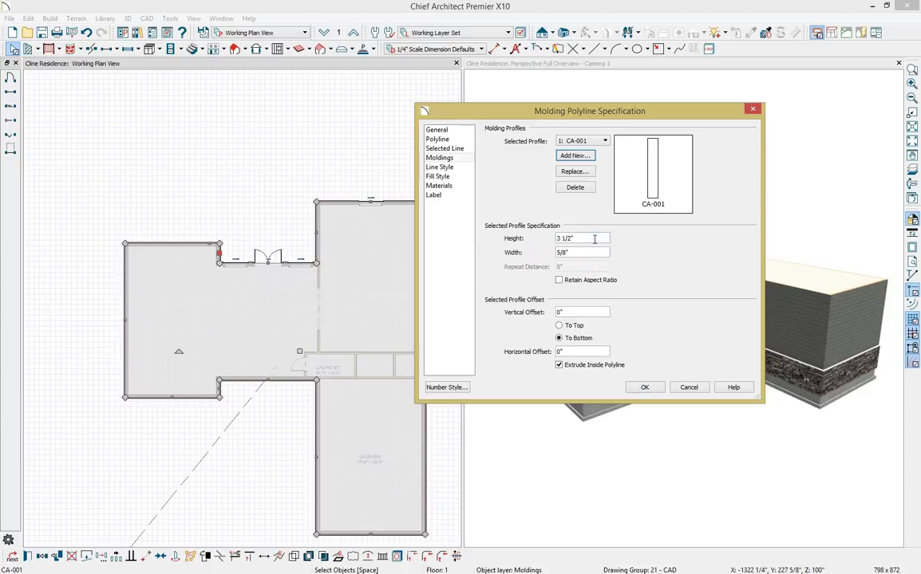
Size the molding profile to 11.25" high and 0.75" wide, and turn off extruding inside the polyline.
left_click_drag(596, 239, 479, 243)
type("11.25")
key("Tab")
type(".7")
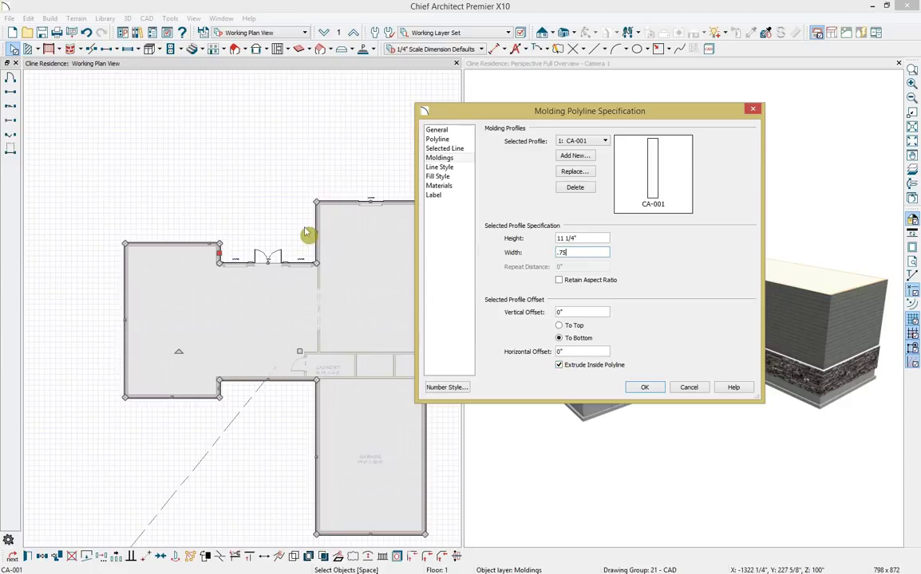
left_click(563, 366)
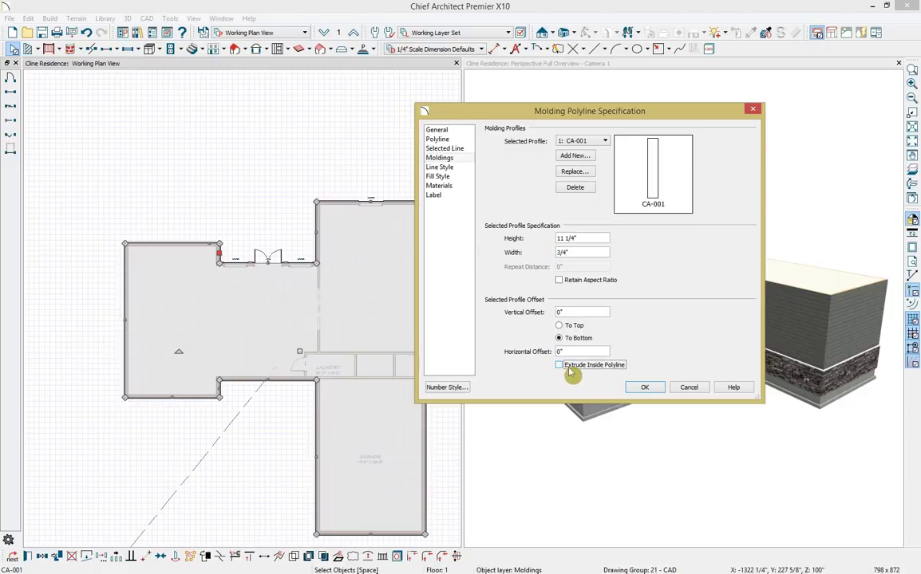
left_click(645, 387)
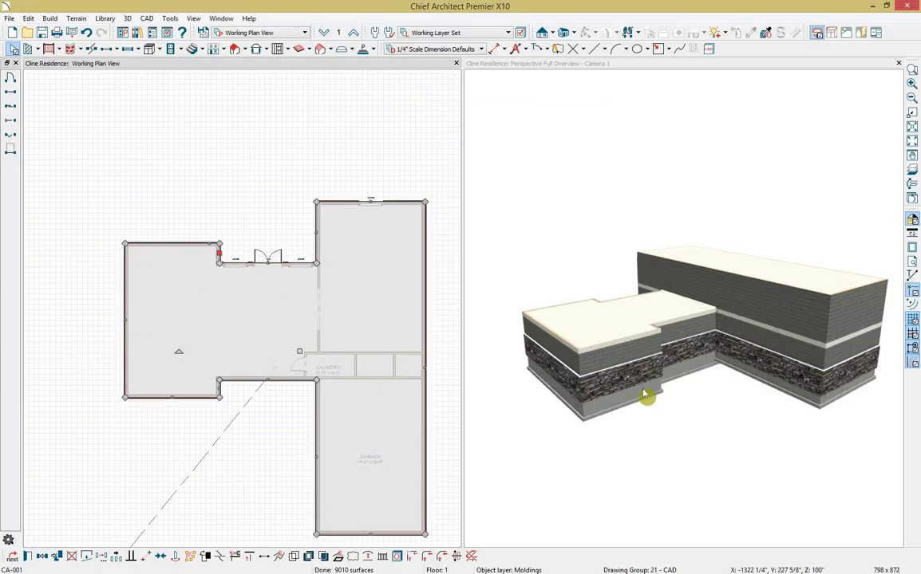
scroll(592, 363, "up", 3)
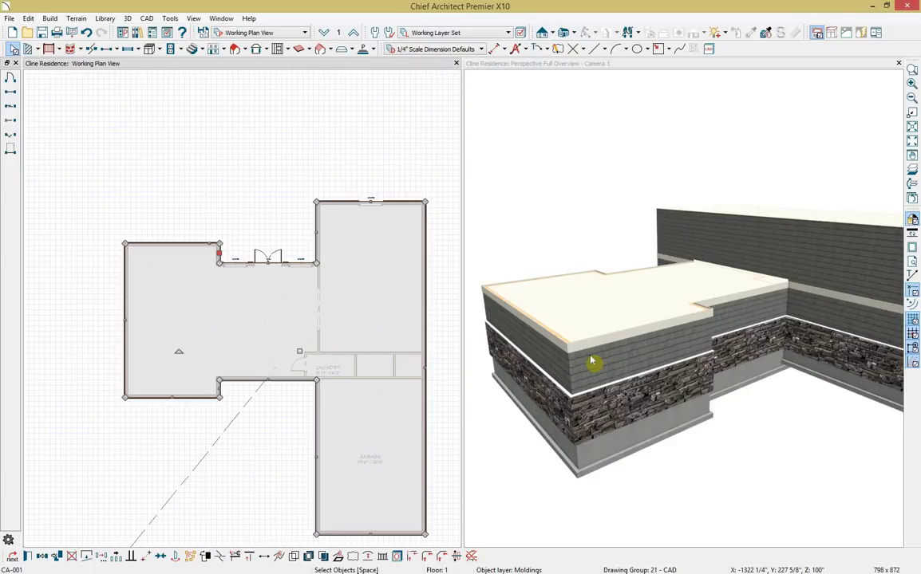
Check the trim in the Front.png reference image and auto-place corner boards on the house.
left_click_drag(920, 67, 332, 54)
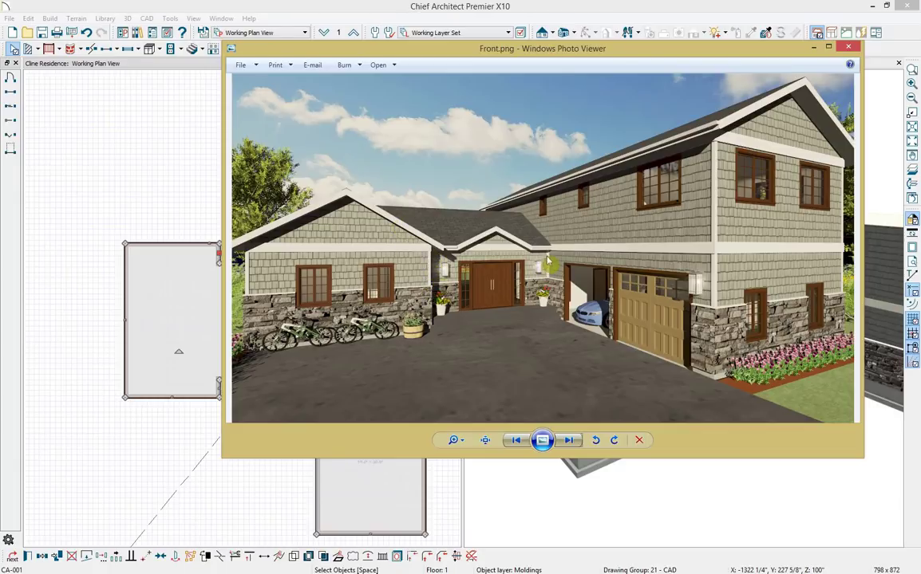
left_click(304, 8)
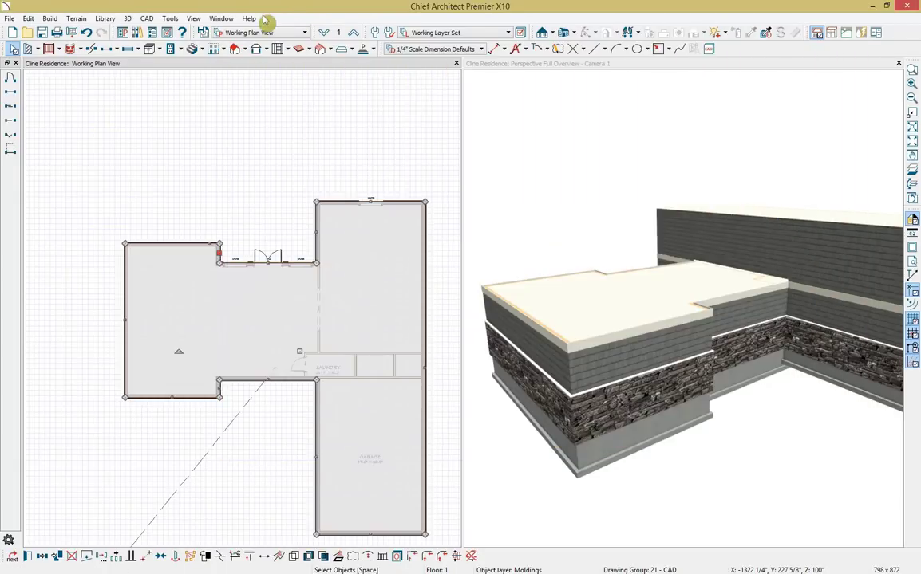
left_click(50, 18)
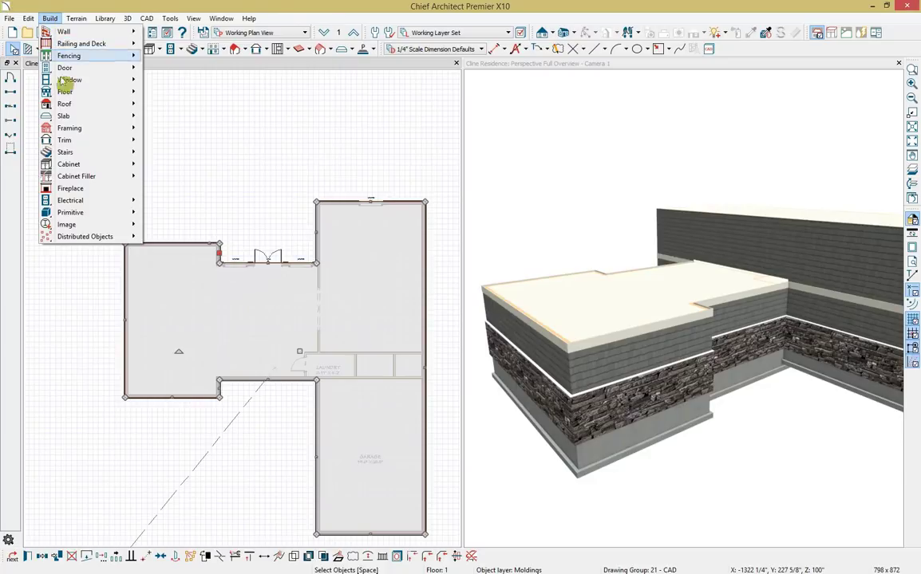
mouse_move(74, 140)
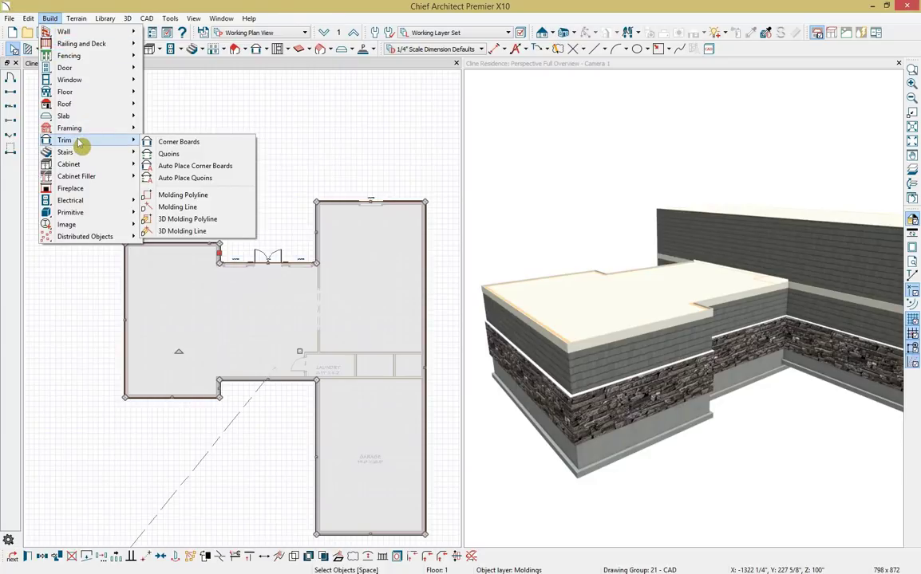
left_click(219, 171)
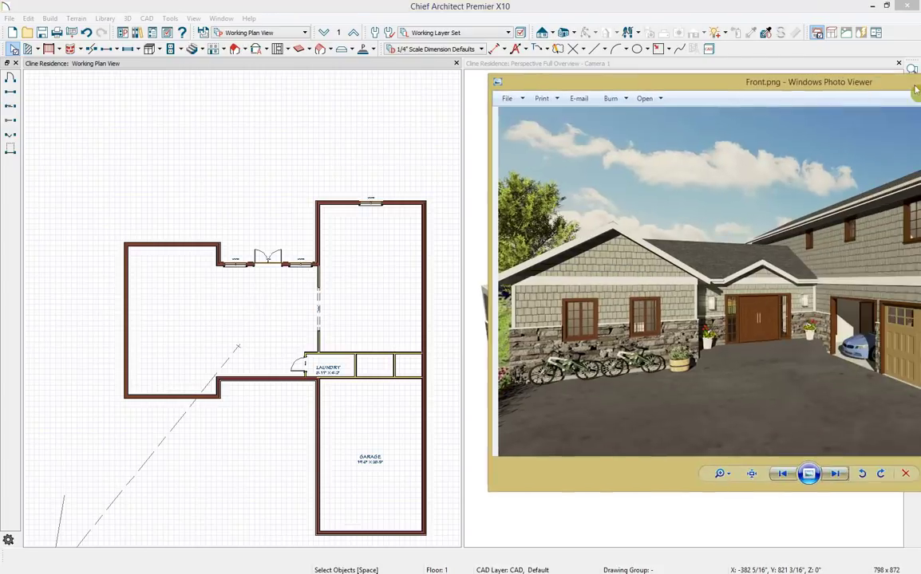
Check the Front.png reference image, and close the Cline Residence overview and plan without saving, keeping the Cline Residence Floorplan plan open.
left_click_drag(920, 92, 642, 74)
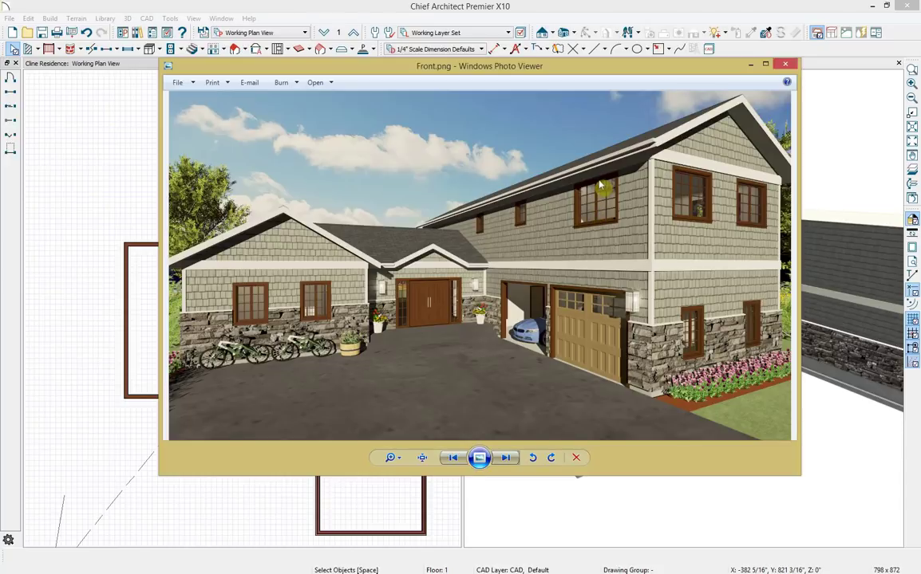
left_click_drag(558, 68, 920, 80)
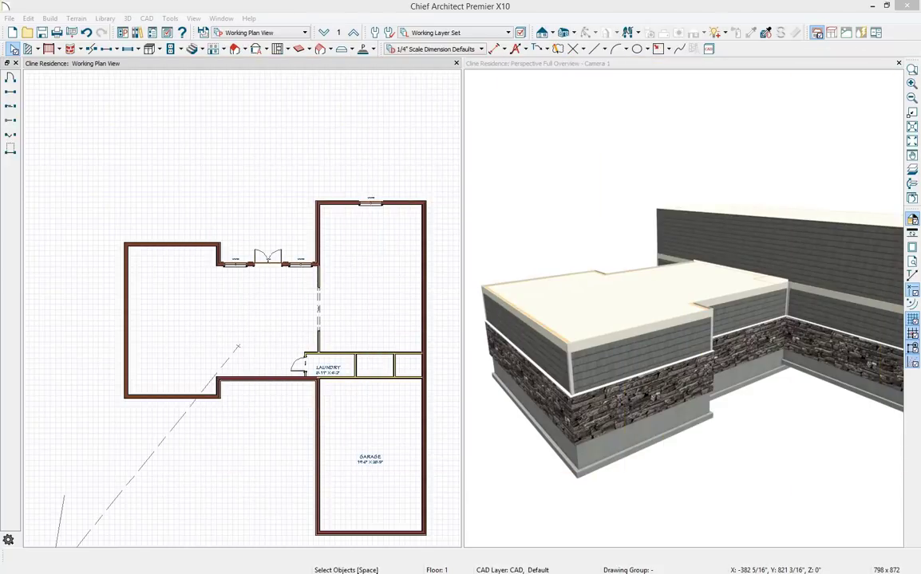
left_click_drag(920, 240, 327, 163)
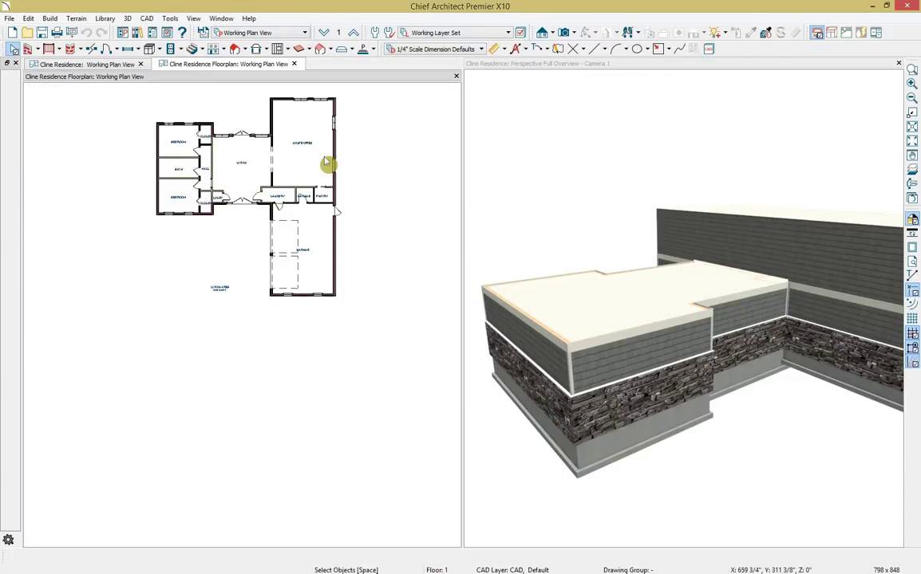
left_click(899, 64)
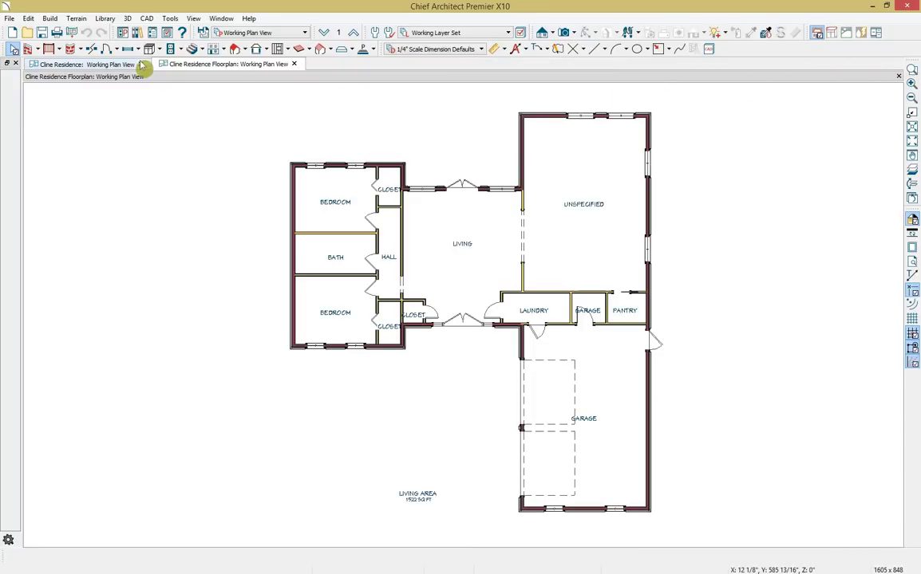
left_click(140, 64)
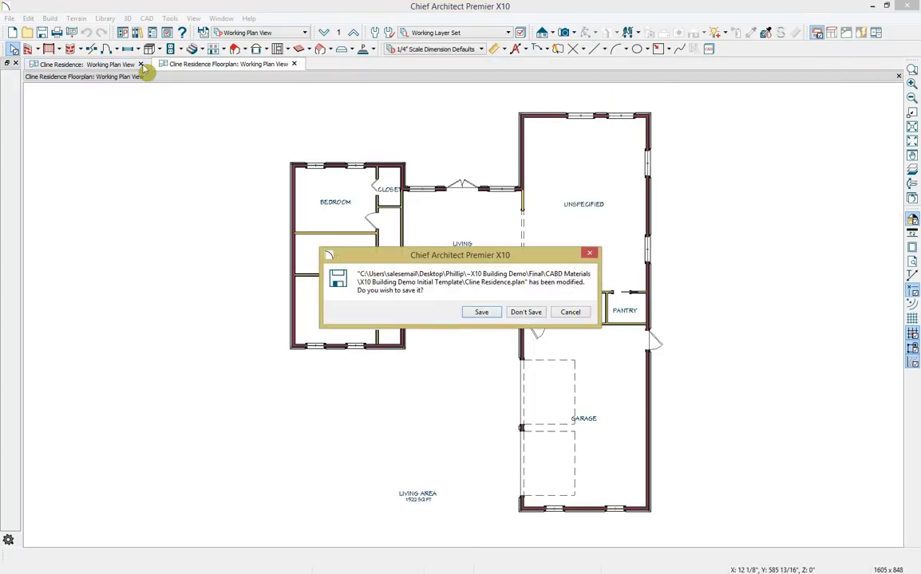
left_click(526, 315)
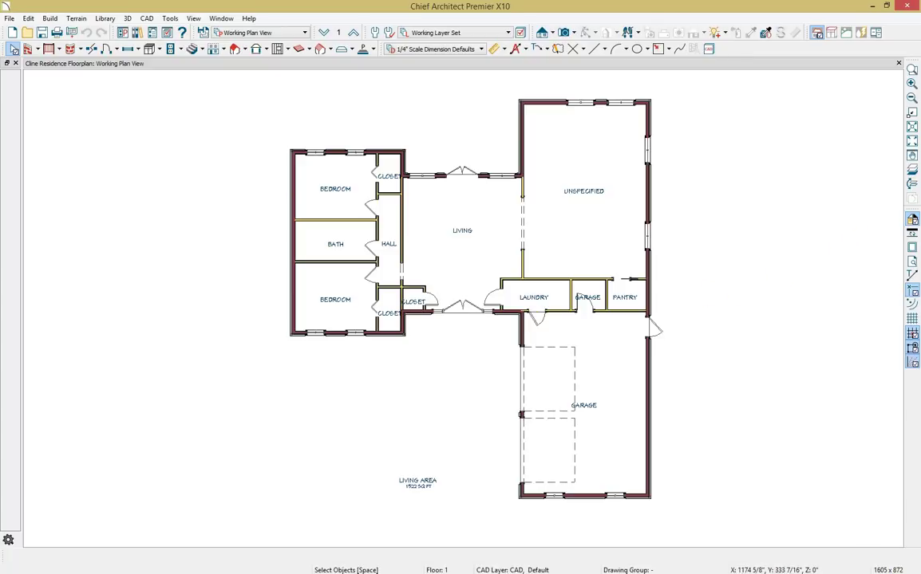
Check the roof in the FRONT1.png reference image, and specify automatic roof rebuilding with a pitch of 6 in 12.
left_click_drag(920, 101, 351, 91)
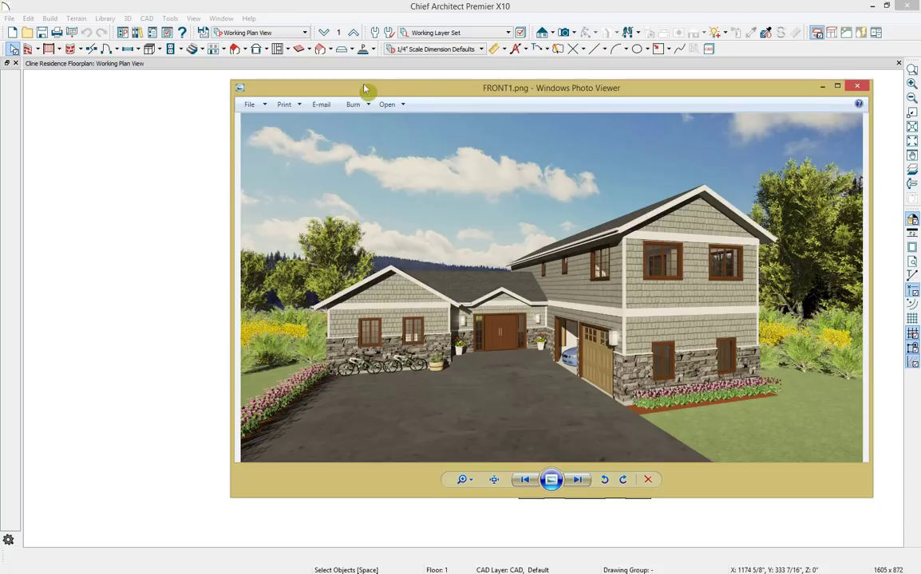
left_click_drag(335, 86, 919, 74)
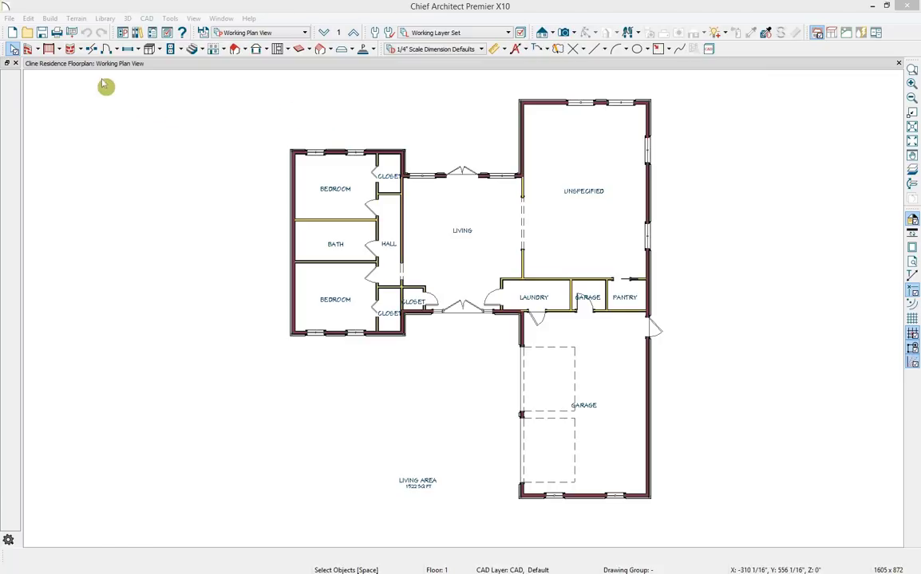
left_click(51, 19)
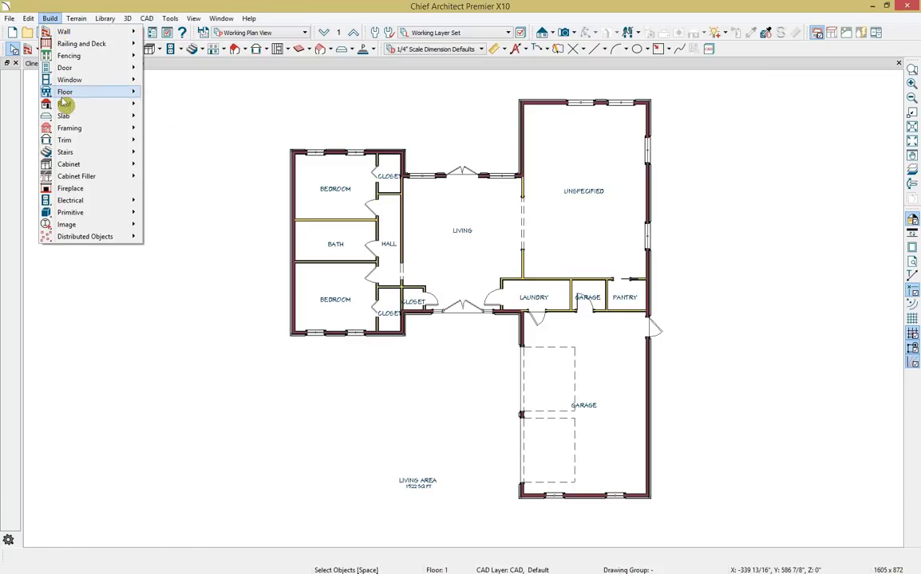
mouse_move(118, 103)
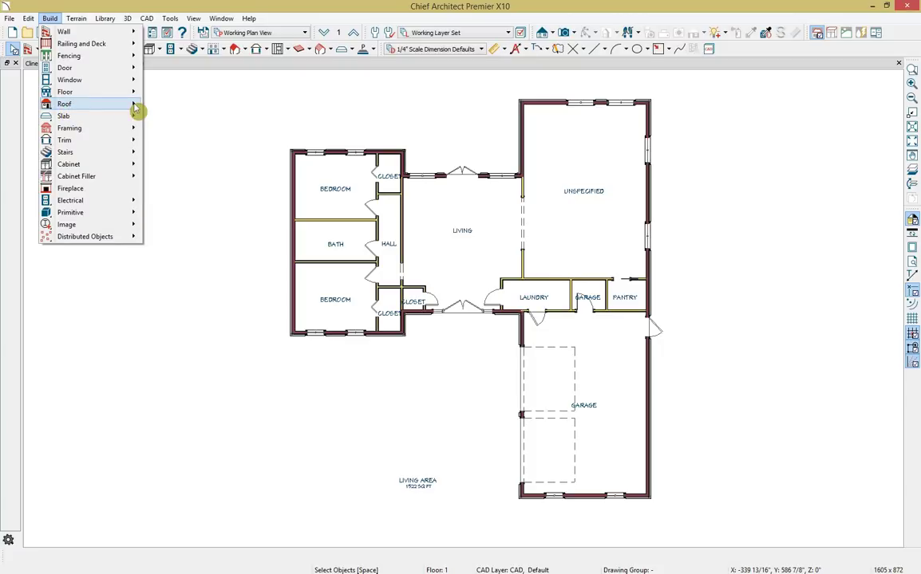
left_click(164, 106)
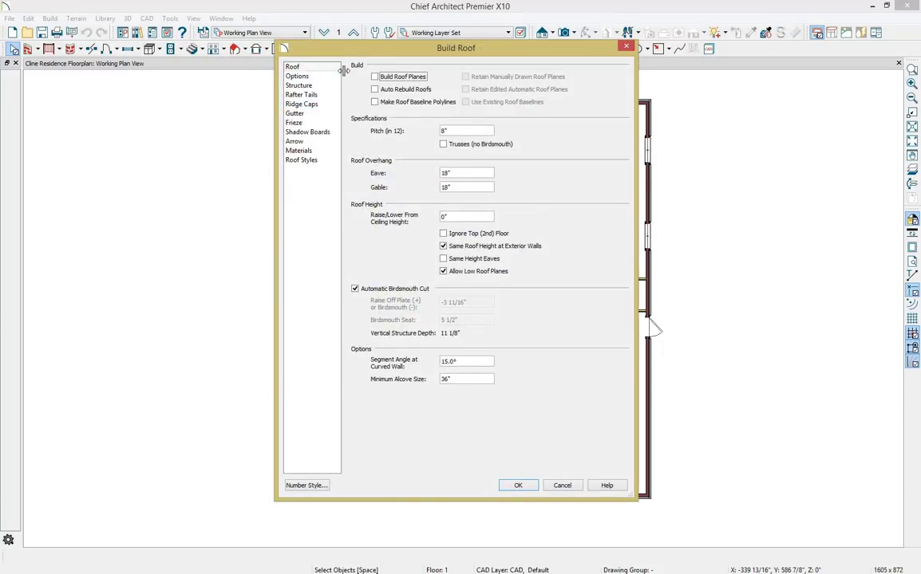
left_click(393, 92)
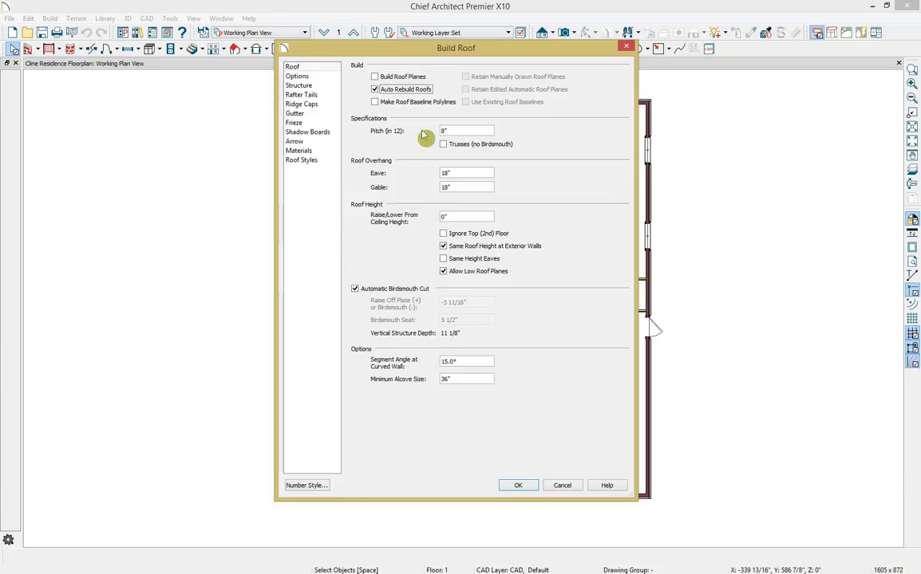
double_click(470, 130)
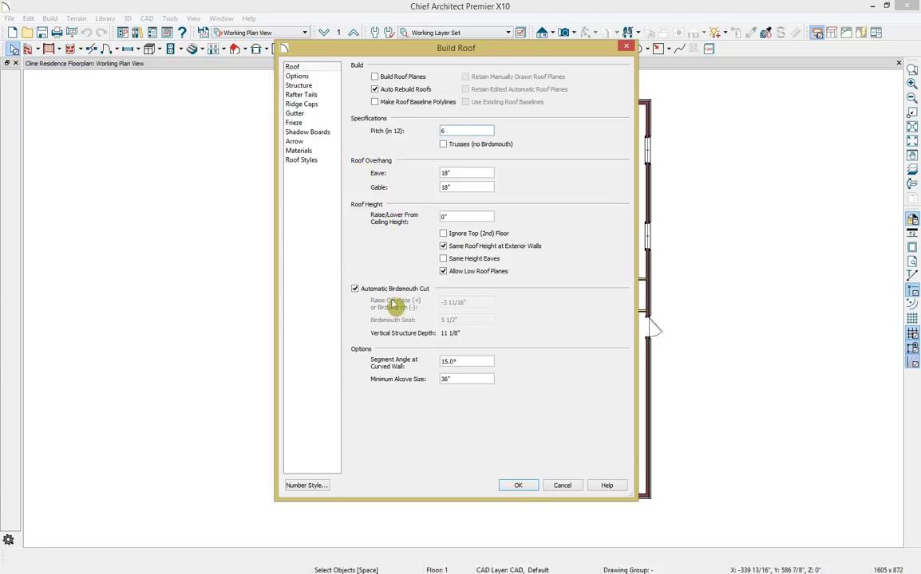
Review the roof options, structure, rafter tail, ridge cap and gutter settings, and build the roof with them.
left_click(316, 77)
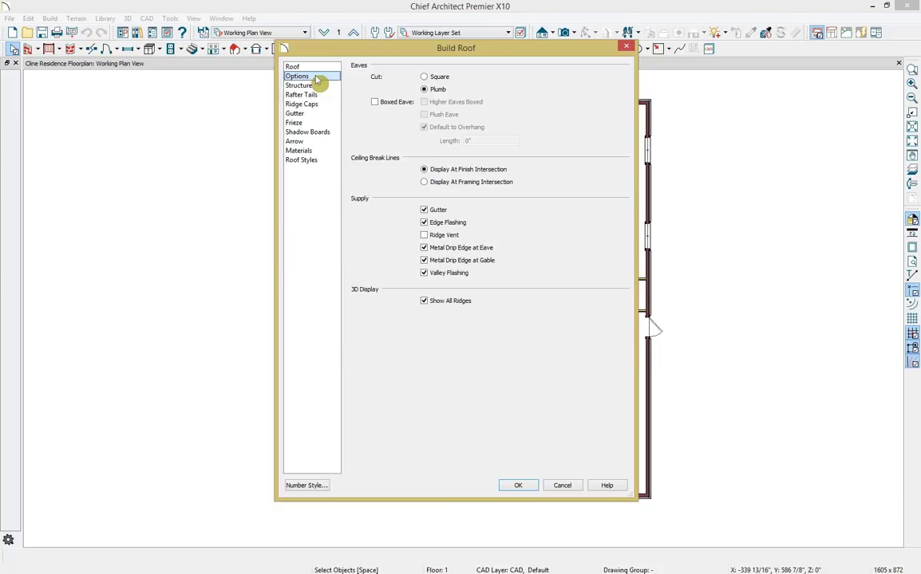
left_click(316, 85)
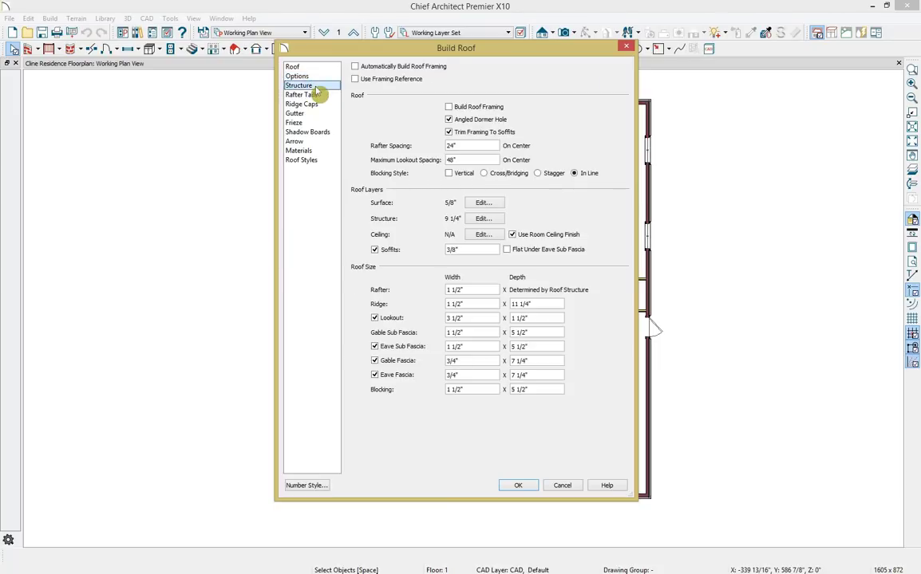
left_click(319, 94)
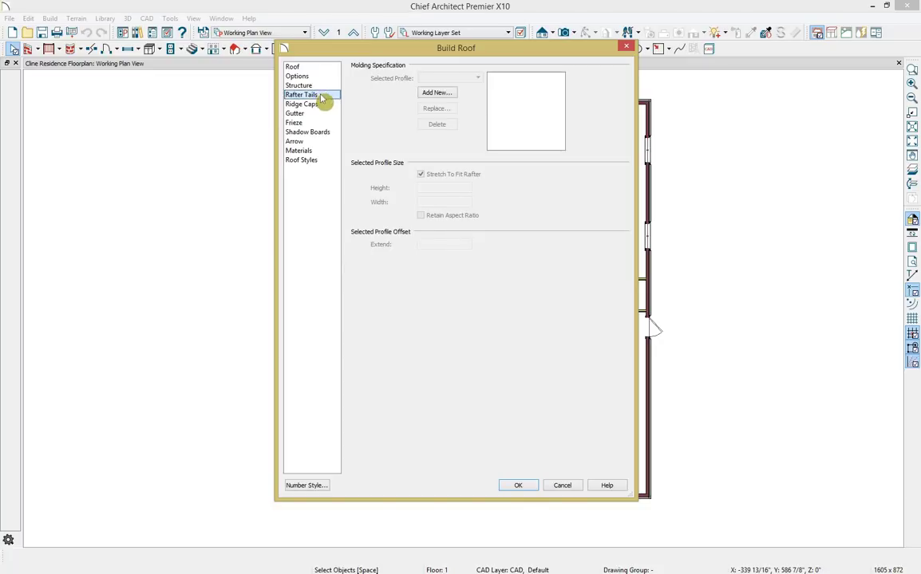
left_click(320, 104)
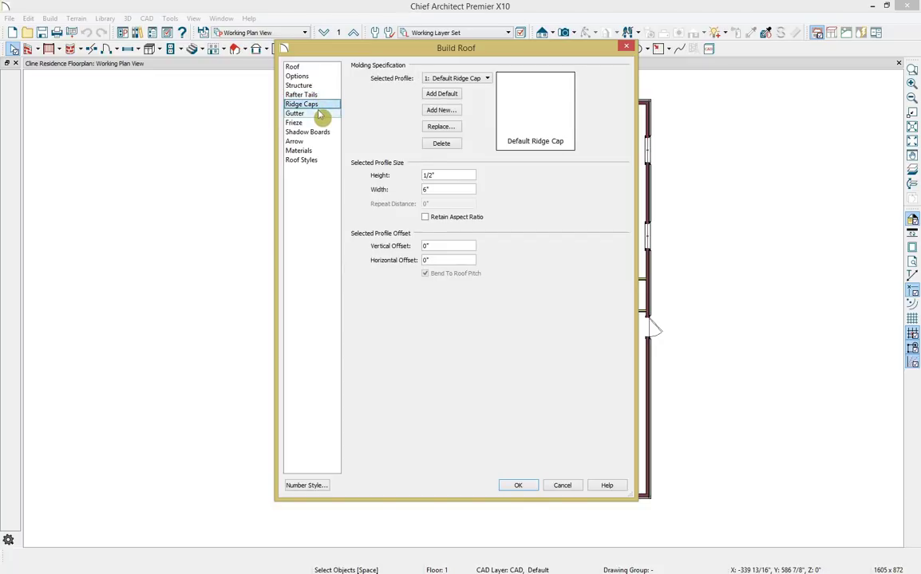
left_click(320, 116)
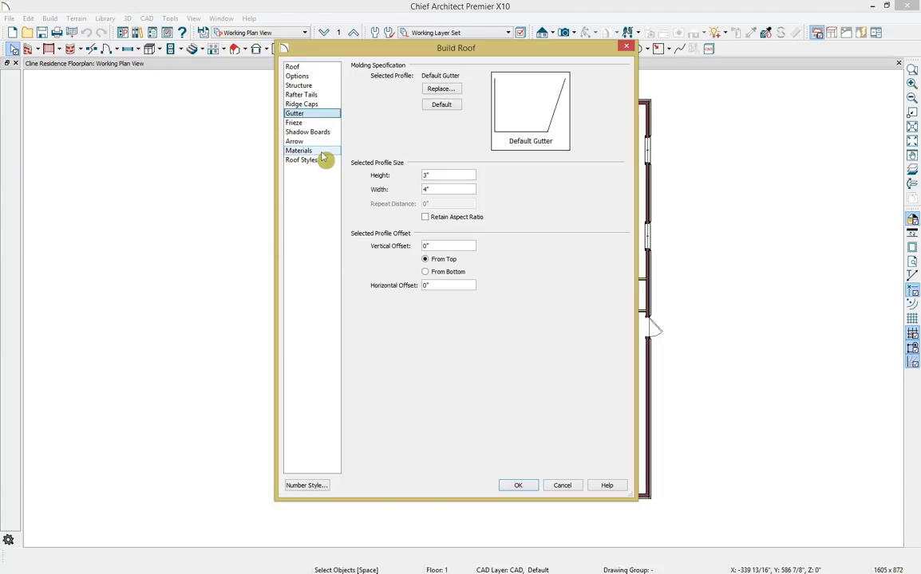
left_click(518, 485)
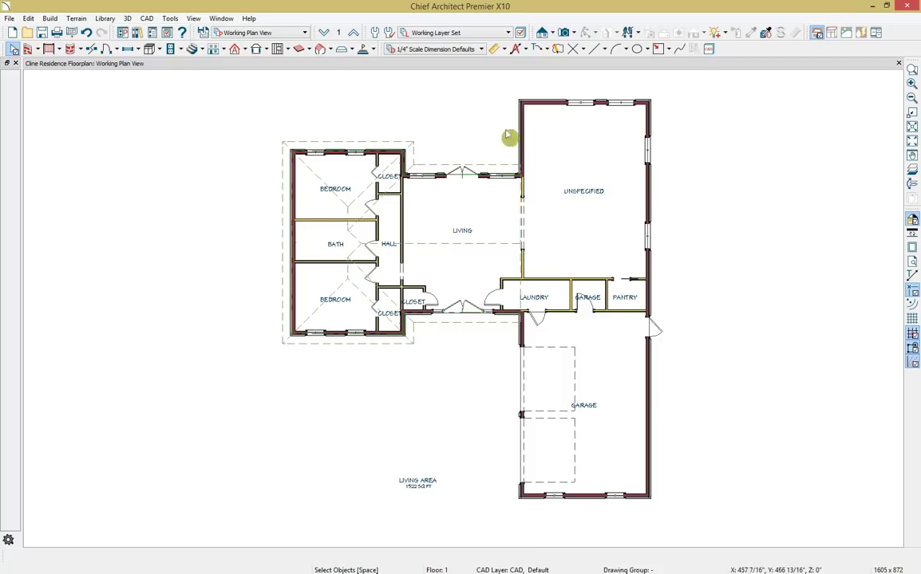
Show the roof on the floor 2 plan and create a perspective full overview of the house seen from the front.
left_click(352, 33)
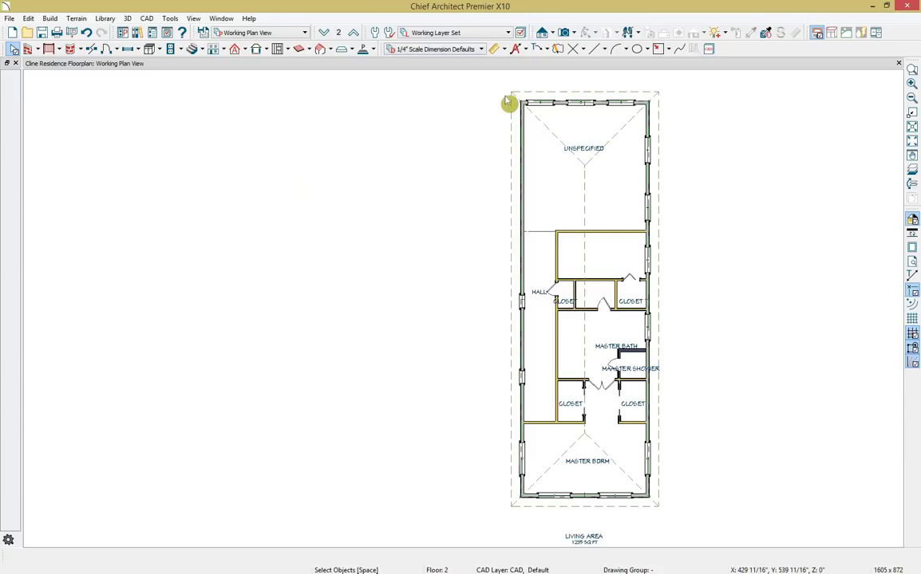
left_click(572, 33)
left_click(587, 77)
left_click_drag(549, 131, 608, 152)
scroll(614, 288, "up", 4)
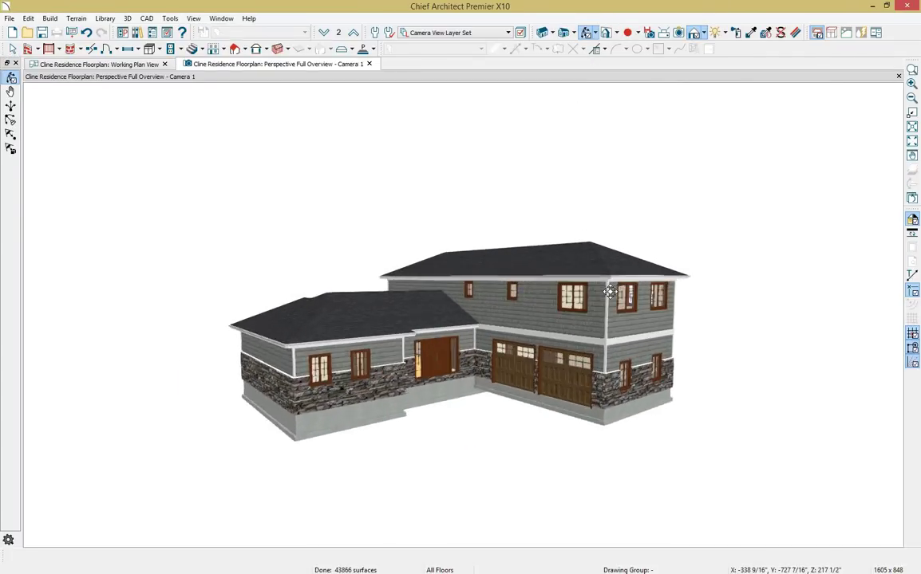
left_click_drag(611, 288, 620, 300)
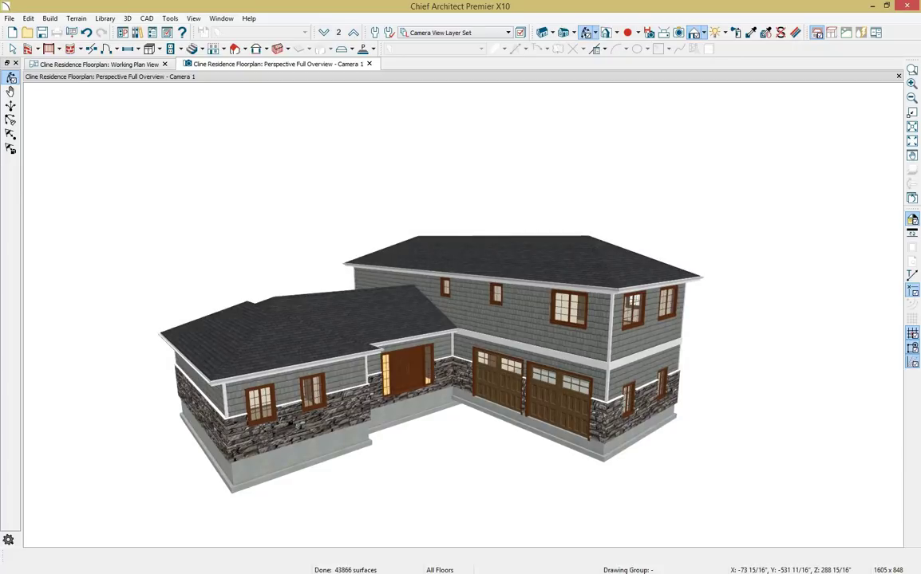
Check the gables in the FRONT1.png reference image, and make the front wall of the single-storey bedroom wing a full gable wall.
left_click_drag(920, 113, 334, 125)
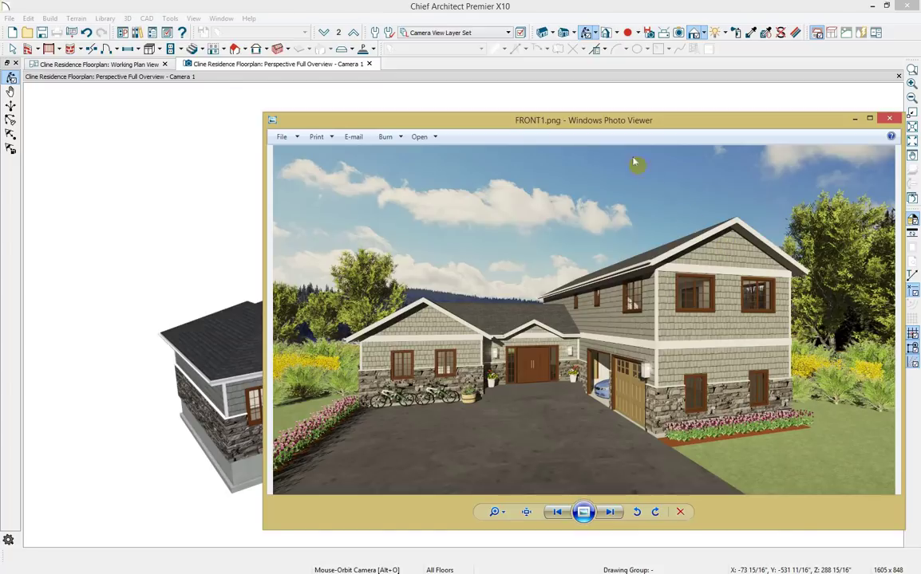
left_click_drag(598, 134, 920, 112)
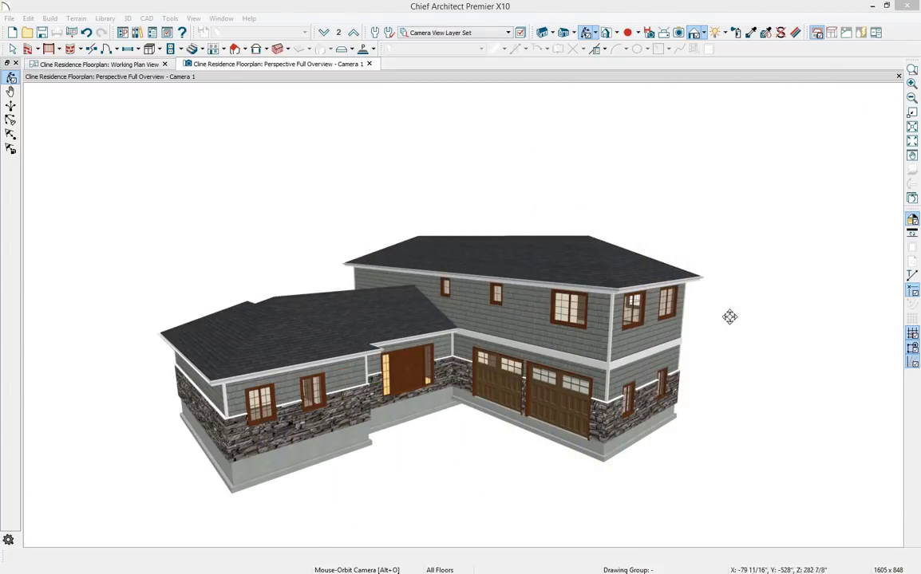
left_click(376, 410)
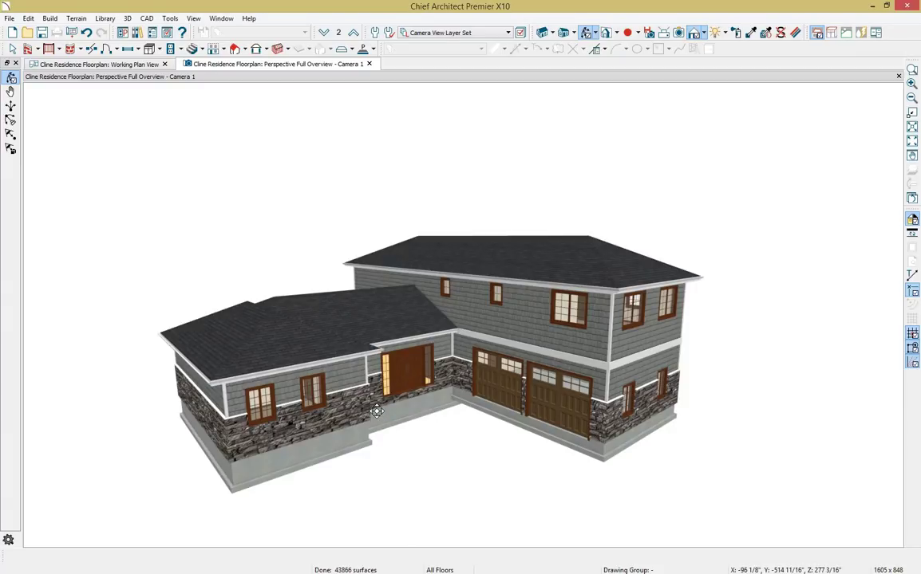
key("space")
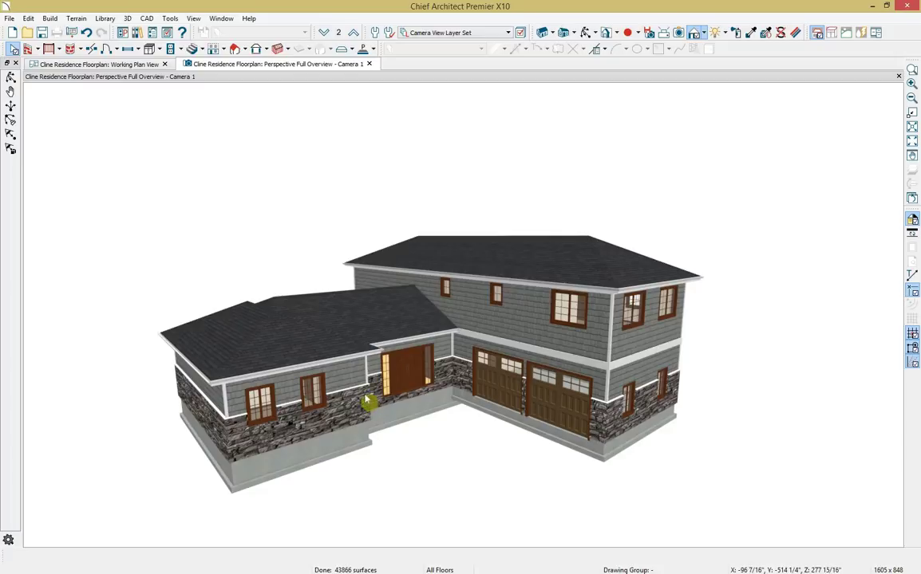
left_click(352, 386)
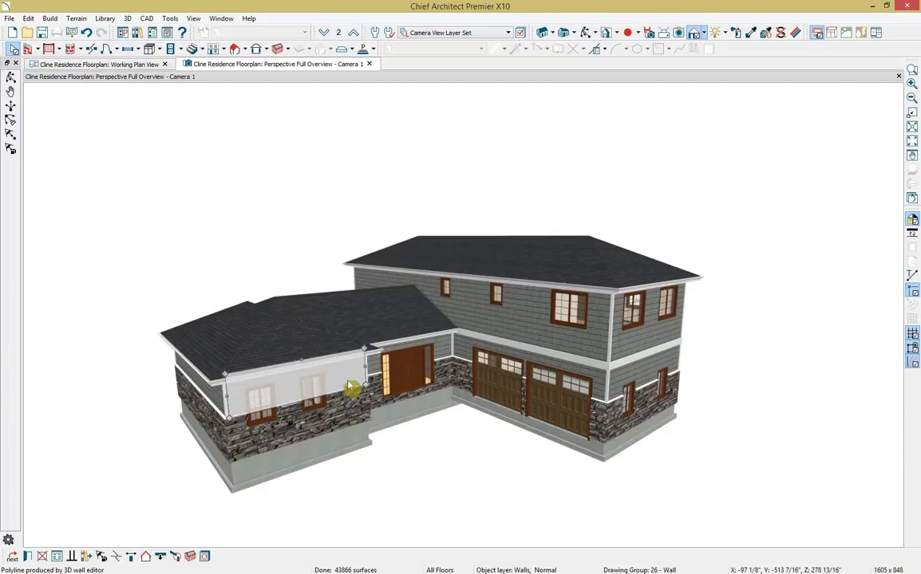
left_click(27, 556)
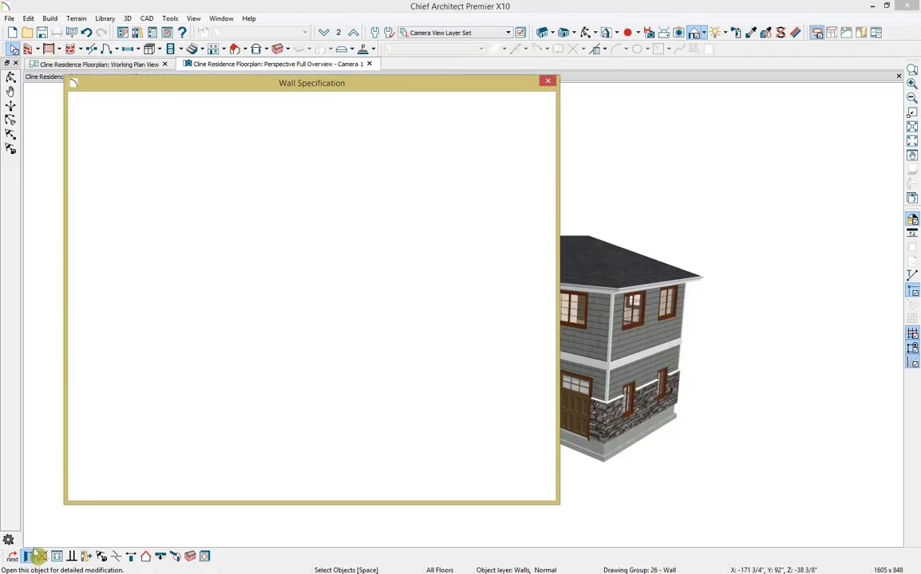
left_click(83, 120)
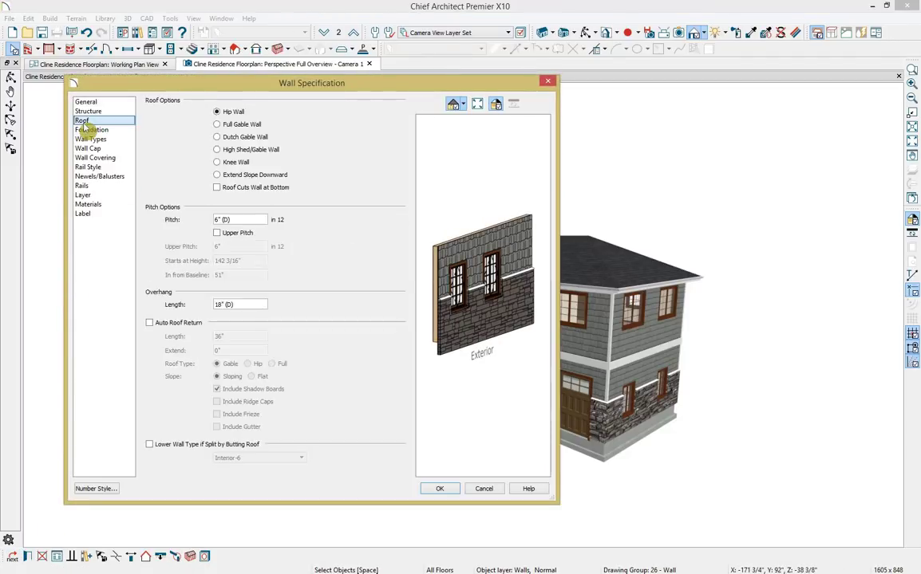
left_click(249, 125)
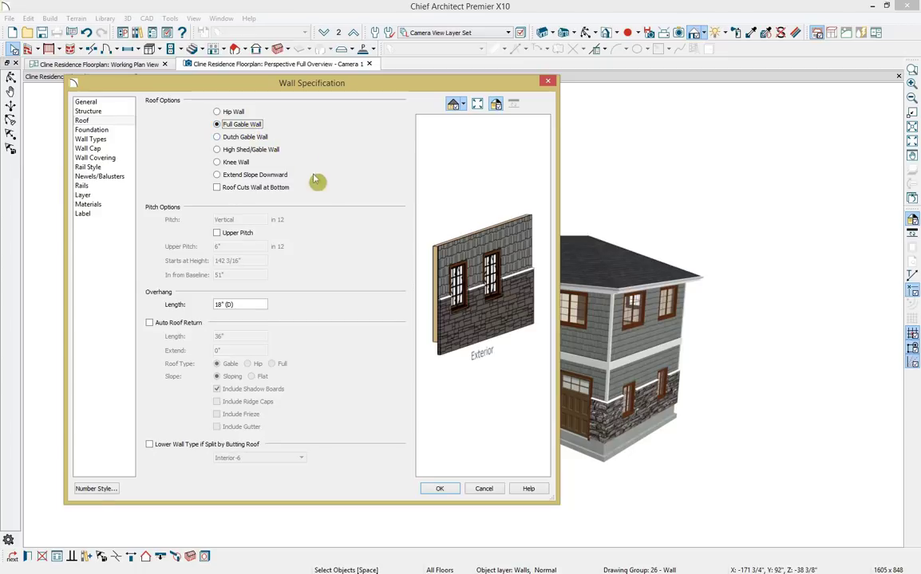
left_click(440, 489)
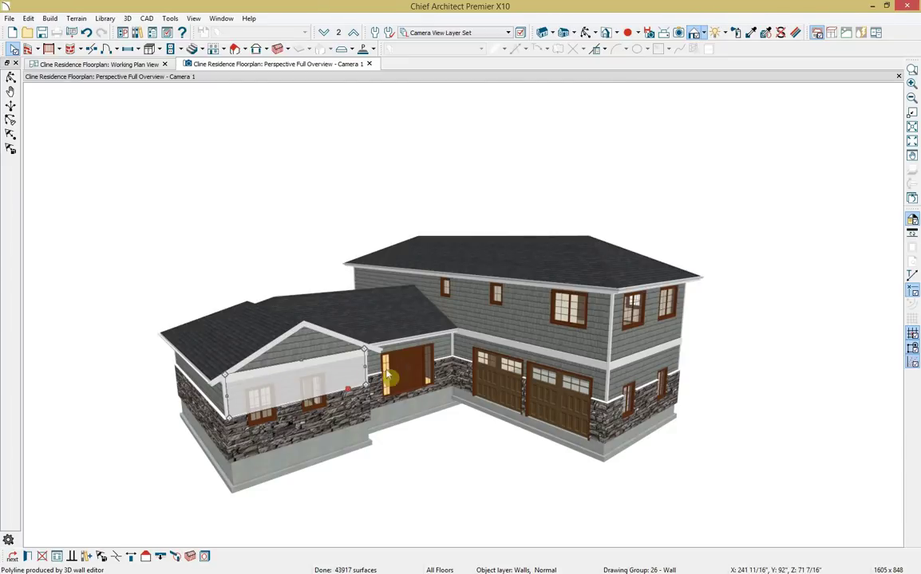
Change the second-floor front wall at the garage end of the house to a gable over the wall.
left_click(619, 348)
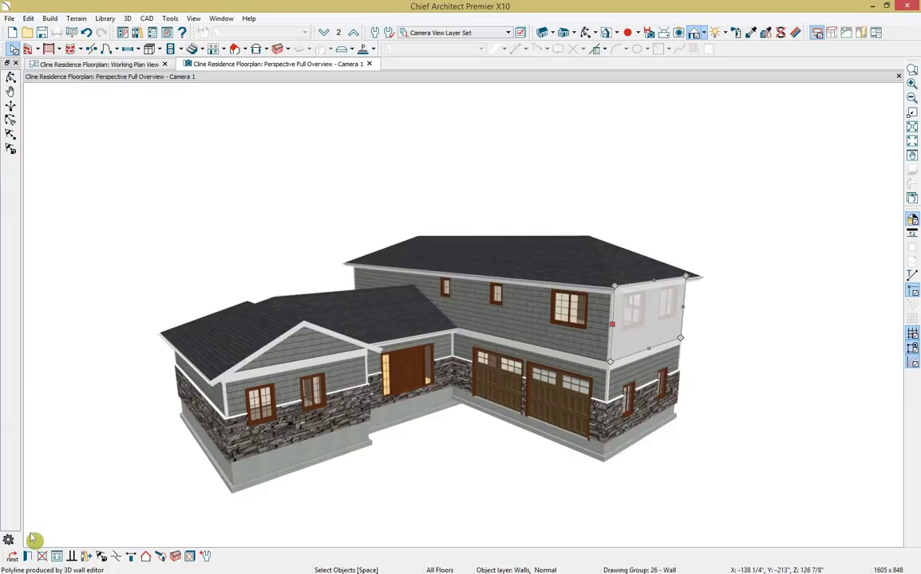
left_click(146, 557)
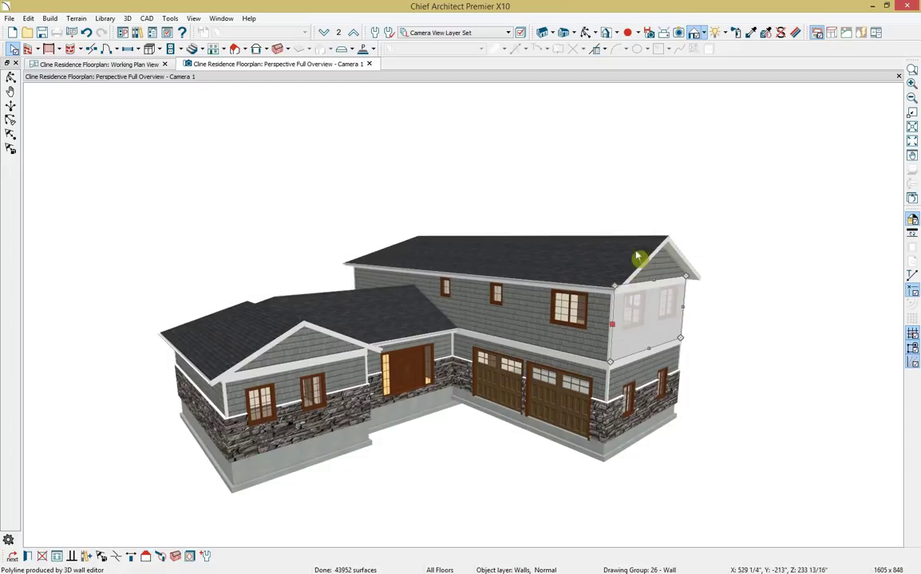
left_click(588, 33)
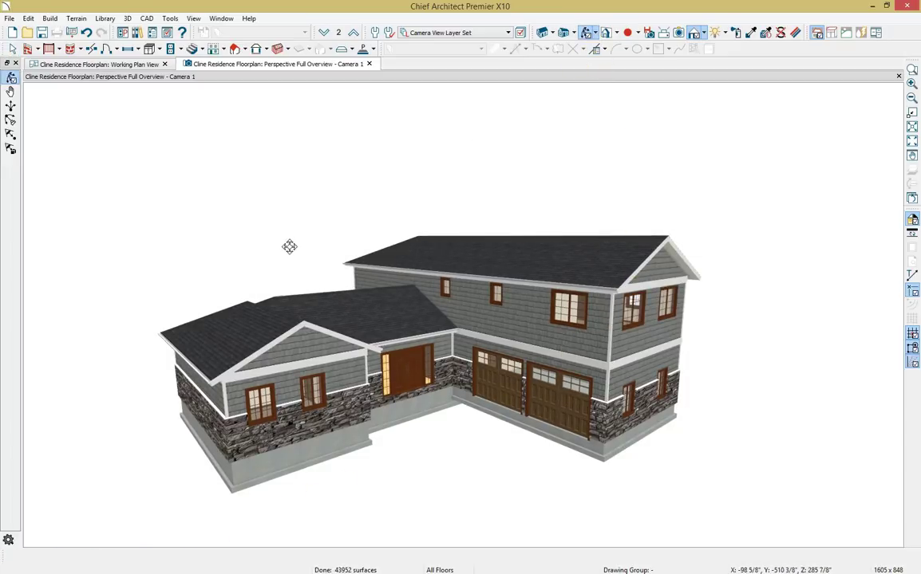
left_click_drag(289, 247, 623, 232)
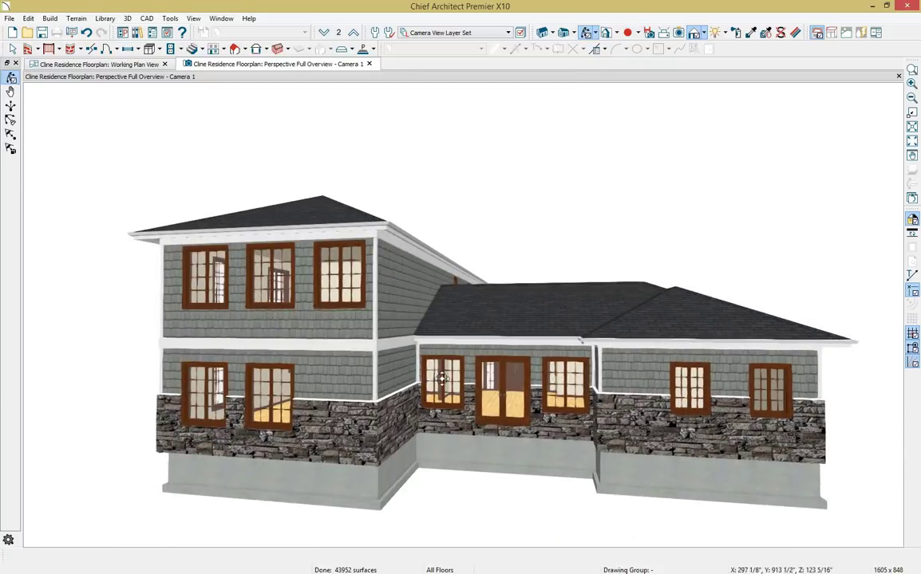
Change the rear second-floor wall of the two-storey wing and the rear wall of the bedroom wing to full gable walls.
key("space")
left_click(323, 333)
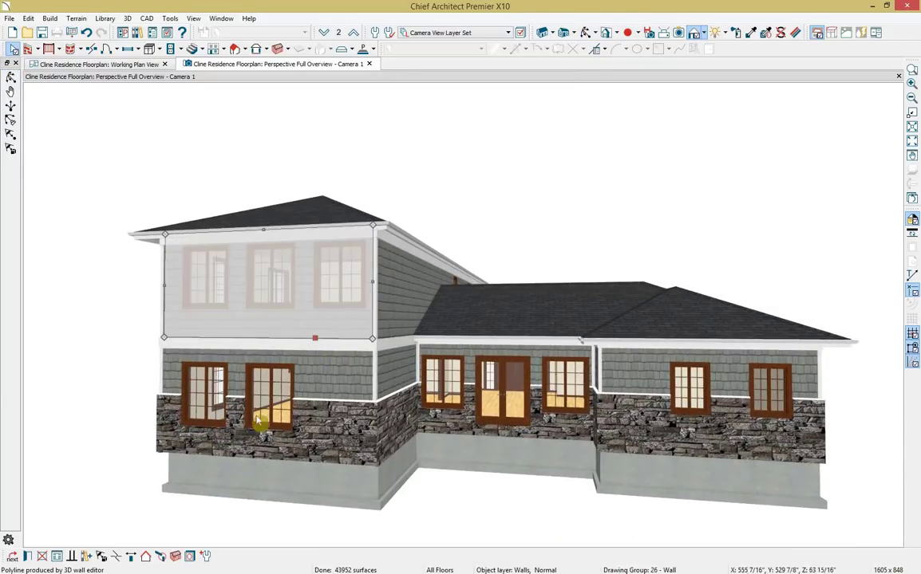
left_click(145, 558)
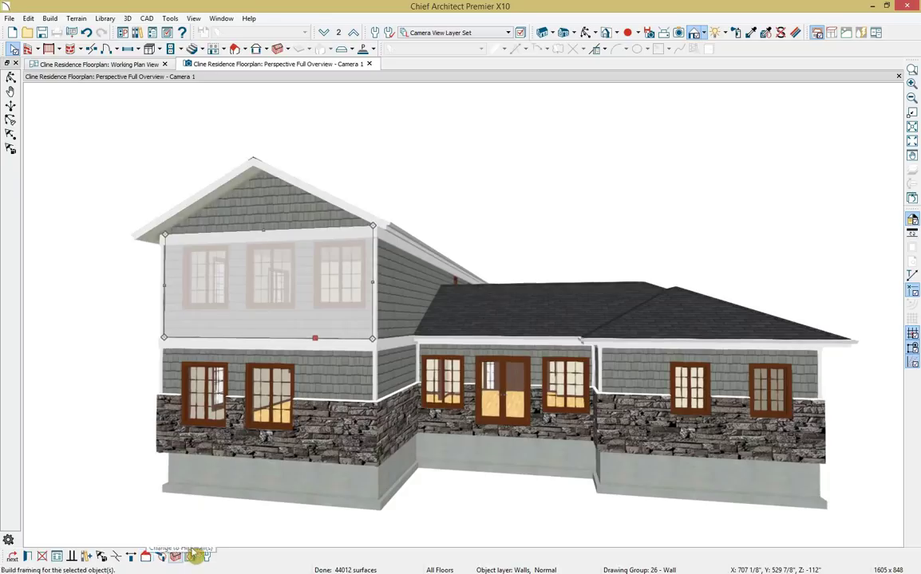
left_click(637, 375)
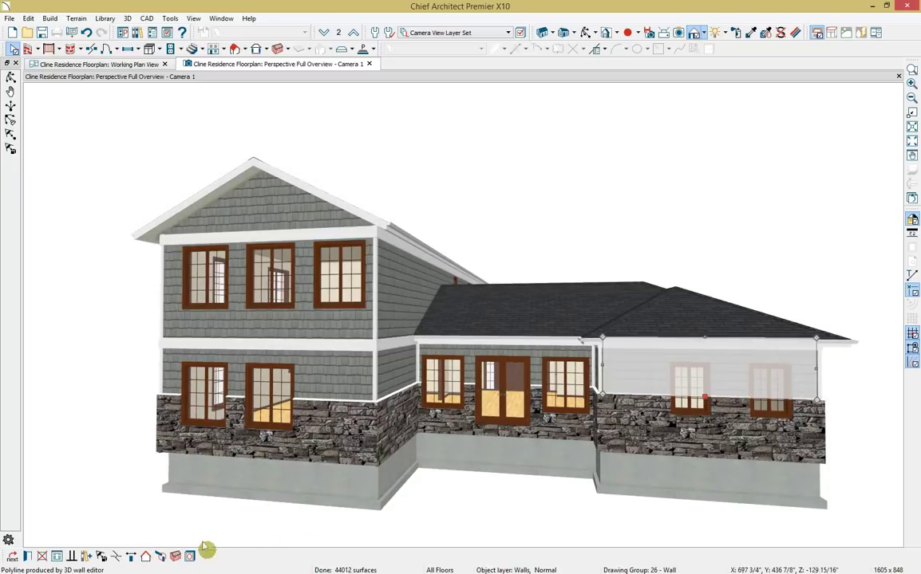
left_click(147, 557)
Check the entry in the FRONT1.png reference image and add a gable over the front door with a 6-in-12 pitch and 18" overhang.
left_click(587, 33)
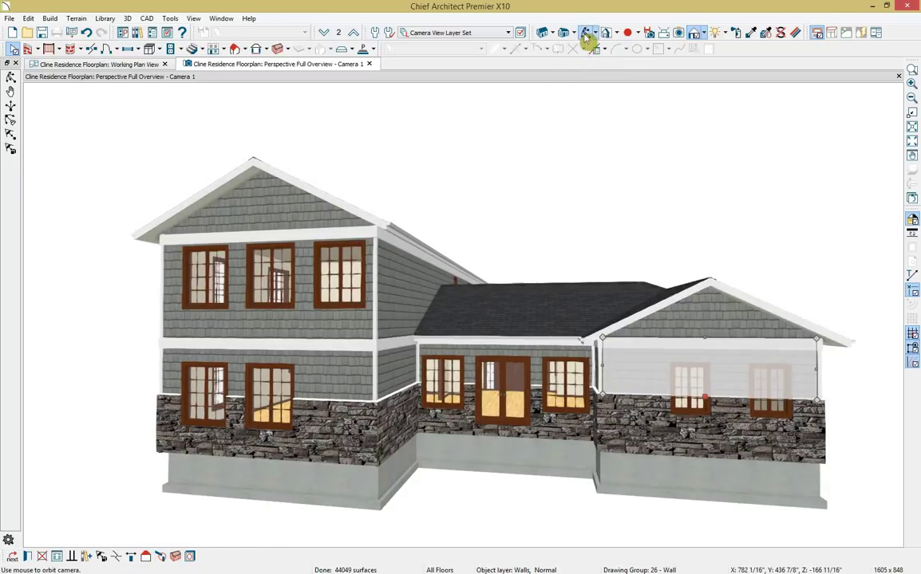
left_click_drag(594, 148, 330, 161)
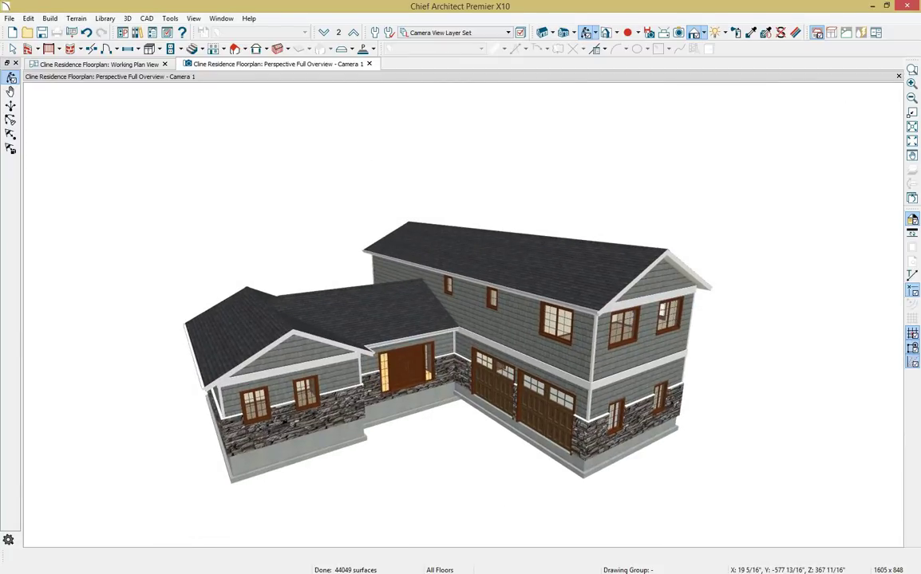
left_click_drag(920, 119, 327, 126)
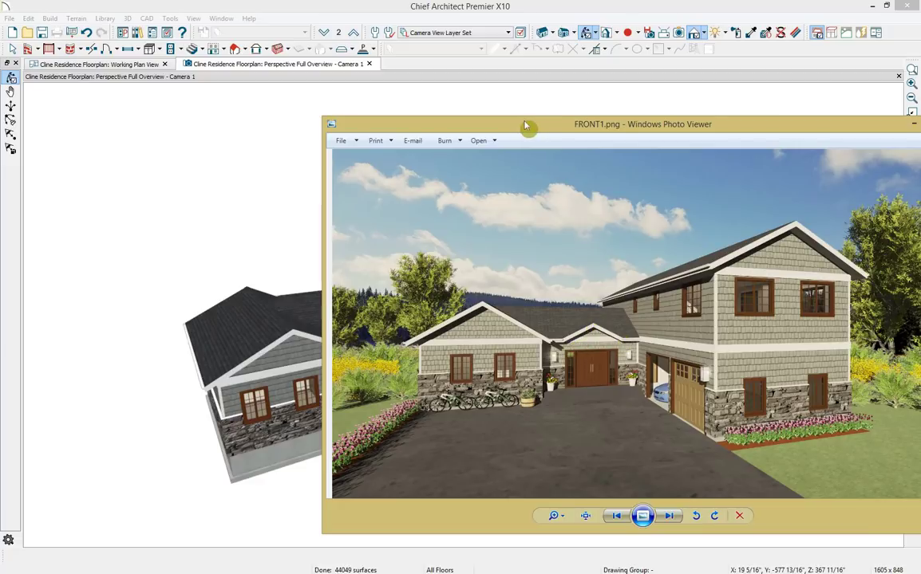
left_click_drag(528, 126, 920, 113)
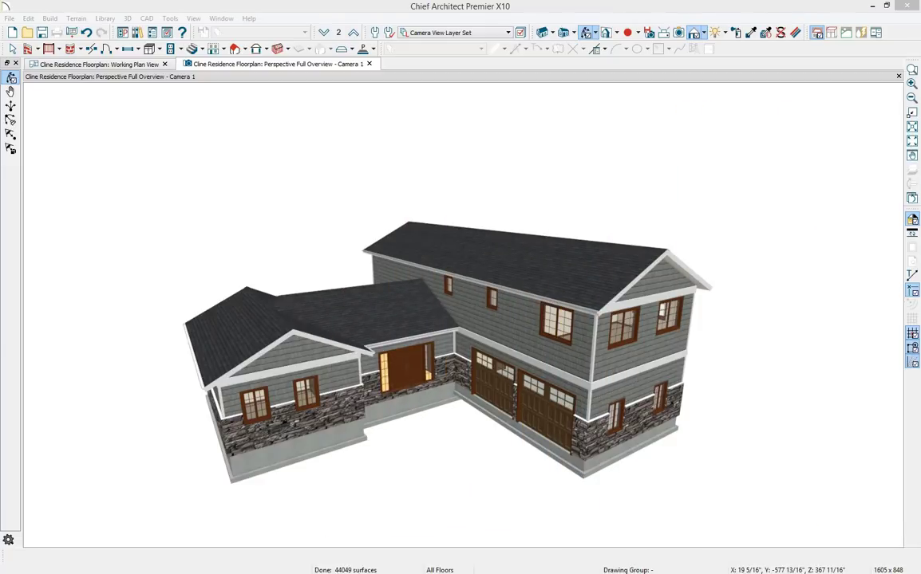
left_click(417, 368)
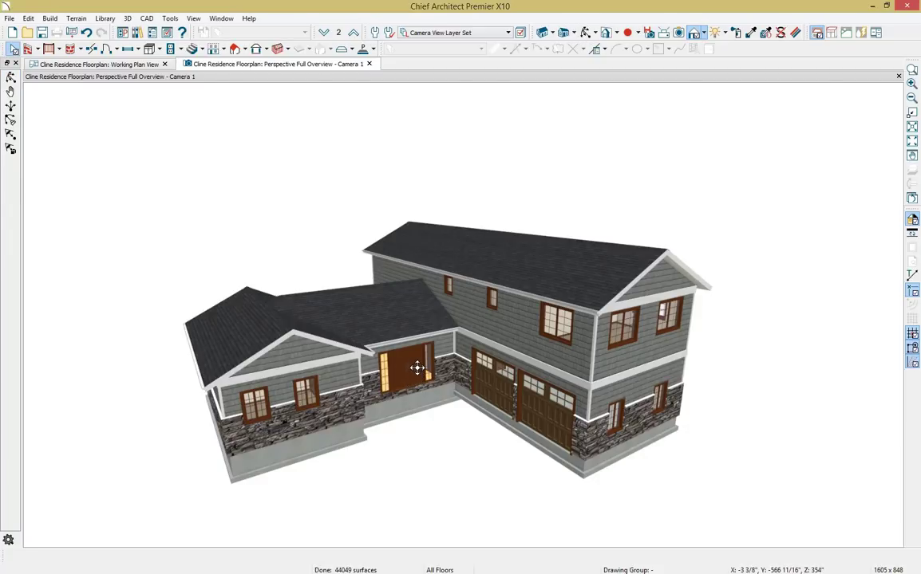
left_click(417, 368)
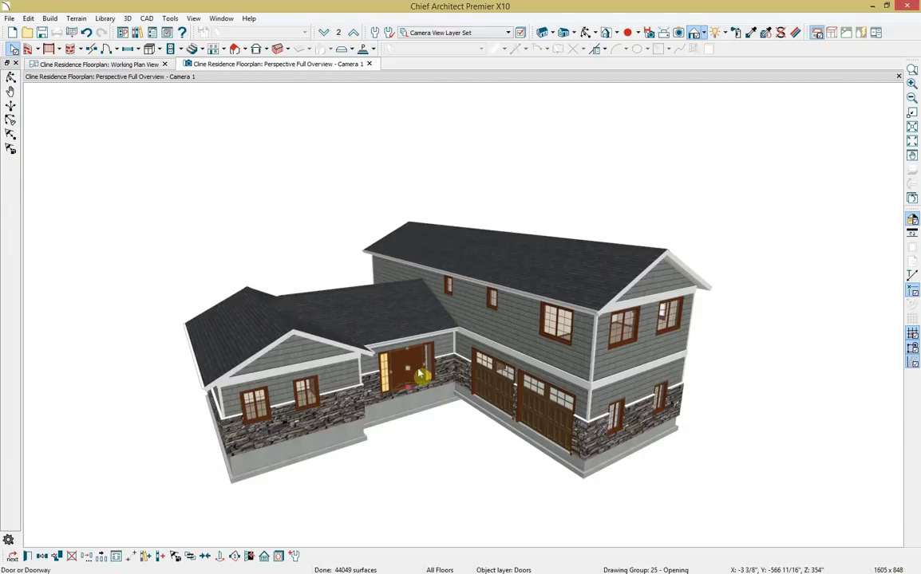
left_click(266, 557)
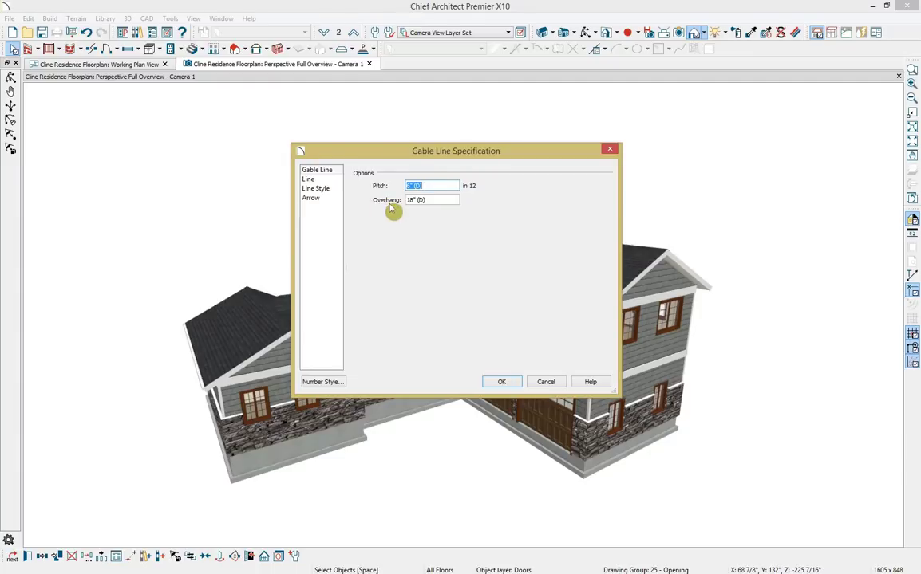
left_click(502, 382)
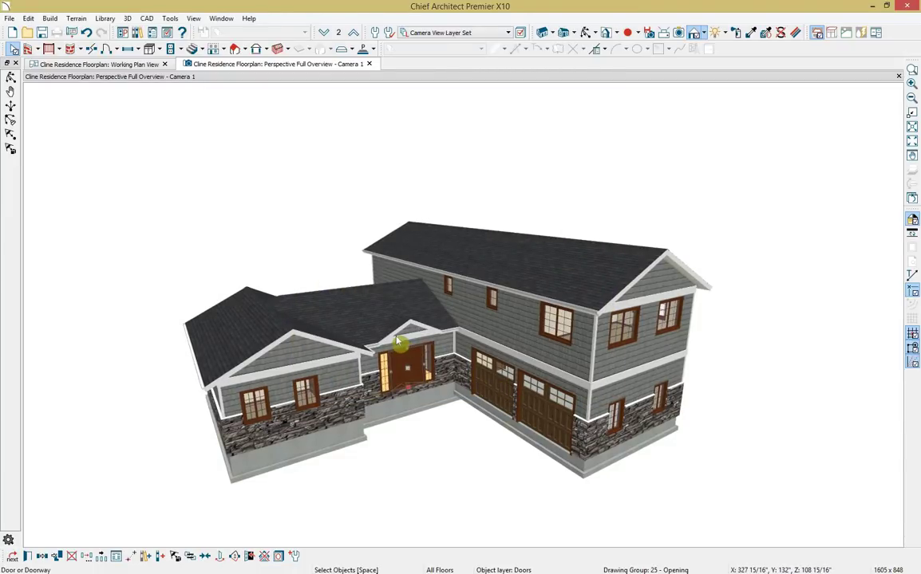
Copy the ridge top height from the specification of the front roof plane above the entry, leaving that plane unmodified.
scroll(270, 326, "up", 3)
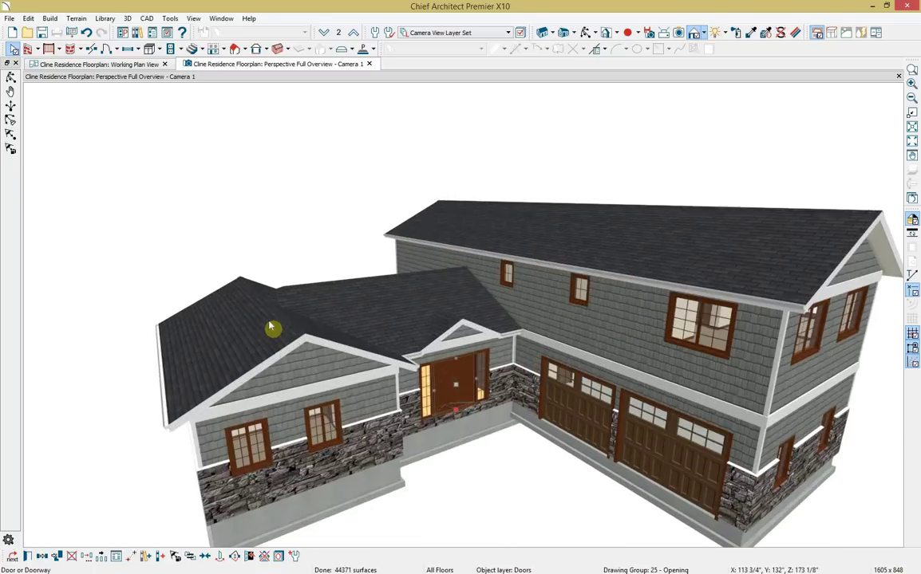
left_click(587, 33)
left_click_drag(417, 258, 293, 317)
scroll(293, 317, "up", 2)
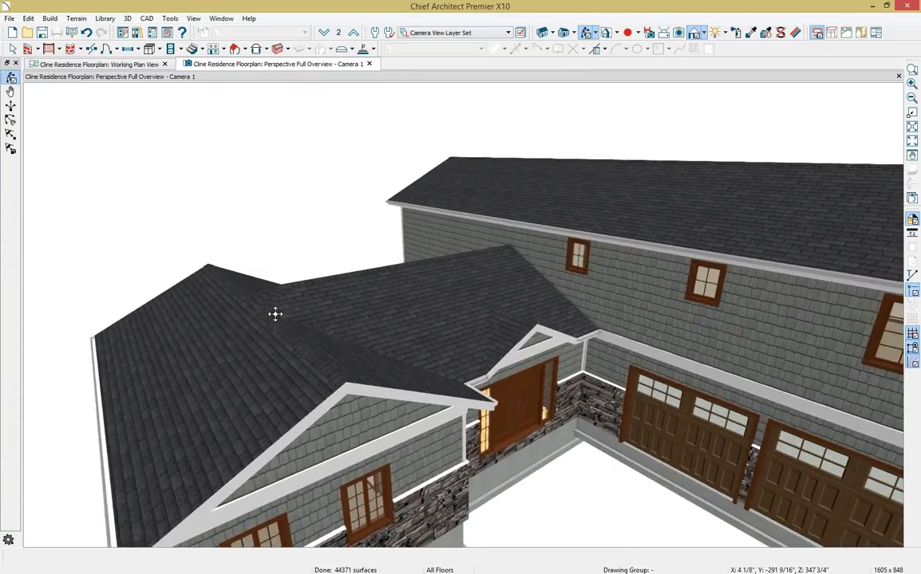
key("space")
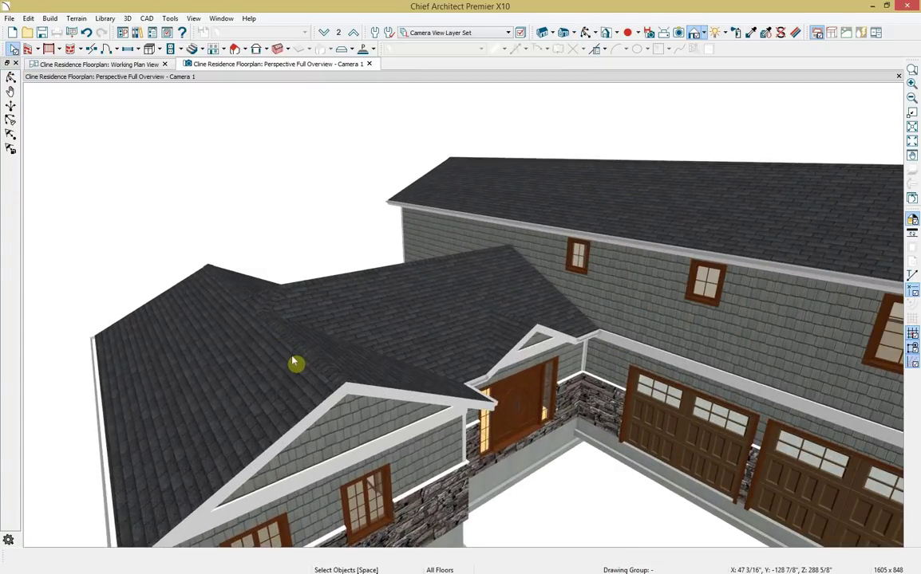
double_click(321, 297)
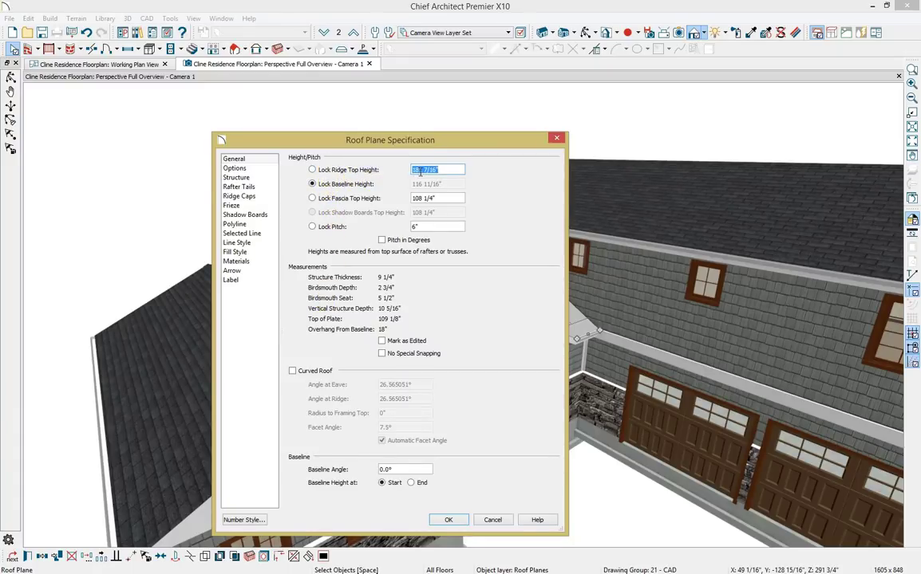
right_click(425, 169)
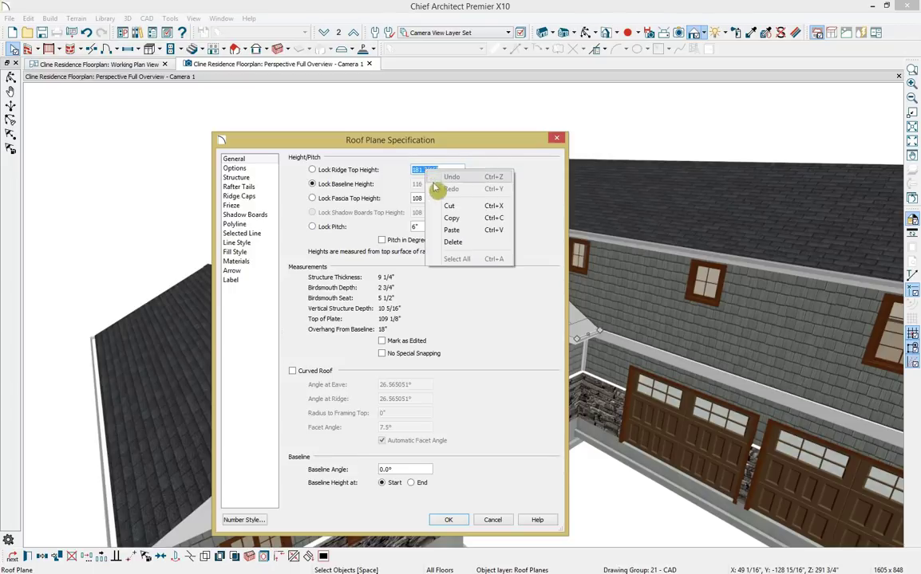
left_click(450, 219)
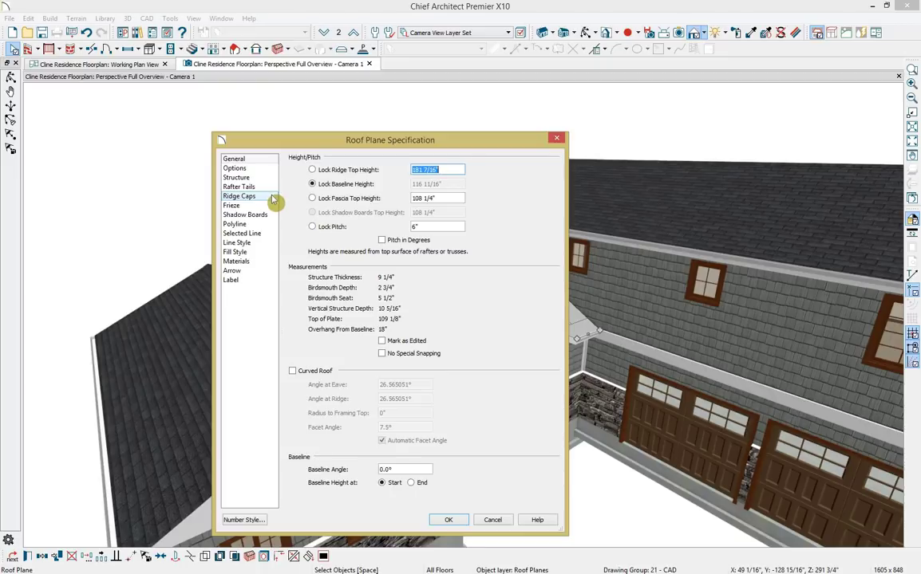
left_click(506, 521)
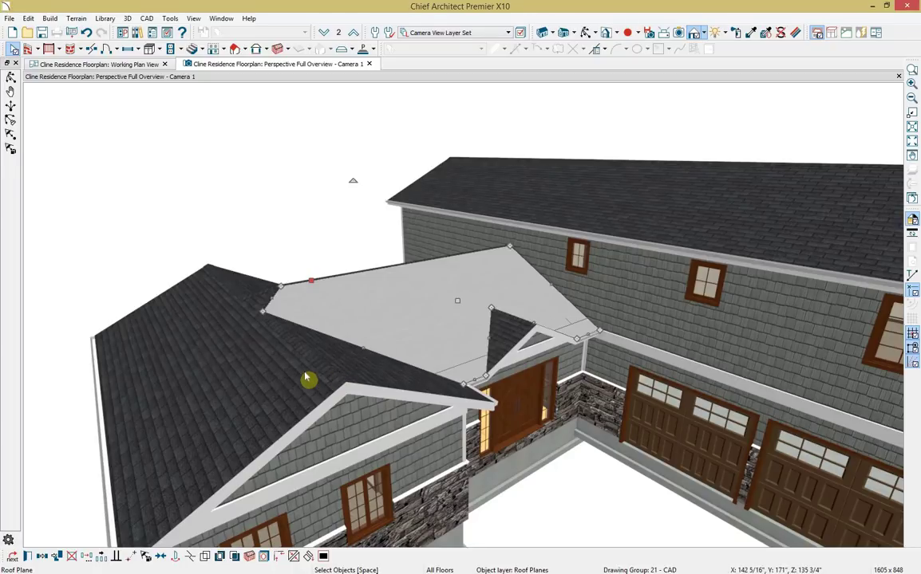
Pull the notched ridge corner of the bedroom wing's outer roof plane back into one straight ridge, turning Auto Rebuild Roofs off.
left_click(278, 380)
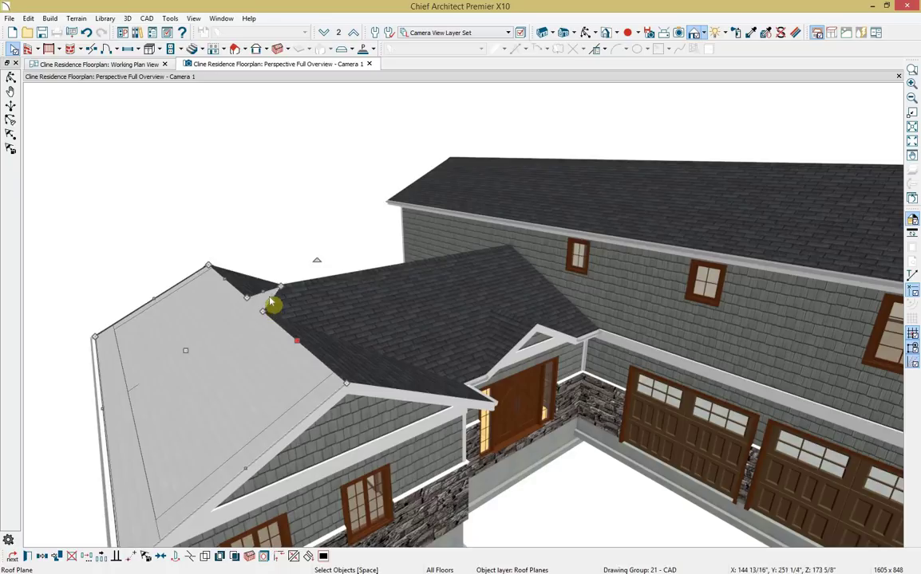
left_click_drag(280, 286, 257, 310)
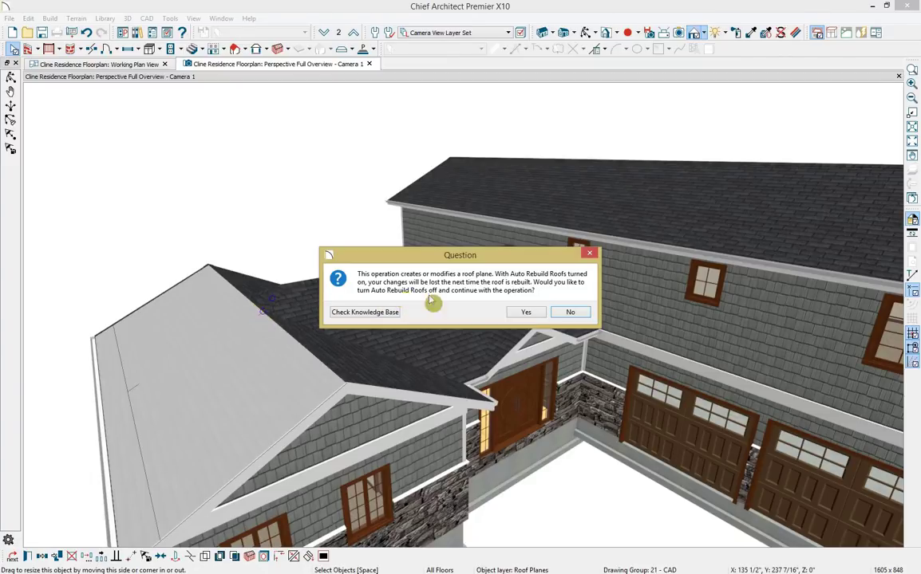
left_click(517, 313)
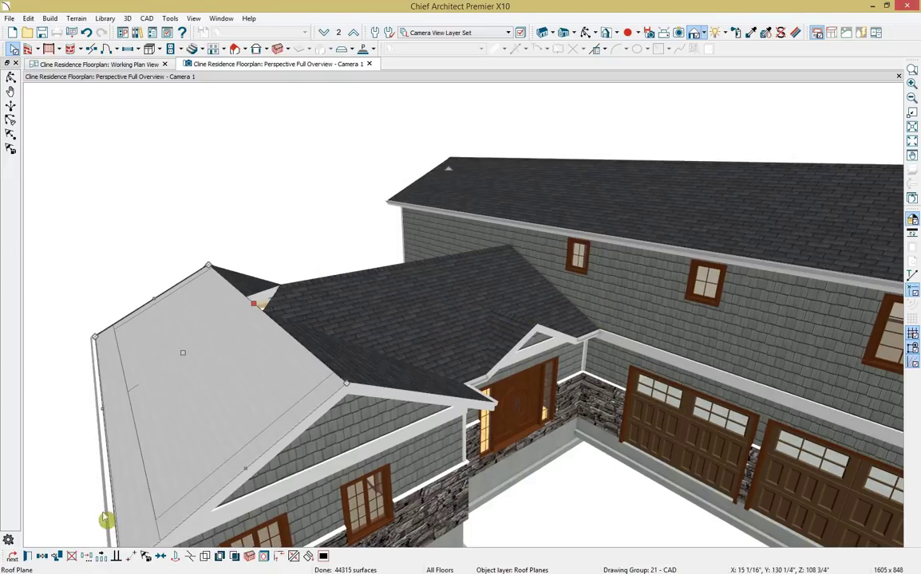
Lock the fascia top height of the bedroom wing's outer roof plane and set its ridge top height to 181 7/16".
left_click(29, 557)
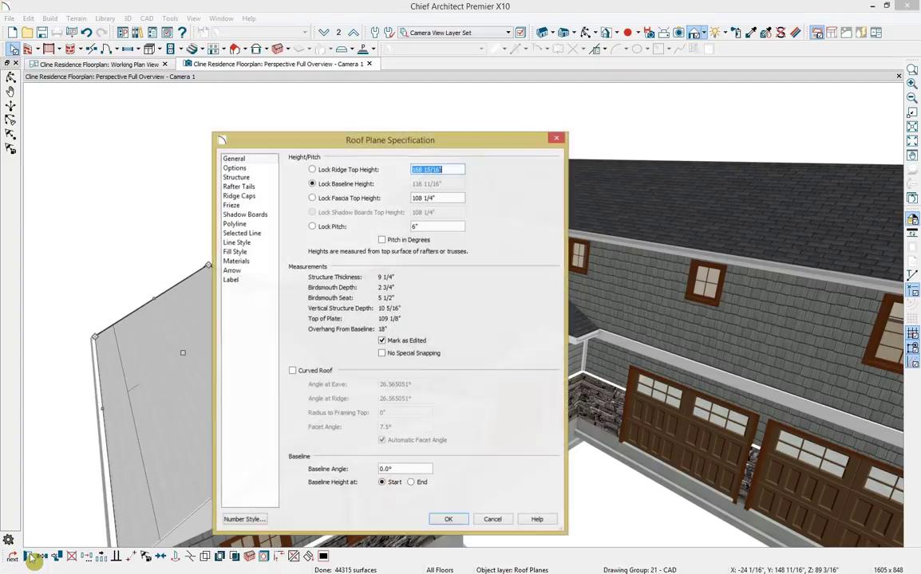
left_click(332, 199)
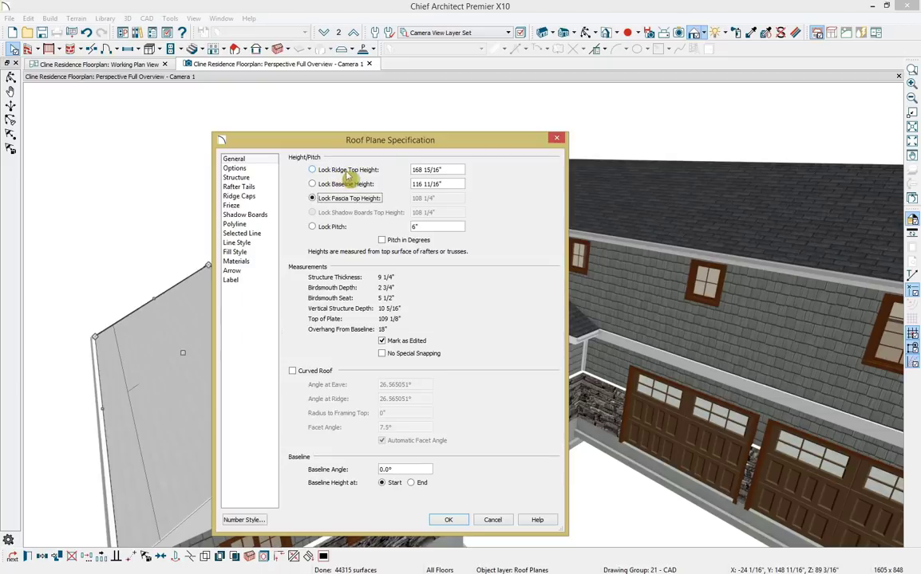
left_click_drag(449, 169, 388, 176)
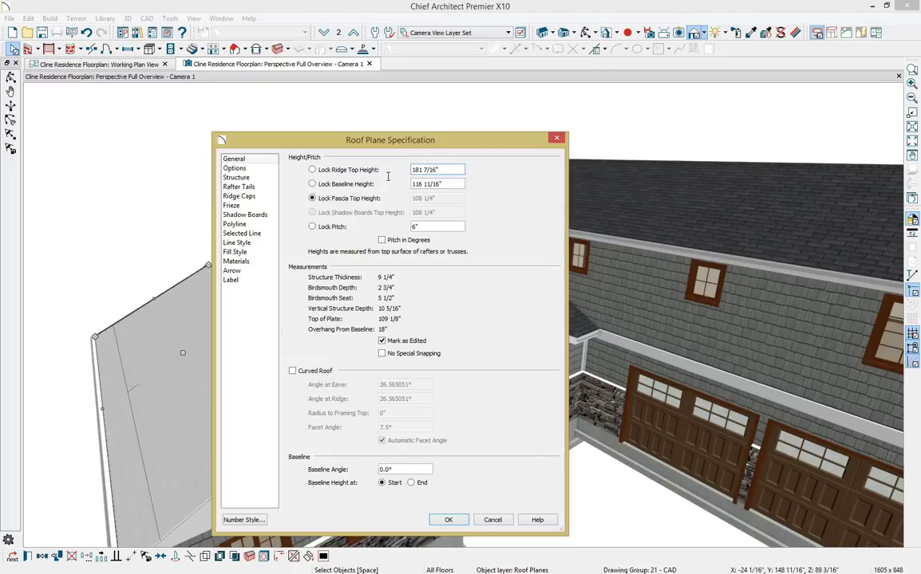
key("Tab")
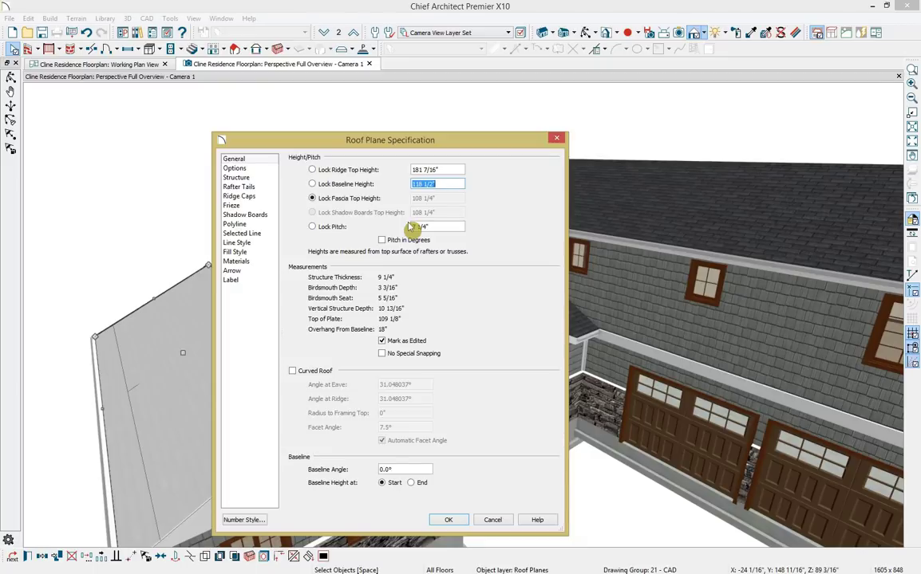
left_click(441, 522)
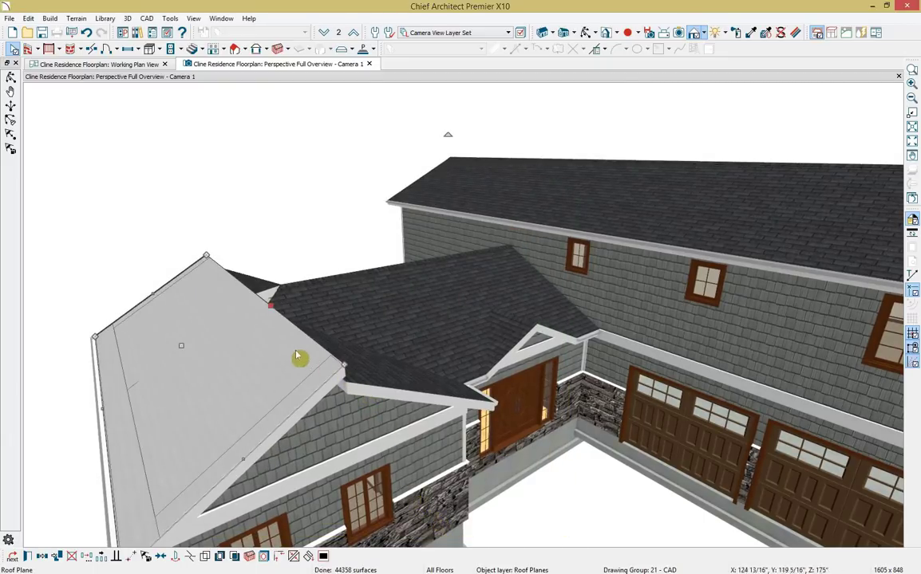
Set the ridge top height of the bedroom wing's two inner roof planes to 181 7/16" with the fascia top height locked.
left_click(587, 32)
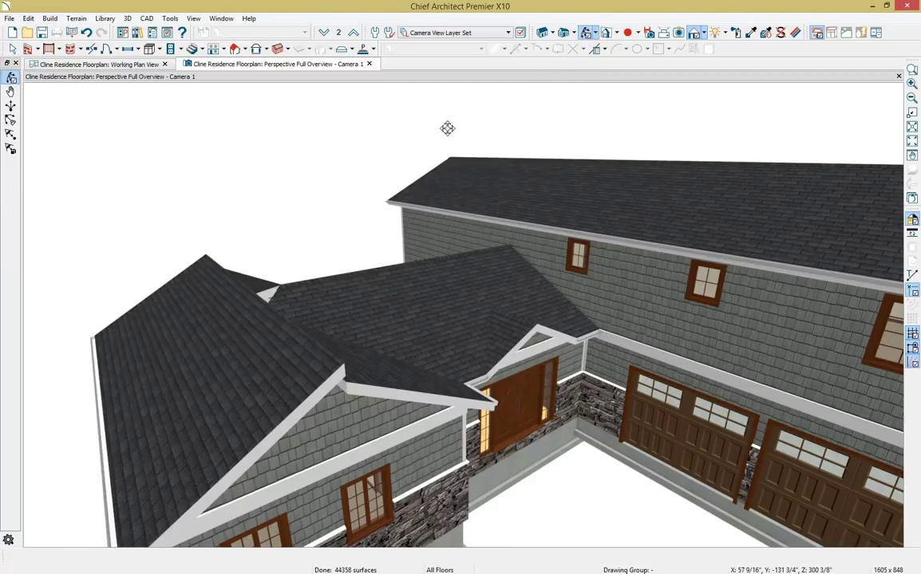
left_click_drag(447, 129, 351, 189)
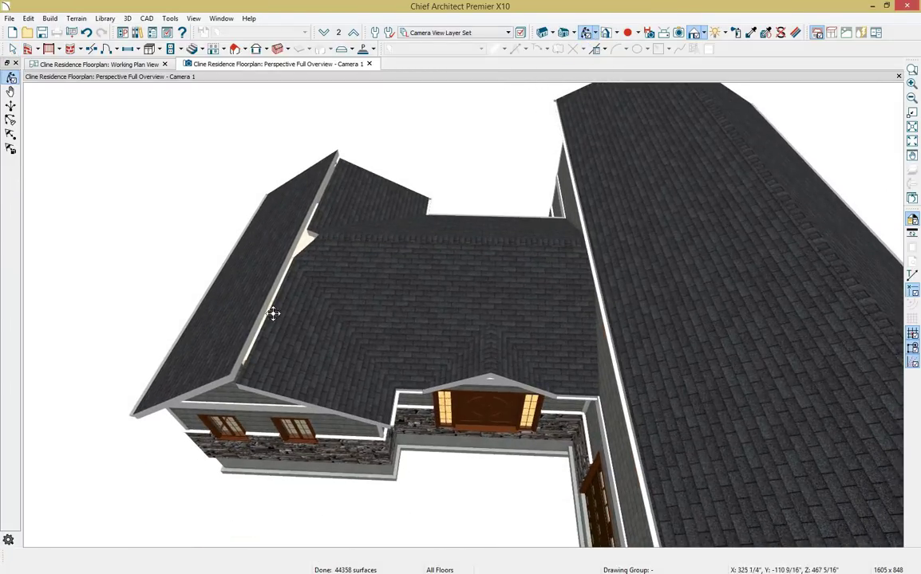
key("space")
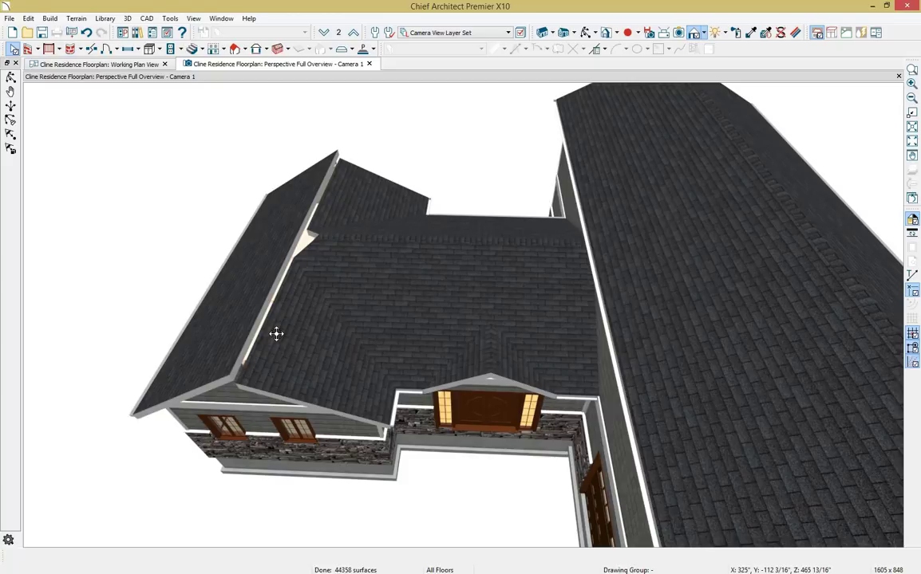
left_click(278, 339)
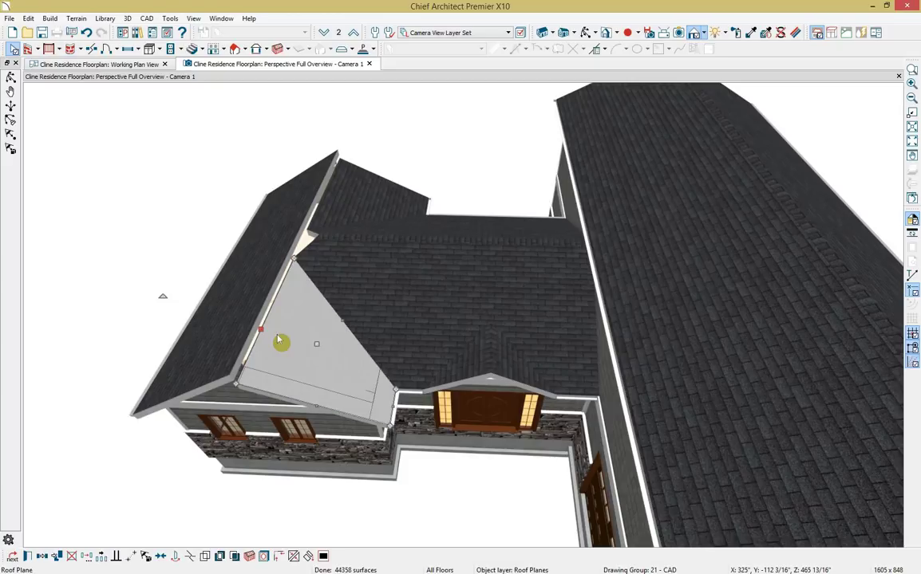
left_click(352, 199, "shift")
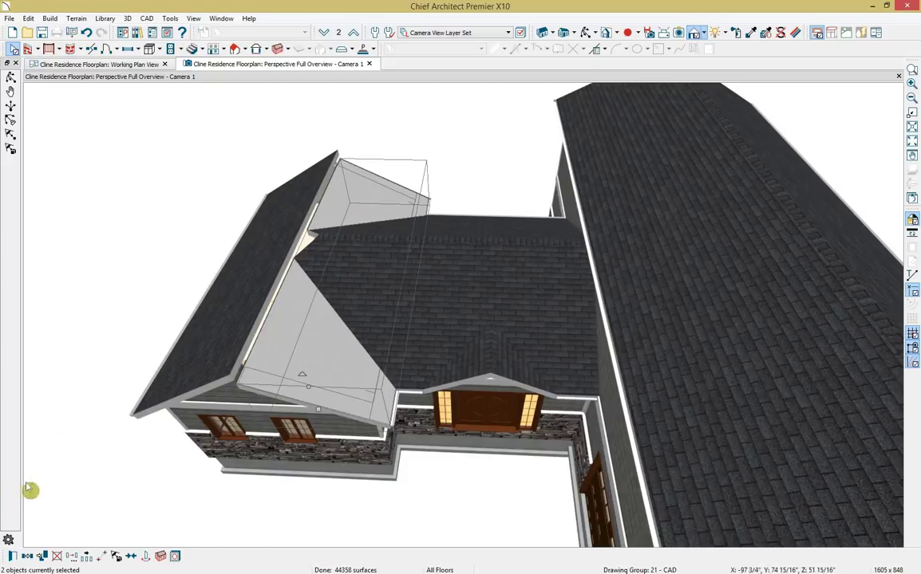
left_click(13, 557)
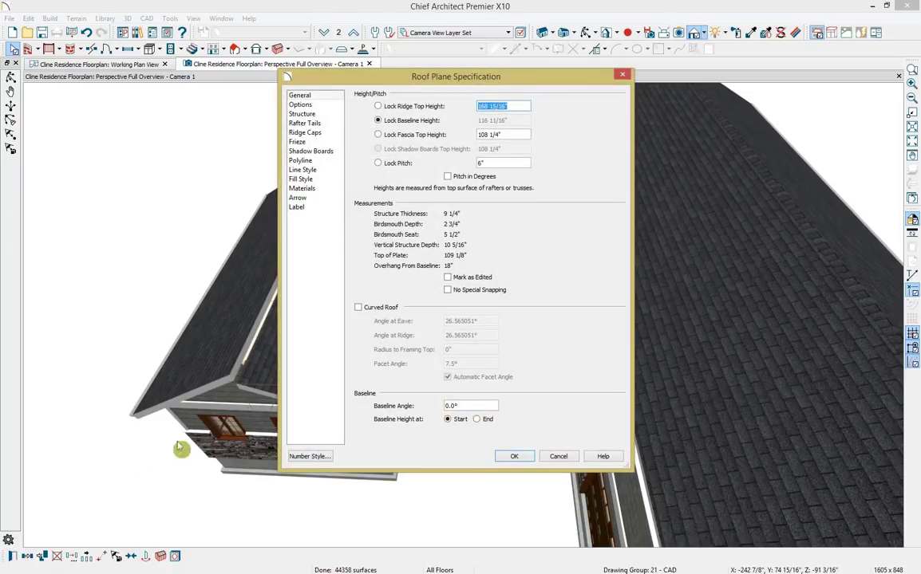
left_click(428, 135)
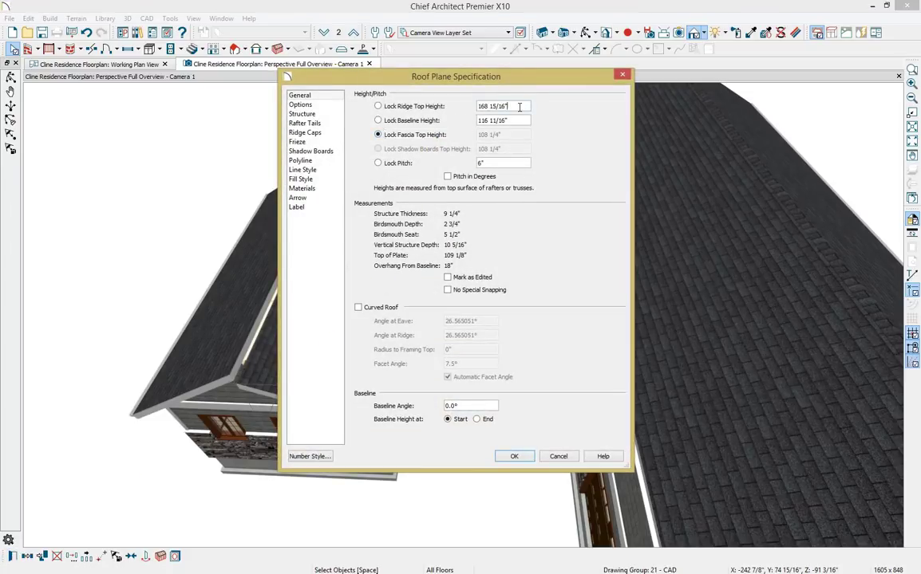
left_click_drag(519, 107, 461, 115)
type("181 7/16")
key("Tab")
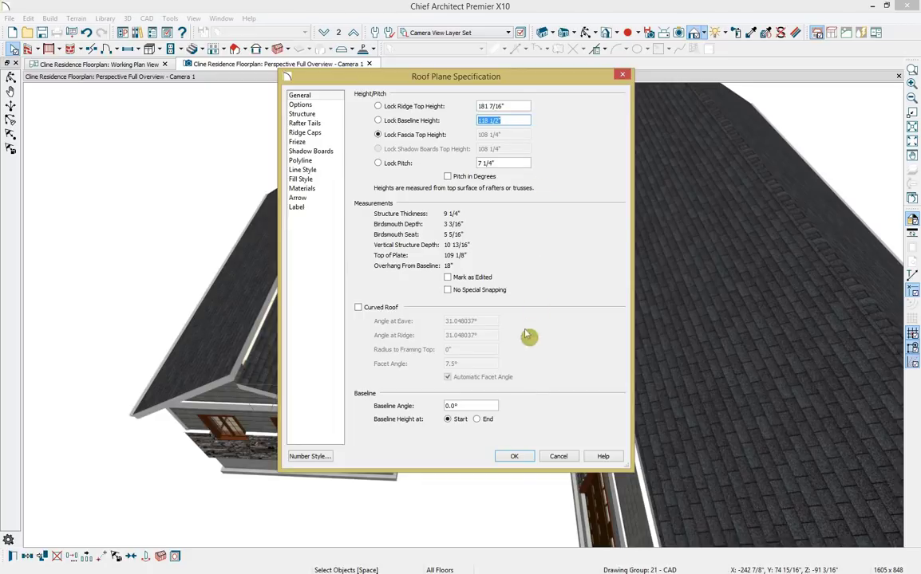
left_click(516, 458)
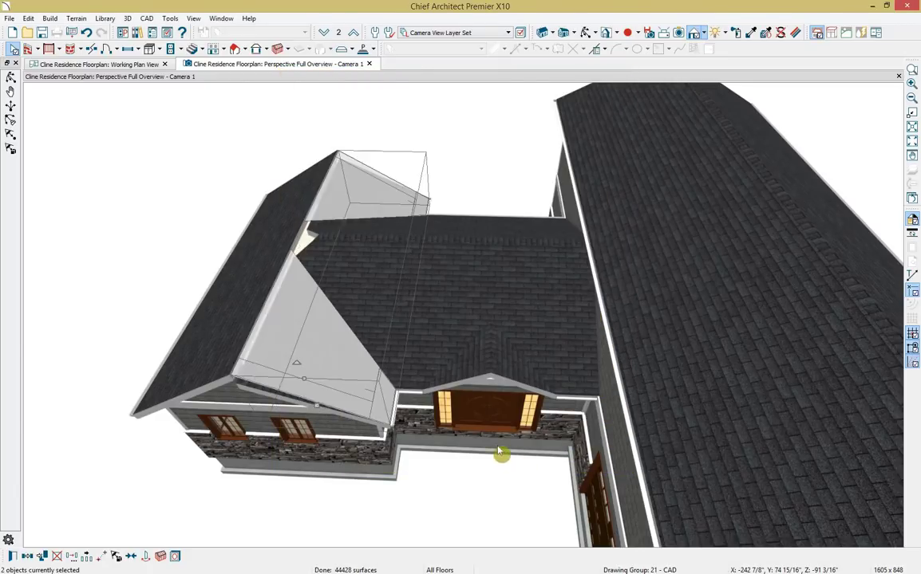
Extend the ridge corners of the front and rear living-area roof planes to the bedroom wing's ridge line in the Floor 1 plan.
left_click(587, 33)
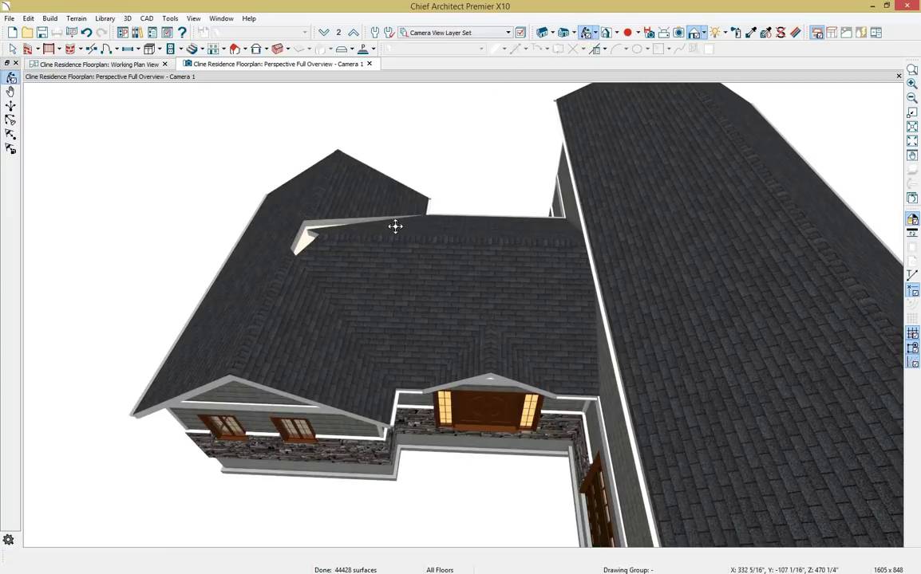
left_click_drag(396, 226, 321, 277)
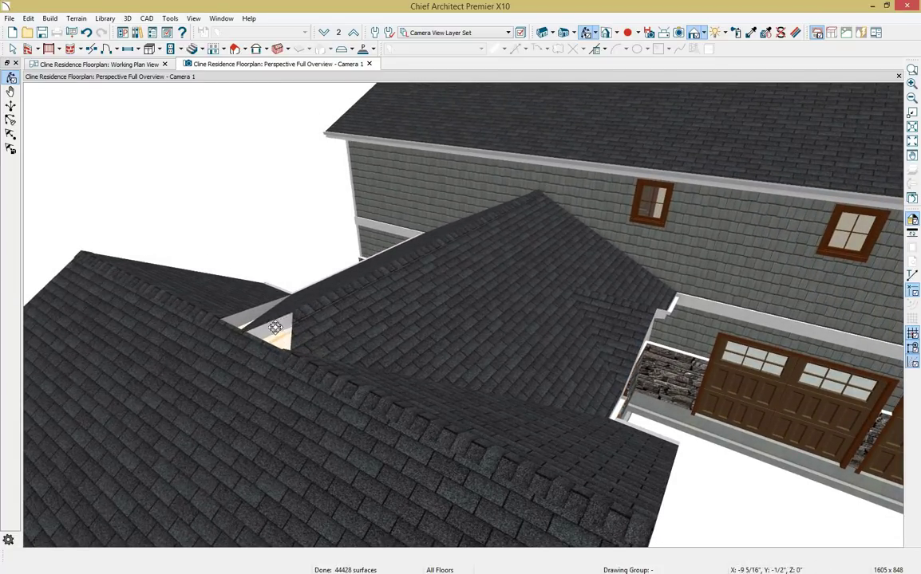
left_click_drag(279, 323, 196, 343)
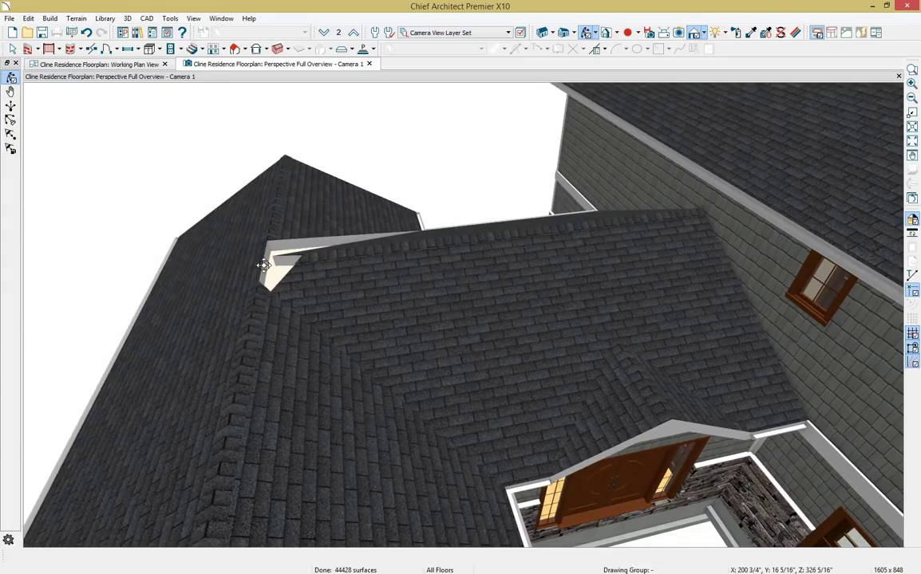
left_click(140, 67)
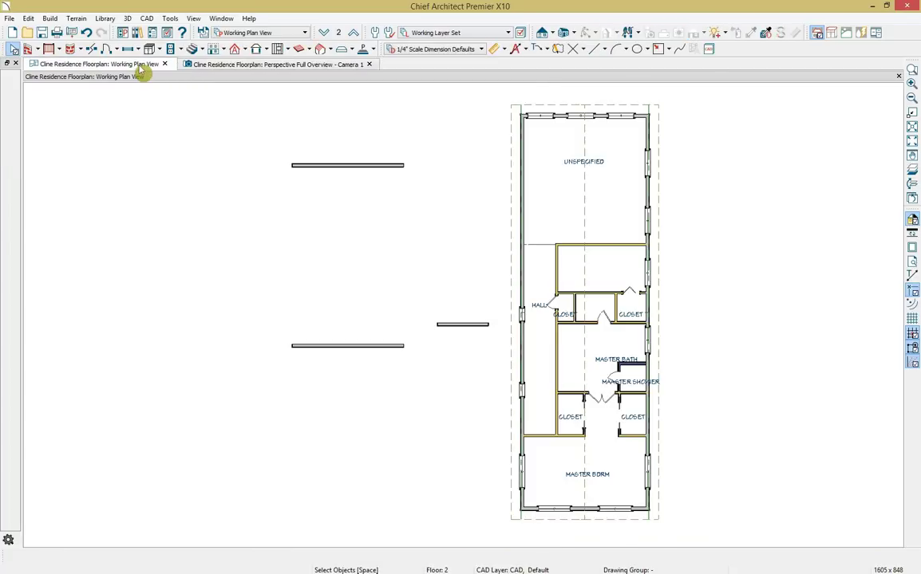
left_click(324, 32)
scroll(367, 266, "up", 2)
scroll(368, 266, "up", 1)
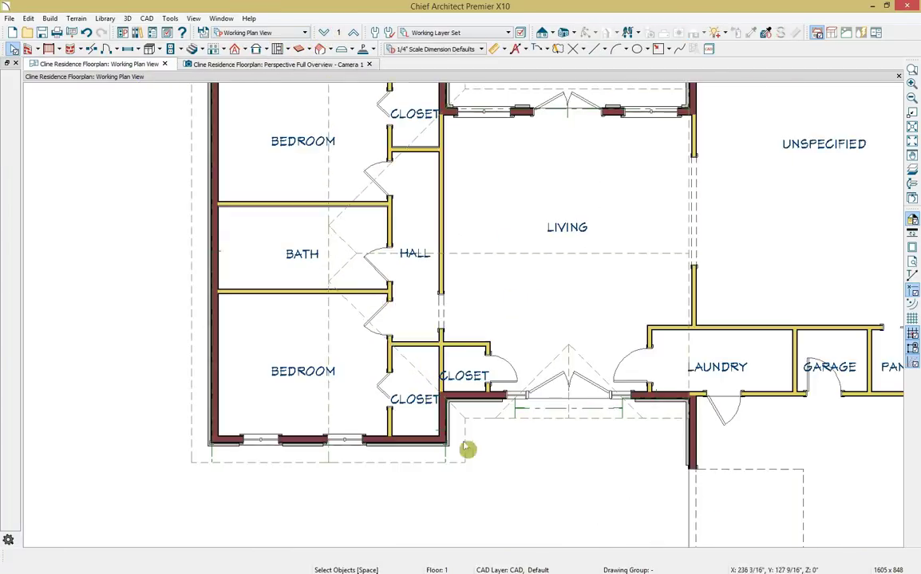
left_click(481, 427)
mouse_move(357, 253)
left_mouse_down()
mouse_move(327, 257)
mouse_move(329, 281)
left_mouse_up()
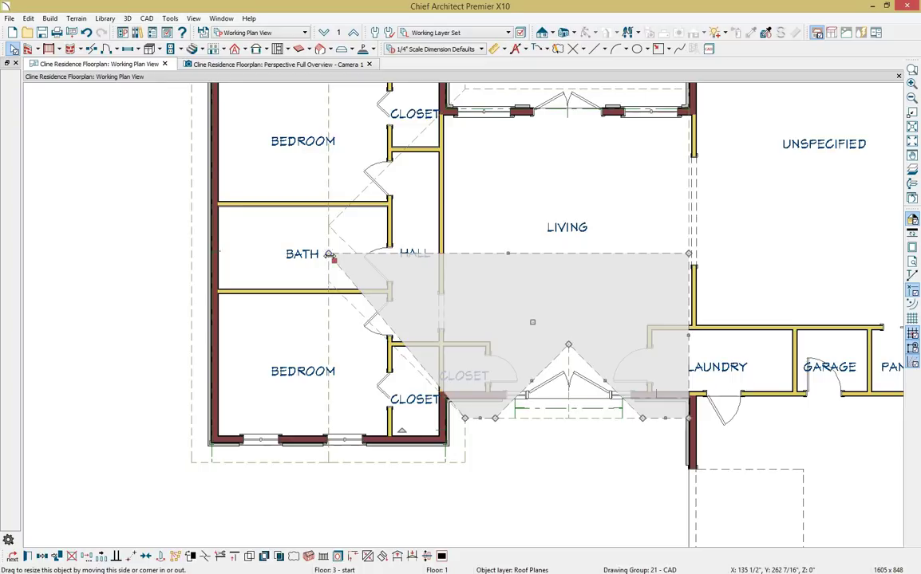
left_click(354, 253)
mouse_move(356, 253)
left_mouse_down()
mouse_move(330, 252)
mouse_move(329, 240)
mouse_move(329, 253)
left_mouse_up()
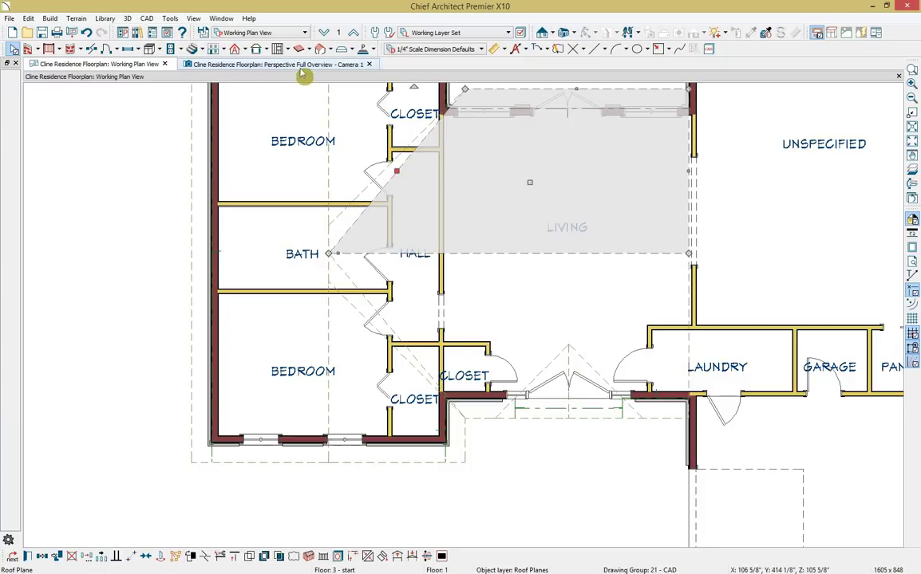
Join the bedroom wing's front inner roof plane to the front living-area roof plane along their open valley in the camera view.
left_click(347, 66)
left_click_drag(358, 235, 346, 251)
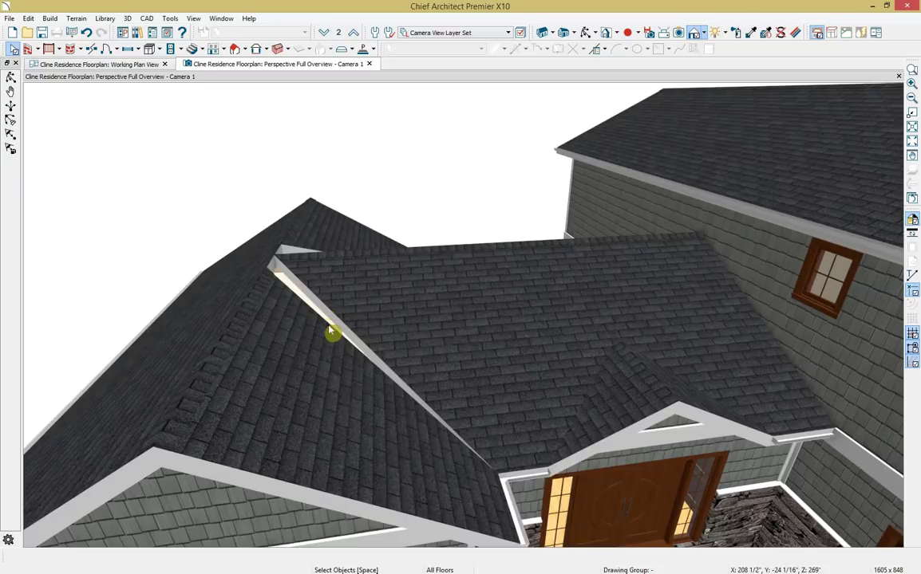
left_click(328, 330)
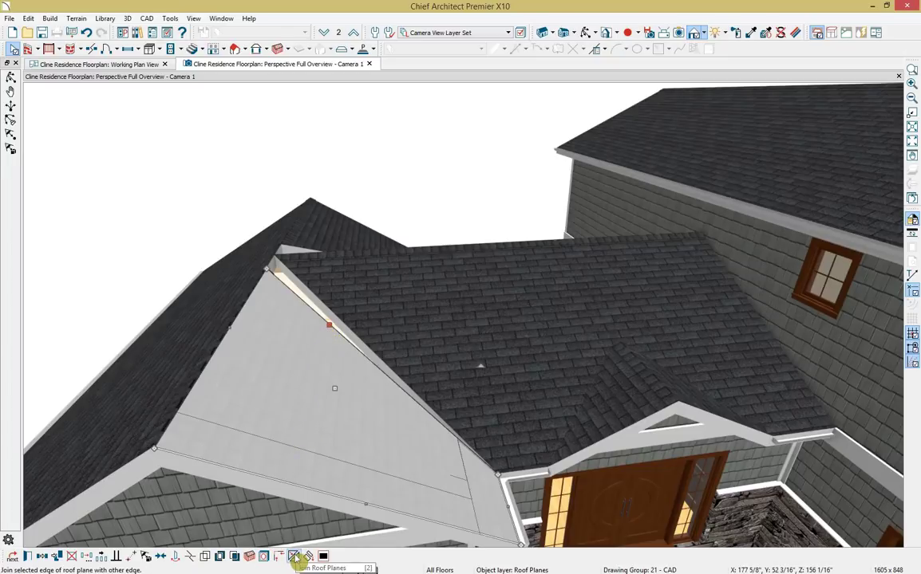
left_click(295, 556)
left_click(357, 348)
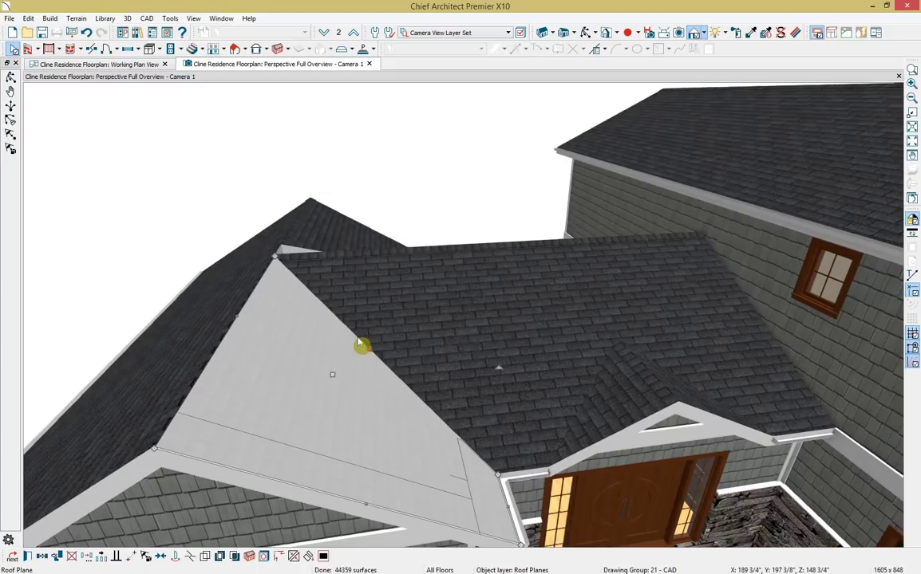
key("Escape")
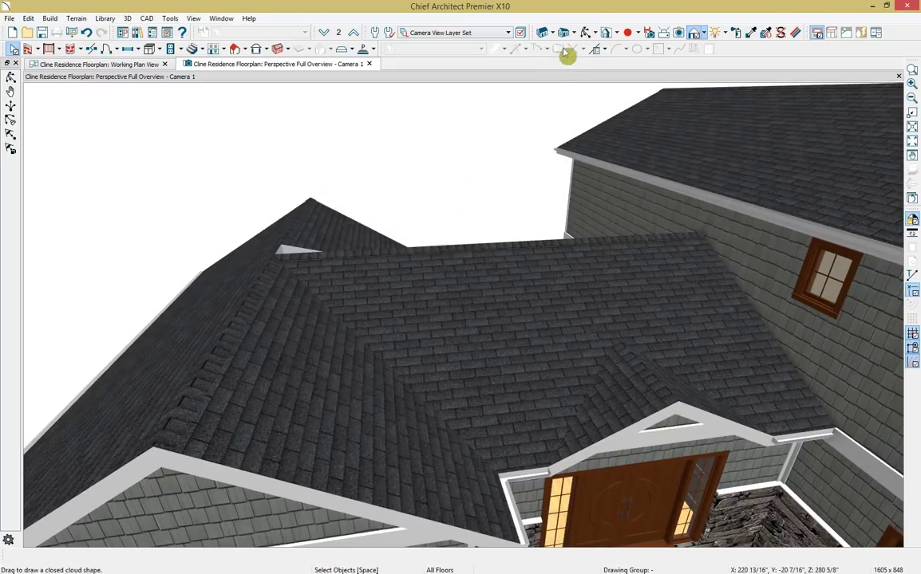
Join the bedroom wing's rear inner roof plane to the rear living-area roof plane along the remaining valley gap.
left_click(586, 33)
left_click_drag(558, 93, 244, 200)
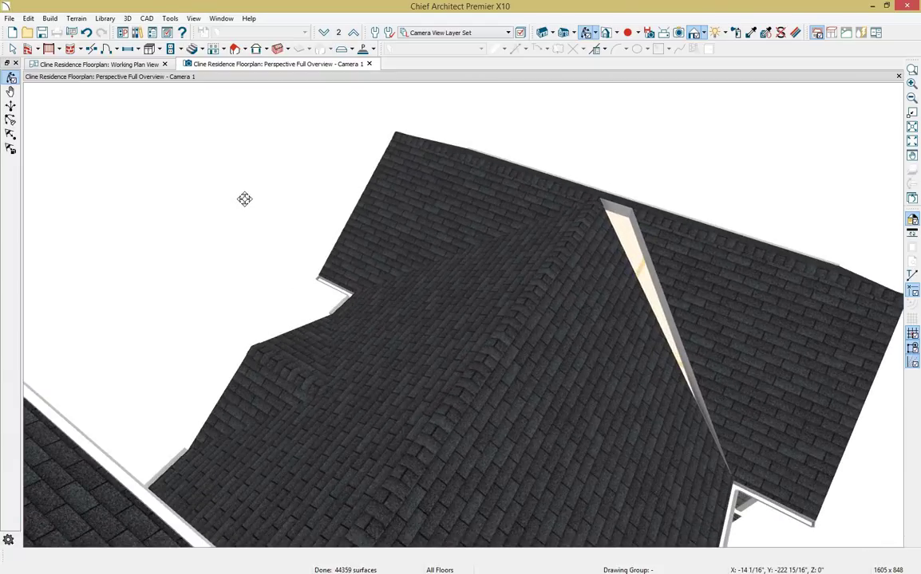
key("space")
left_click(676, 289)
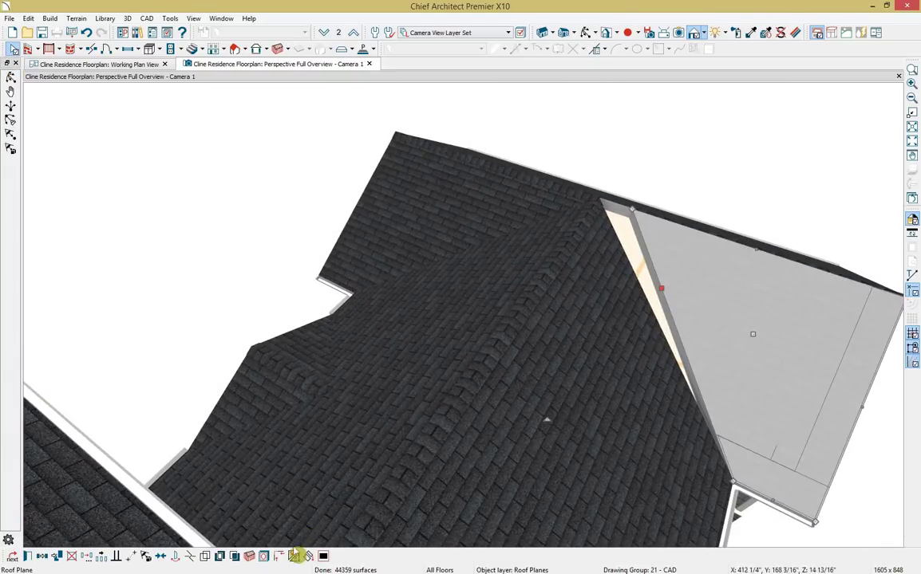
left_click(294, 556)
left_click(511, 442)
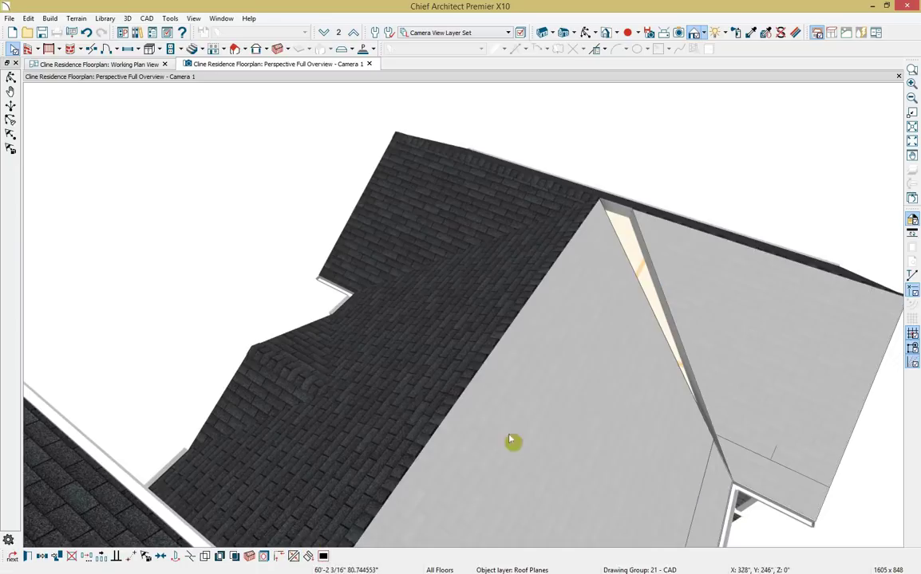
left_click(650, 319)
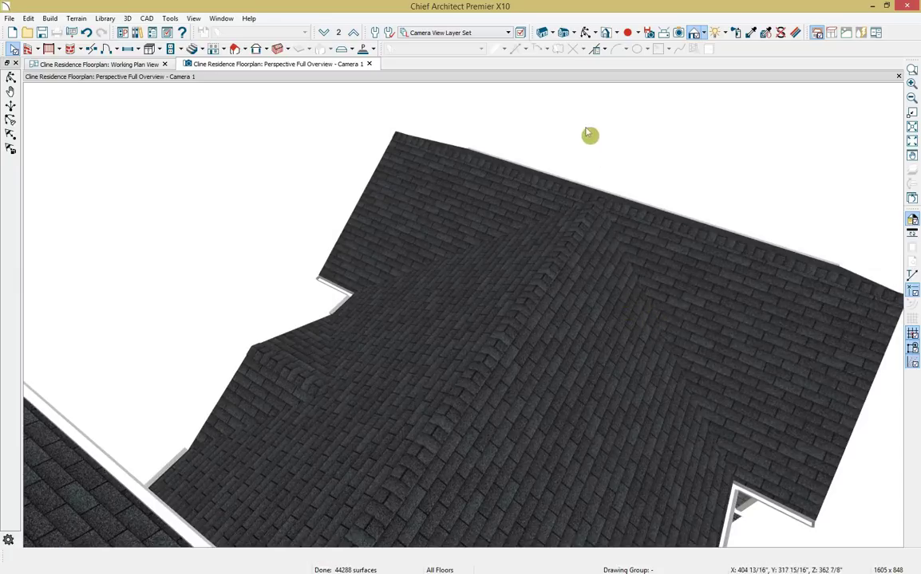
Check the finished roof from the front of the house, then close the perspective overview and return to the whole Floor 1 plan.
left_click(585, 34)
left_click_drag(243, 319, 307, 184)
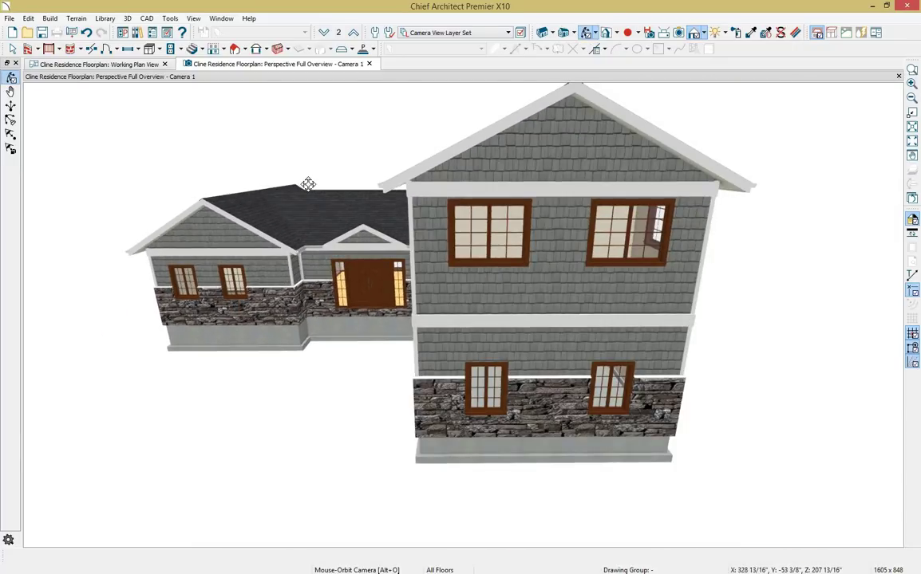
left_click(370, 64)
scroll(410, 230, "down", 3)
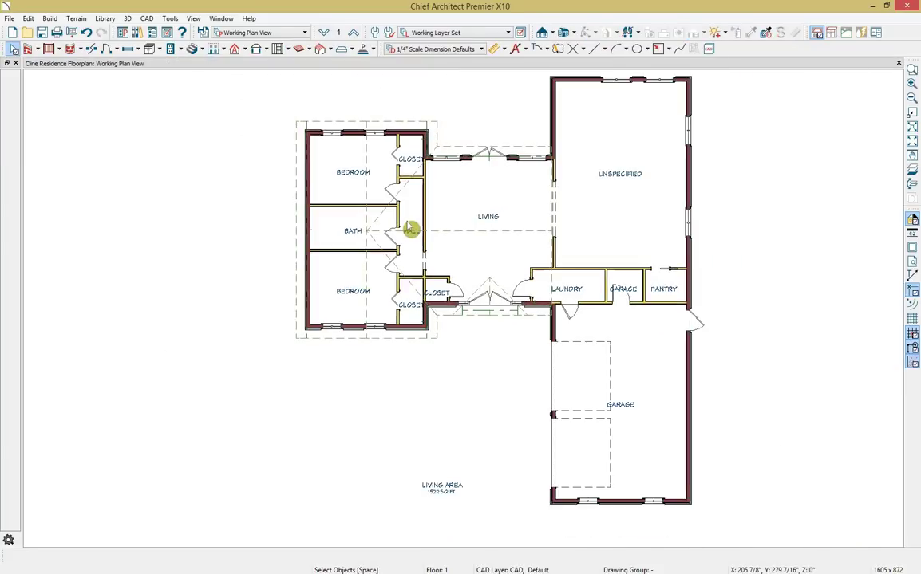
Enable Build Floor Framing for the Floor 1 subfloor in the Build Framing settings and open its floor structure definition.
left_click(54, 18)
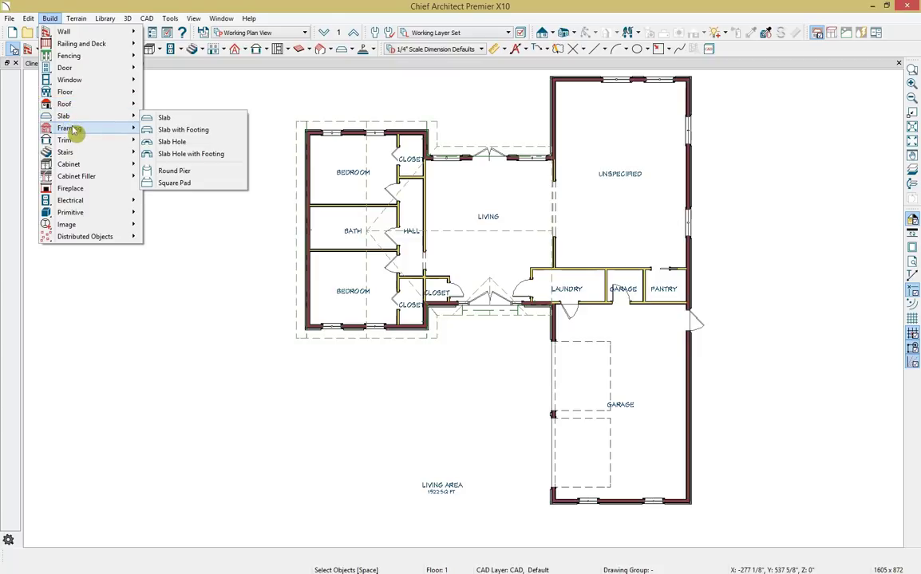
mouse_move(74, 131)
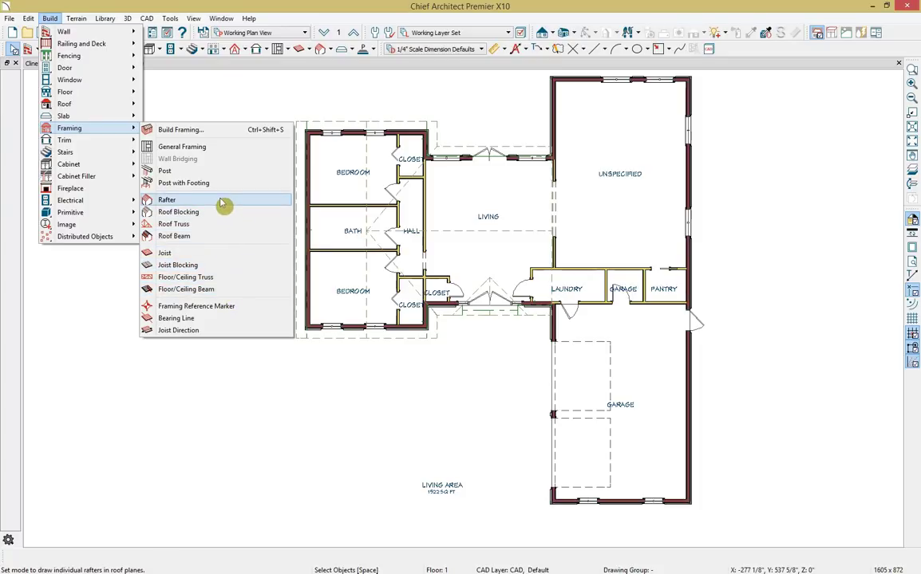
left_click(229, 135)
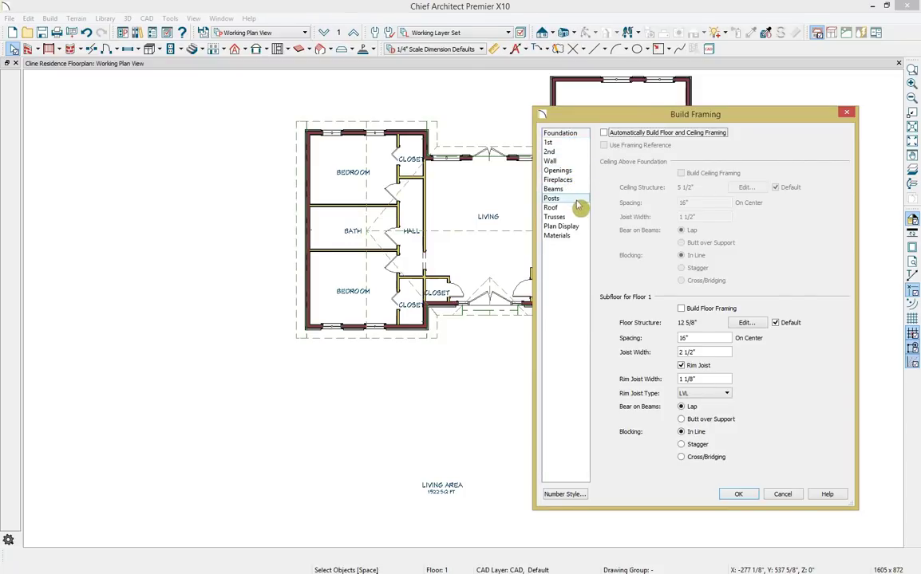
left_click(581, 134)
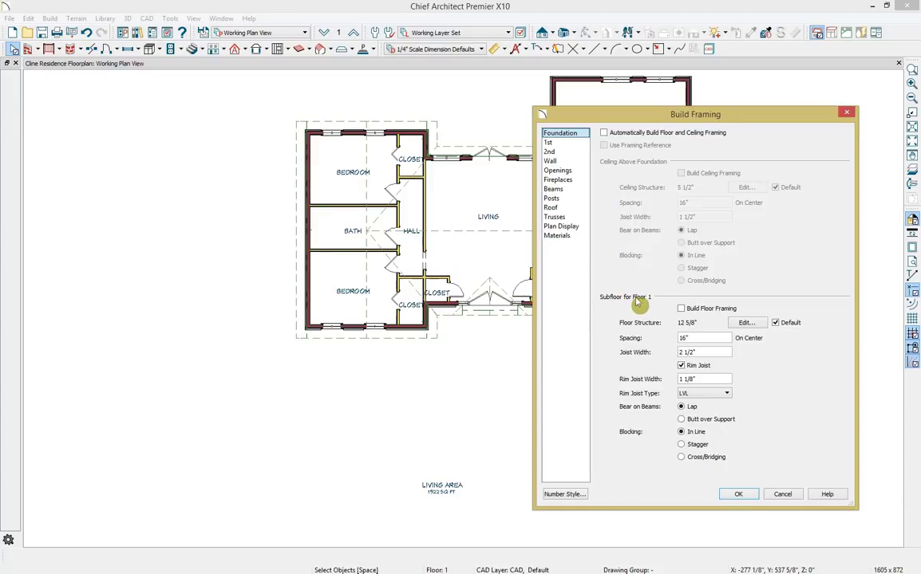
left_click(683, 311)
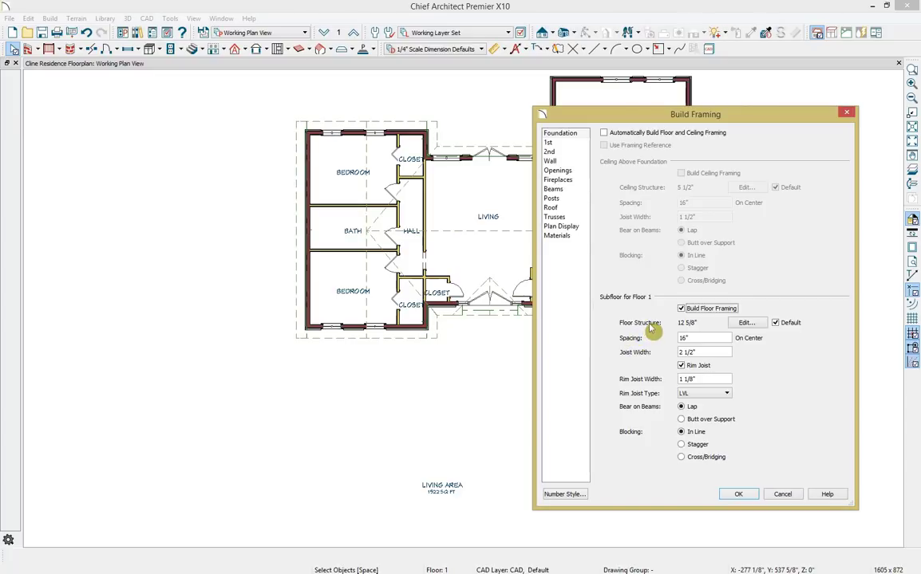
left_click(744, 323)
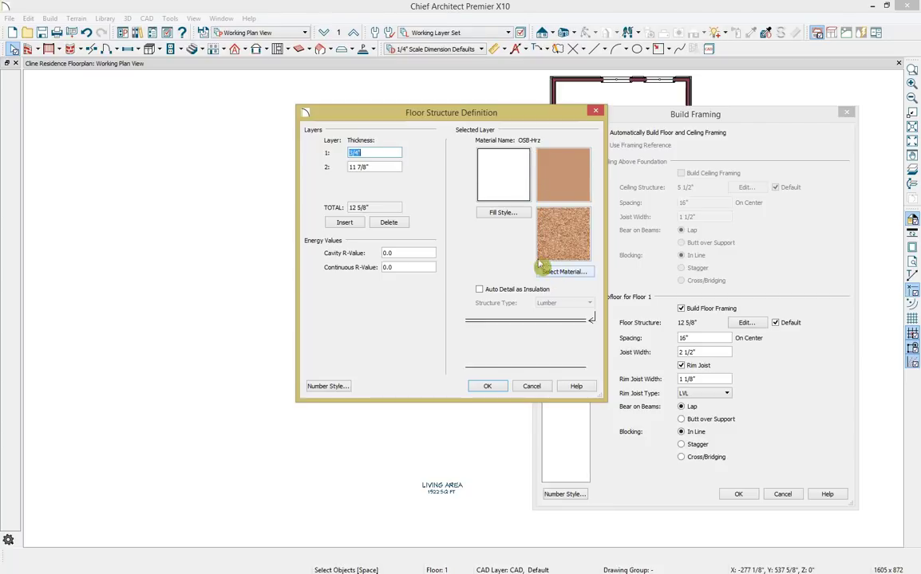
Check the structure type options of layer 2 in the floor structure definition and leave it without changes.
left_click(384, 166)
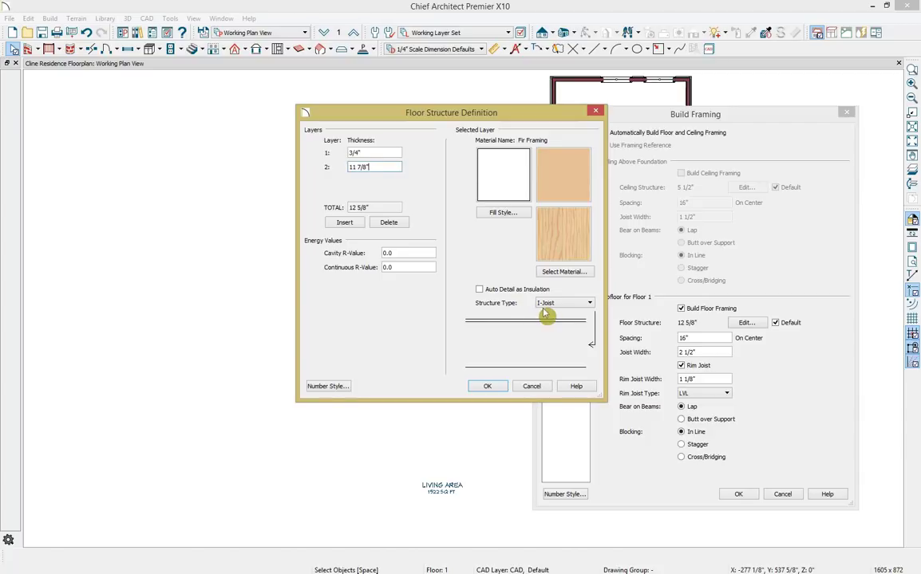
left_click(547, 304)
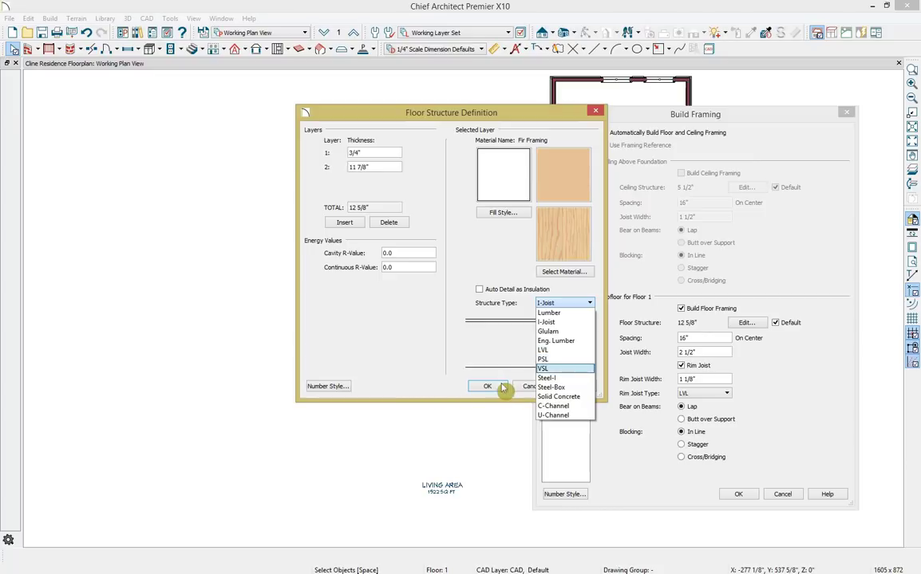
left_click(523, 386)
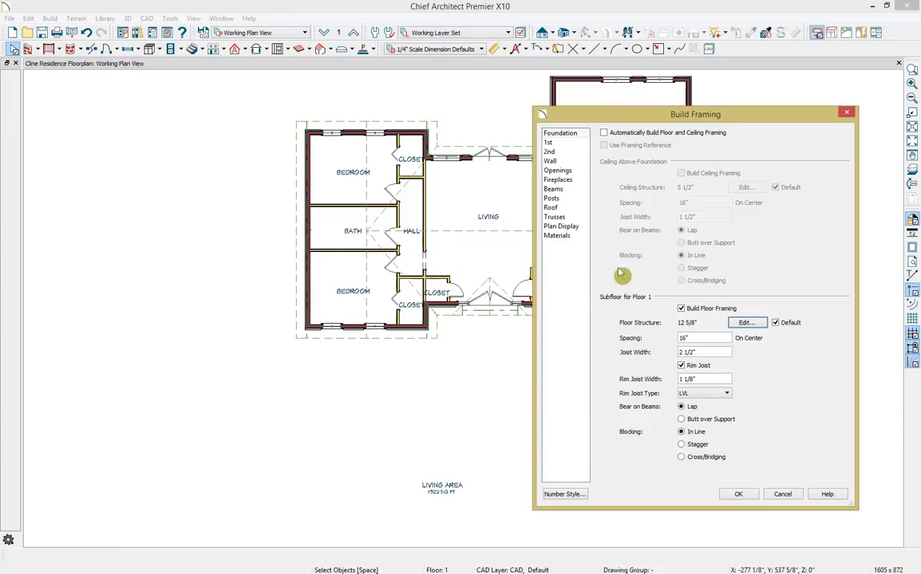
Enable ceiling framing above floors 1 and 2 and floor framing for the subfloor of floor 2.
left_click(581, 145)
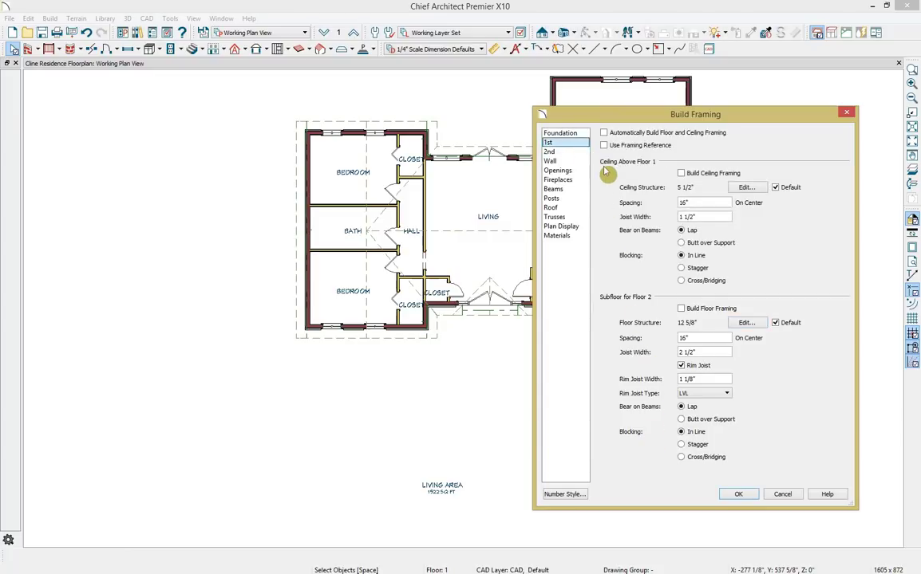
left_click(681, 174)
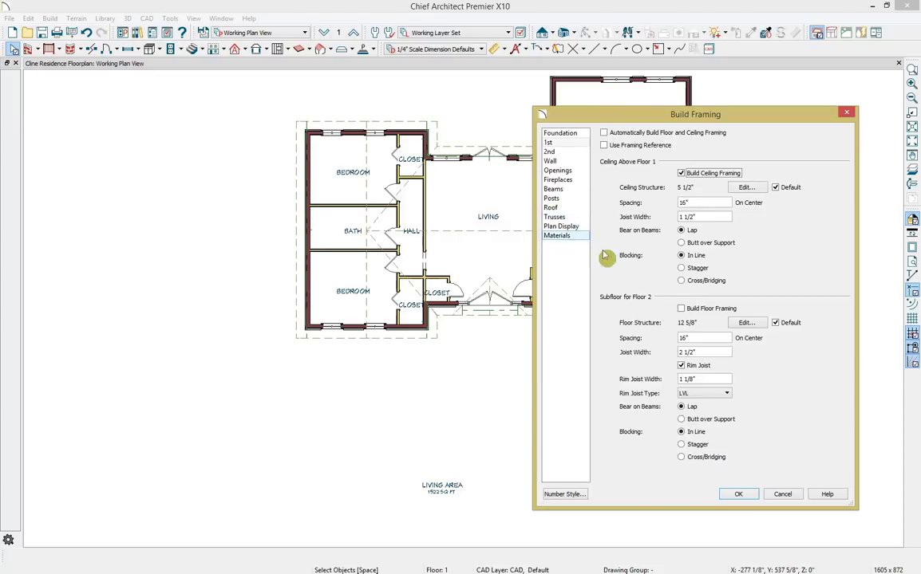
left_click(680, 308)
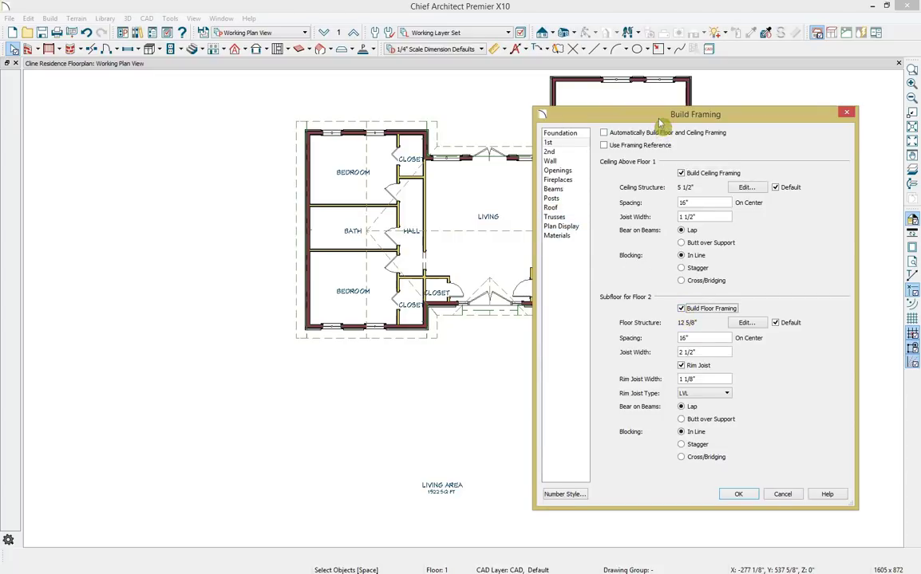
left_click_drag(659, 116, 177, 117)
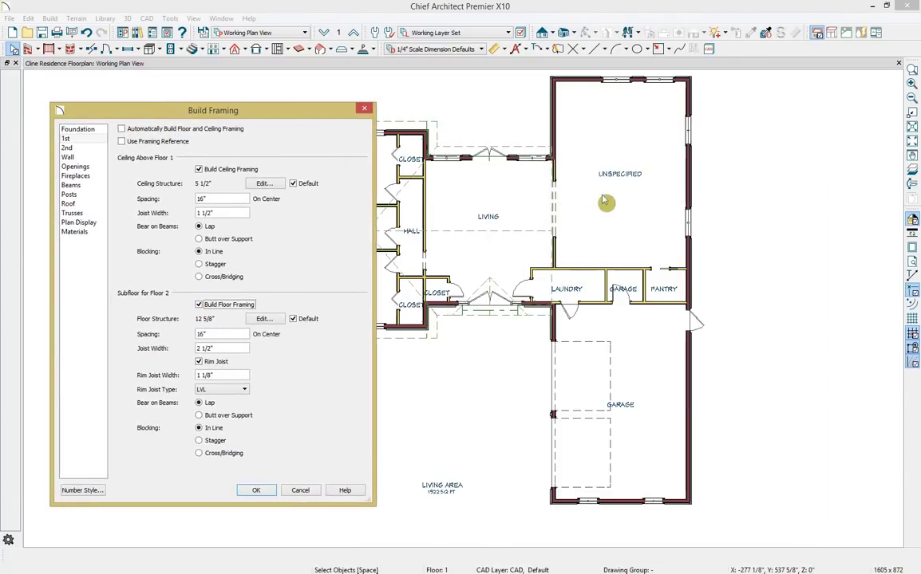
left_click(74, 148)
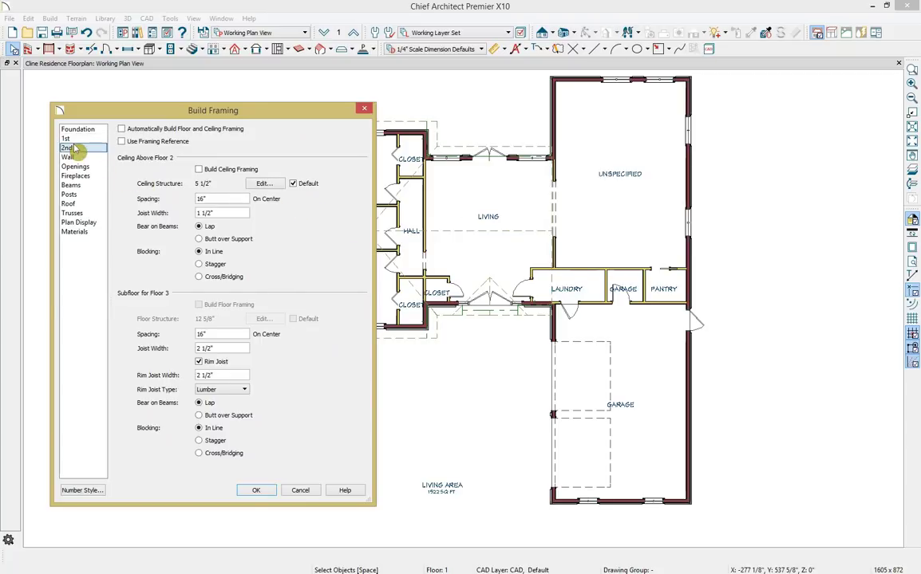
left_click(209, 171)
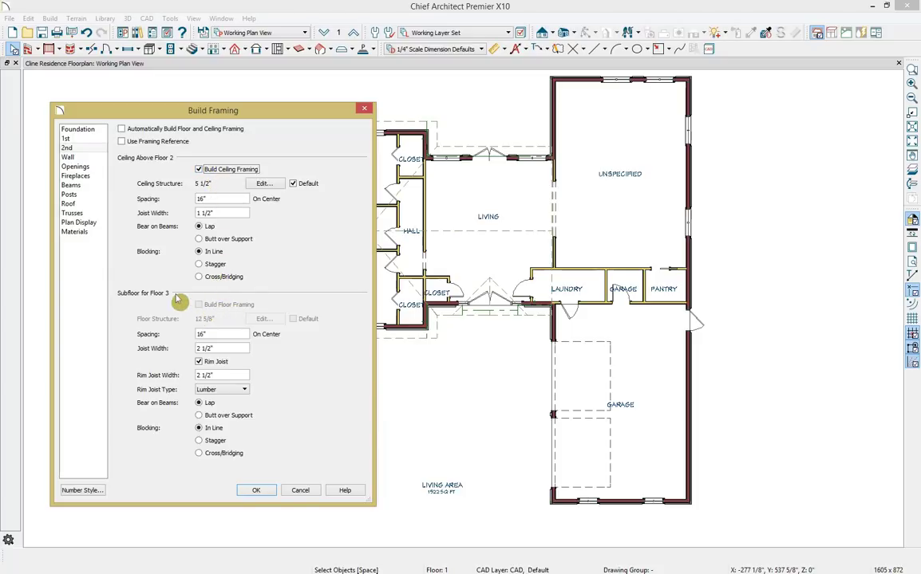
Enable wall framing and roof framing, reviewing the openings, fireplaces, beams and posts settings in between.
left_click(101, 159)
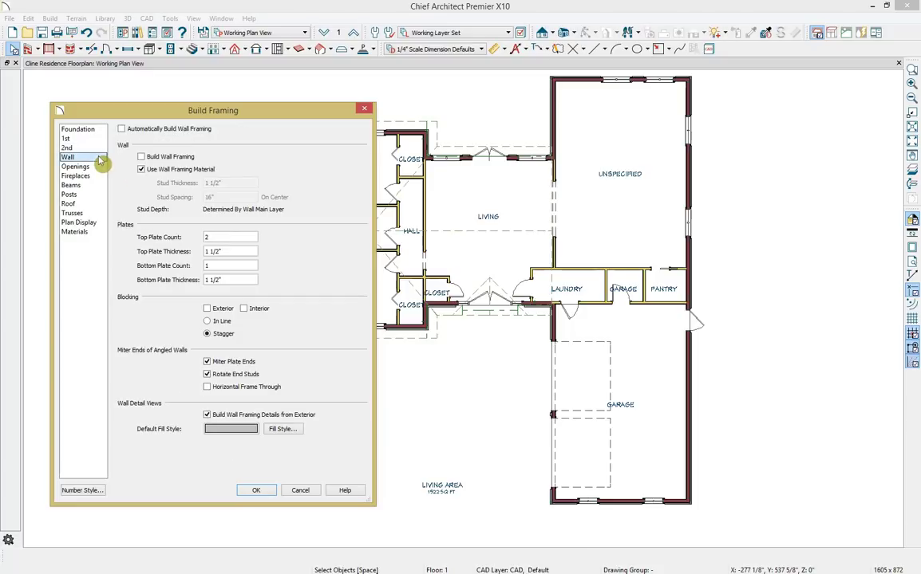
left_click(165, 157)
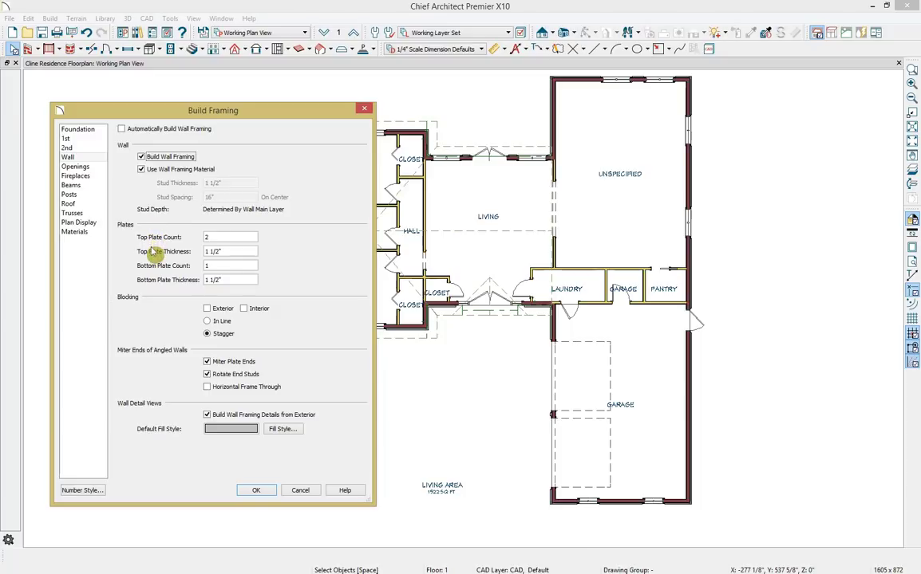
left_click(77, 167)
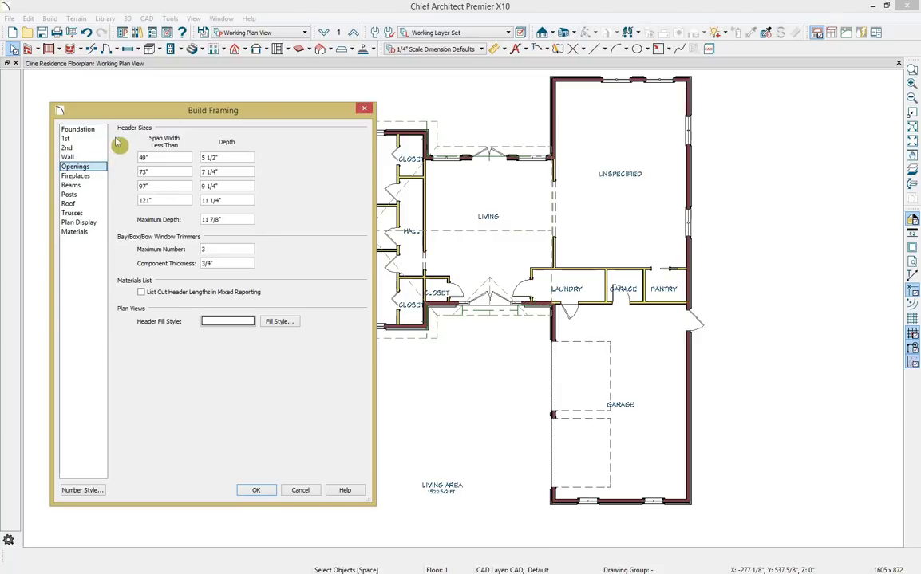
left_click(89, 176)
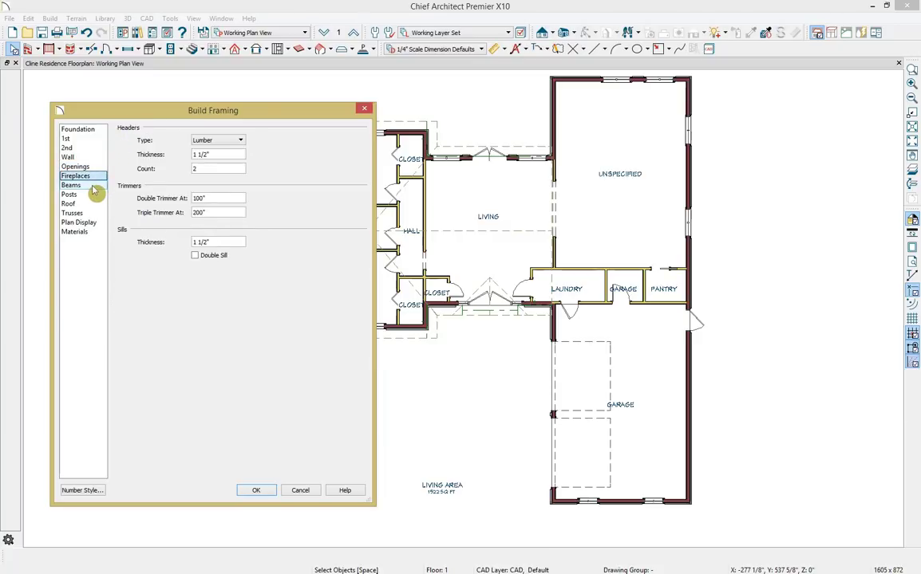
left_click(72, 185)
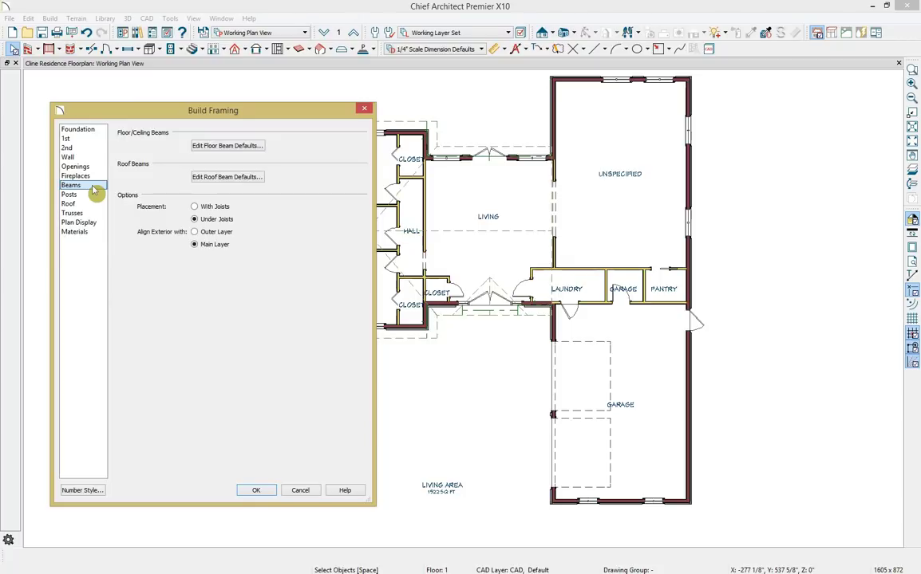
left_click(91, 195)
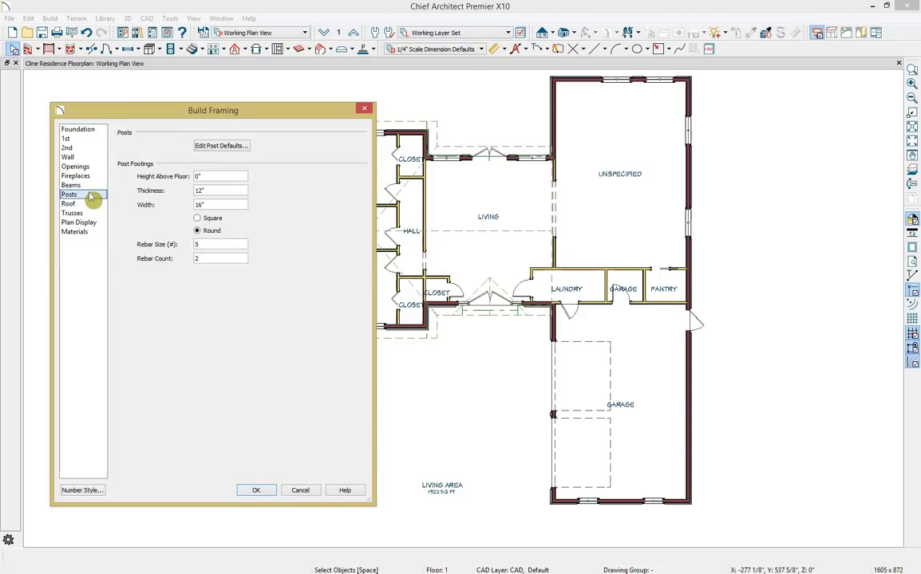
left_click(91, 204)
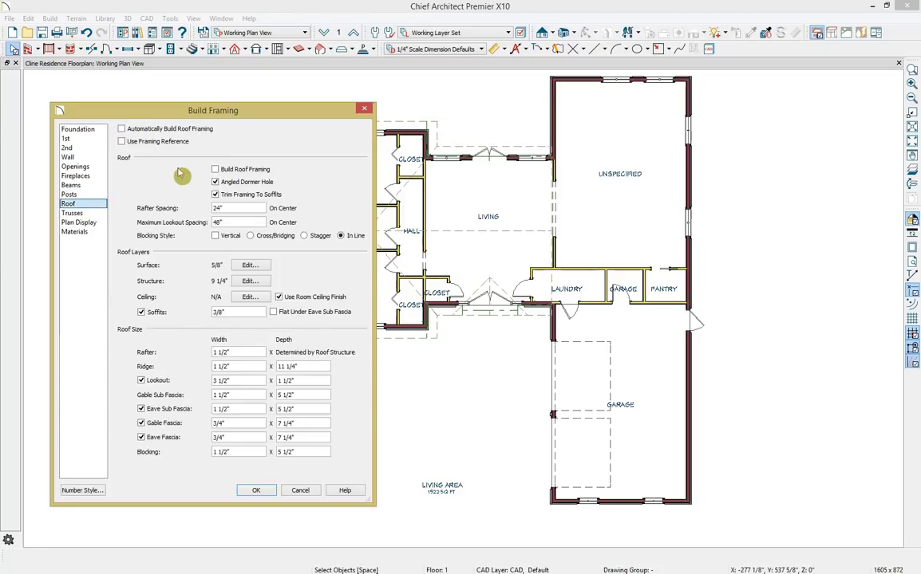
left_click(216, 170)
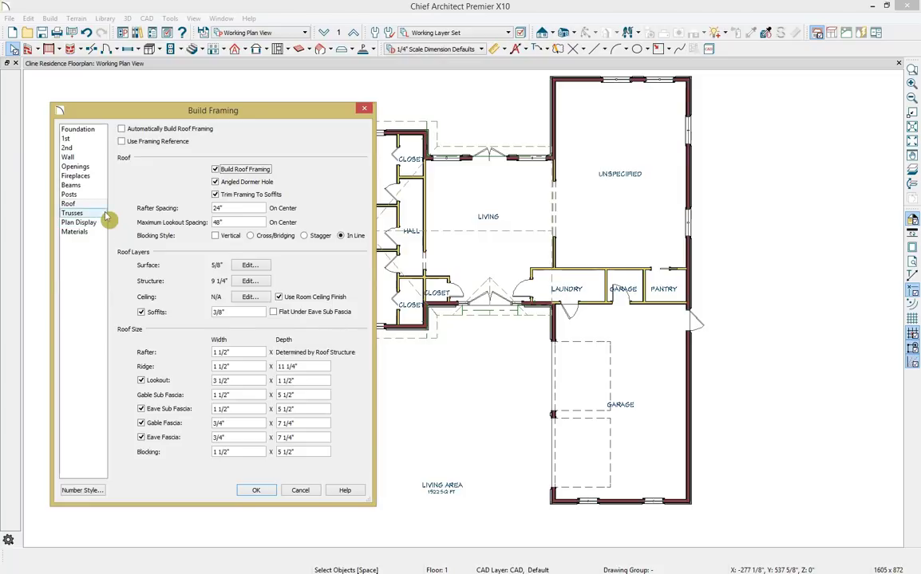
Review the trusses, plan display and materials settings and build the framing.
left_click(80, 213)
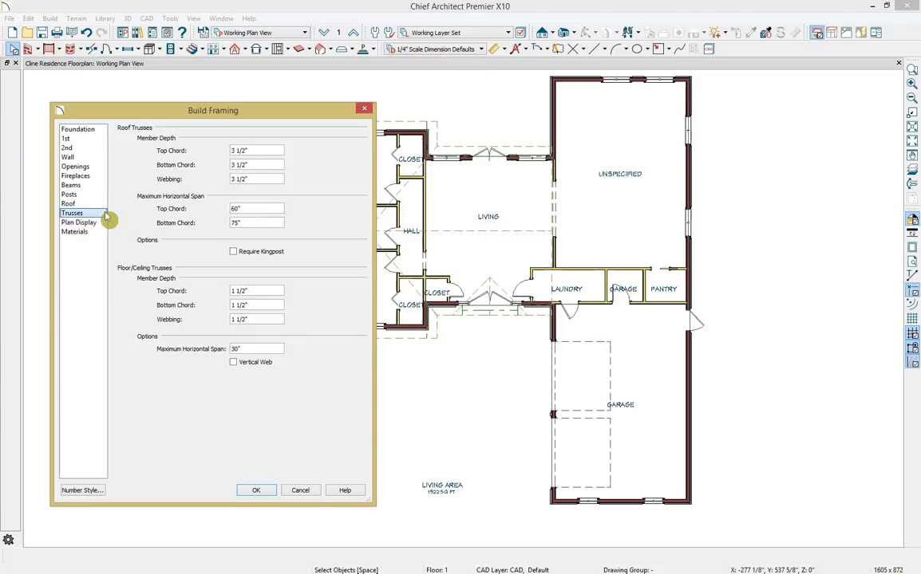
left_click(94, 223)
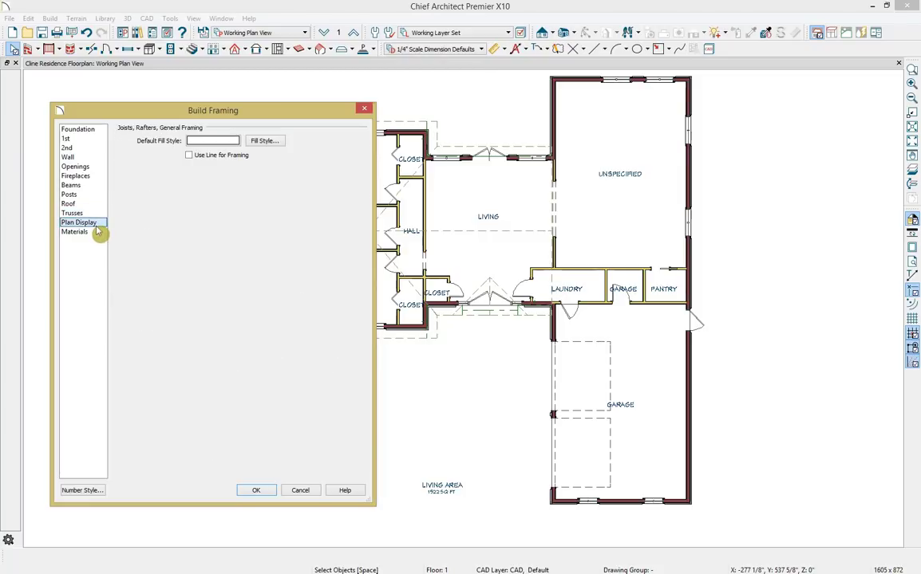
left_click(93, 233)
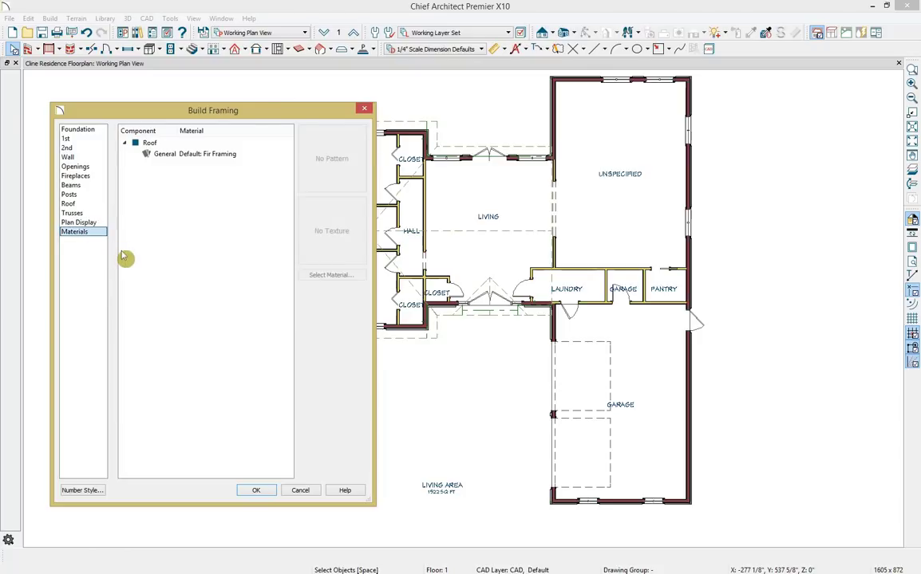
left_click(256, 490)
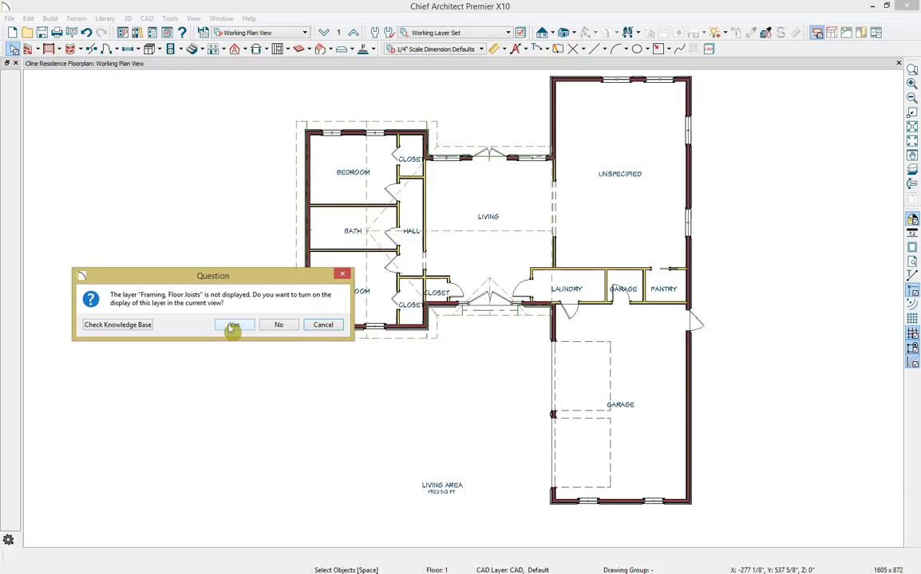
Display only the Framing, Wall layer in the current view, declining the floor joists, sill plates, ceiling joists and headers layers.
left_click(280, 326)
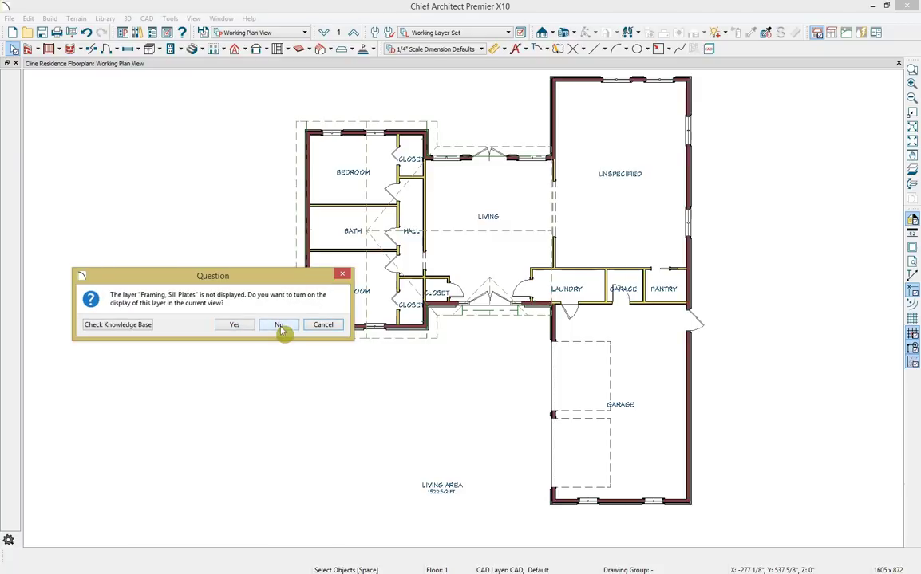
left_click(280, 326)
left_click(279, 326)
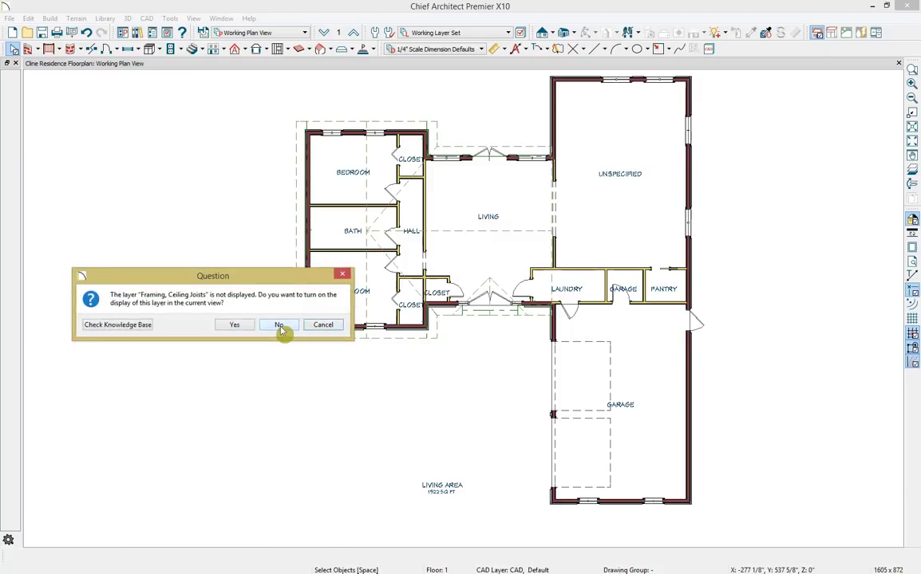
left_click(279, 326)
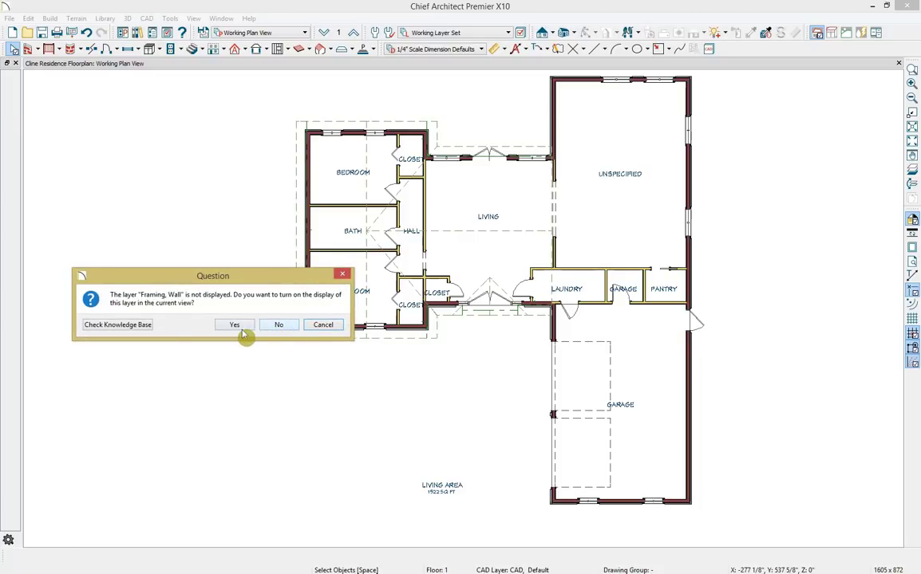
left_click(241, 330)
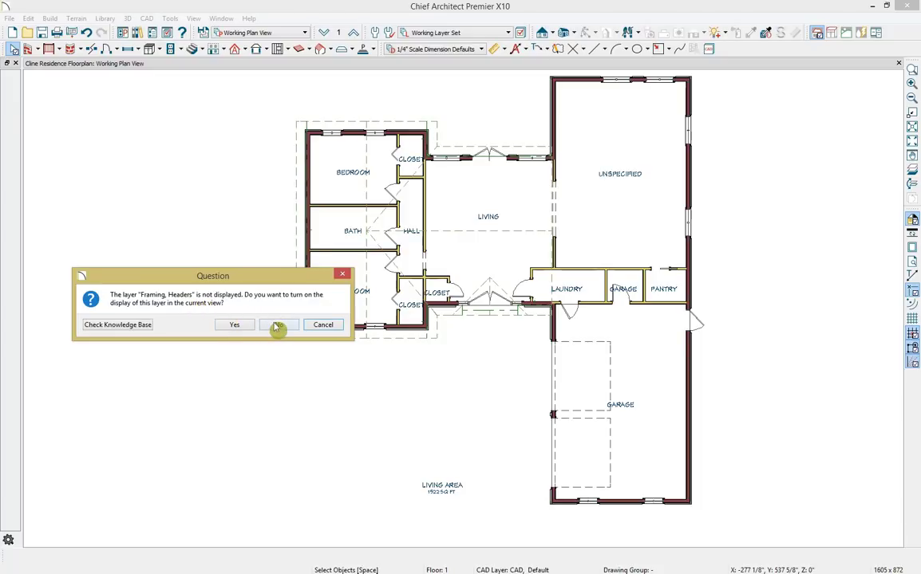
left_click(238, 324)
left_click(276, 325)
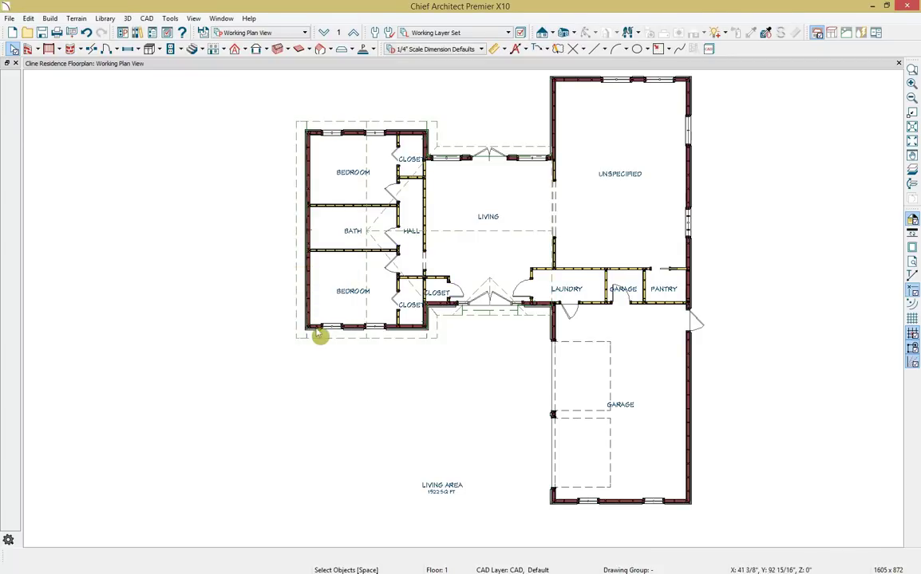
Move the middle wall stud between the lower bedroom's two windows 7 inches to the left and widen it by 1 1/2 inches.
scroll(318, 335, "up", 6)
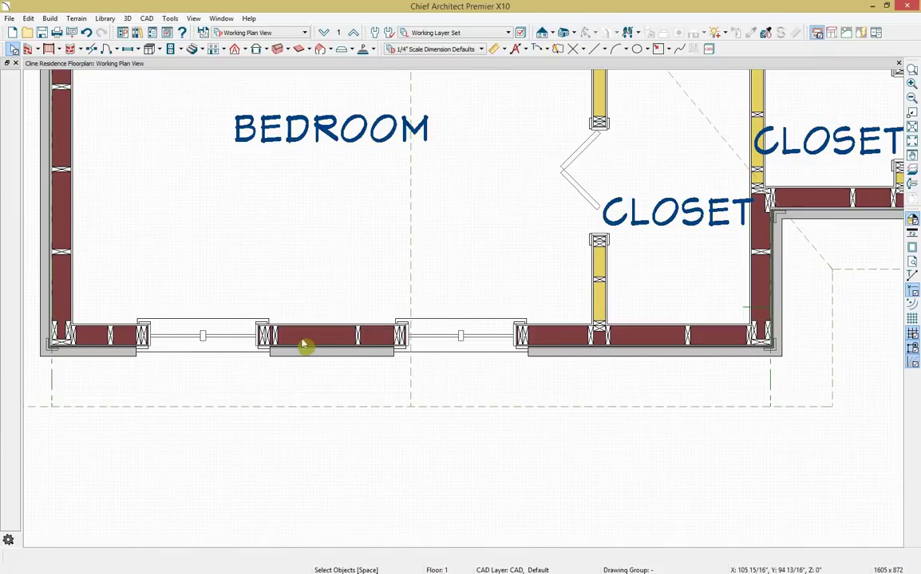
scroll(351, 338, "up", 2)
left_click(361, 337)
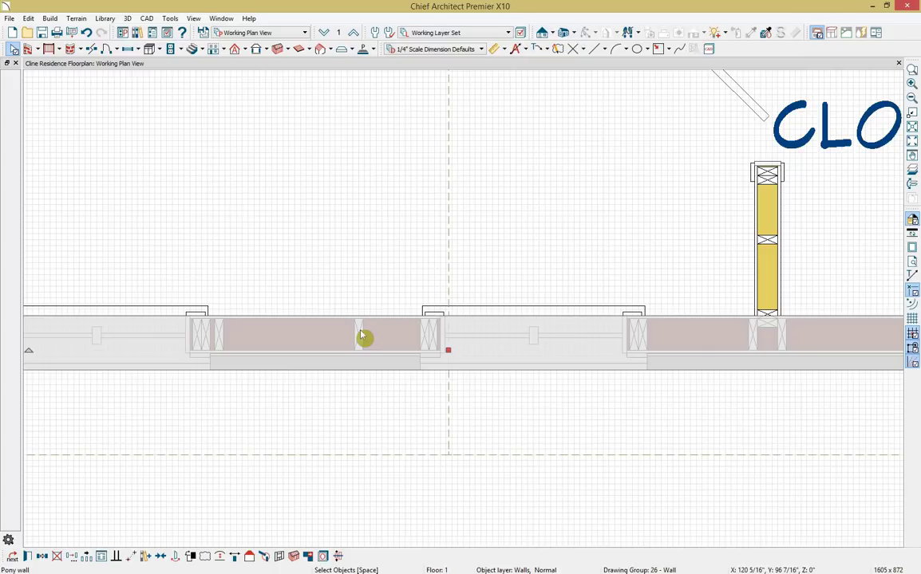
left_click(357, 339)
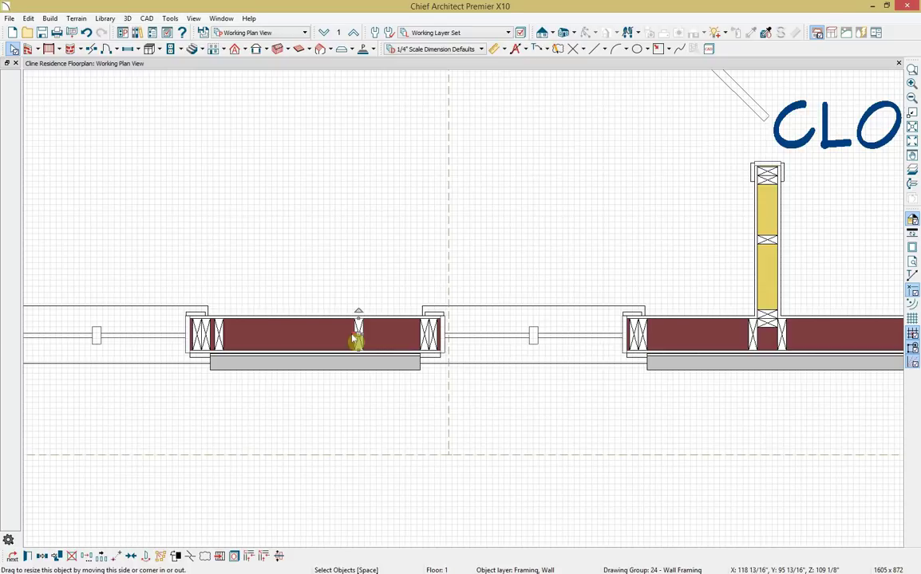
left_click_drag(359, 335, 317, 337)
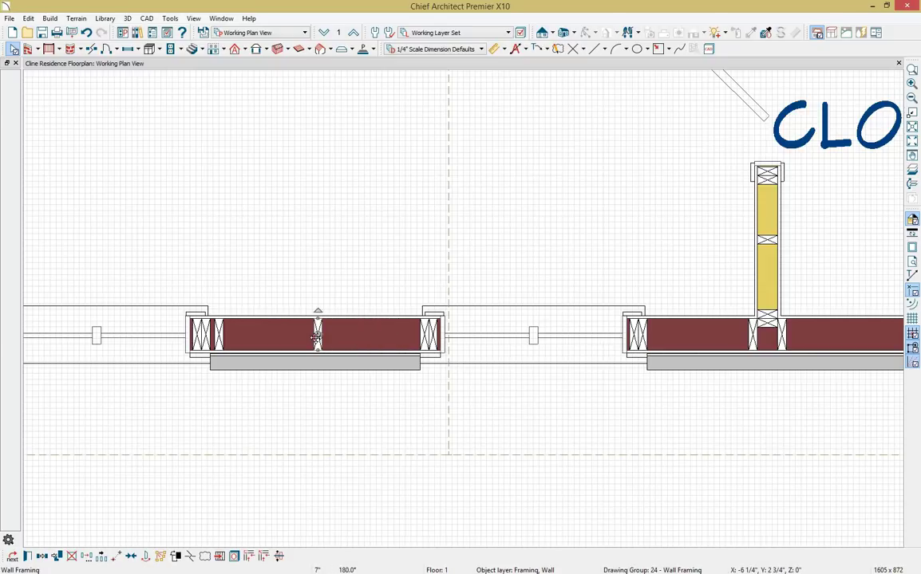
scroll(316, 338, "up", 2)
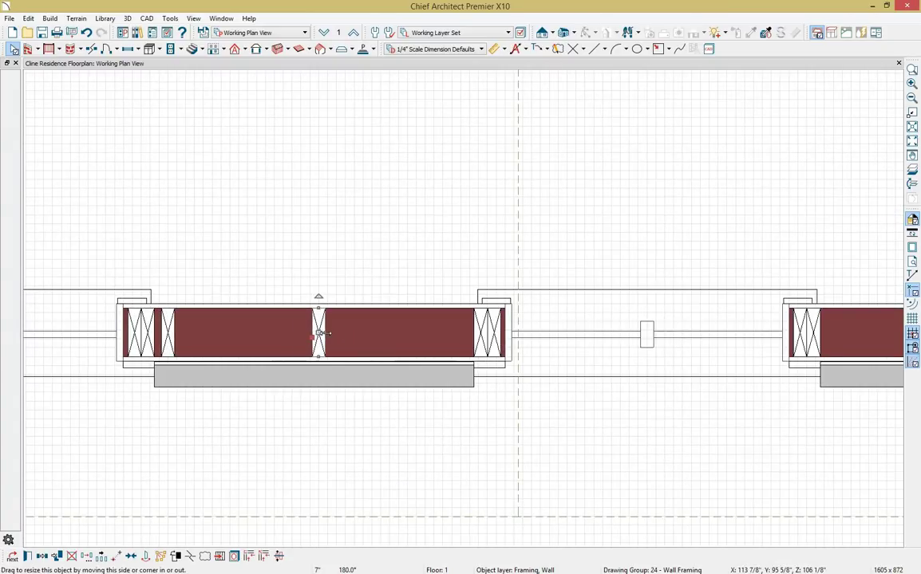
left_click_drag(338, 333, 341, 333)
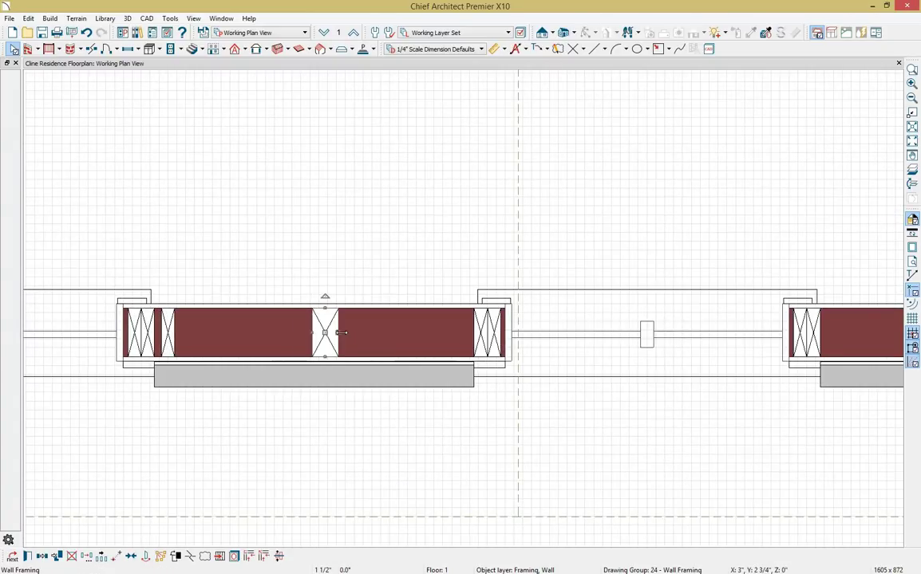
Copy the widened stud 10 inches to the left along the same wall and undo the copy.
left_click(58, 557)
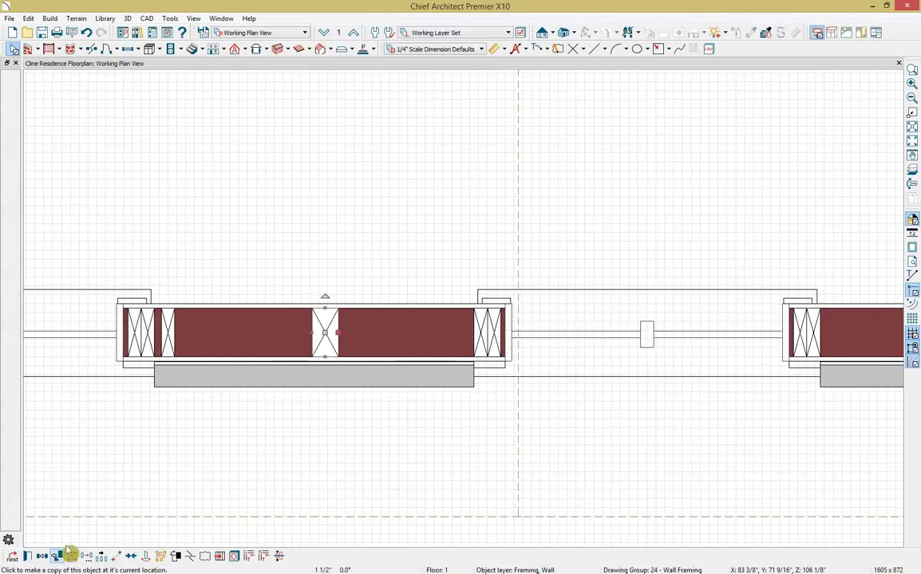
left_click_drag(325, 334, 234, 336)
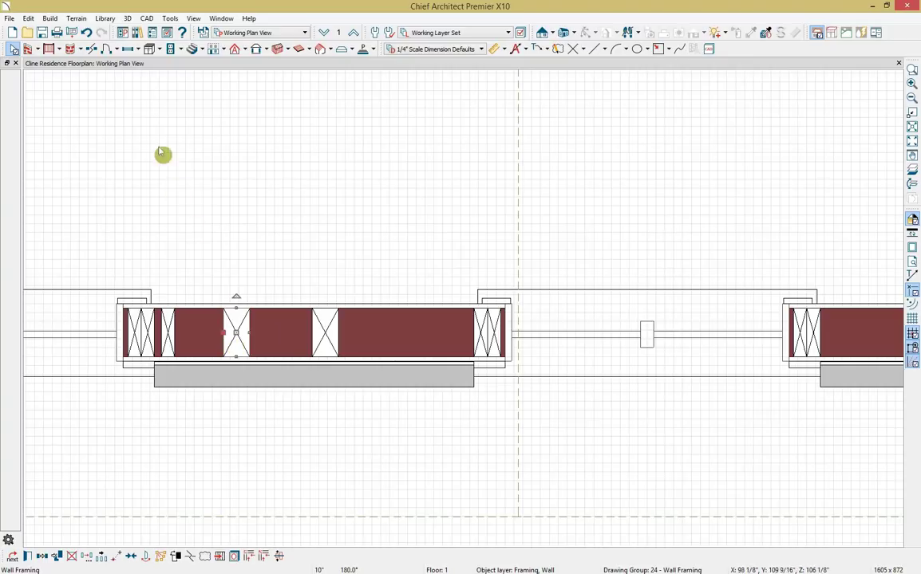
left_click(87, 33)
left_click(87, 33)
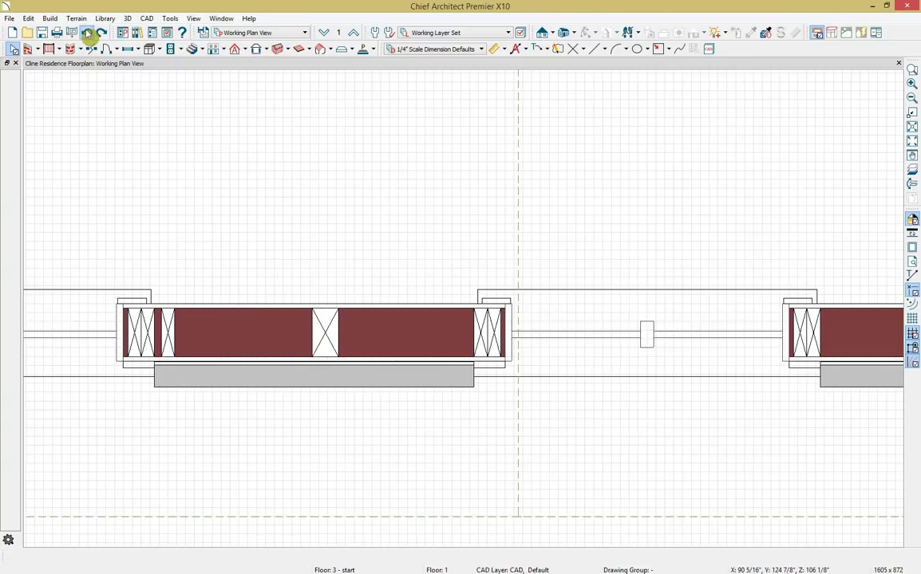
Undo the widening of the middle wall stud between the bedroom windows.
left_click(87, 33)
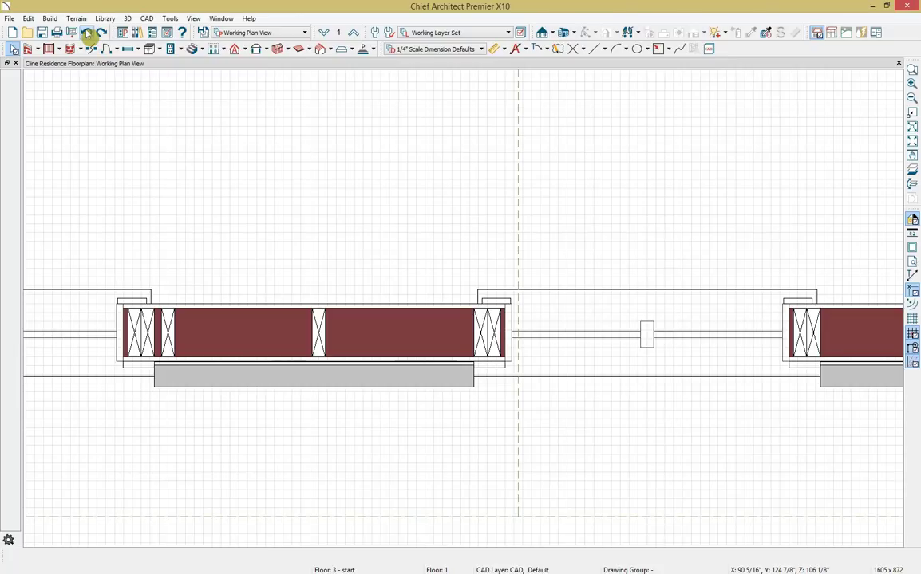
Examine the framing of the whole house in a Perspective Framing Overview and close that camera view.
left_click(573, 33)
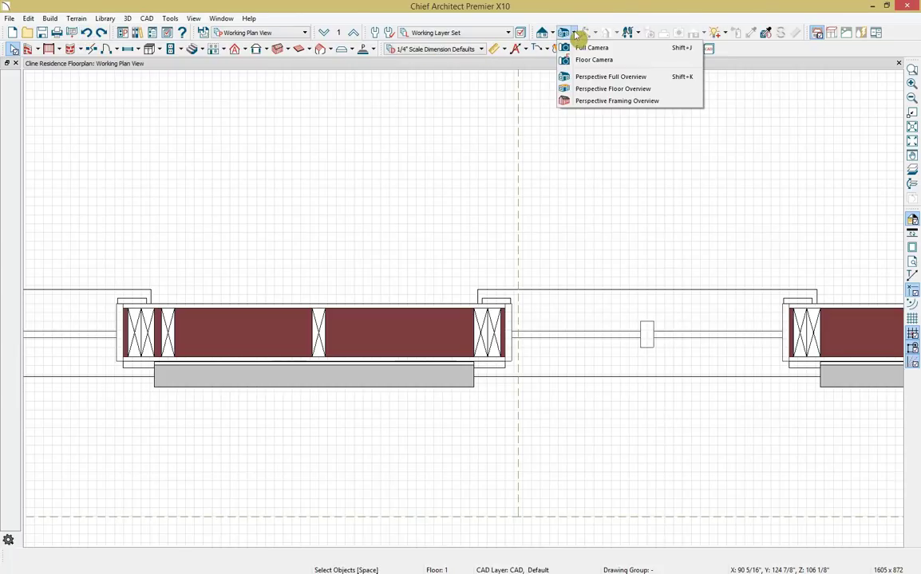
left_click(602, 102)
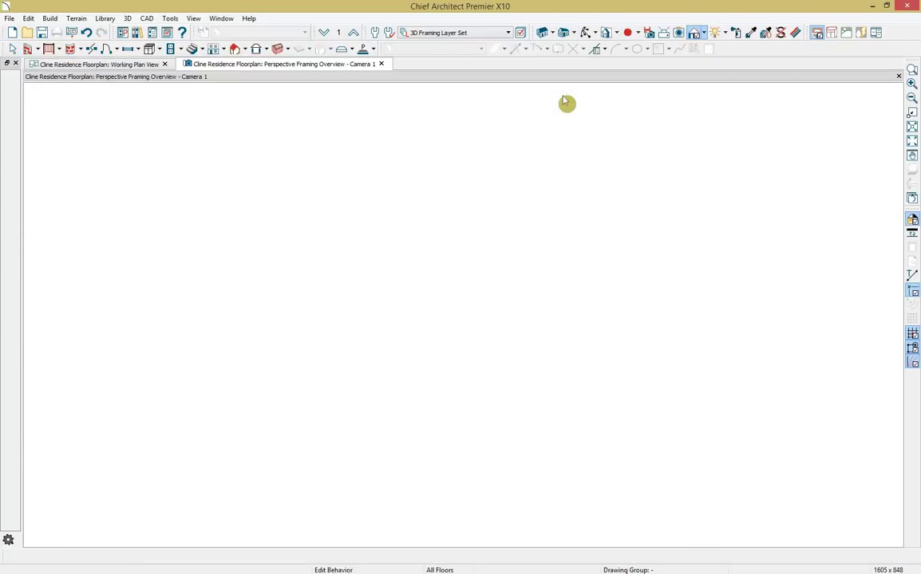
left_click_drag(494, 359, 601, 315)
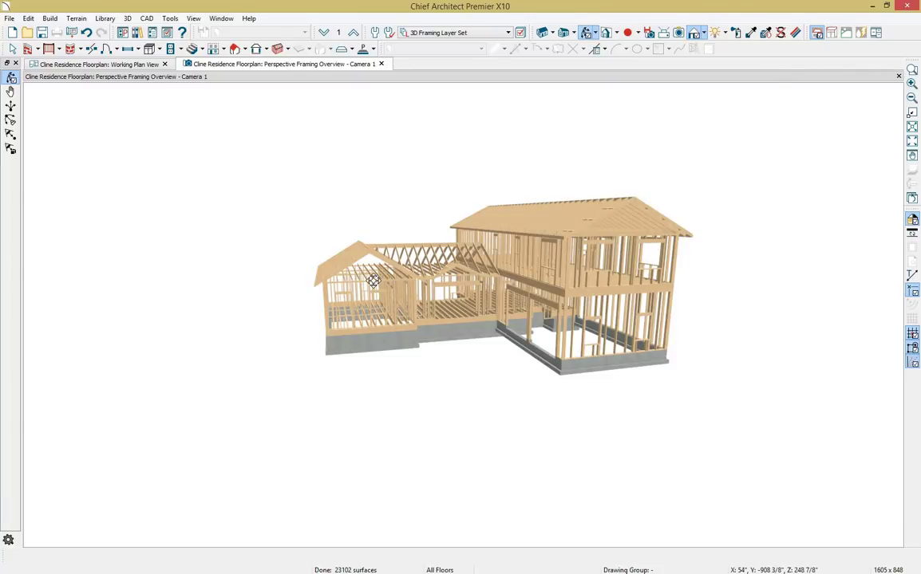
scroll(373, 281, "up", 3)
scroll(373, 281, "up", 1)
mouse_move(373, 281)
left_mouse_down()
mouse_move(419, 289)
mouse_move(389, 288)
left_mouse_up()
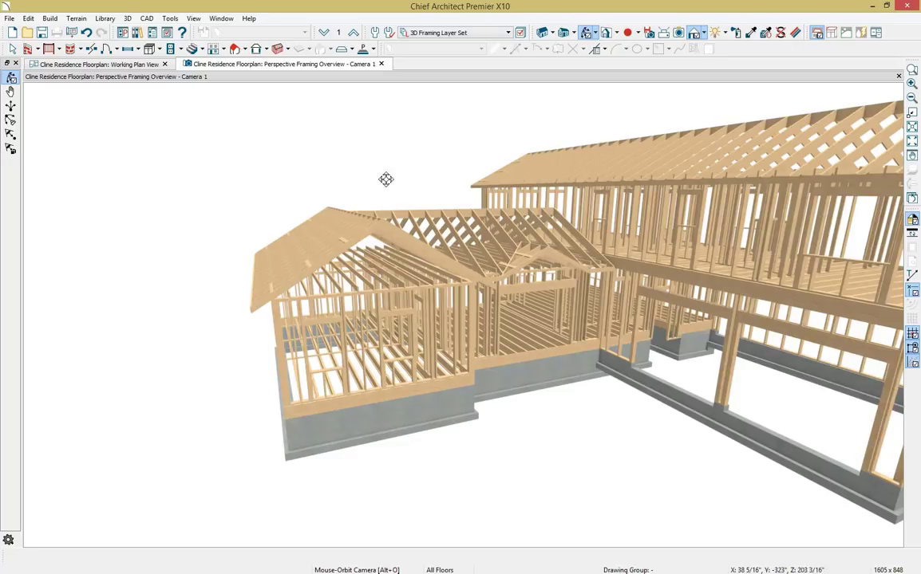
left_click(380, 64)
Open the wall detail of the lower bedroom's exterior wall that contains the two windows.
scroll(353, 281, "down", 5)
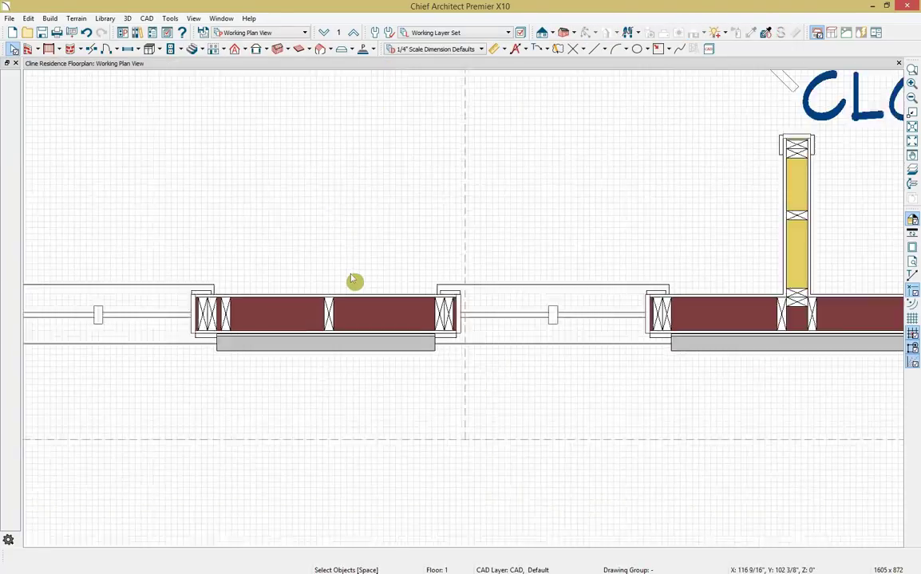
left_click(363, 292)
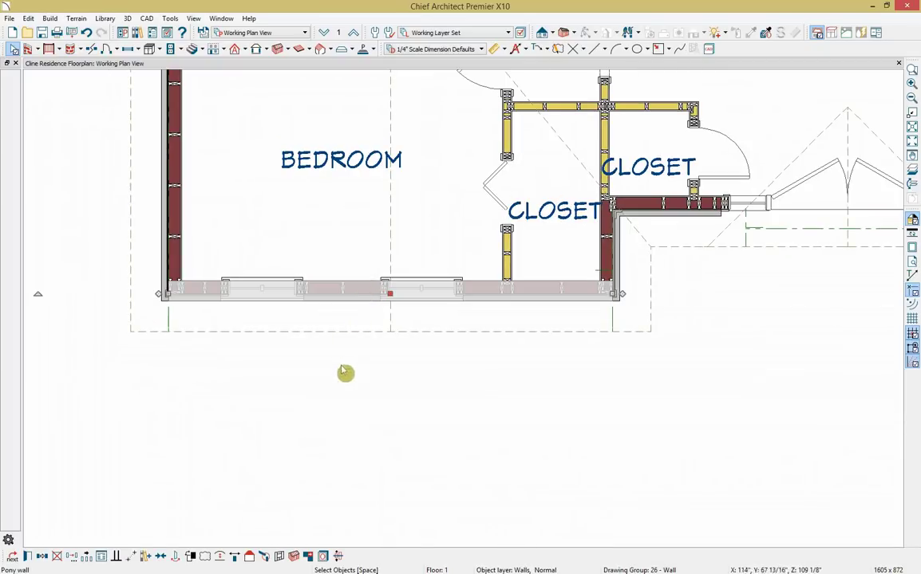
left_click(293, 557)
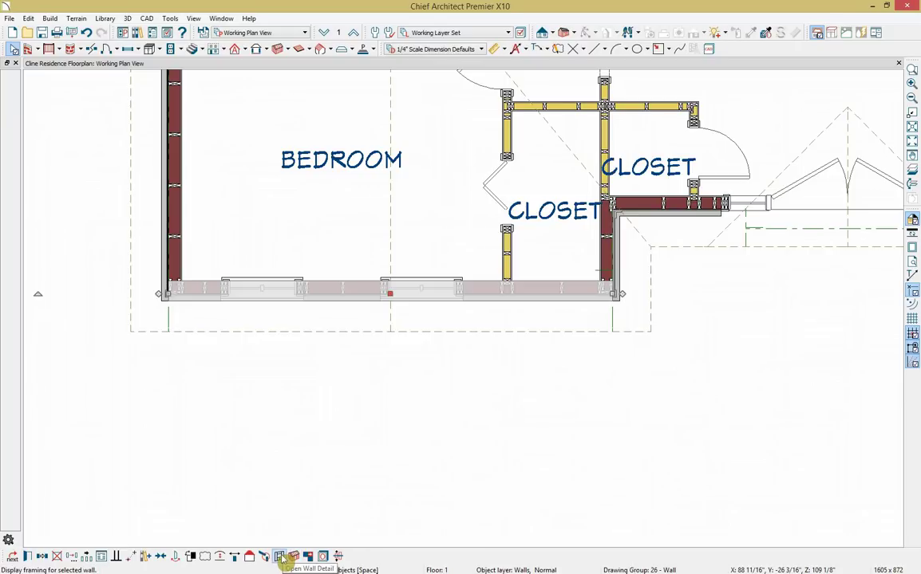
left_click(282, 558)
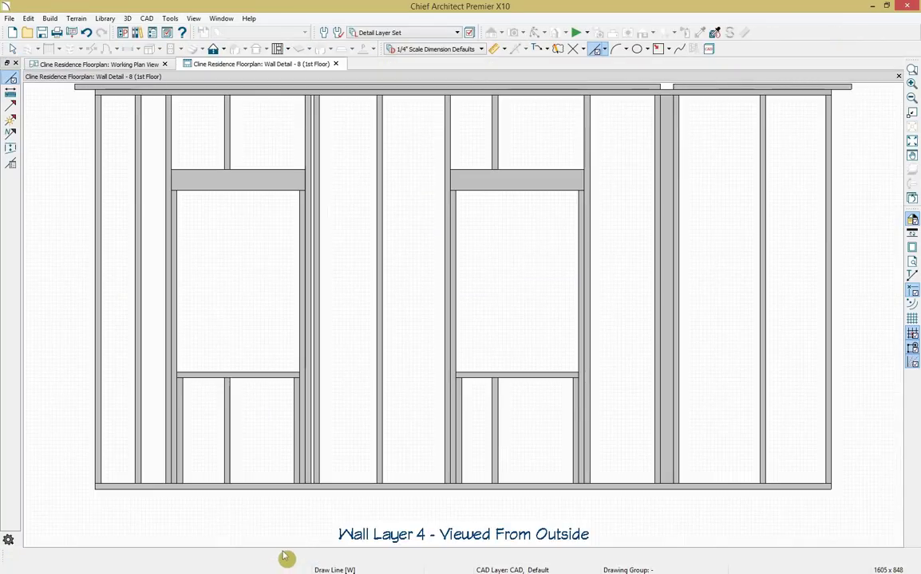
Copy the full-height stud midway between the two window openings 10 inches to the right in the wall detail.
key("space")
left_click(384, 310)
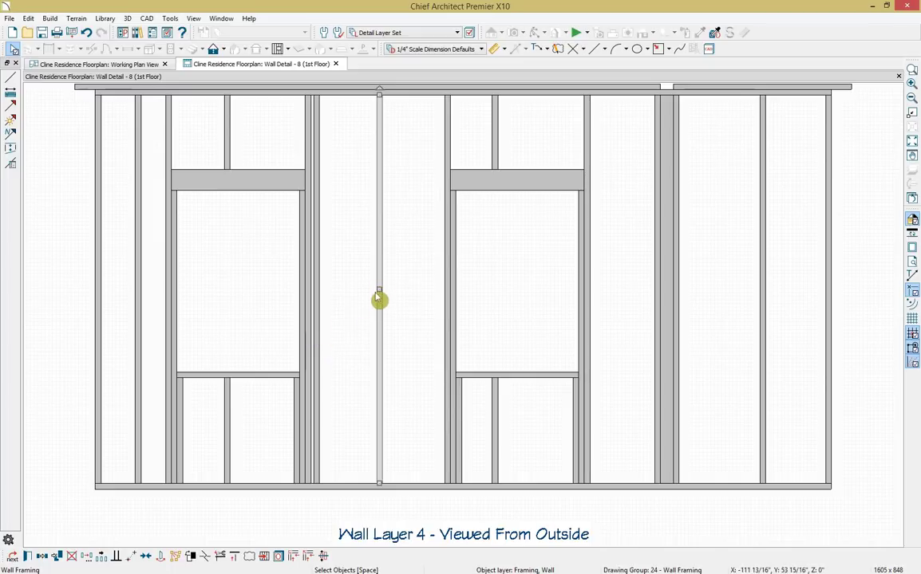
left_click_drag(379, 289, 415, 282)
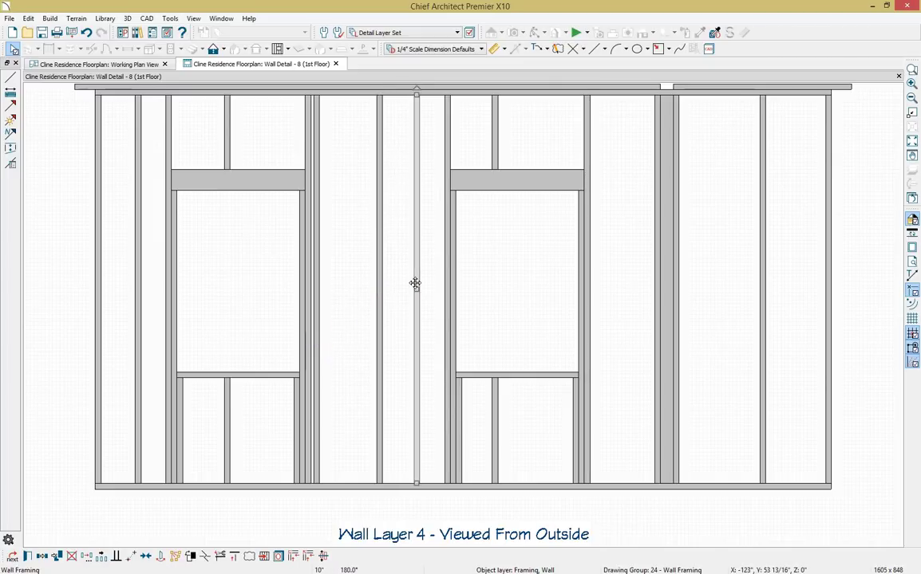
key("Escape")
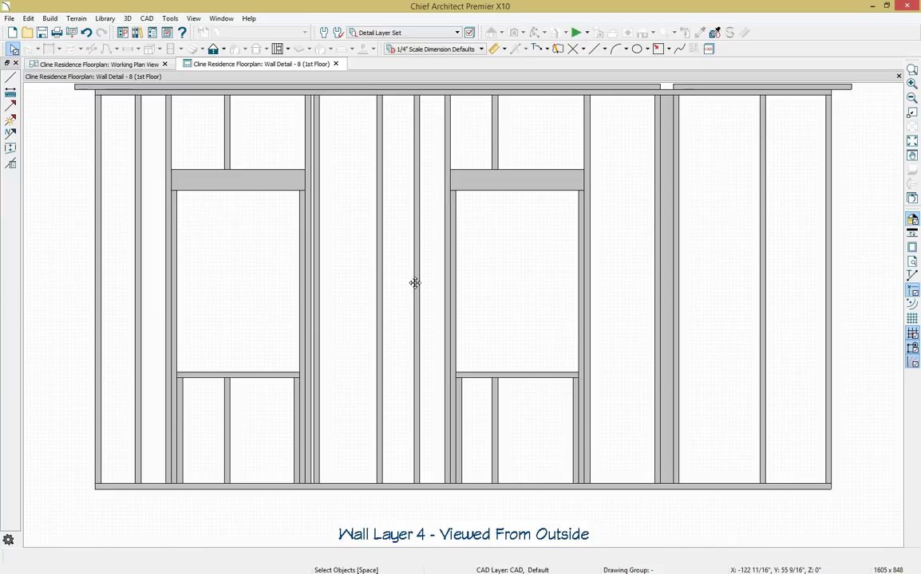
left_click(416, 289)
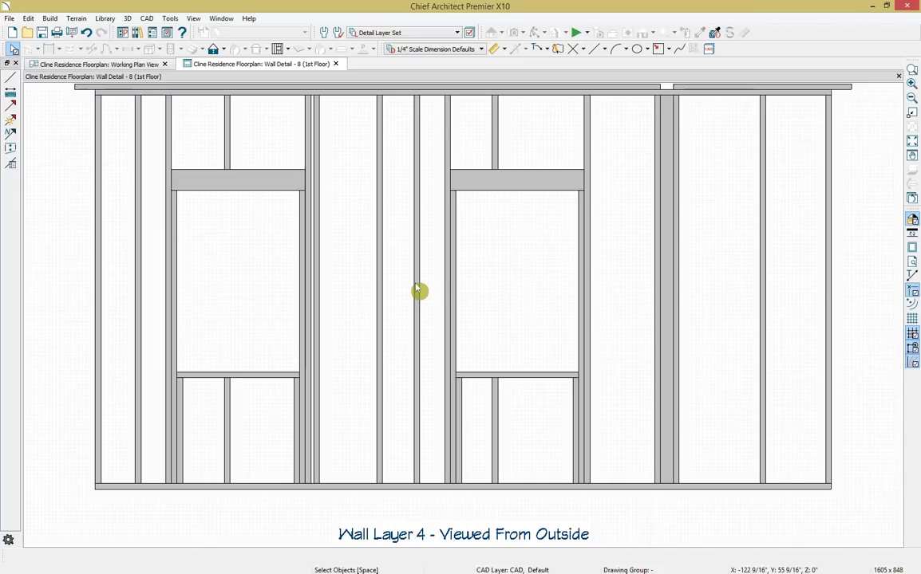
Open the floor plan's layout and browse its title-block sheets up to page 4, Wall Framing Details.
left_click(9, 19)
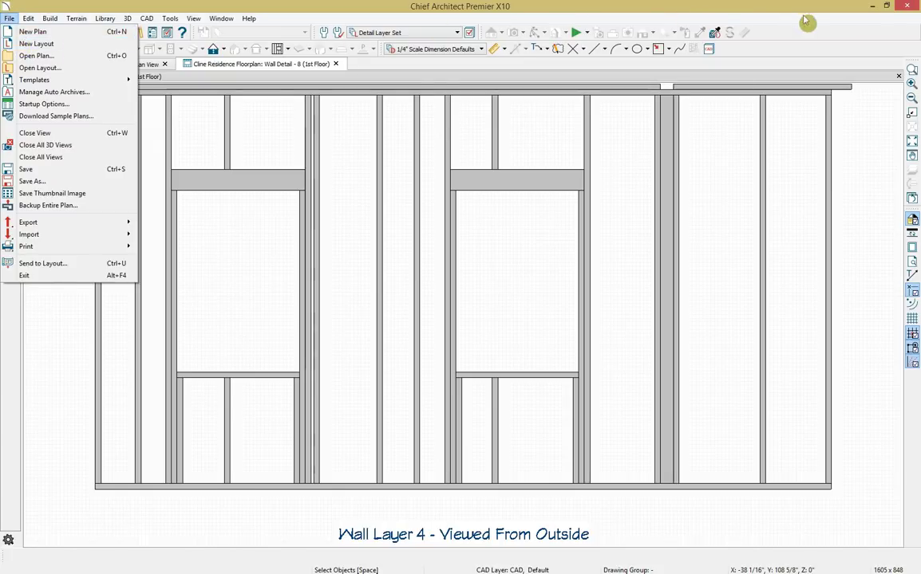
left_click_drag(920, 88, 594, 143)
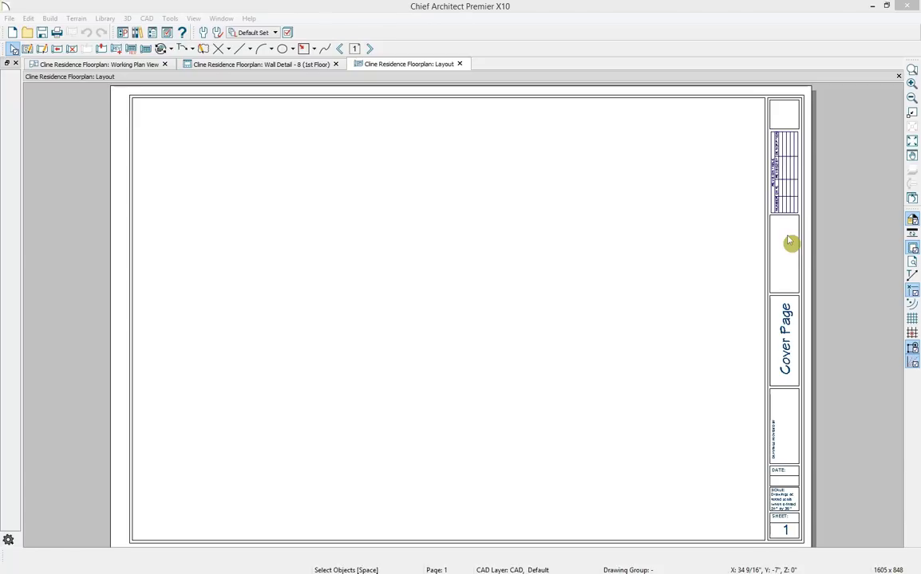
left_click(801, 329)
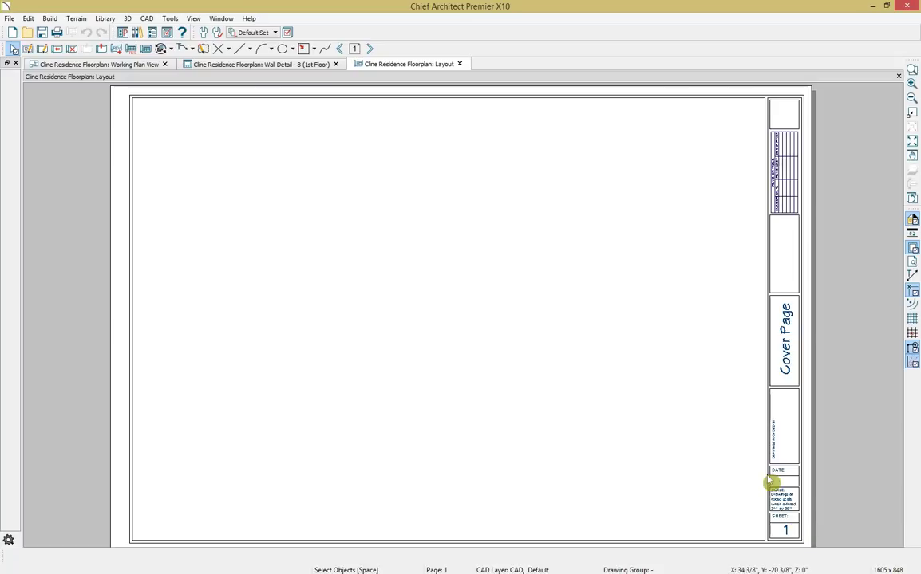
left_click(341, 50)
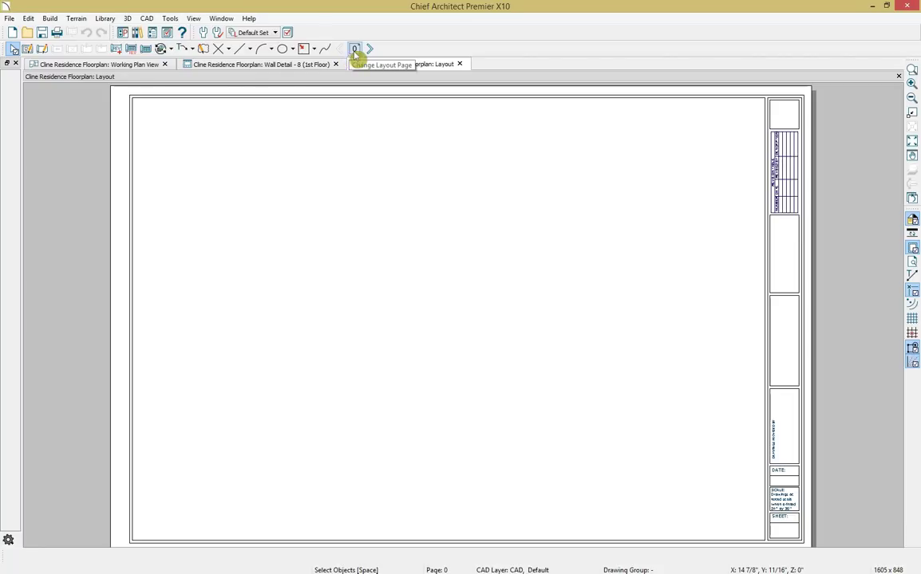
left_click(371, 49)
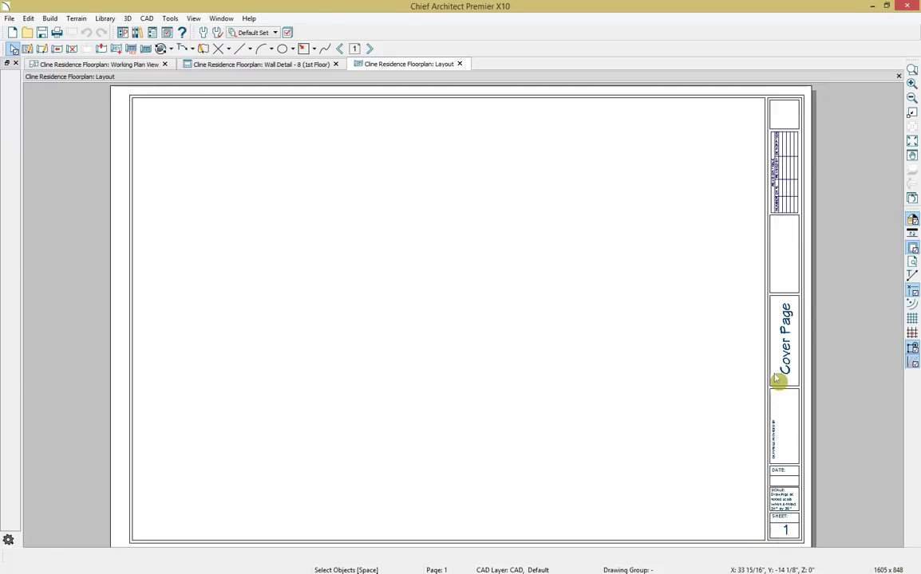
left_click(371, 50)
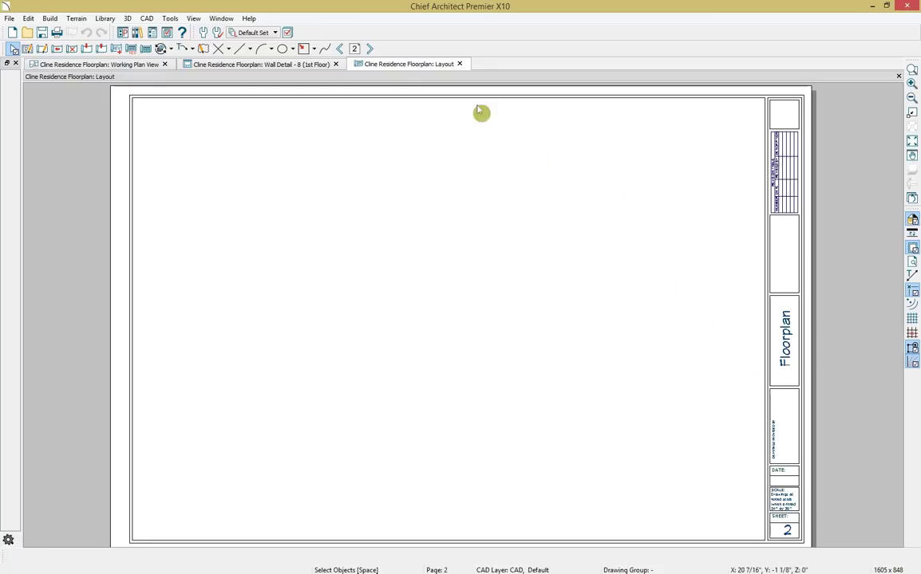
left_click(369, 48)
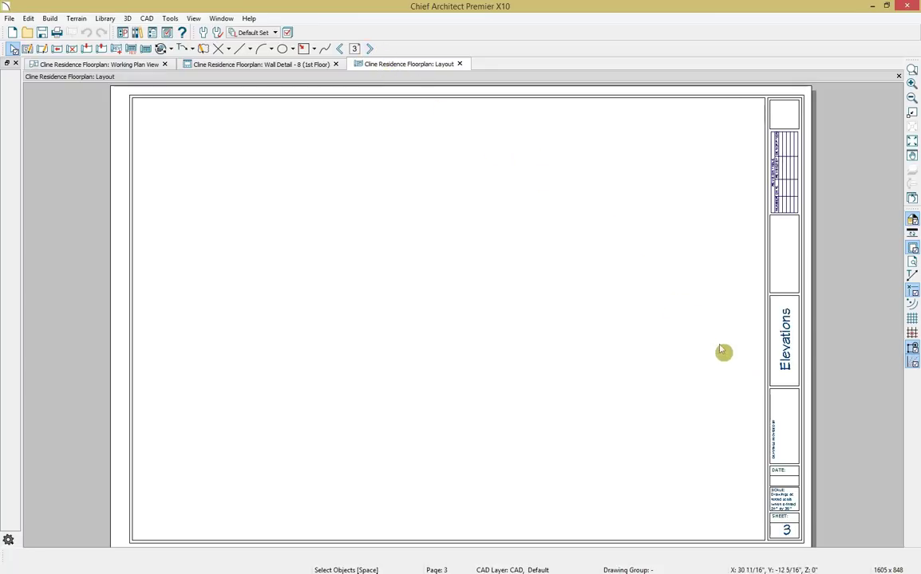
left_click(369, 49)
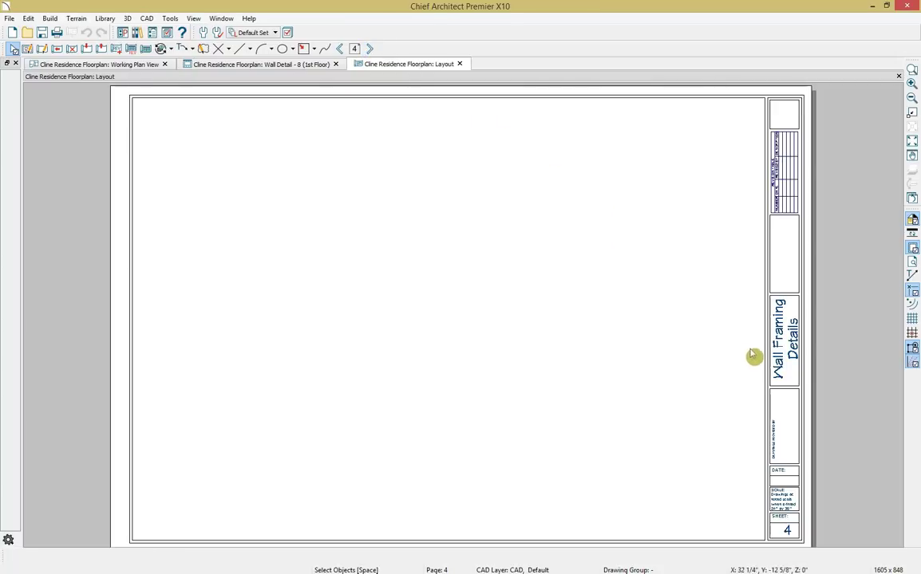
Send the entire wall detail view to layout page 4 at a scale of 1/4 in = 1 ft.
left_click(304, 66)
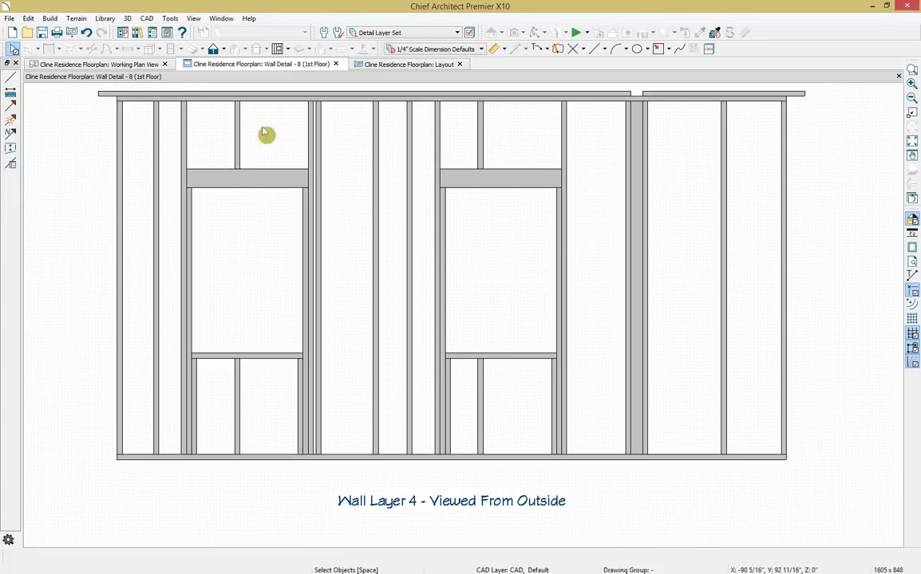
left_click(71, 34)
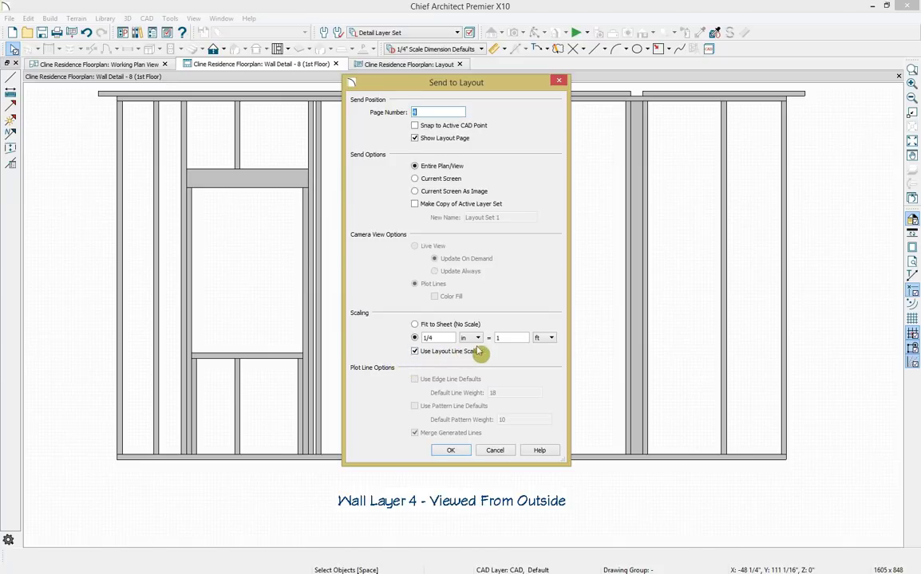
left_click(452, 450)
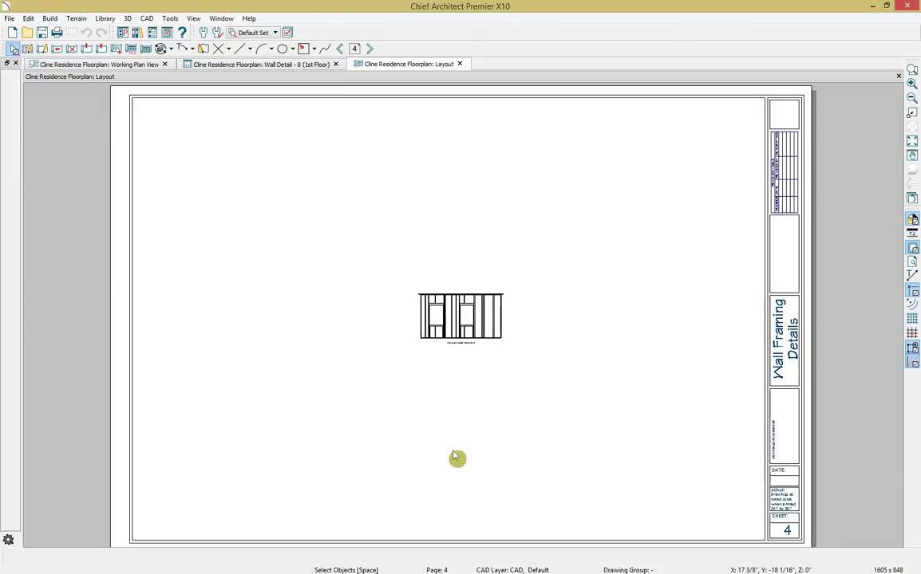
Rescale the wall detail's layout box to 1/2 in = 1 ft and move it to the sheet's upper-left corner.
left_click(475, 322)
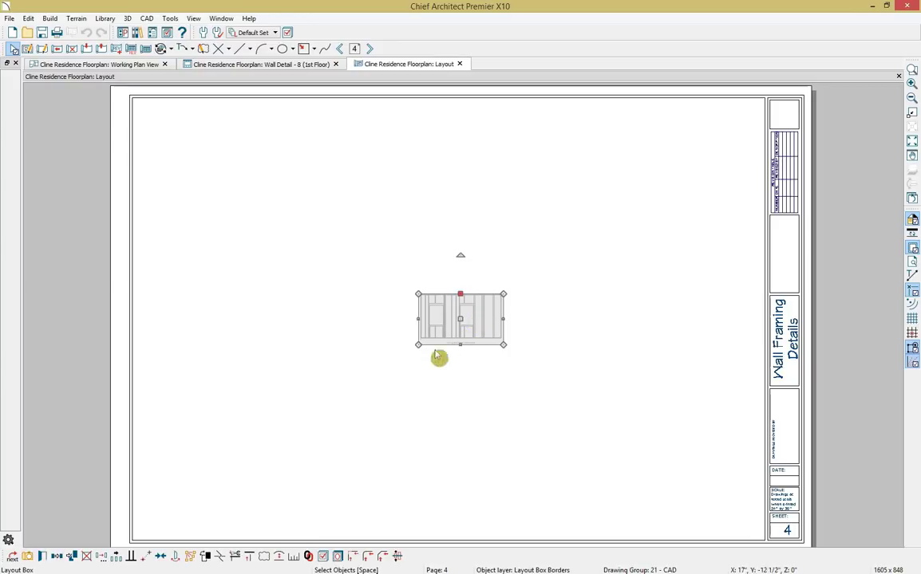
left_click(295, 557)
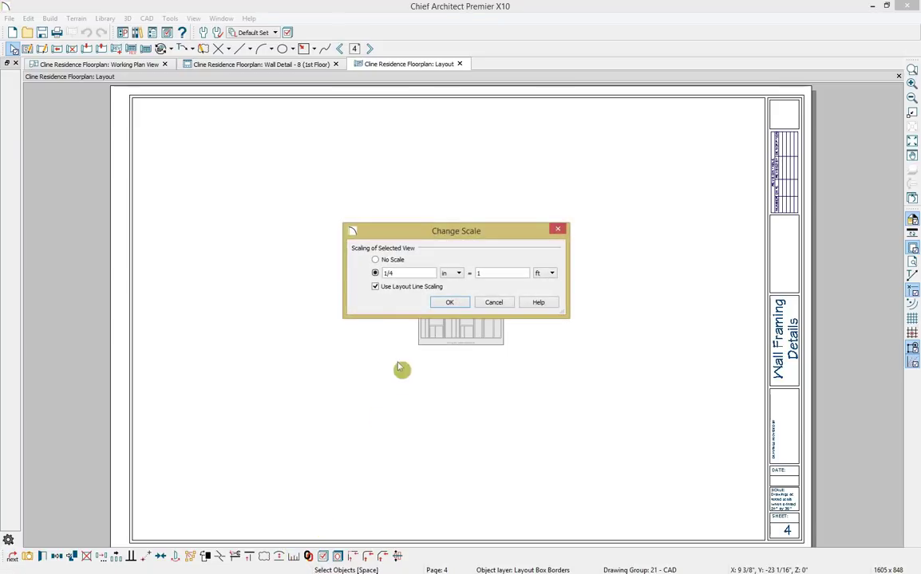
key("BackSpace")
type("2")
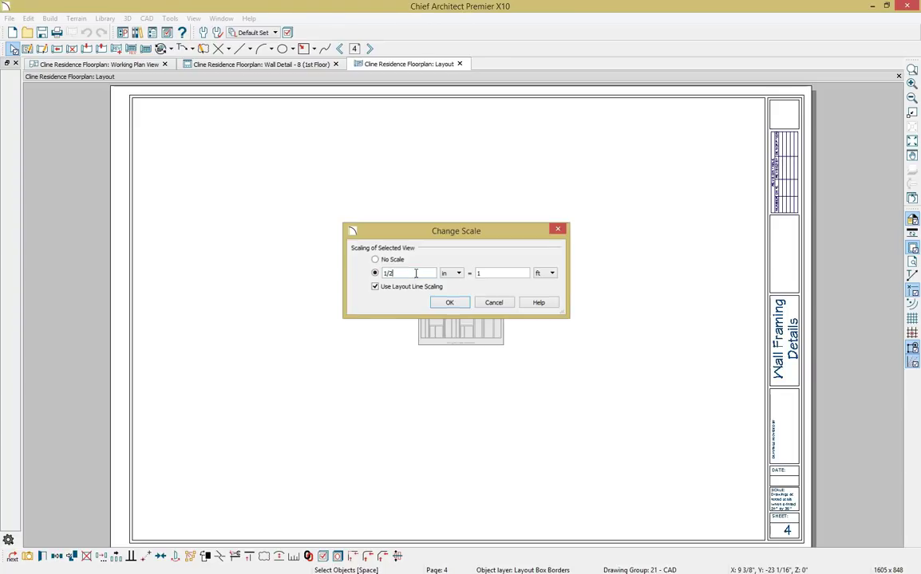
key("Return")
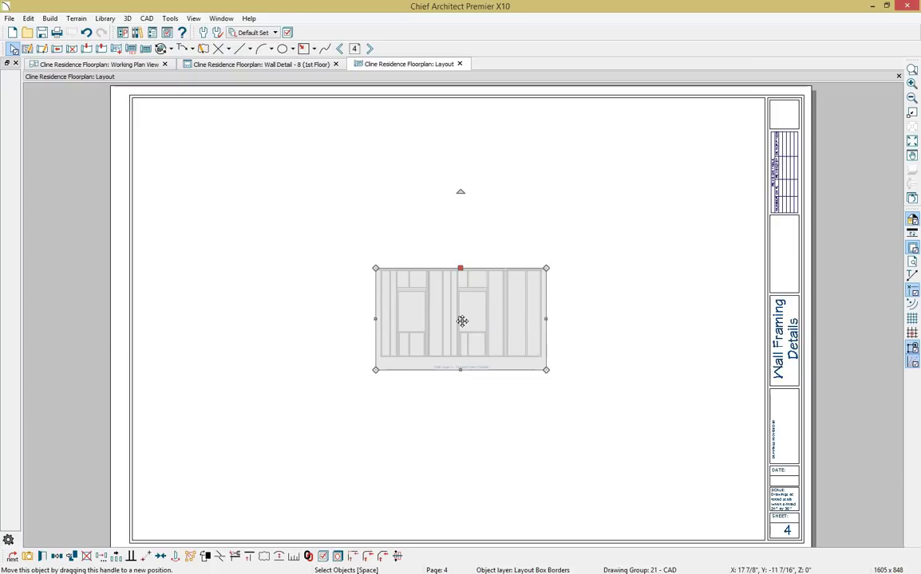
left_click_drag(461, 320, 221, 151)
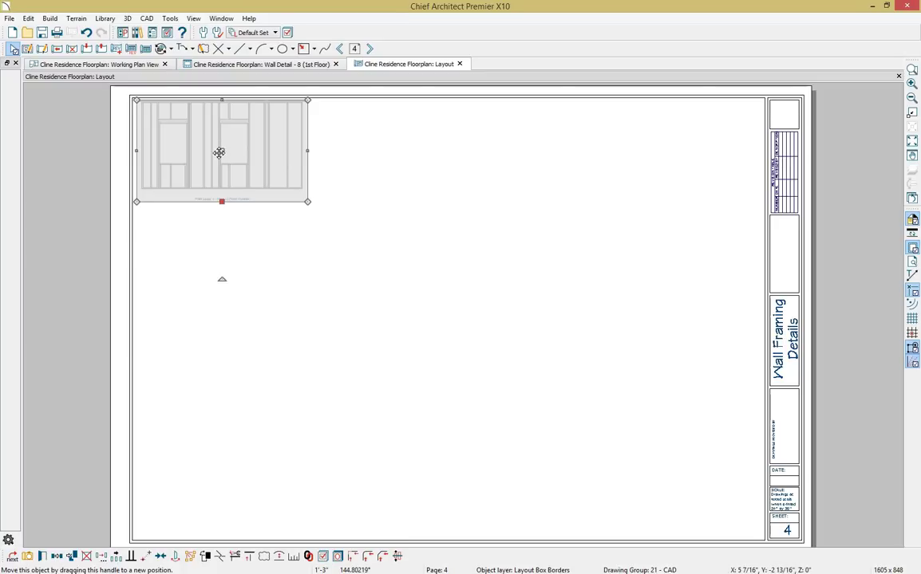
Set the layout to page 3, Elevations, and create a Cross Section/Elevation view of the house front from the working plan.
left_click(340, 49)
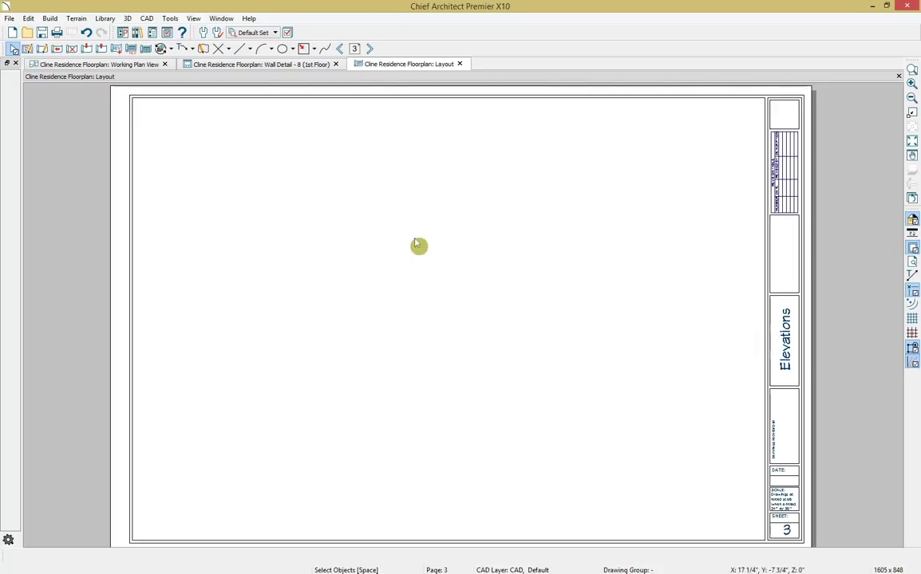
left_click(137, 66)
scroll(339, 257, "down", 3)
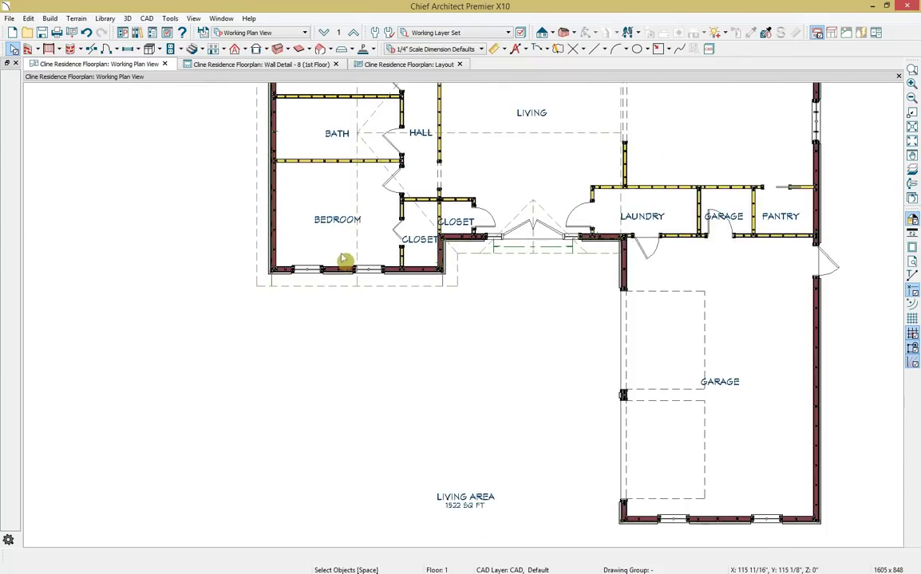
left_click(552, 34)
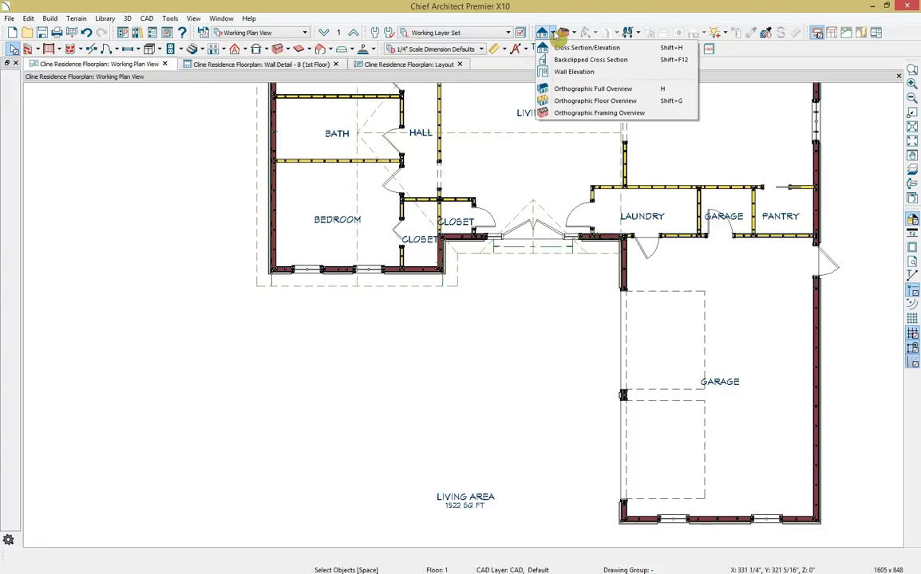
left_click(556, 47)
scroll(518, 273, "down", 2)
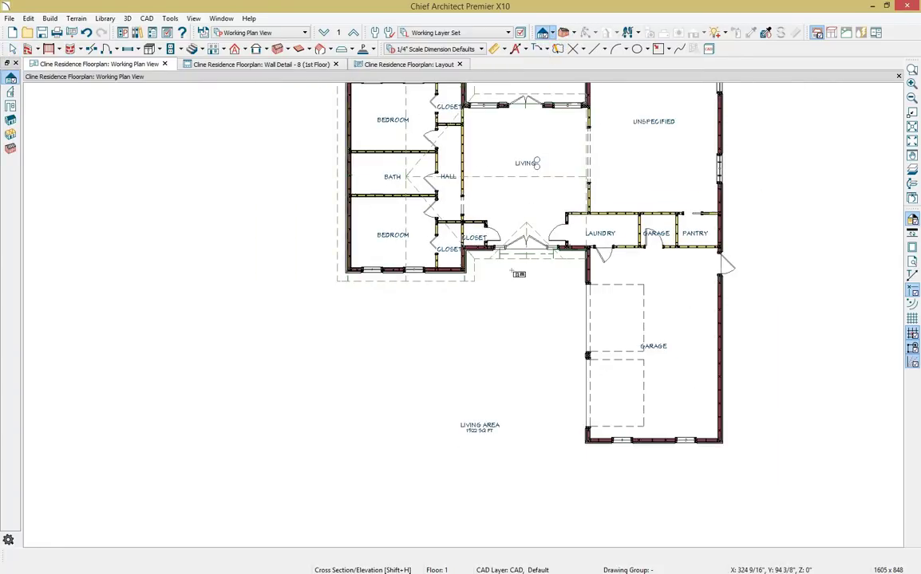
scroll(519, 273, "down", 2)
left_click_drag(520, 482, 519, 460)
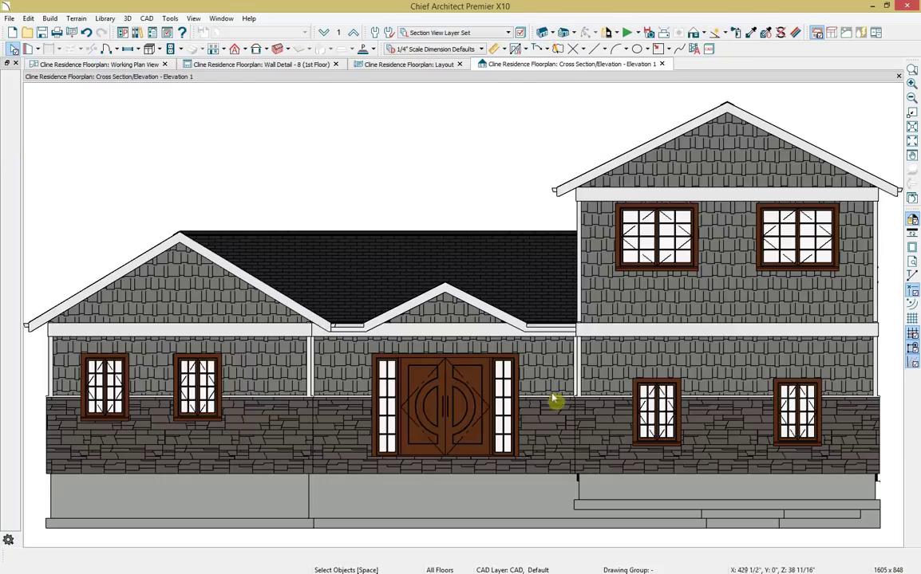
Add automatic story pole dimensions to the front elevation view.
left_click(524, 50)
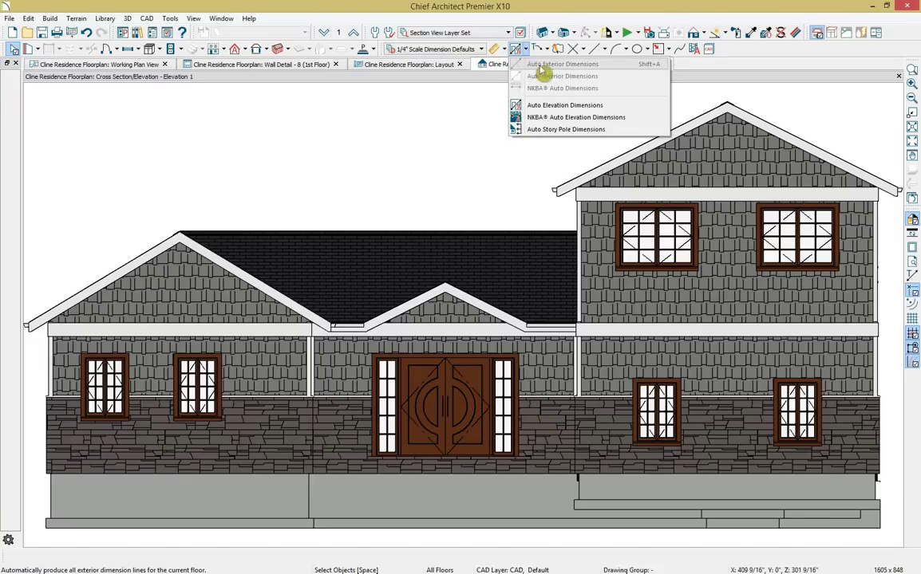
left_click(616, 132)
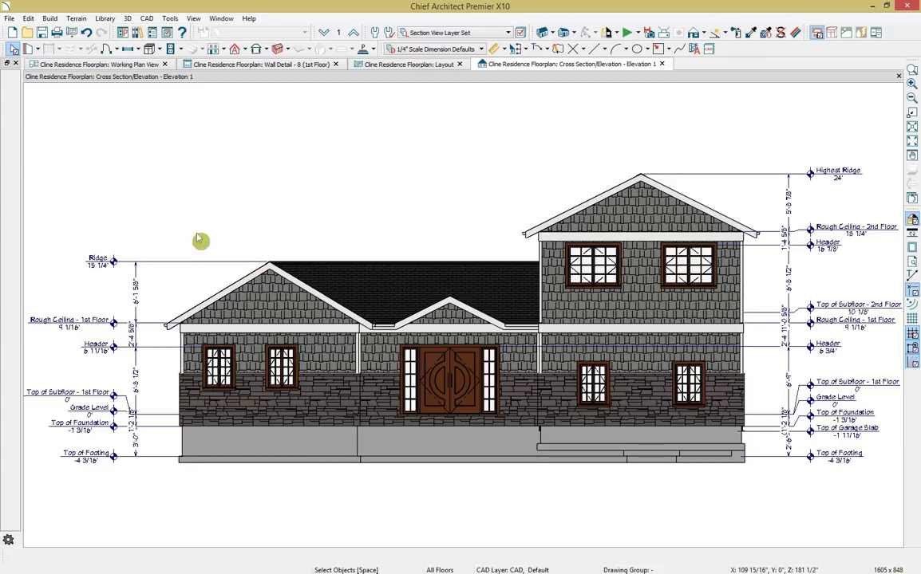
Send the entire elevation to layout page 3 as color-filled plot lines at 1/4 in = 1 ft and move it to the sheet's upper-left corner.
left_click(72, 34)
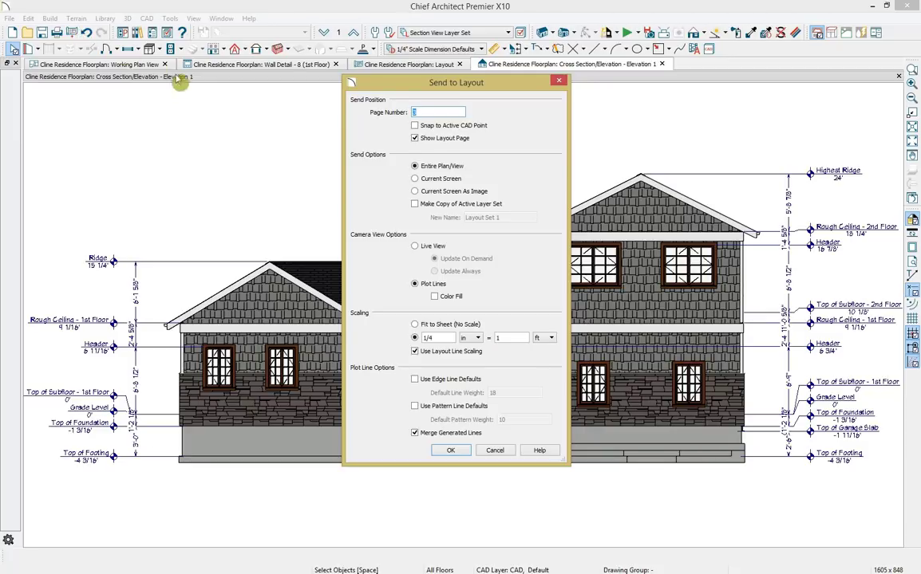
left_click(436, 299)
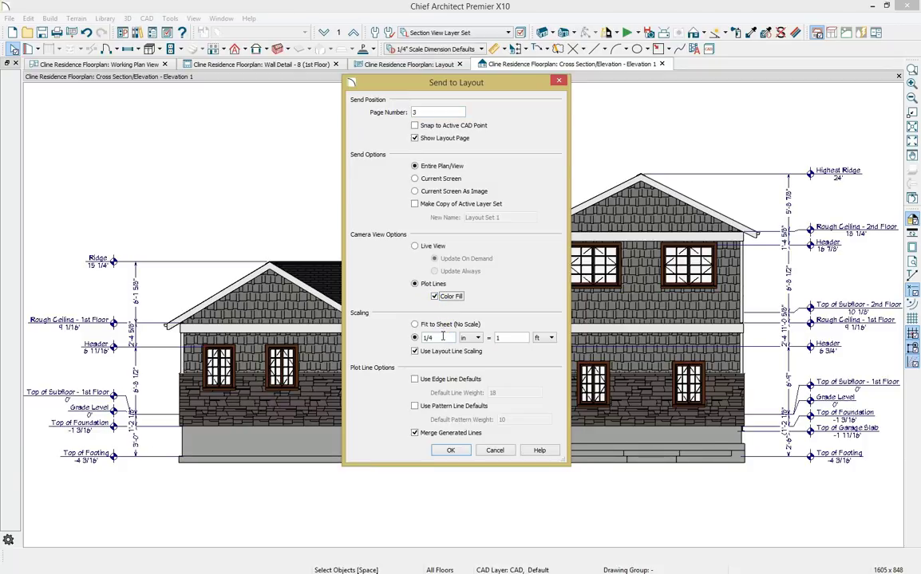
left_click(452, 451)
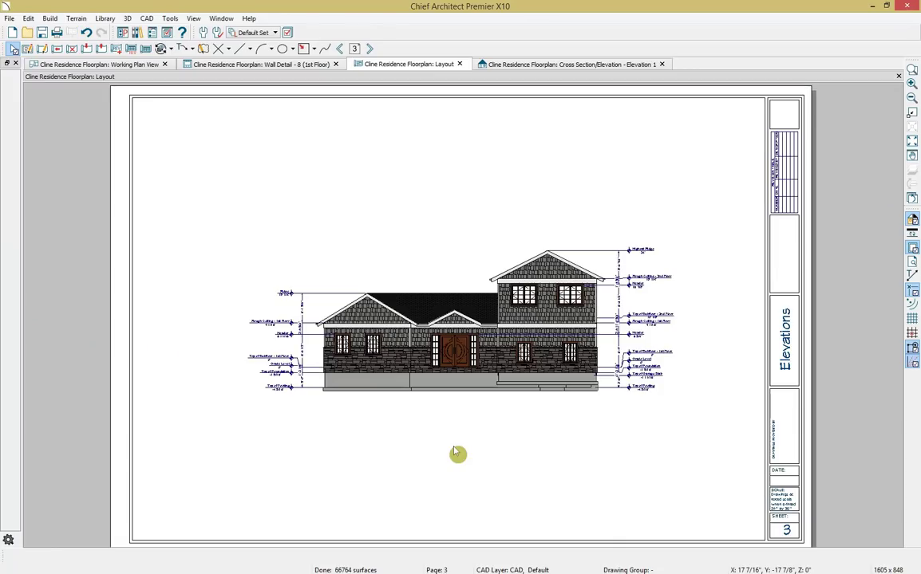
left_click(464, 355)
mouse_move(452, 304)
left_mouse_down()
mouse_move(343, 162)
mouse_move(347, 174)
left_mouse_up()
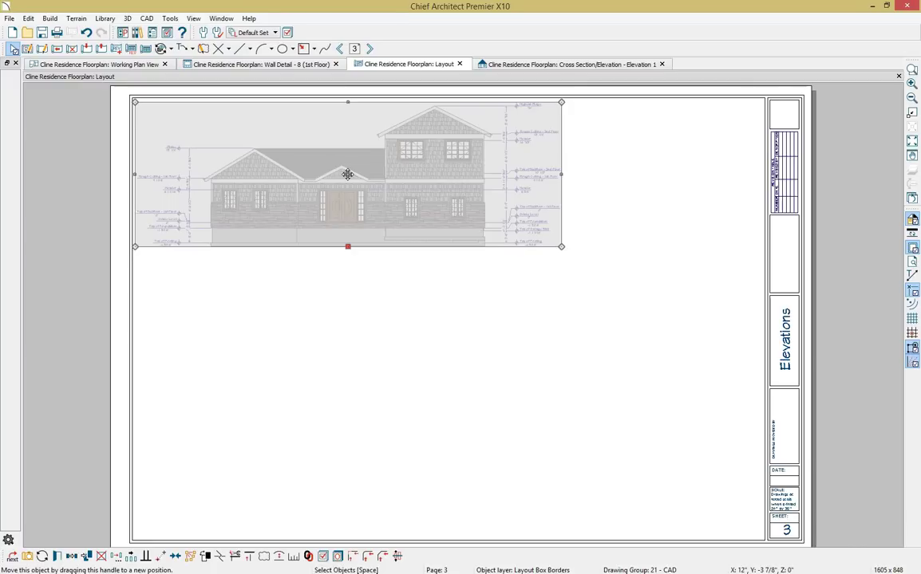
Set the layout to page 2, Floorplan, and display the working plan with the Floor Plan Shell Layer Set.
left_click(340, 49)
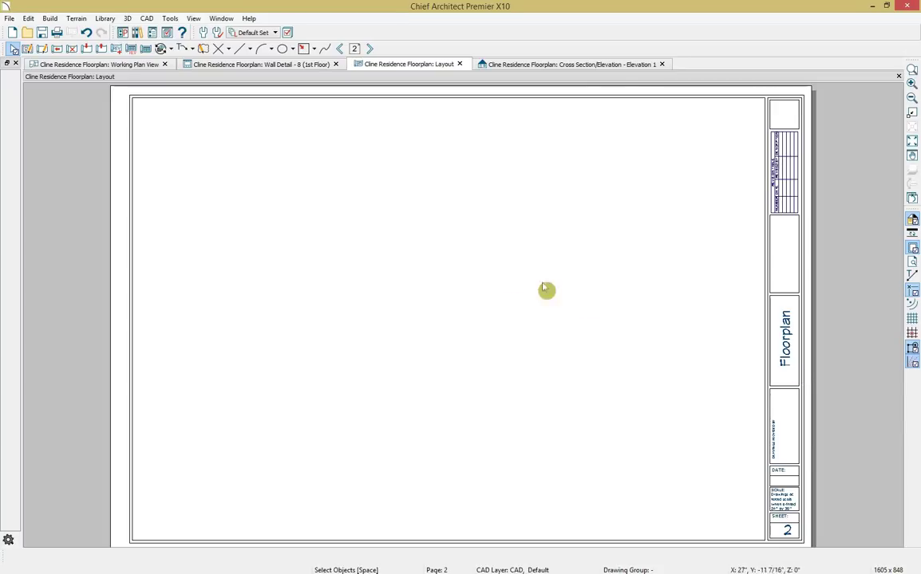
left_click(123, 65)
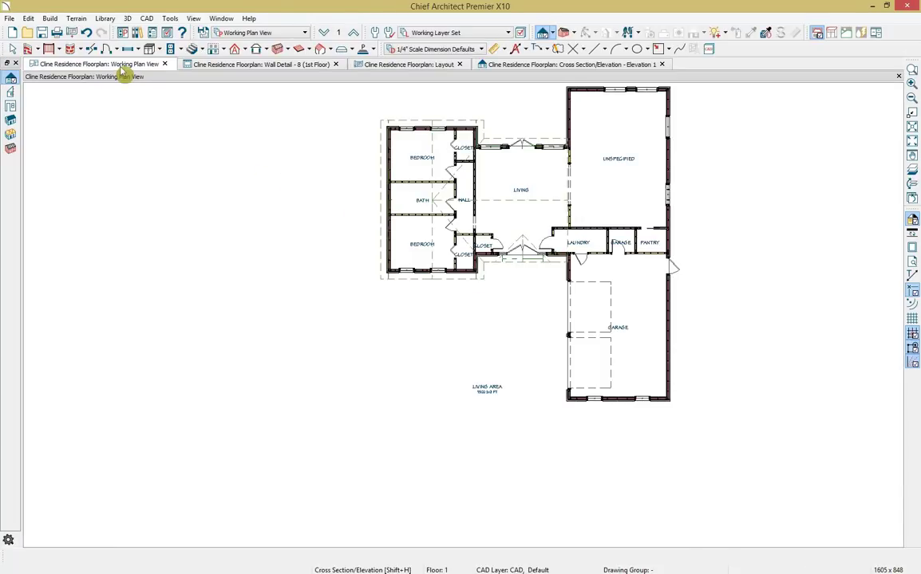
key("space")
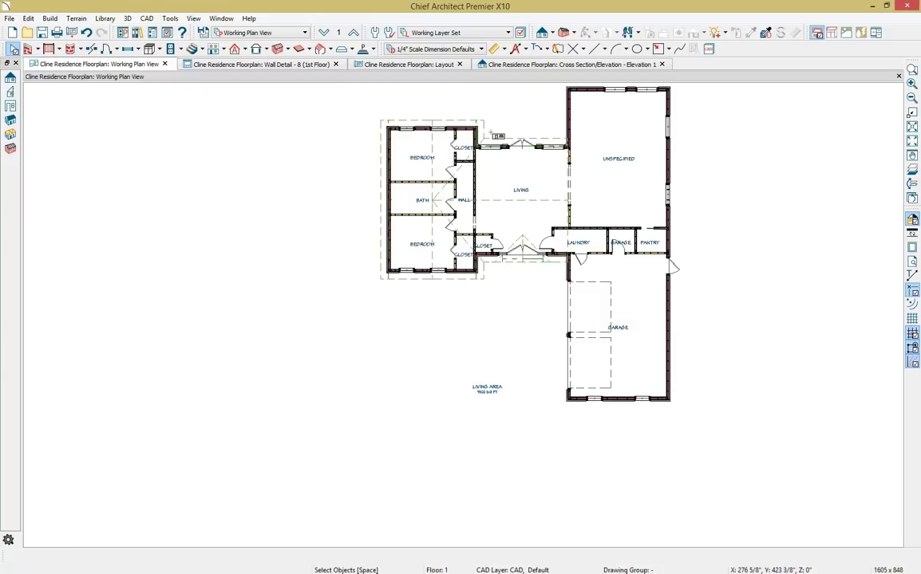
scroll(495, 148, "up", 3)
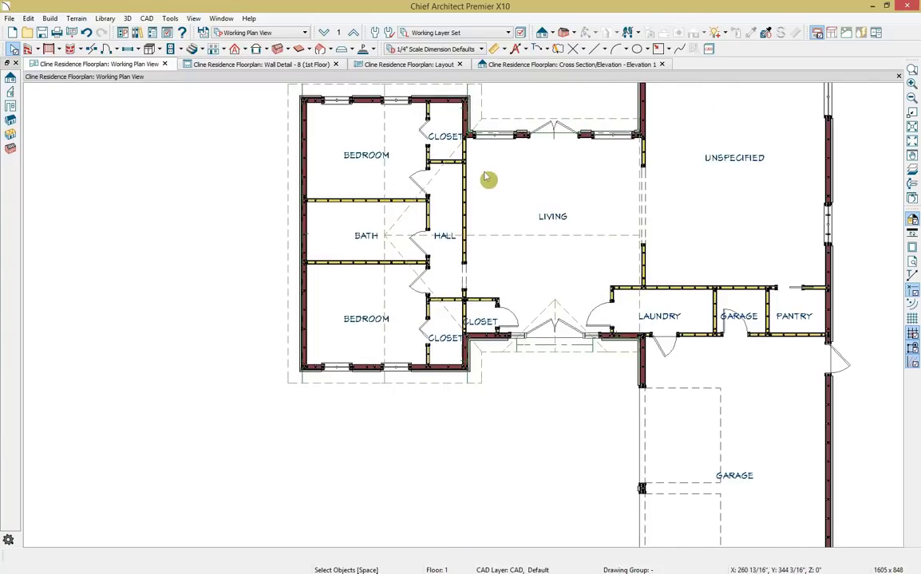
scroll(489, 180, "up", 2)
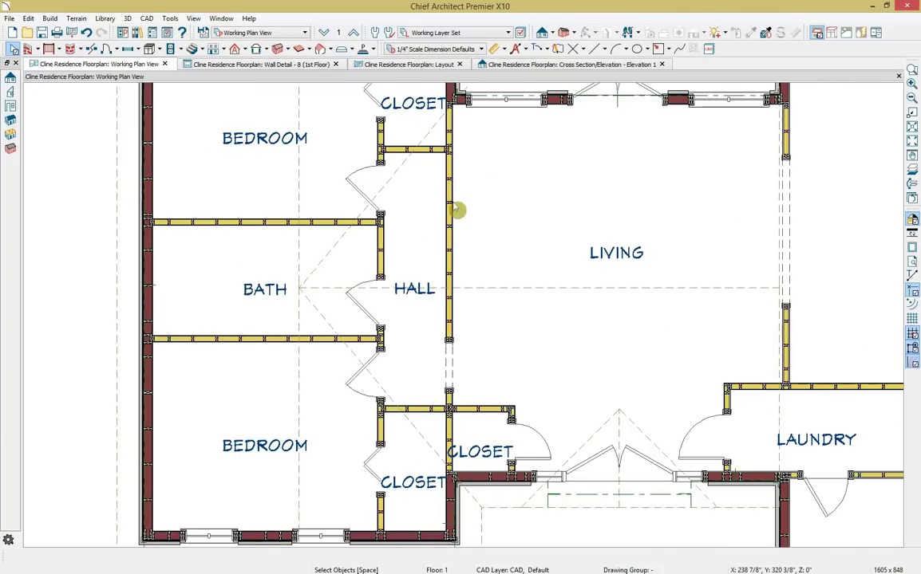
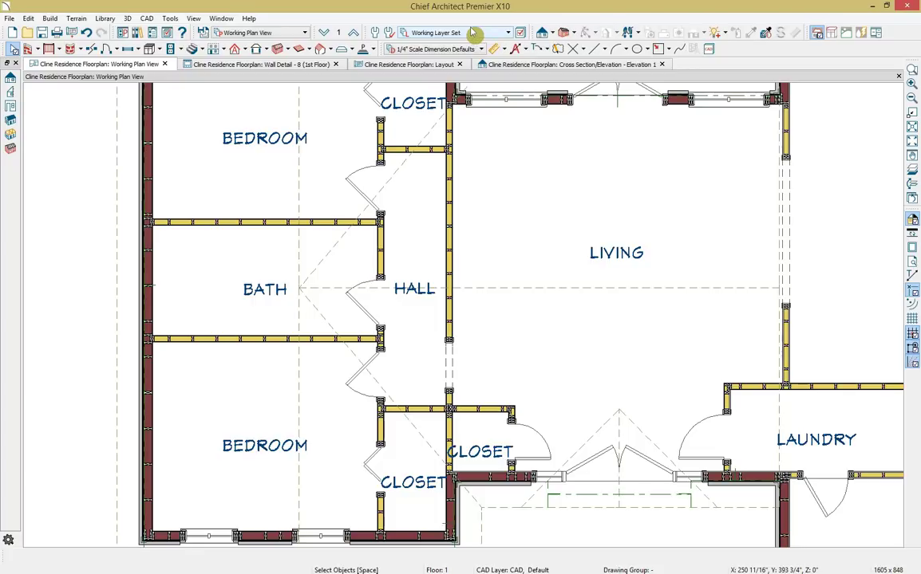
left_click(473, 32)
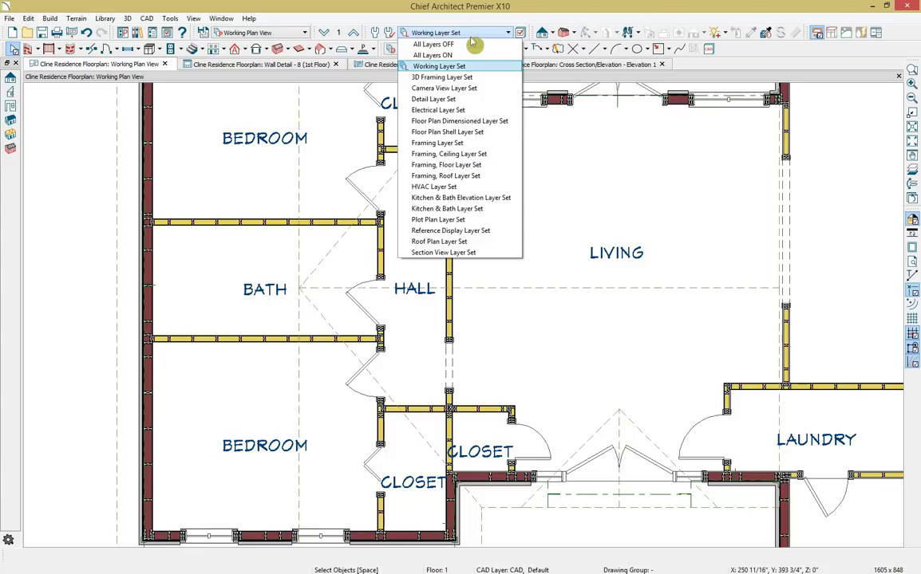
left_click(493, 132)
scroll(522, 186, "down", 6)
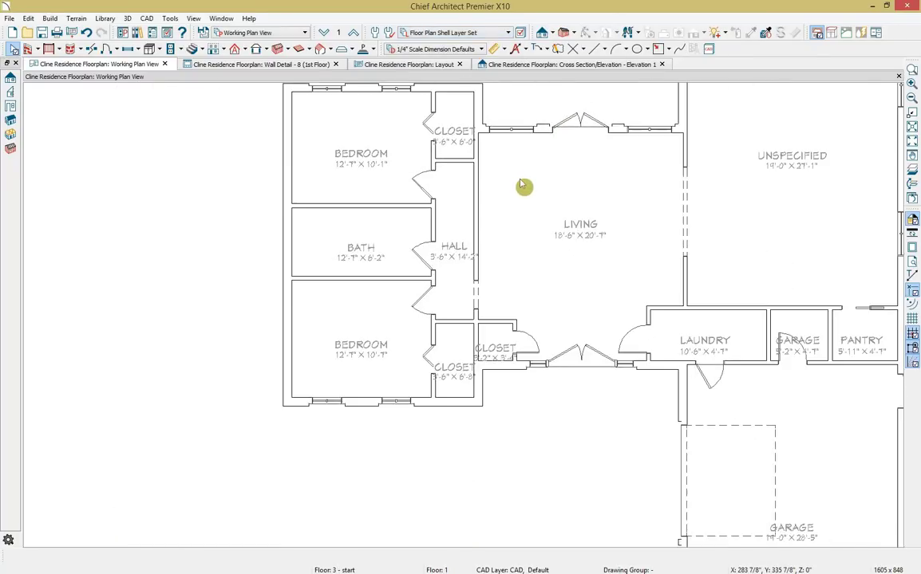
middle_click_drag(497, 212, 431, 214)
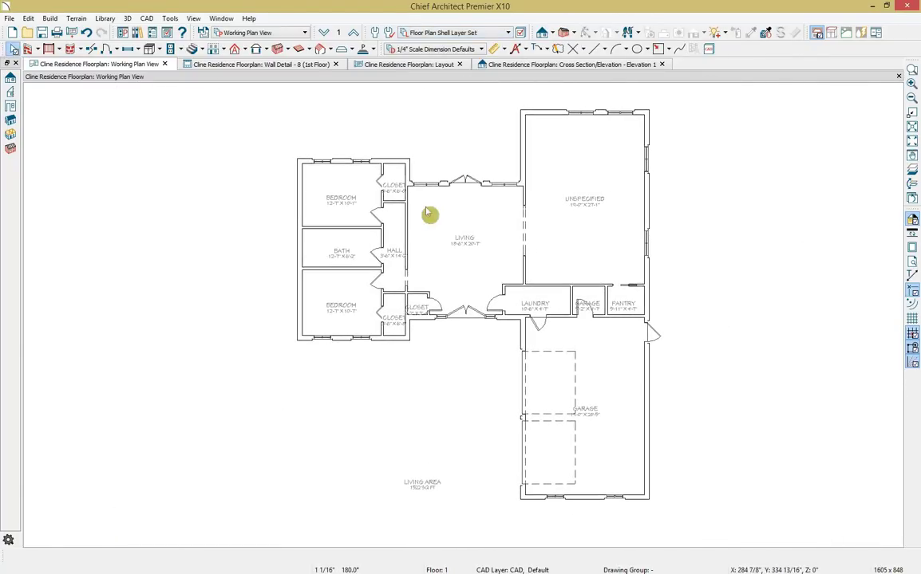
Send the entire floor plan to layout page 2 at 1/4 in = 1 ft and move its box to the sheet's upper-left corner.
left_click(74, 33)
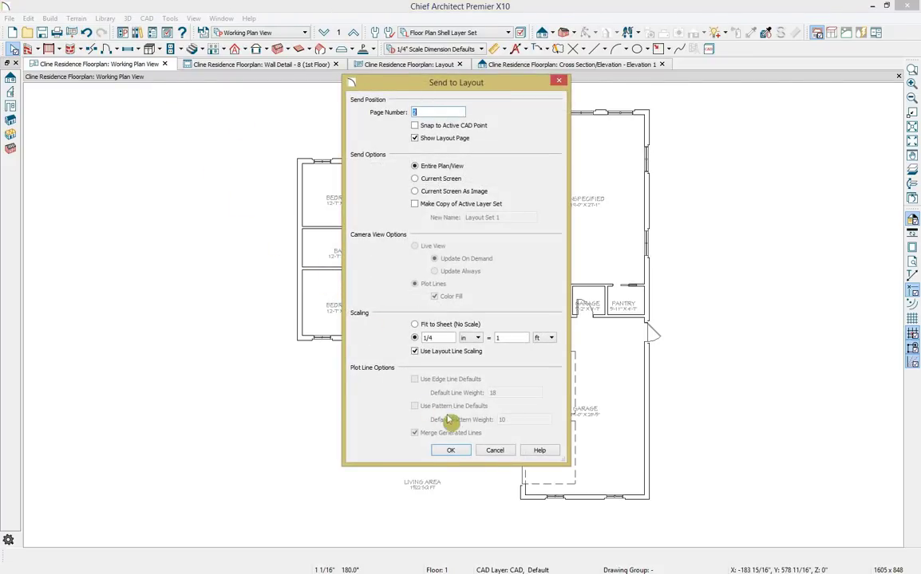
left_click(450, 450)
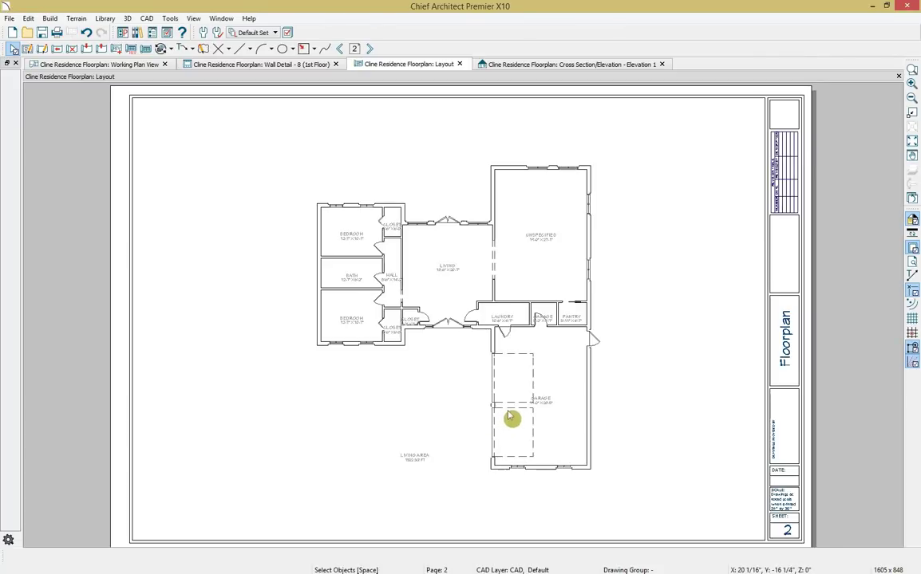
left_click(463, 377)
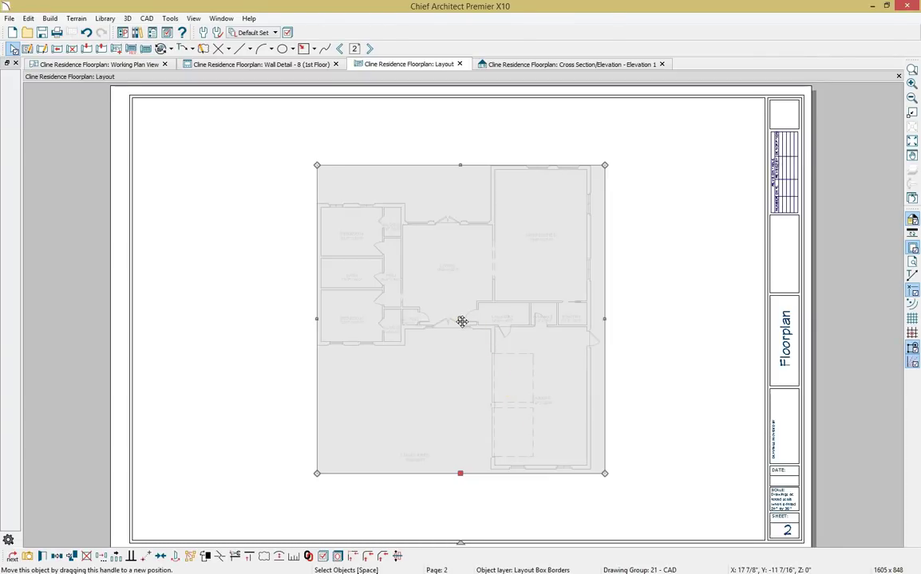
left_click_drag(463, 322, 298, 267)
left_click(426, 298)
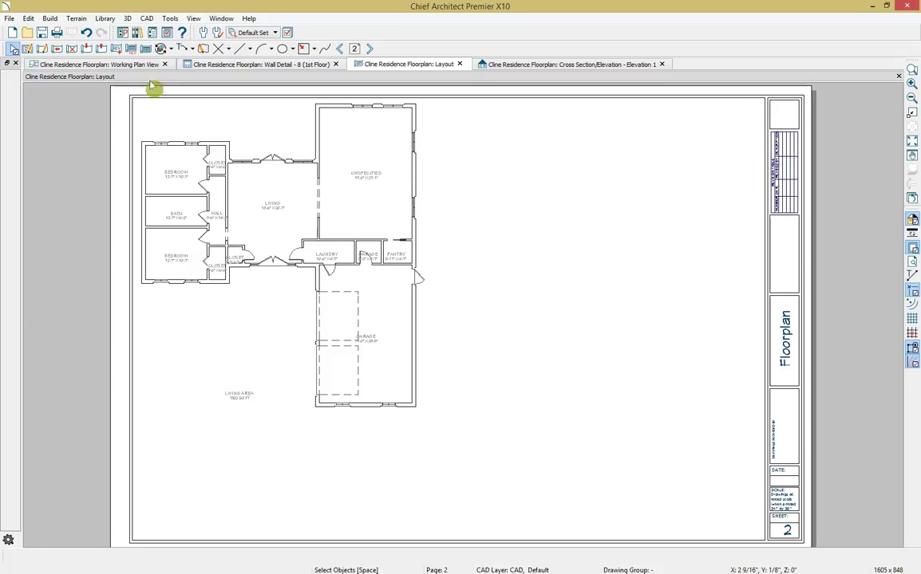
Return to the working plan and create a new CAD detail named Foundation Detail.
left_click(112, 64)
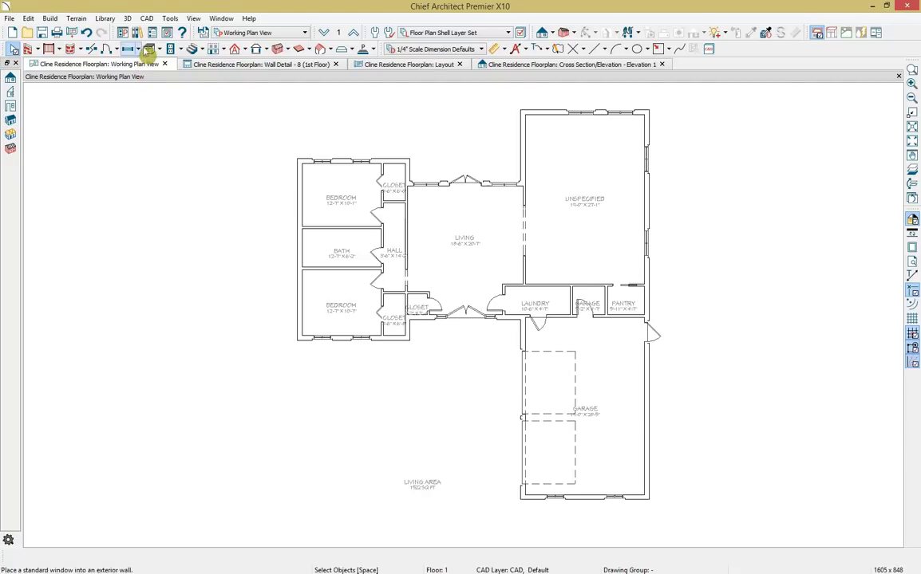
left_click(147, 20)
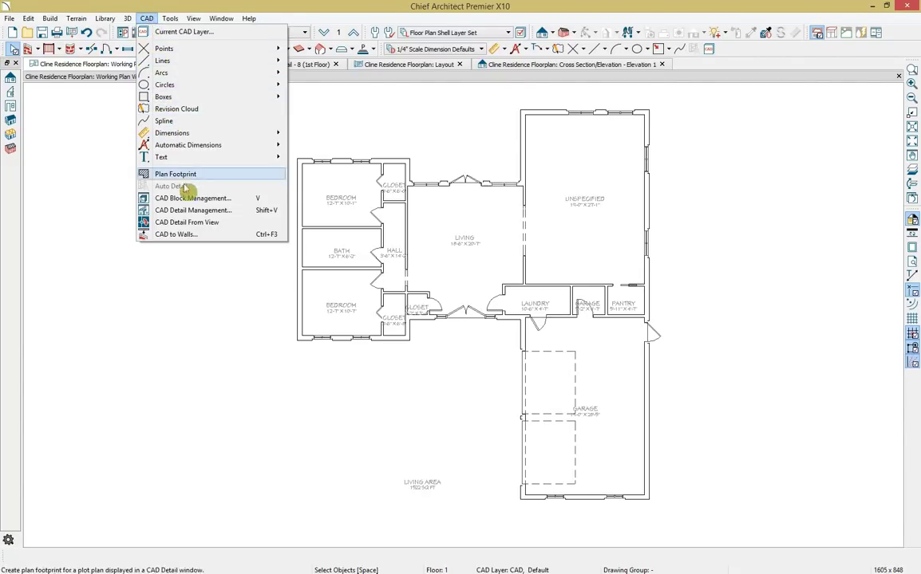
left_click(192, 211)
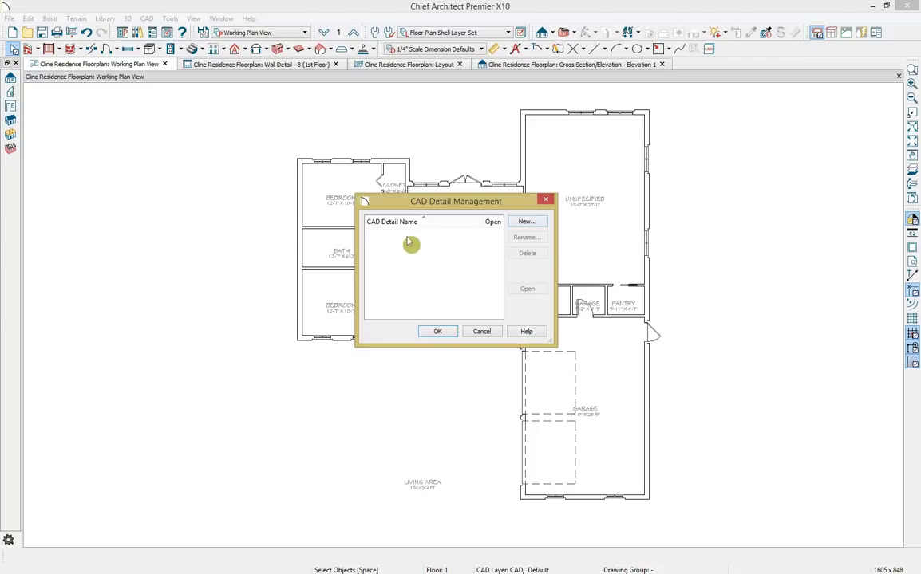
left_click(525, 227)
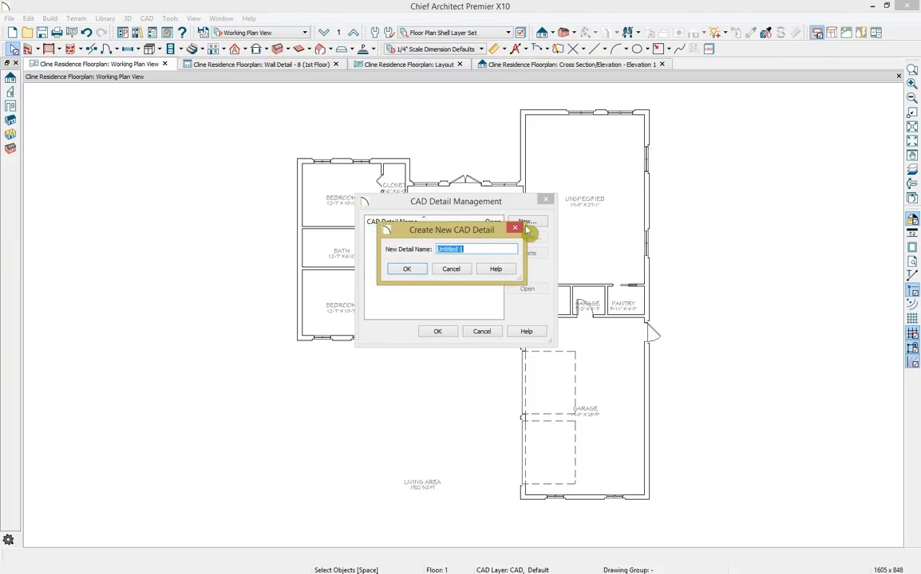
type("Foundation Detail")
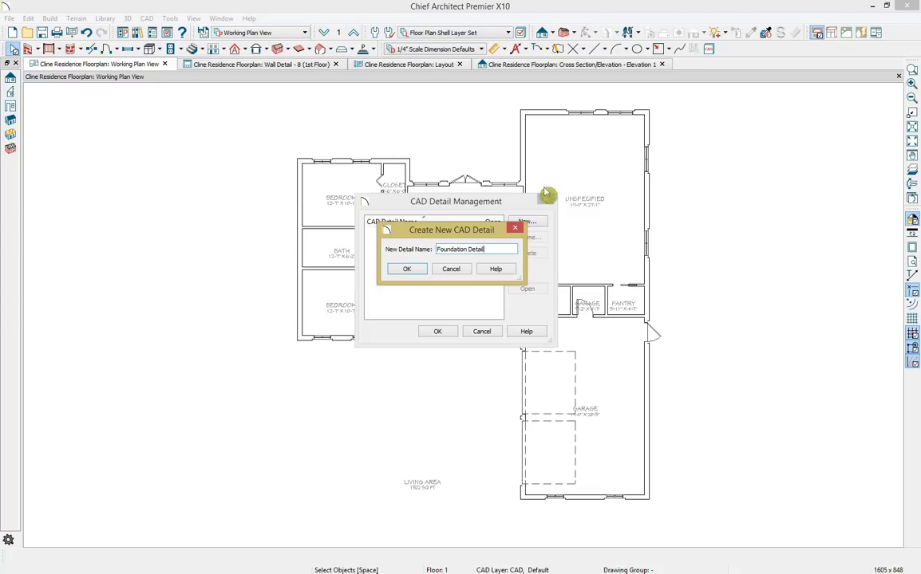
left_click(406, 270)
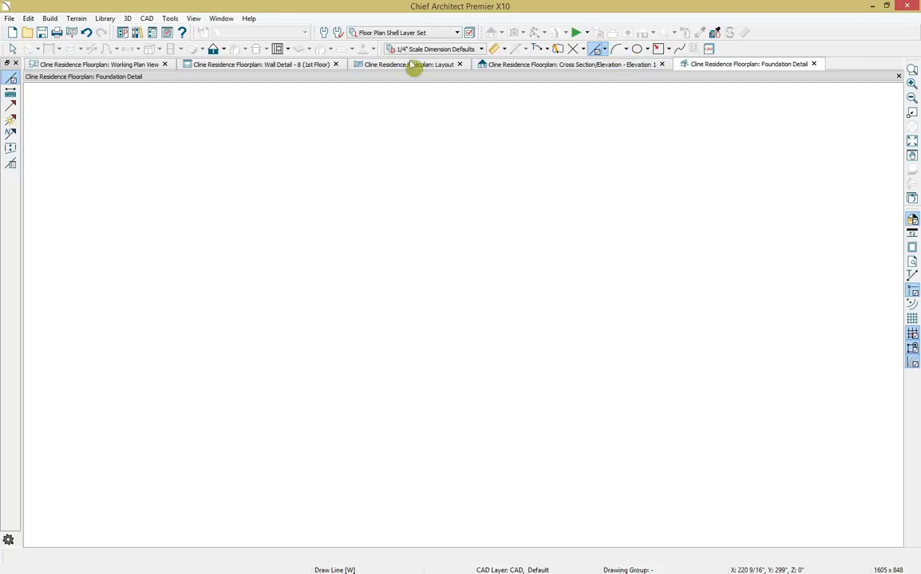
Browse the library's bonus CAD details for continuous pour foundations to the 36" Concrete Foundation Details.
left_click(138, 33)
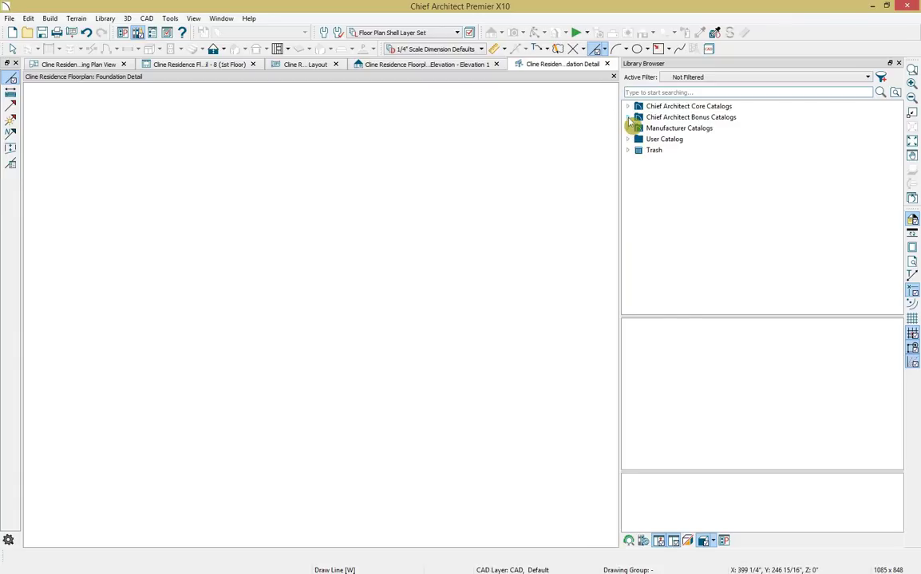
left_click(629, 118)
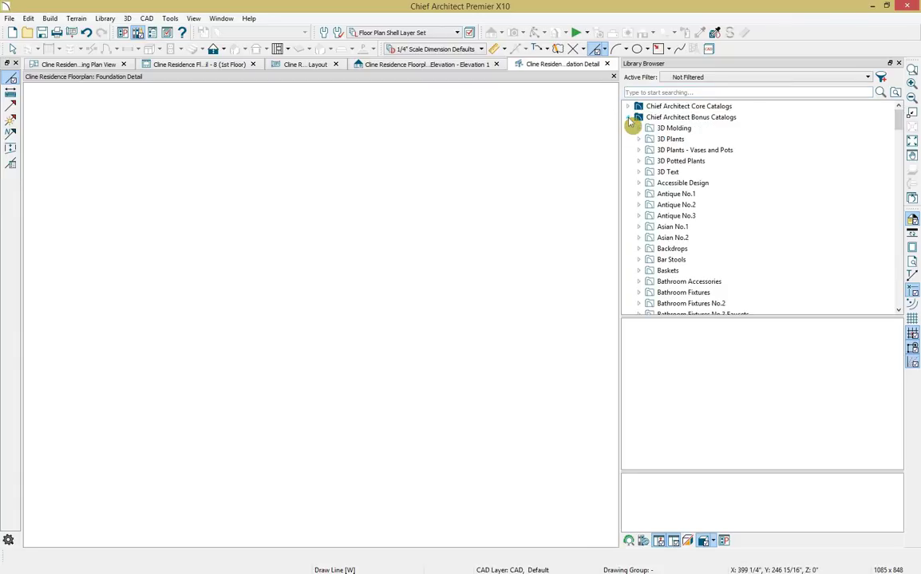
scroll(680, 226, "down", 6)
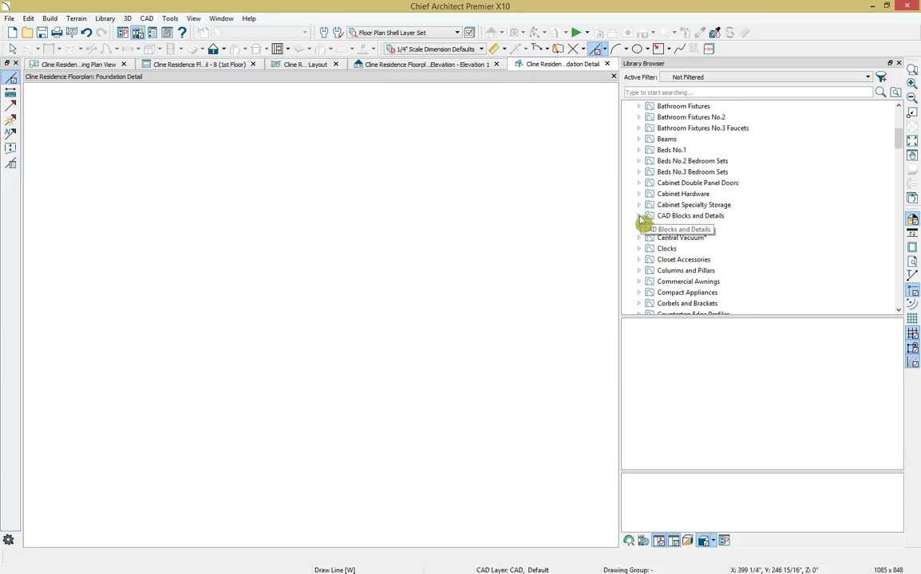
left_click(638, 216)
left_click(649, 228)
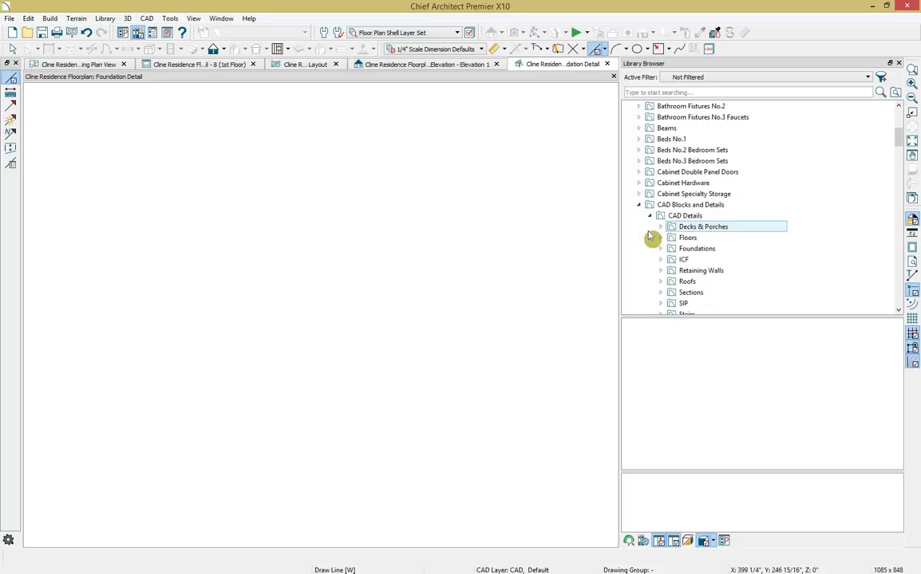
left_click(659, 239)
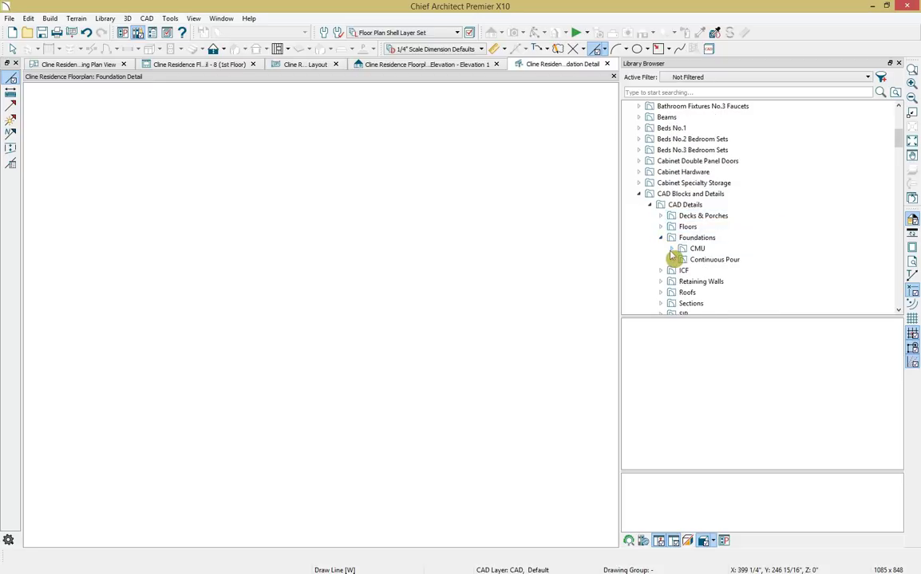
left_click(673, 261)
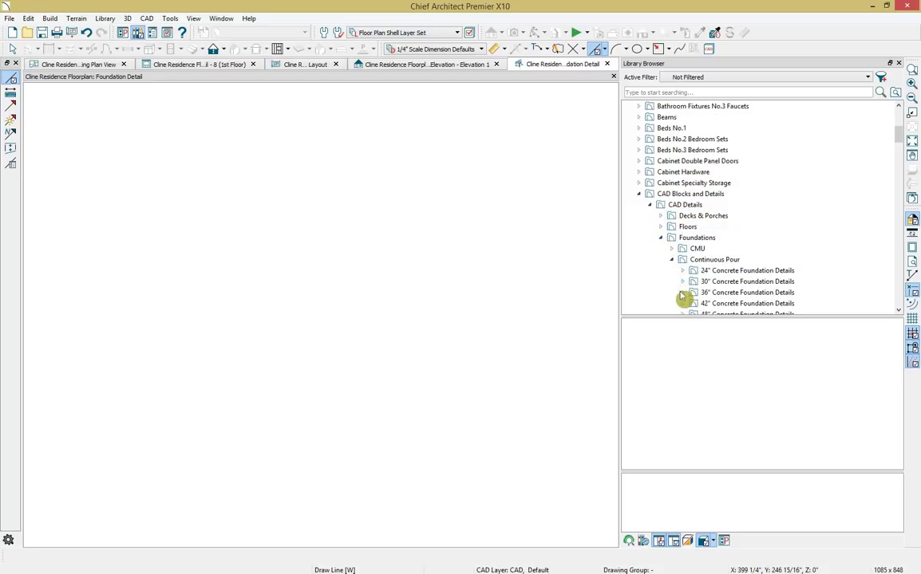
left_click(681, 293)
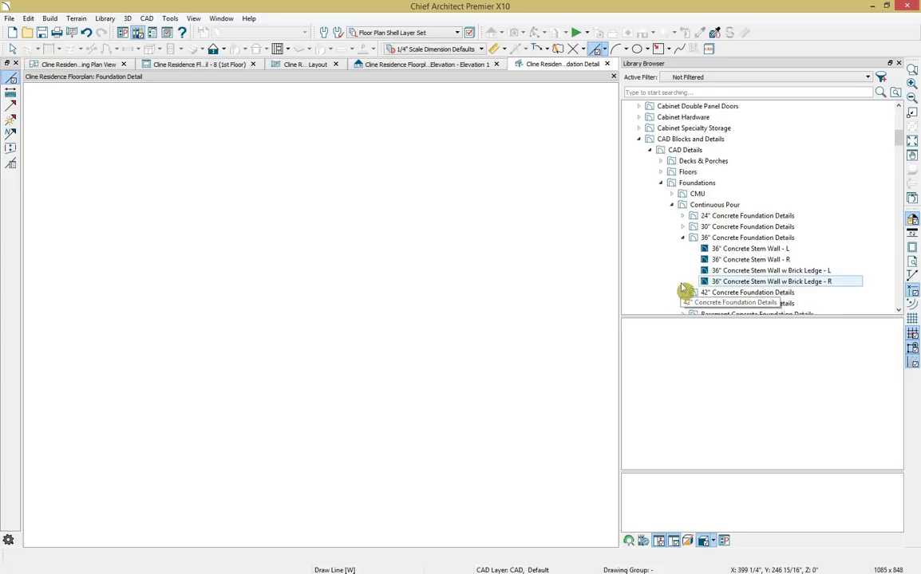
Place the 36" Concrete Stem Wall - L block in the Foundation Detail and turn on display of the "CAD, Default" layer.
left_click(710, 252)
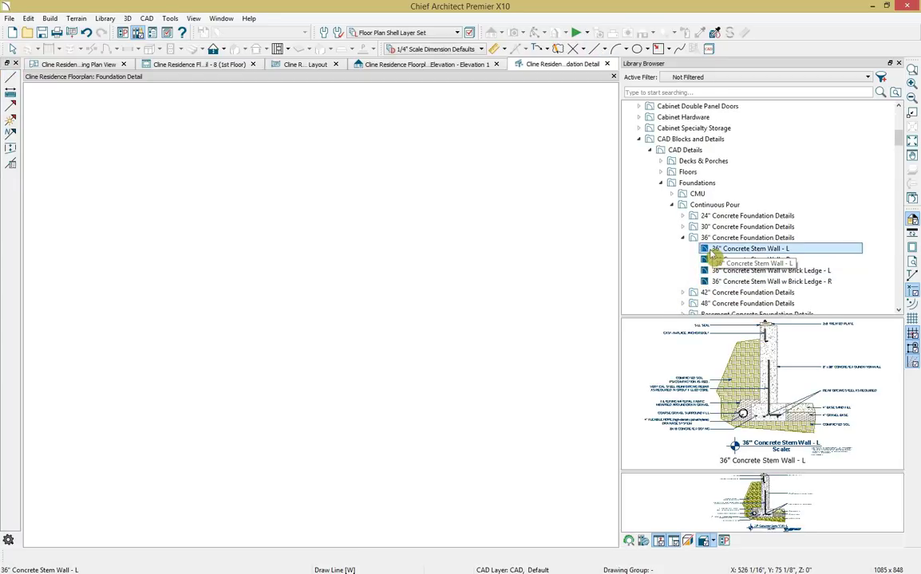
left_click_drag(712, 255, 305, 275)
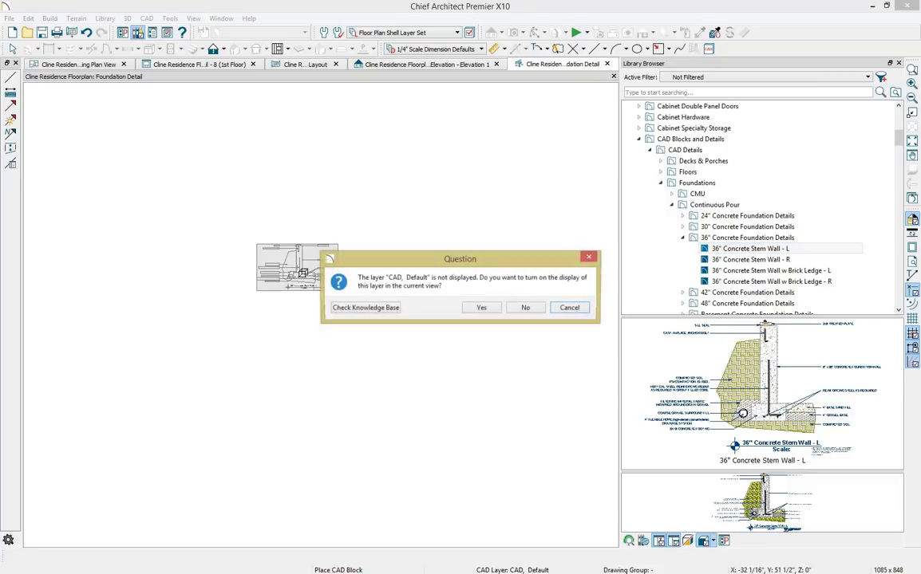
left_click(479, 307)
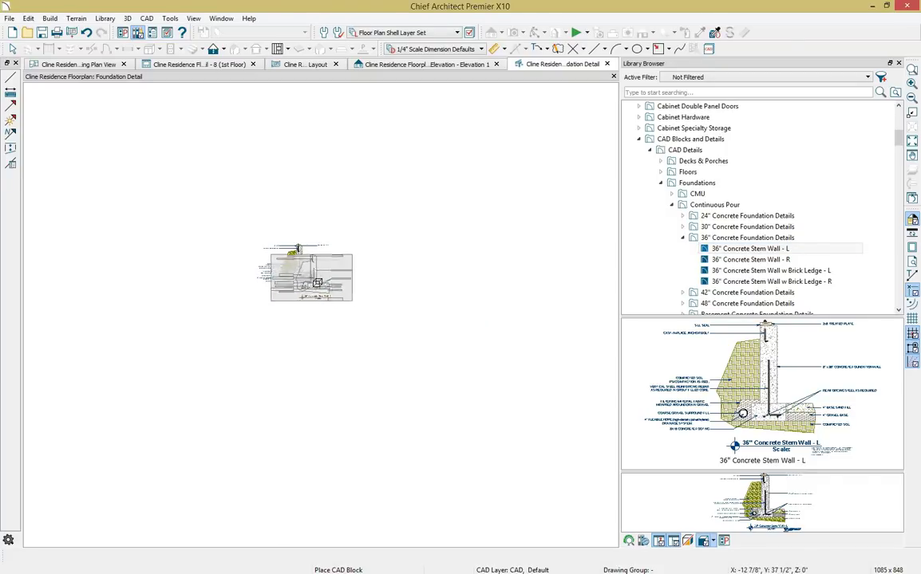
Explode the placed stem wall block and change its foundation wall label to 12" x 36" CONCRETE FOUNDATION WALL.
scroll(311, 279, "up", 5)
scroll(313, 281, "up", 2)
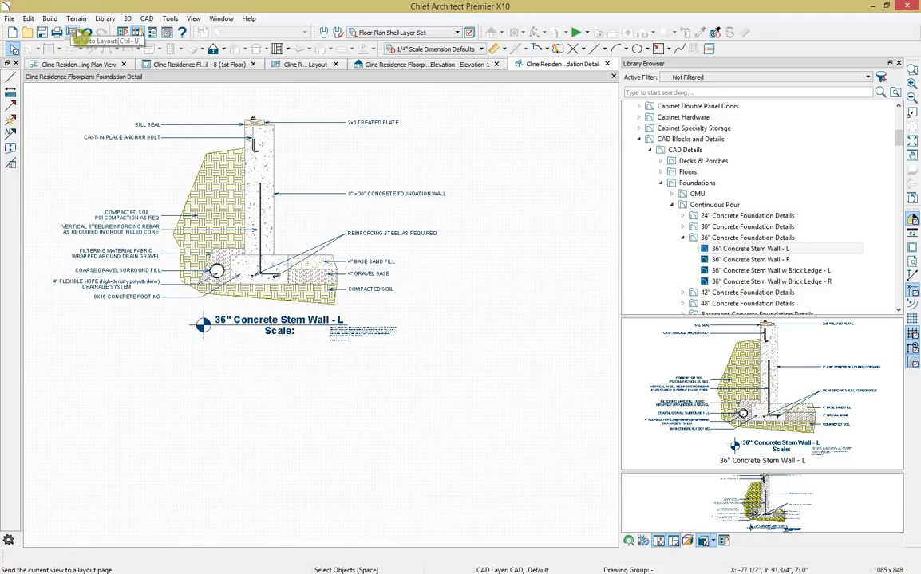
left_click(244, 231)
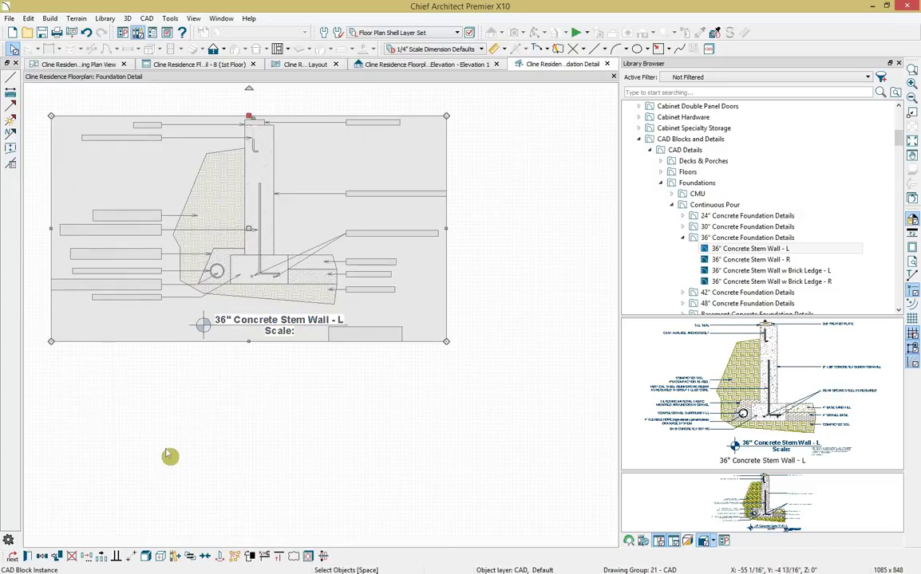
left_click(146, 558)
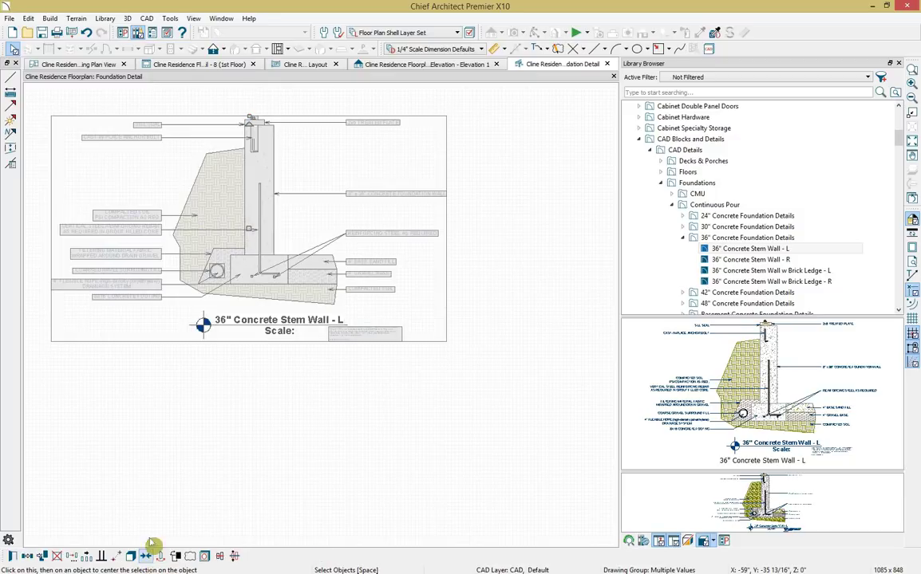
left_click(381, 194)
left_click(321, 194)
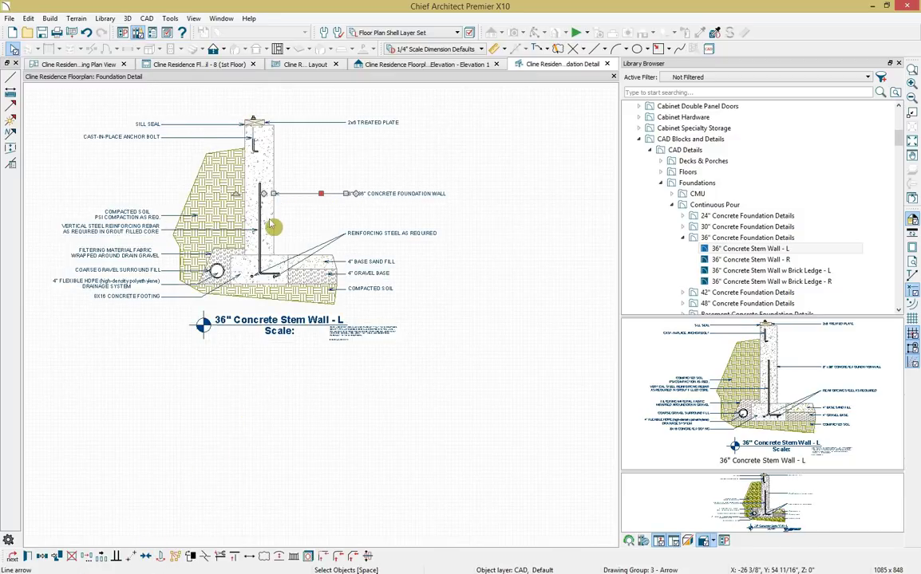
left_click(272, 225)
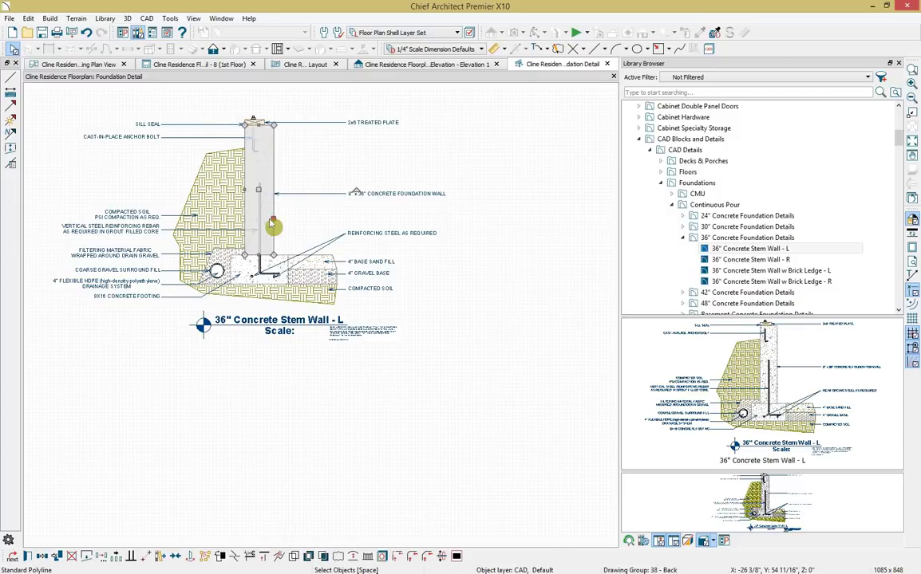
double_click(375, 193)
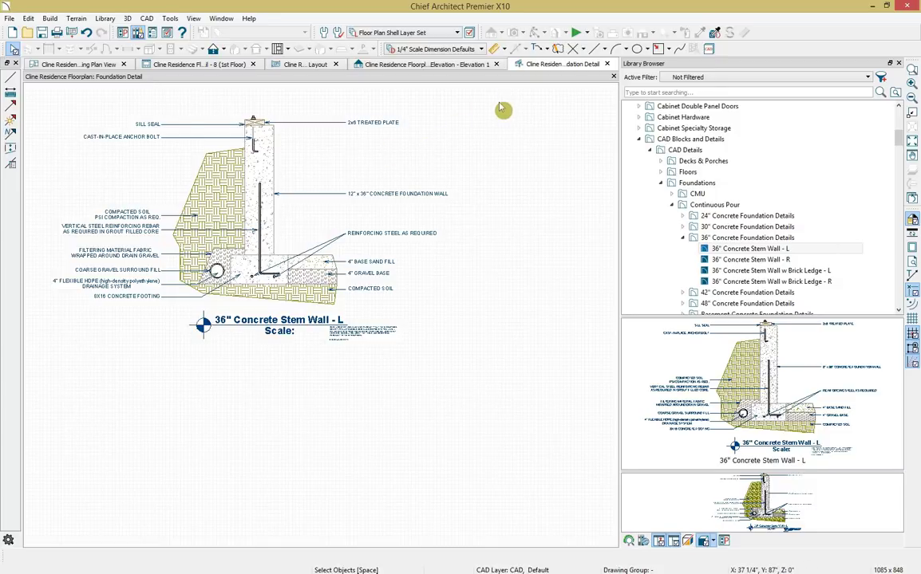
Regroup all objects of the edited stem wall detail into a CAD block and add it to the library.
mouse_move(501, 108)
left_mouse_down()
mouse_move(216, 324)
mouse_move(47, 418)
left_mouse_up()
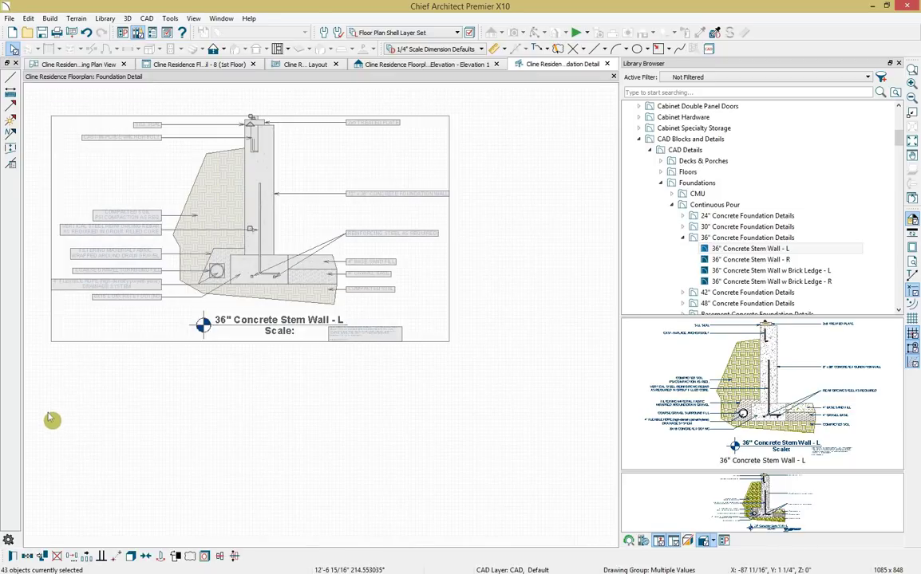
left_click(133, 556)
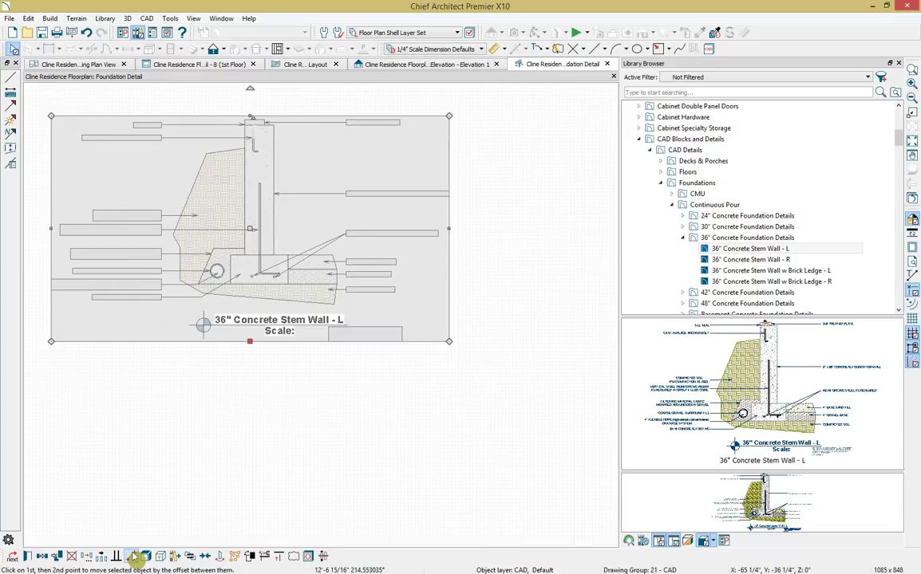
left_click(176, 557)
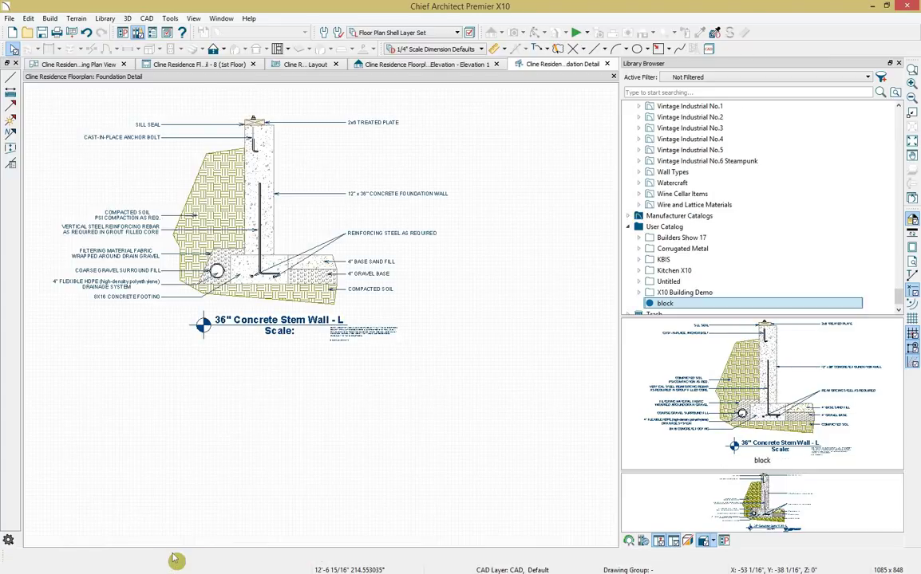
key("Escape")
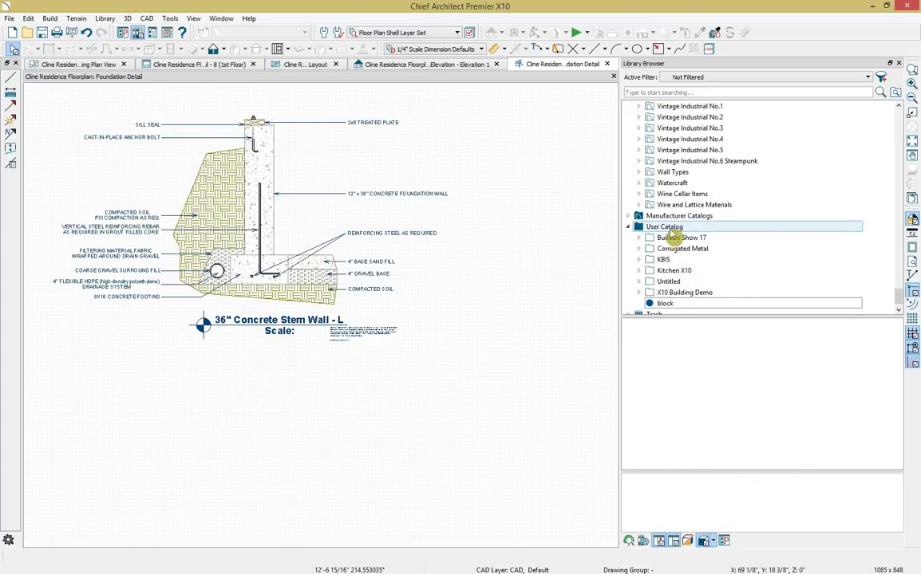
Rename the new block in the User Catalog as My Detail.
left_click(684, 306)
right_click(688, 306)
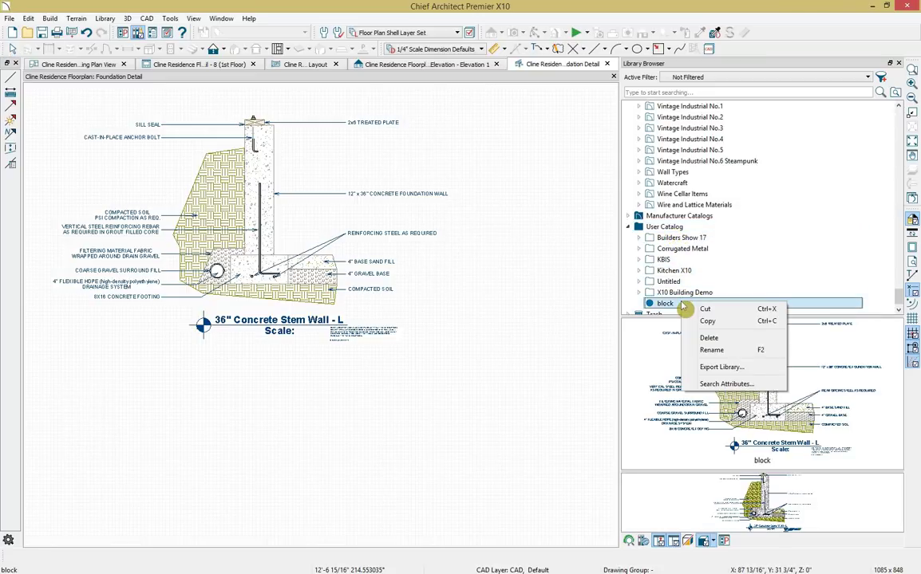
left_click(704, 351)
type("My Detail")
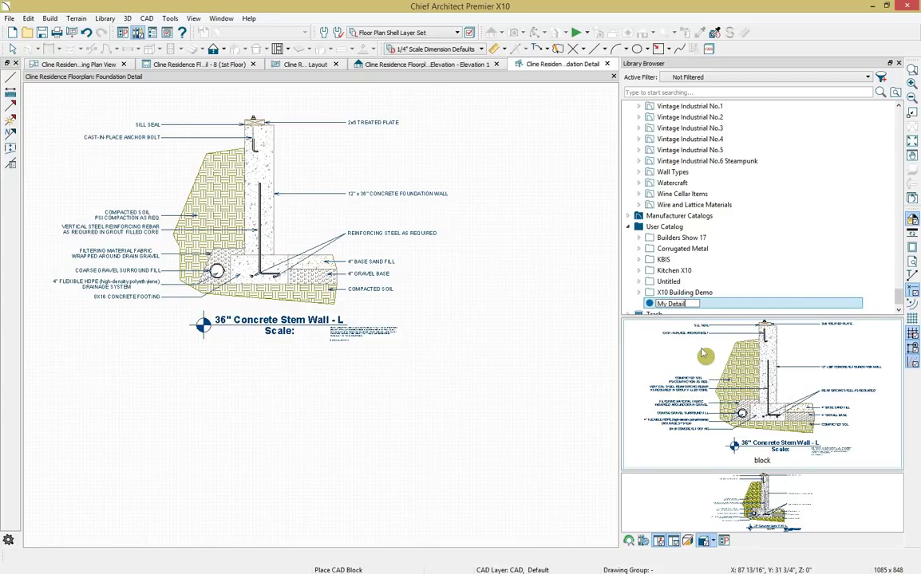
key("Return")
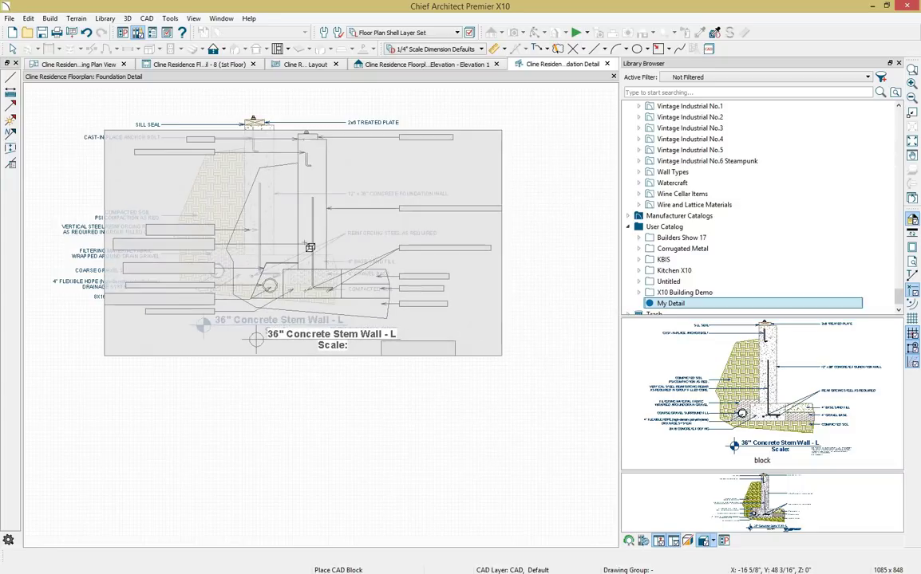
key("Escape")
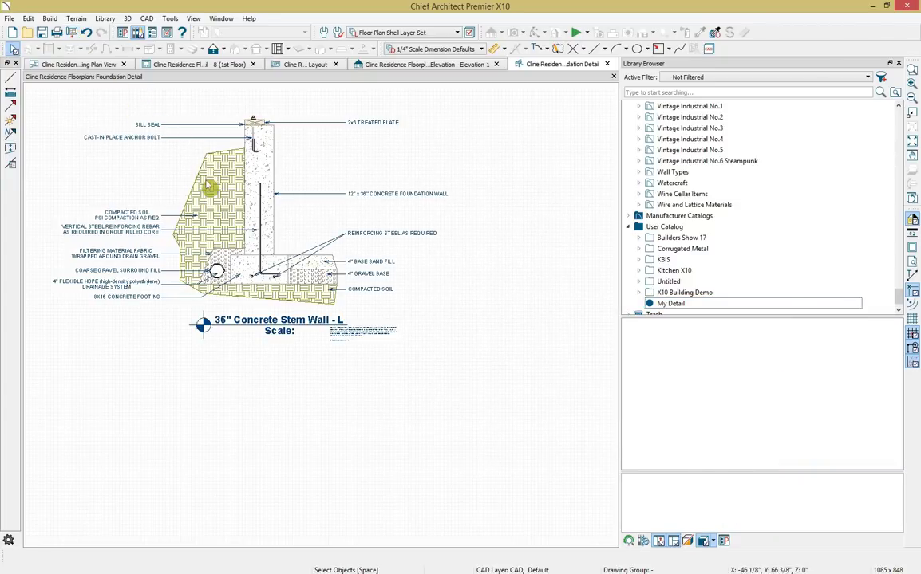
Review the plan's list of CAD details in CAD Detail Management and leave it without changes.
scroll(207, 183, "down", 2)
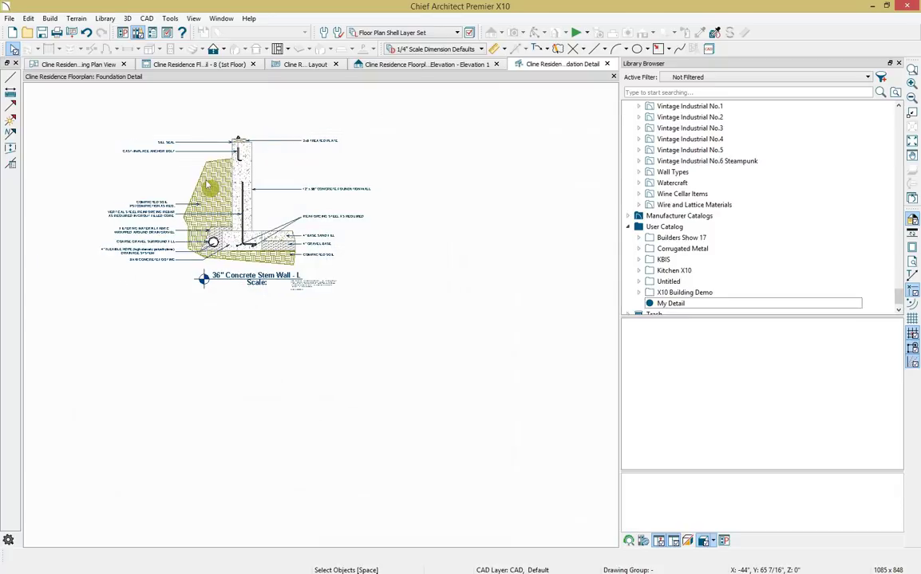
left_click(146, 19)
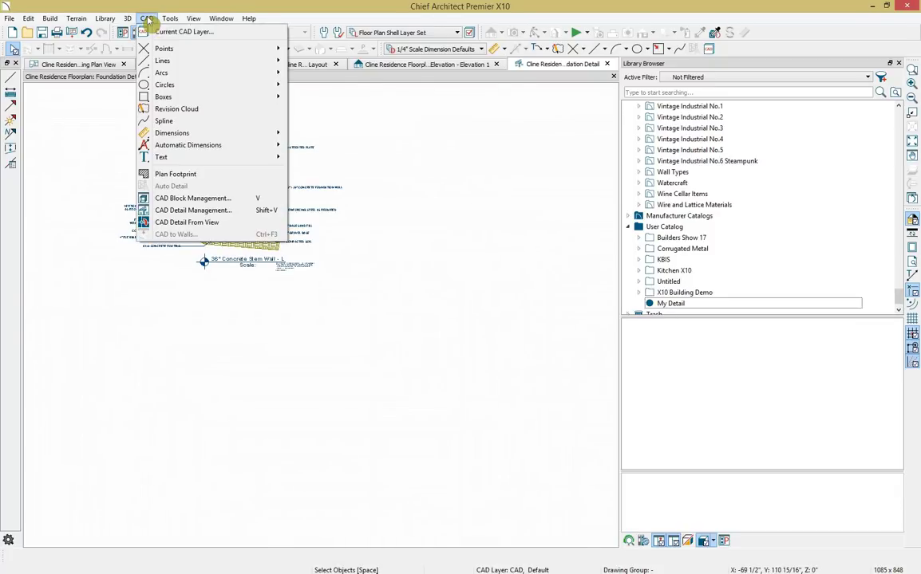
left_click(199, 210)
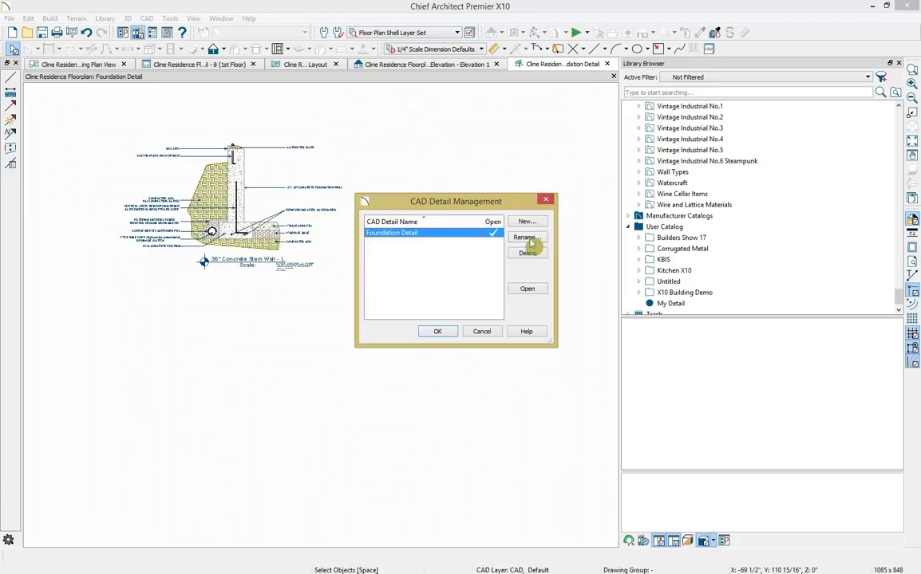
left_click(479, 333)
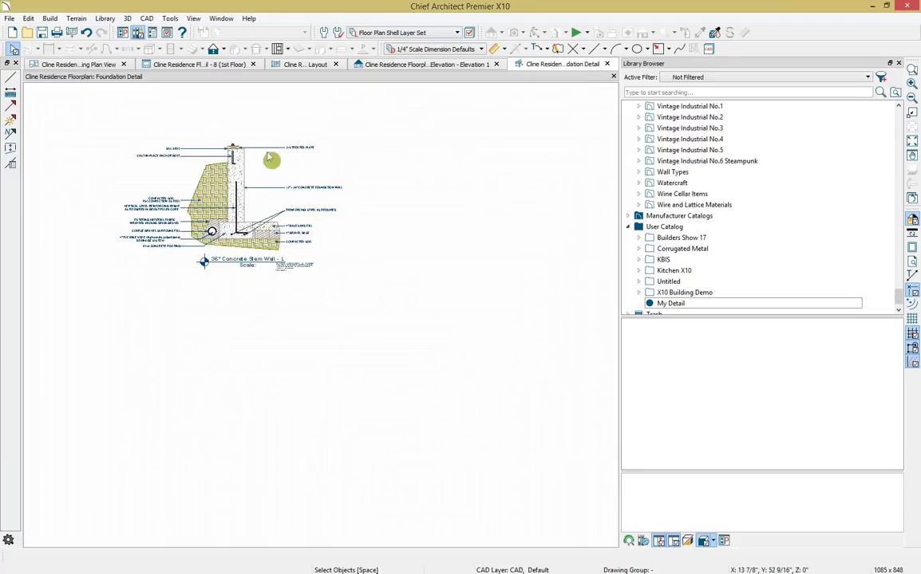
Place a window schedule below the foundation detail and turn on display of the "Schedules" layer.
left_click(170, 19)
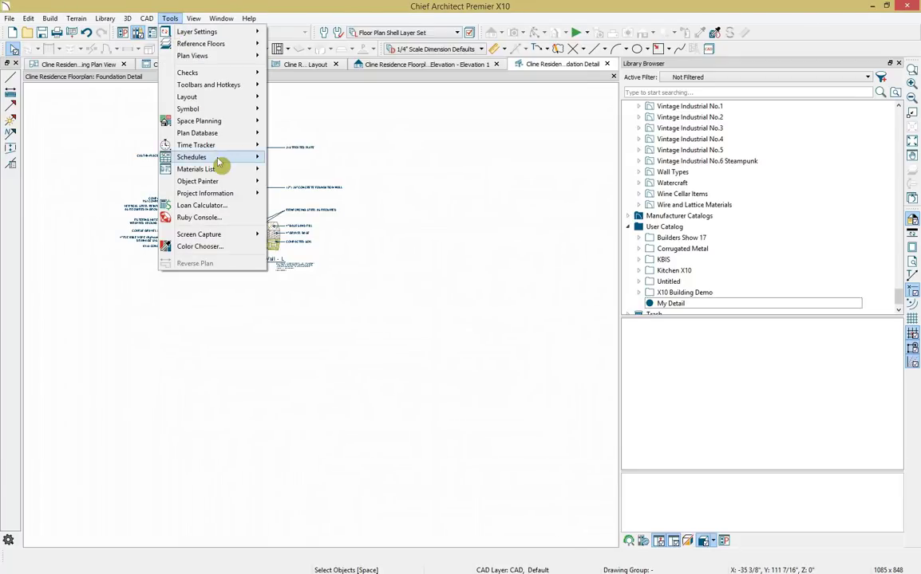
mouse_move(220, 158)
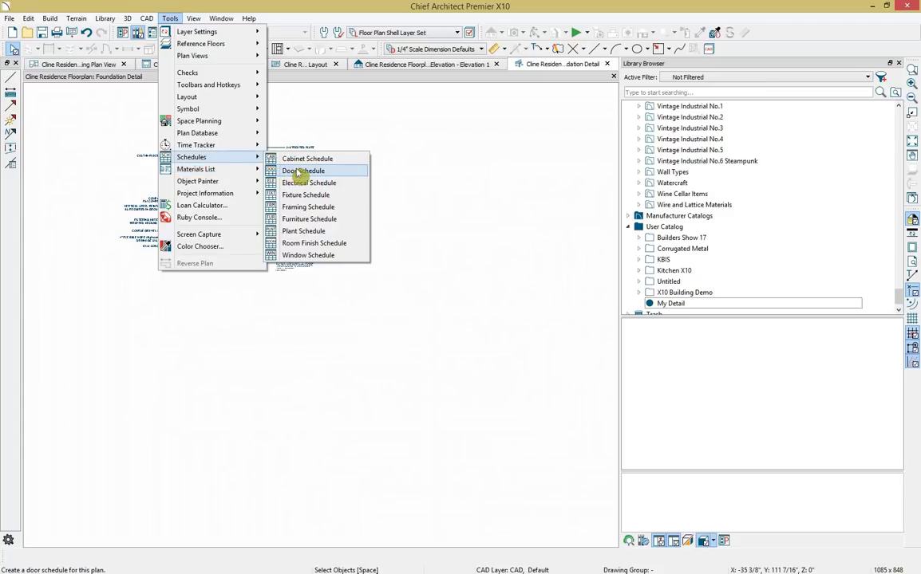
left_click(308, 255)
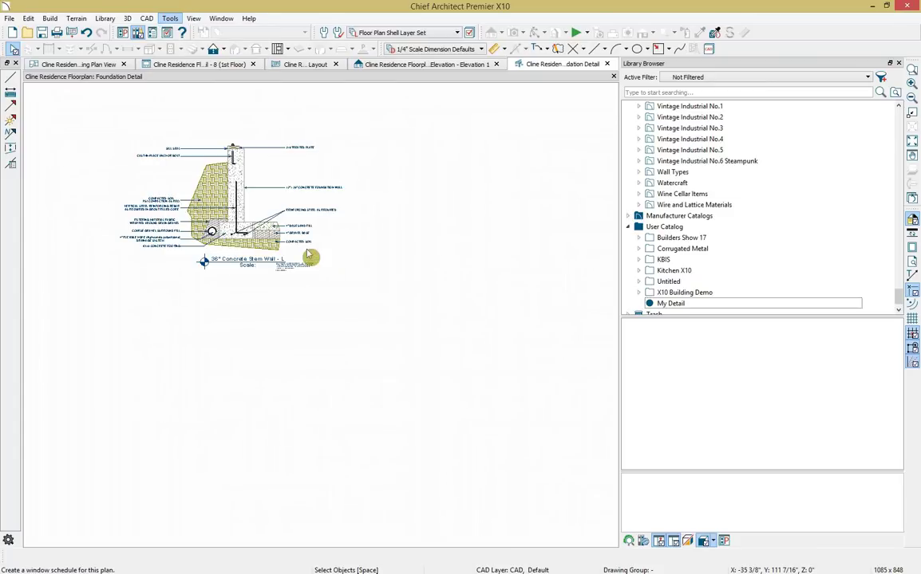
left_click(62, 304)
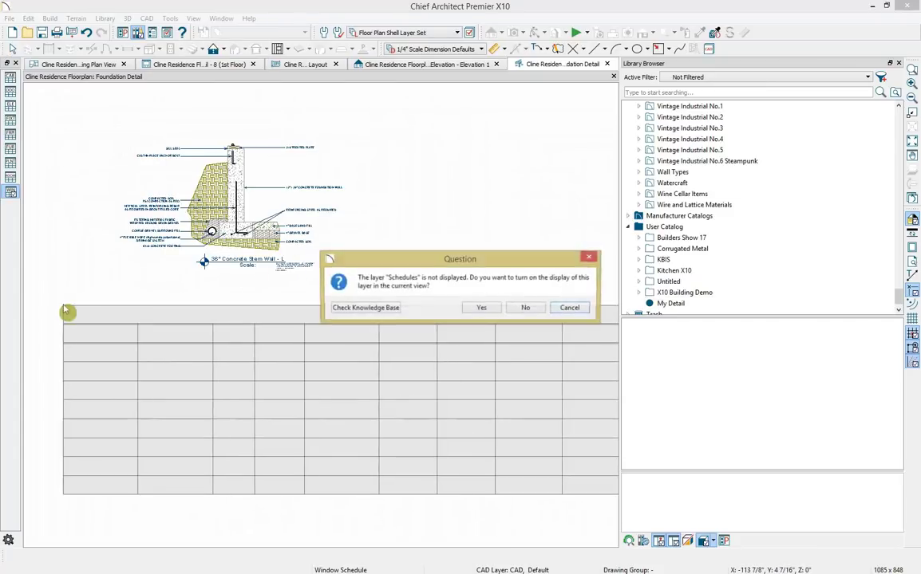
left_click(477, 309)
scroll(467, 305, "down", 6)
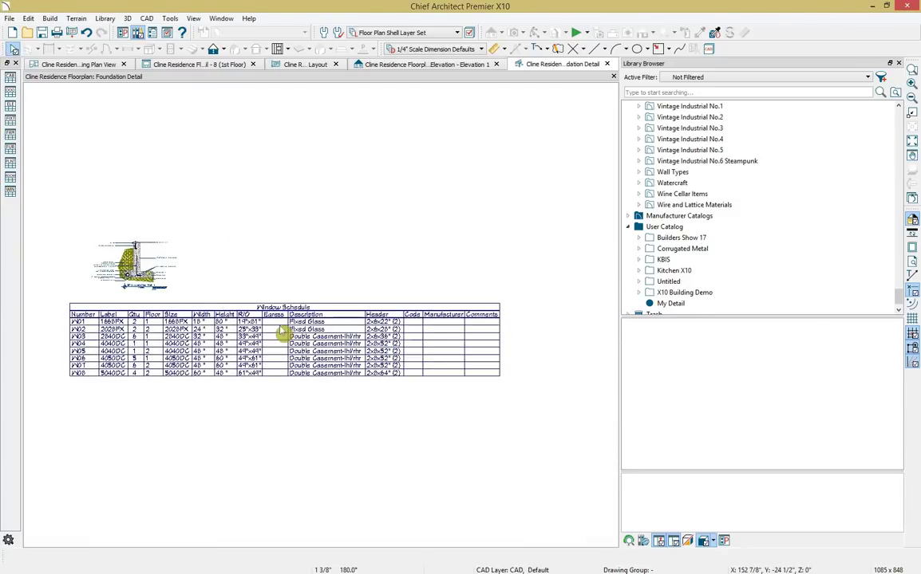
Add the 3D Perspective column to the window schedule.
double_click(288, 328)
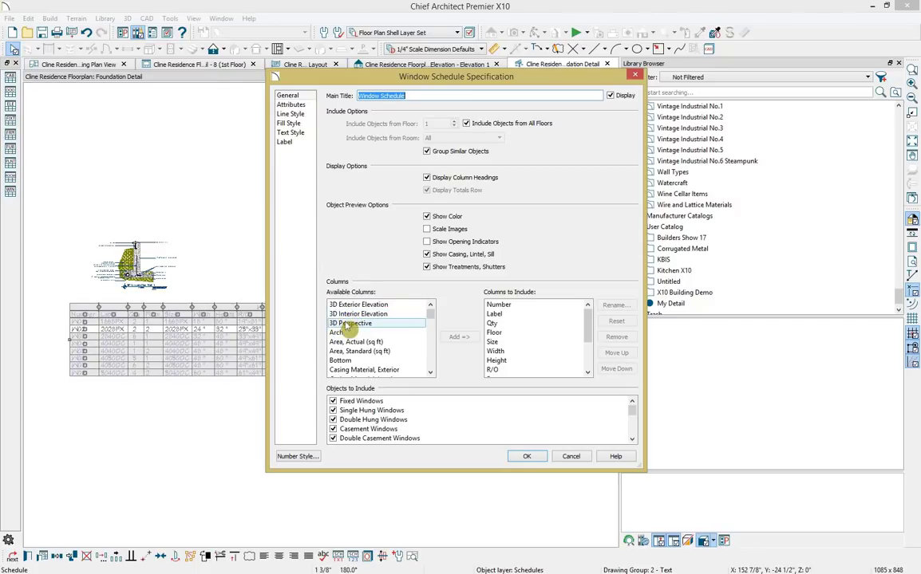
left_click(349, 324)
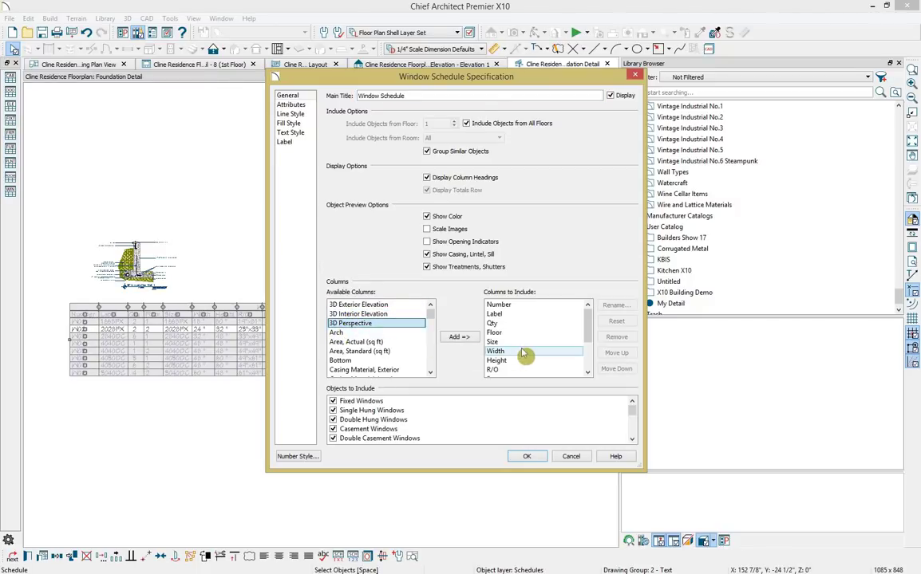
left_click(524, 456)
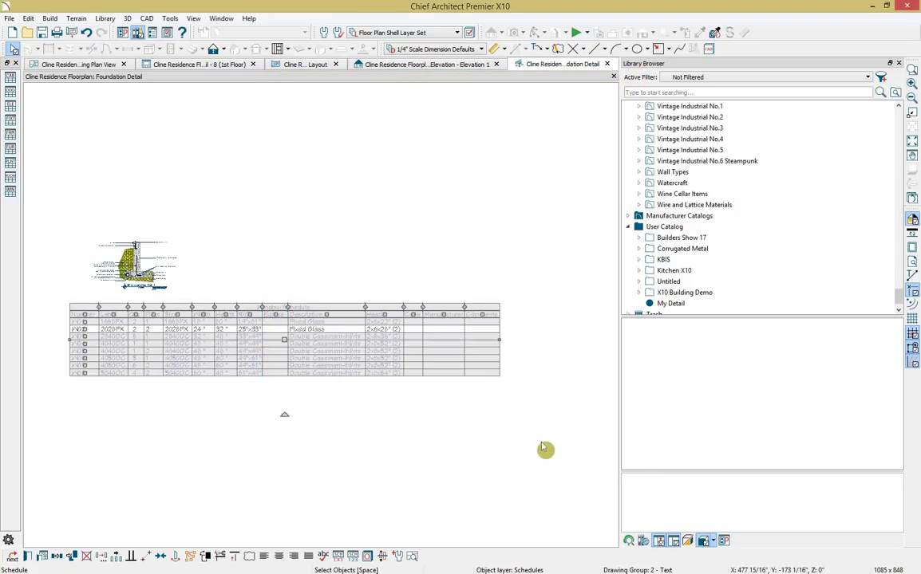
scroll(550, 450, "down", 4)
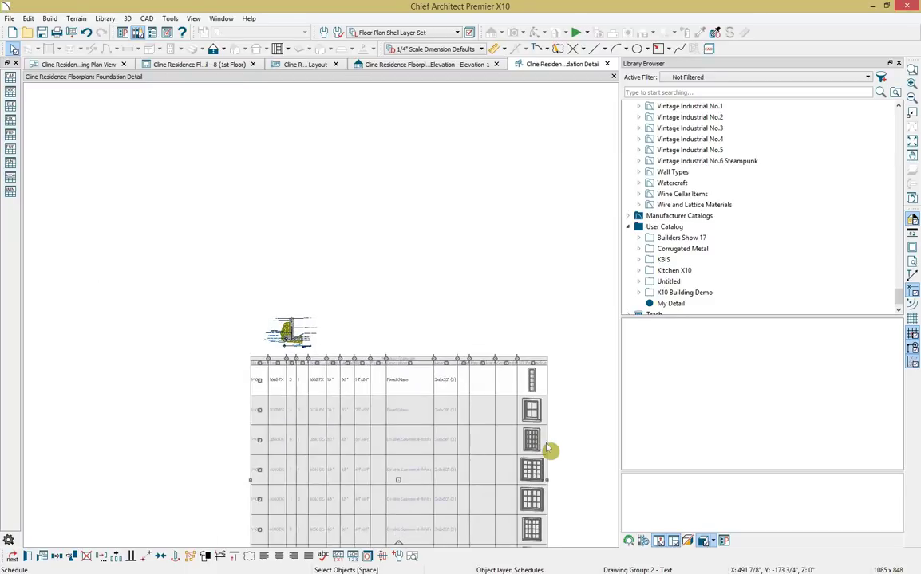
middle_click_drag(567, 429, 476, 272)
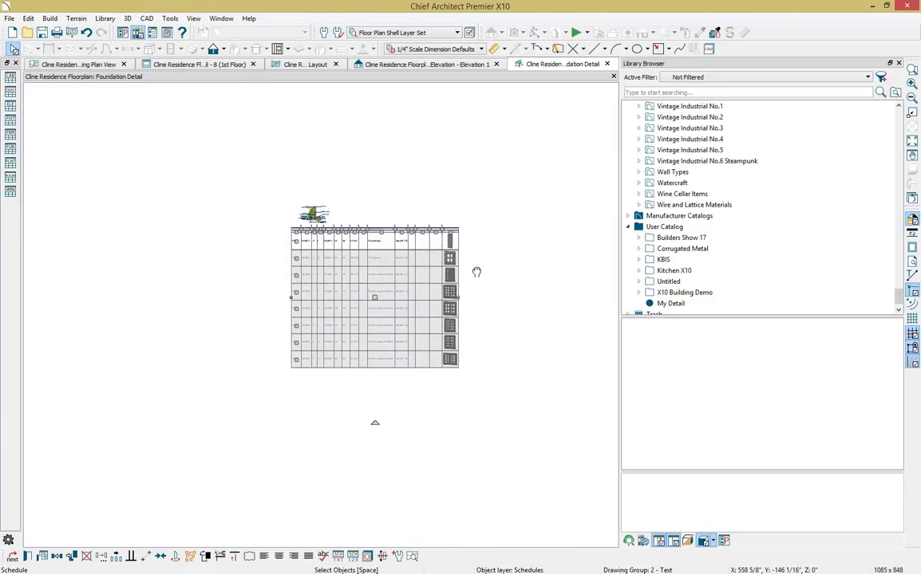
Close the Library Browser, the Foundation Detail view and the first-floor Wall Detail - 8 view.
left_click(899, 64)
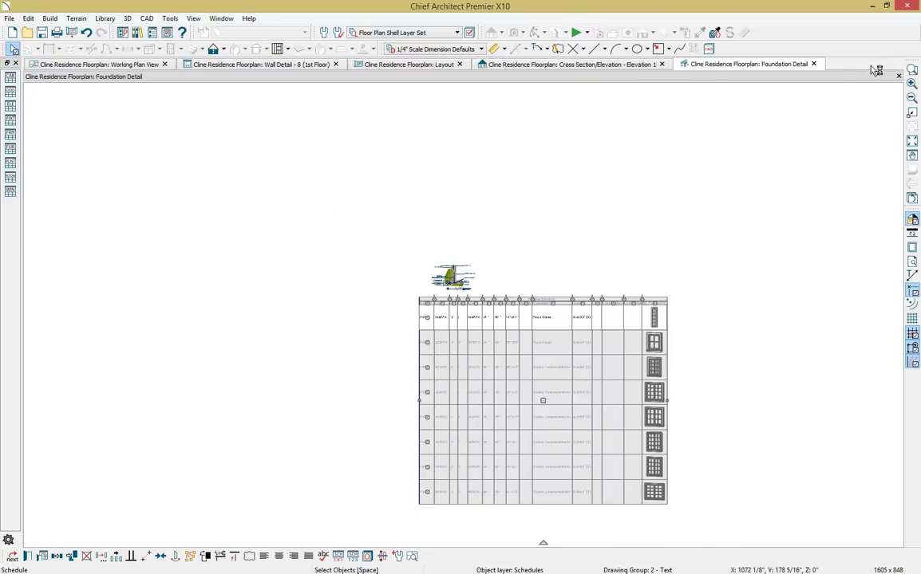
left_click(813, 63)
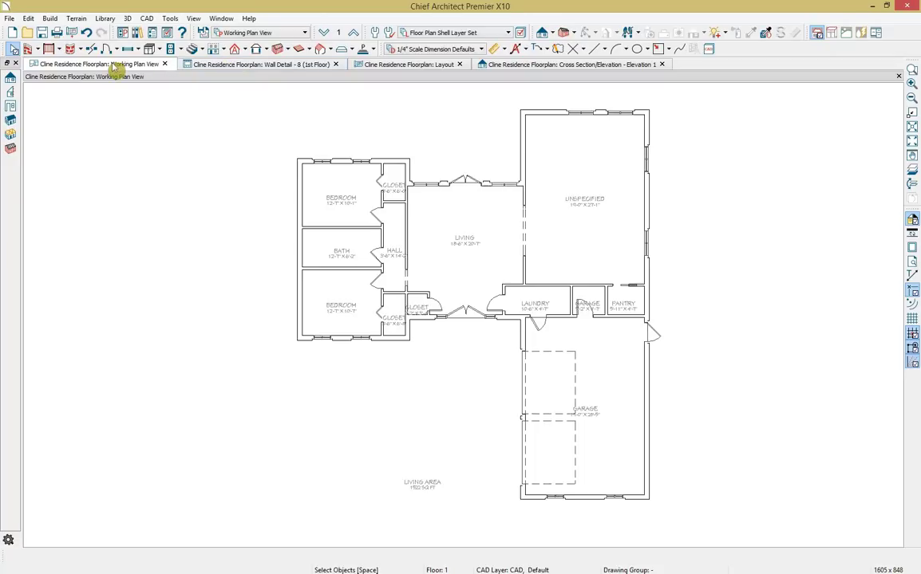
left_click(238, 67)
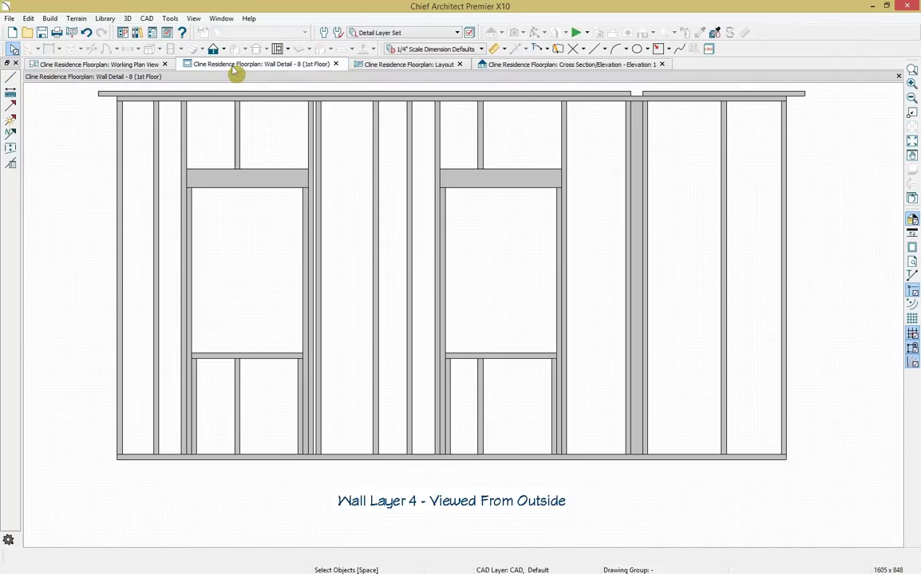
left_click(335, 64)
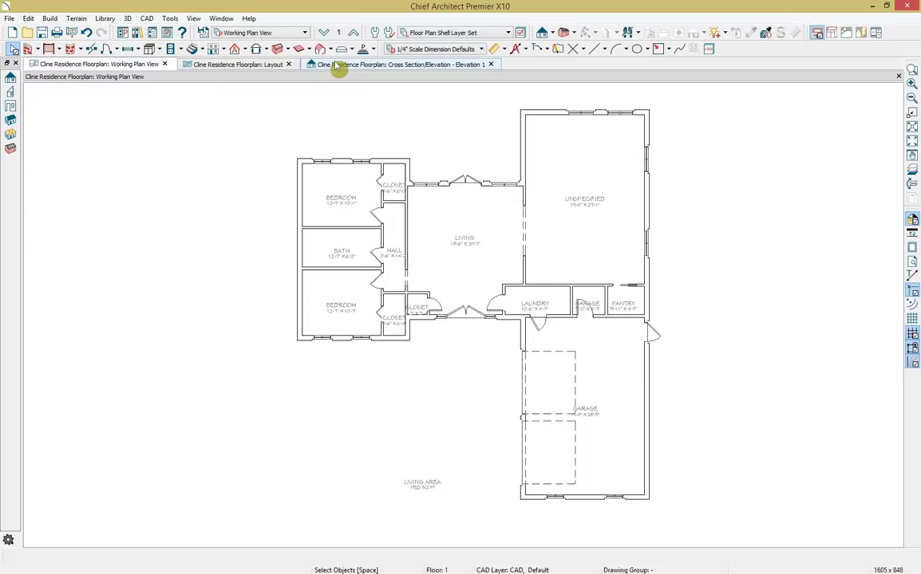
Close the Elevation 1 view and update its view on the layout.
left_click(377, 65)
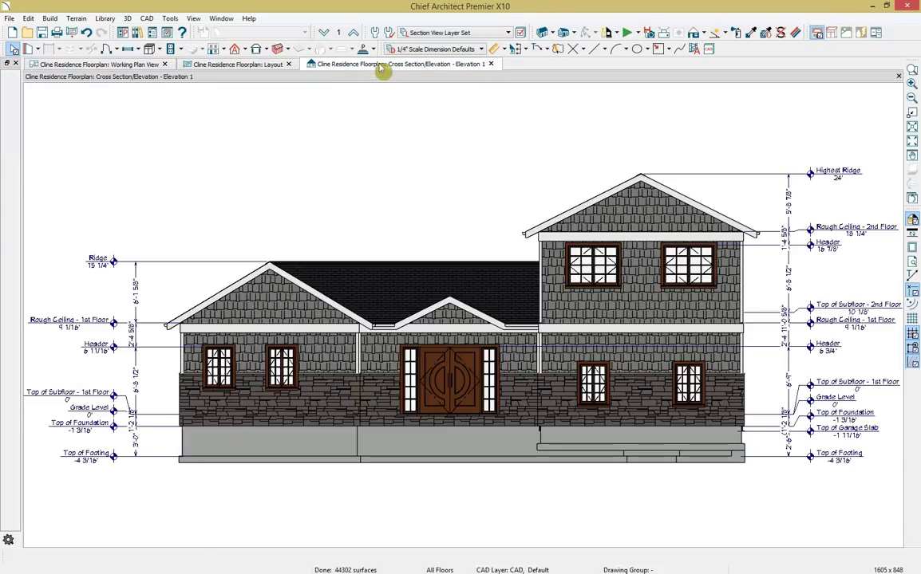
left_click(491, 65)
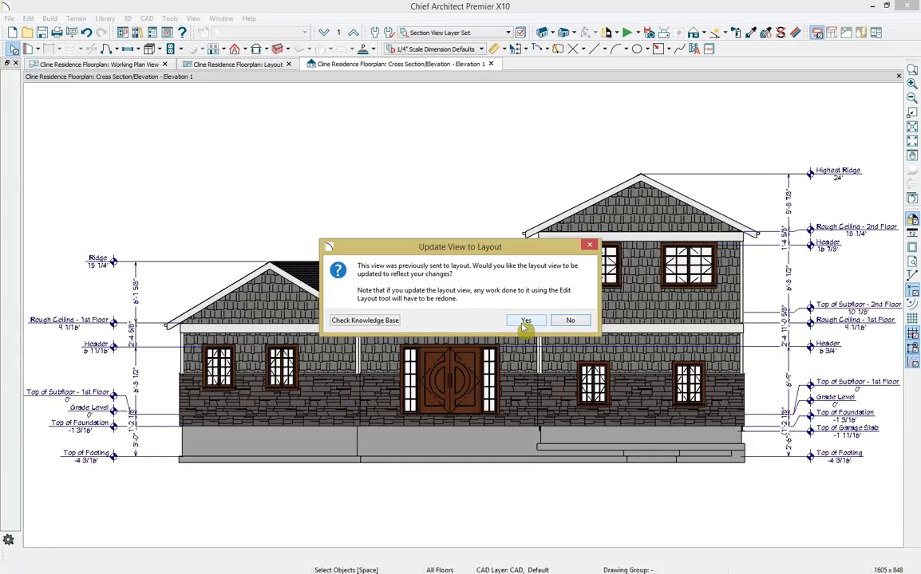
left_click(524, 320)
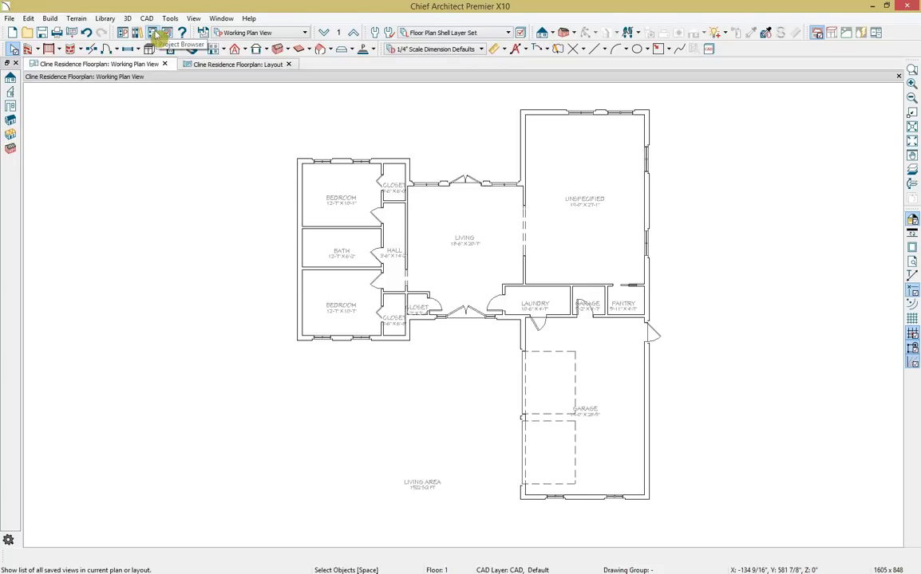
Examine the CAD details, cross sections and floor levels in the Project Browser, closing it when done.
left_click(193, 18)
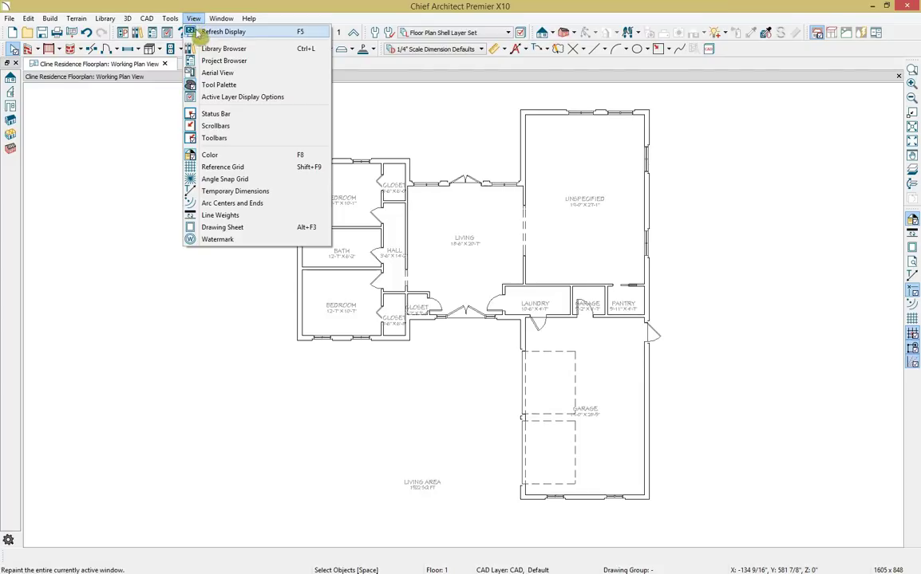
left_click(210, 61)
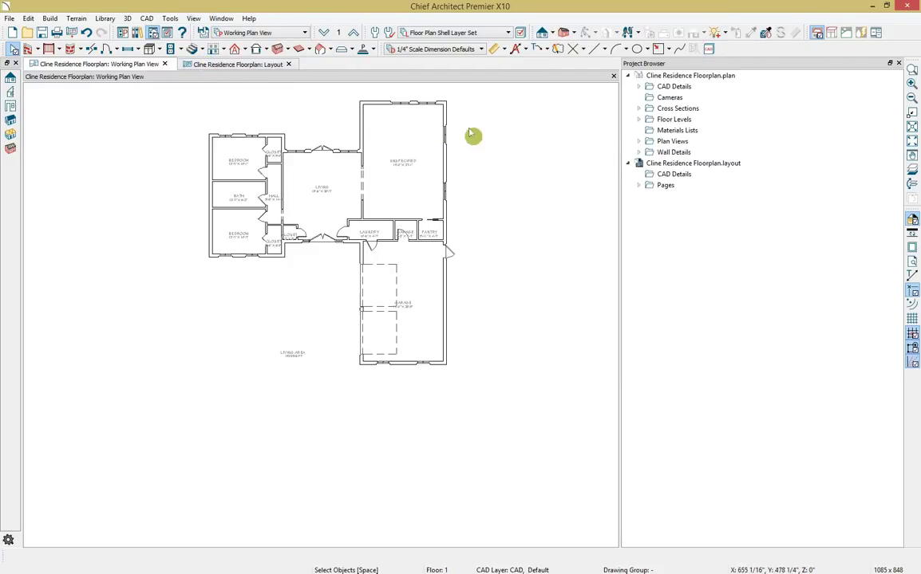
left_click(639, 87)
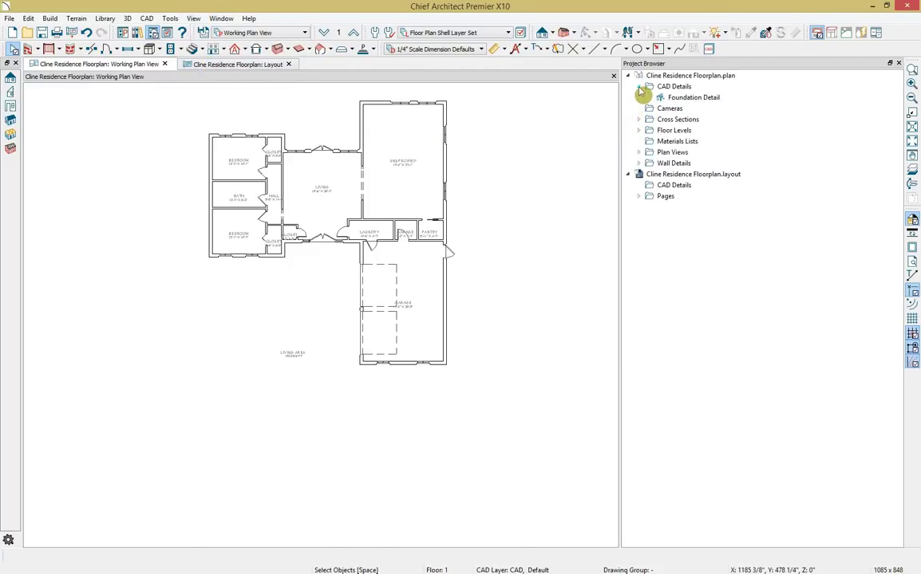
left_click(639, 87)
left_click(639, 108)
left_click(638, 108)
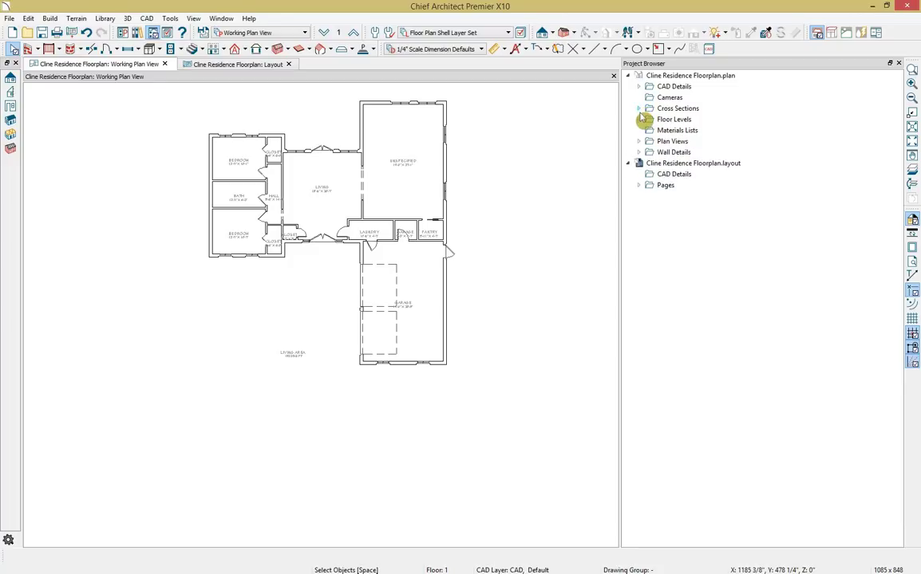
left_click(639, 120)
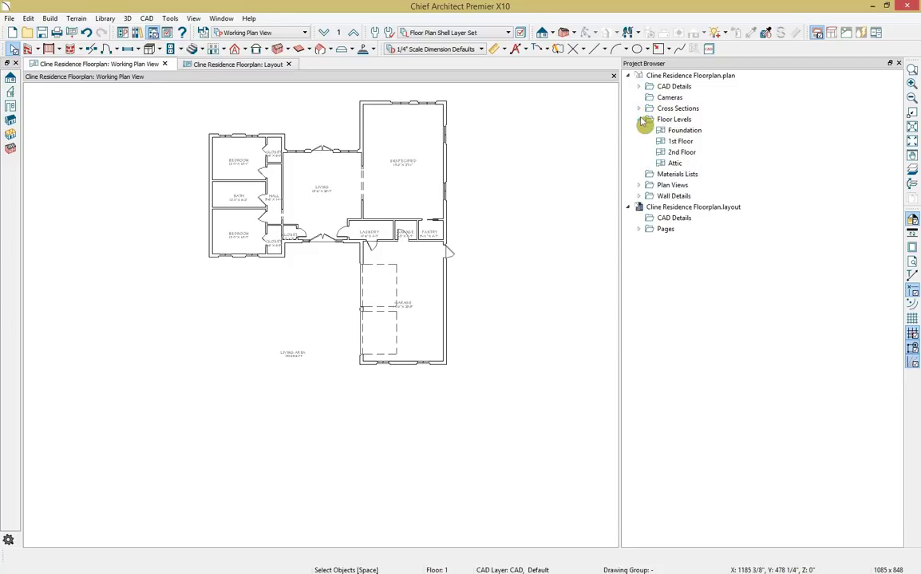
left_click(638, 120)
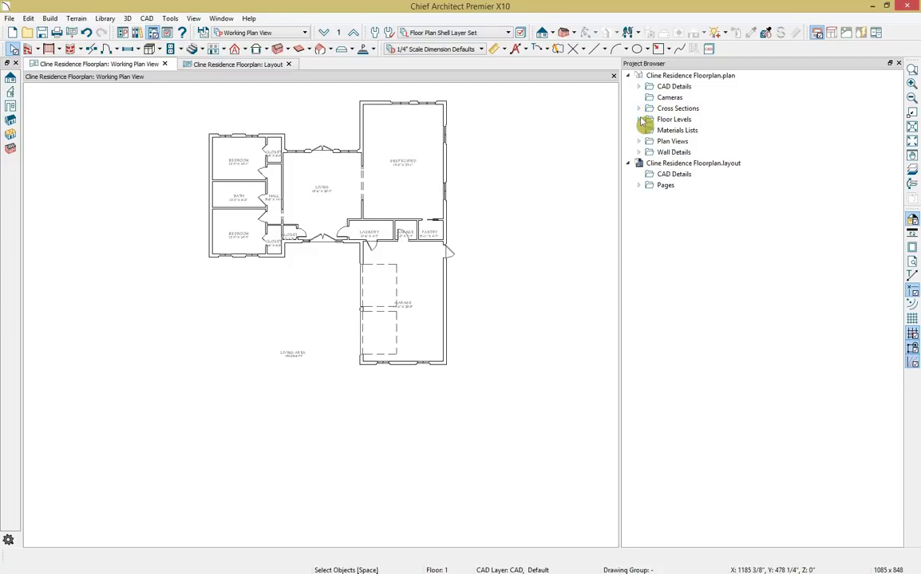
left_click(899, 64)
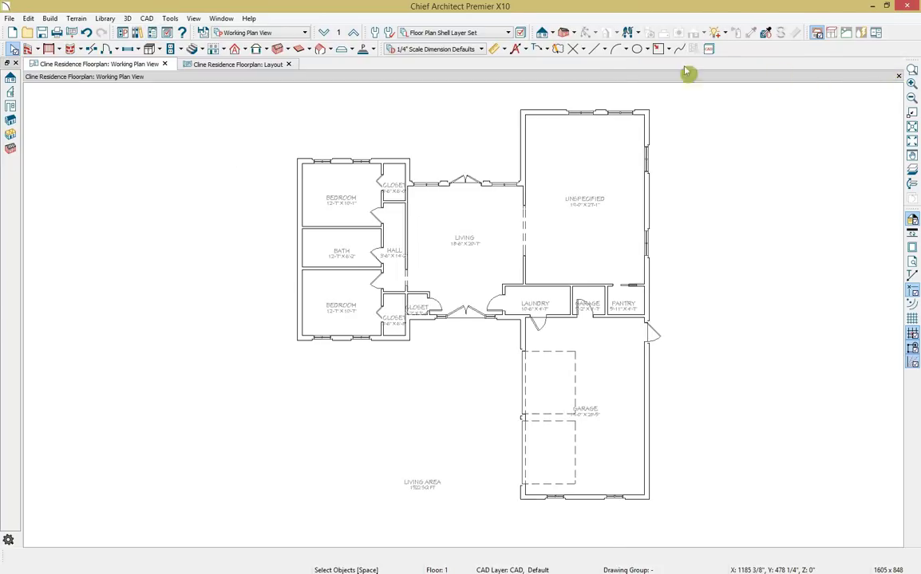
Switch the floor plan's active layer set to Working Layer Set.
left_click(500, 35)
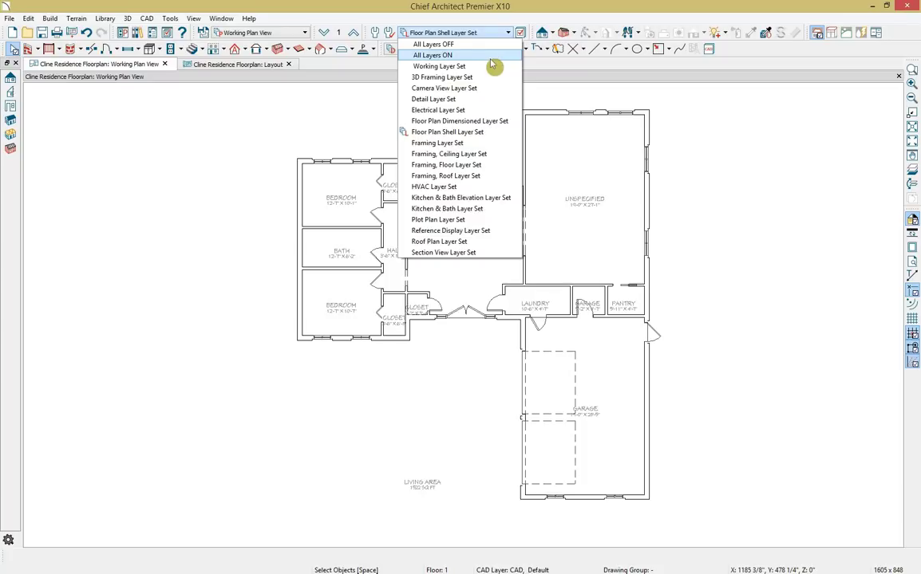
left_click(493, 56)
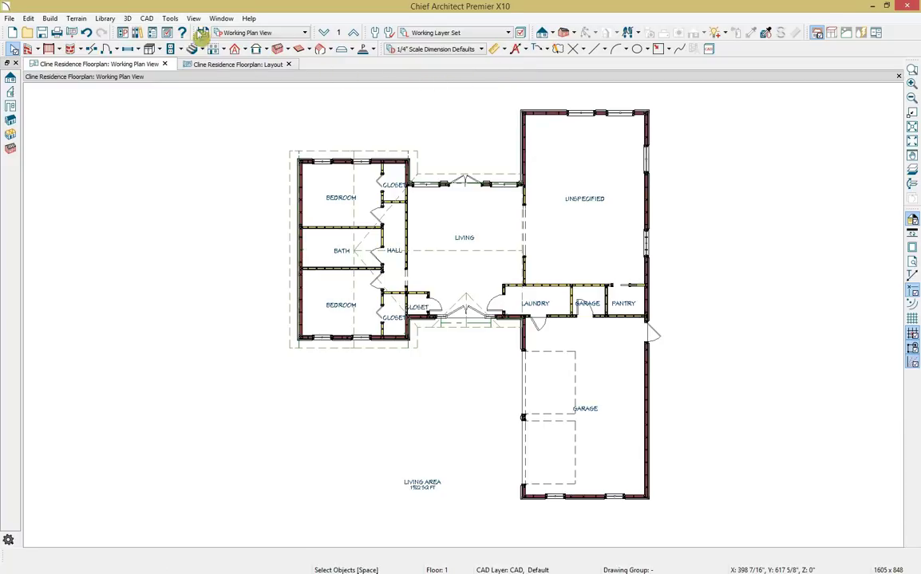
Calculate a materials list for all floors and examine its Foundation section.
left_click(169, 18)
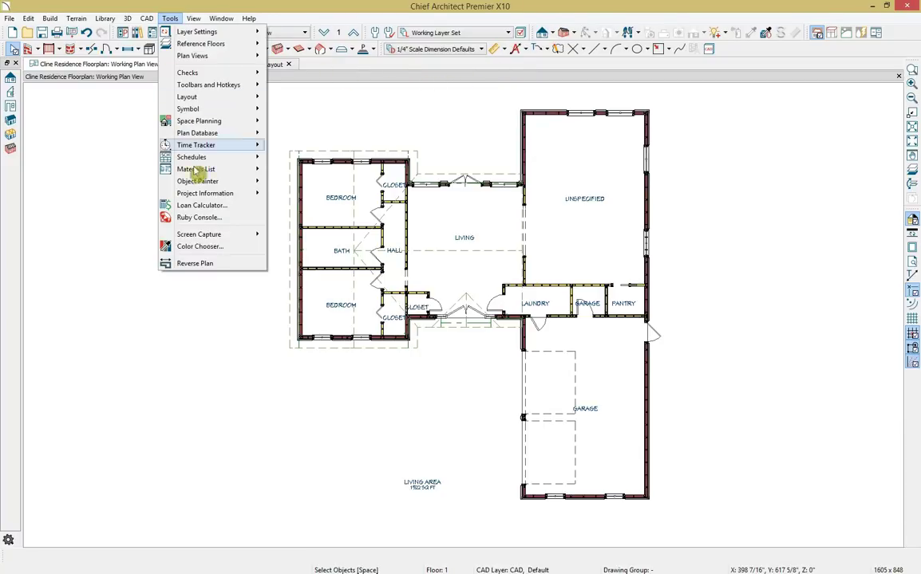
mouse_move(217, 168)
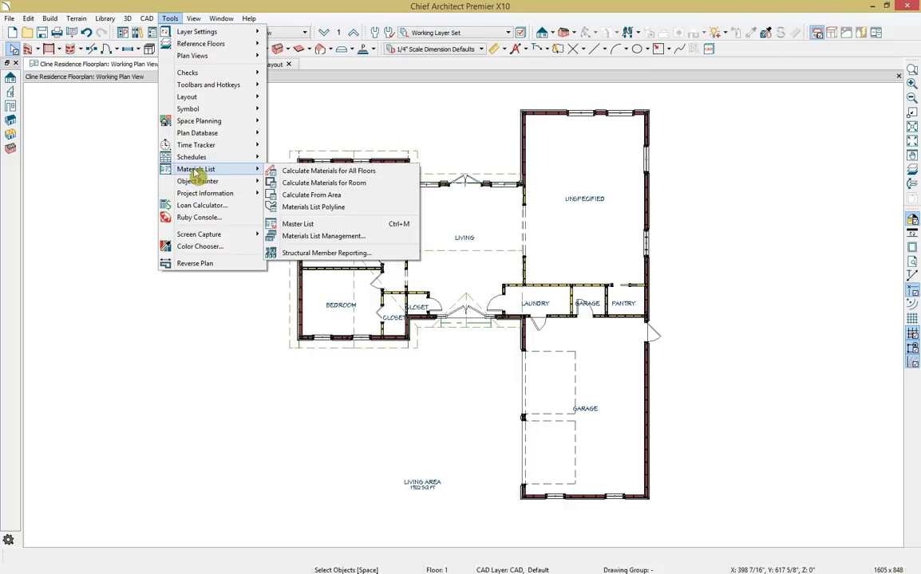
left_click(295, 174)
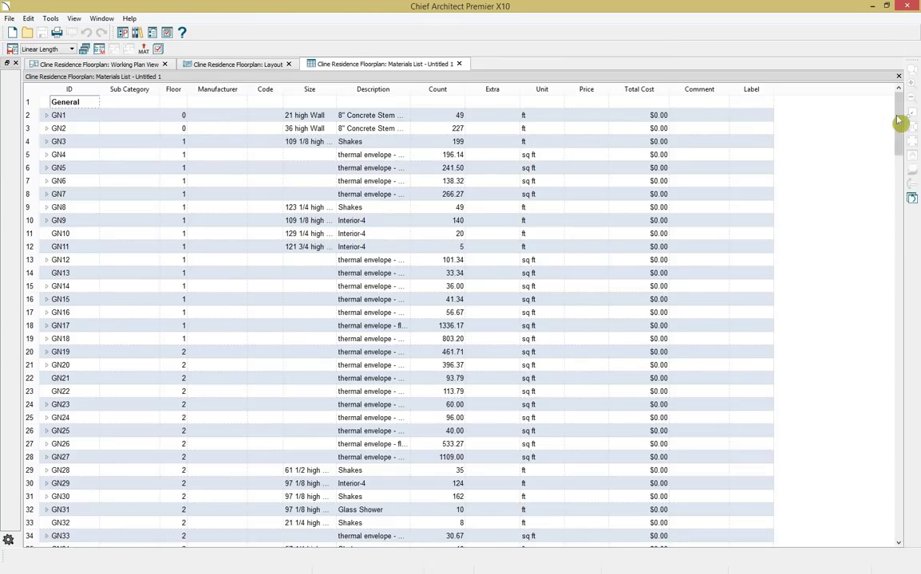
left_click_drag(899, 124, 902, 182)
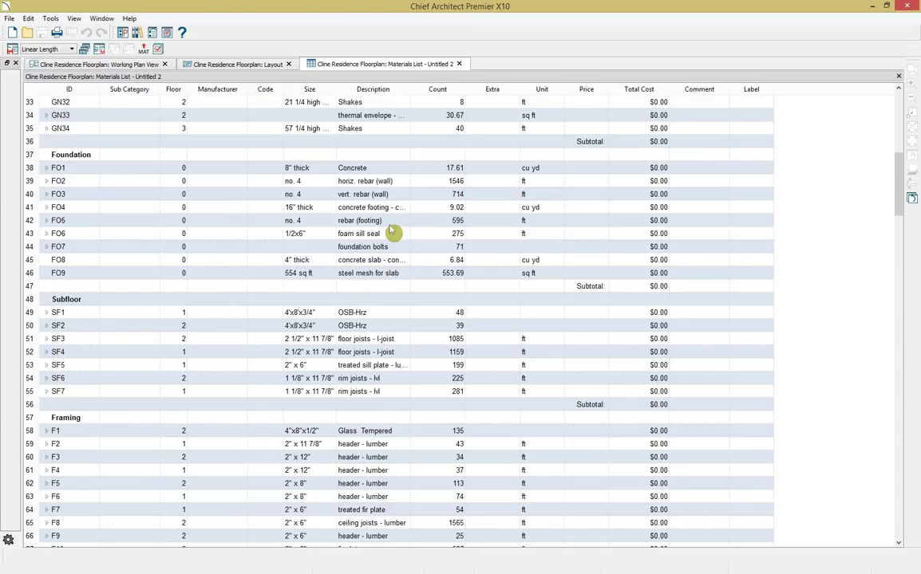
Locate the 8" thick foundation concrete item from the materials list in the plan, closing the foundation view after checking it.
left_click(39, 168)
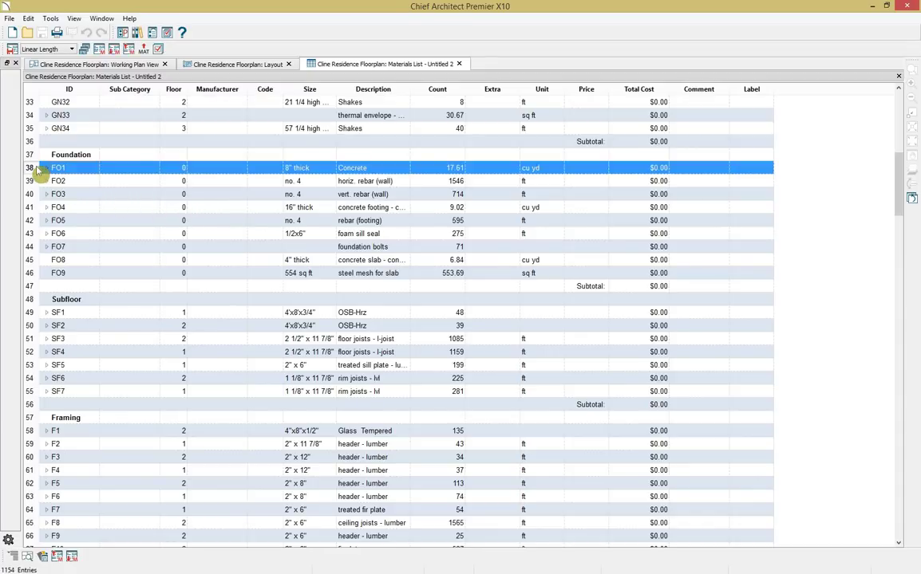
left_click(30, 559)
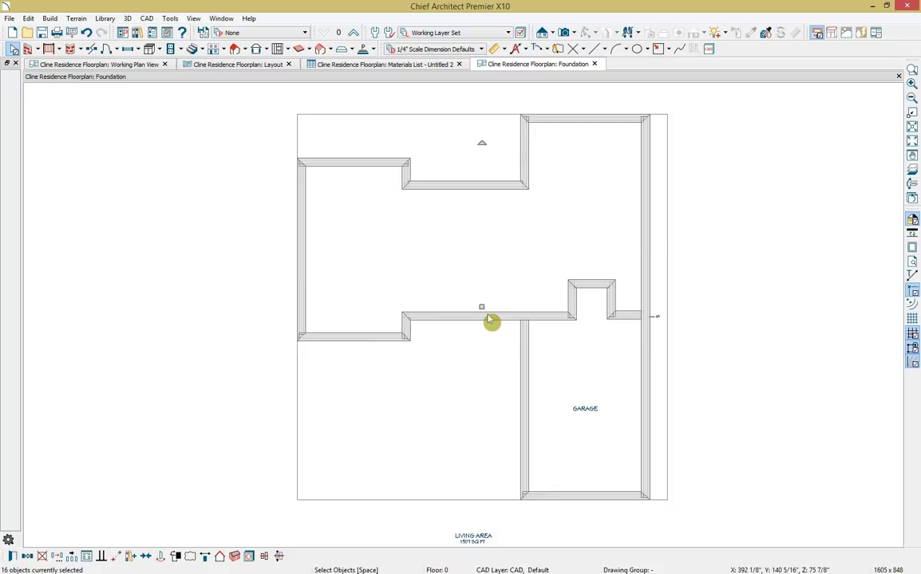
left_click(594, 63)
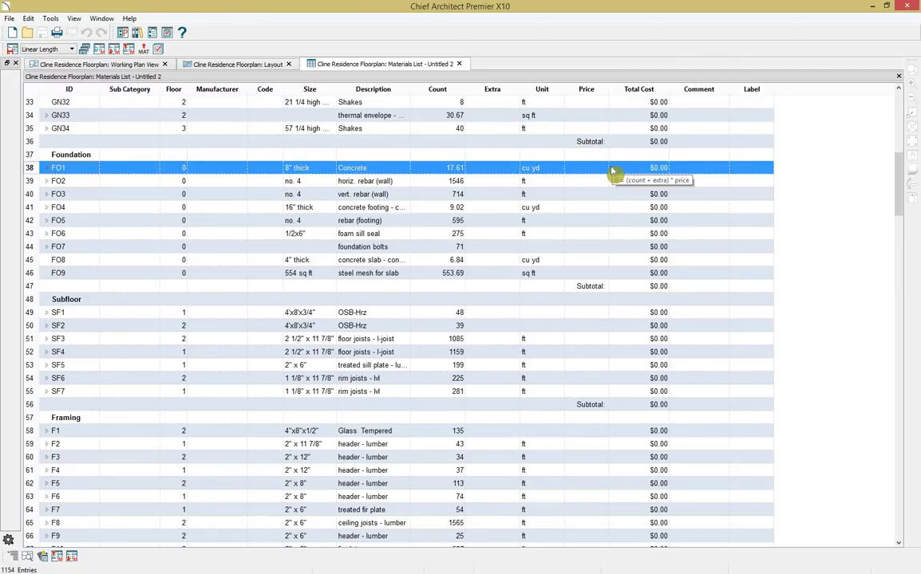
Close the materials list and the Cline Residence Floorplan layout without saving either one.
left_click(458, 64)
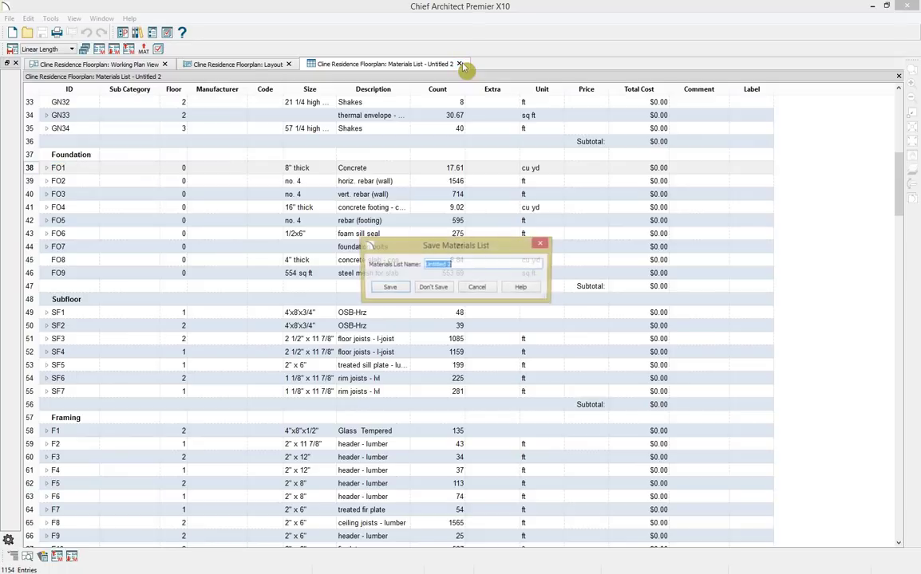
left_click(433, 288)
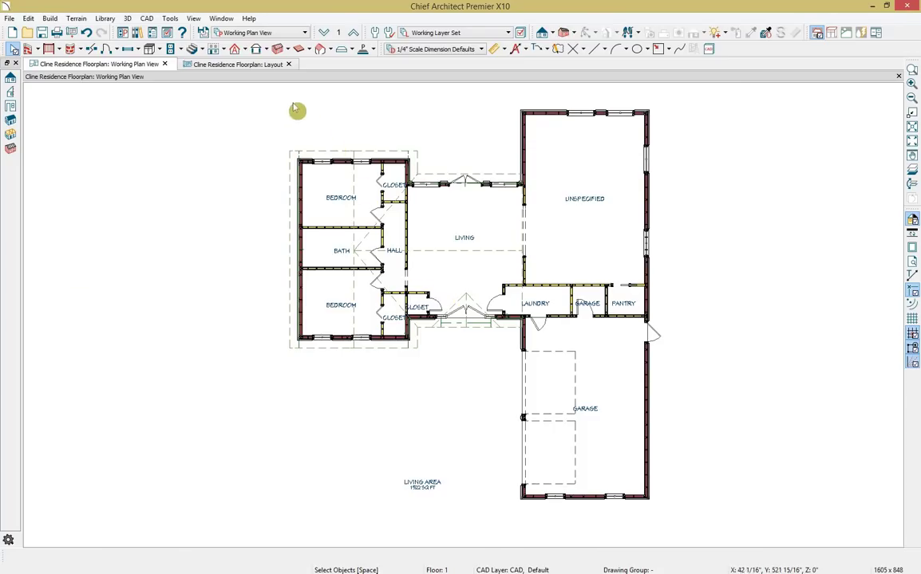
left_click(289, 64)
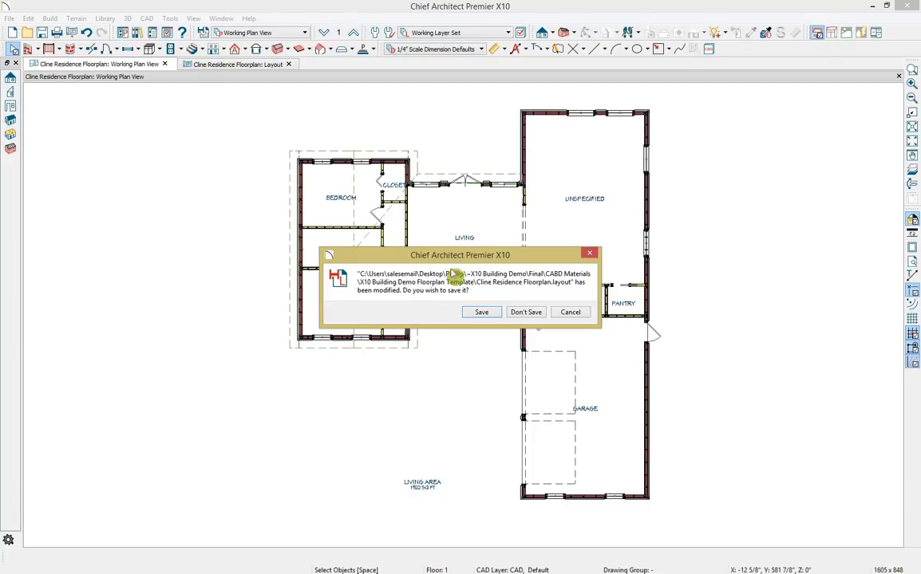
left_click(515, 315)
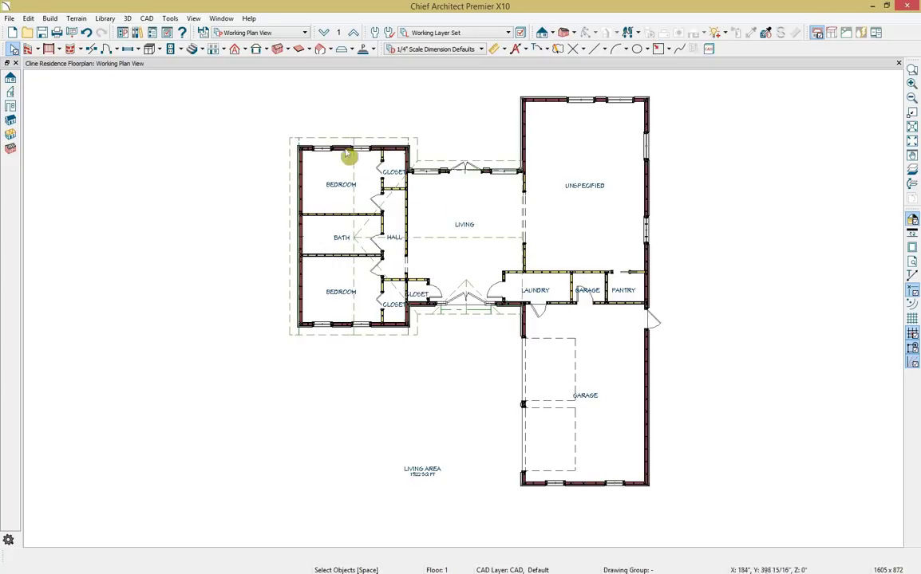
Place the Kitchen block from the X10 Building Demo library folder near the unspecified room above the pantry.
left_click(139, 32)
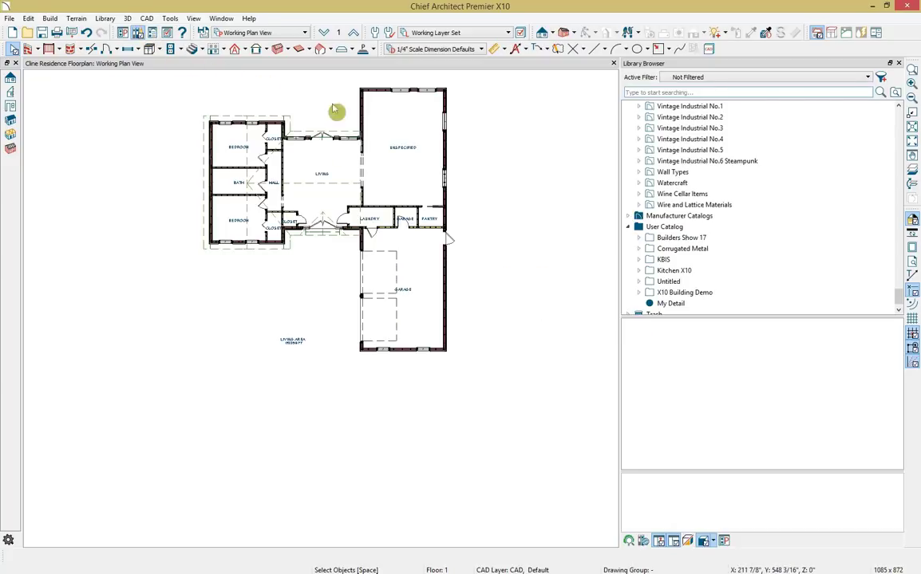
left_click(639, 292)
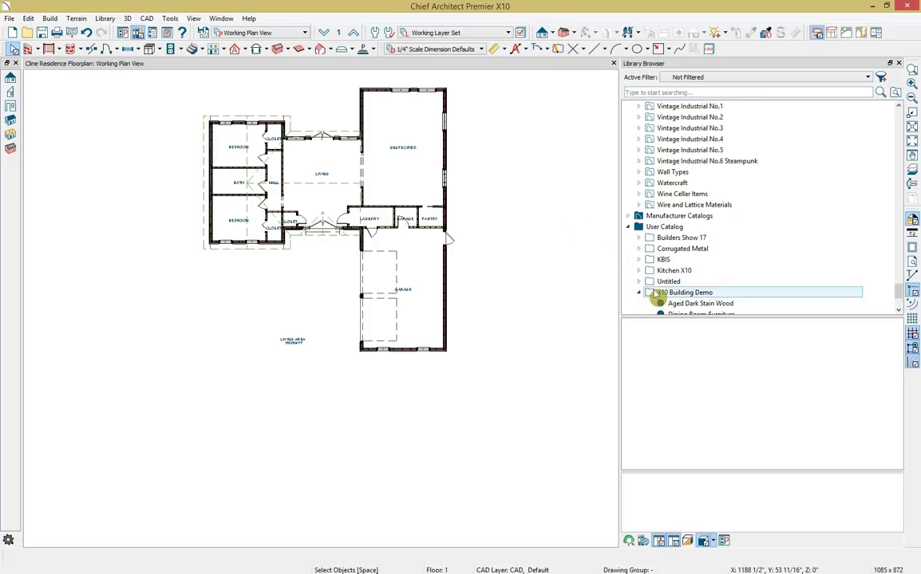
scroll(656, 293, "down", 1)
left_click(672, 304)
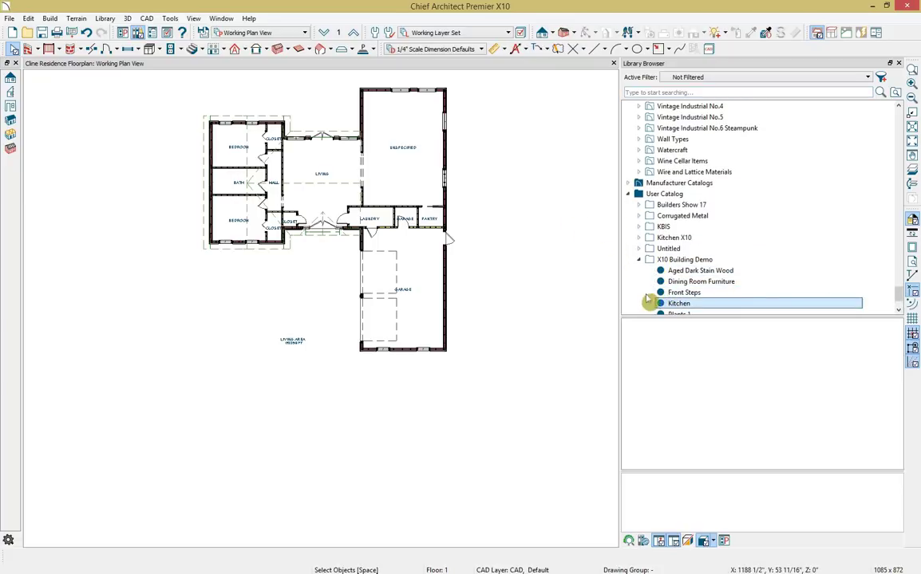
left_click(407, 190)
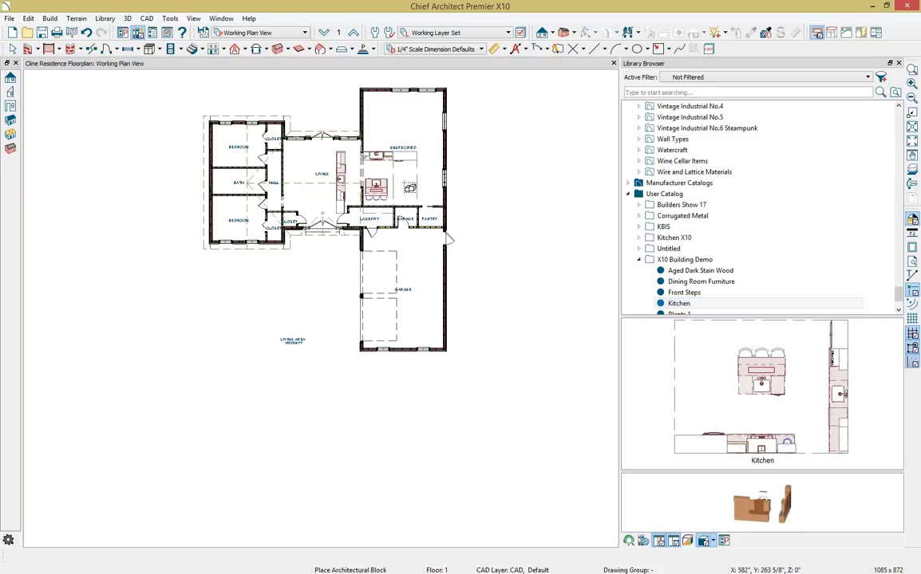
key("space")
Rotate the kitchen block 180° so its cabinet runs face the pantry wall and the exterior wall.
scroll(381, 227, "up", 5)
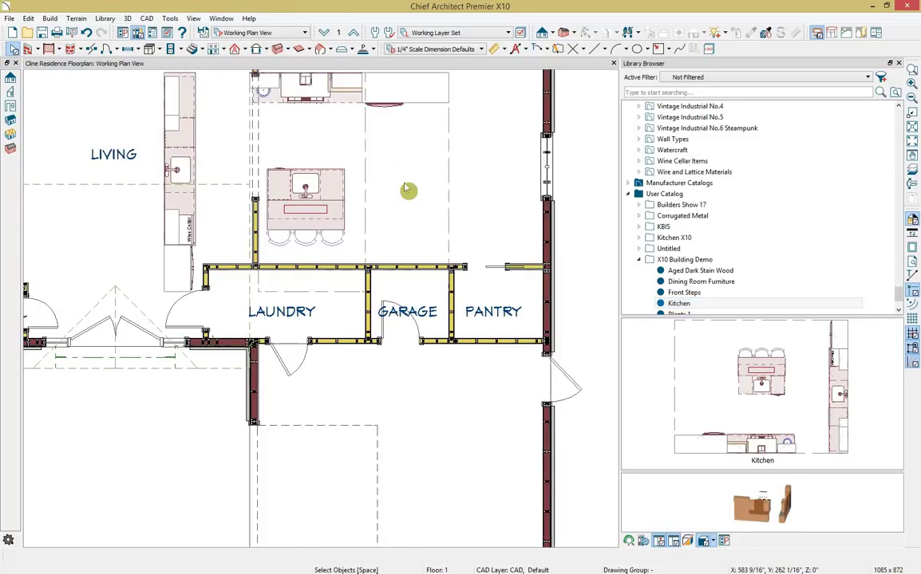
left_click(345, 221)
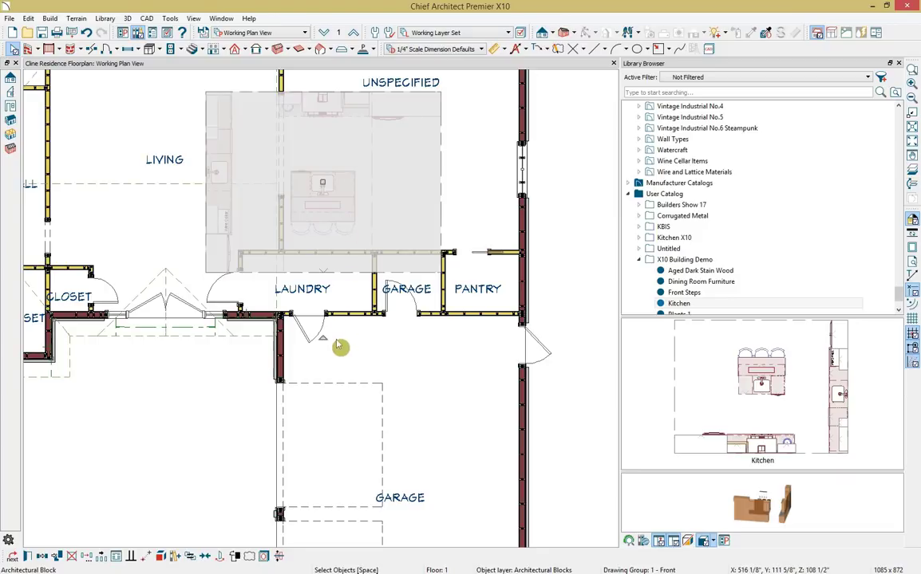
left_click_drag(322, 340, 324, 96)
key("Escape")
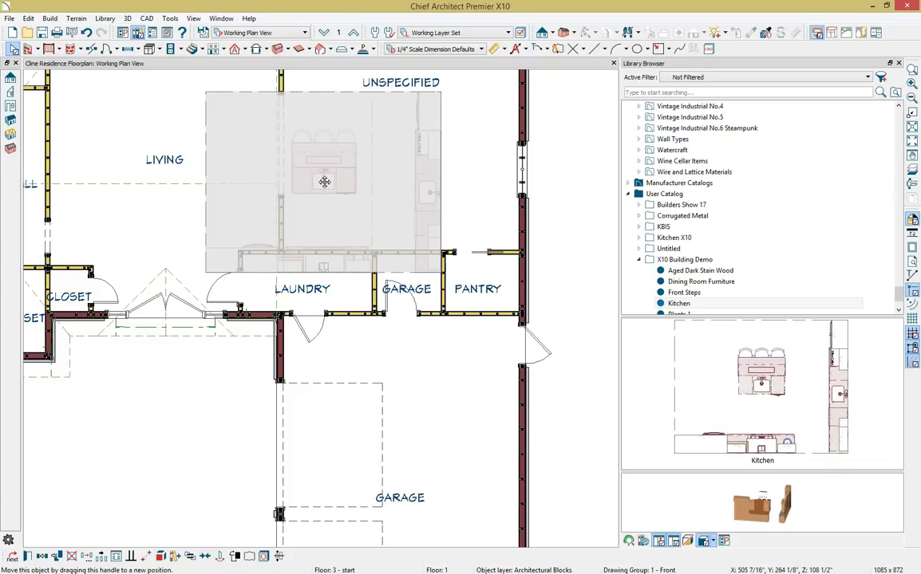
Move the kitchen block into the unspecified room, aligning its corner point to point with the inner corner between the pantry and exterior walls.
left_click_drag(331, 146, 401, 173)
scroll(493, 254, "up", 3)
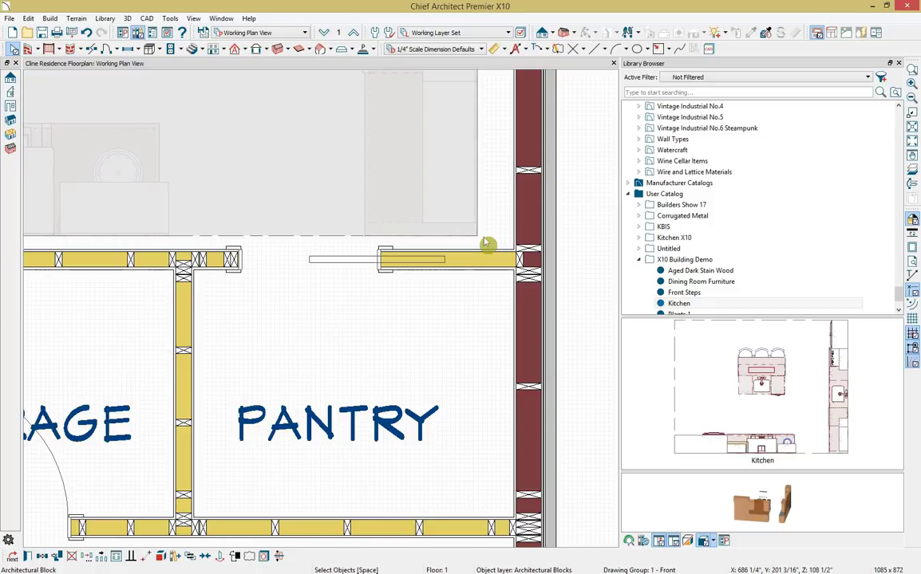
left_click(152, 561)
left_click(338, 394)
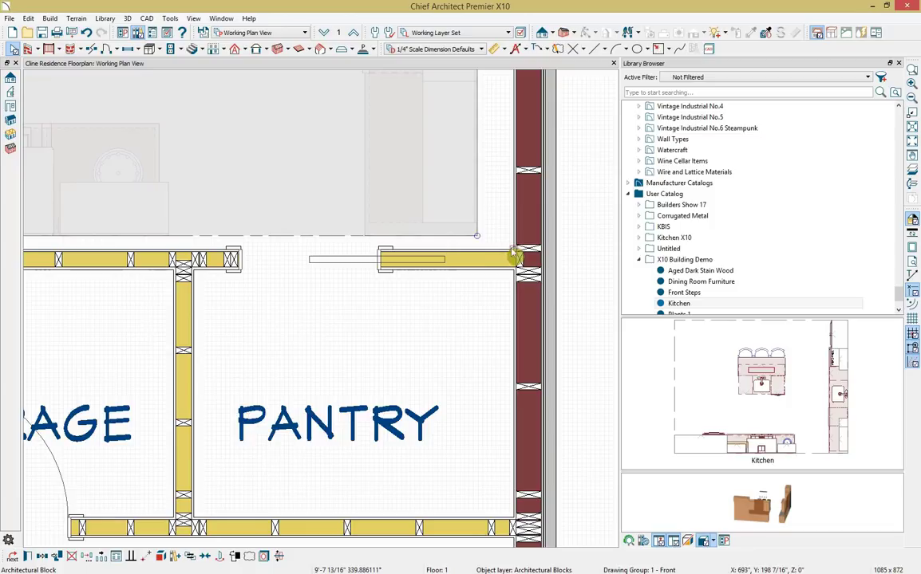
scroll(515, 256, "up", 3)
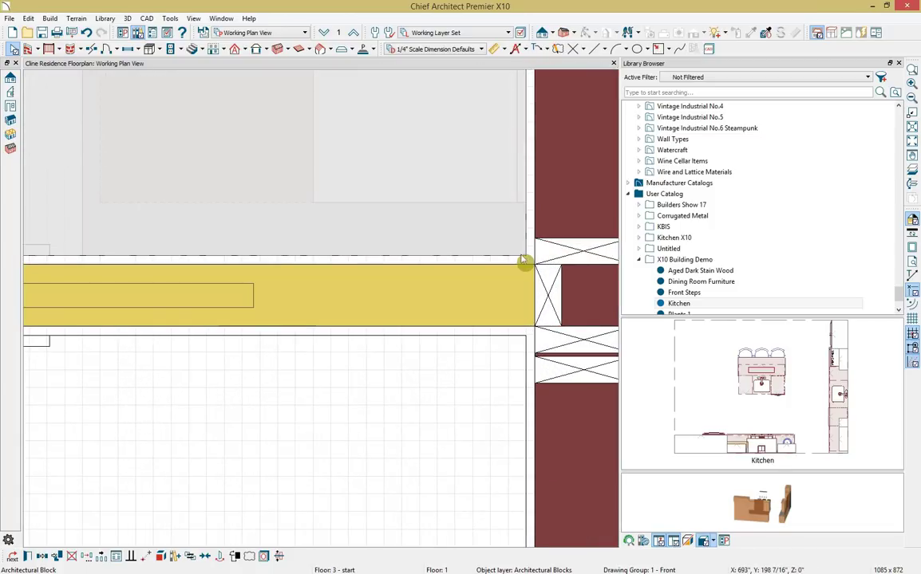
scroll(523, 258, "down", 3)
scroll(519, 258, "down", 4)
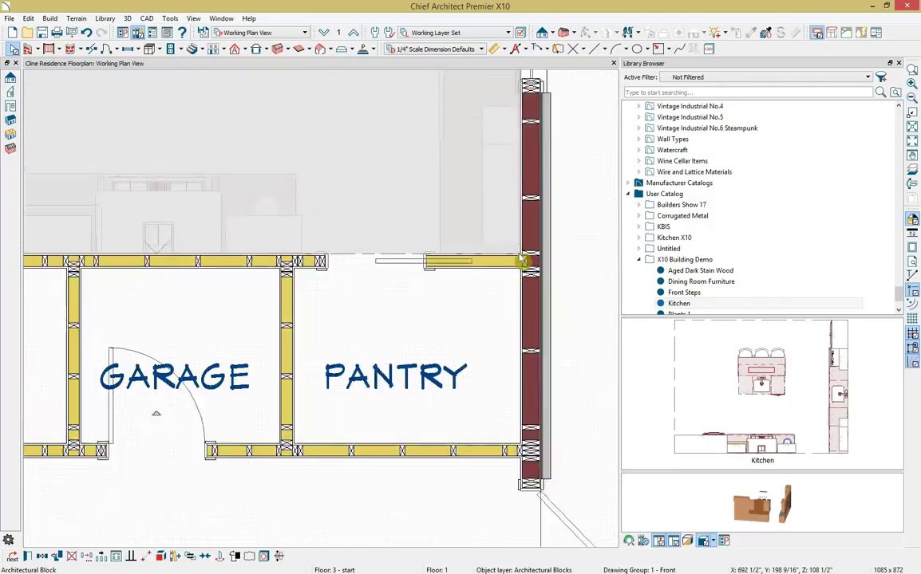
middle_click_drag(519, 257, 515, 382)
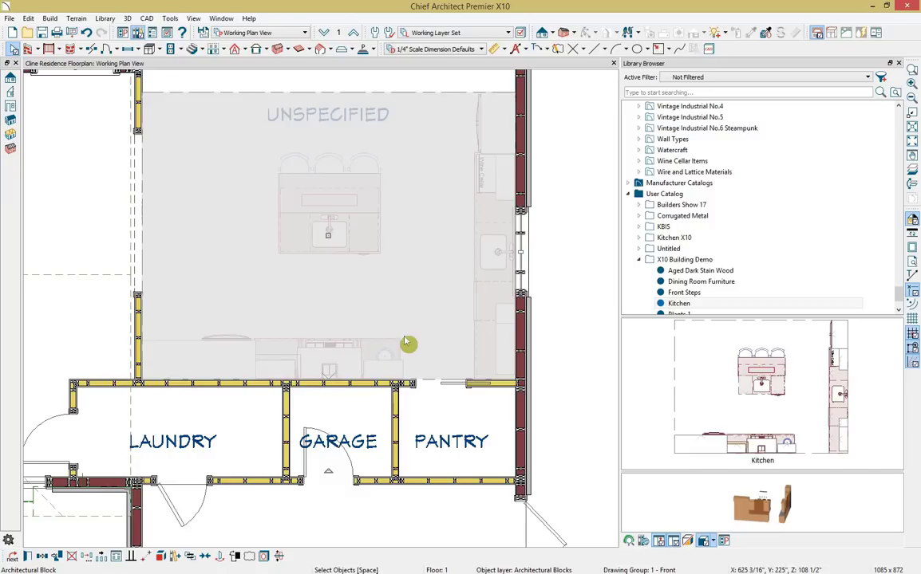
Explode the kitchen architectural block into its individual objects and clear the selection.
left_click(166, 556)
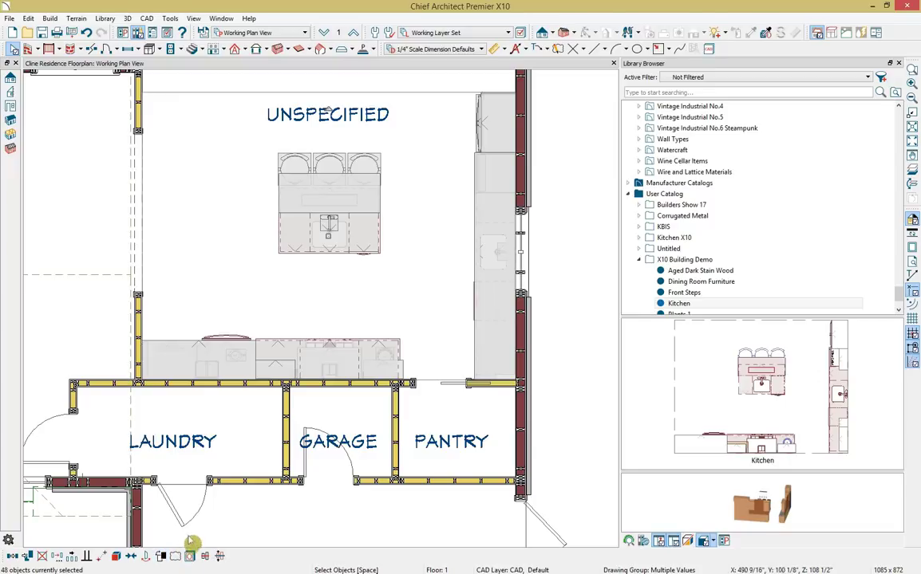
key("Escape")
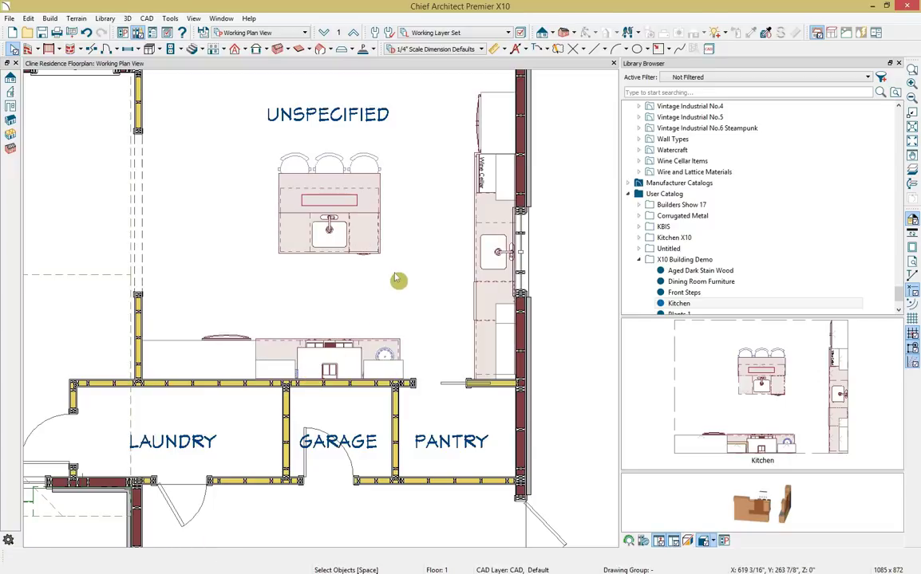
Combine the kitchen island objects and bar stools into one architectural block, and close the library browser.
left_click_drag(394, 272, 247, 156)
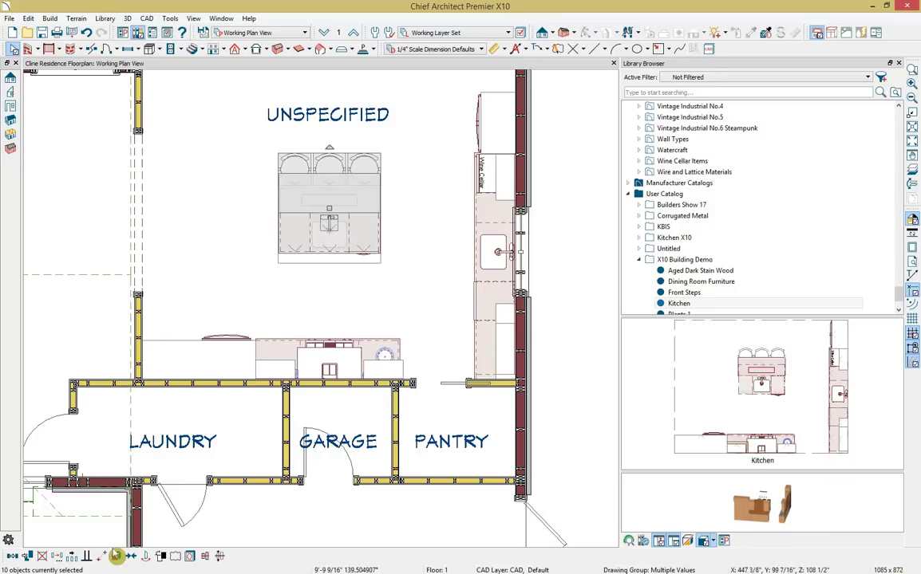
left_click(116, 556)
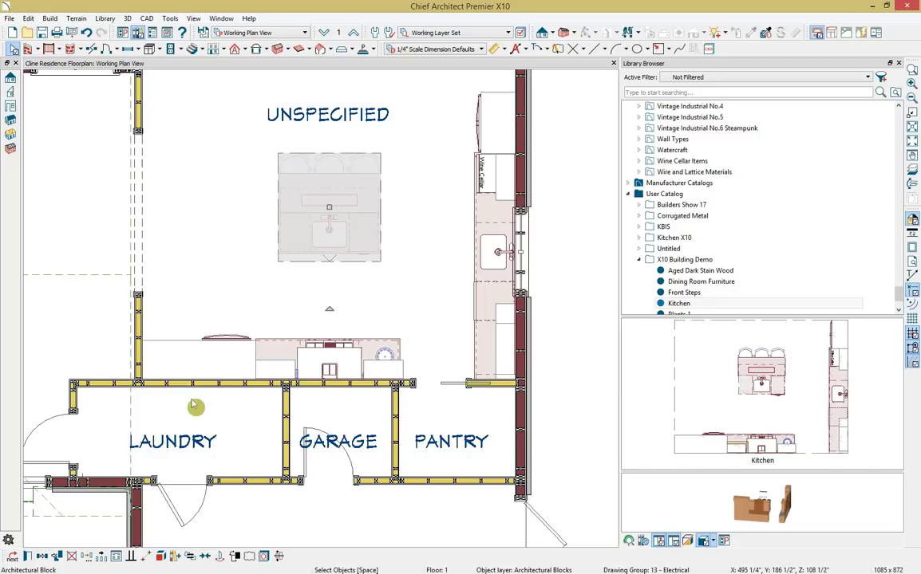
left_click(899, 64)
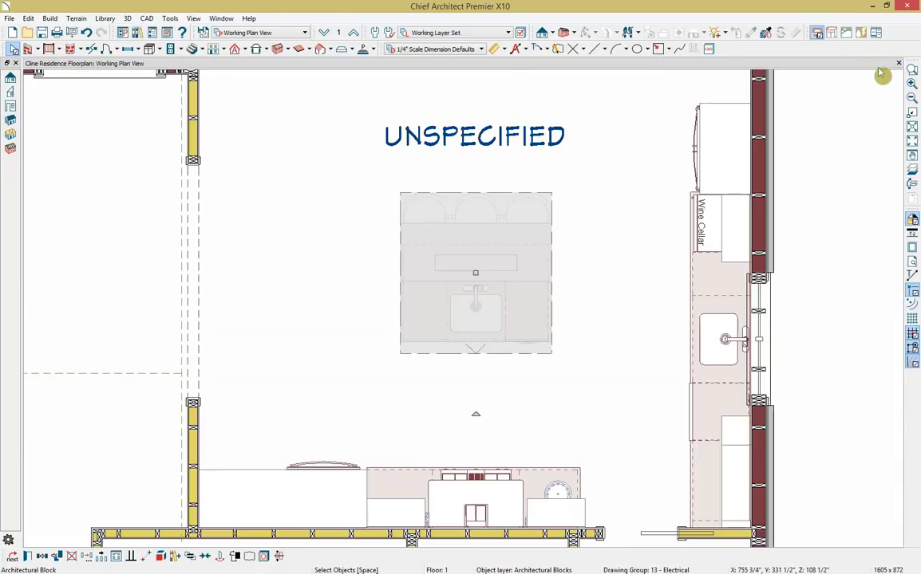
Create a full camera view from behind the island's stools, looking toward the pantry wall.
left_click(573, 35)
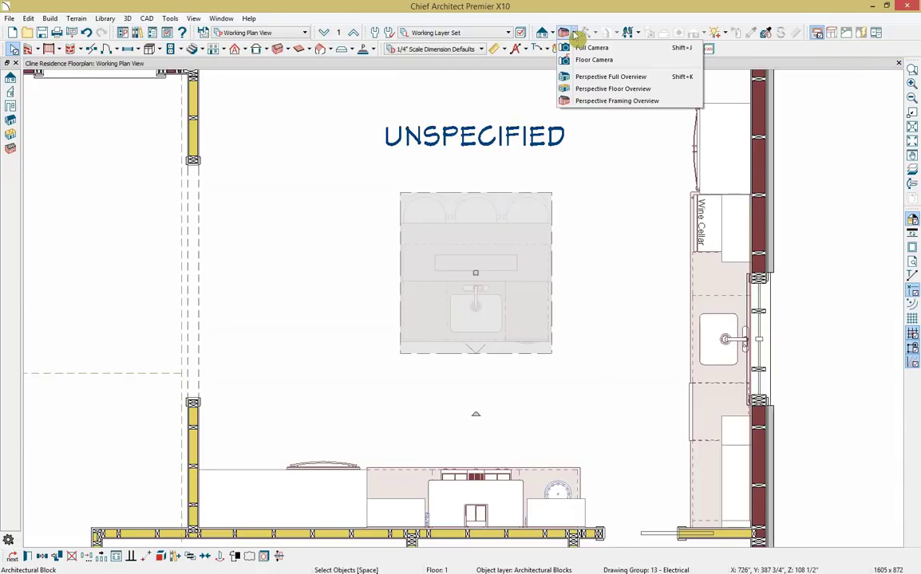
left_click(603, 50)
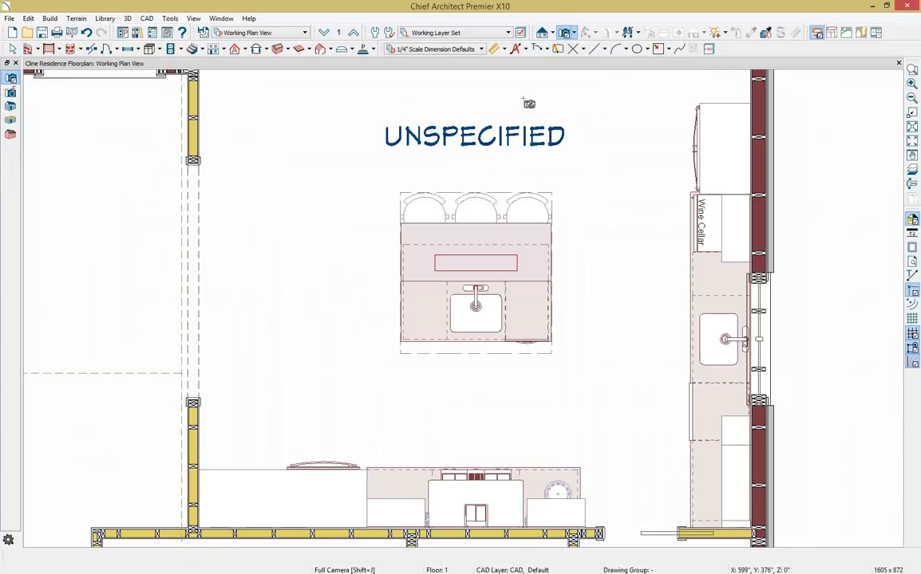
left_click_drag(529, 103, 556, 182)
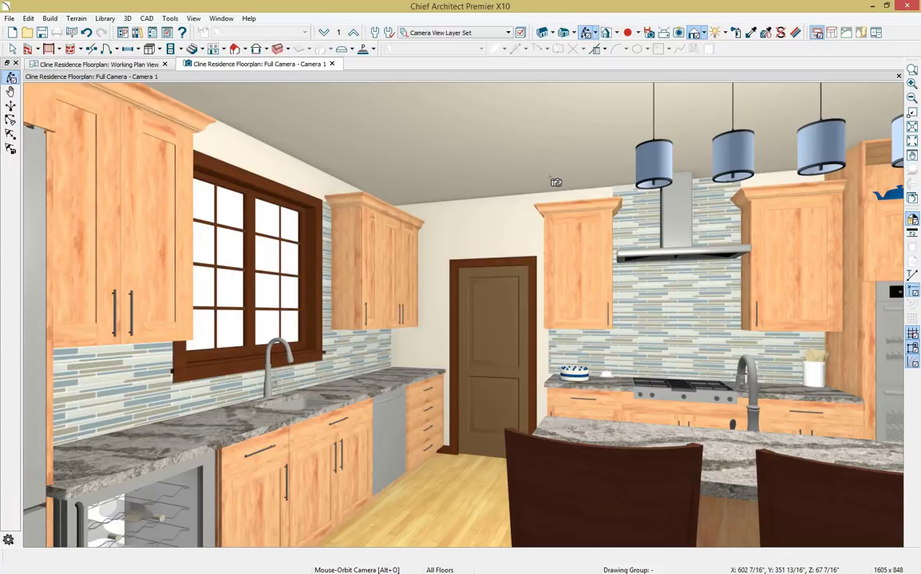
Widen the base cabinet beside the cooktop by stretching its free side toward the pantry door.
scroll(536, 359, "up", 2)
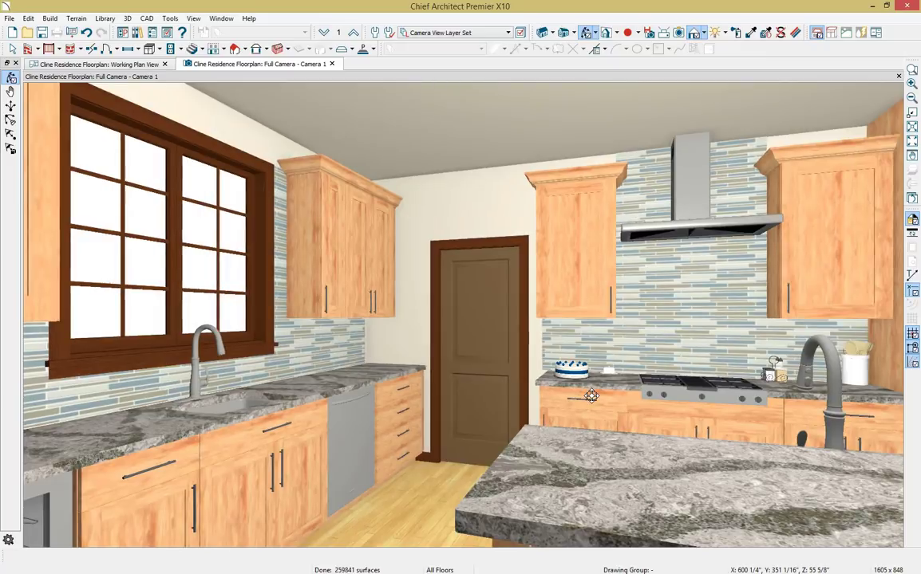
scroll(591, 396, "up", 5)
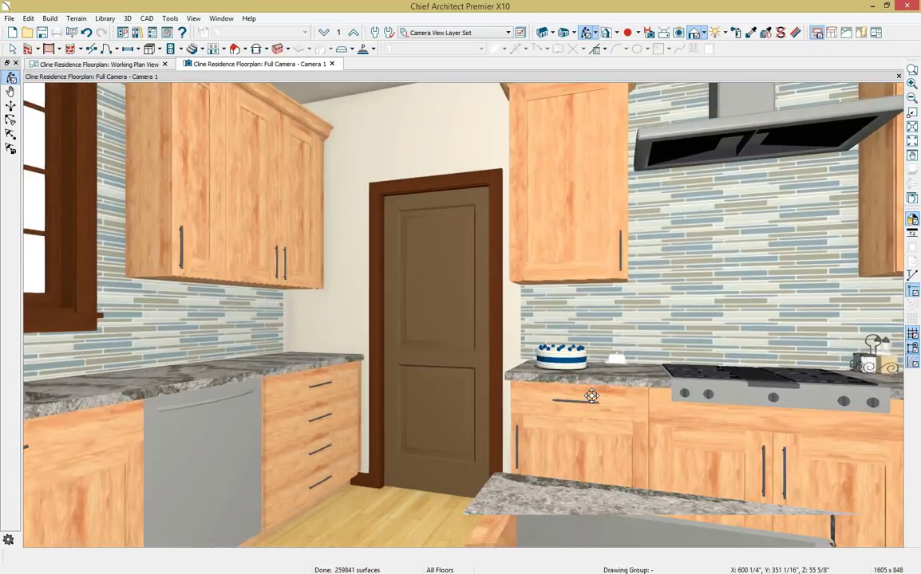
scroll(591, 316, "up", 2)
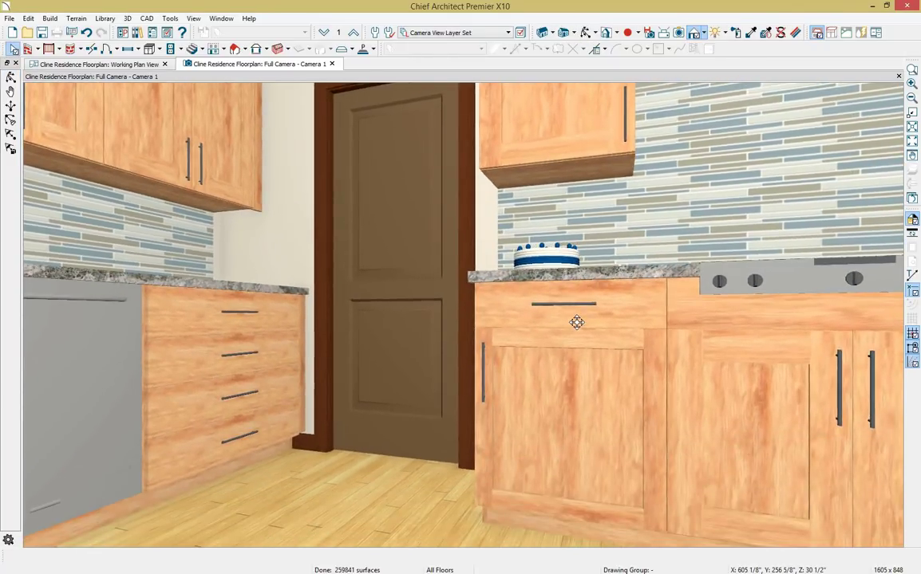
left_click(580, 344)
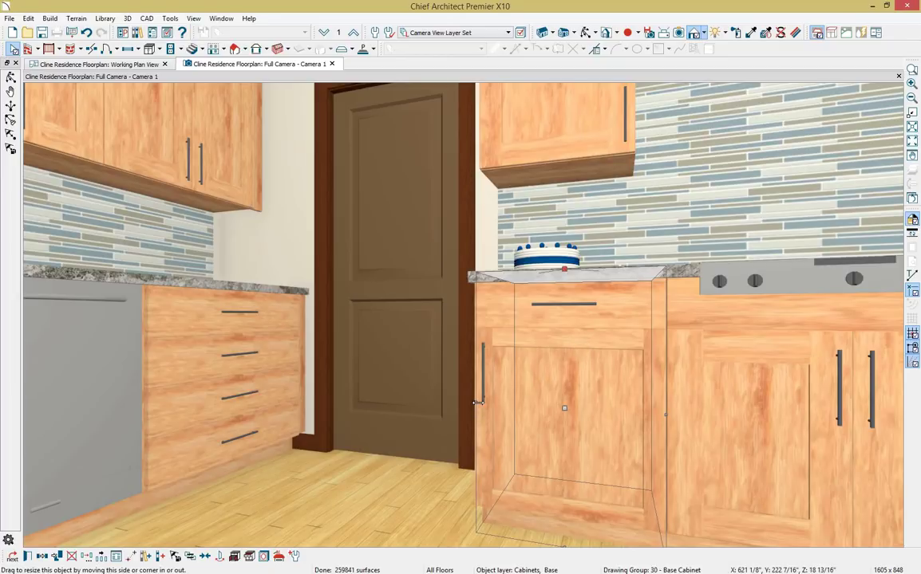
left_click_drag(476, 402, 456, 404)
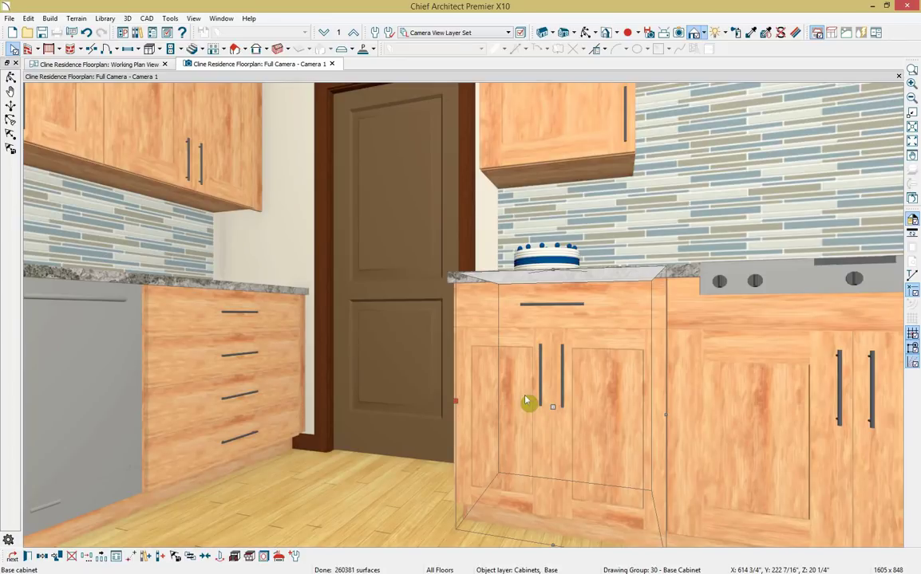
Examine the kitchen in 3D, from the island sink and counters out to the whole room with refrigerator and ovens.
left_click(586, 33)
scroll(472, 337, "down", 4)
left_click_drag(472, 337, 397, 386)
key("space")
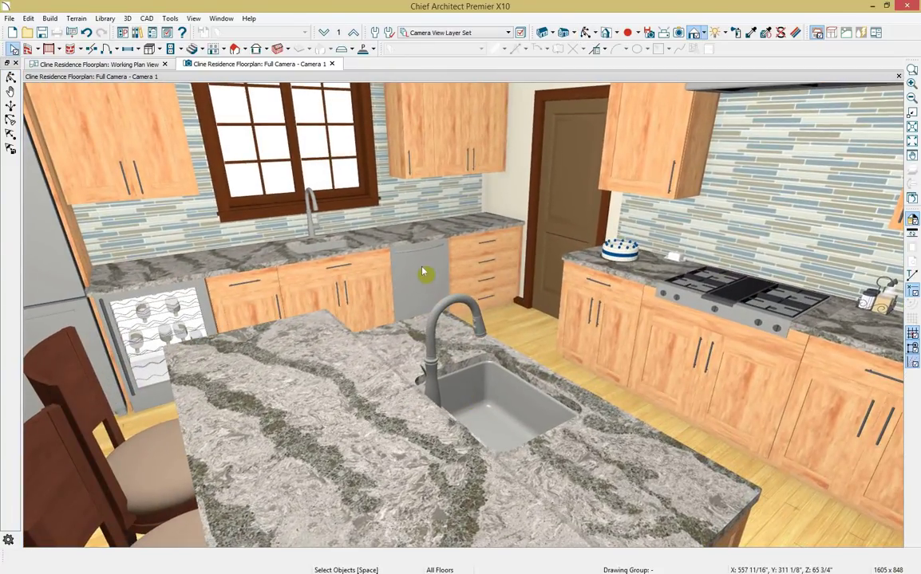
left_click(586, 32)
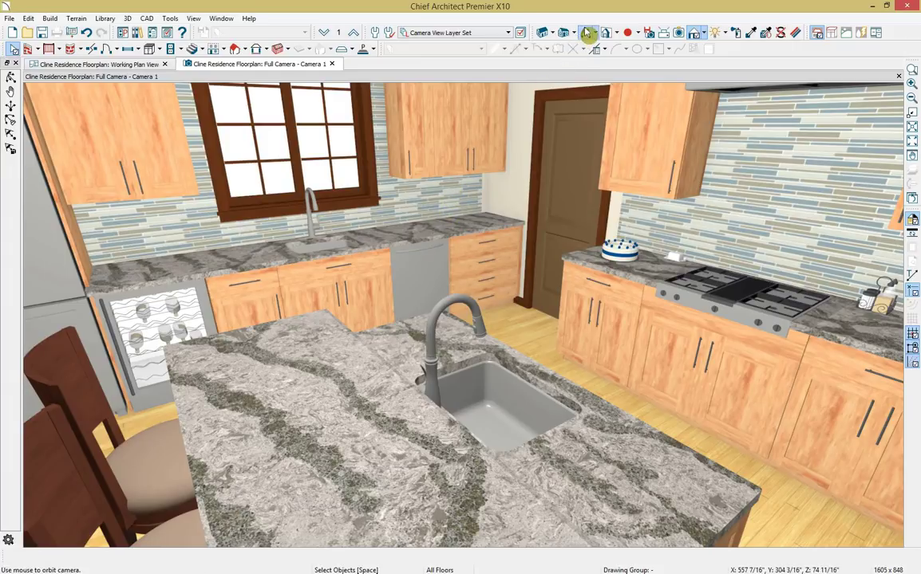
left_click(587, 32)
scroll(548, 215, "down", 5)
left_click_drag(549, 223, 454, 297)
scroll(575, 194, "down", 3)
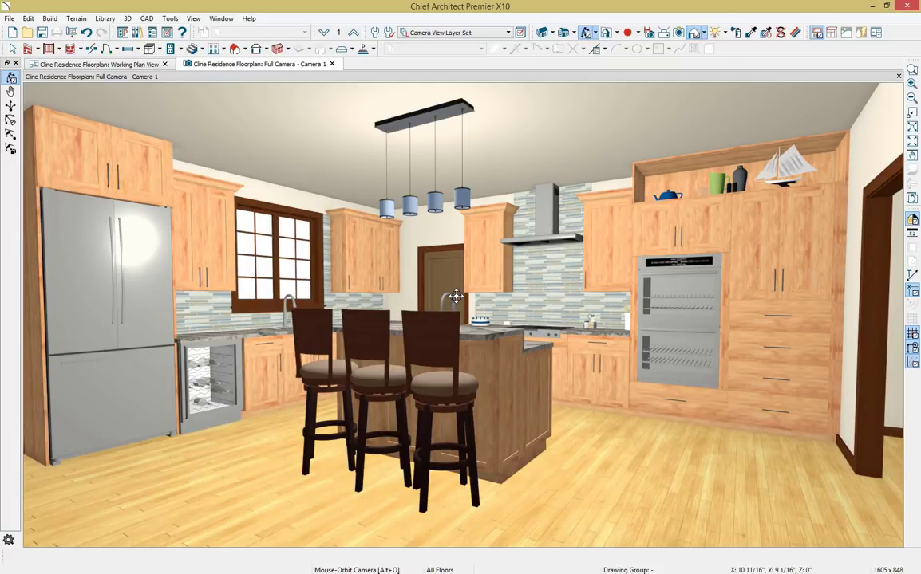
In the floor plan, draw a room divider from the refrigerator end of the cabinet run straight across to the living room wall.
left_click(146, 73)
scroll(288, 176, "down", 1)
middle_click_drag(286, 201, 277, 304)
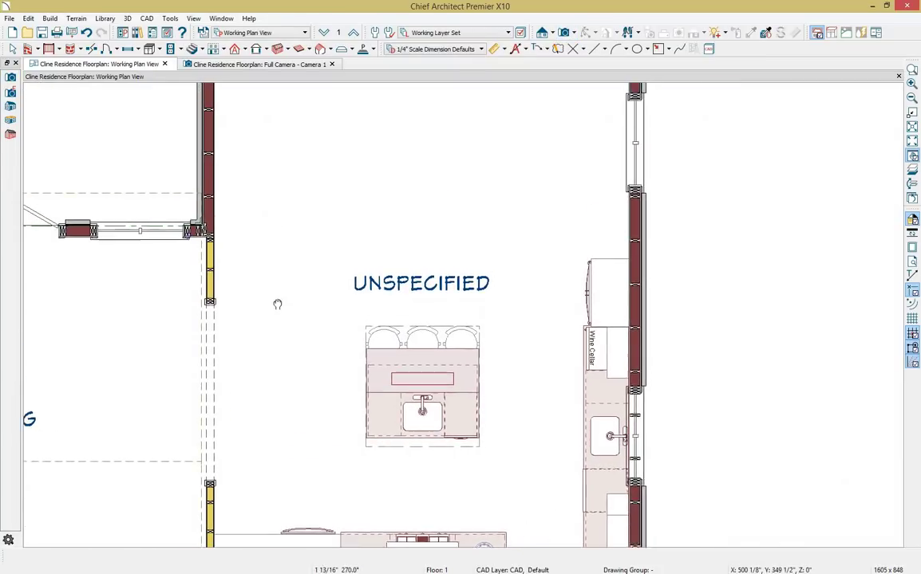
scroll(276, 303, "down", 1)
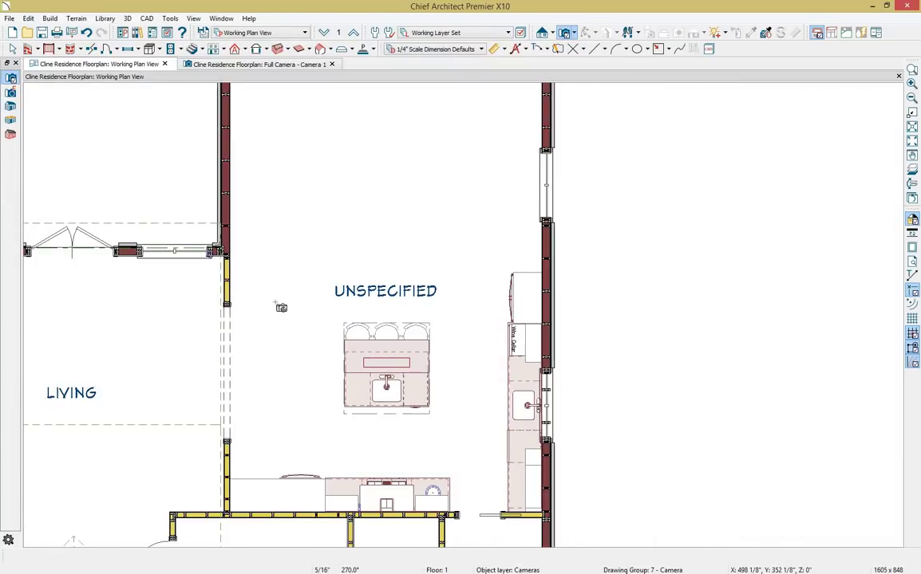
scroll(281, 307, "down", 1)
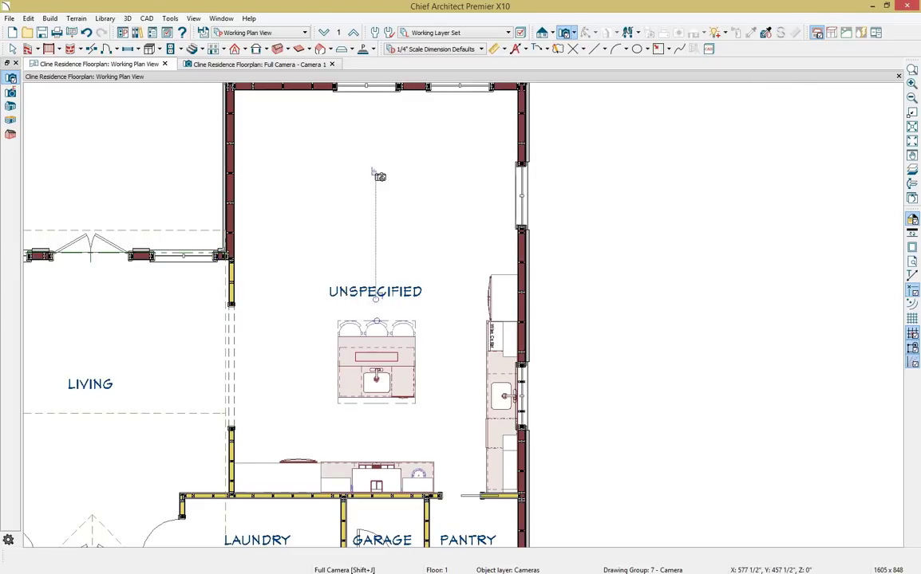
key("space")
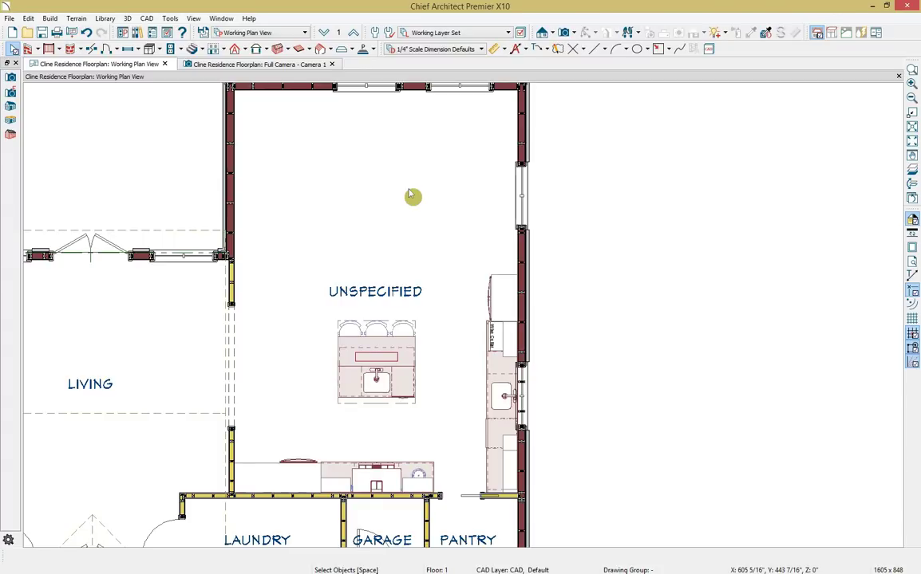
left_click(37, 49)
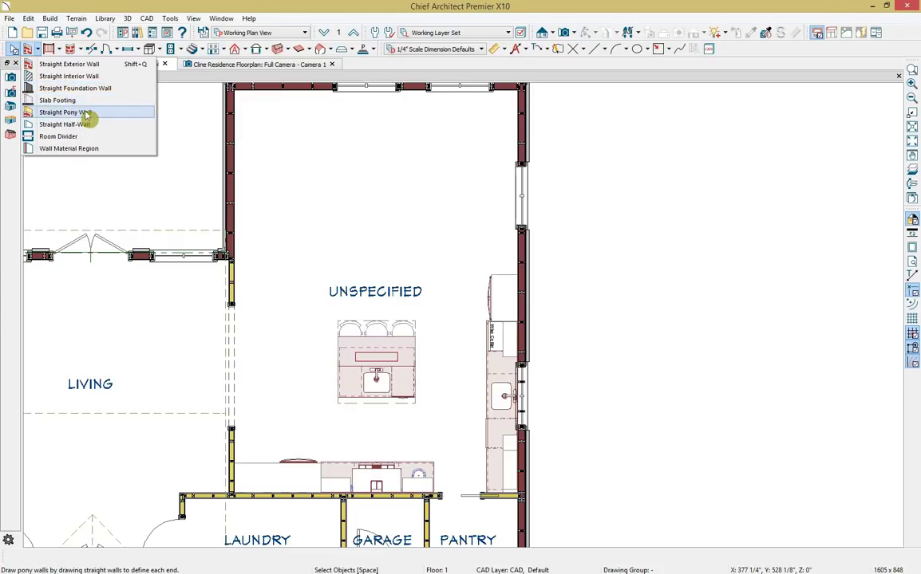
left_click(84, 136)
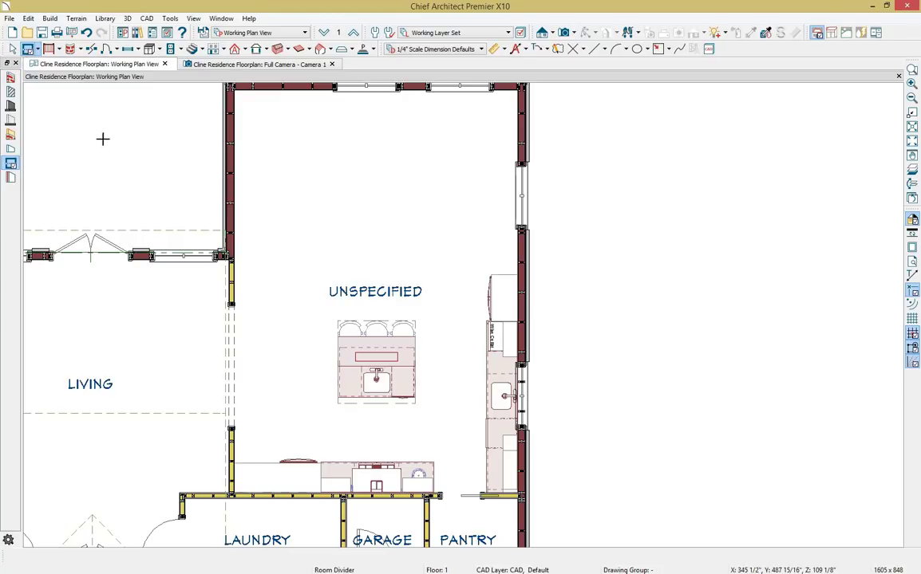
left_click_drag(489, 276, 233, 276)
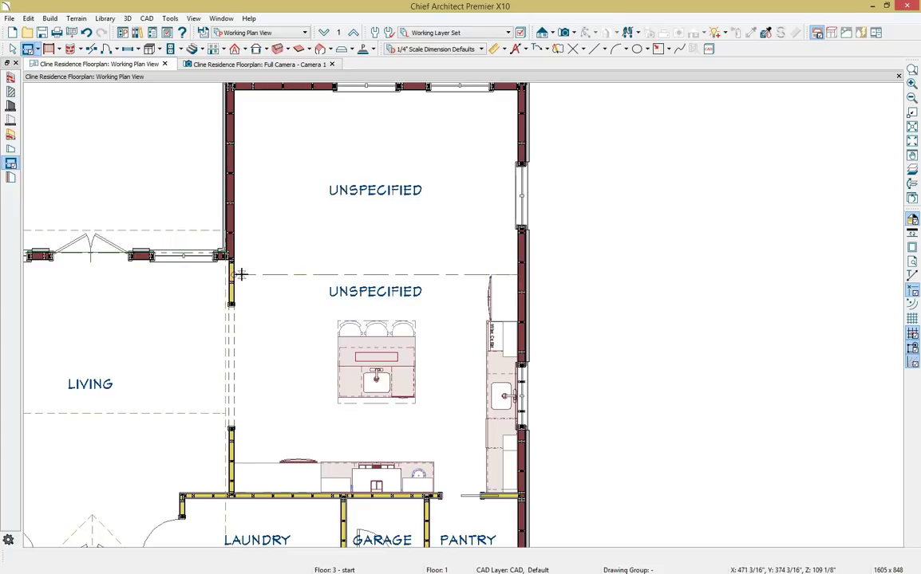
key("space")
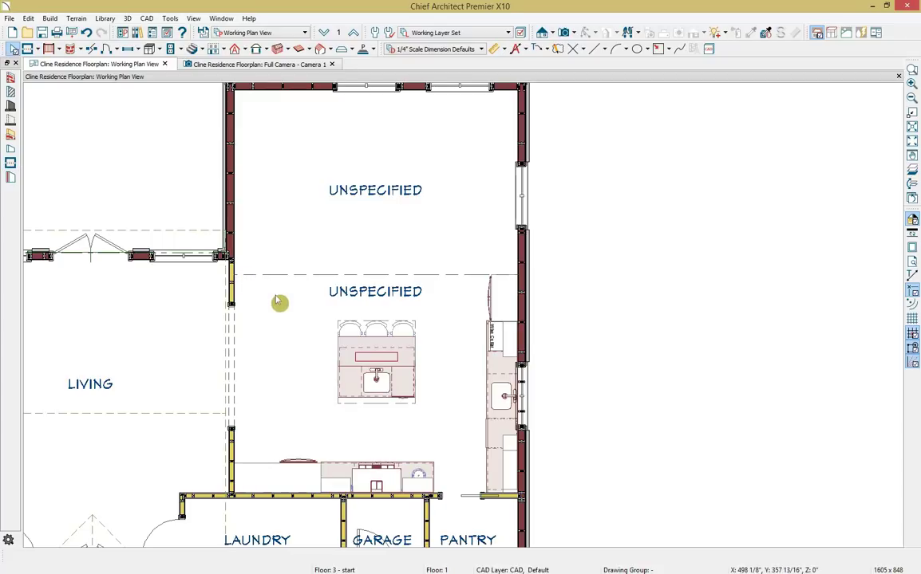
Set the room type of the area containing the island and cabinets to Kitchen.
double_click(278, 302)
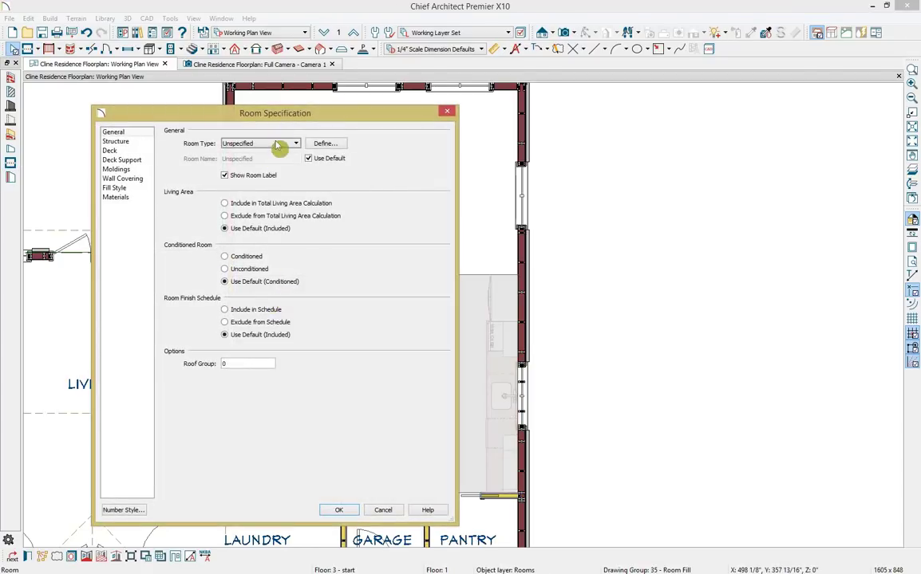
left_click(279, 144)
left_click(271, 284)
left_click(338, 509)
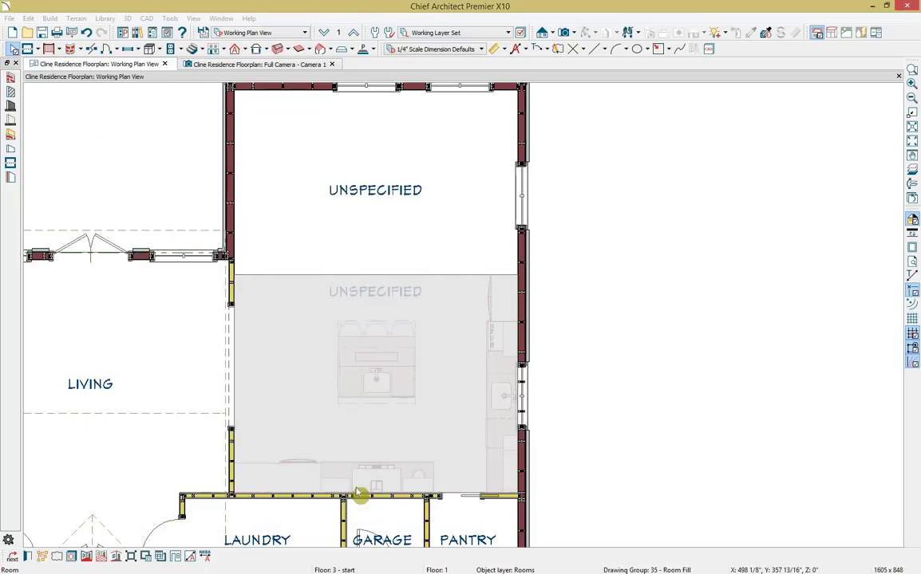
Set the room type of the unspecified area above the divider to Dining, and check the kitchen in the camera view.
double_click(423, 242)
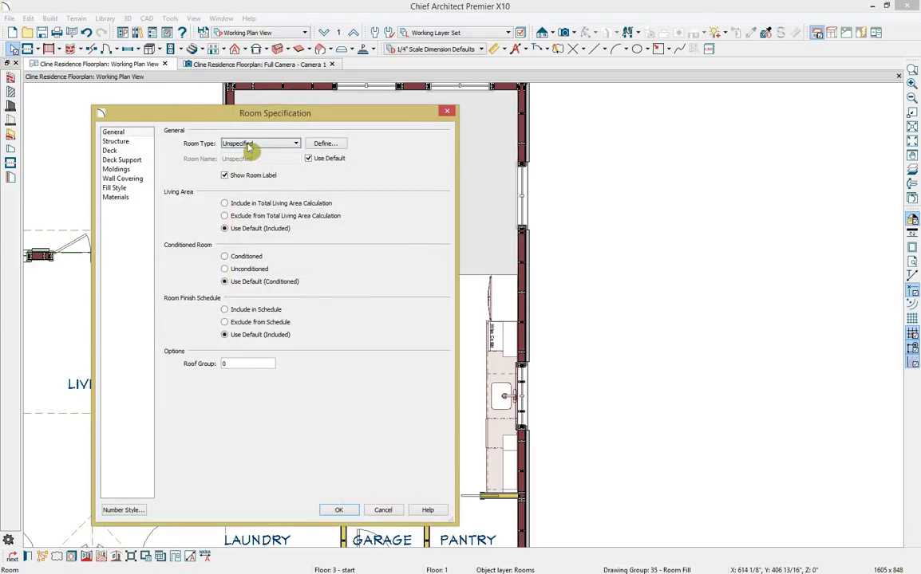
left_click(247, 143)
left_click(238, 227)
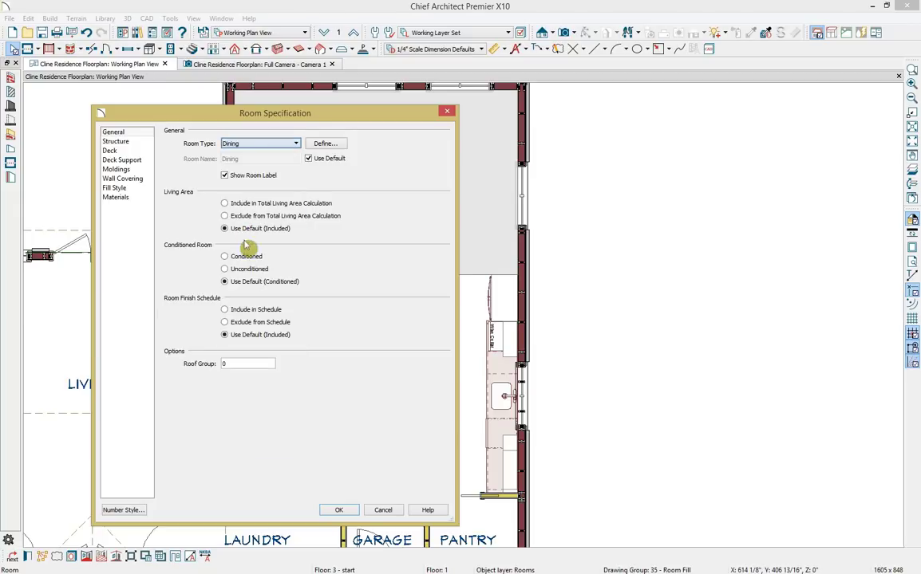
left_click(338, 509)
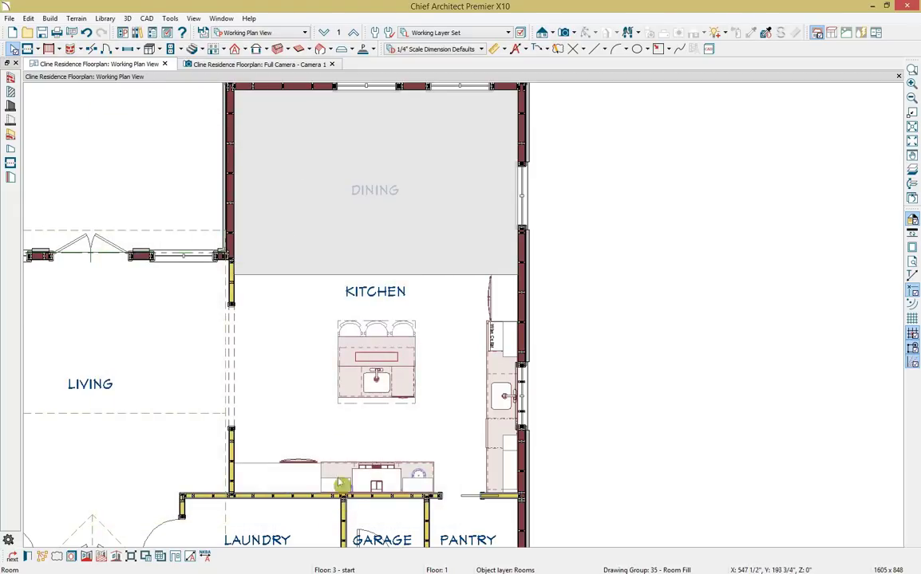
left_click(271, 68)
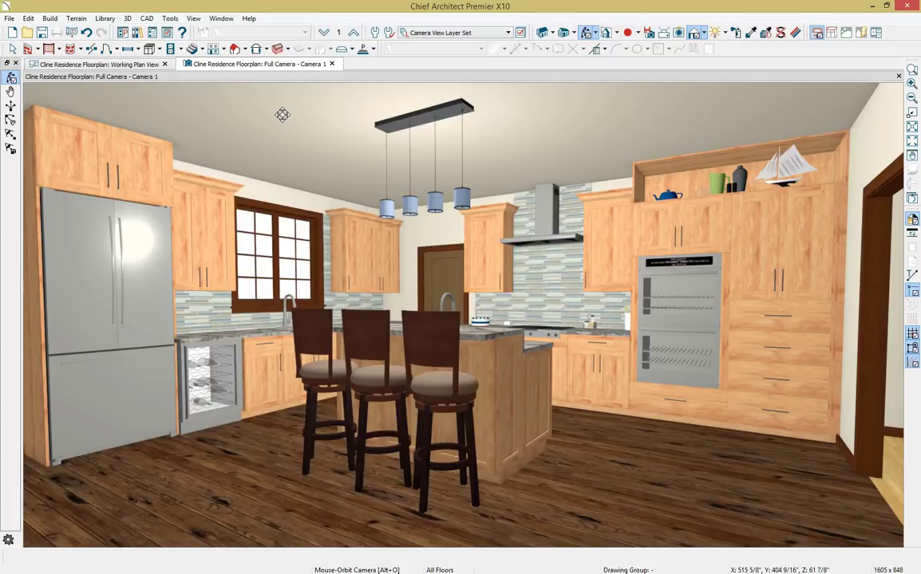
Place a ceiling light in the kitchen plan in front of the double oven, near the living room opening.
left_click(134, 64)
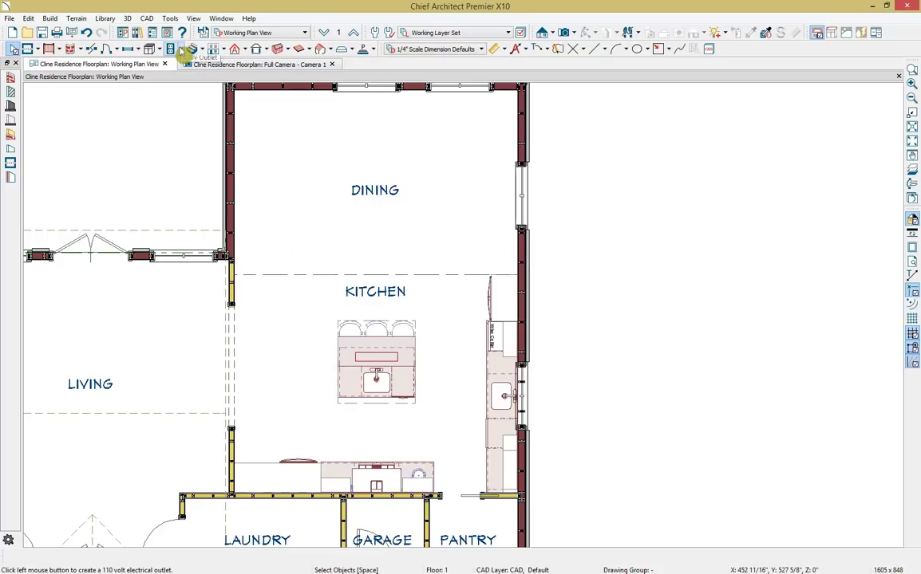
left_click(182, 50)
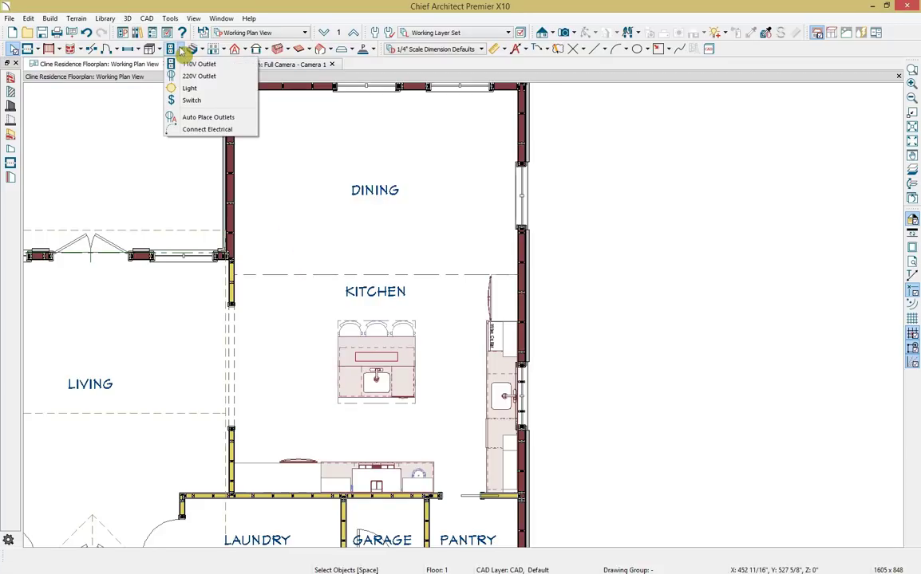
left_click(174, 91)
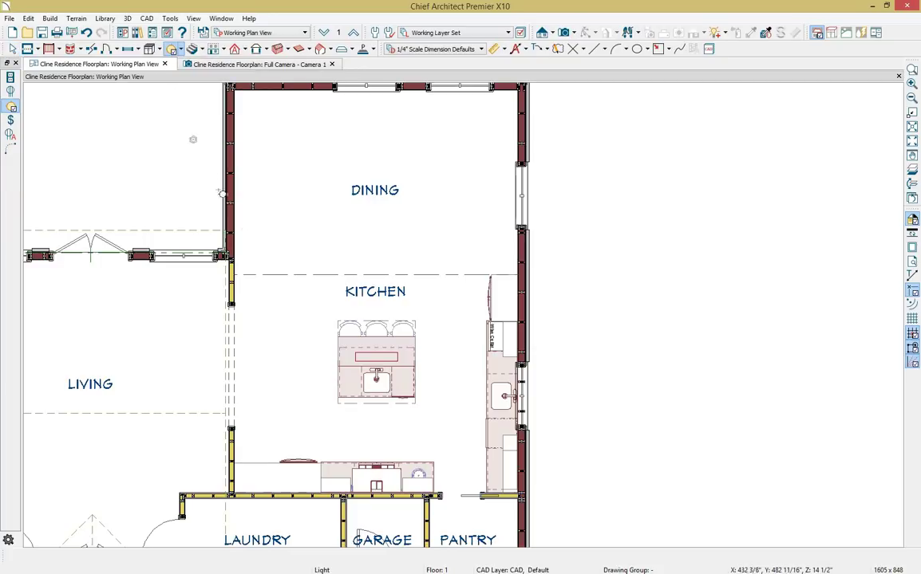
left_click(272, 437)
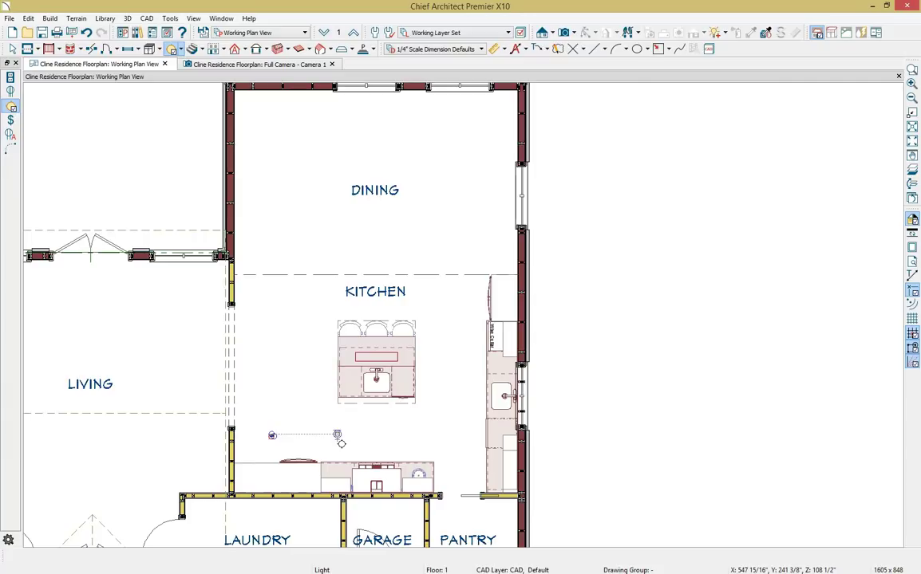
key("space")
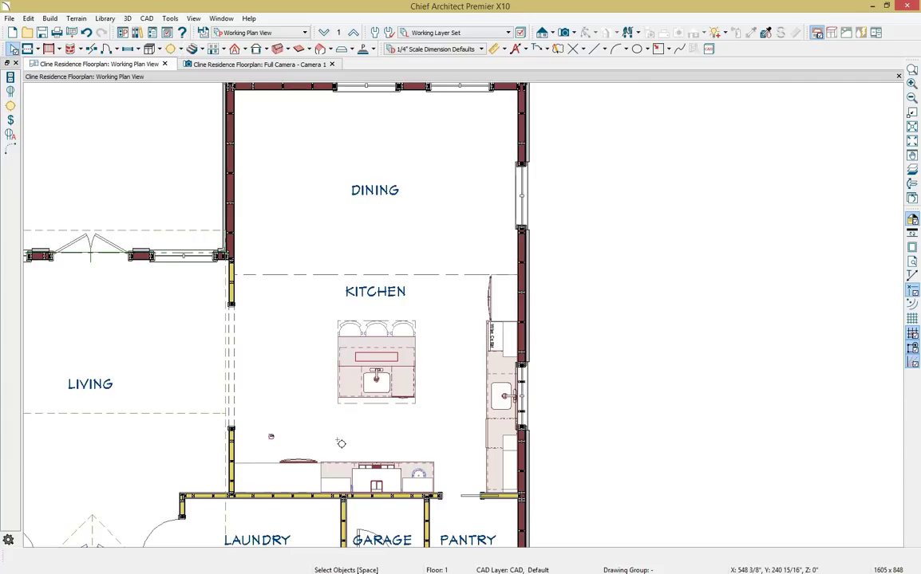
Set up Multiple Copy for the kitchen ceiling light to evenly distribute 3 primary copies and 4 secondary copies.
left_click(272, 443)
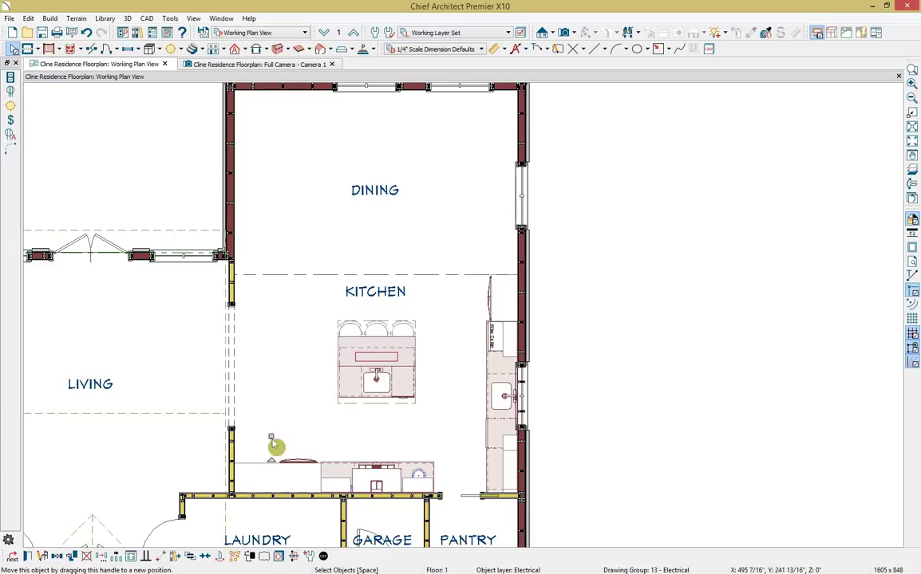
left_click(118, 559)
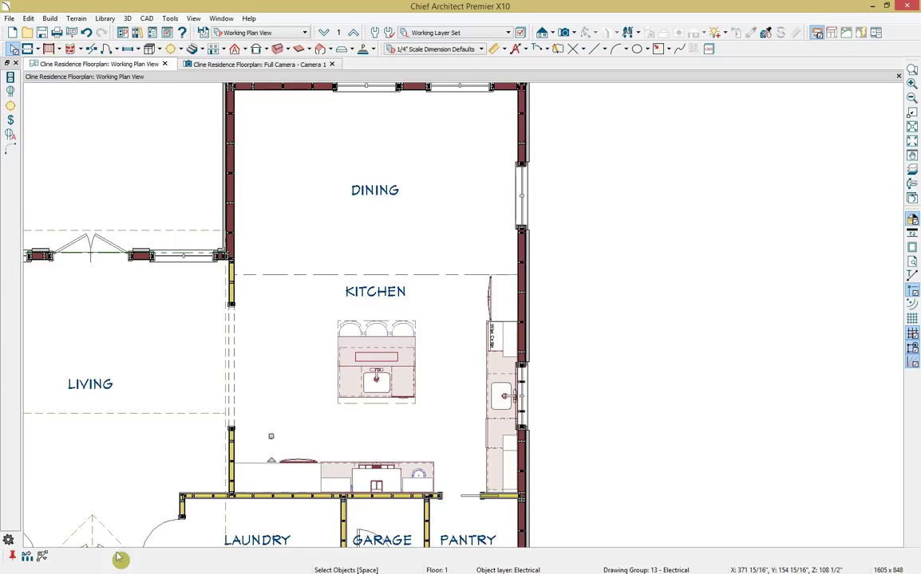
left_click(28, 556)
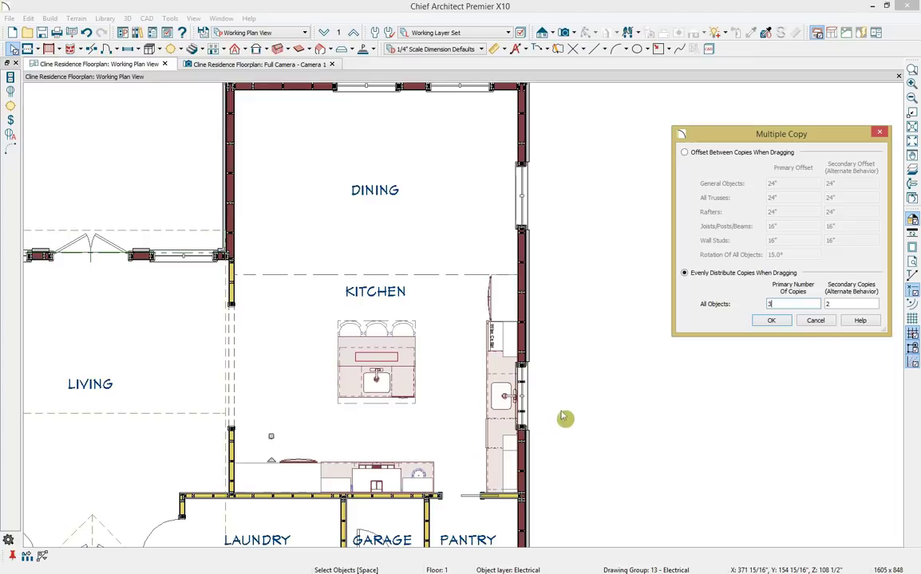
key("Tab")
type("4")
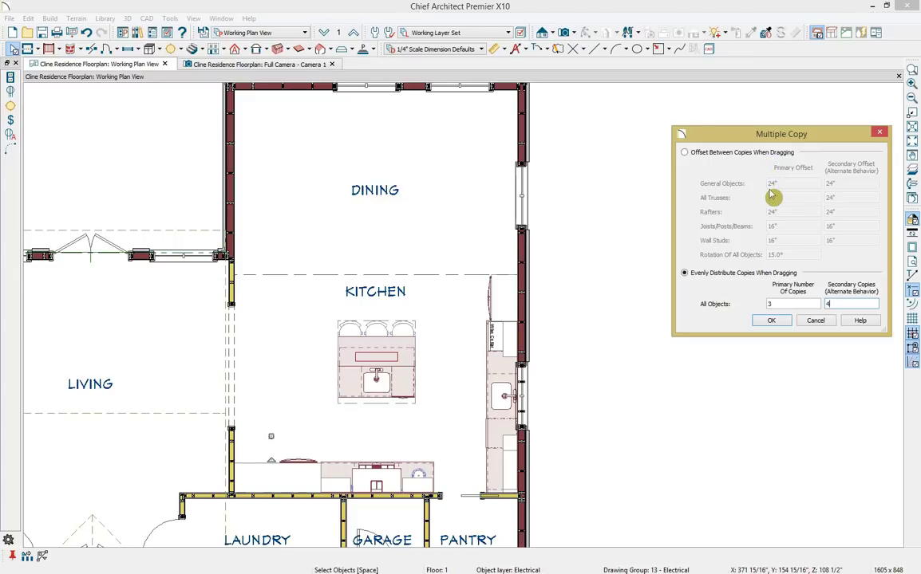
left_click(771, 320)
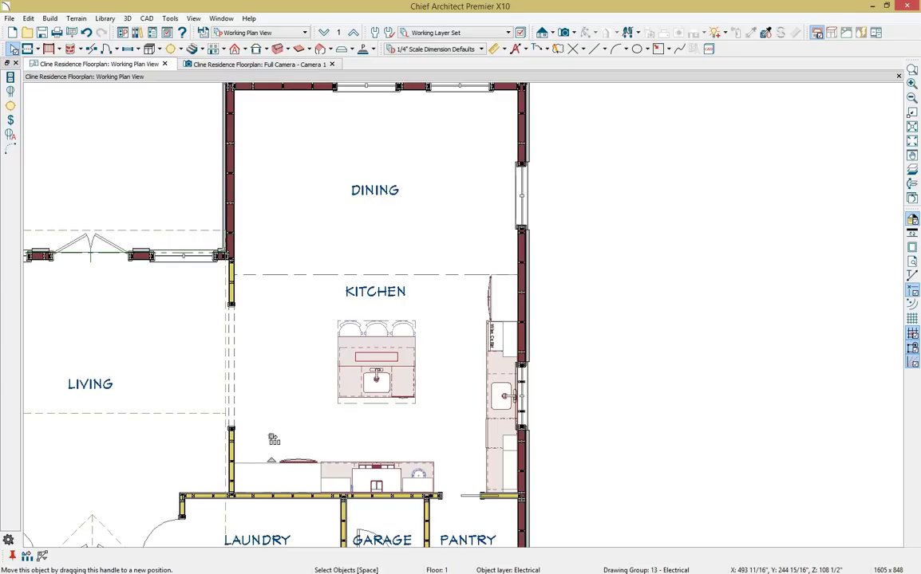
Copy the ceiling light evenly into a grid of four columns and five rows across the kitchen and dining areas.
left_click_drag(272, 439, 475, 441)
left_click_drag(473, 440, 451, 121)
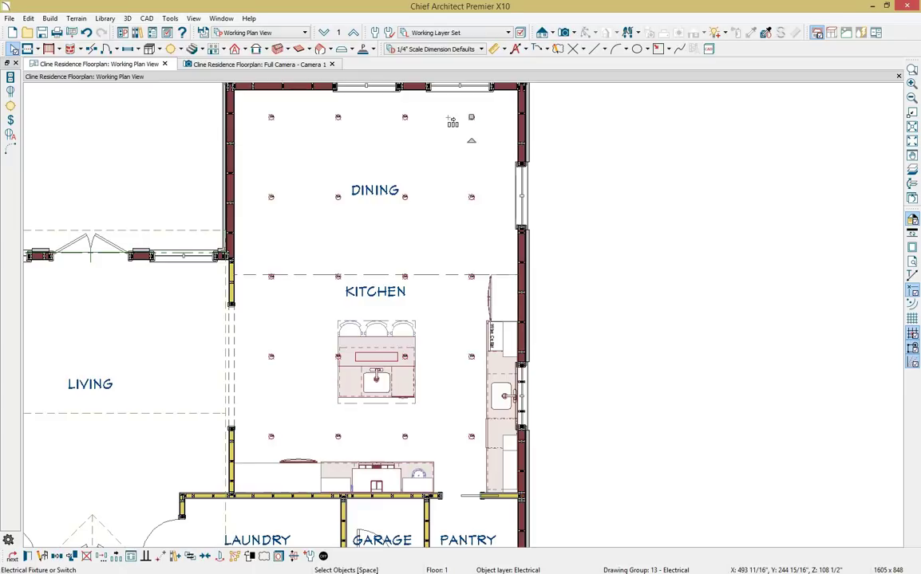
key("Escape")
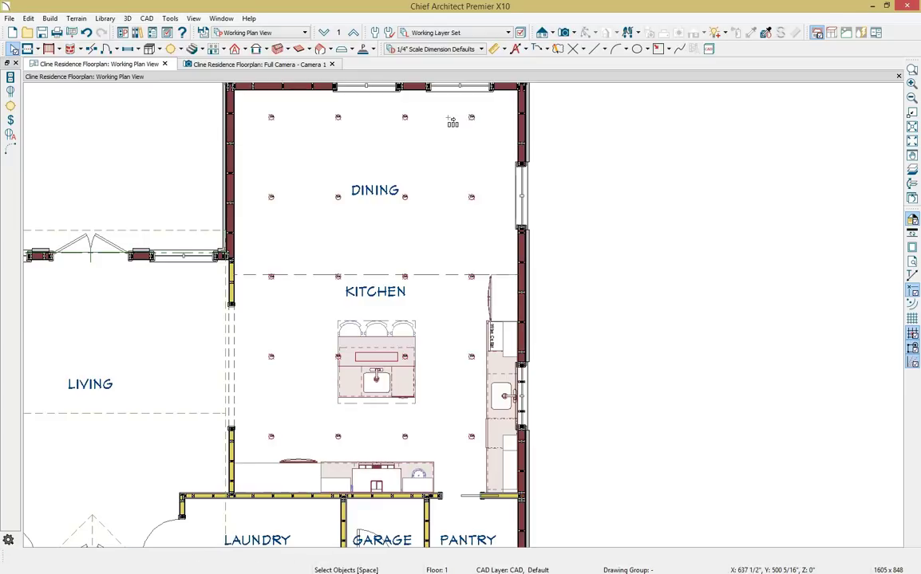
Place a light switch on the kitchen side of the short wall between the room divider and the living room opening.
left_click(10, 119)
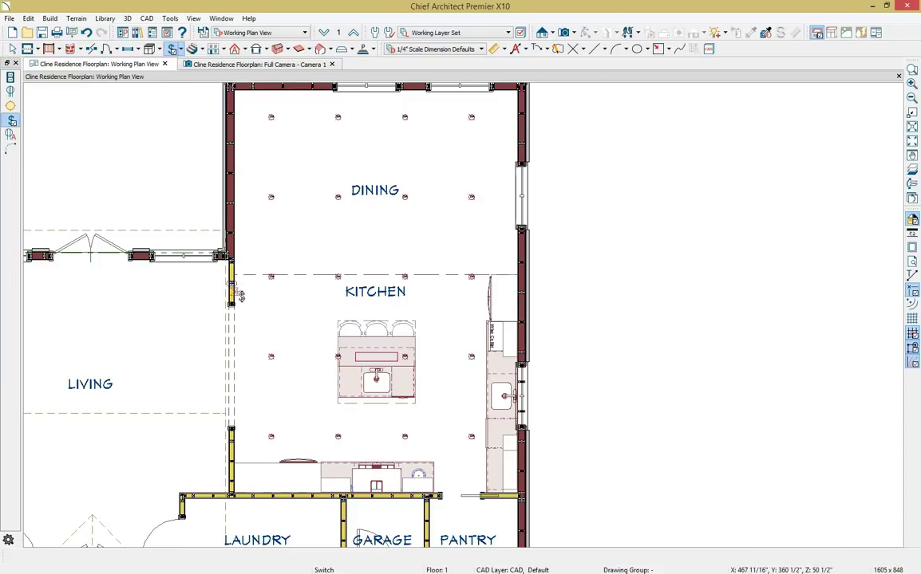
scroll(242, 293, "up", 1)
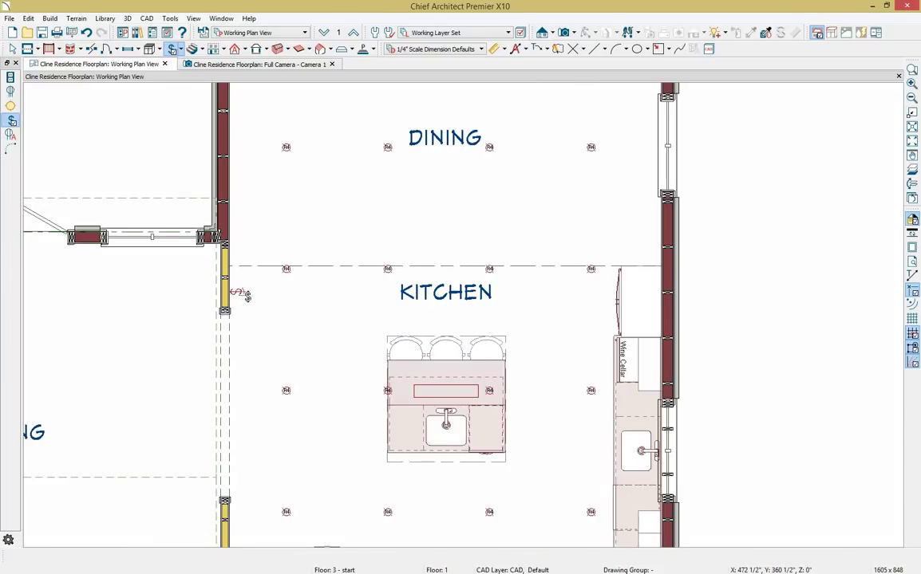
left_click(244, 295)
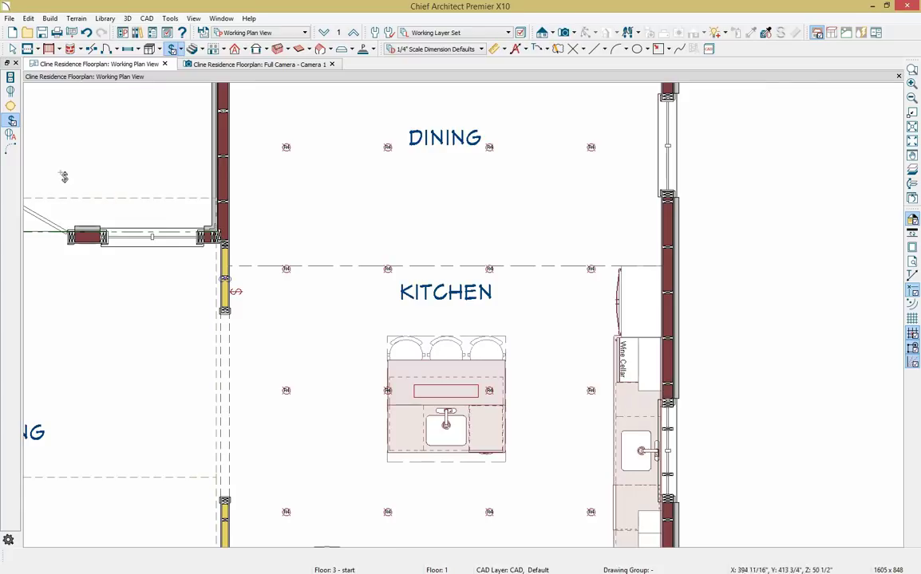
Wire the switch to the first three lights along the room divider and reshape the connection arcs so they alternate sides.
left_click(12, 150)
left_click_drag(236, 292, 485, 267)
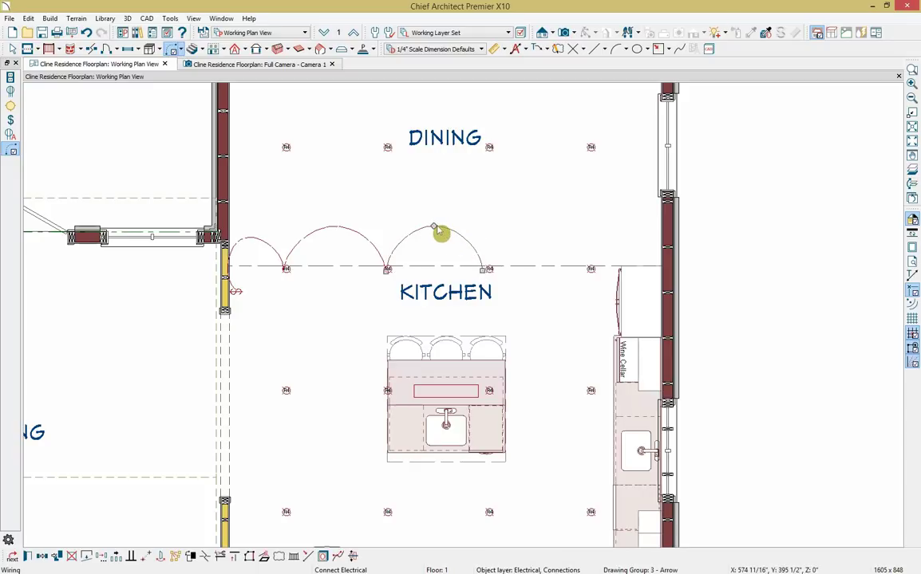
left_click_drag(433, 229, 363, 243)
left_click(362, 238)
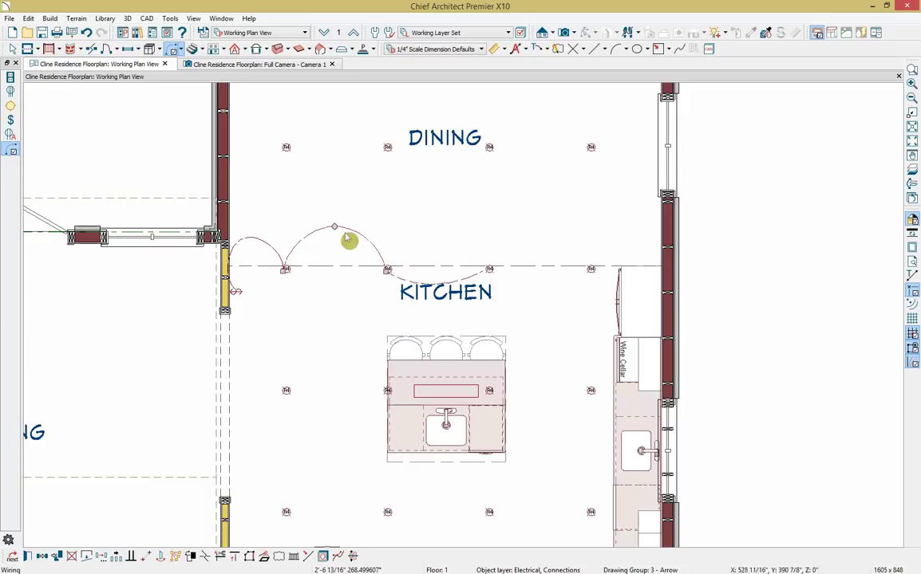
left_click(264, 249)
left_click_drag(242, 244, 268, 299)
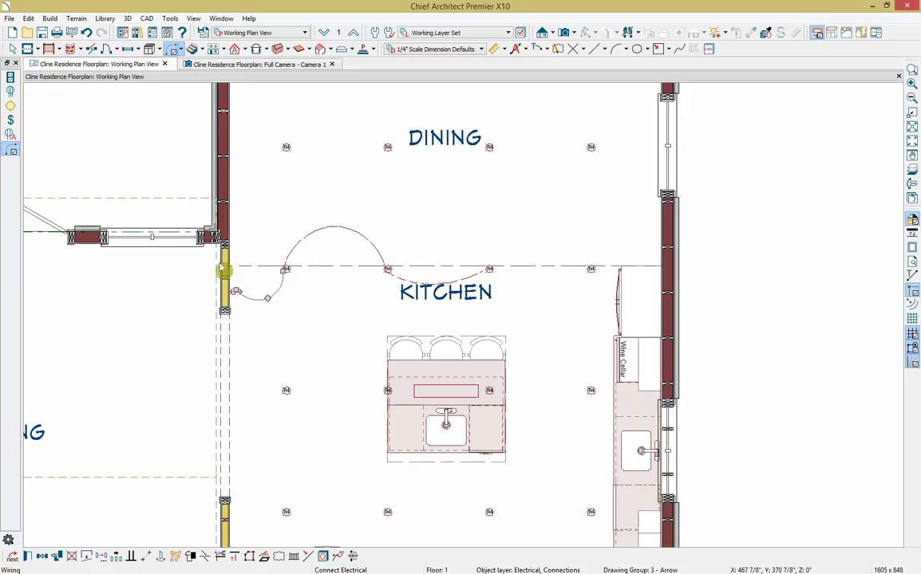
Automatically place the electrical outlets in the kitchen and view those along the cabinet walls.
left_click(11, 135)
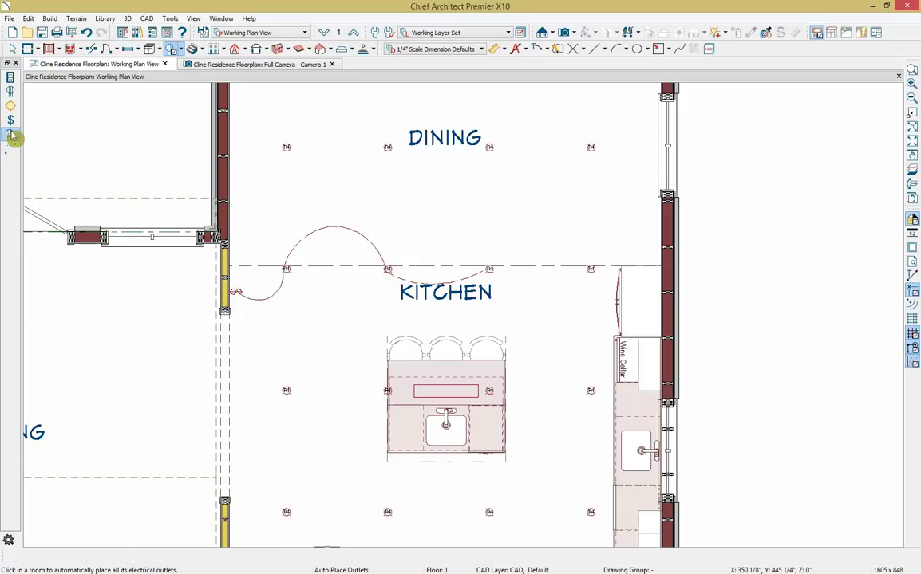
left_click(350, 354)
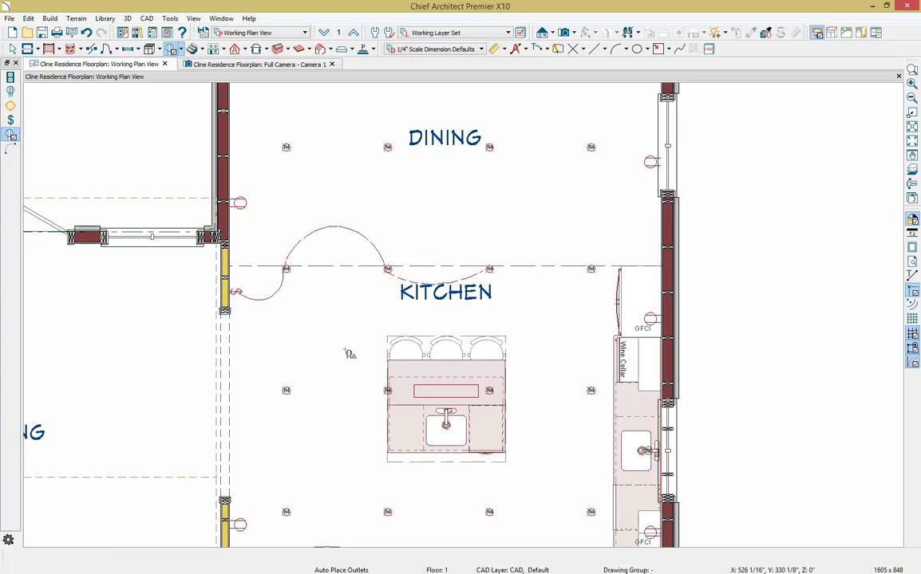
middle_click_drag(345, 350, 353, 296)
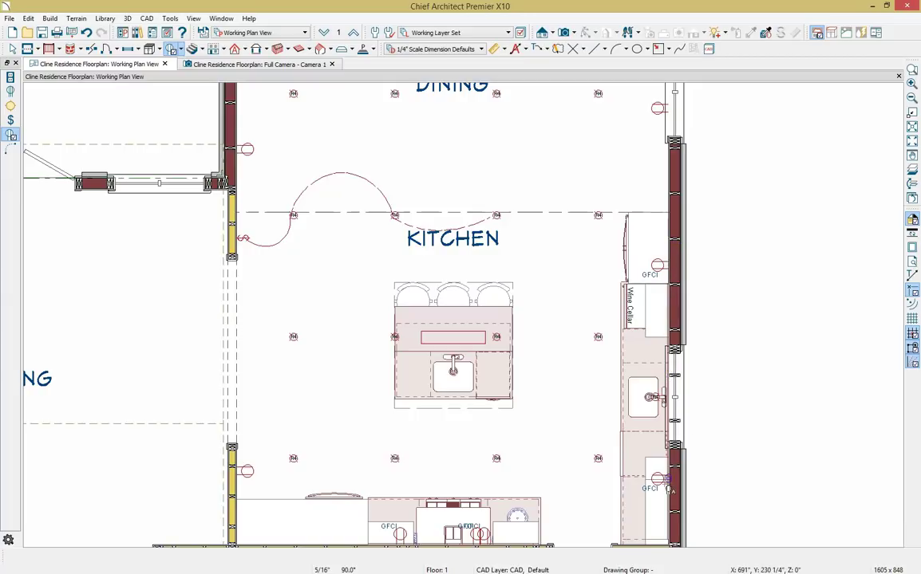
In the kitchen camera view, load the Material Painter with a White material found by searching the library for "white".
left_click(300, 64)
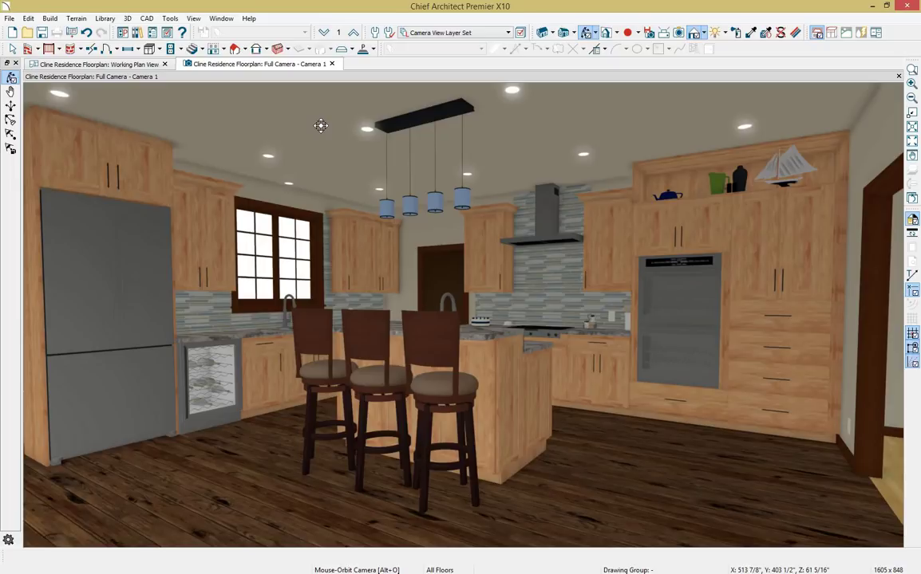
left_click(736, 34)
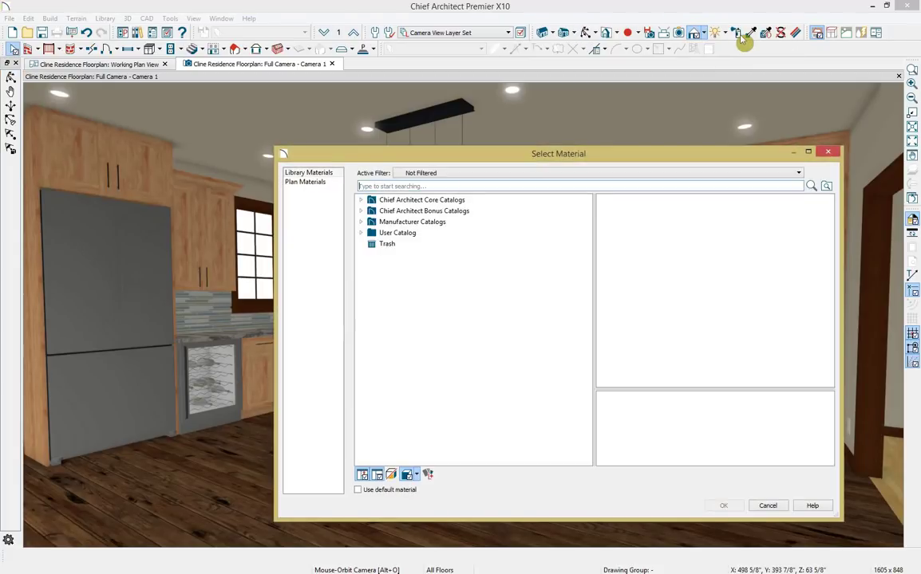
type("white")
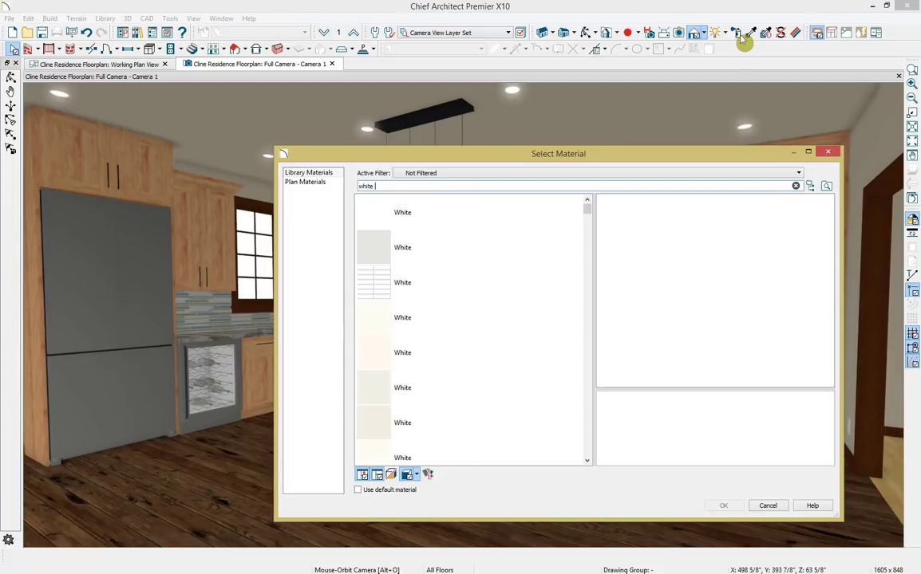
left_click(480, 317)
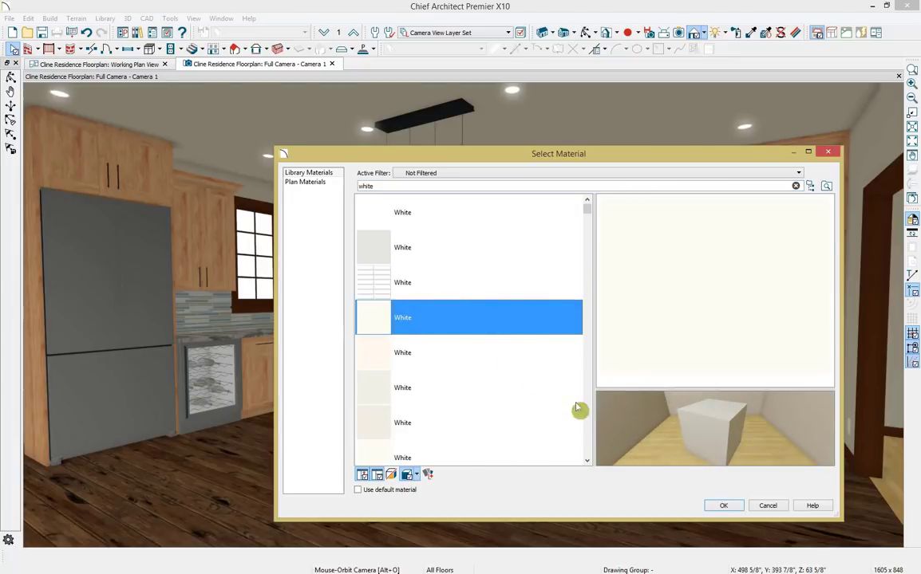
left_click(718, 506)
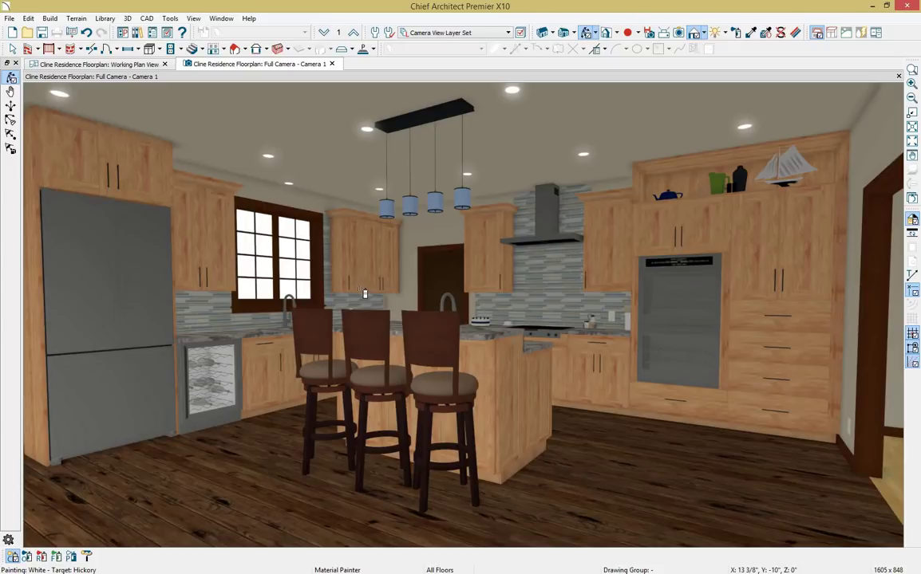
Try painting only the door of the wall cabinet beside the window White in Component Mode, and undo it.
scroll(363, 258, "up", 5)
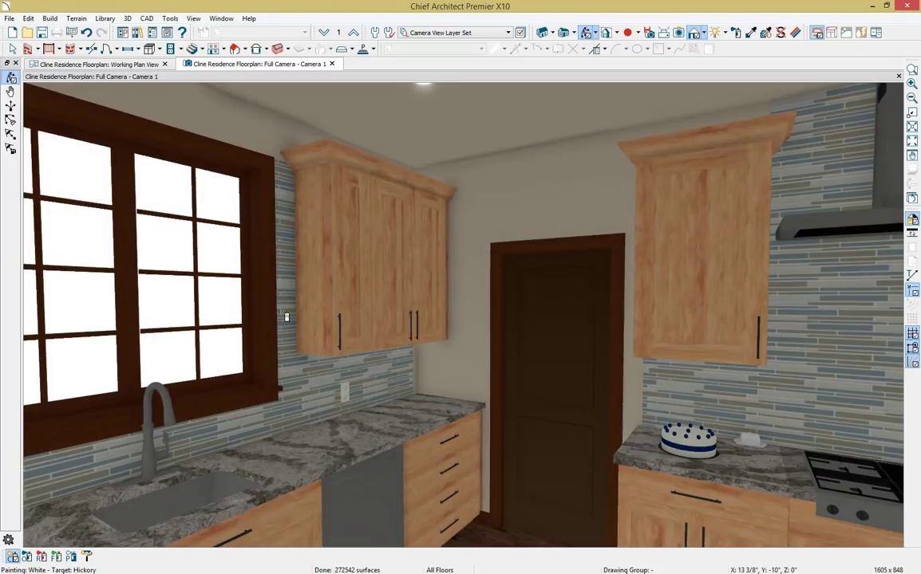
left_click(12, 557)
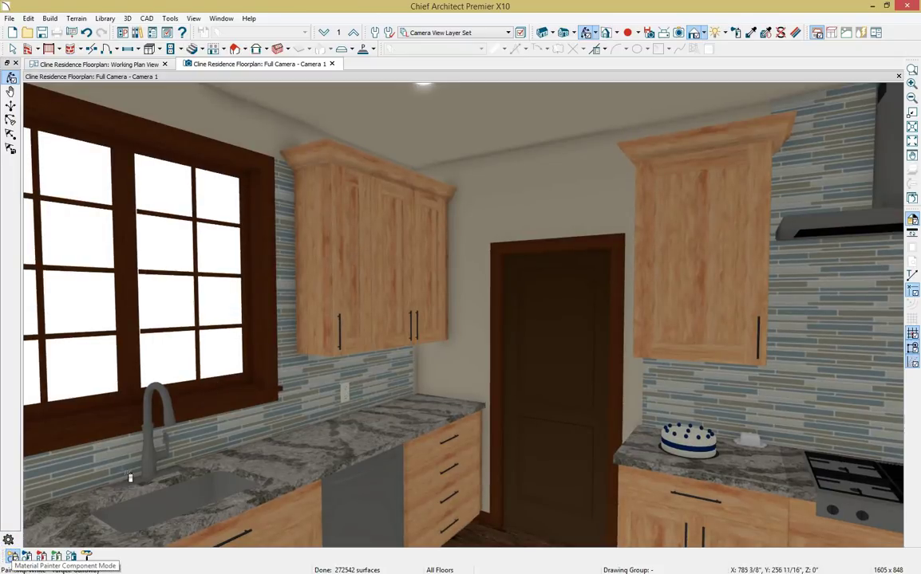
left_click(364, 302)
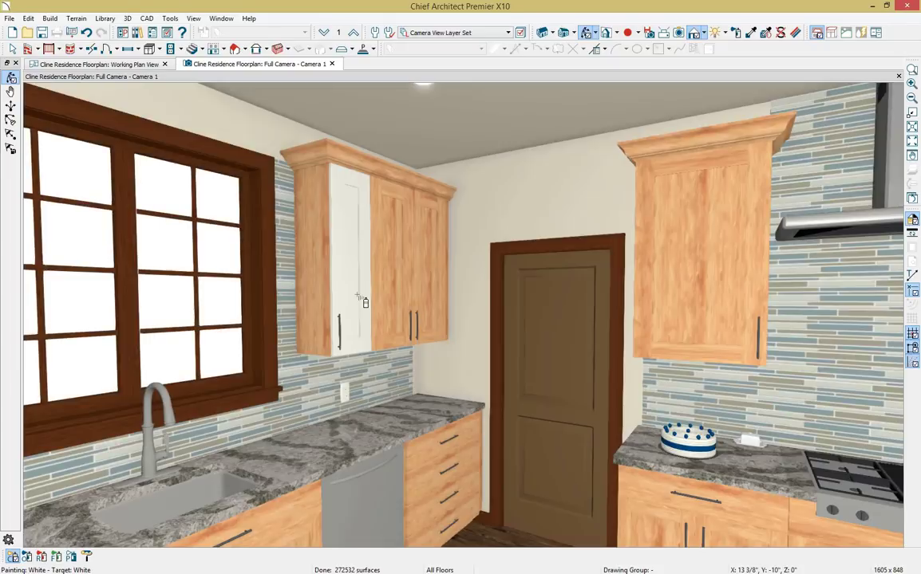
left_click(91, 38)
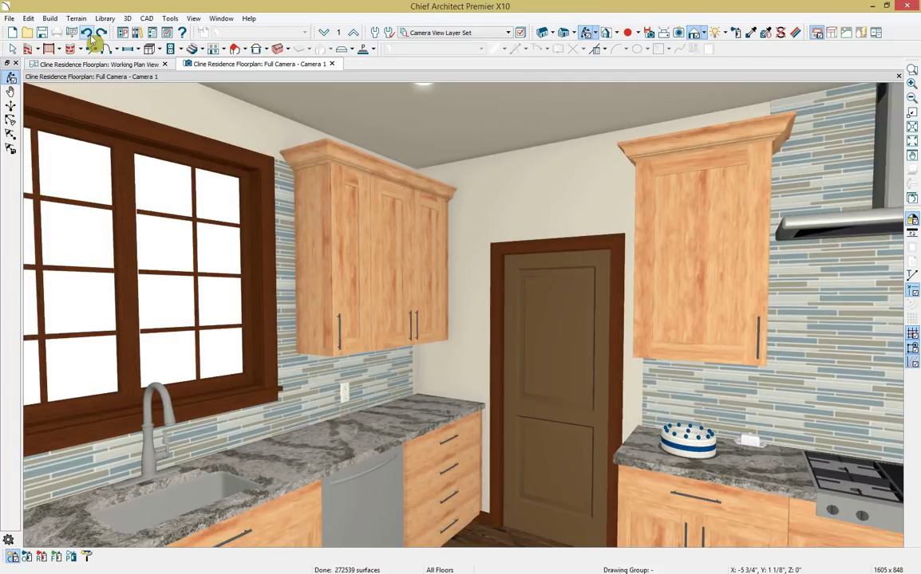
Try painting the whole wall cabinet beside the window White in object mode, and undo it.
left_click(27, 556)
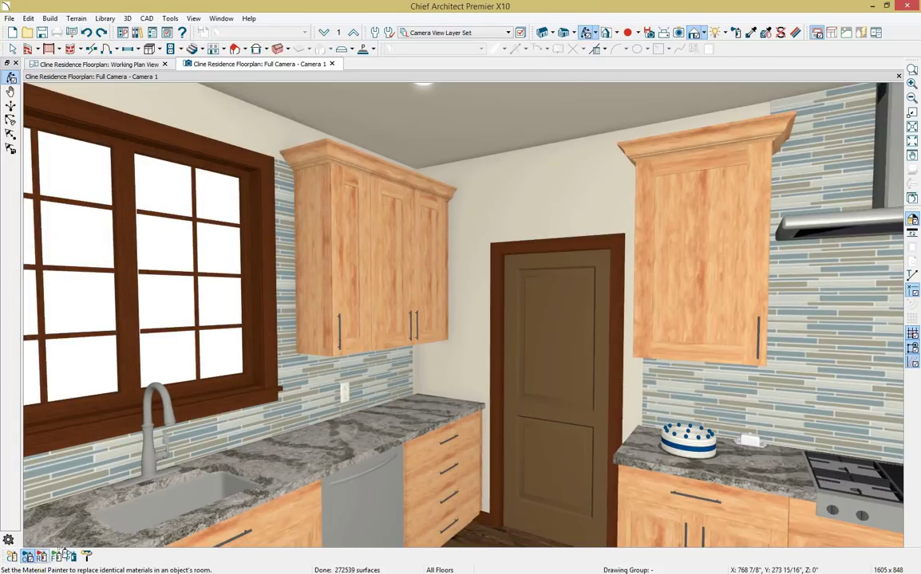
left_click(358, 286)
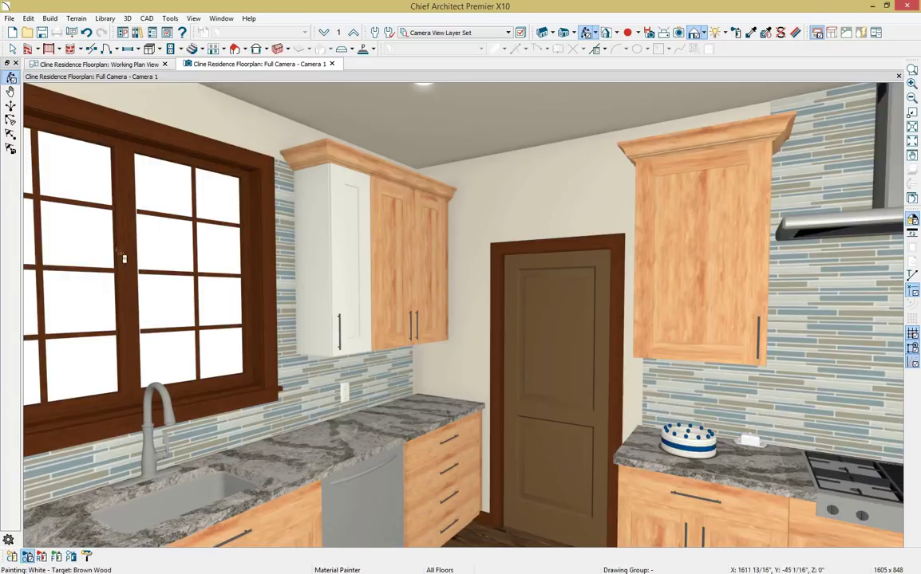
left_click(86, 36)
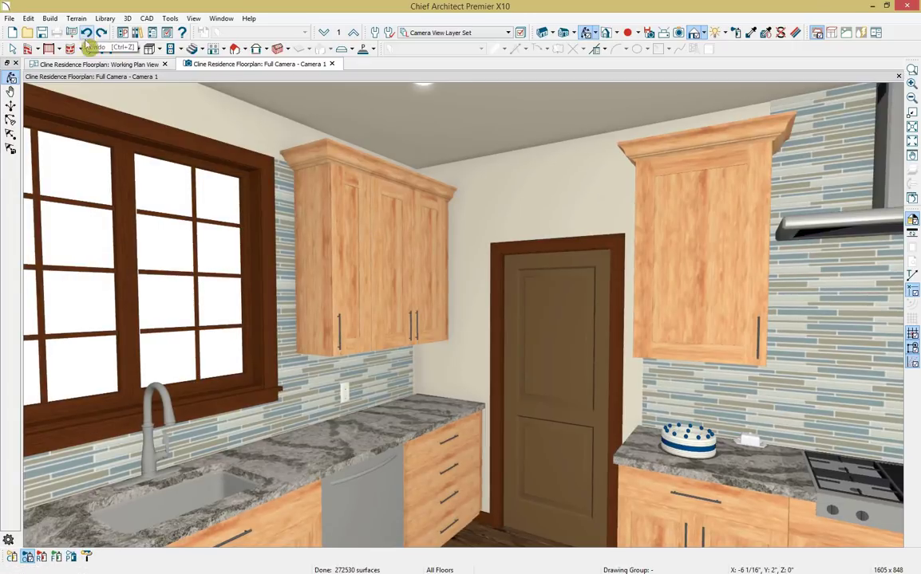
Paint the hickory cabinets White throughout the plan with Blend Colors With Materials enabled, and inspect the painted kitchen.
left_click(71, 557)
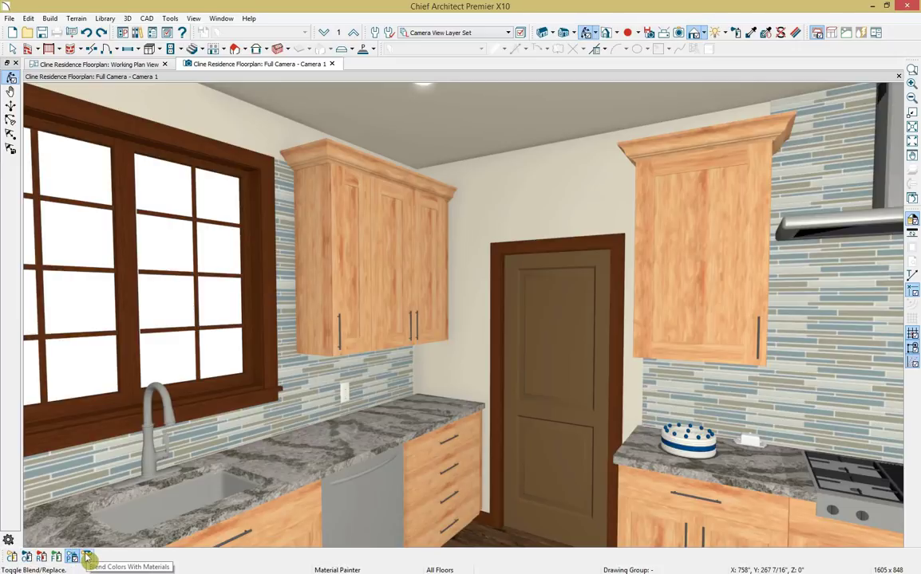
left_click(87, 558)
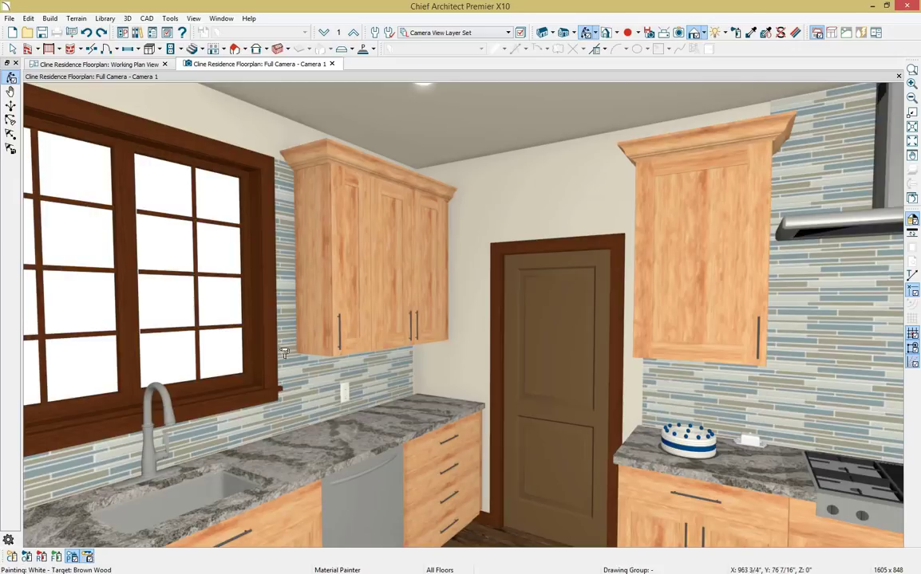
left_click(351, 298)
scroll(352, 298, "up", 1)
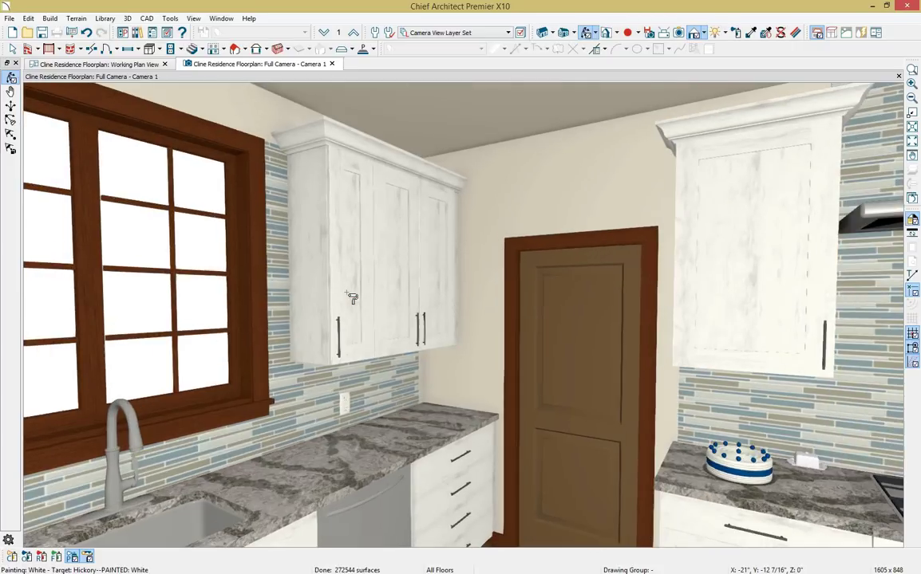
scroll(351, 298, "up", 2)
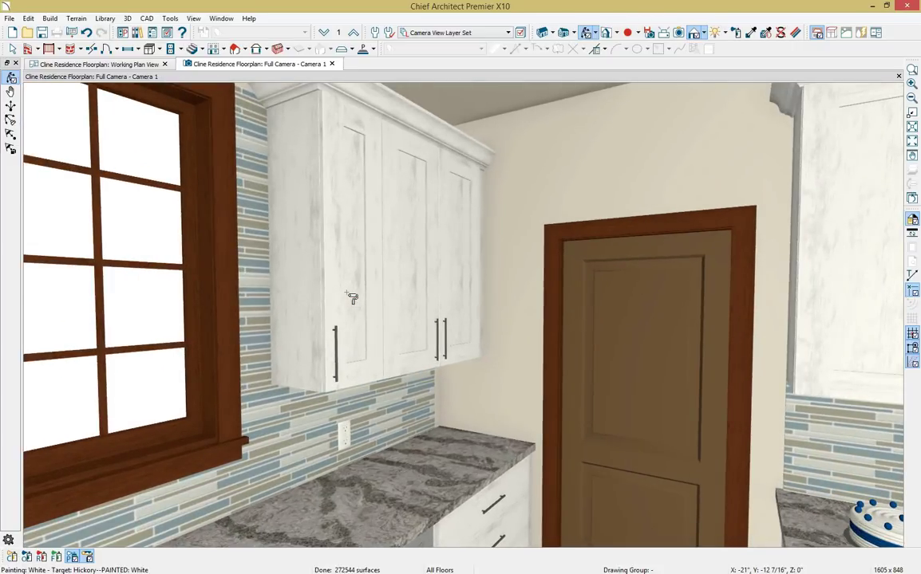
scroll(352, 297, "down", 4)
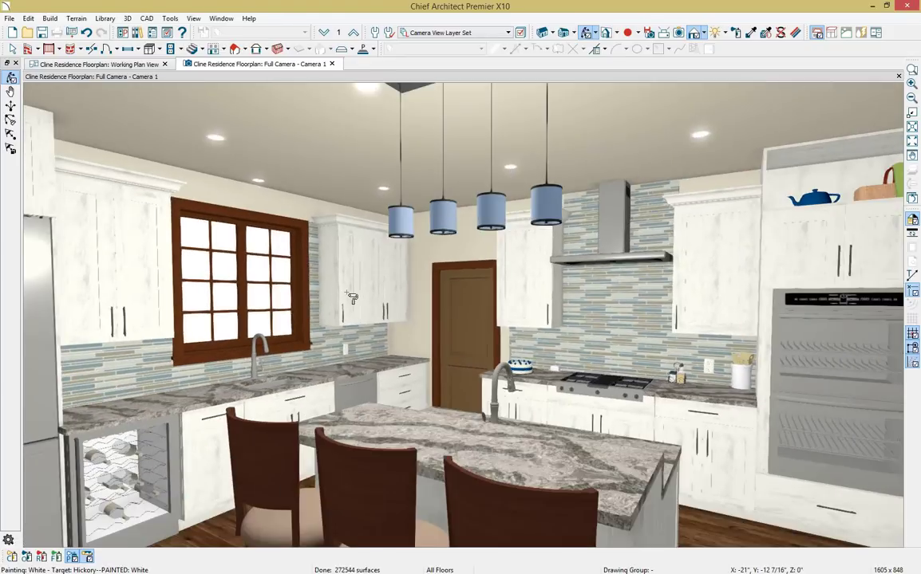
scroll(351, 297, "down", 4)
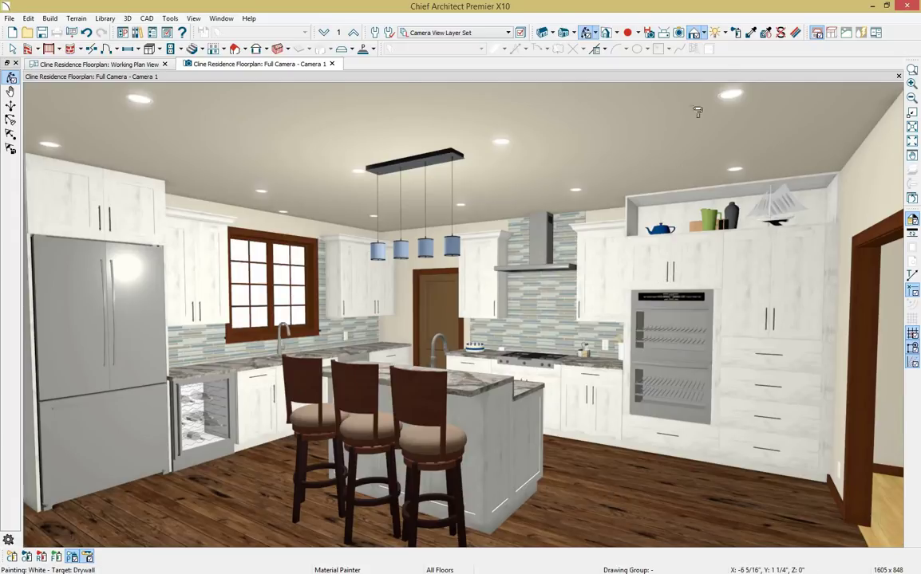
Sample the Aged Dark Stain Wood from the kitchen floor and apply it to the adjoining room's floor through the doorway.
left_click(753, 40)
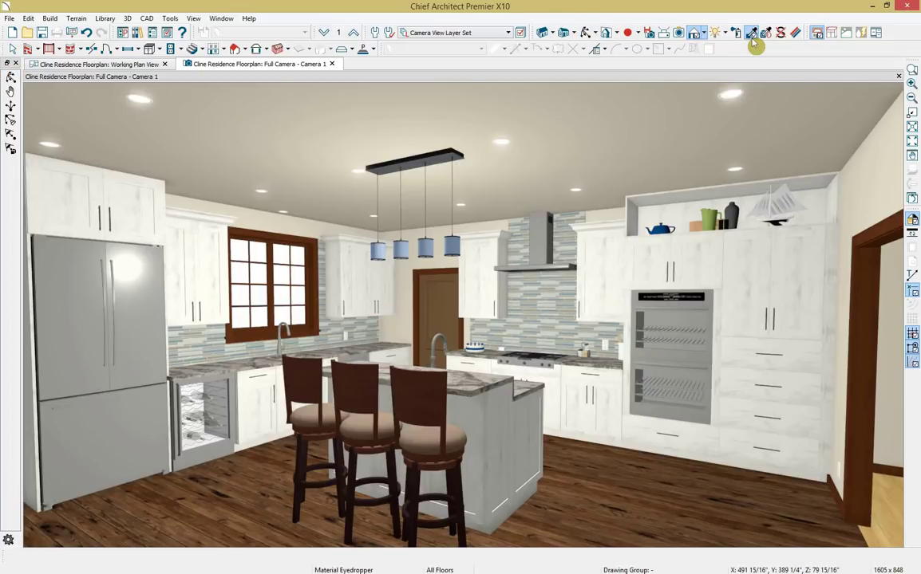
left_click(680, 488)
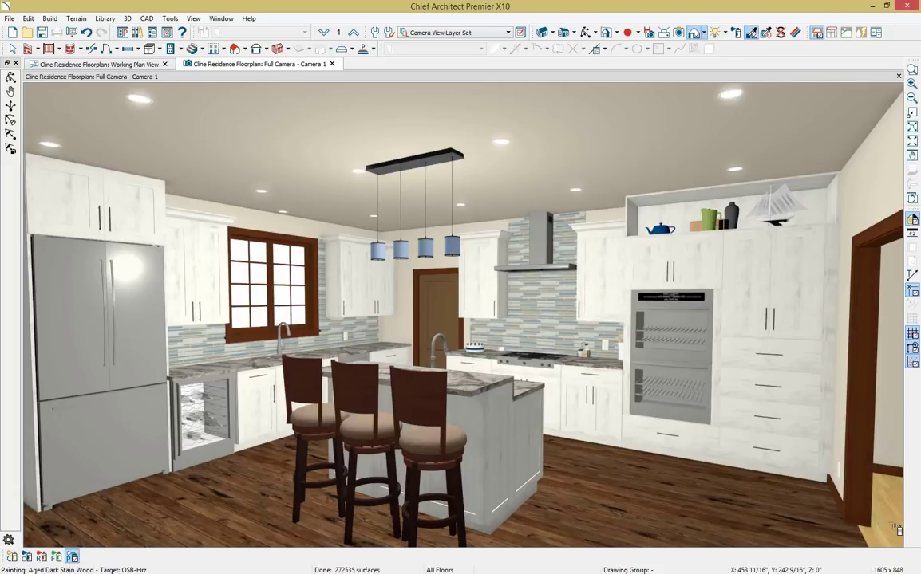
left_click(899, 531)
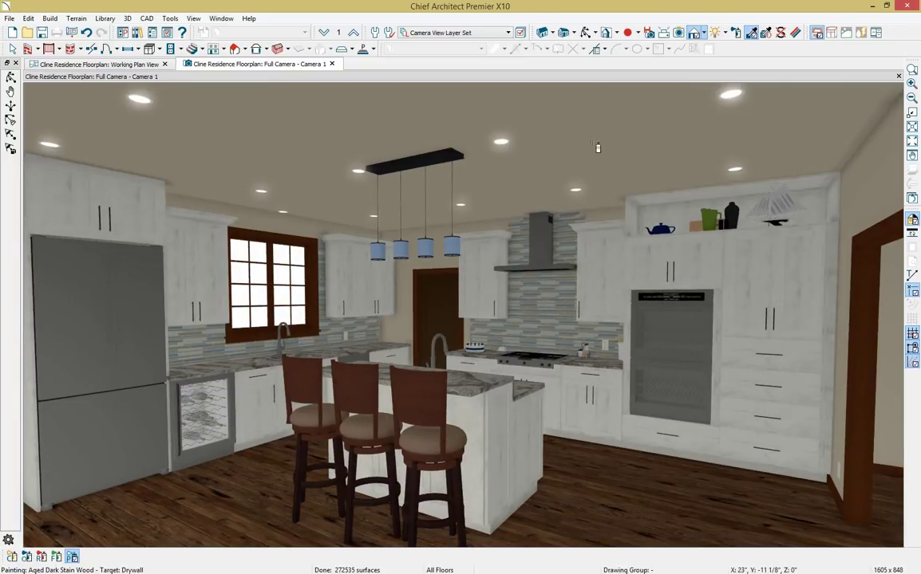
Swing the camera to a wider kitchen view and preview it in the Vector View and Glass House rendering techniques.
left_click(588, 35)
mouse_move(588, 423)
left_mouse_down()
mouse_move(695, 433)
mouse_move(499, 408)
mouse_move(158, 397)
mouse_move(366, 395)
mouse_move(113, 413)
mouse_move(471, 372)
mouse_move(495, 382)
mouse_move(440, 393)
mouse_move(618, 350)
mouse_move(411, 382)
mouse_move(402, 396)
left_mouse_up()
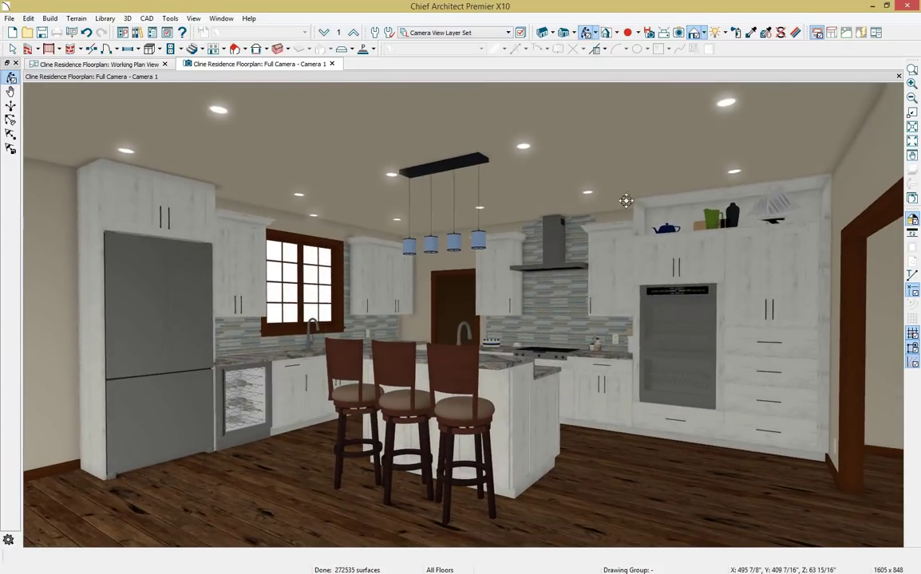
left_click(706, 34)
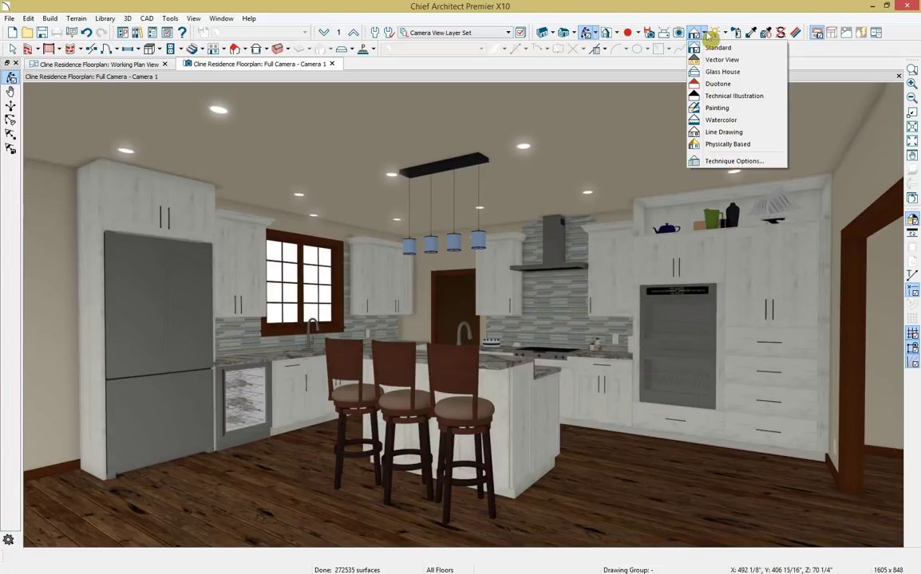
left_click(743, 63)
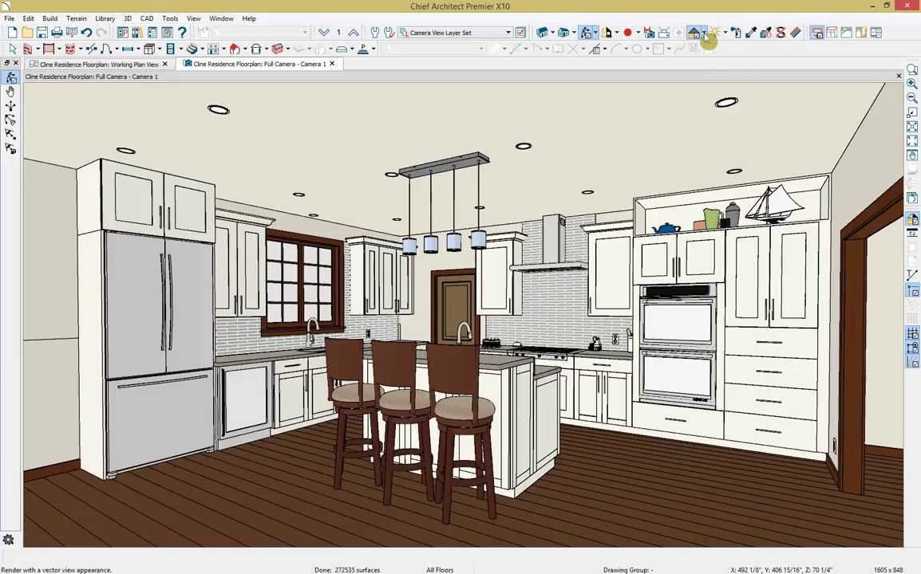
left_click(700, 34)
left_click(723, 72)
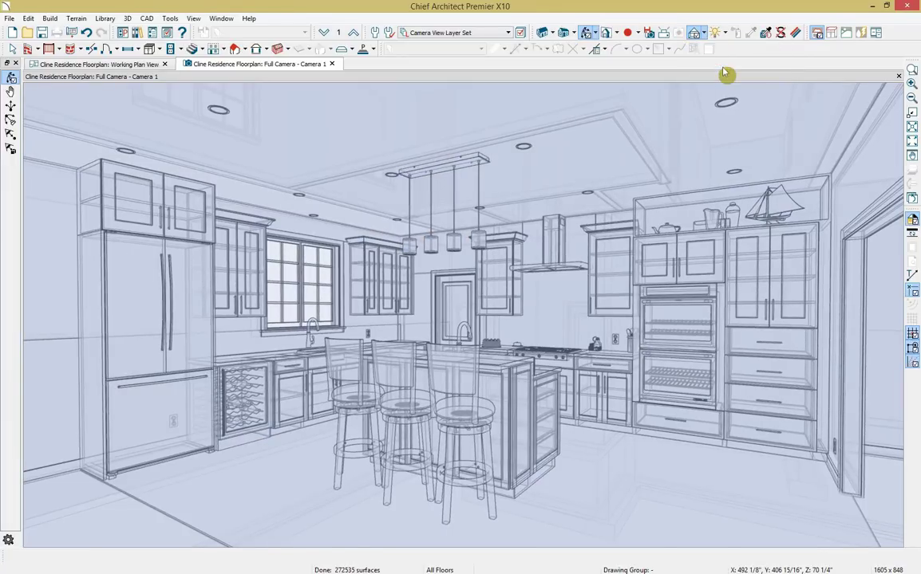
Render the kitchen camera view with the Physically Based technique and turn on shadows.
left_click(702, 34)
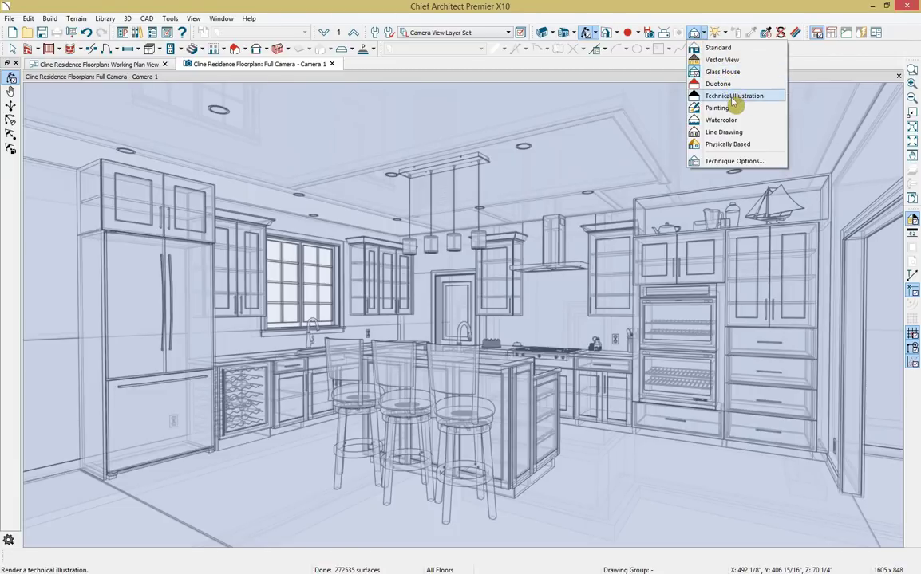
left_click(734, 145)
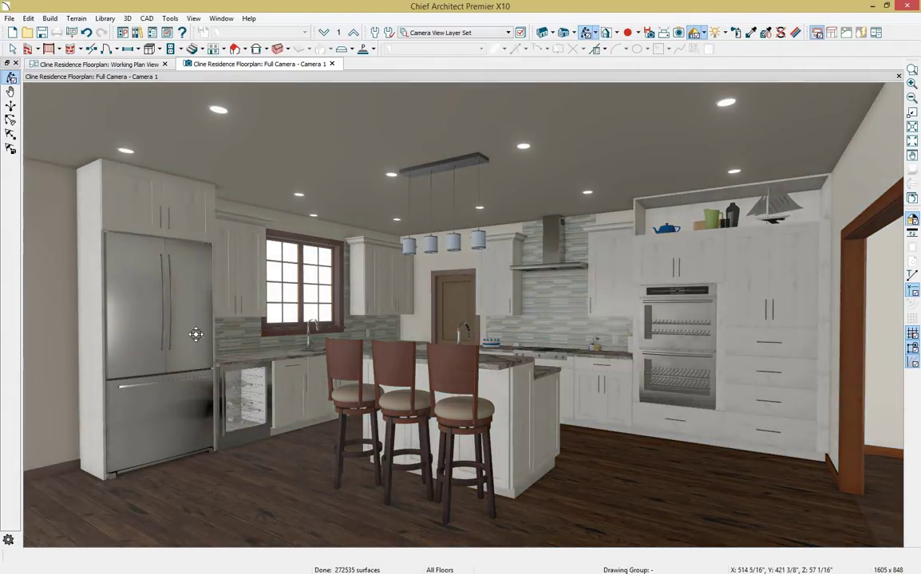
left_click_drag(196, 334, 180, 329)
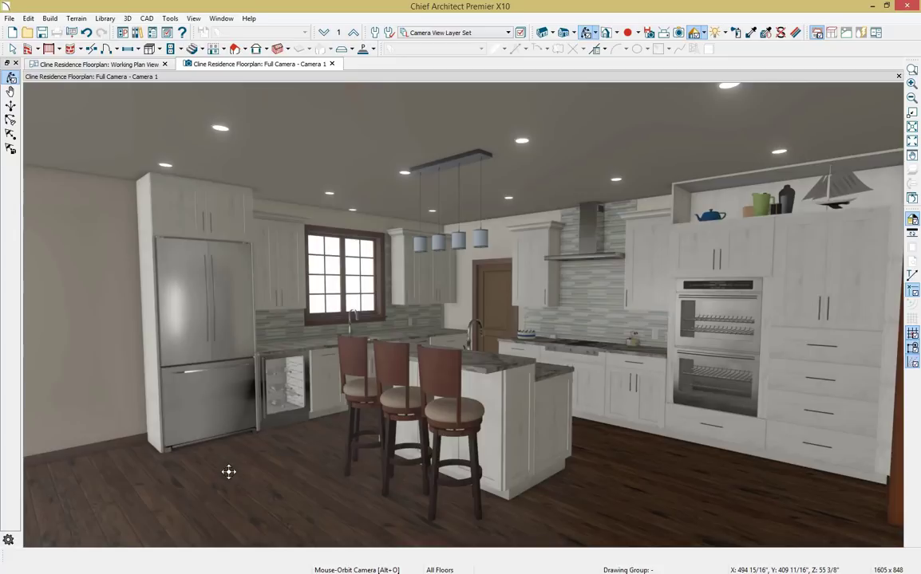
left_click(616, 35)
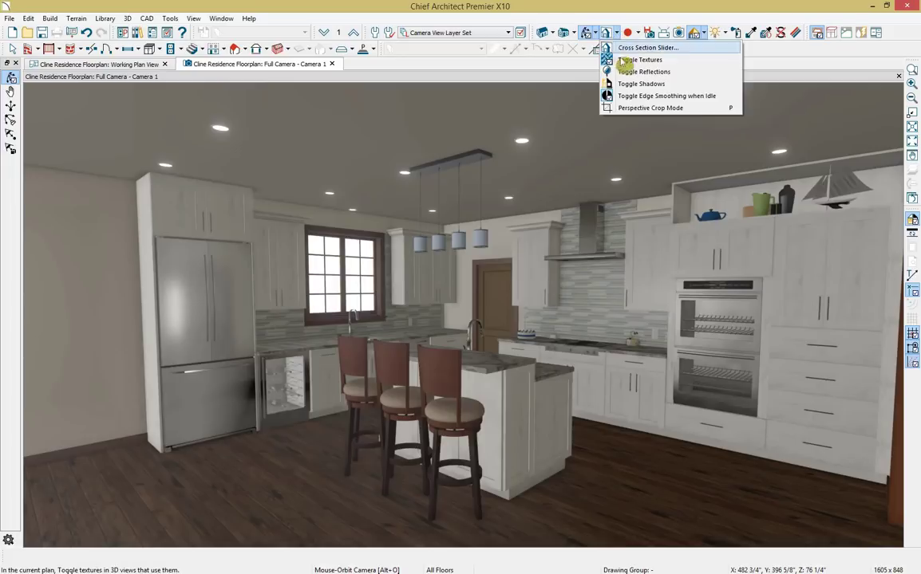
left_click(627, 83)
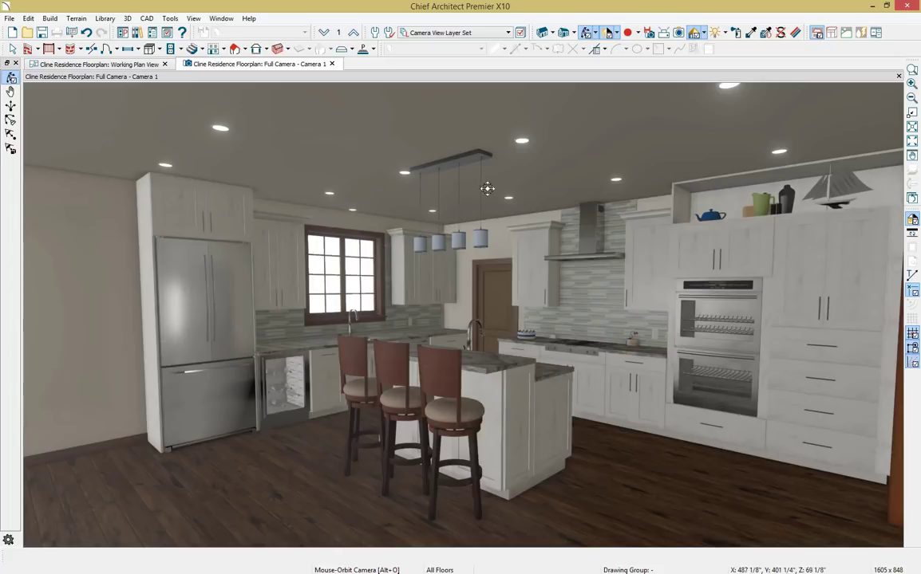
Stop the sun from following the camera, redirect the sunlight so it falls through the kitchen window, and inspect the lit floor.
left_click(724, 33)
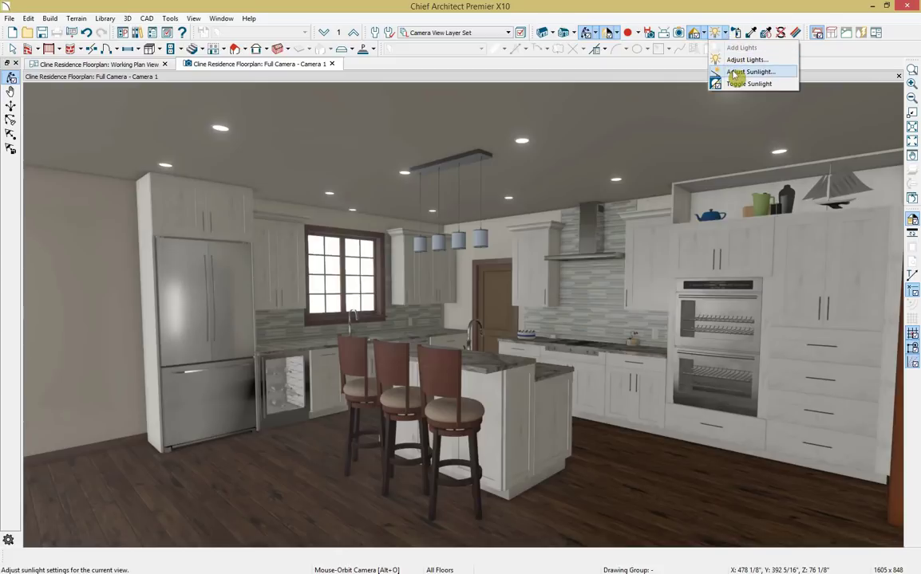
left_click(735, 73)
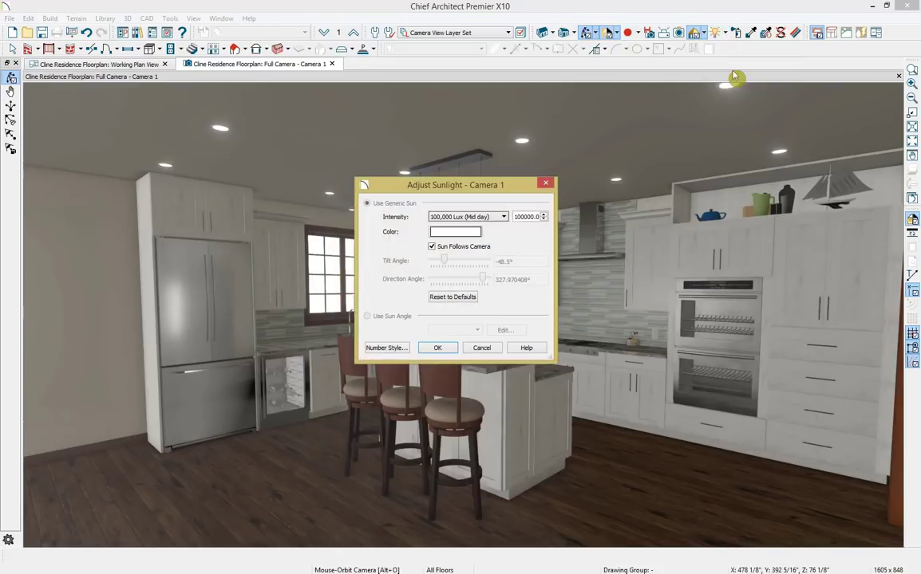
left_click(484, 250)
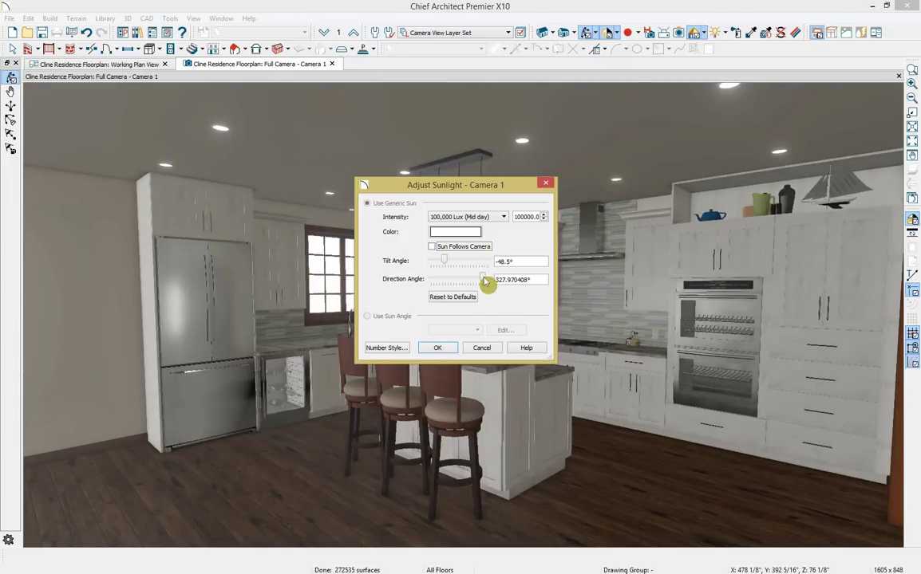
left_click_drag(486, 281, 447, 268)
left_click(436, 347)
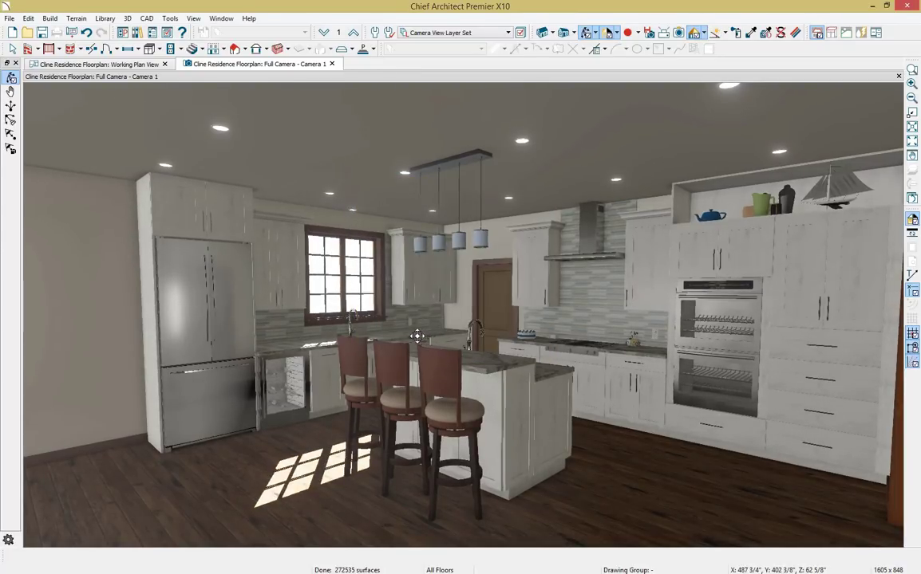
left_click_drag(409, 338, 386, 335)
scroll(387, 334, "up", 2)
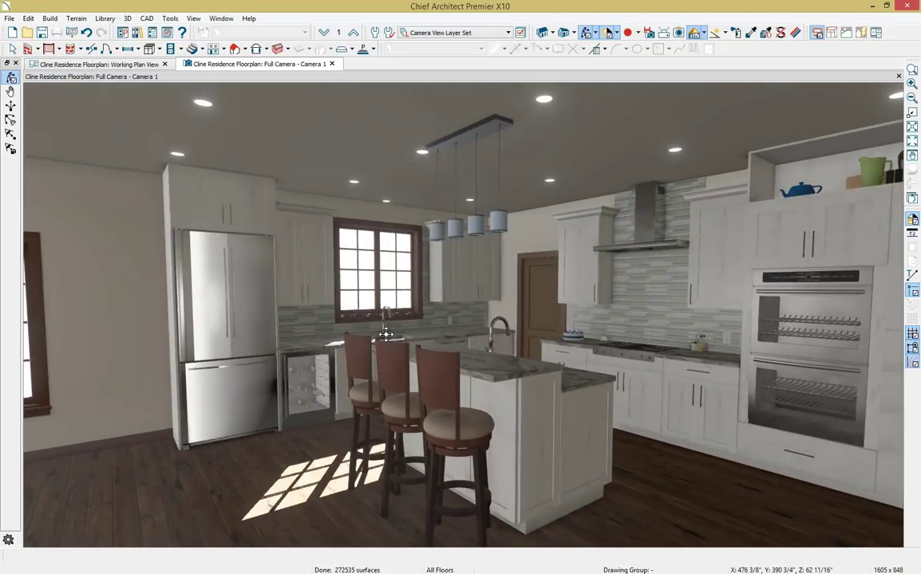
Return the camera view to the Standard rendering technique and turn it toward the dining area beyond the island.
left_click(615, 33)
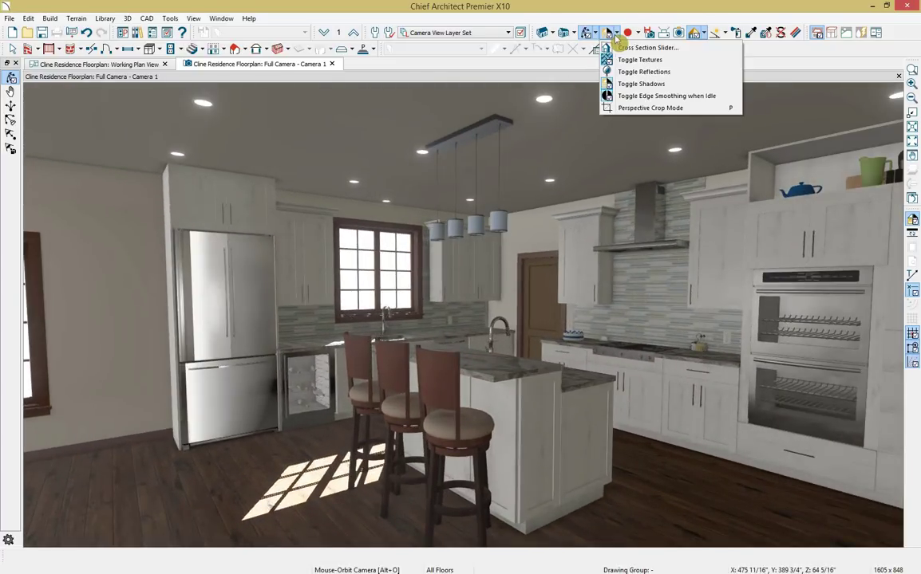
left_click(702, 33)
left_click(708, 48)
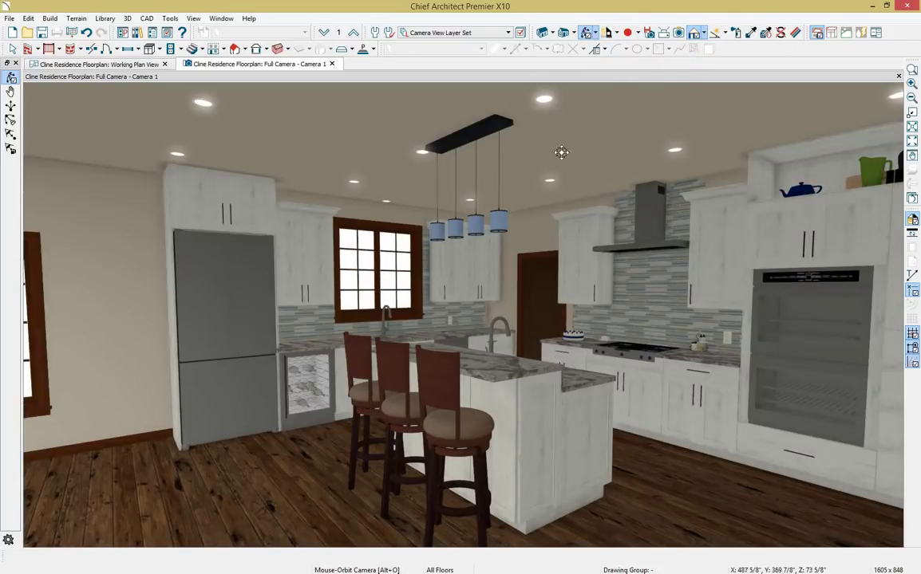
left_click_drag(479, 279, 200, 268)
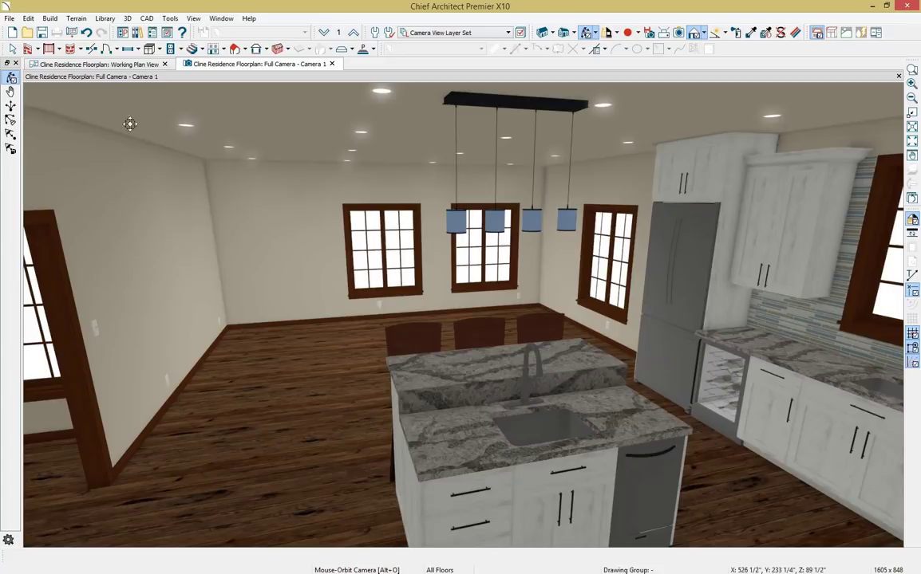
In the working plan view, delete the two outlets and two recessed lights along the dining room's left wall.
left_click(120, 64)
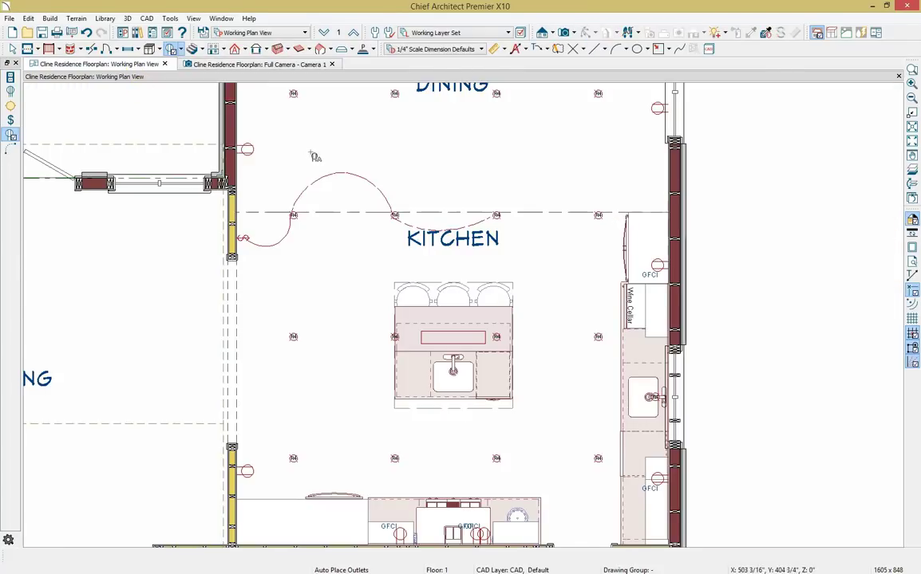
left_click_drag(305, 170, 247, 373)
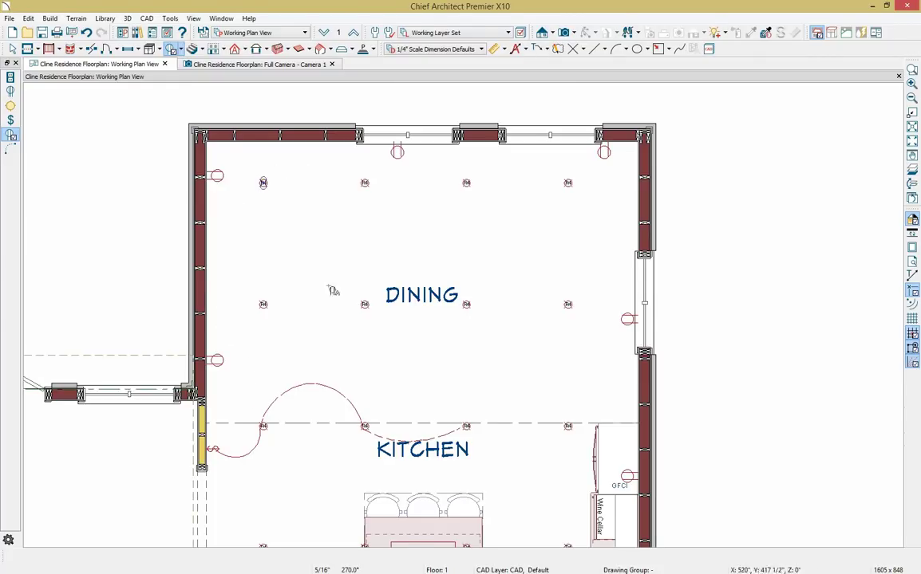
key("space")
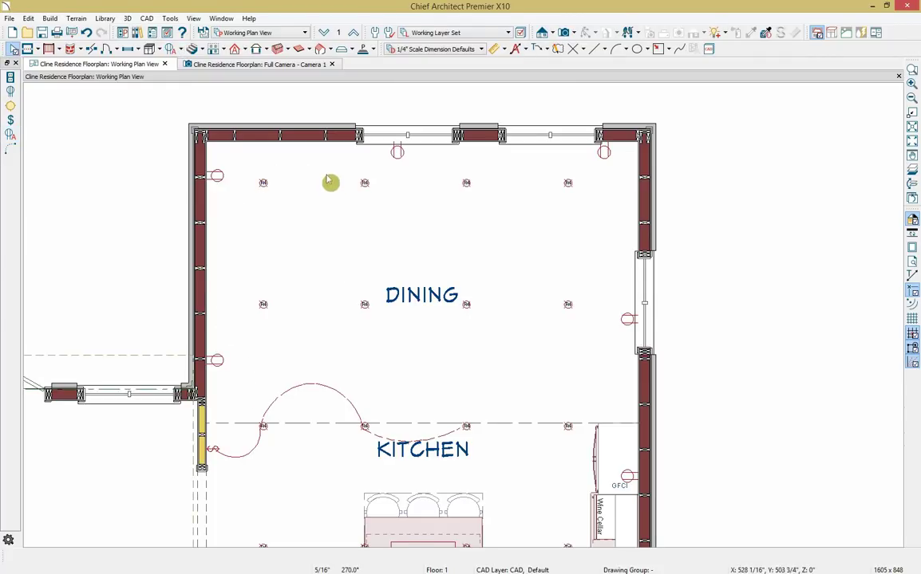
left_click_drag(334, 174, 224, 369)
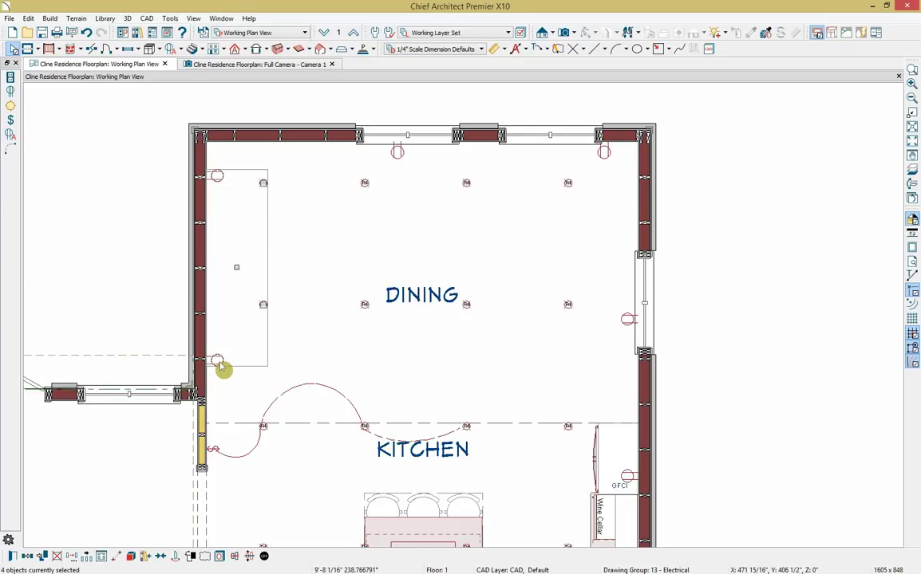
key("Delete")
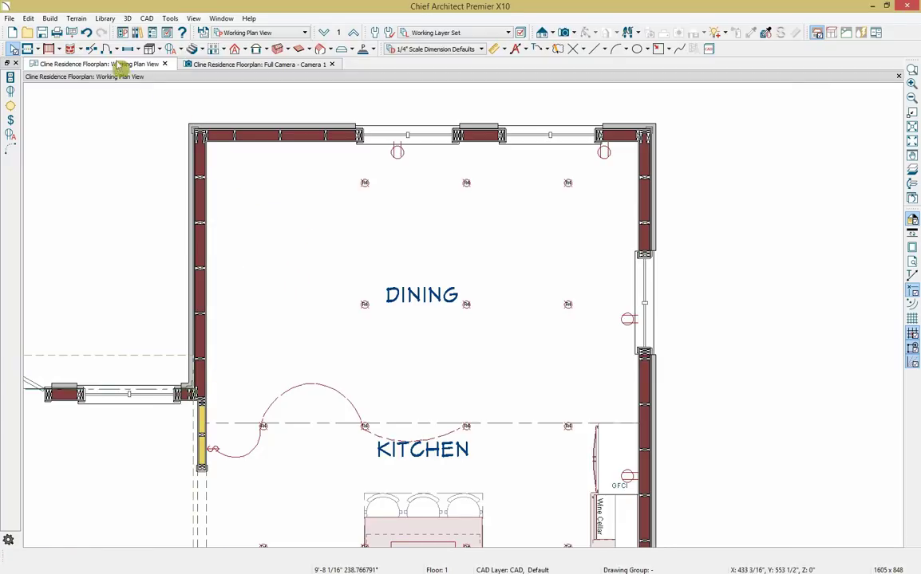
Place a clockwise U-shaped staircase with a 0" gap in the upper-left corner of the dining room.
left_click(48, 18)
mouse_move(50, 48)
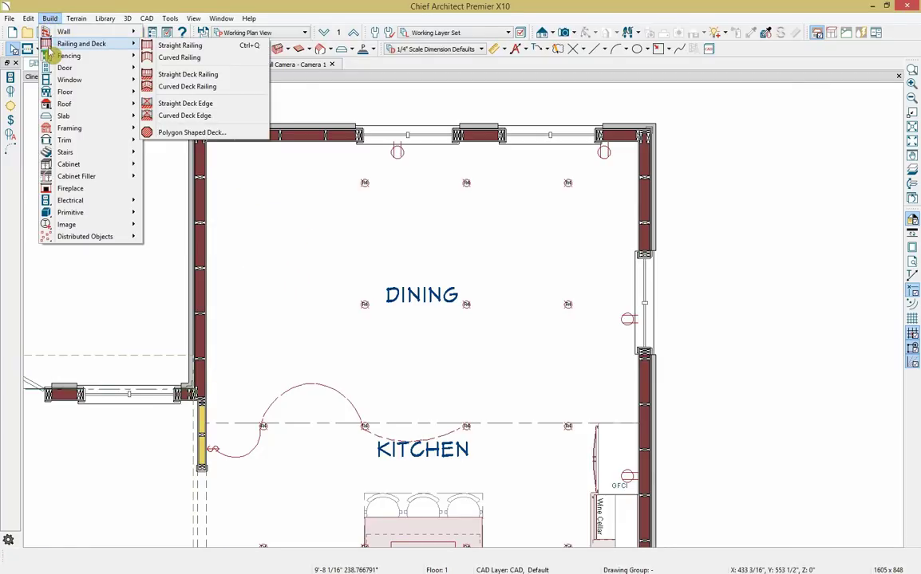
mouse_move(95, 151)
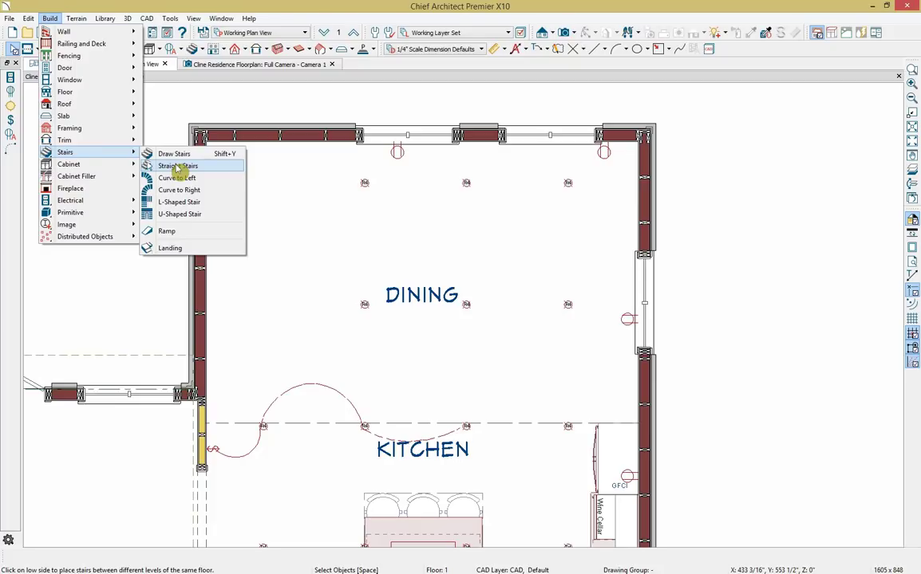
left_click(190, 220)
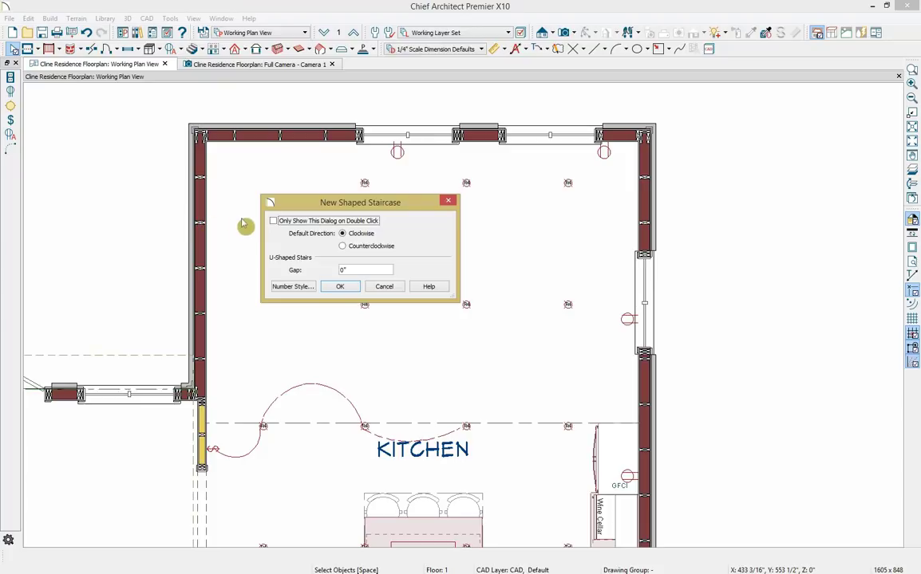
left_click(339, 287)
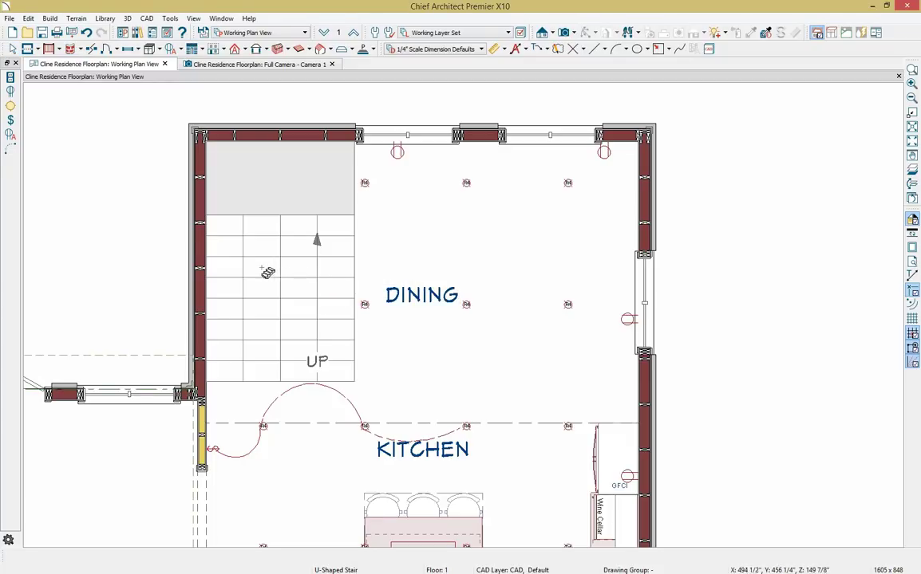
left_click_drag(326, 266, 288, 255)
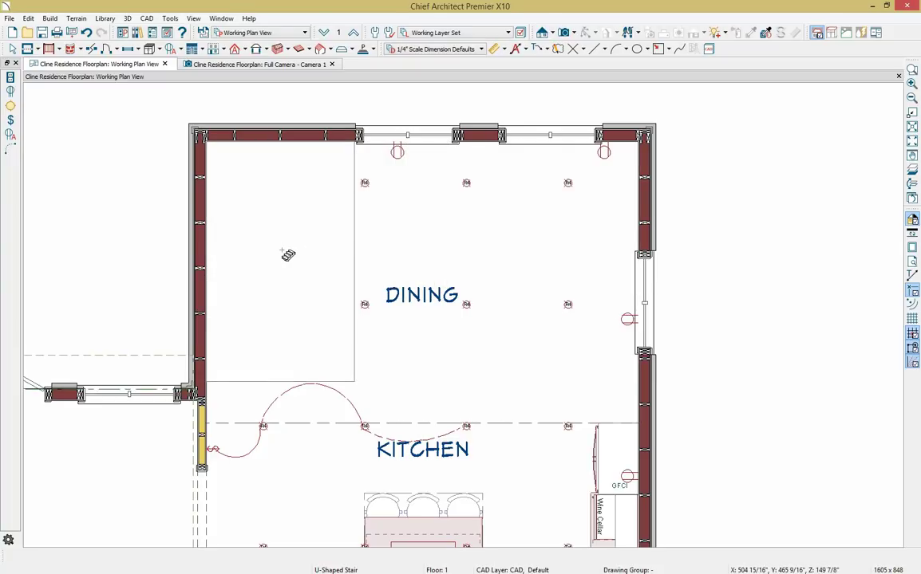
In the full camera view, move in on the dining-room staircase and open the specification of its lower stair section.
left_click(269, 66)
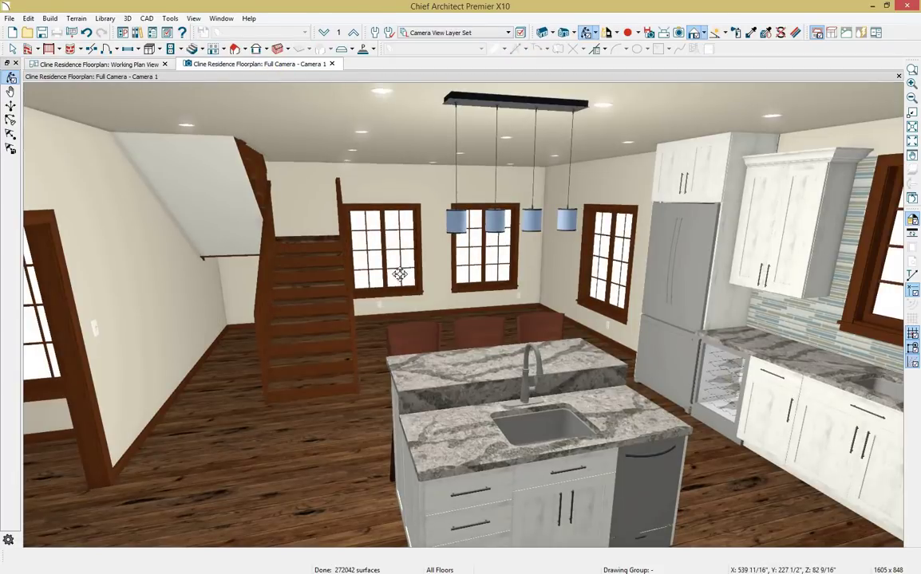
left_click_drag(399, 274, 318, 422)
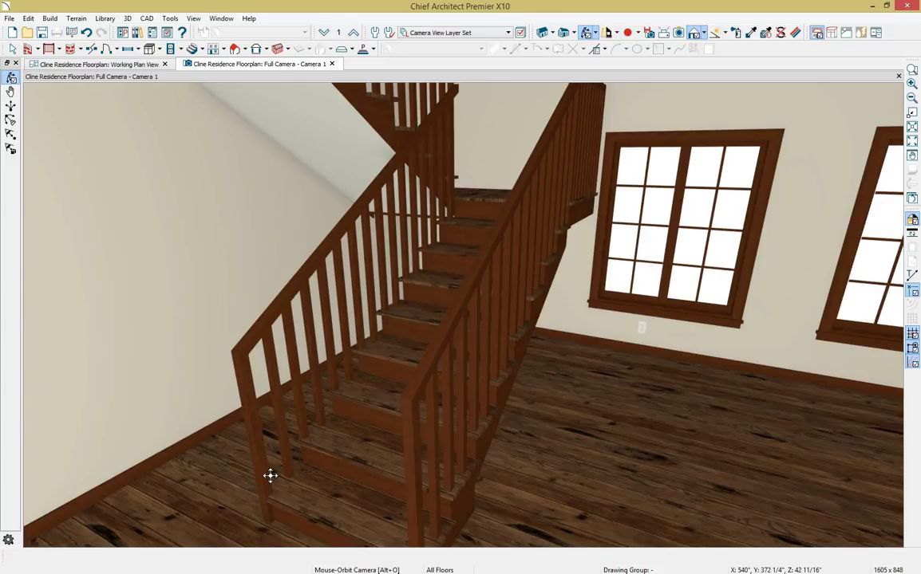
key("space")
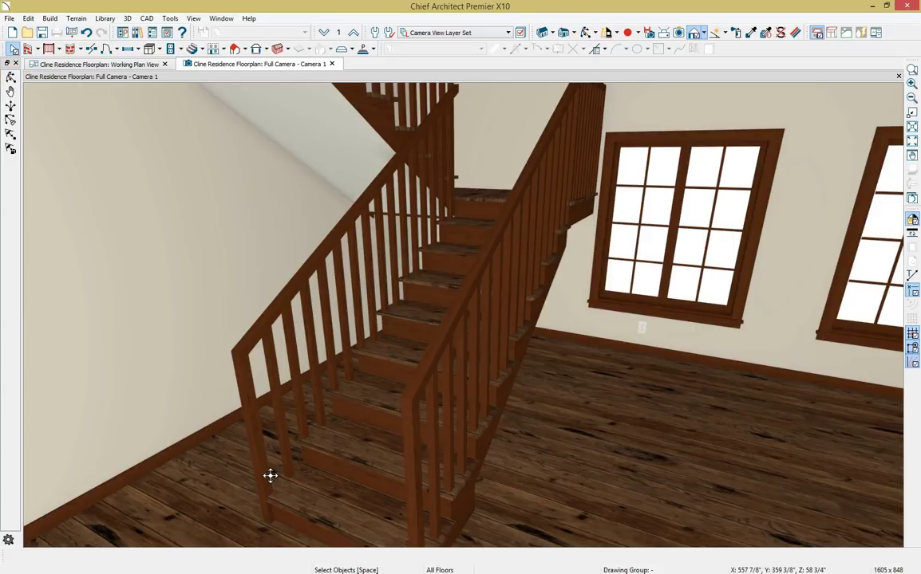
left_click(345, 452)
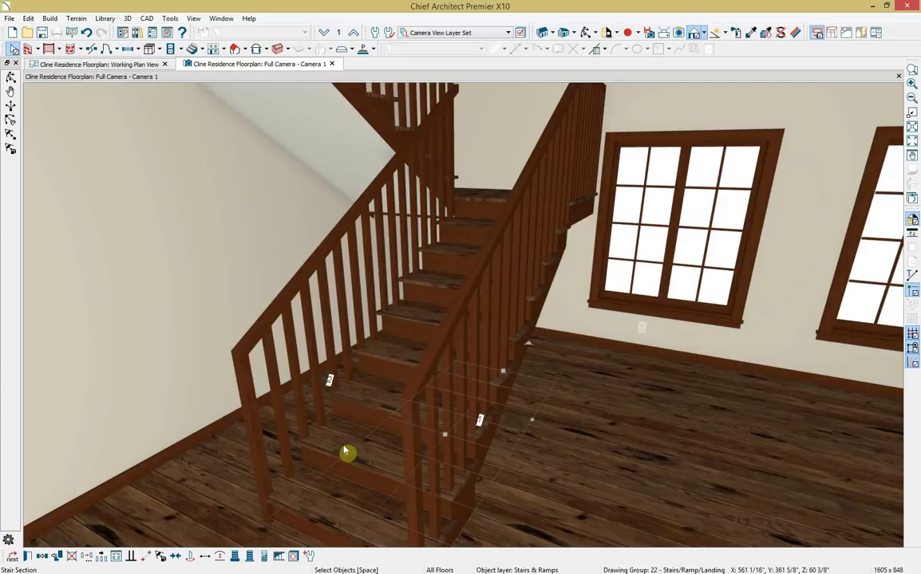
double_click(346, 452)
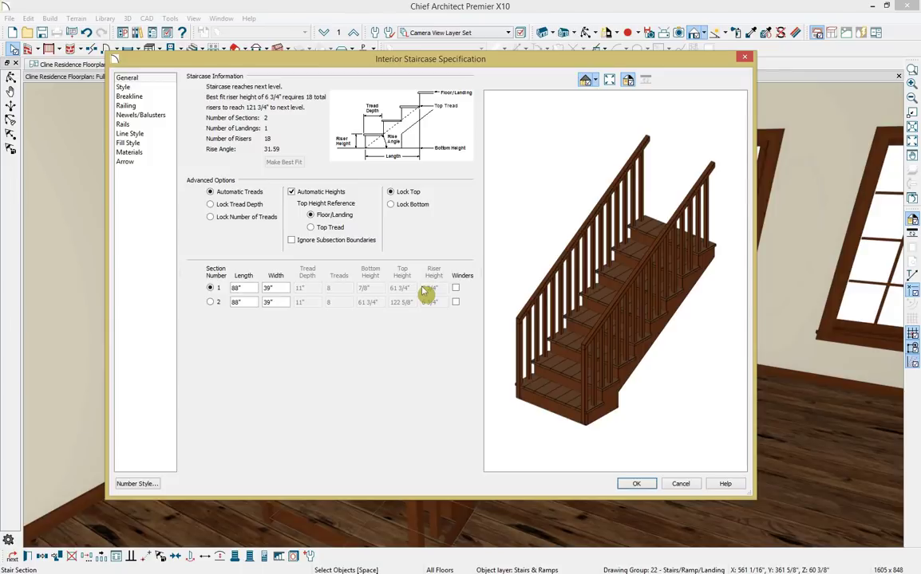
Review the stair section's style, breakline, railing, newel, rail, line, fill, material and arrow settings, and close the specification without changes.
left_click(144, 87)
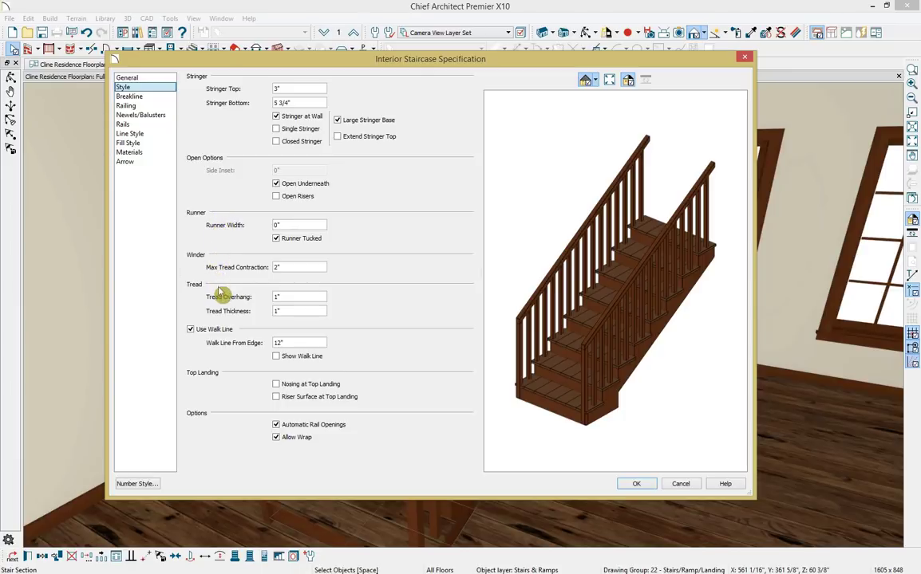
left_click(158, 96)
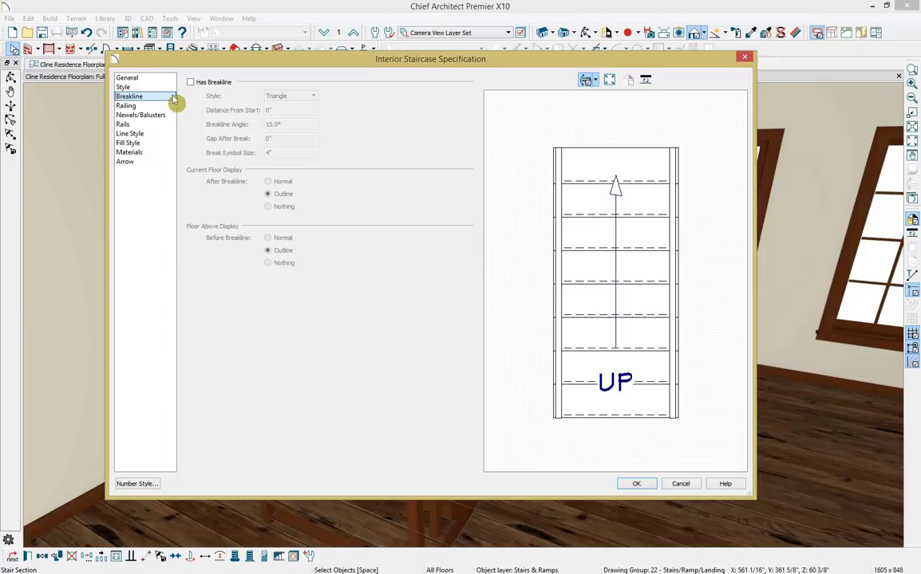
left_click(163, 106)
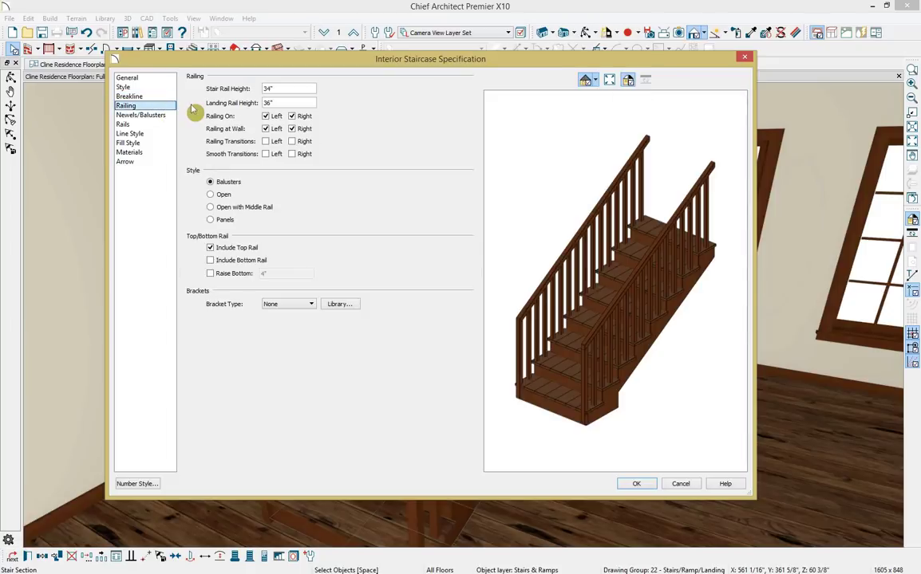
left_click(170, 118)
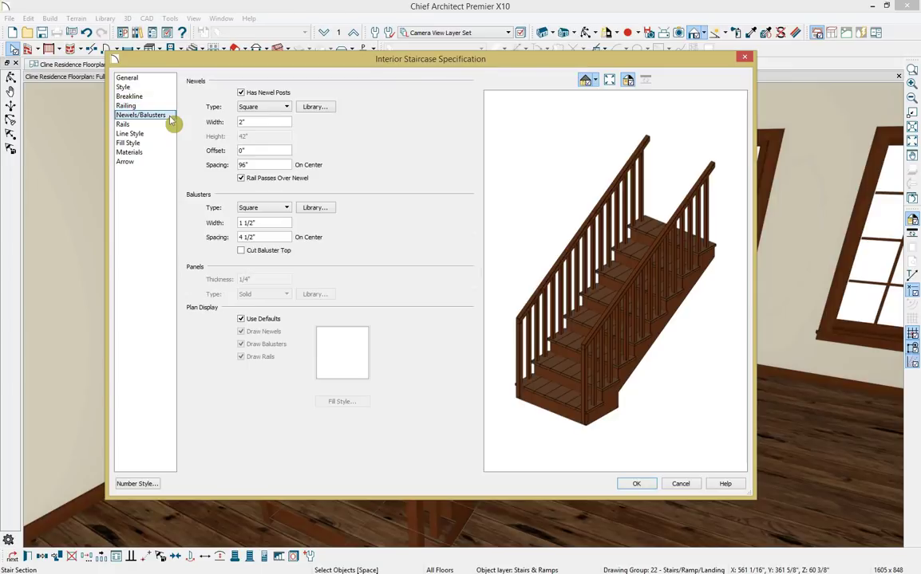
left_click(165, 125)
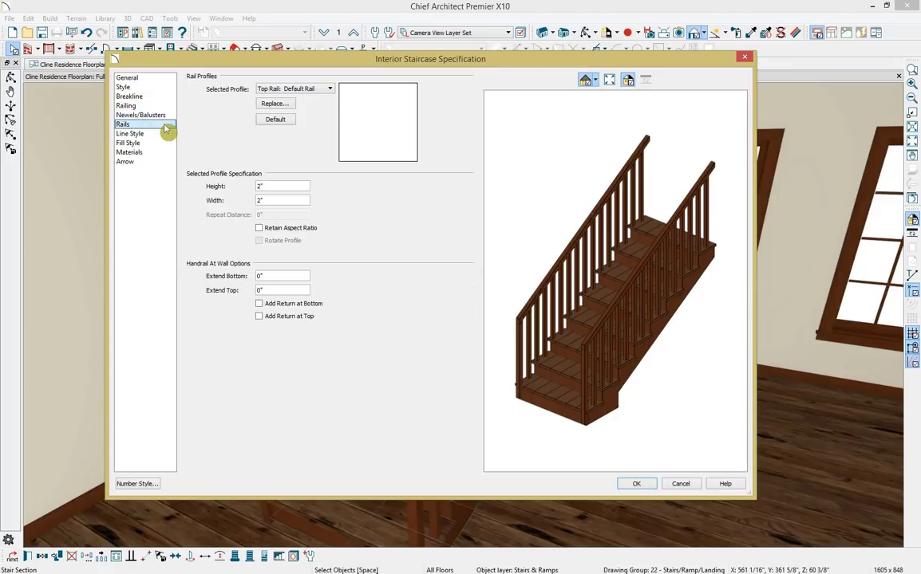
left_click(163, 136)
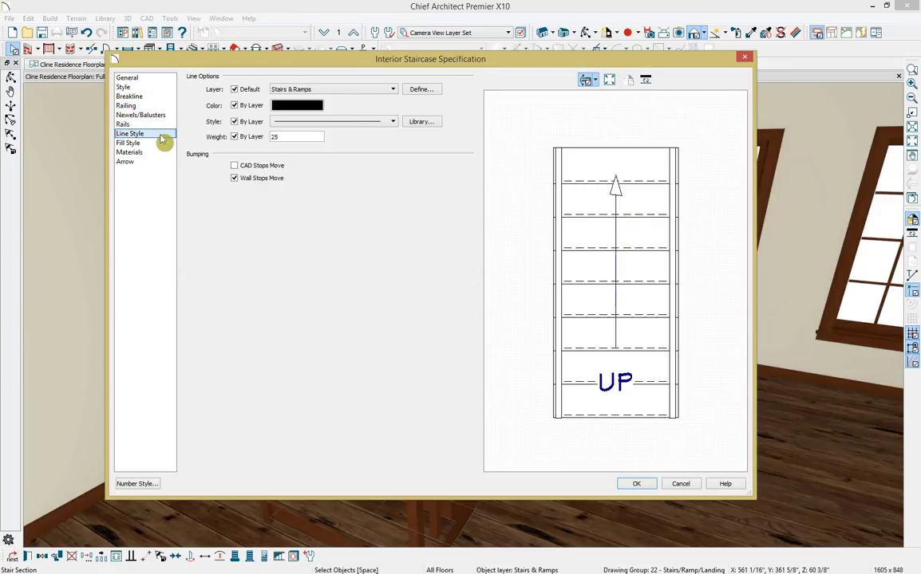
left_click(162, 144)
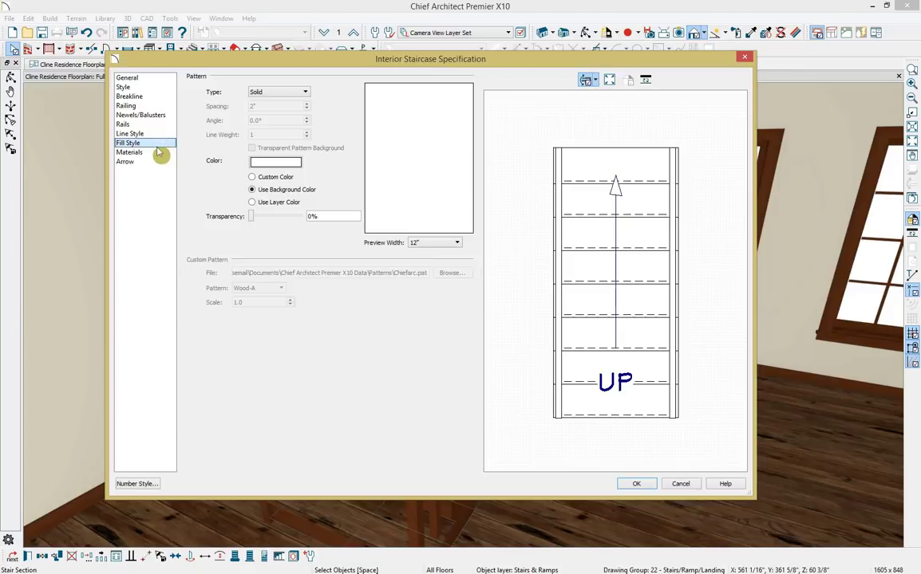
left_click(157, 154)
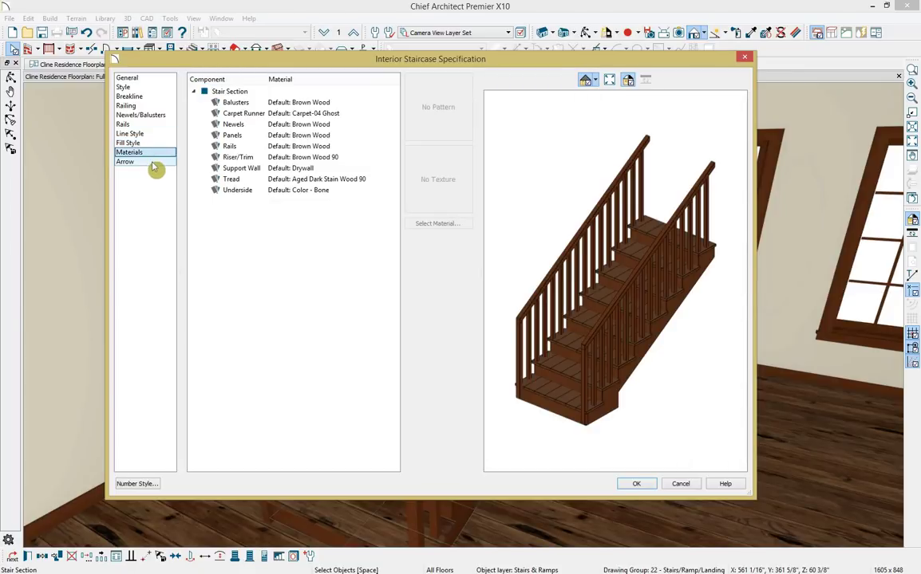
left_click(153, 164)
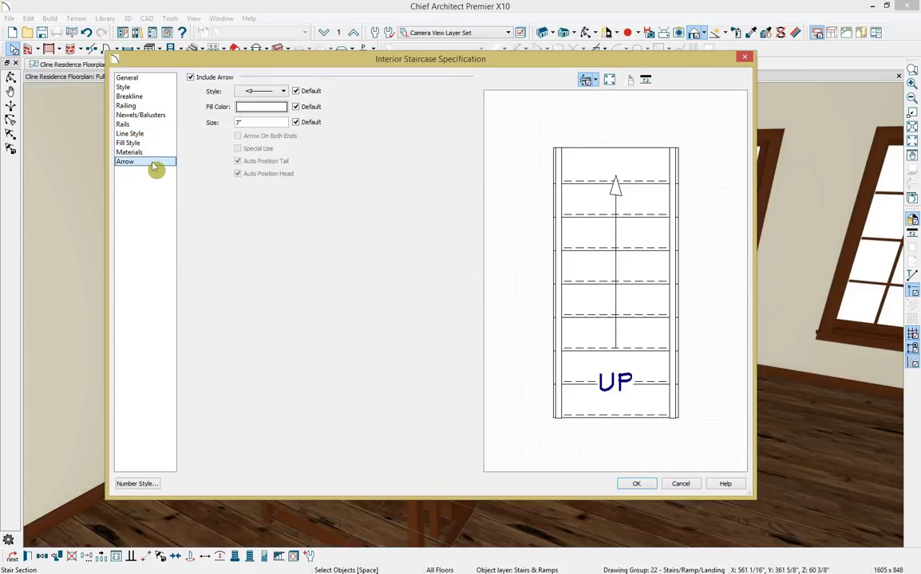
left_click(678, 486)
Select the upper stair section in the camera view and create an automatic stairwell opening in the ceiling above it.
left_click(586, 33)
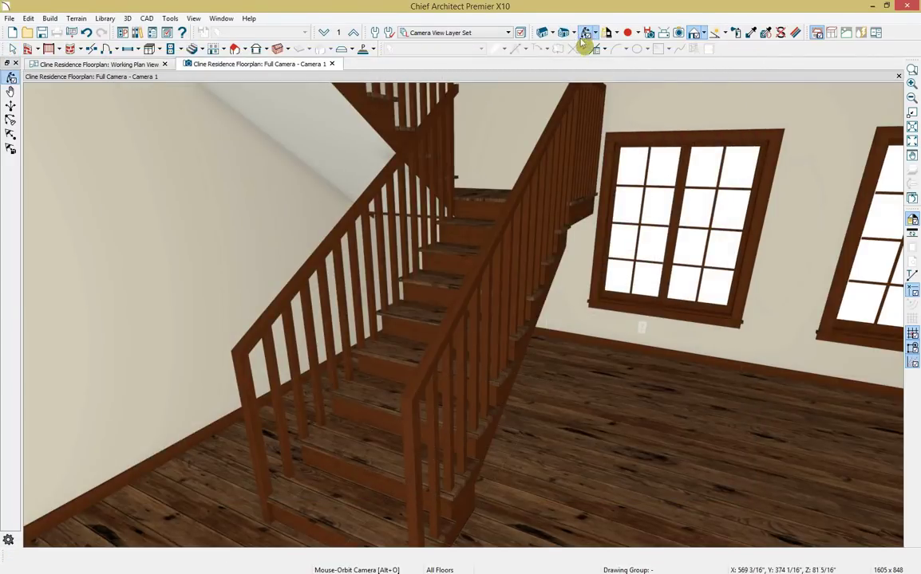
left_click_drag(487, 156, 610, 186)
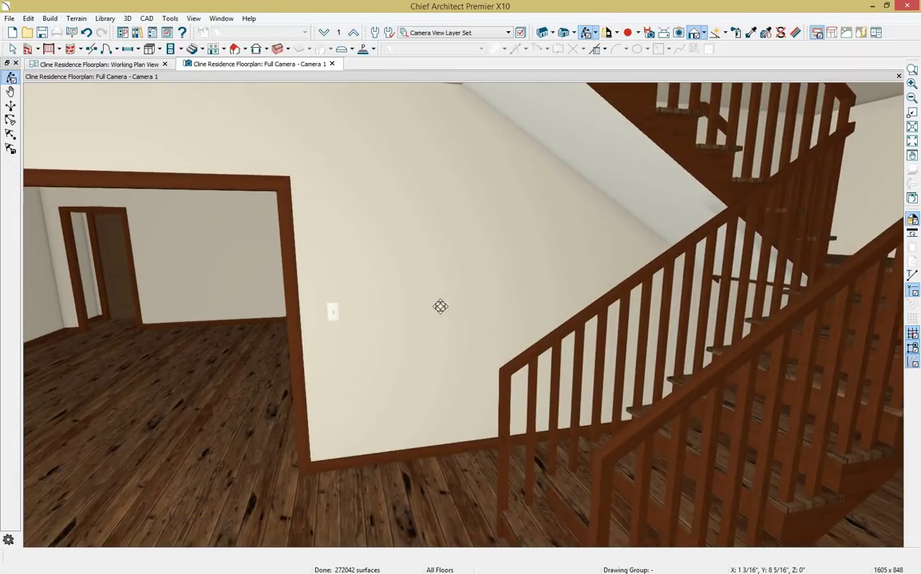
left_click_drag(594, 272, 666, 273)
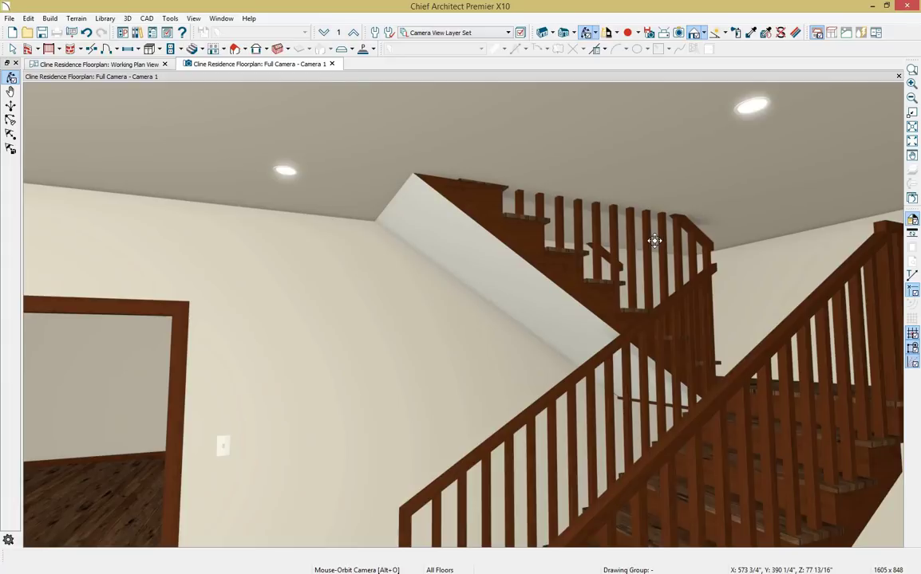
key("space")
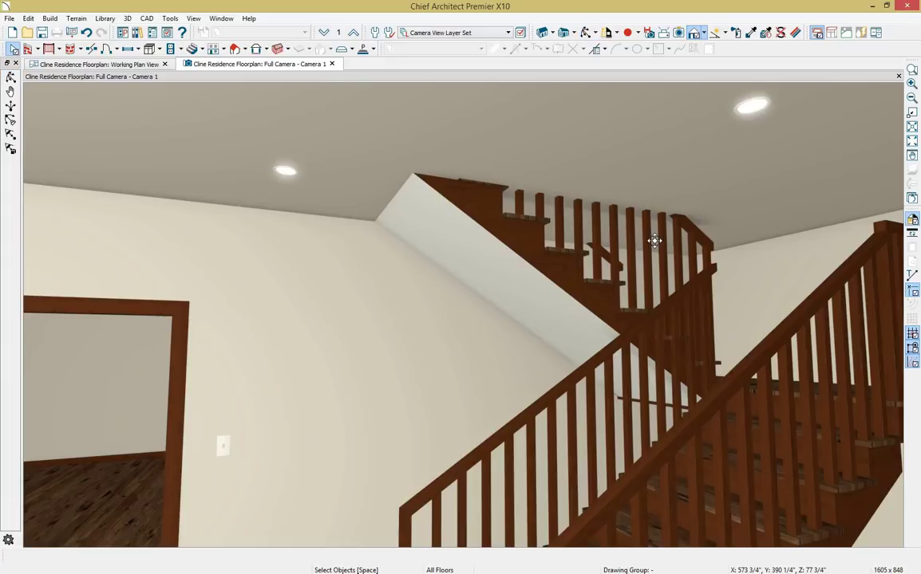
left_click(614, 290)
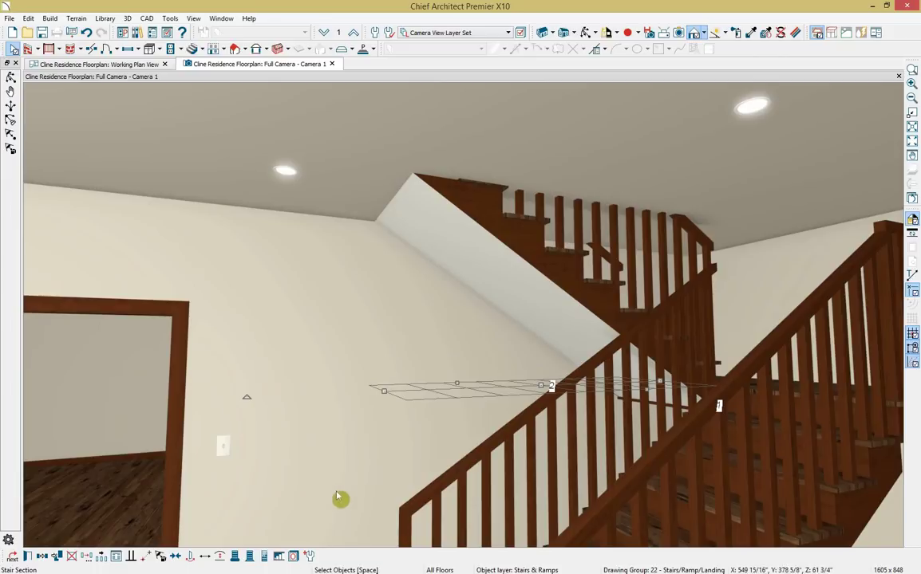
left_click(278, 558)
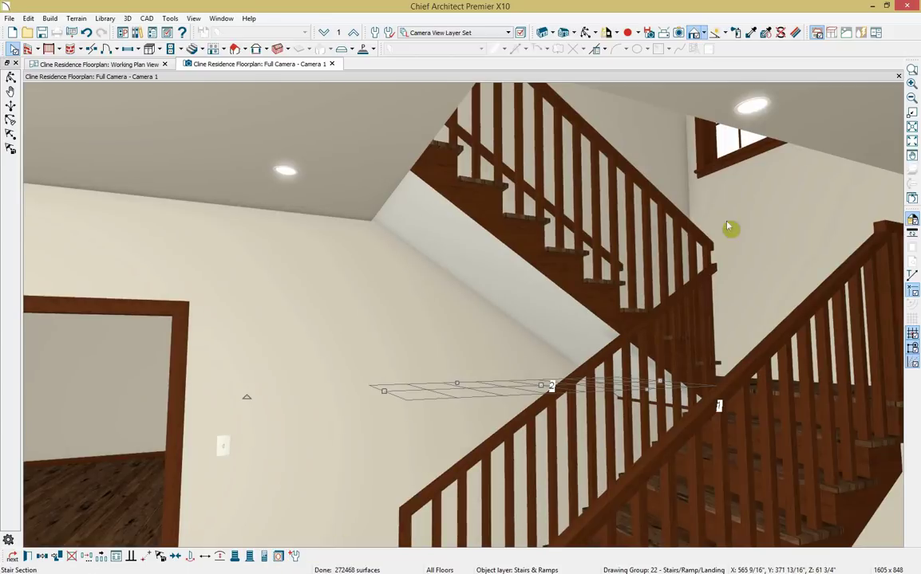
Move the camera up to floor 2 to inspect the stairwell opening and its railing, and return to floor 1.
left_click(361, 35)
left_click(588, 33)
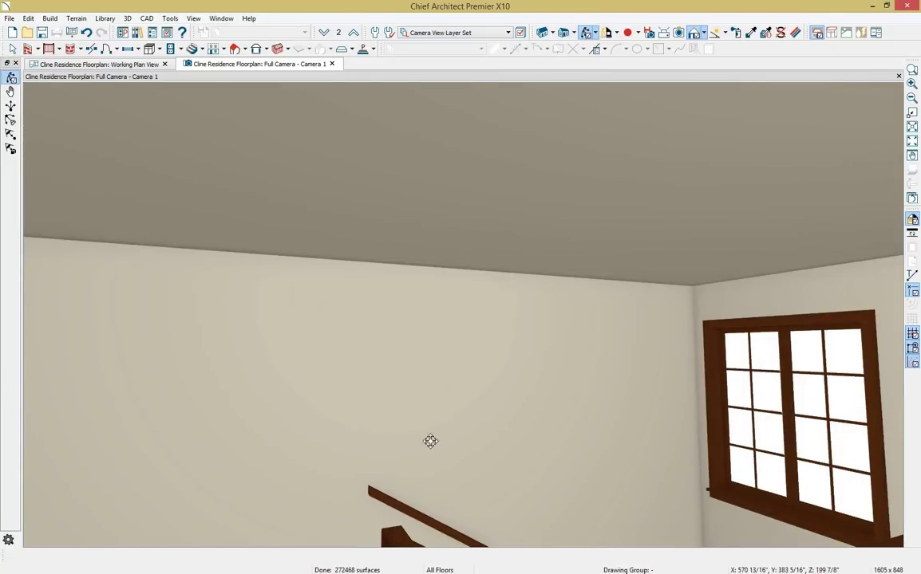
left_click_drag(429, 442, 483, 275)
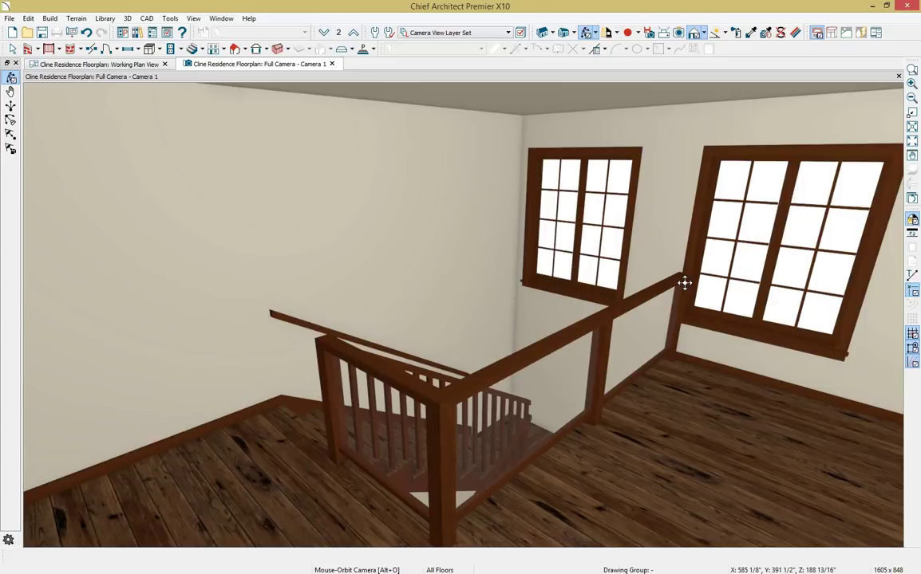
left_click(326, 33)
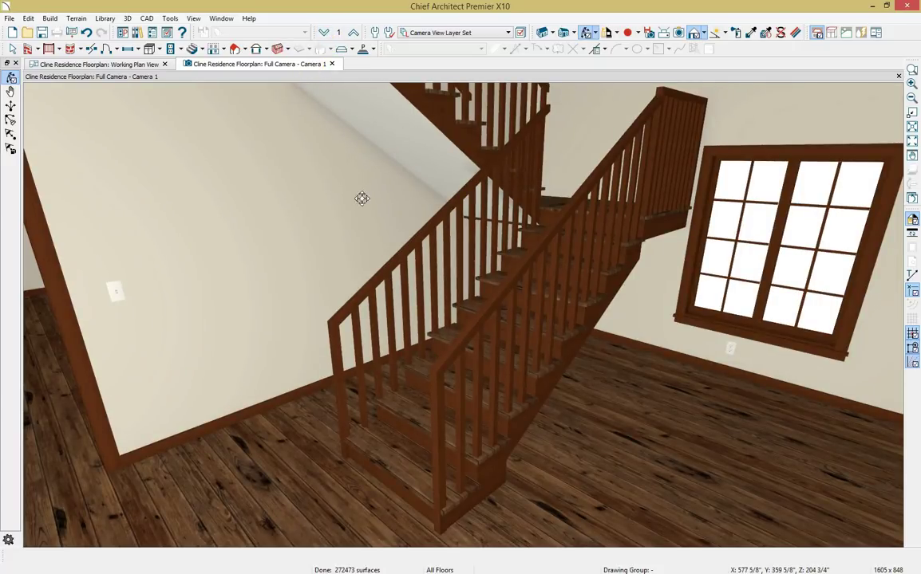
Arrange the full camera view side by side with the working plan view, and make the plan active at the staircase.
left_click_drag(263, 64, 787, 144)
scroll(170, 152, "up", 2)
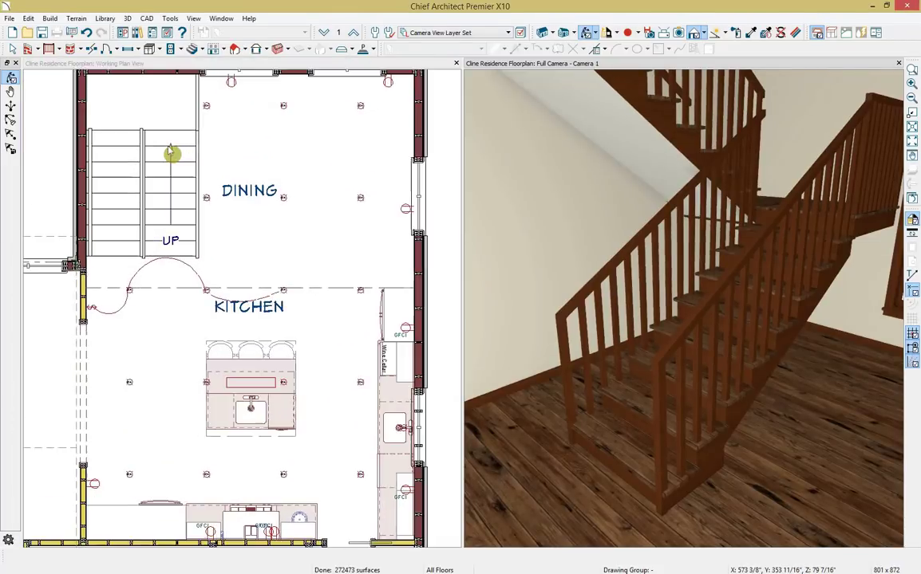
scroll(170, 152, "up", 2)
middle_click_drag(245, 172, 256, 195)
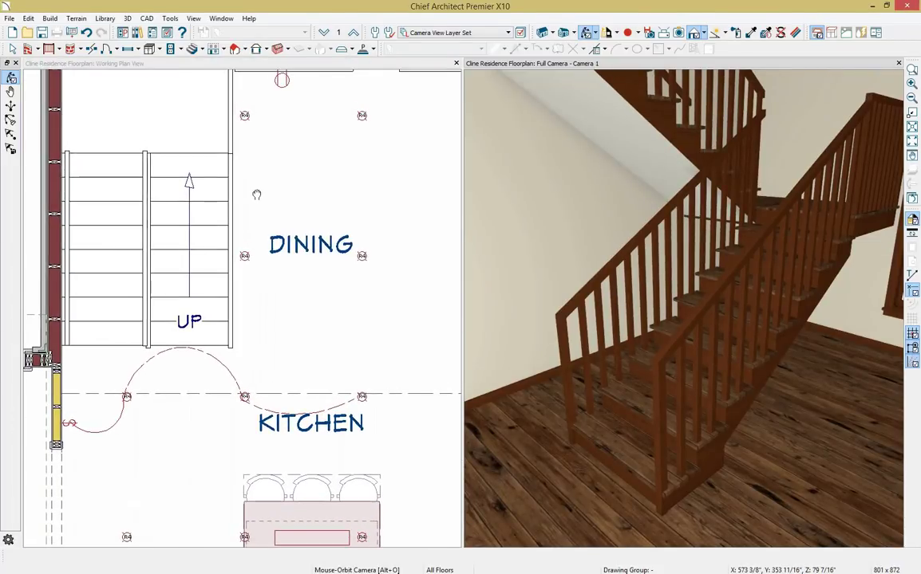
left_click(256, 195)
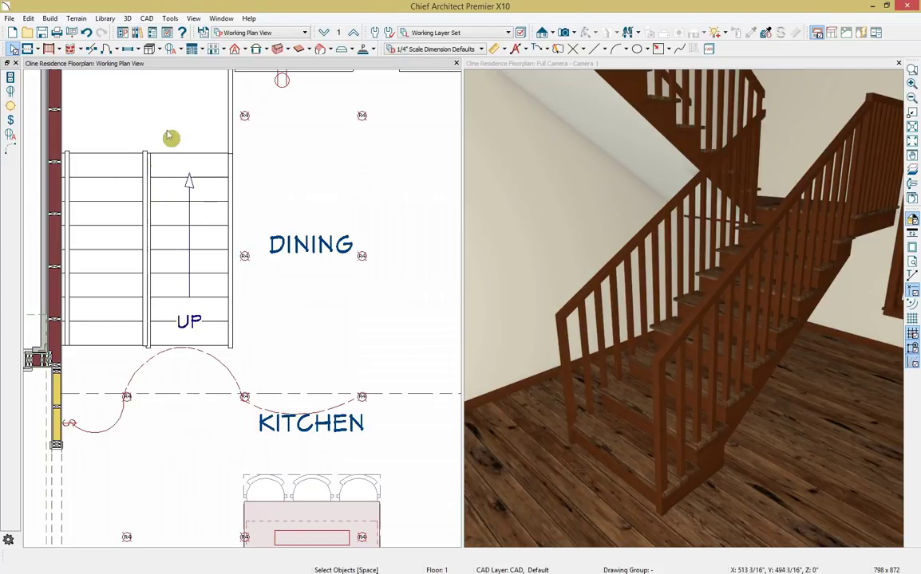
Select the stair landing and both stair sections in the plan and set their solid fill's transparency to 50%.
left_click(173, 142)
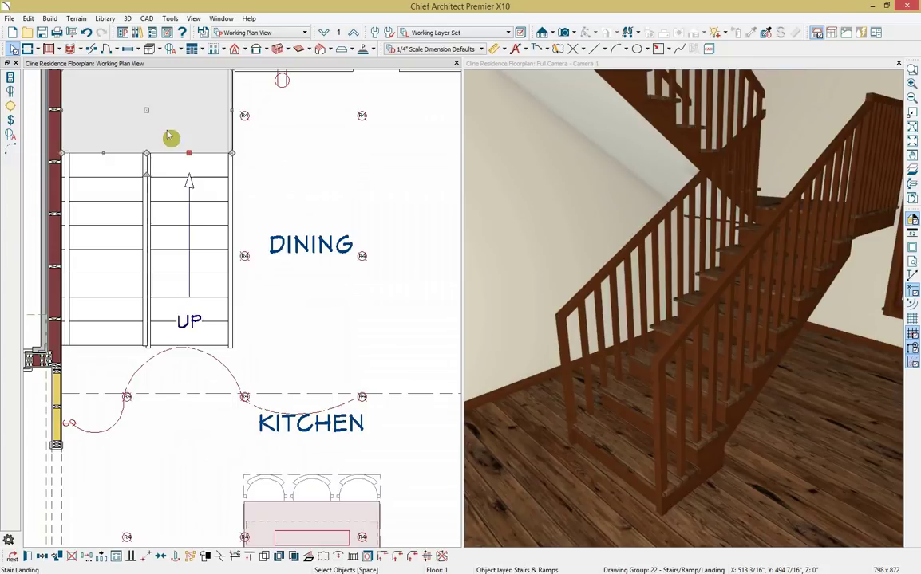
left_click(162, 187, "shift")
left_click(117, 207, "shift")
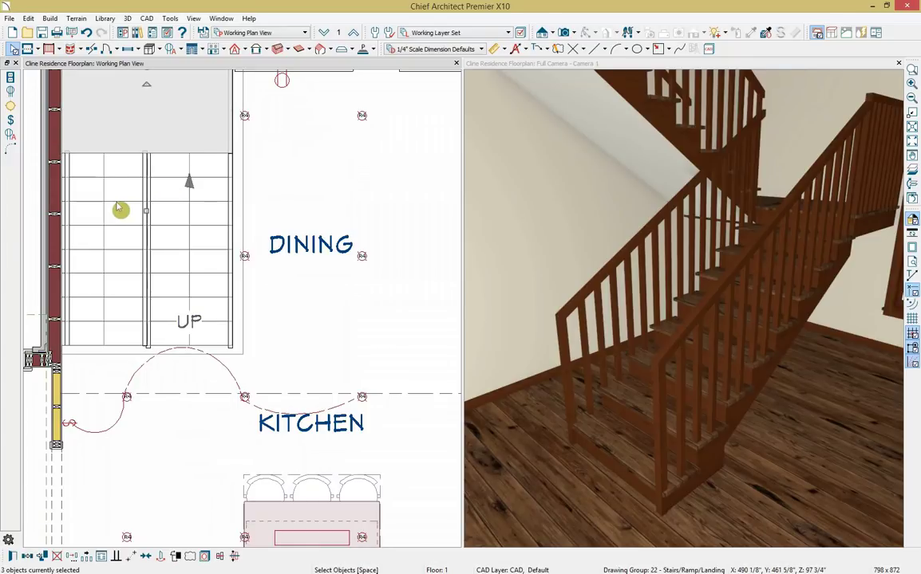
left_click(12, 557)
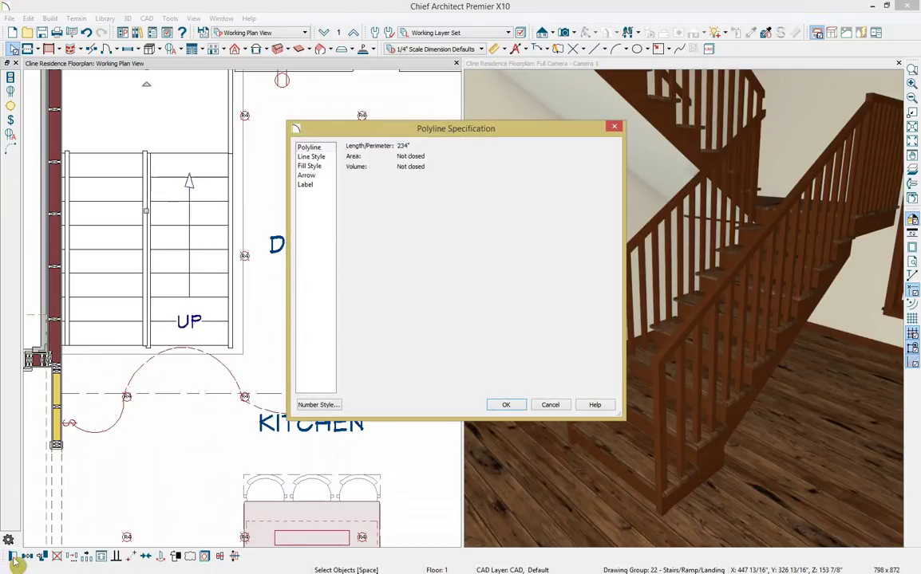
left_click(323, 173)
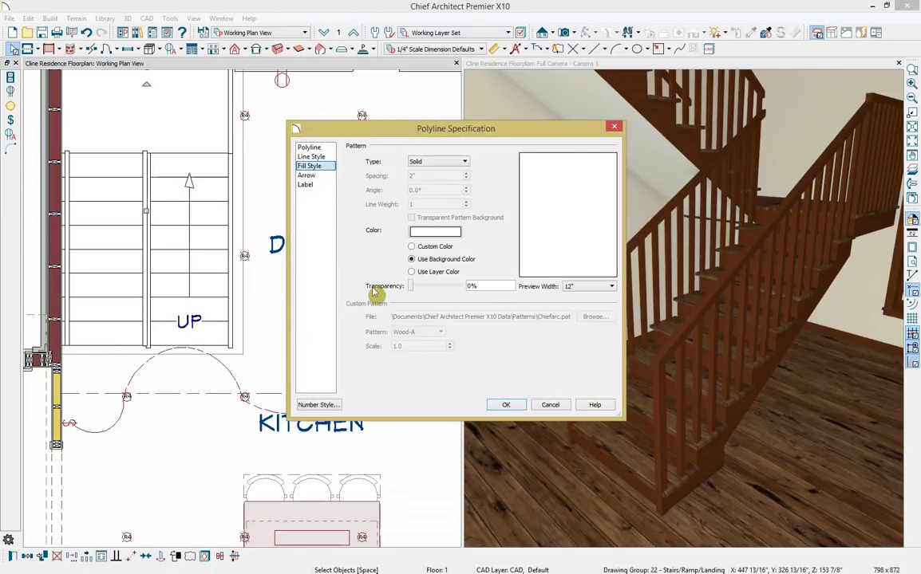
left_click_drag(506, 287, 433, 297)
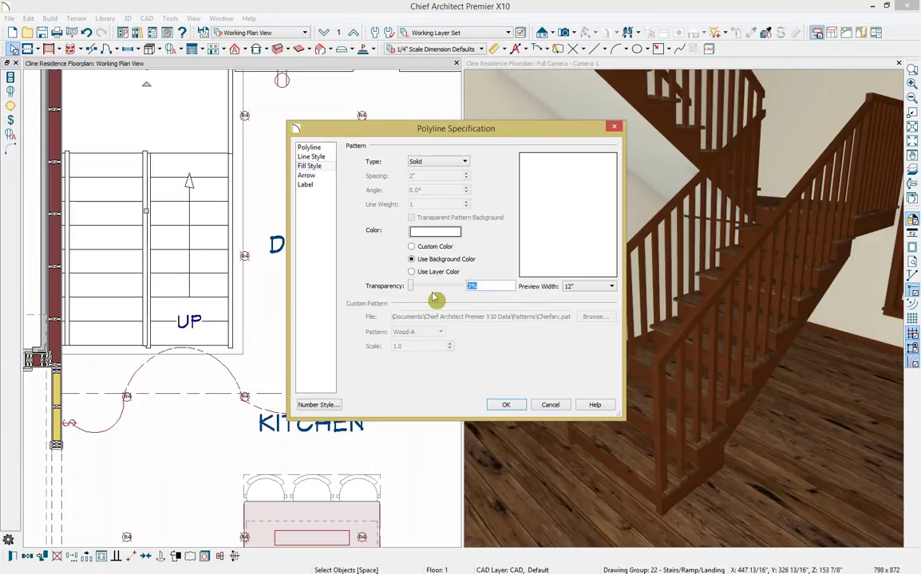
type("50")
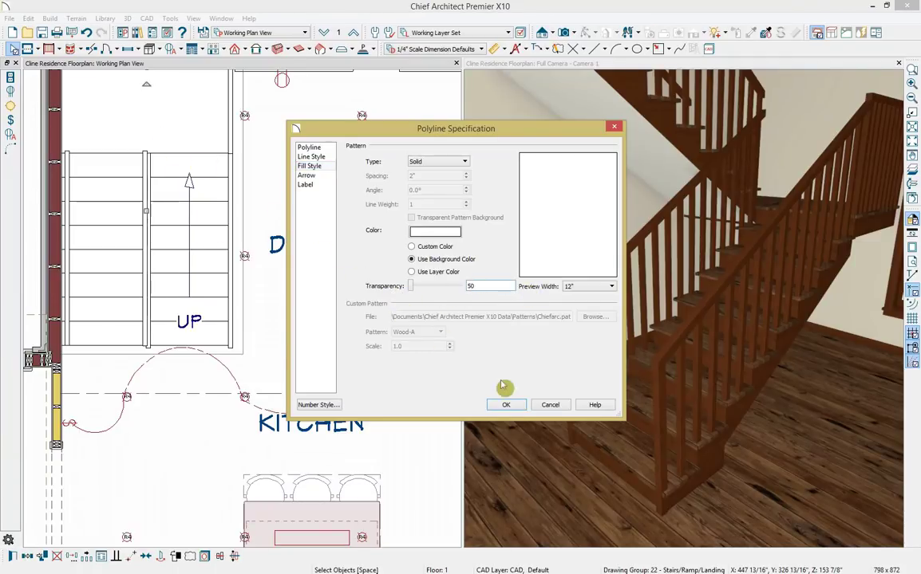
left_click(506, 405)
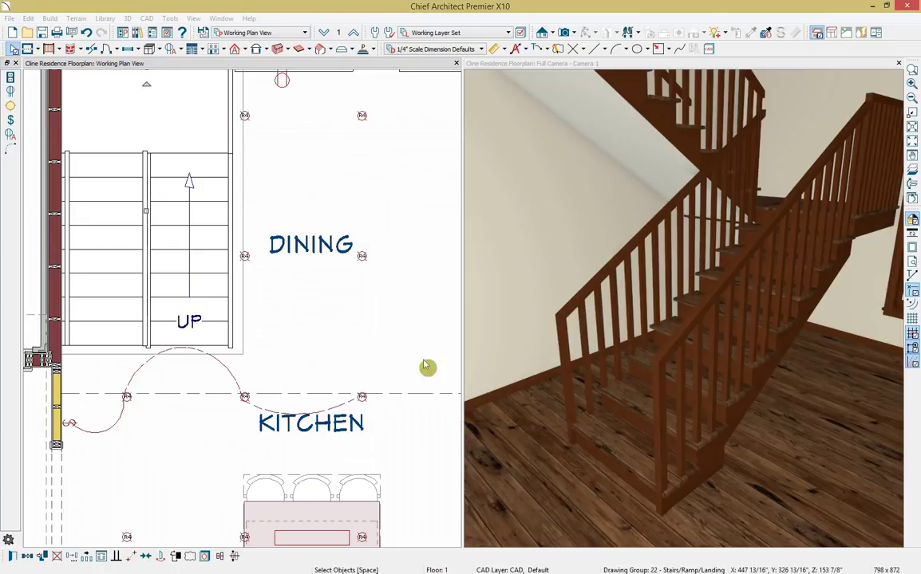
Draw a straight interior wall from the dining room's rear exterior wall along the dining side of the lower stair section.
left_click(37, 49)
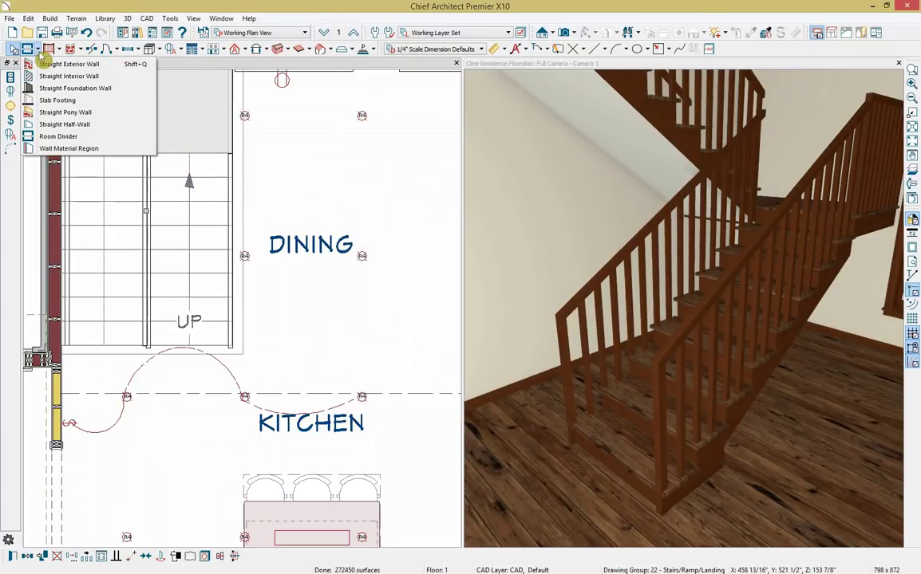
left_click(46, 80)
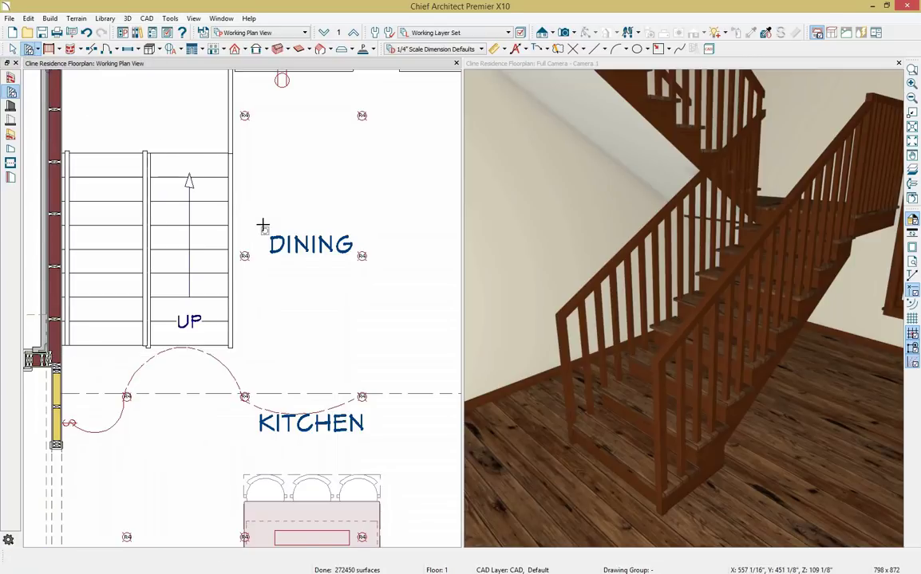
scroll(261, 225, "down", 1)
mouse_move(227, 83)
left_mouse_down()
mouse_move(216, 313)
mouse_move(214, 300)
left_mouse_up()
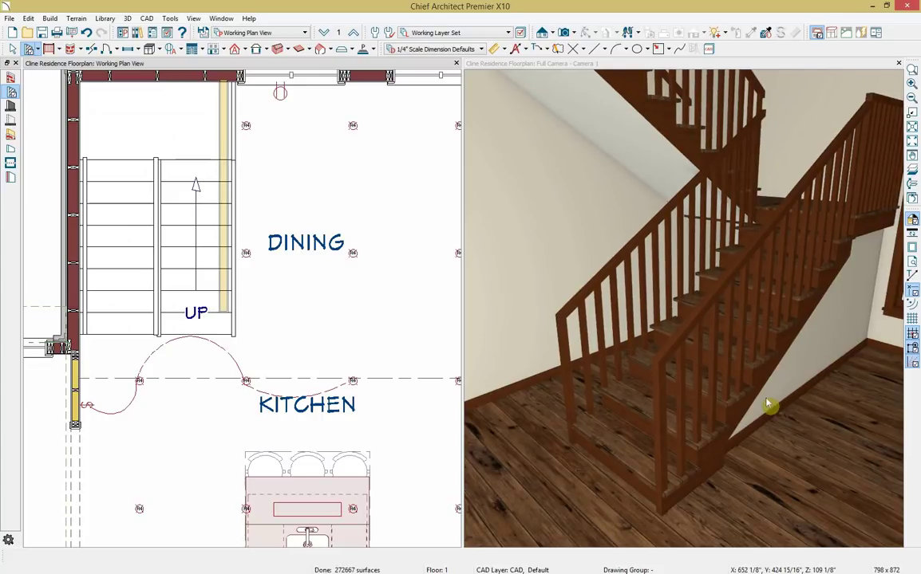
Shift the new interior wall toward the dining room so it sits beneath the outer edge of the stairs.
left_click(224, 239)
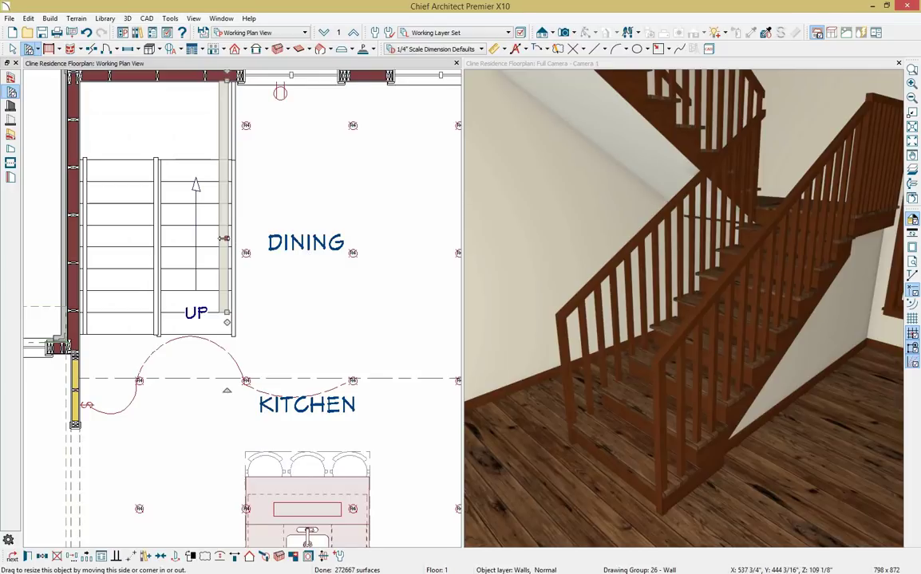
left_click_drag(225, 239, 225, 238)
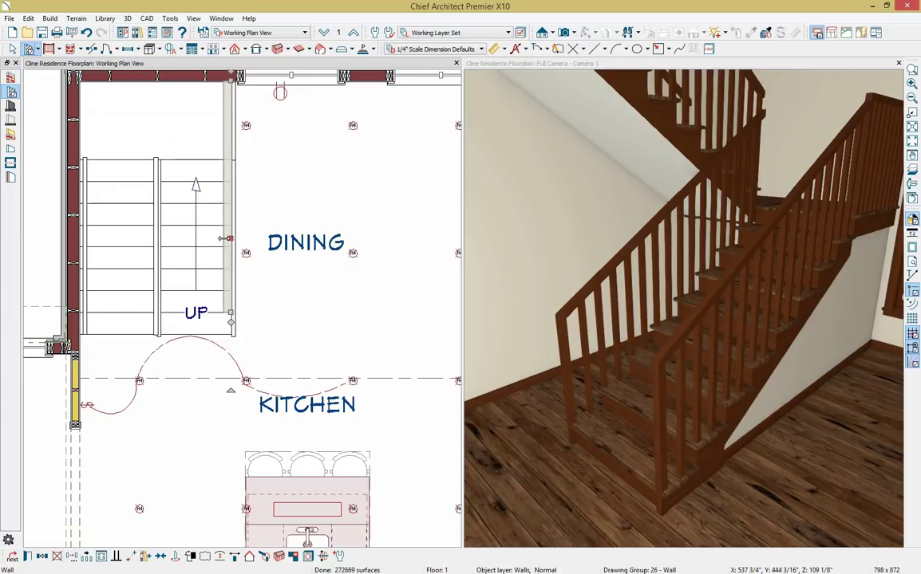
key("Right")
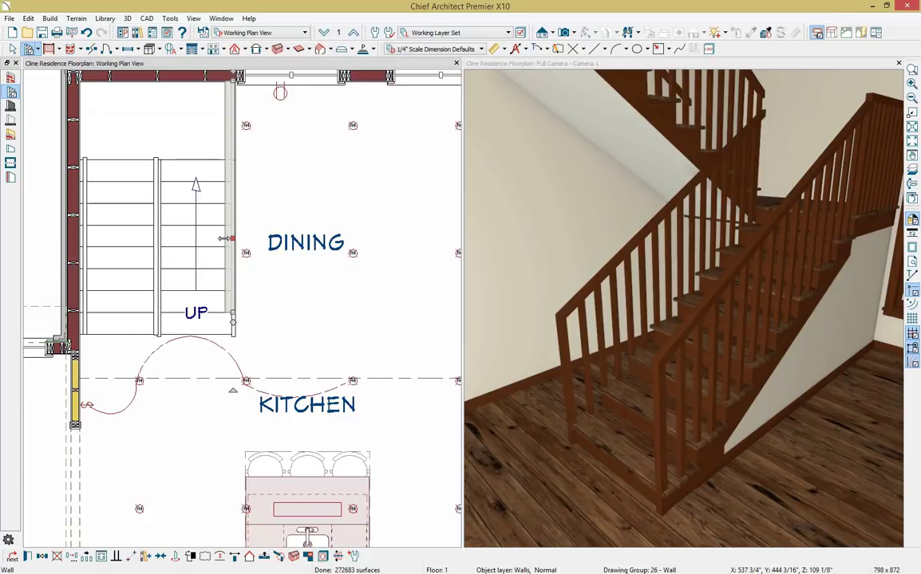
left_click(172, 257)
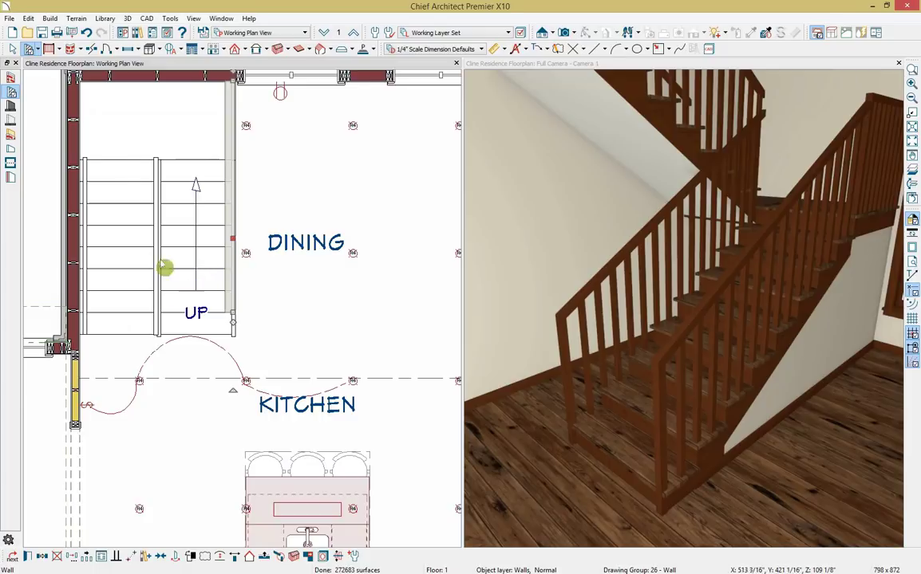
Draw interior walls enclosing the upper stair section's kitchen end and inner side, and move the short end wall toward the kitchen.
left_click(12, 92)
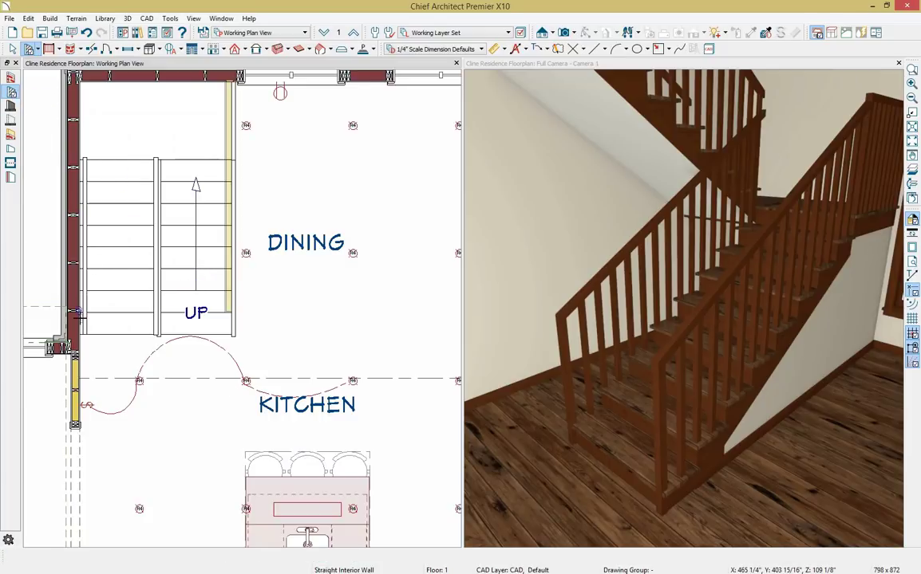
left_click_drag(96, 315, 156, 162)
left_click(114, 320)
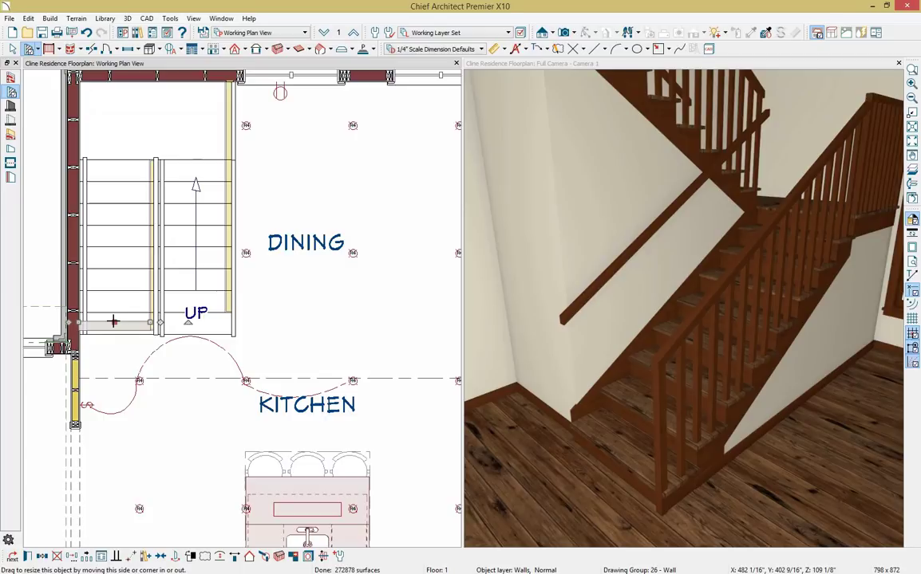
left_click(158, 300)
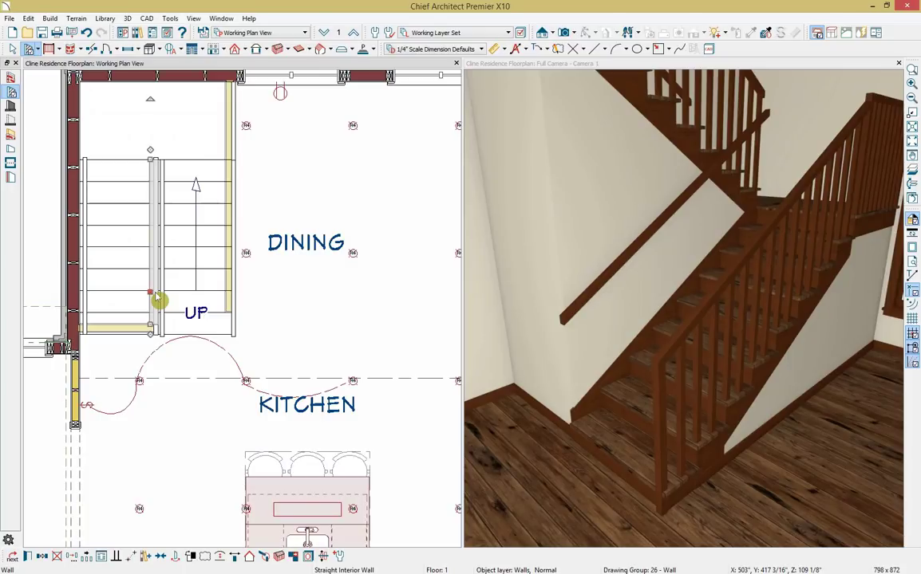
key("Escape")
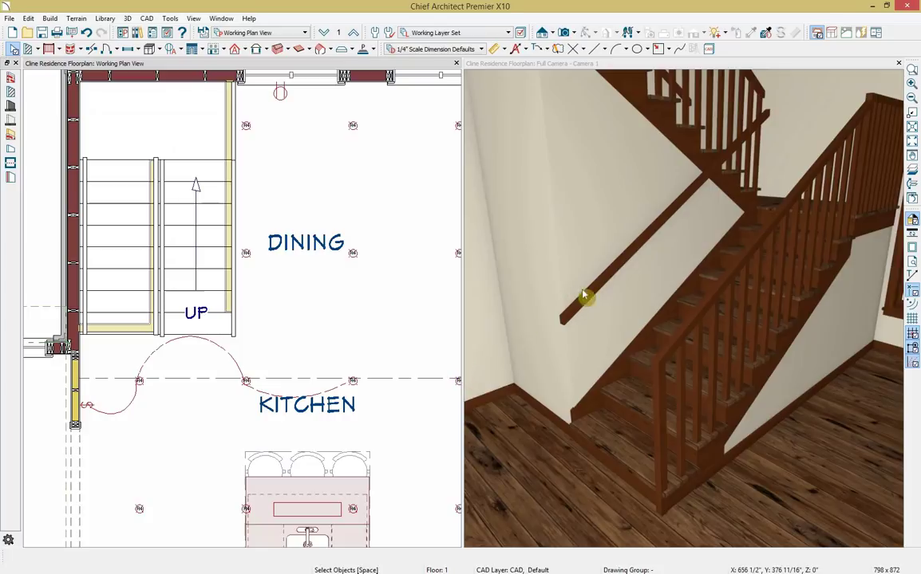
Turn off the left railing at wall for the lower stair section and review the staircase in the camera view.
left_click(738, 299)
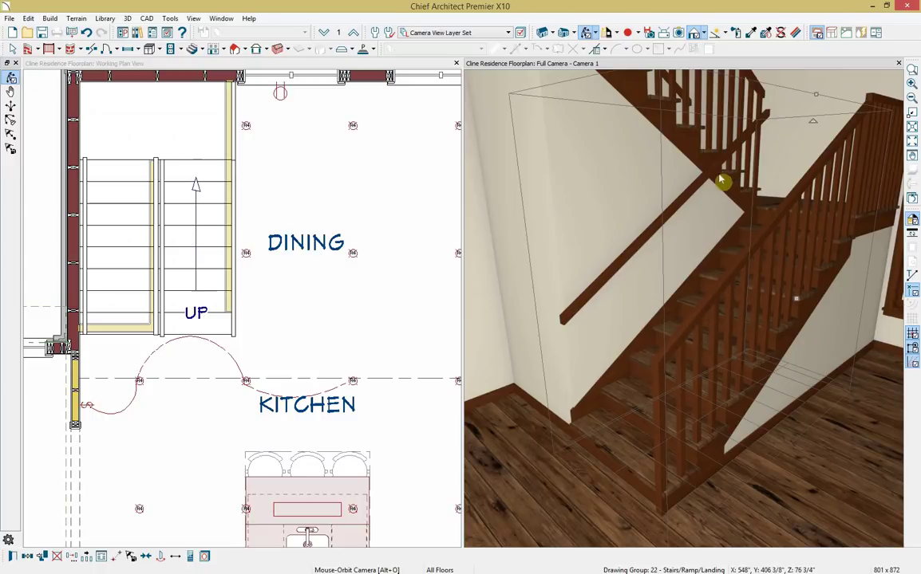
left_click(12, 556)
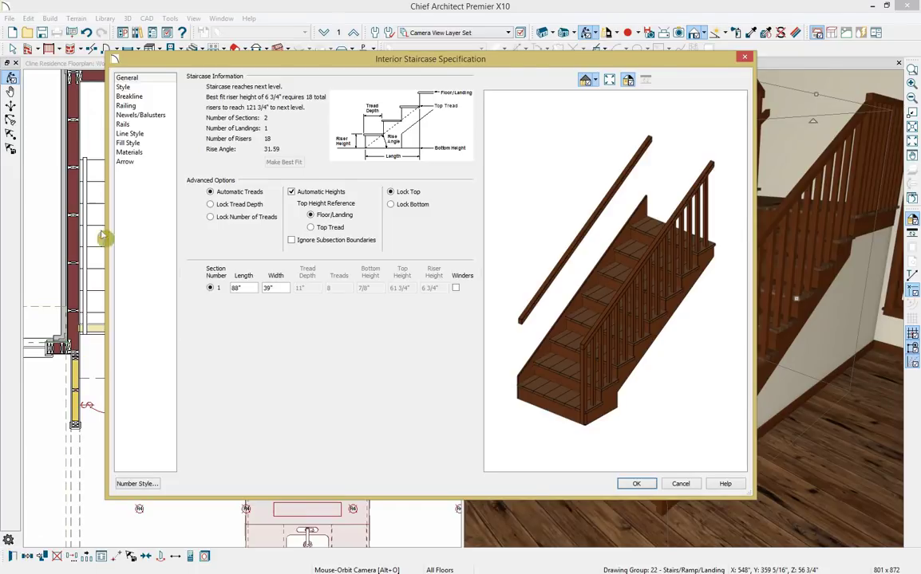
left_click(133, 106)
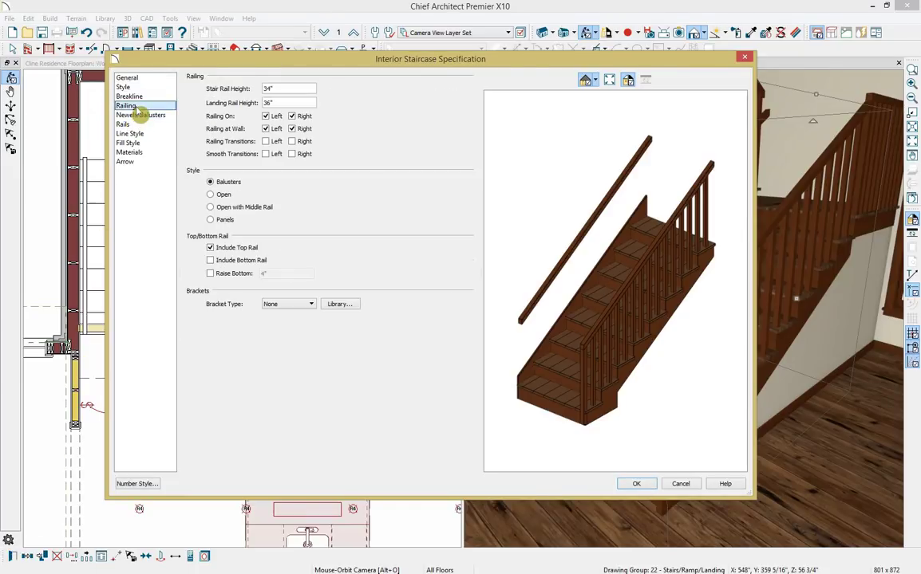
left_click(265, 129)
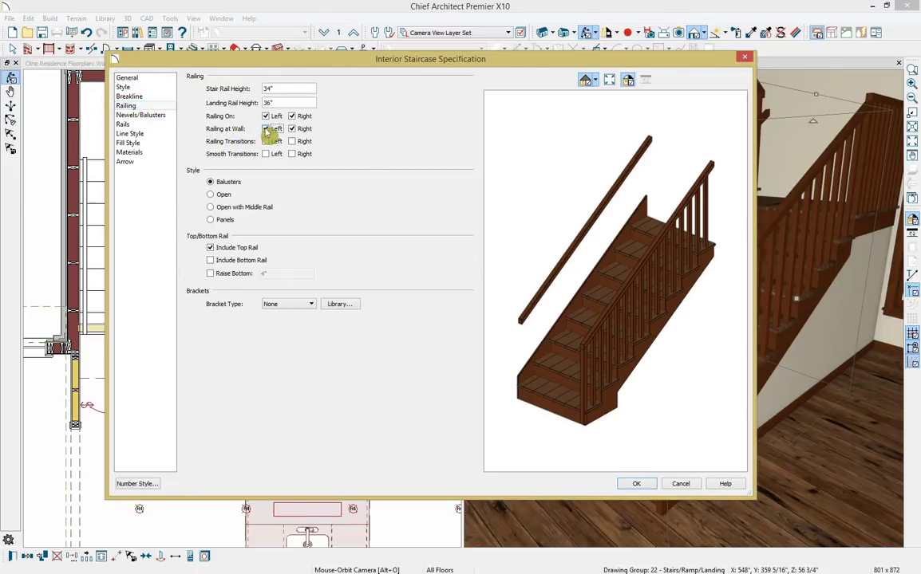
left_click(636, 485)
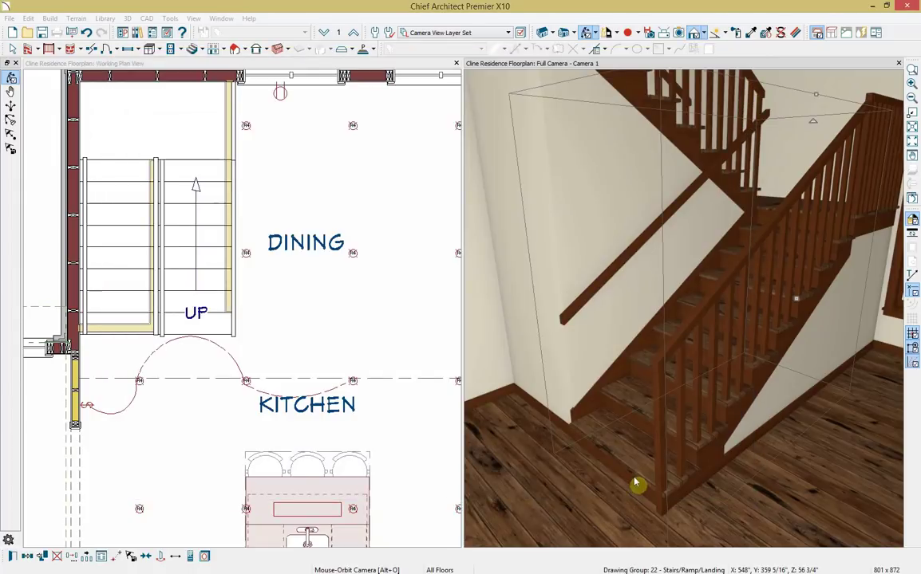
left_click(583, 32)
left_click(594, 73)
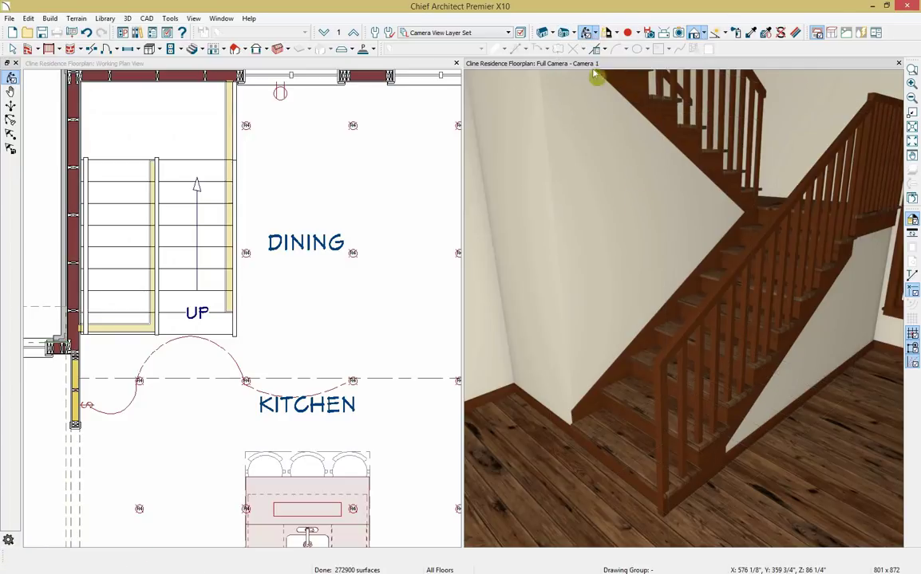
left_click_drag(643, 244, 650, 218)
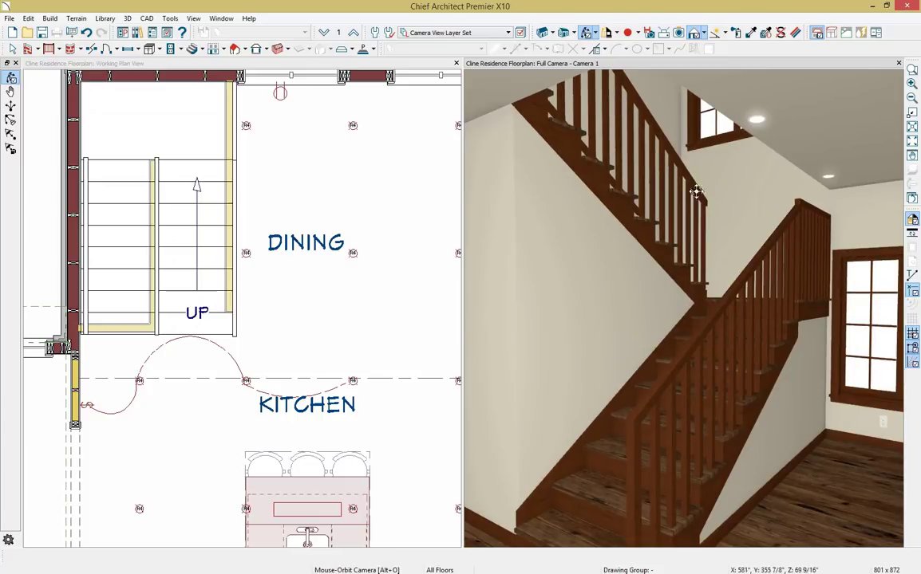
Close the camera view to examine the whole floor 1 plan, and enlarge the FRONT1.png exterior rendering for reference.
left_click(897, 64)
scroll(546, 322, "down", 3)
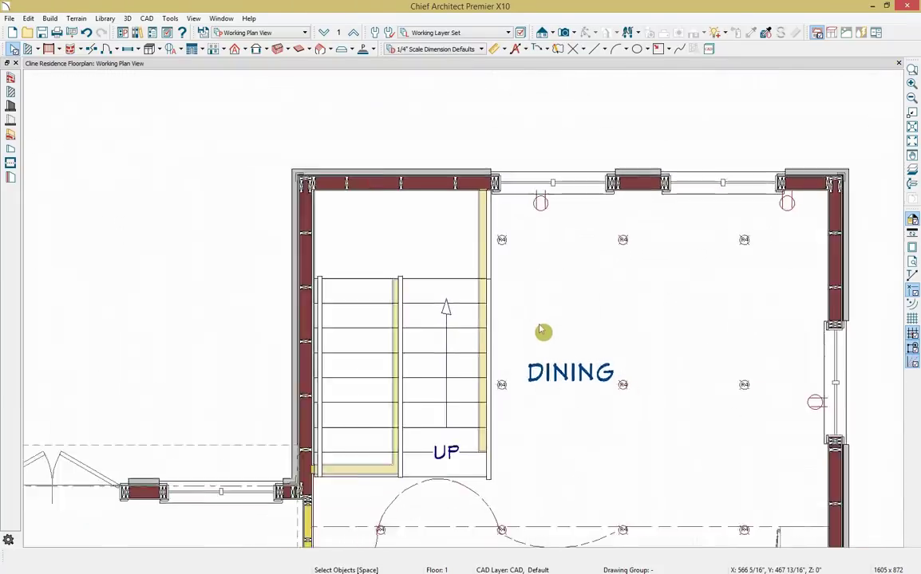
scroll(542, 332, "down", 5)
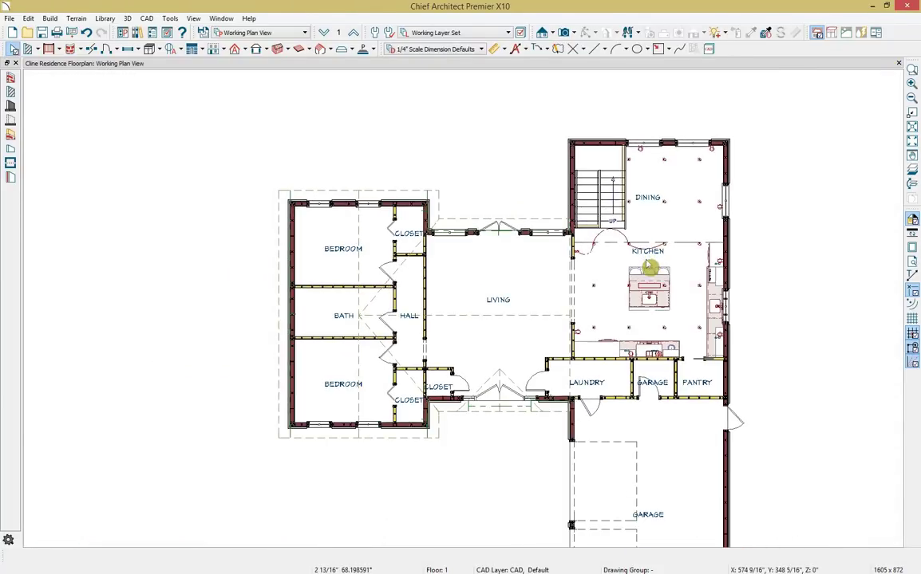
middle_click_drag(734, 314, 723, 246)
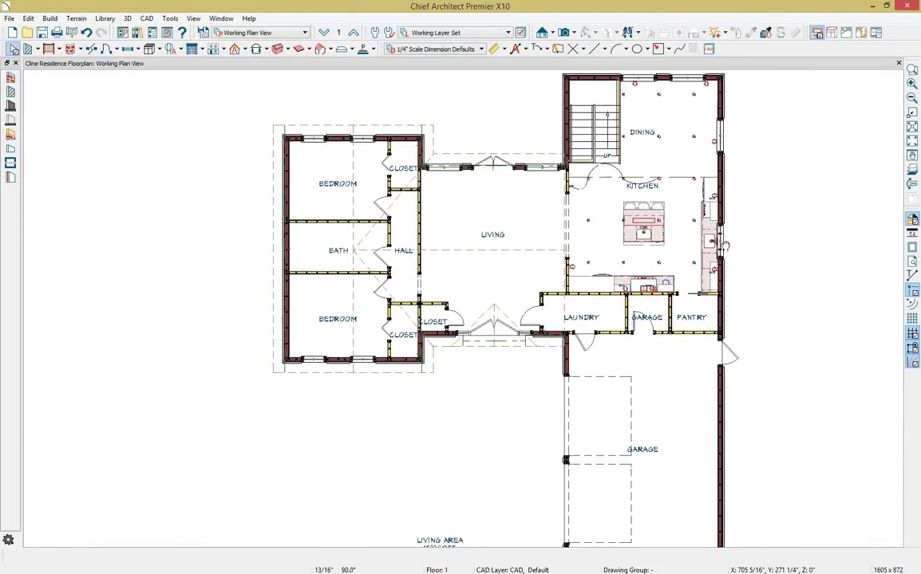
scroll(724, 245, "down", 1)
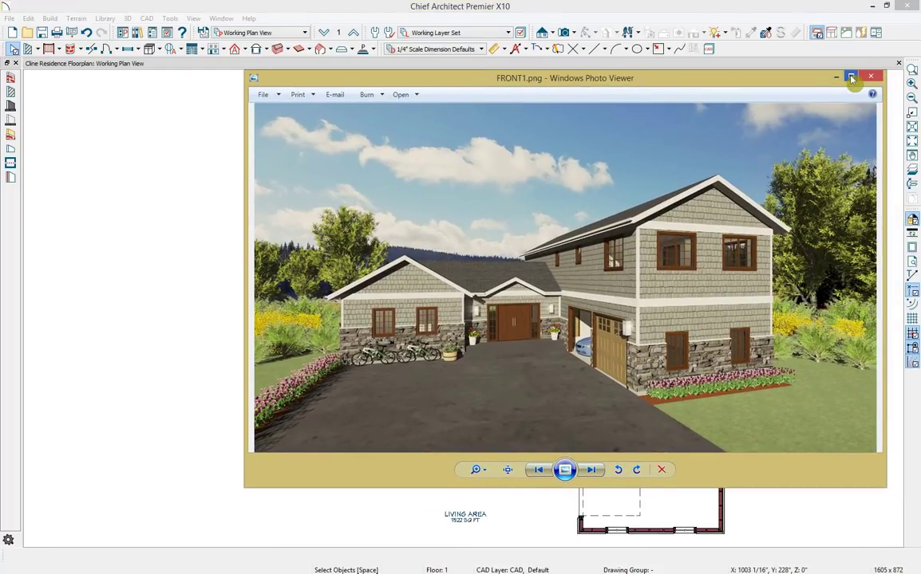
left_click(850, 77)
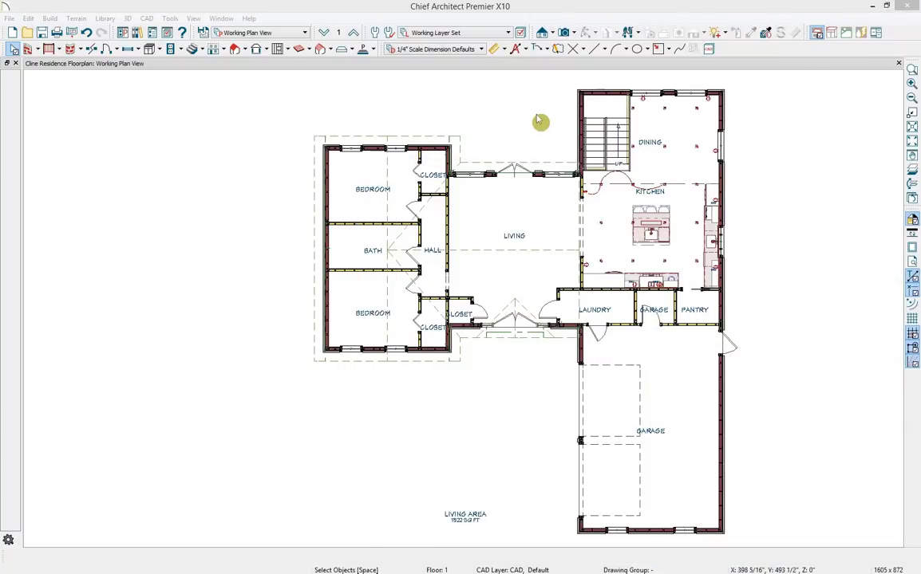
Create a terrain perimeter around the house and extend its two side edges outward to a width of about 109'-3".
left_click(76, 18)
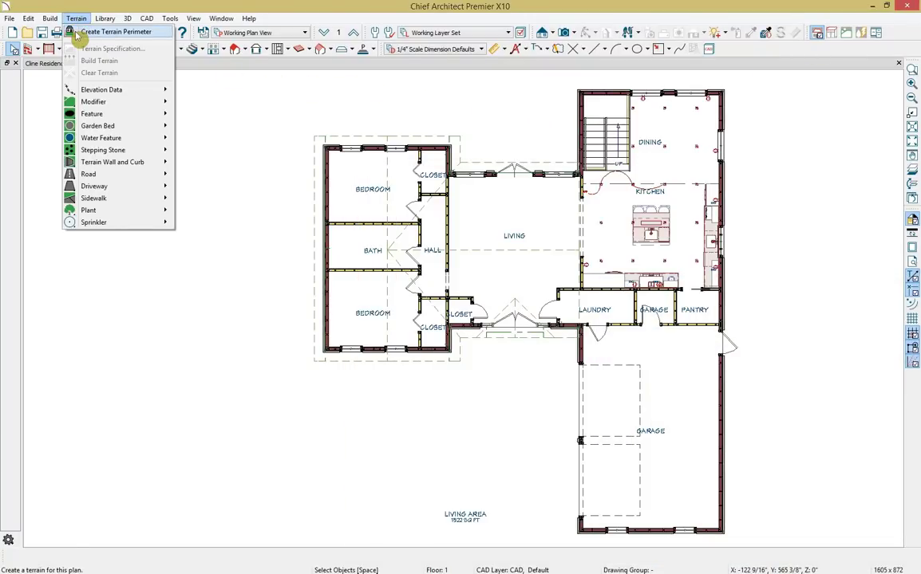
left_click(70, 30)
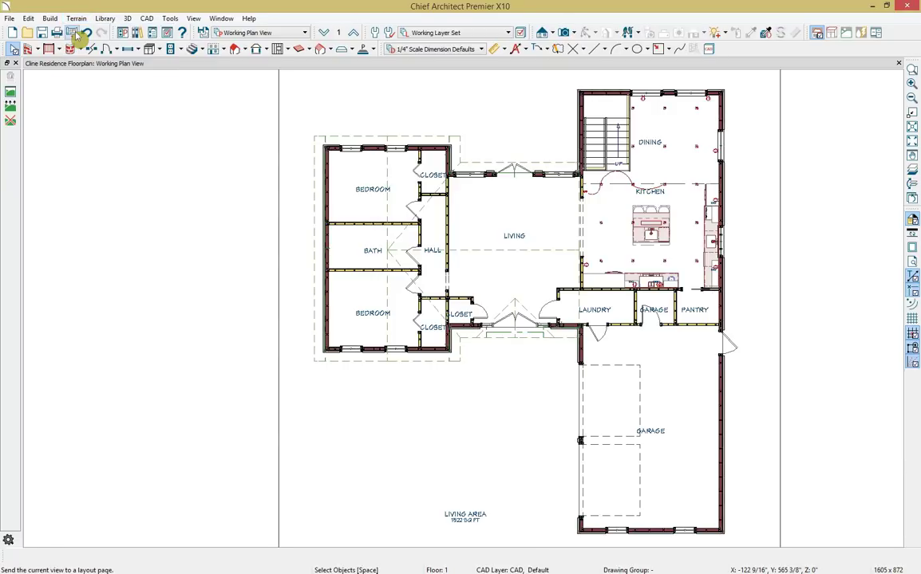
scroll(131, 194, "down", 1)
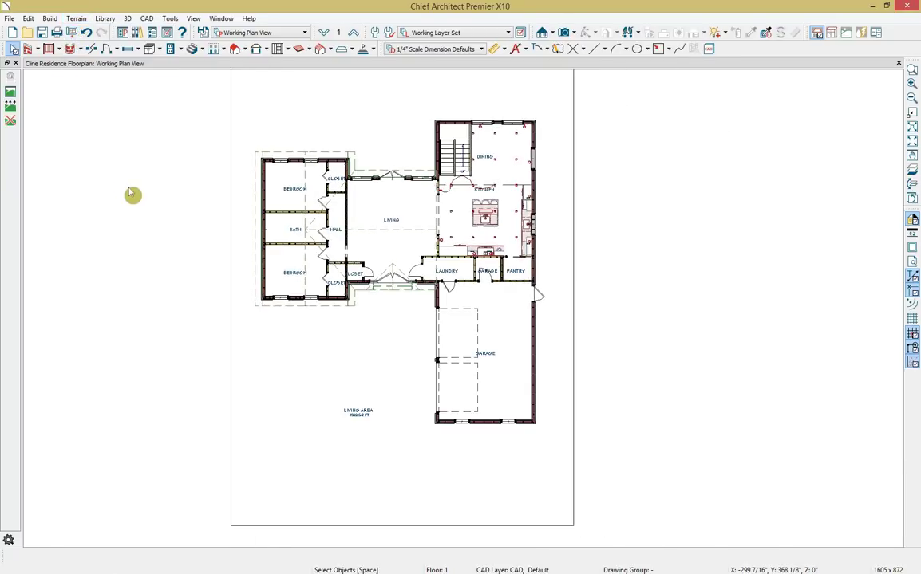
scroll(132, 194, "down", 1)
left_click(233, 229)
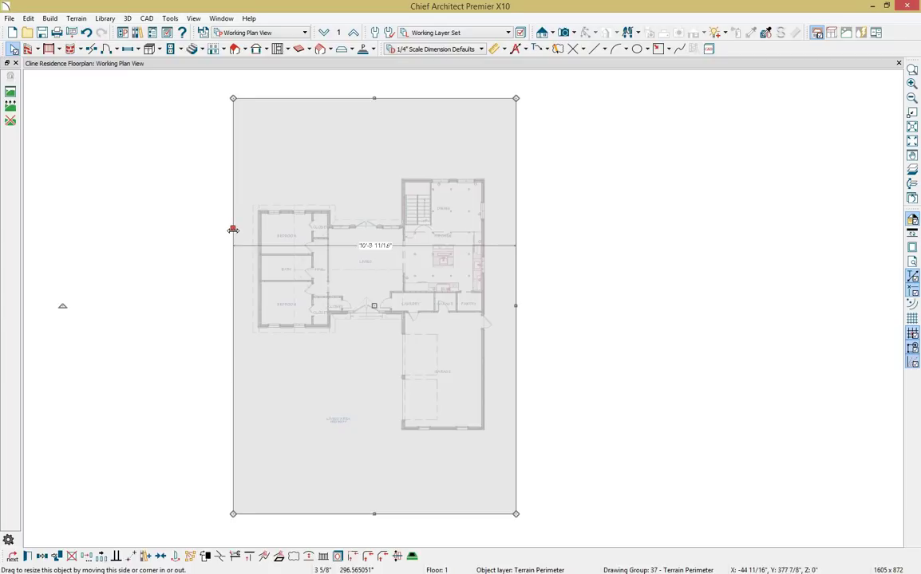
left_click_drag(233, 230, 134, 252)
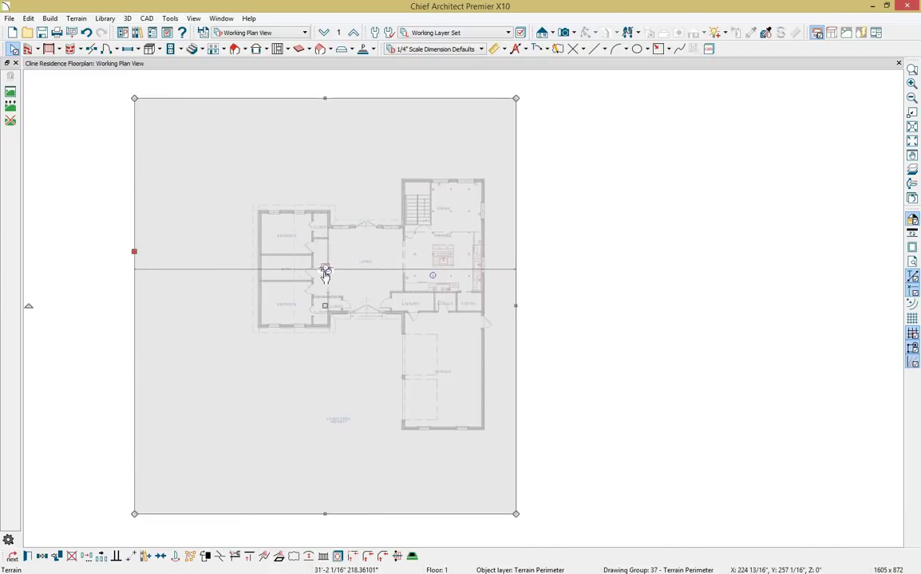
left_click_drag(515, 307, 574, 309)
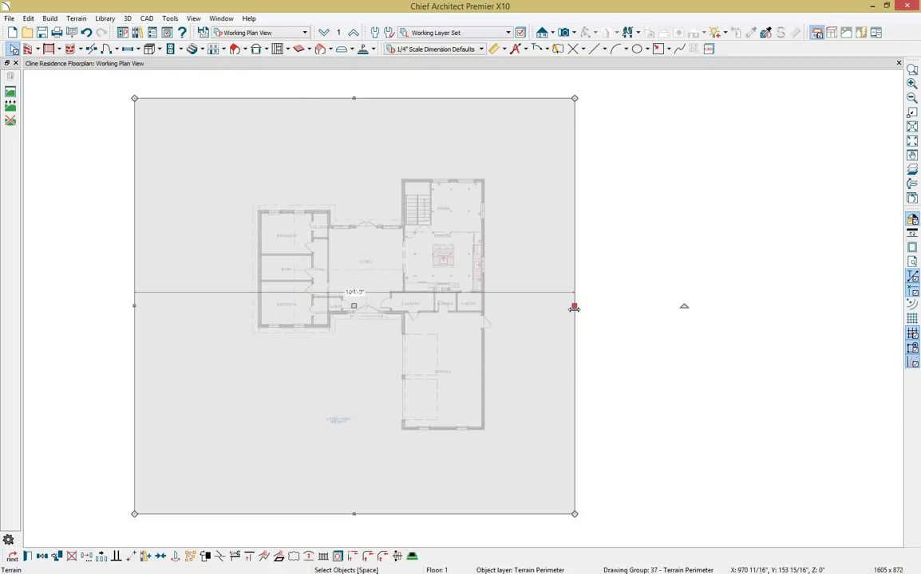
left_click(80, 20)
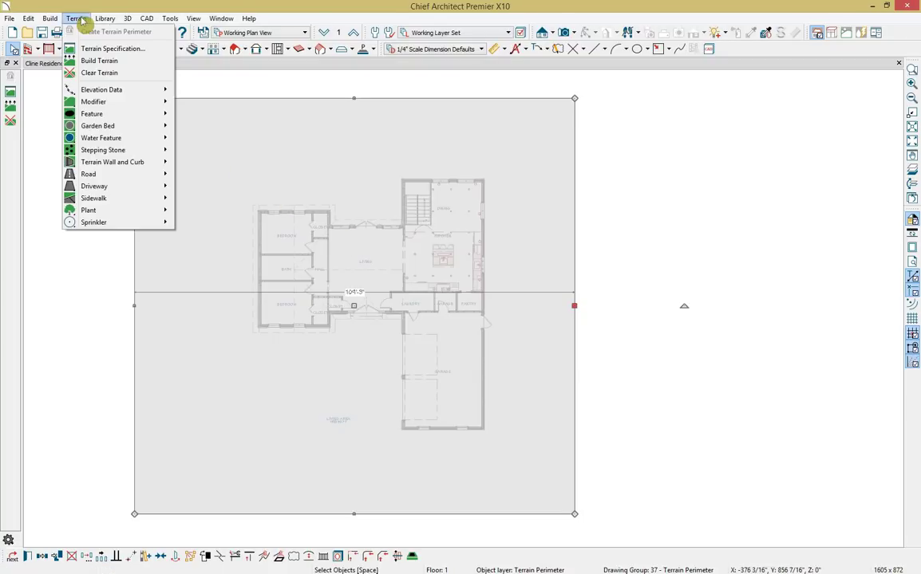
mouse_move(117, 95)
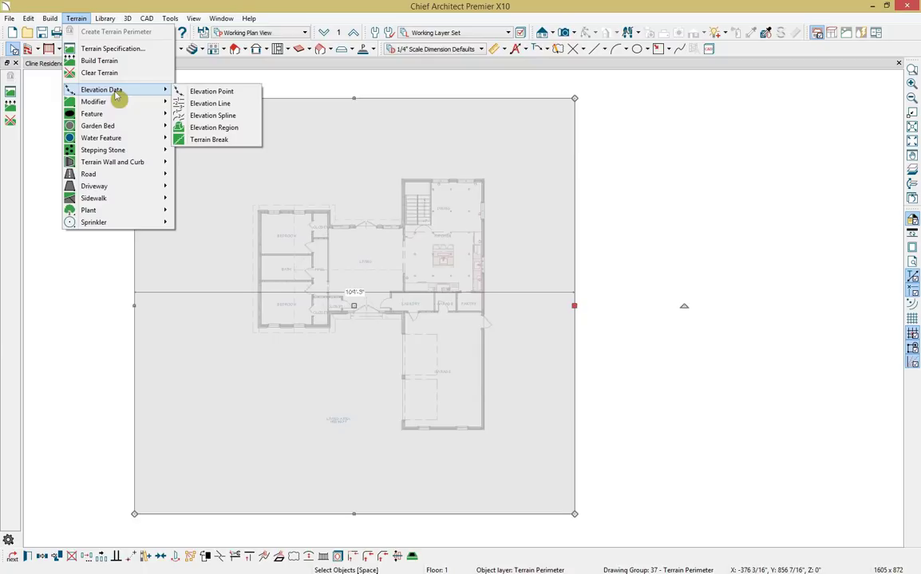
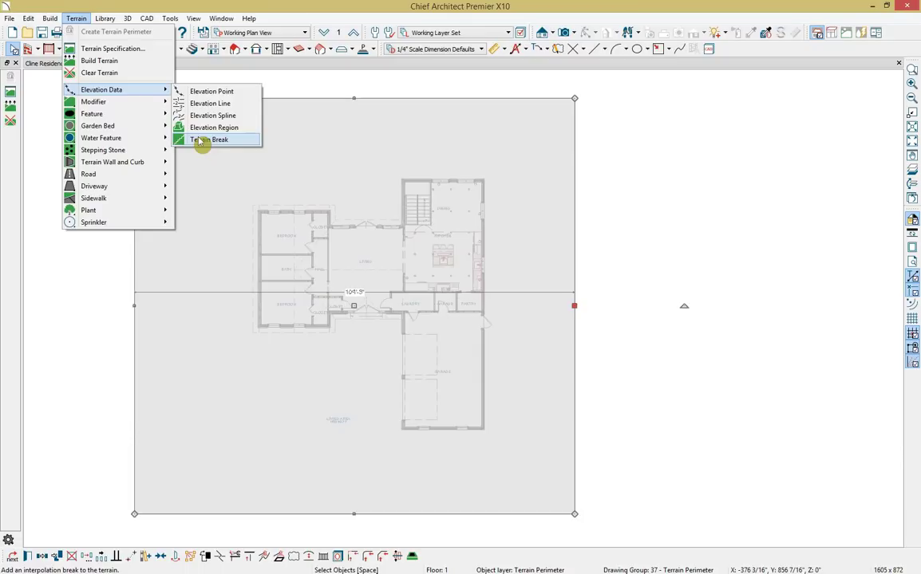
mouse_move(124, 214)
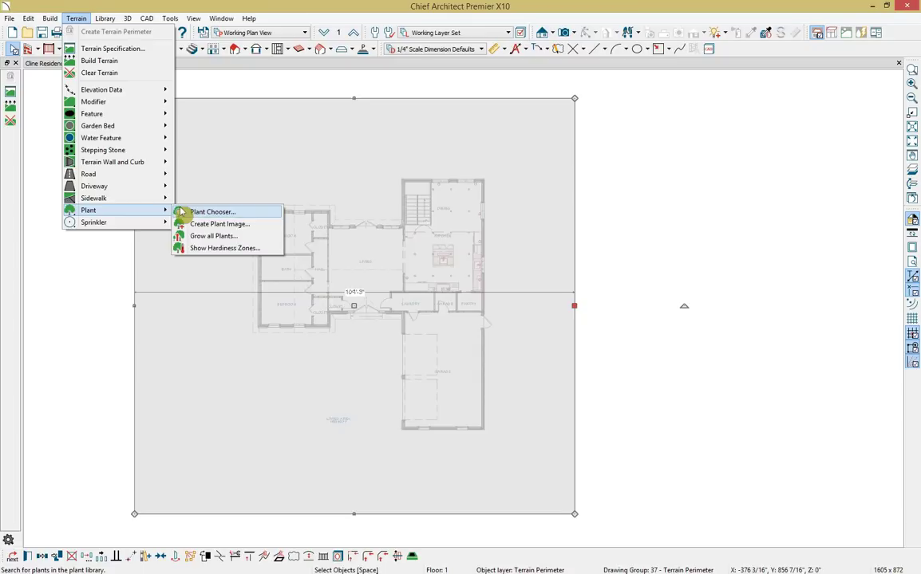
left_click(91, 257)
Place the Plants 1 library block on the plan, rotate it 90 degrees counterclockwise, and position it around the house.
left_click(137, 32)
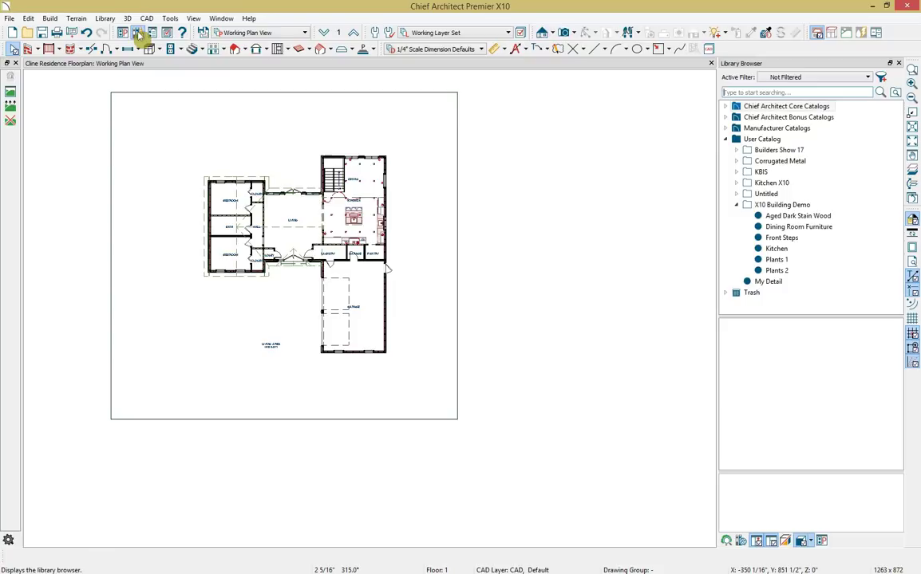
left_click(776, 260)
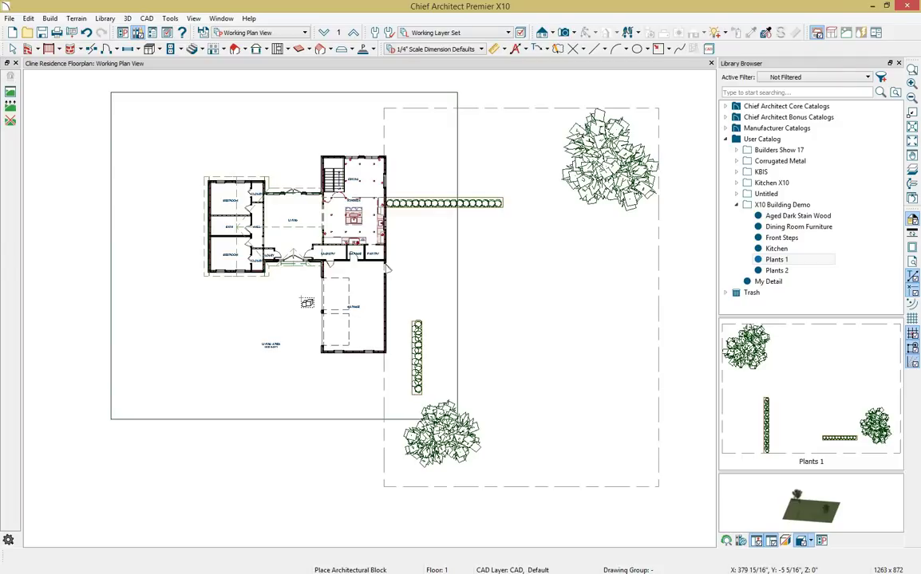
left_click(398, 450)
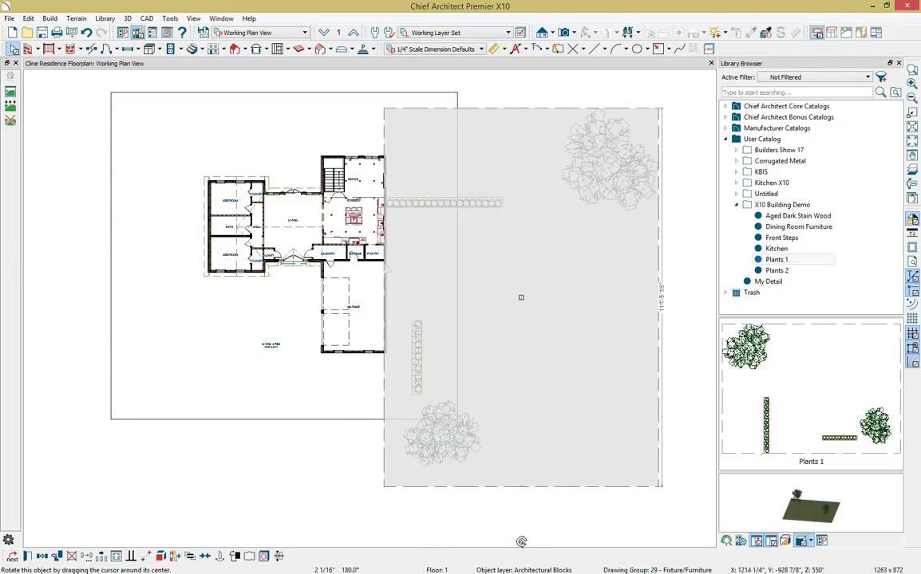
left_click_drag(521, 542, 714, 306)
left_click_drag(713, 299, 712, 299)
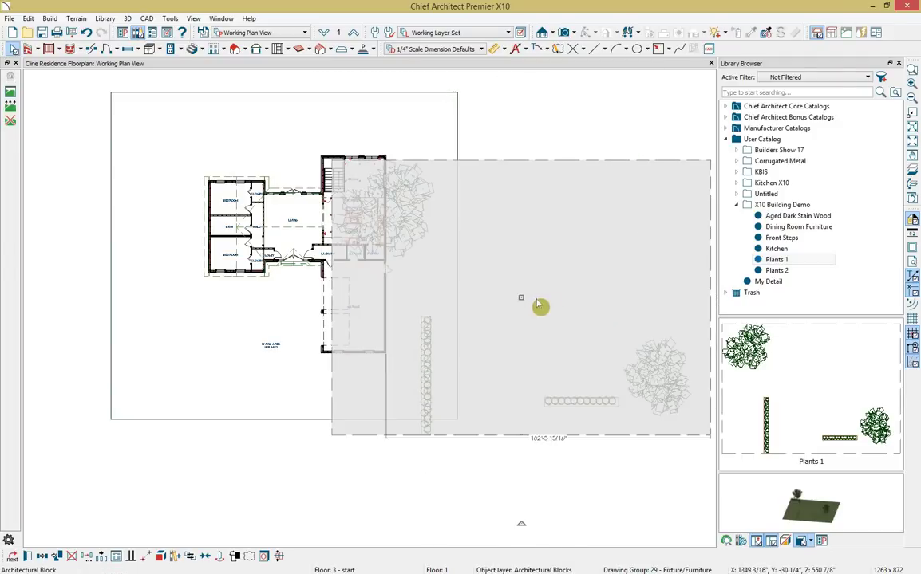
left_click_drag(521, 296, 297, 262)
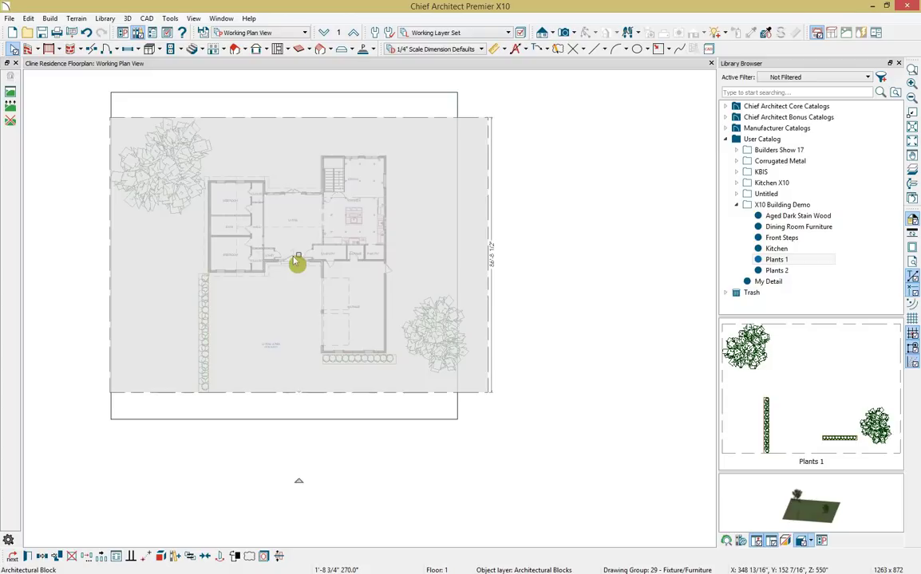
Create a full camera view of the front entry and garage, close the library, and orbit toward the garage-end flower bed.
left_click(575, 34)
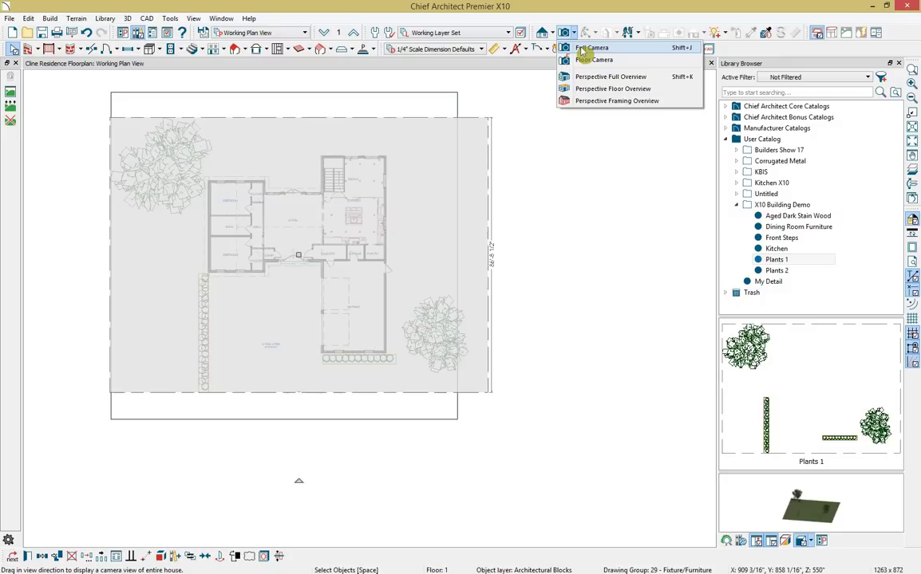
left_click(591, 48)
left_click_drag(252, 417, 352, 276)
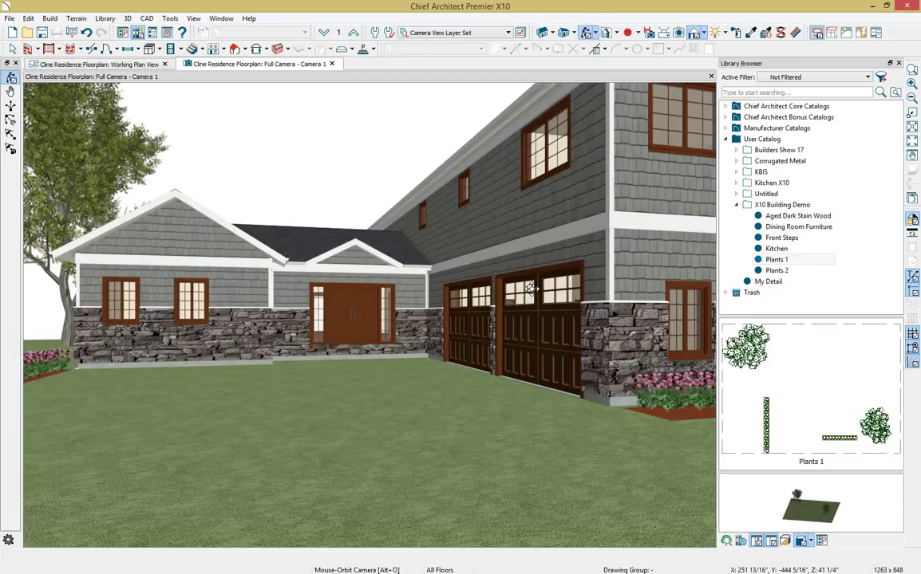
left_click(899, 64)
left_click_drag(632, 217, 647, 242)
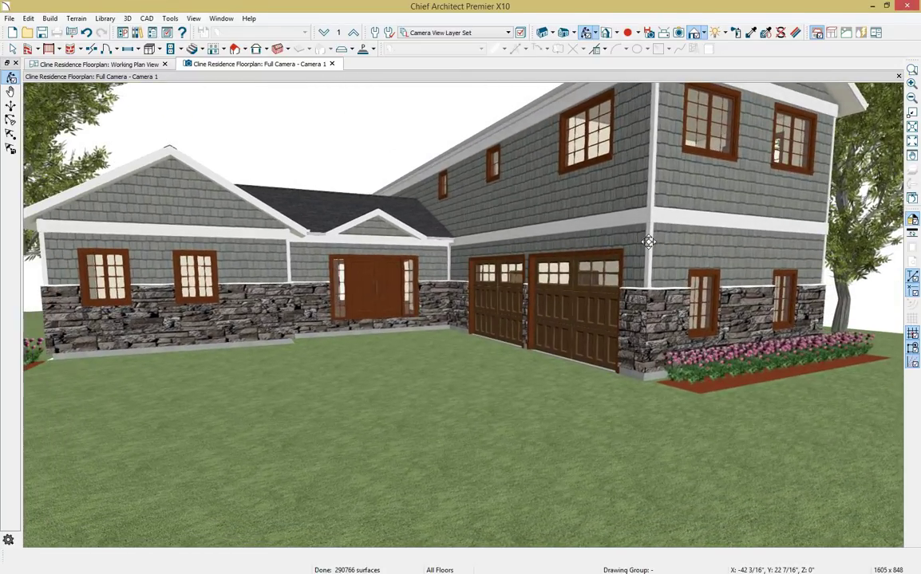
Return to the floor plan and place the Front Steps library block in the yard just outside the front entry.
left_click(137, 67)
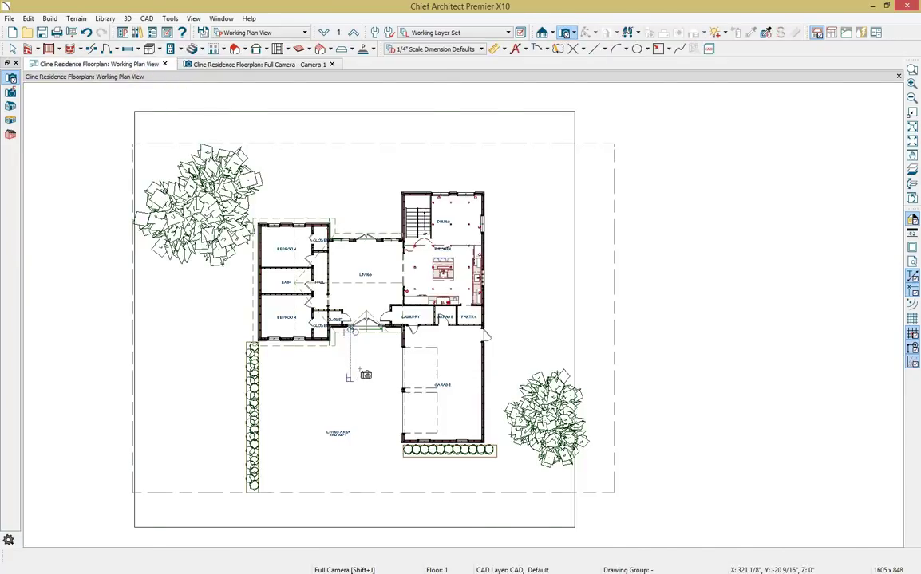
scroll(359, 323, "up", 3)
key("space")
left_click(369, 149)
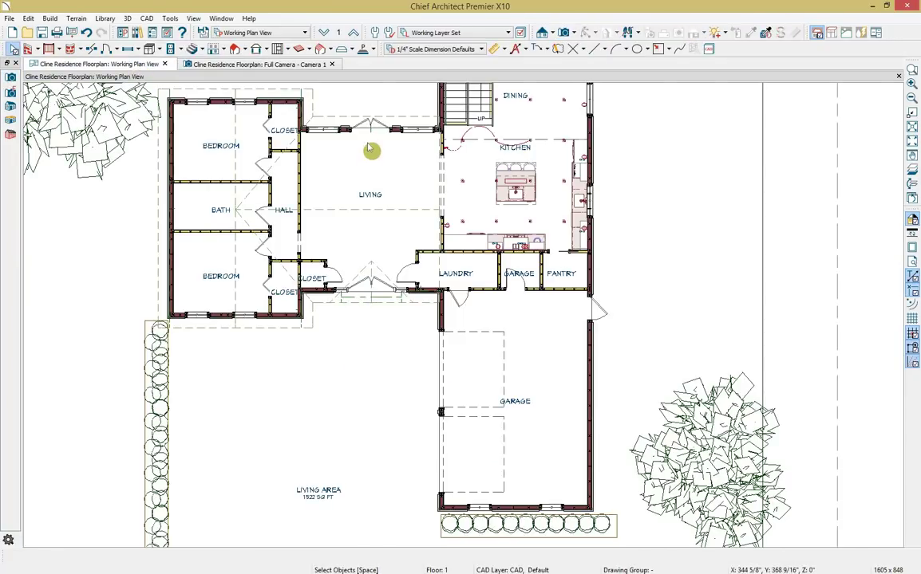
left_click(150, 33)
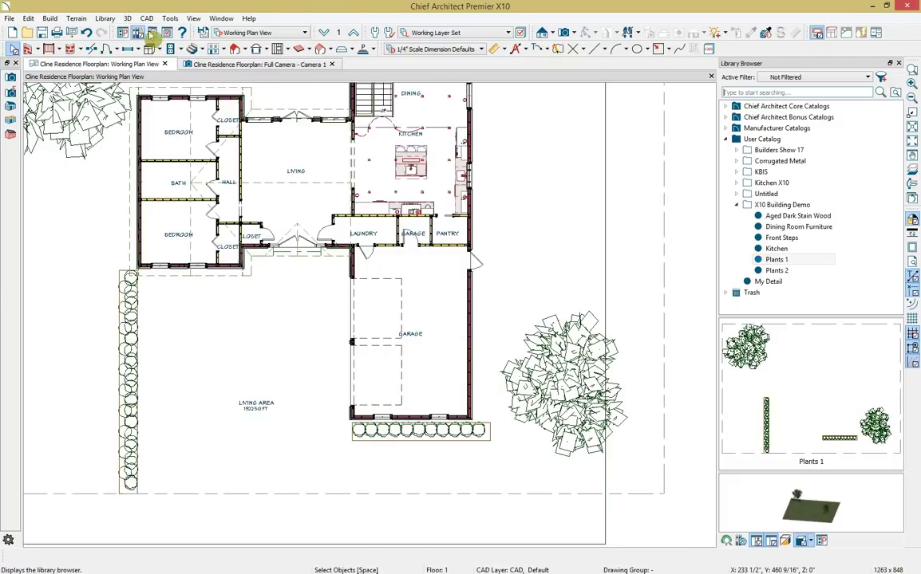
left_click(778, 238)
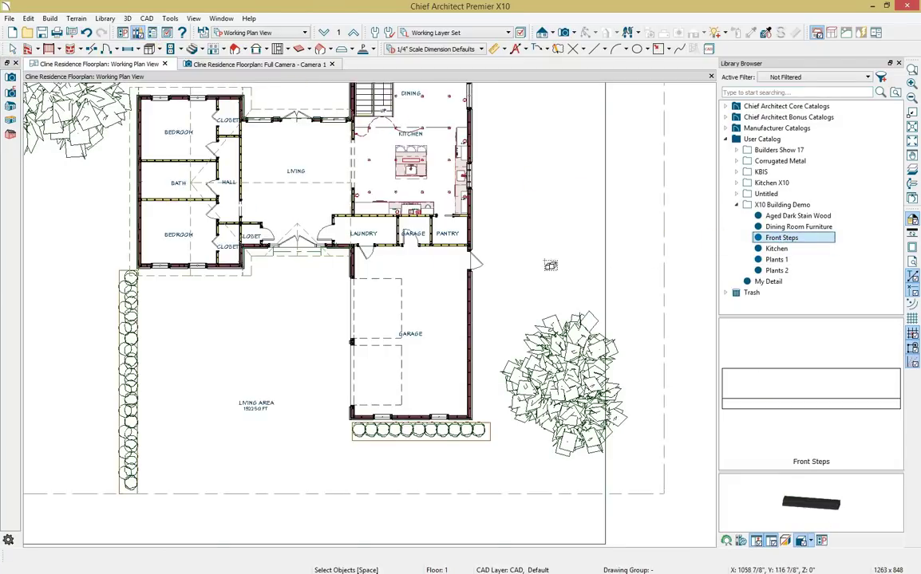
left_click(285, 294)
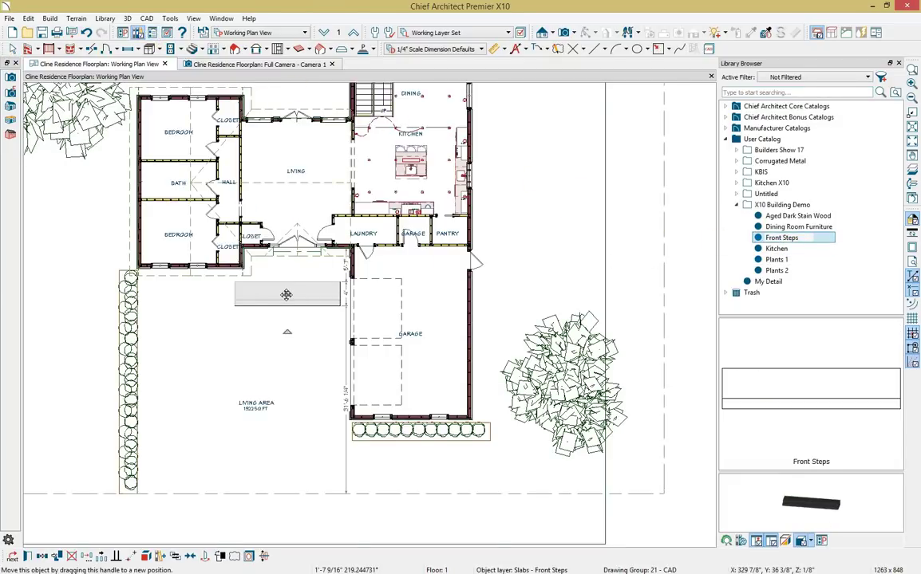
Move the front steps point to point from their back corner to the inside corner of the entry recess beside the closet.
scroll(285, 295, "up", 5)
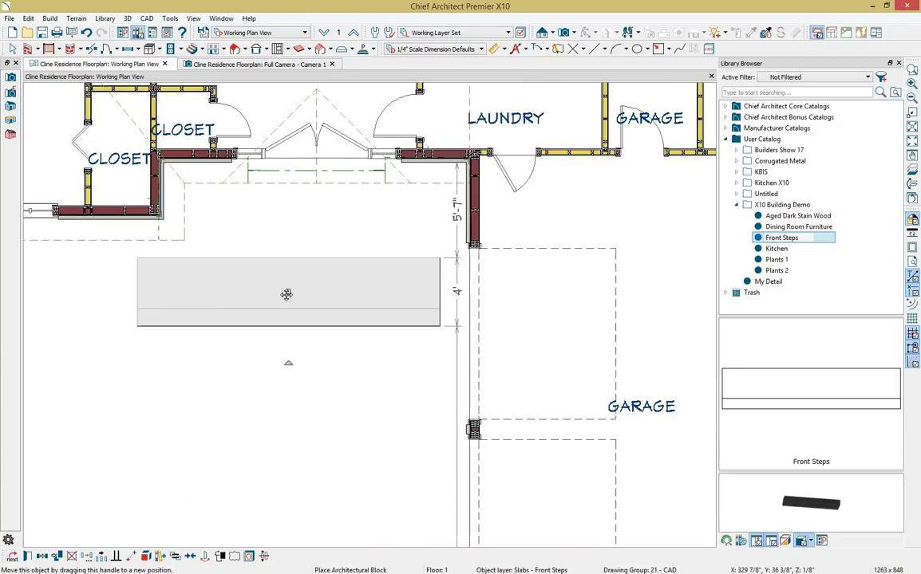
middle_click_drag(181, 205, 259, 302)
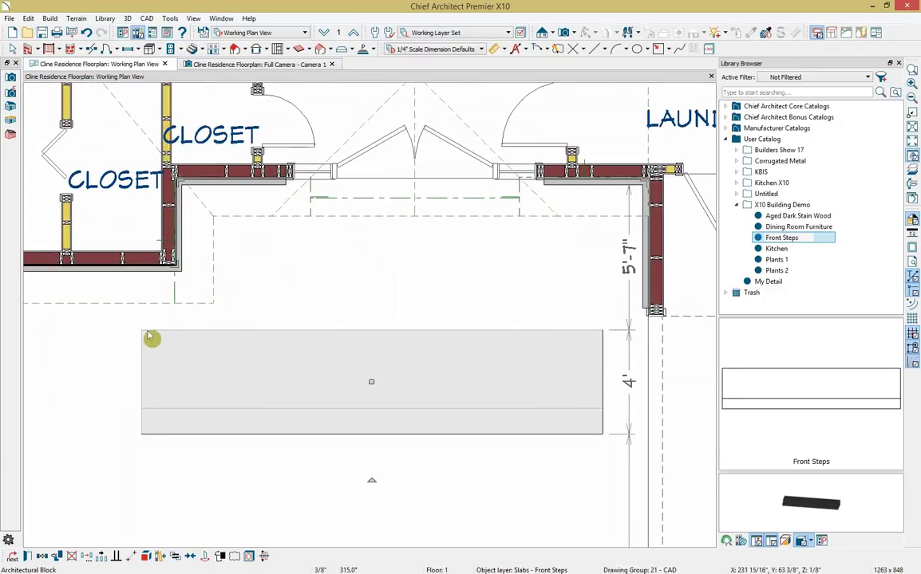
left_click(137, 561)
left_click(141, 334)
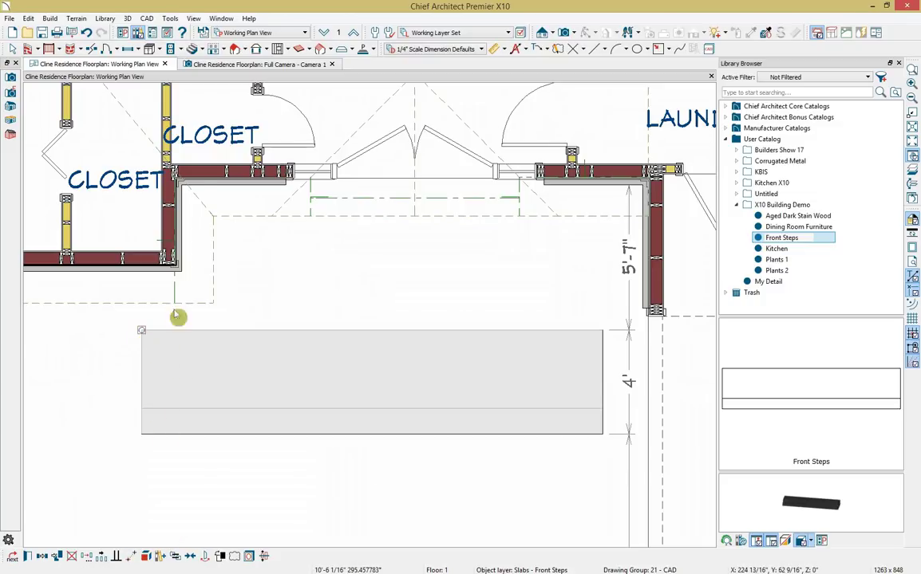
scroll(189, 183, "up", 10)
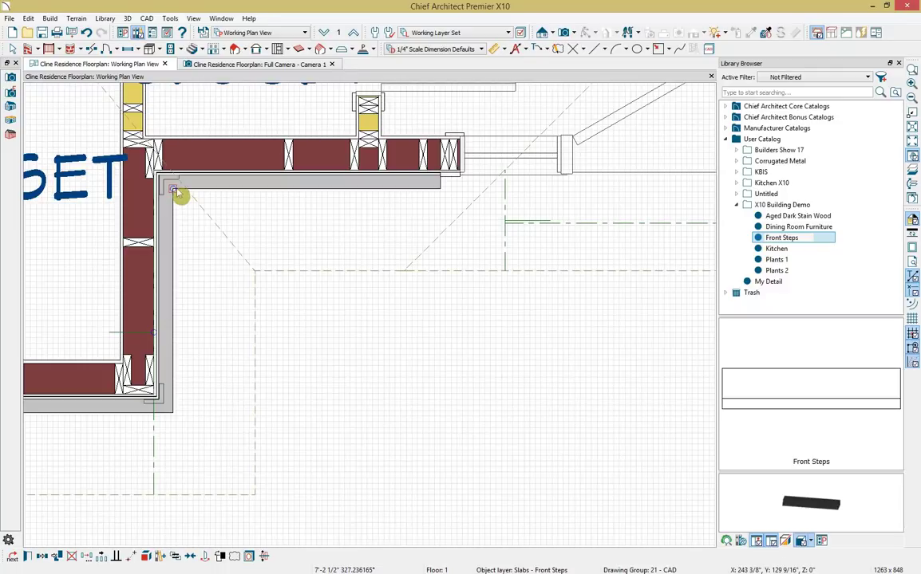
left_click(180, 194)
scroll(213, 227, "down", 5)
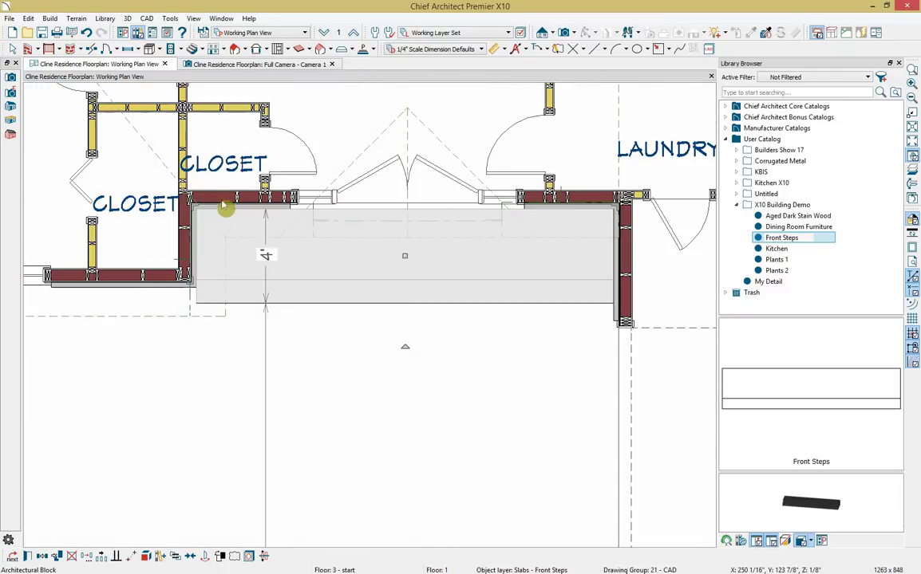
Check the front steps in the camera view and return to the plan to examine the area in front of the garage.
left_click(263, 65)
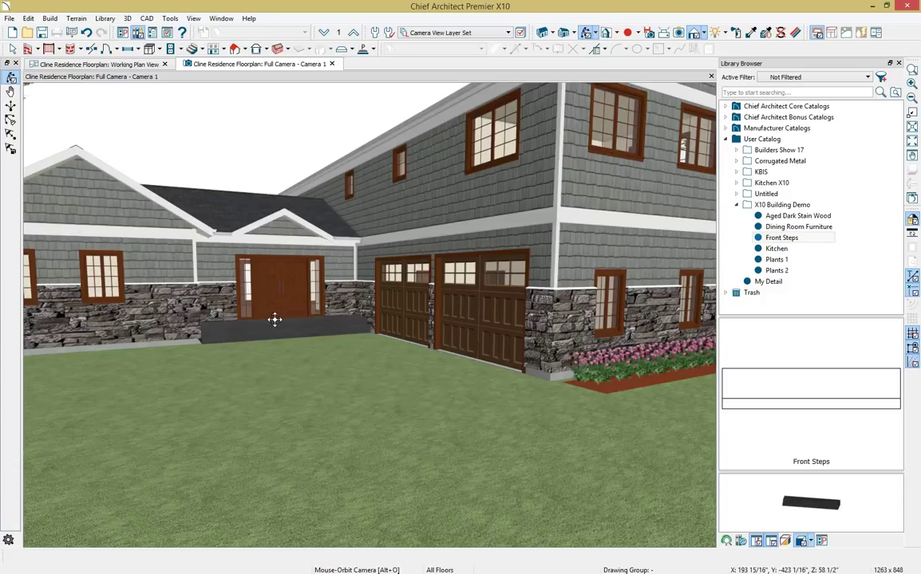
left_click(141, 65)
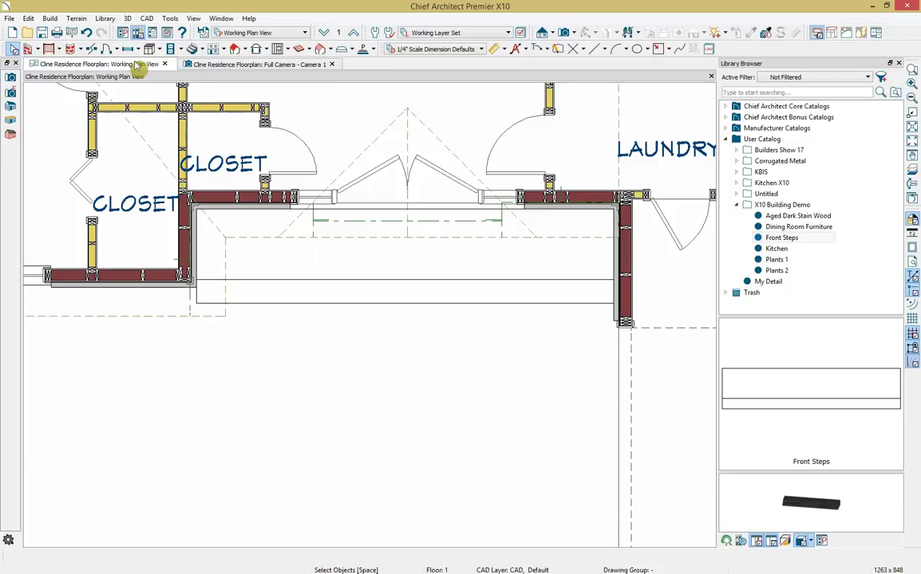
scroll(236, 313, "down", 5)
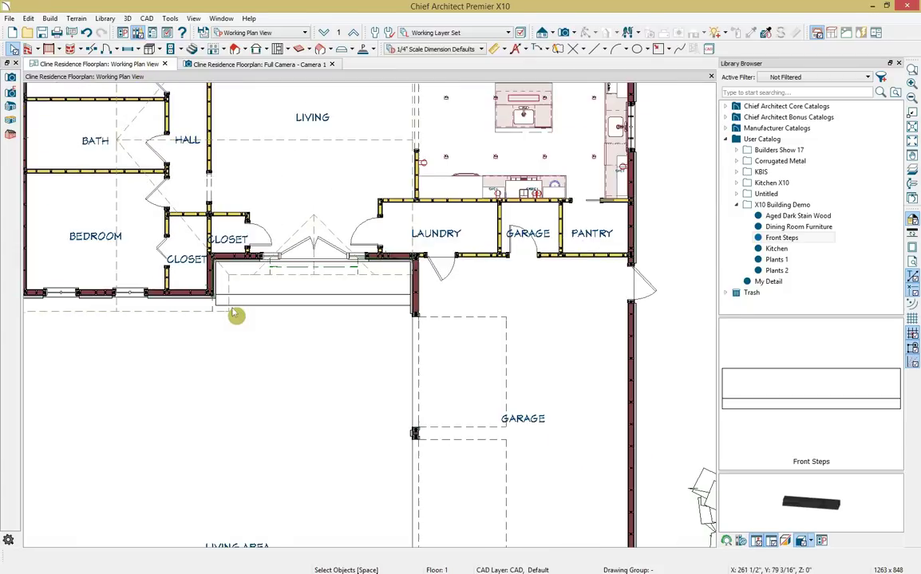
scroll(313, 272, "up", 2)
scroll(313, 272, "down", 1)
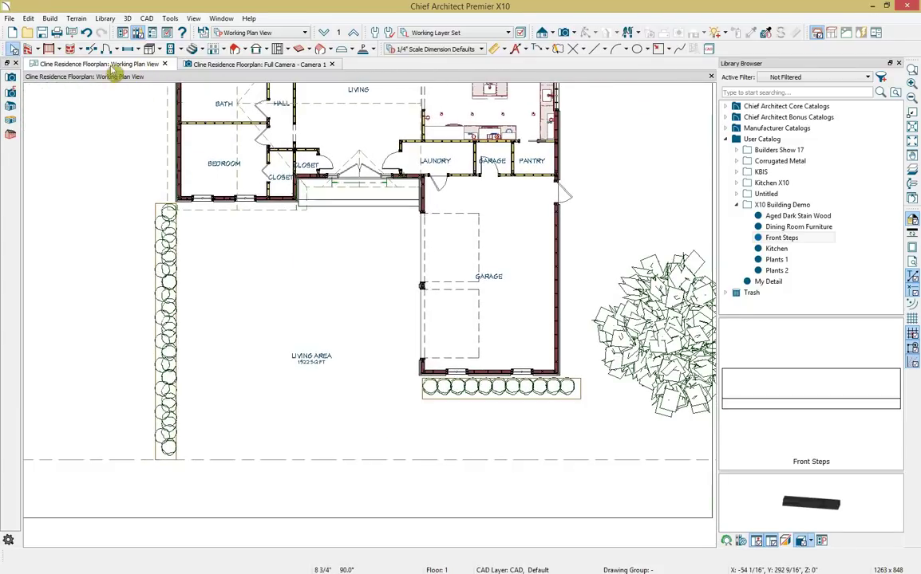
left_click(76, 18)
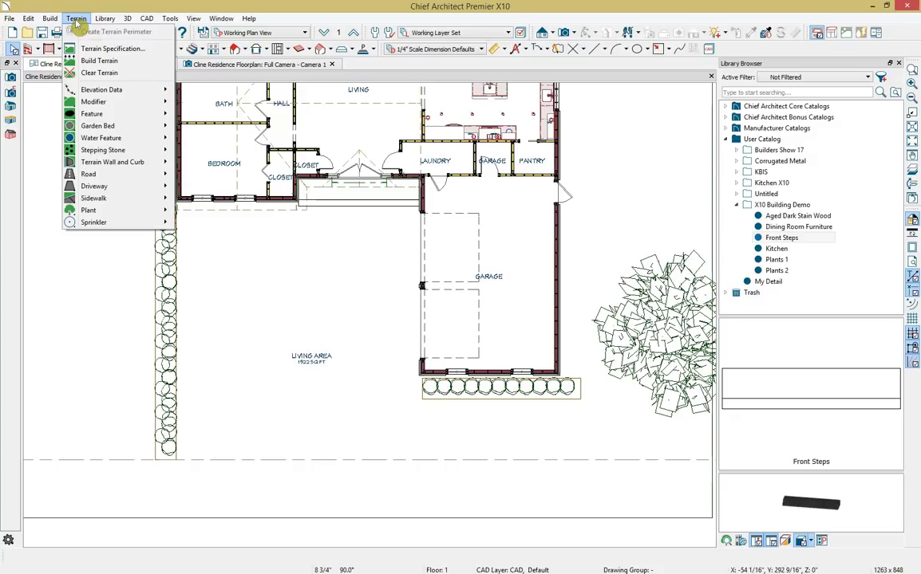
mouse_move(103, 103)
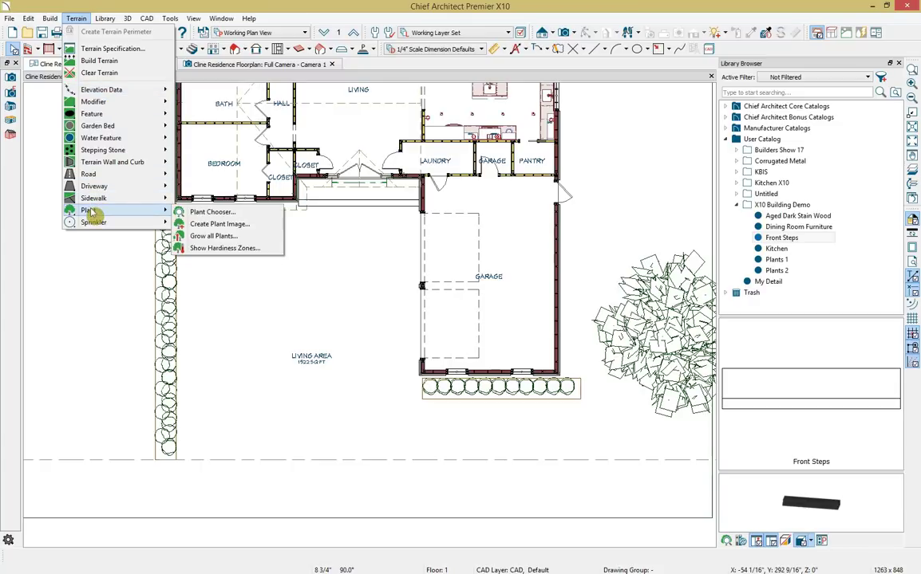
mouse_move(95, 201)
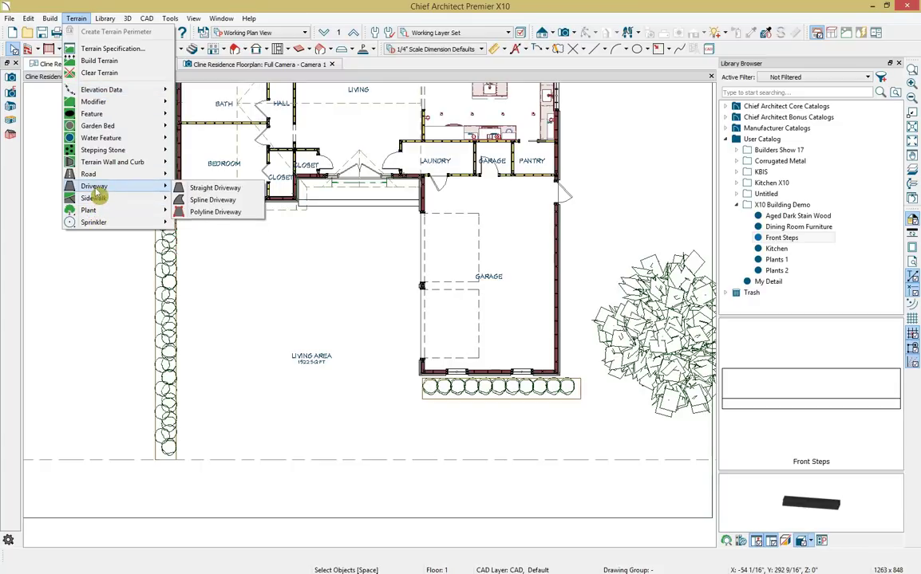
mouse_move(93, 177)
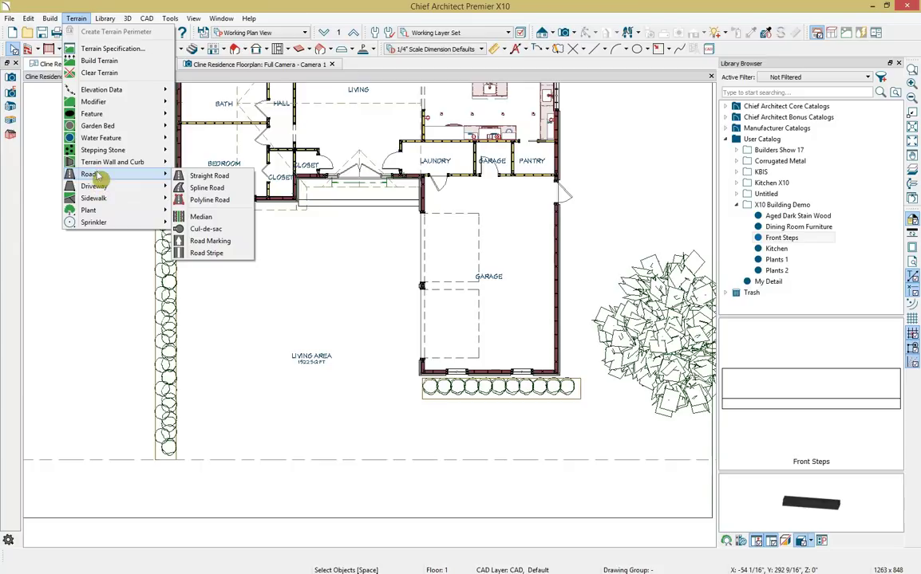
mouse_move(101, 147)
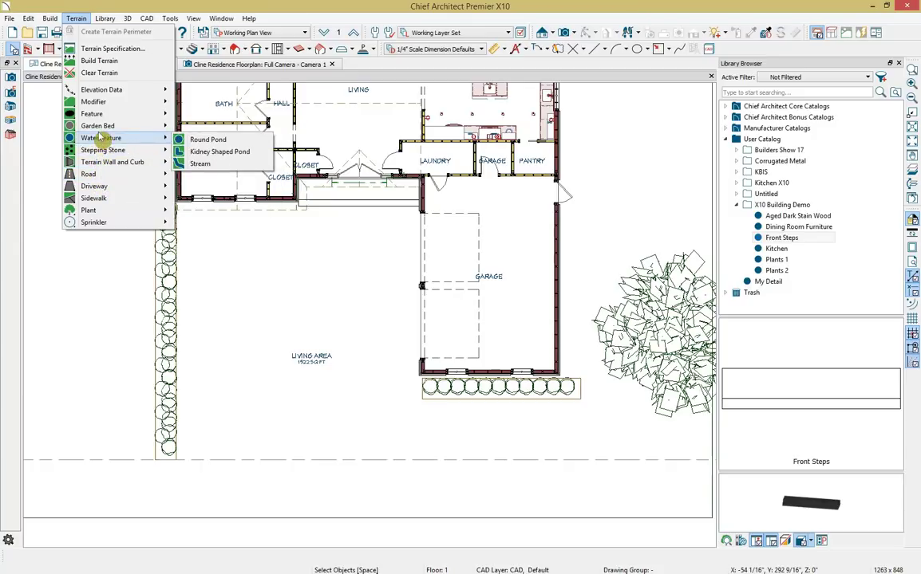
Draw a driveway slab beside the garage and extend it to the hedge and the bedroom front wall, about 35'-6" by 46'-7".
mouse_move(51, 19)
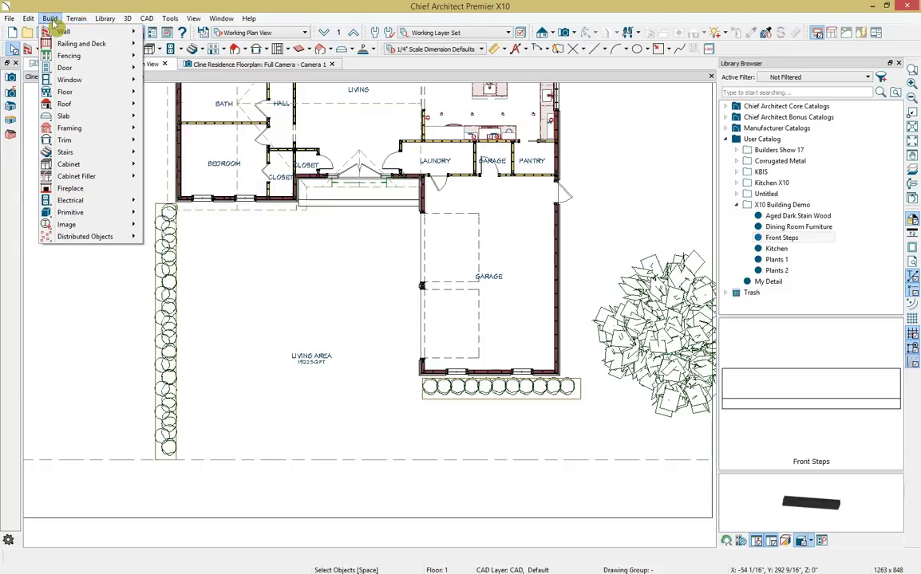
mouse_move(65, 116)
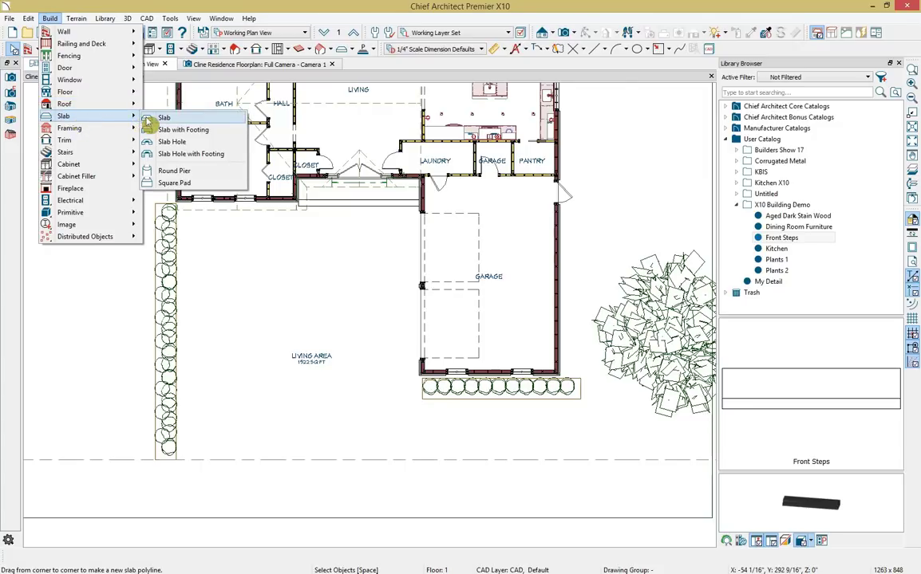
left_click(148, 120)
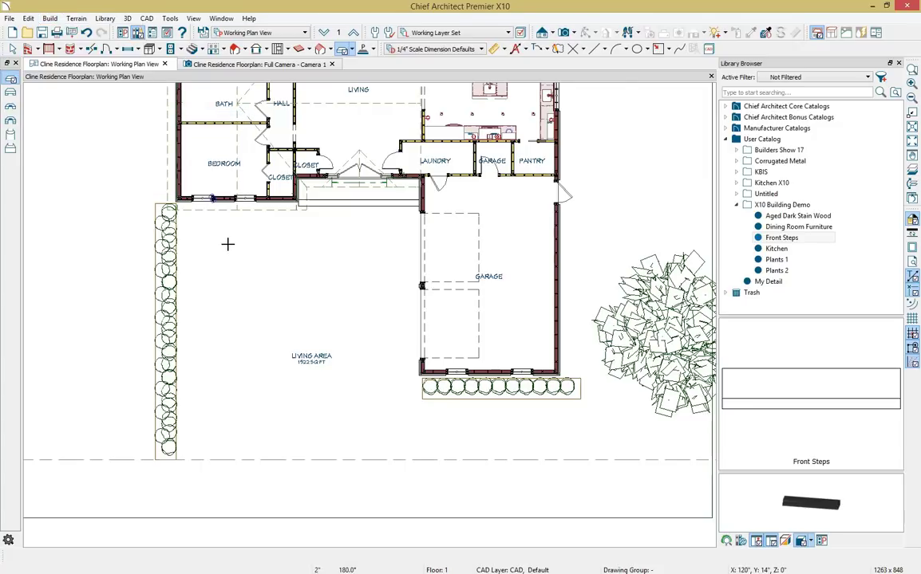
left_click_drag(229, 245, 419, 350)
left_click(377, 503)
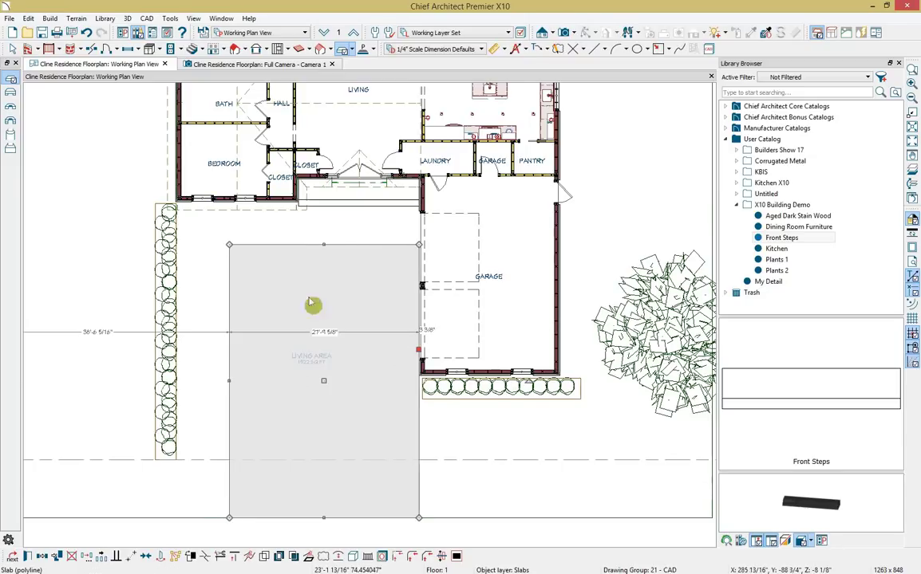
left_click_drag(236, 388, 176, 460)
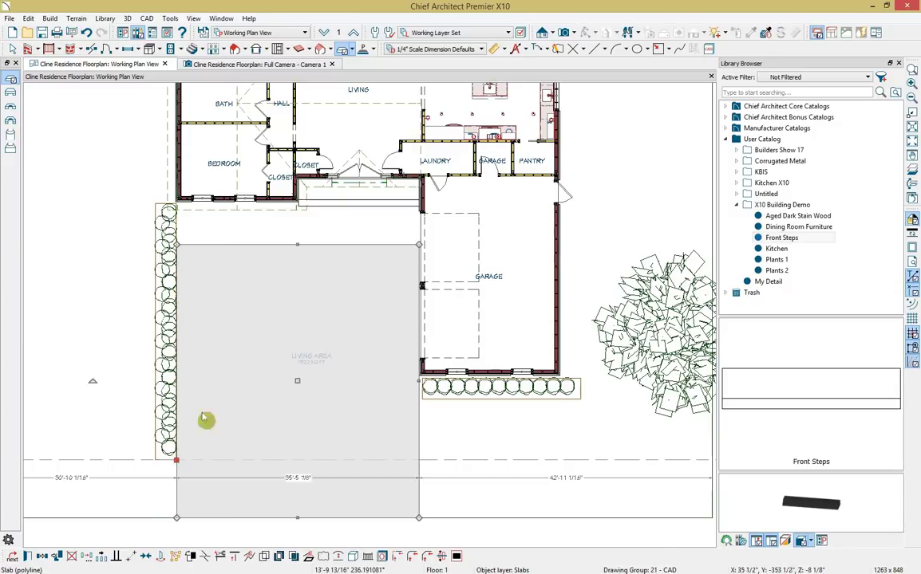
left_click_drag(265, 242, 289, 201)
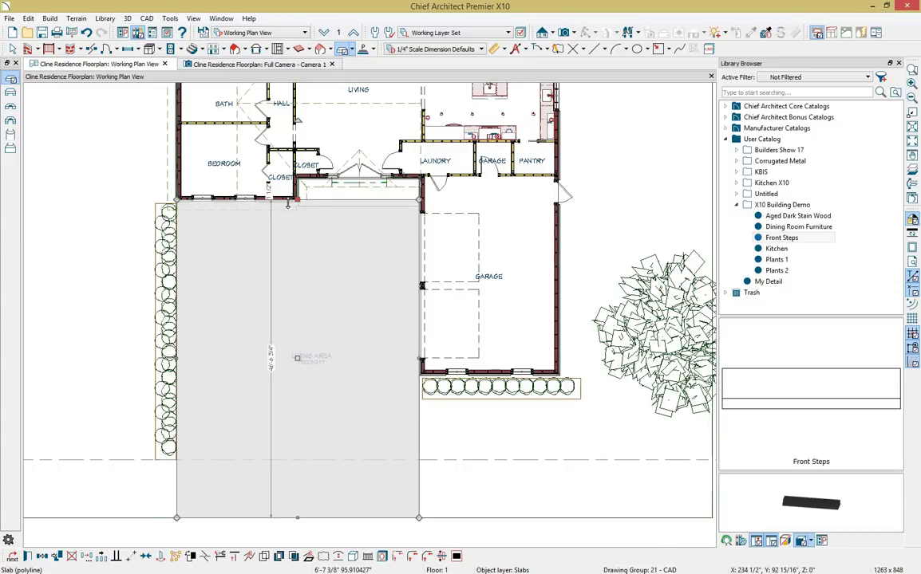
In the camera view, reference the driveway slab's elevation to the terrain and set its terrain-to-top height to .25".
left_click(239, 66)
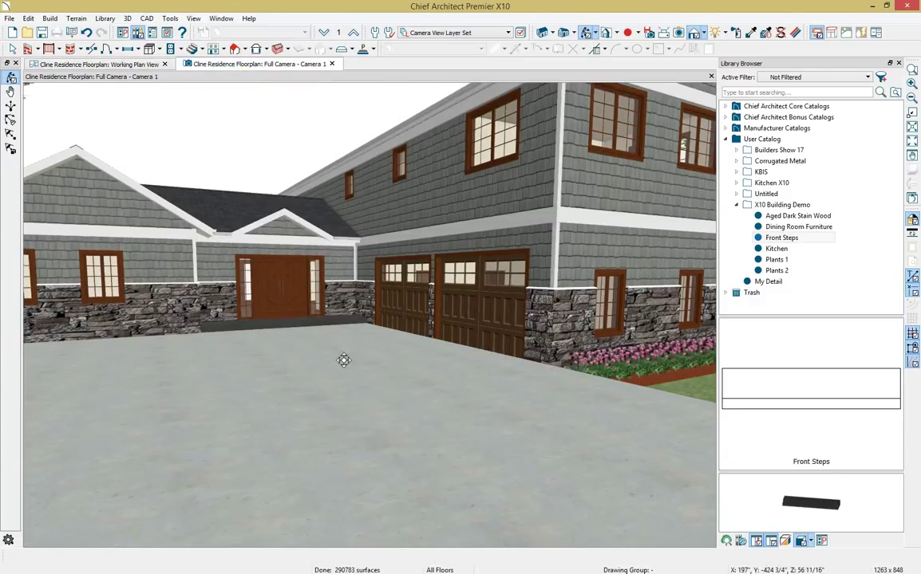
double_click(482, 406)
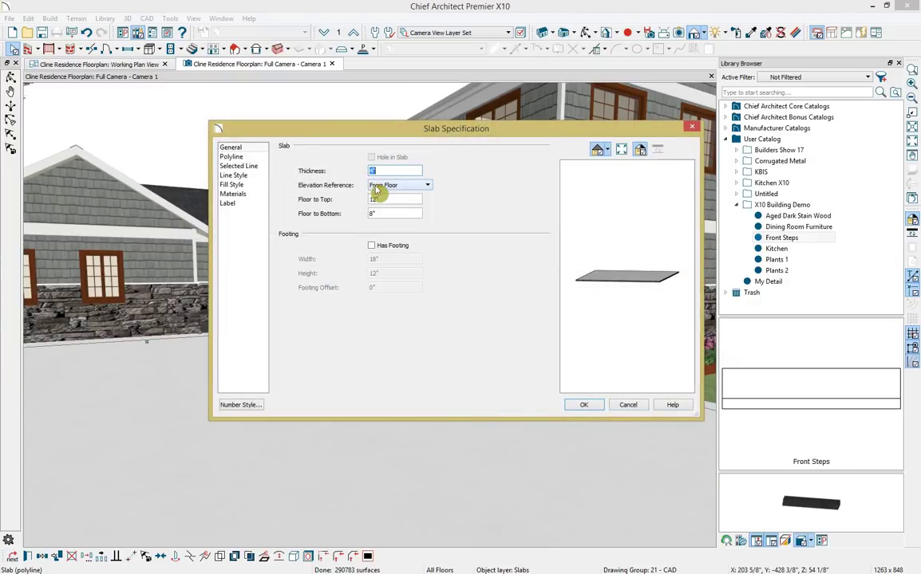
left_click(382, 185)
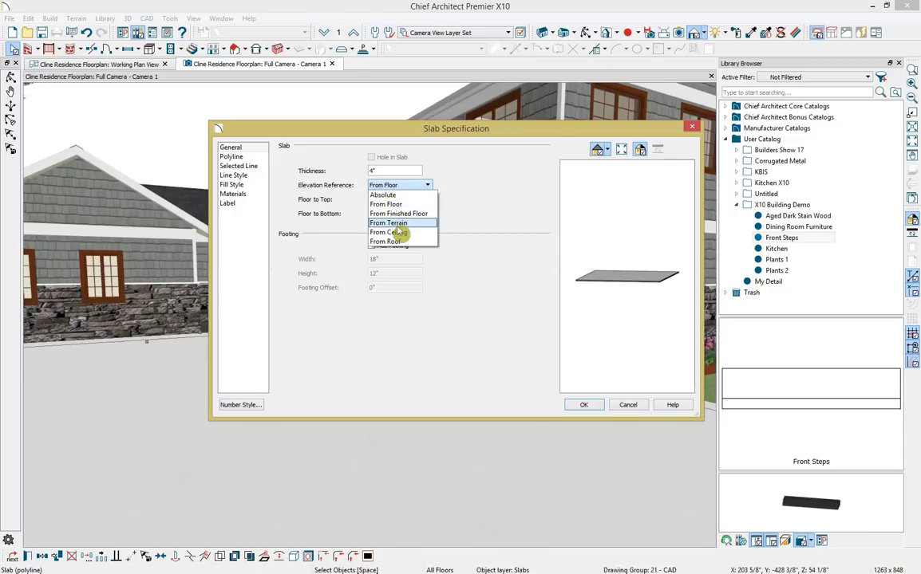
left_click(396, 225)
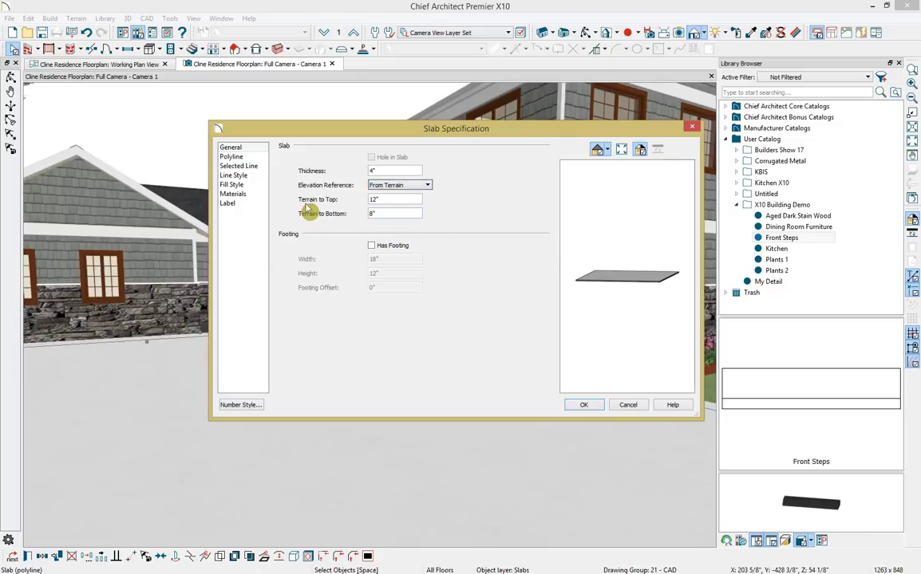
double_click(374, 200)
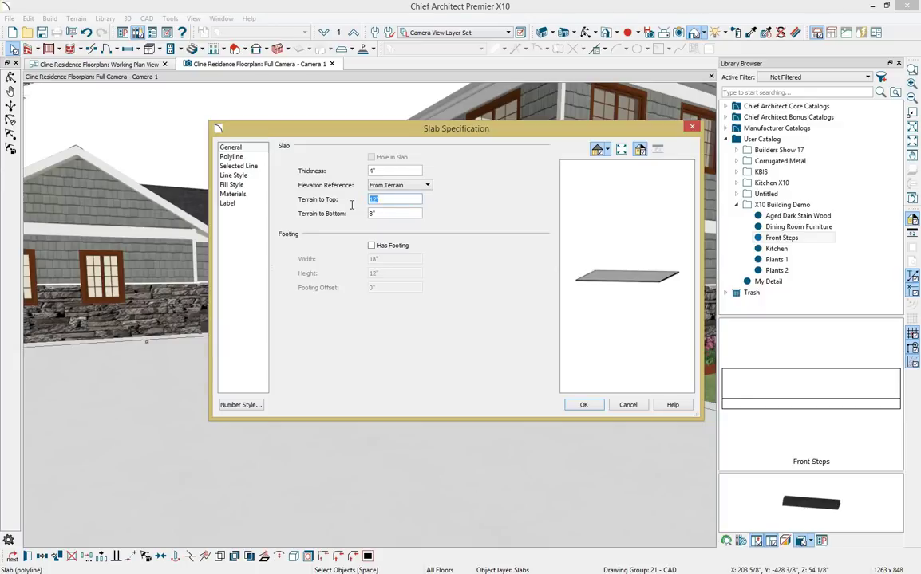
type(".25")
key("Return")
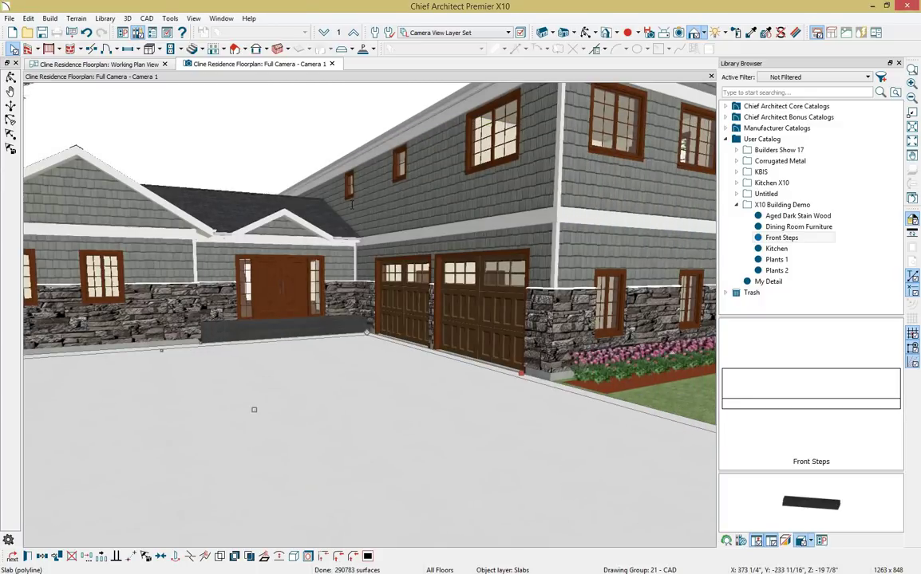
key("Escape")
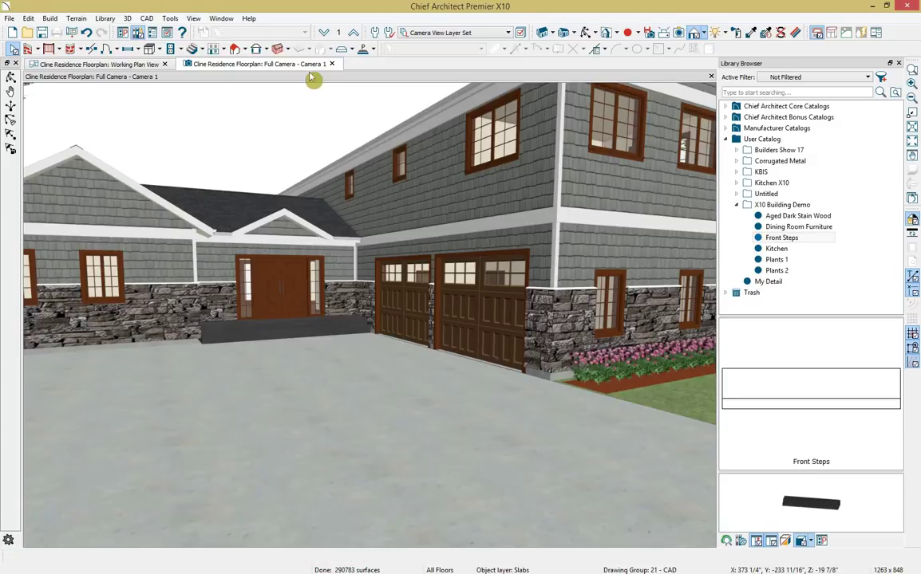
Copy the black concrete material from the front steps onto the driveway slab with the Material Painter.
left_click(749, 35)
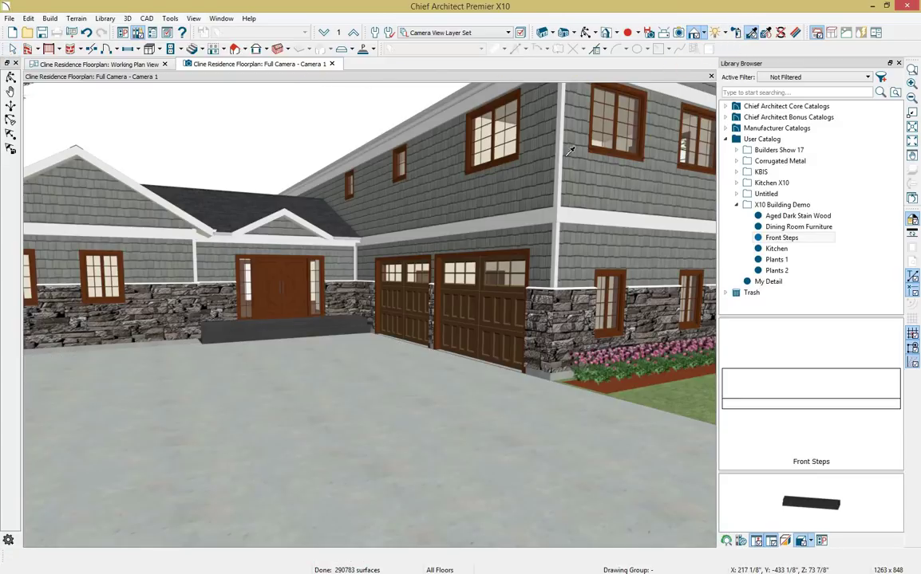
left_click(279, 331)
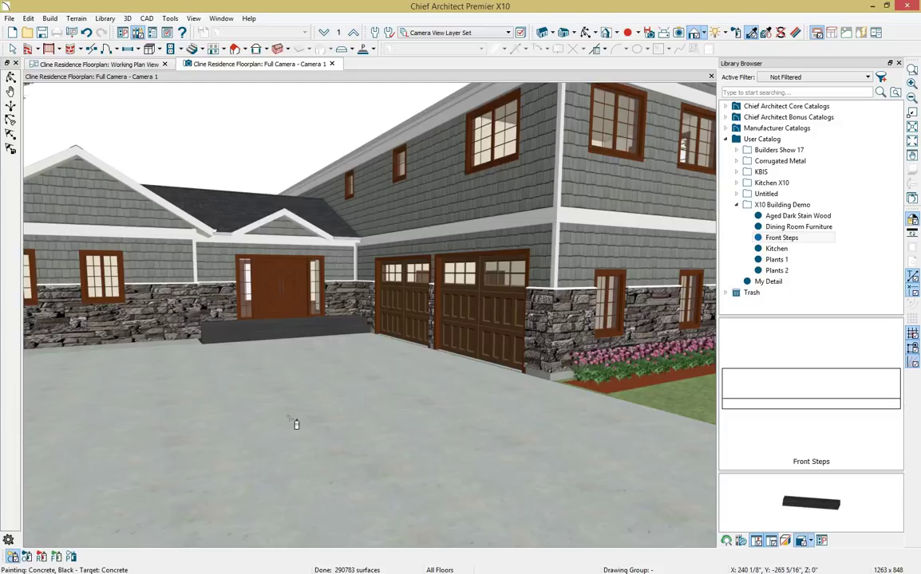
left_click(295, 423)
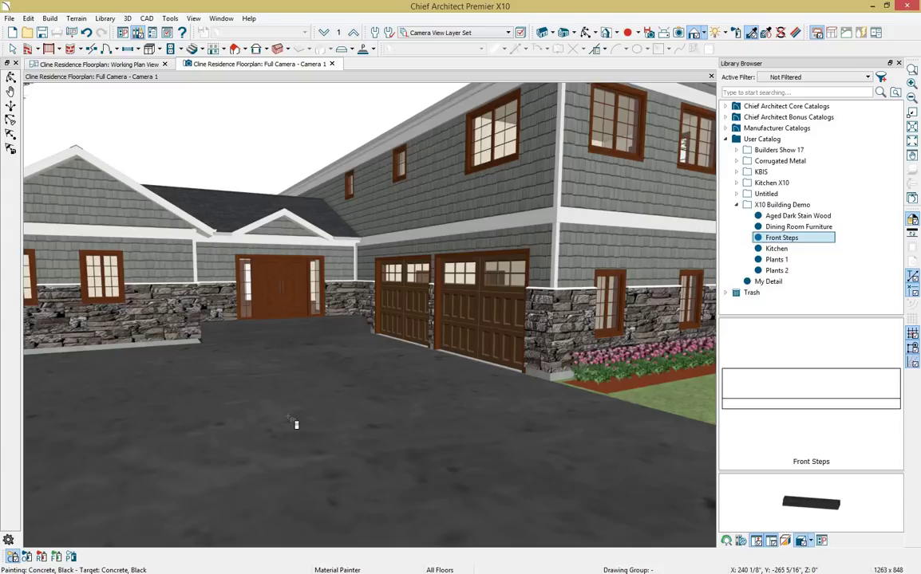
key("Escape")
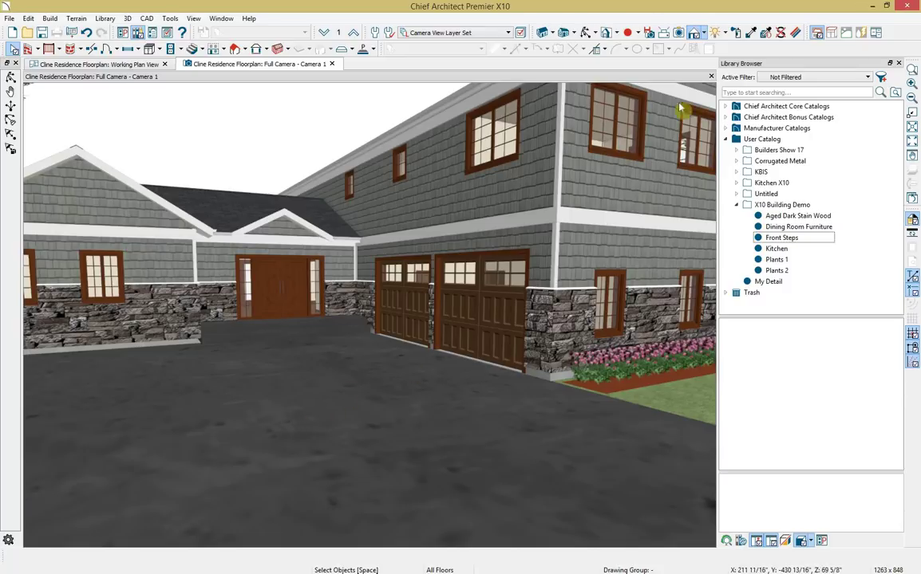
Apply the Wild Meadow backdrop from the Flat backdrops in the core or bonus library to the camera view.
left_click(726, 117)
scroll(756, 247, "down", 4)
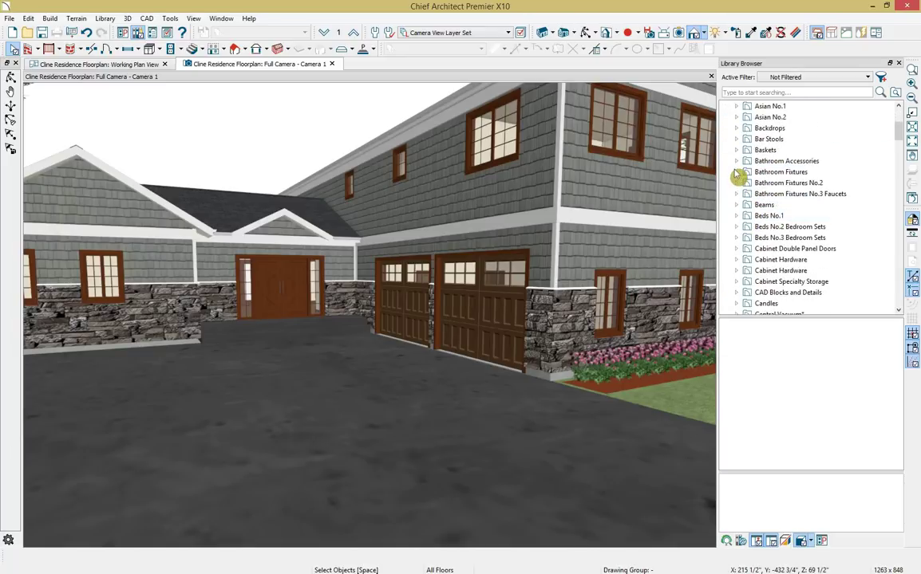
left_click(736, 129)
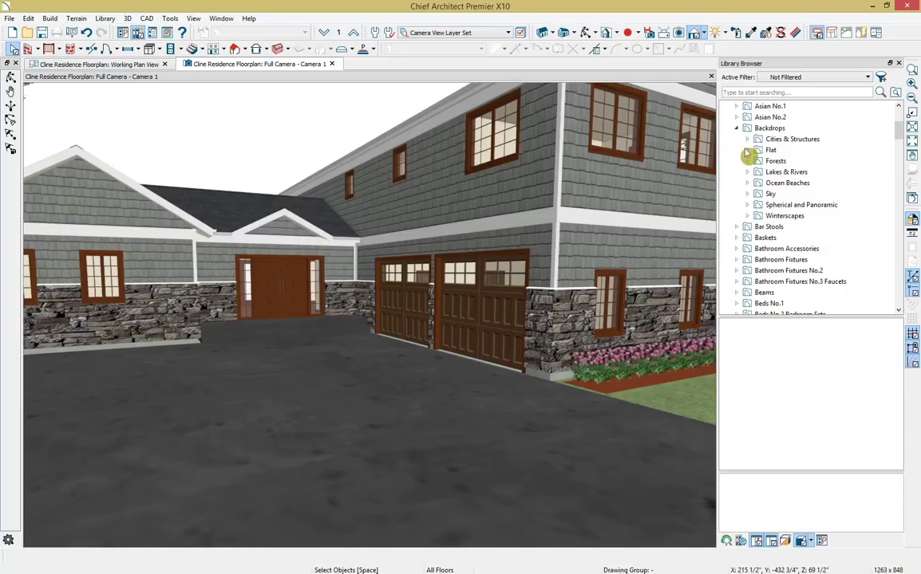
double_click(758, 152)
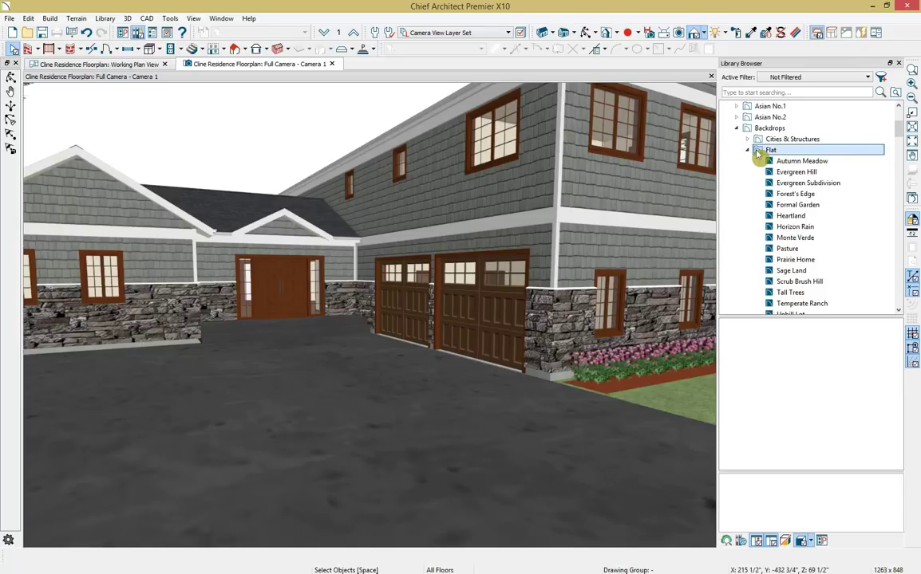
left_click(738, 447)
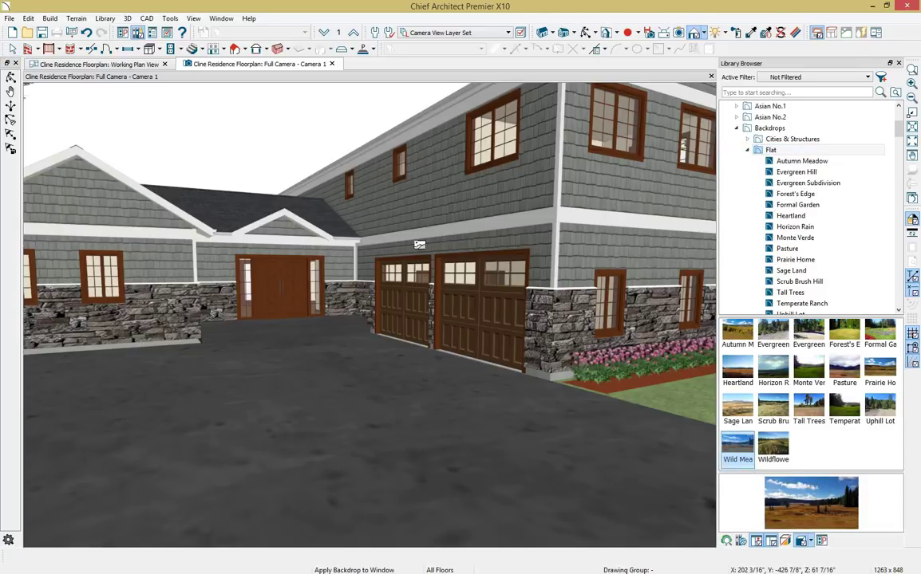
left_click(273, 158)
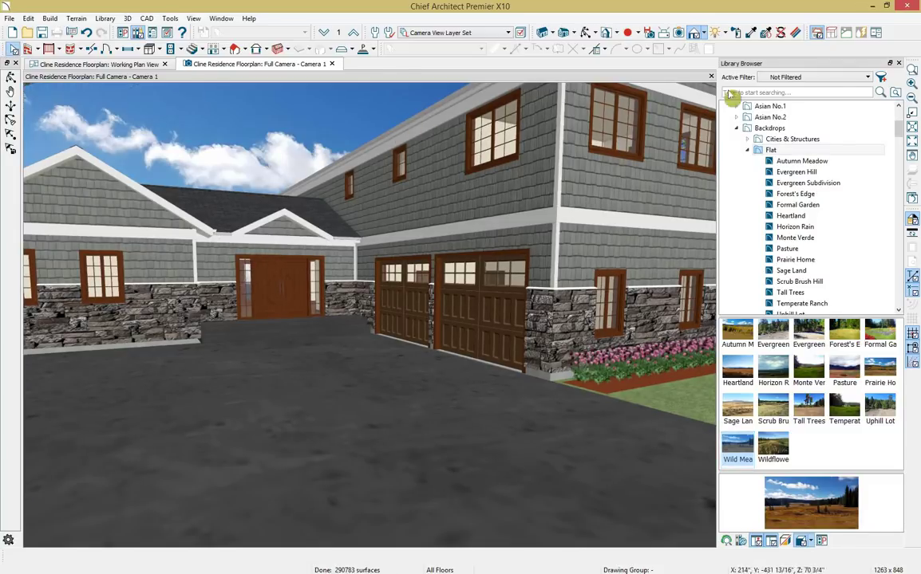
Close the library browser and orbit the camera to frame the whole house front with both trees.
left_click(898, 64)
left_click(588, 34)
left_click_drag(614, 278, 272, 436)
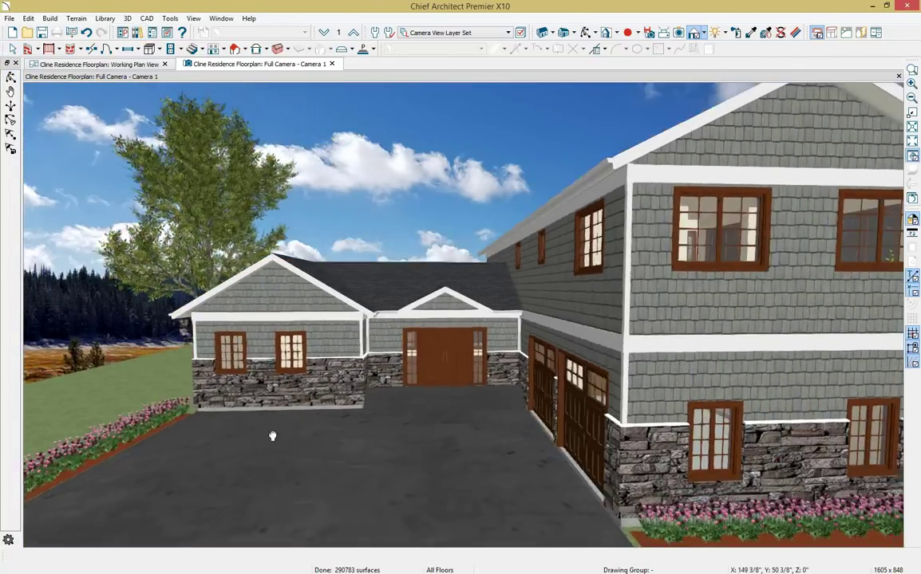
middle_click_drag(272, 437, 185, 475)
left_click_drag(400, 404, 447, 392)
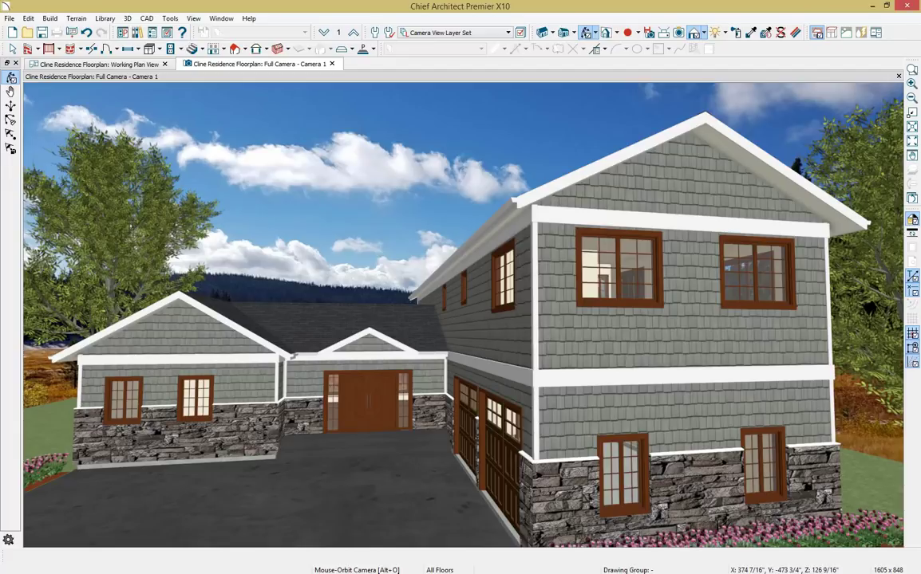
Switch to Windows Photo Viewer, look through the sample hillside, Japanese bath and master bath renderings, and return to Chief Architect.
left_click_drag(919, 89, 616, 81)
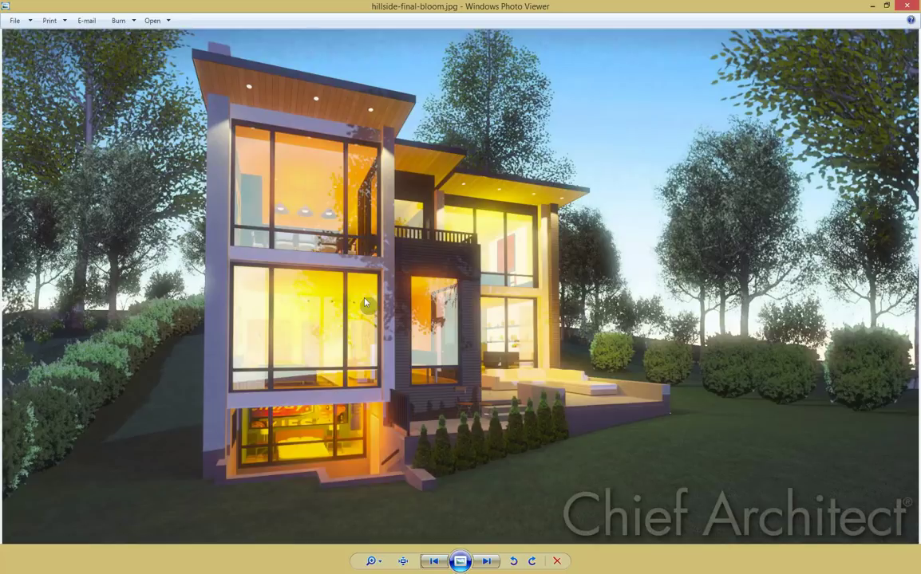
key("Right")
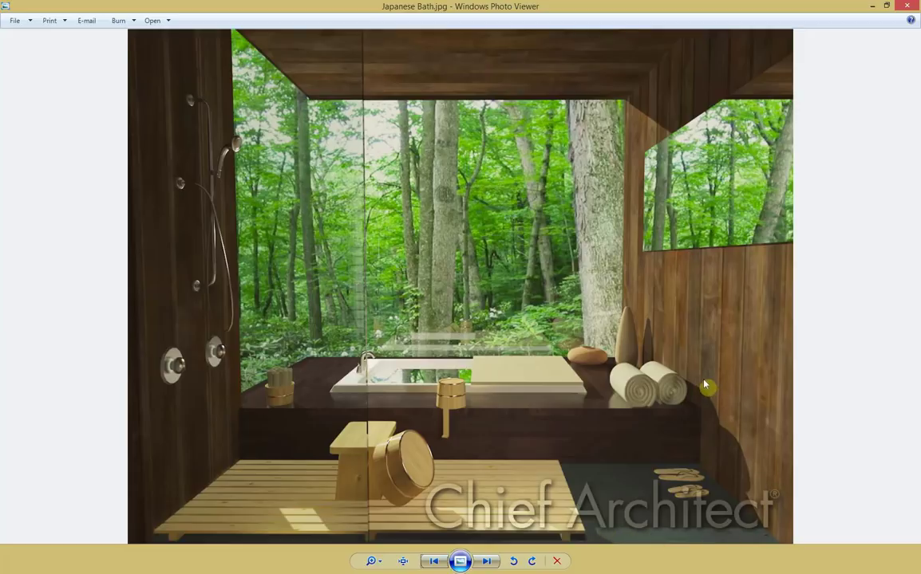
key("Right")
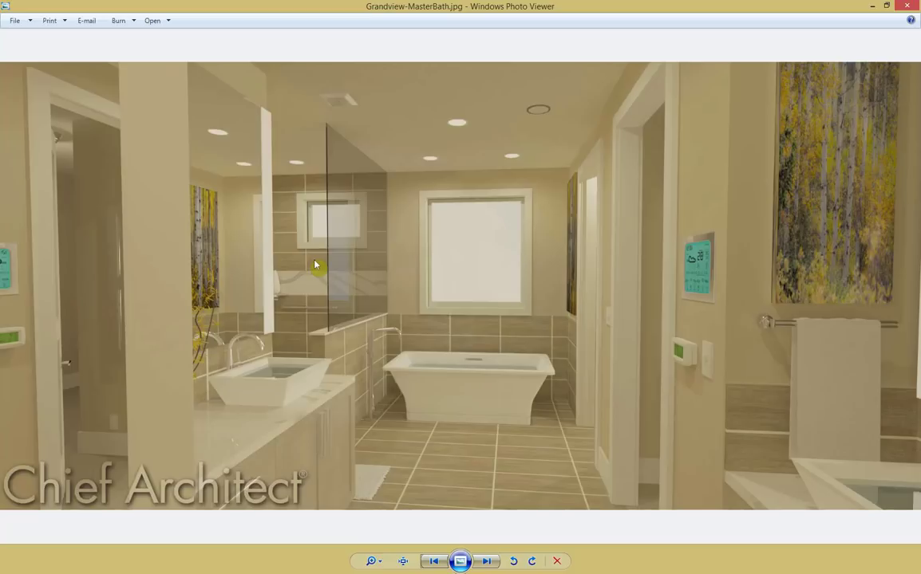
left_click(869, 6)
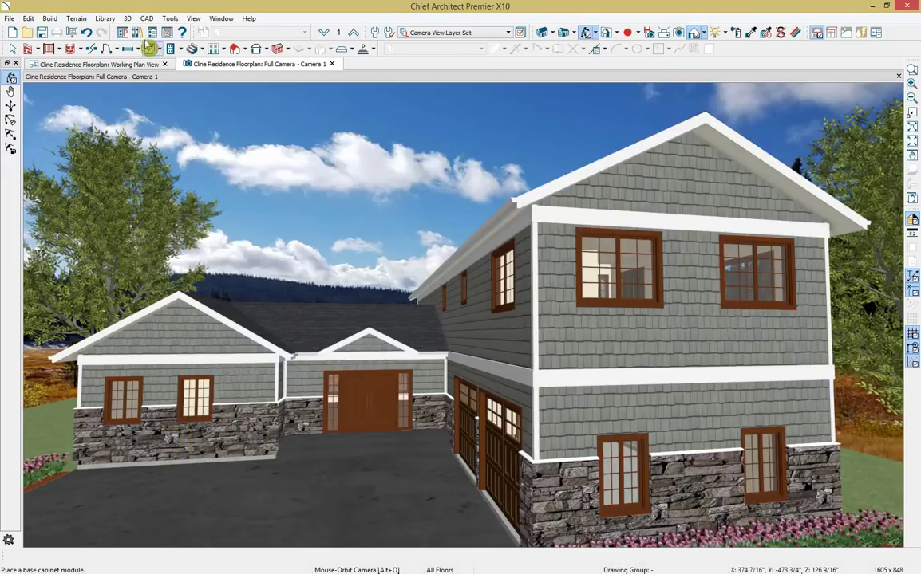
Open the ray trace settings for the current exterior camera view.
left_click(127, 18)
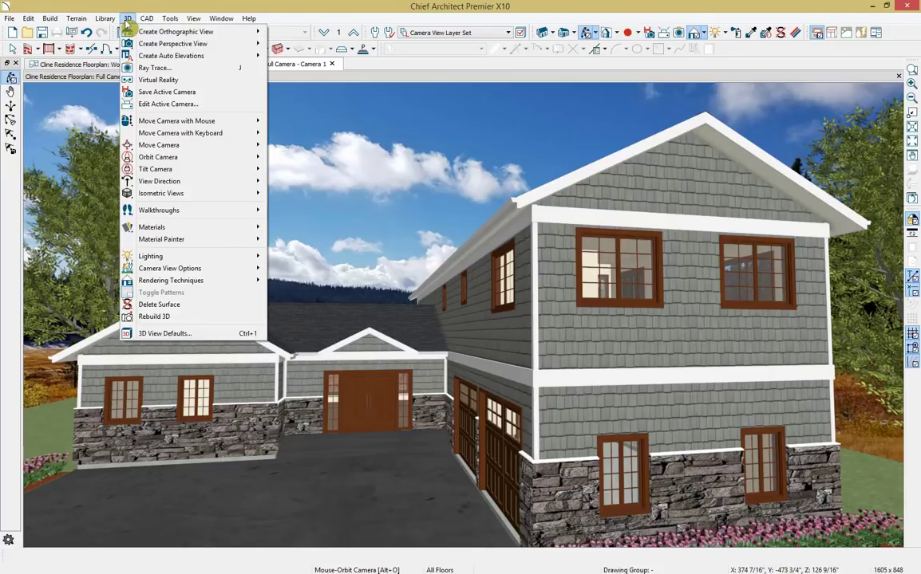
left_click(164, 68)
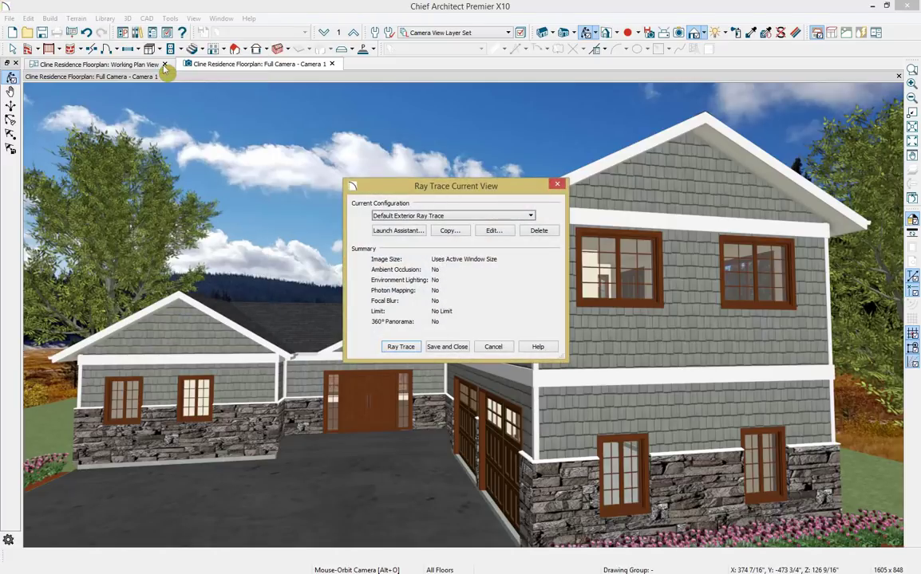